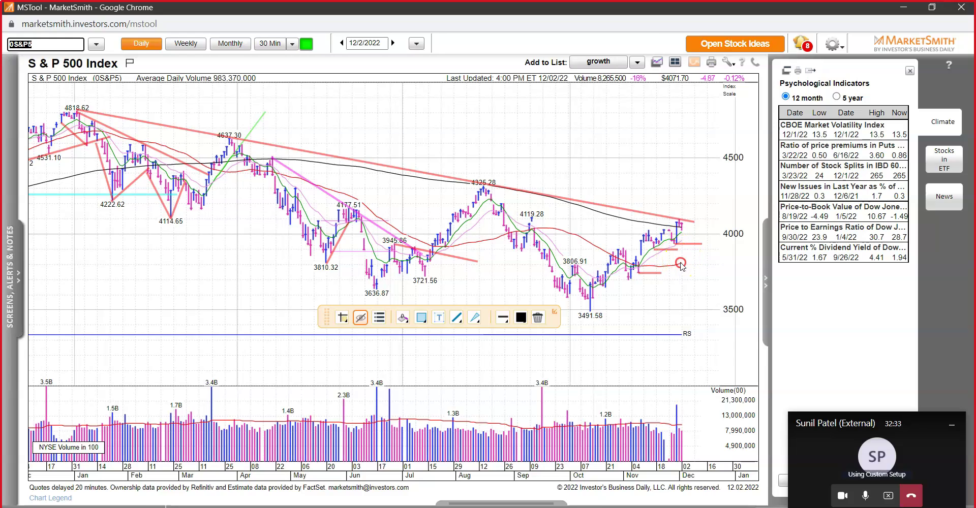
- Inspect the S&P 500 daily price and moving-average data around 11/29/2022
{"action": "right_click", "coordinate": [681, 259]}
{"action": "left_click", "coordinate": [722, 286]}
{"action": "left_click", "coordinate": [674, 258]}
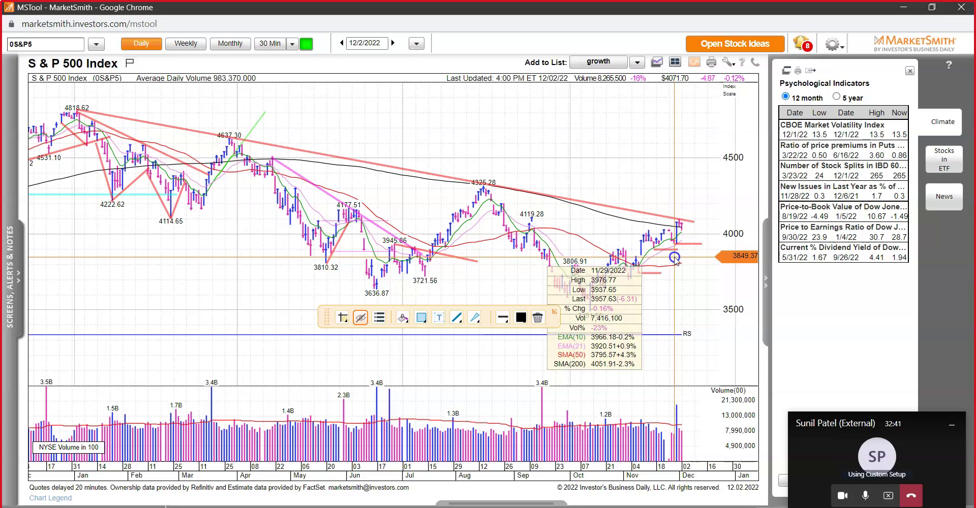
{"action": "left_click", "coordinate": [675, 257]}
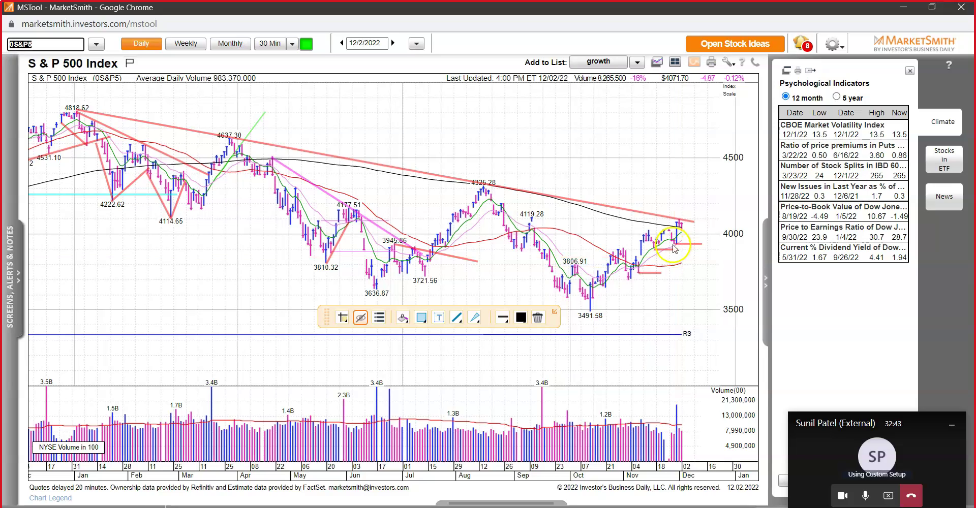
{"action": "left_click", "coordinate": [676, 247]}
- Load the Dow Jones Industrial Average (0DJIA) daily chart and examine its latest price bars
{"action": "left_click", "coordinate": [95, 46]}
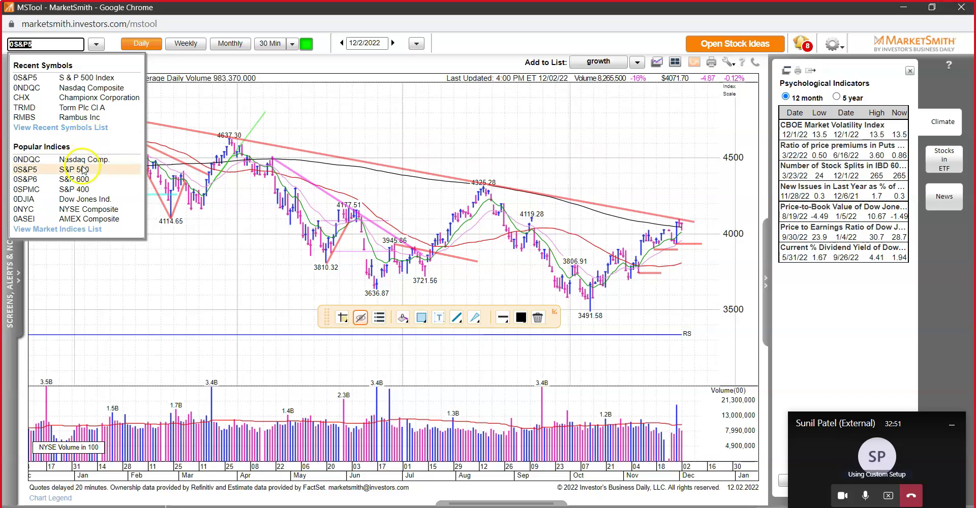
{"action": "left_click", "coordinate": [76, 199]}
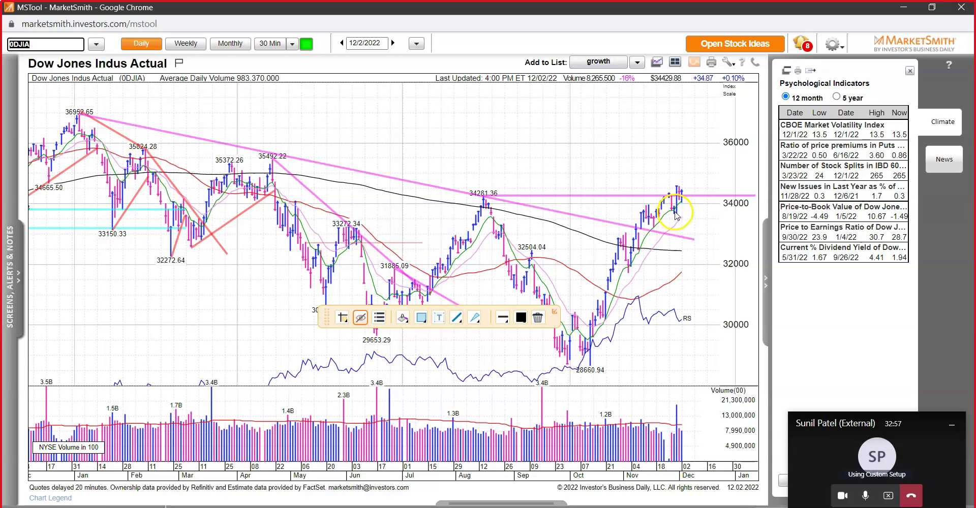
{"action": "left_click", "coordinate": [675, 211]}
{"action": "left_click", "coordinate": [676, 212]}
- Switch to the GrowthStocks page in the main browser window and show its report section
{"action": "key", "text": "alt+Tab"}
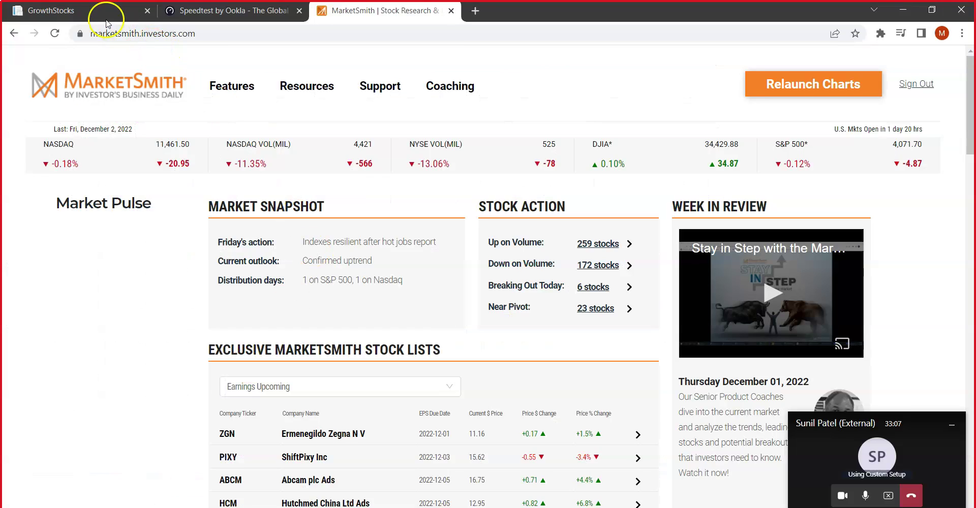
{"action": "left_click", "coordinate": [84, 10]}
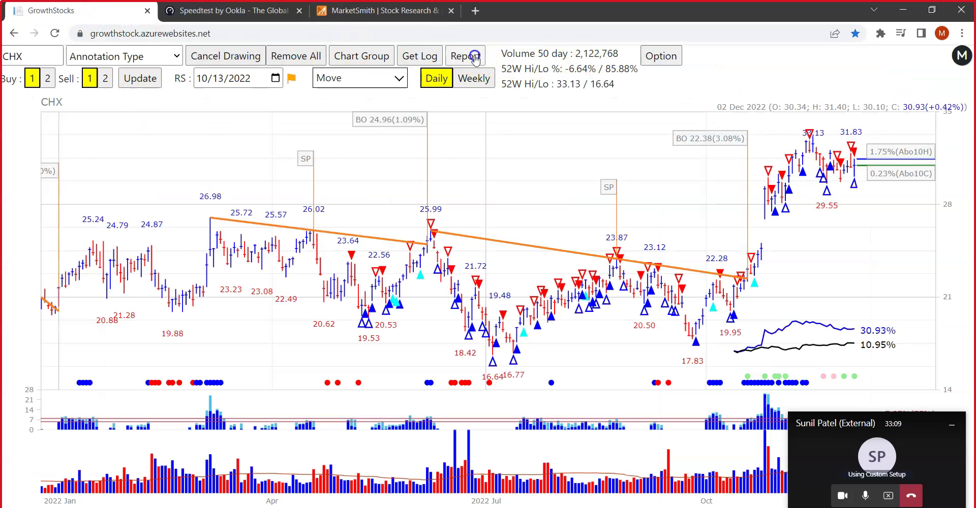
{"action": "left_click", "coordinate": [467, 56]}
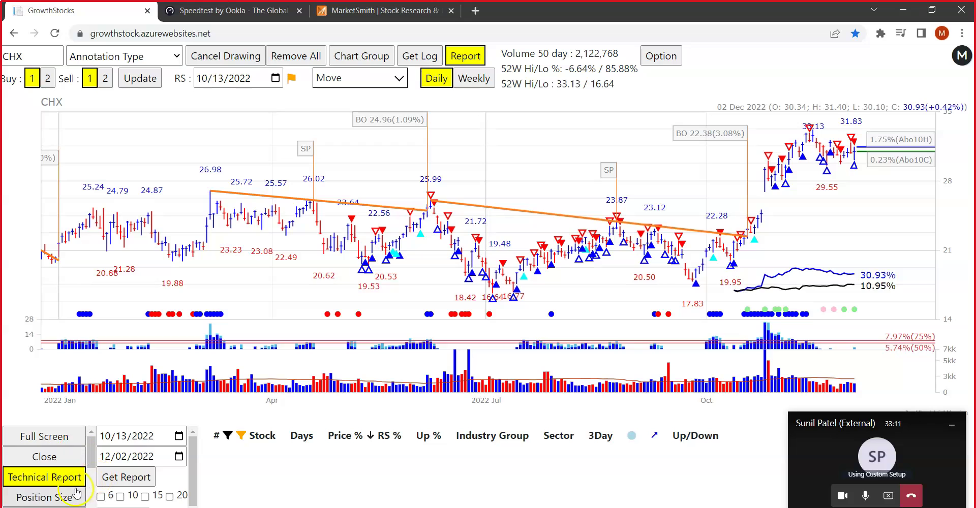
- Generate the 3 Day Report for 10/13/2022 to 12/02/2022 and show it full screen
{"action": "scroll", "coordinate": [53, 454], "scroll_direction": "down", "scroll_amount": 2}
{"action": "left_click", "coordinate": [53, 454]}
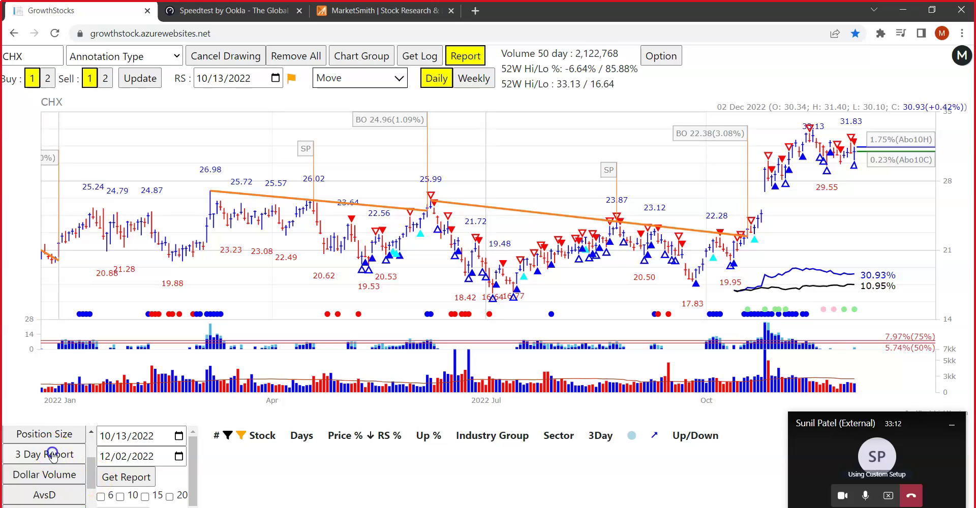
{"action": "left_click", "coordinate": [139, 486]}
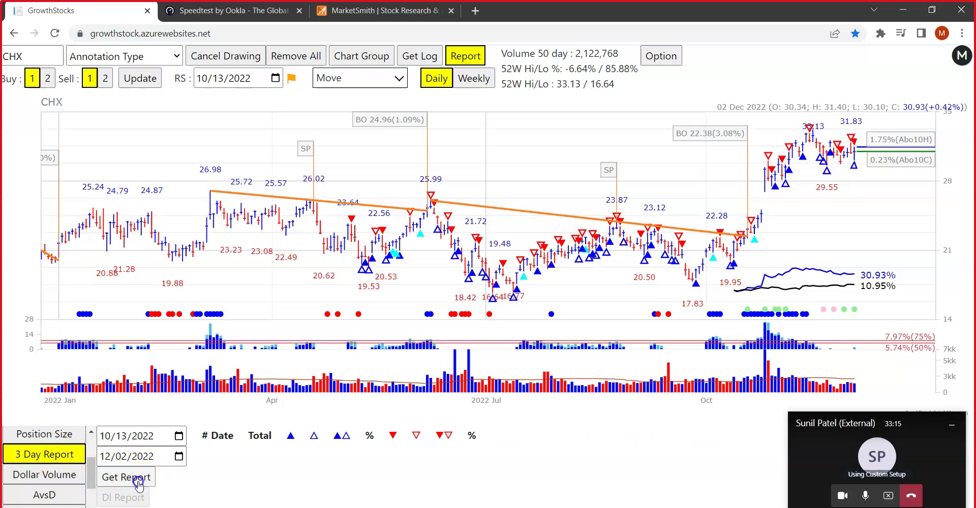
{"action": "scroll", "coordinate": [65, 473], "scroll_direction": "up", "scroll_amount": 2}
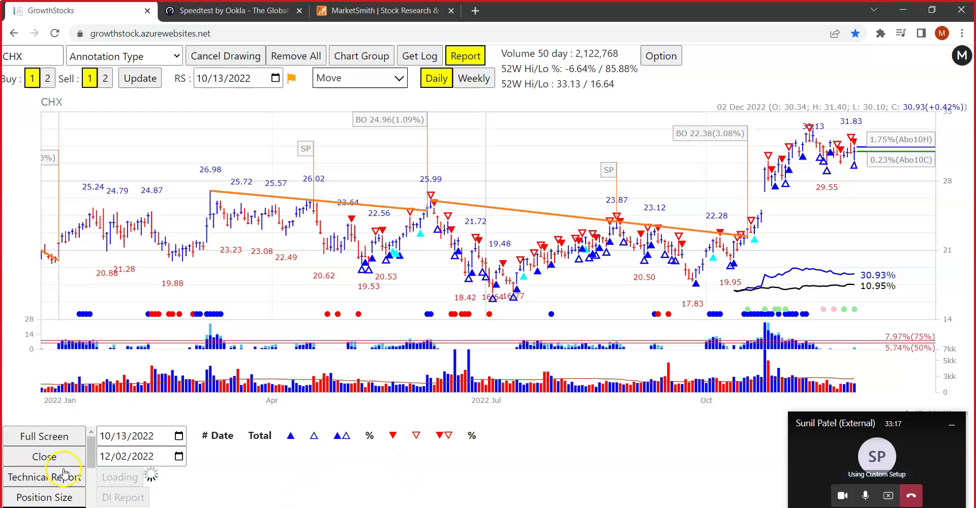
{"action": "left_click", "coordinate": [49, 434]}
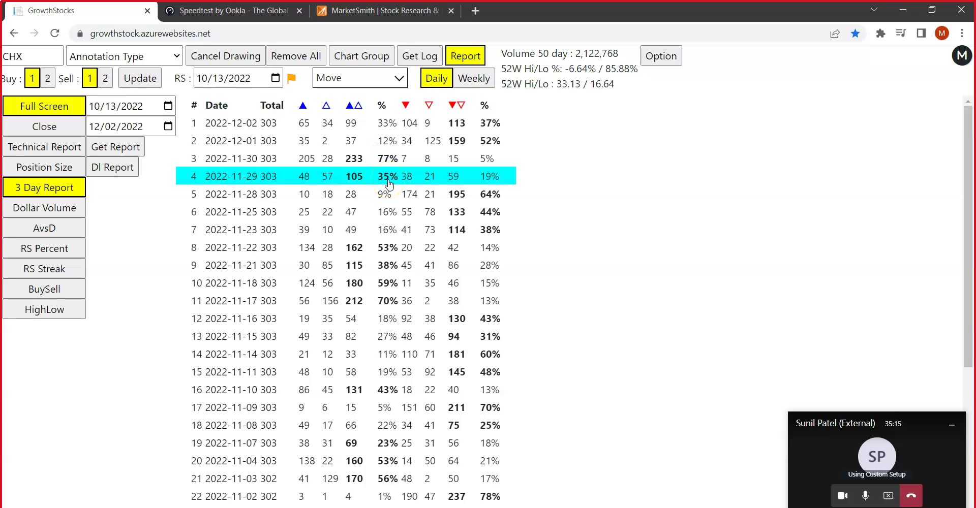
- Compare the up and down signal percentages in the report rows from 2022-11-25 to 2022-11-30
{"action": "left_click", "coordinate": [387, 215]}
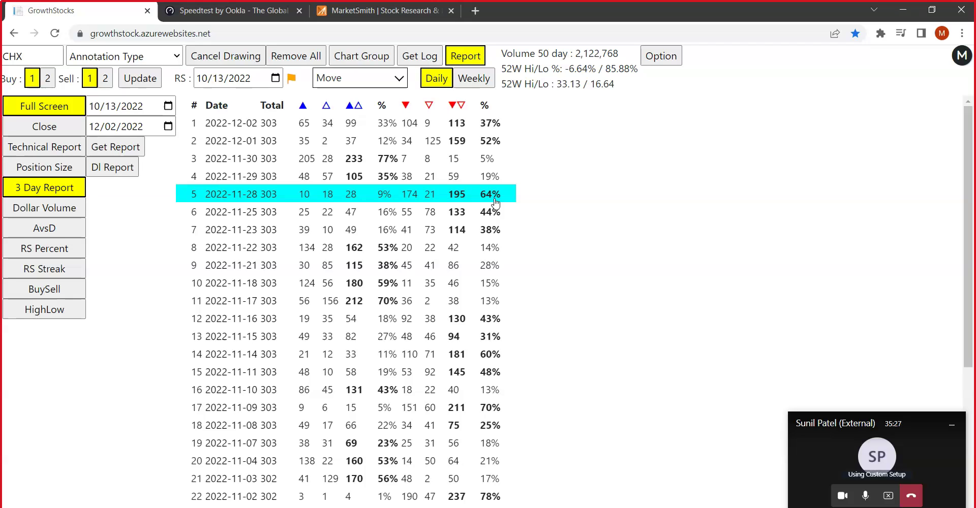
{"action": "left_click", "coordinate": [374, 176]}
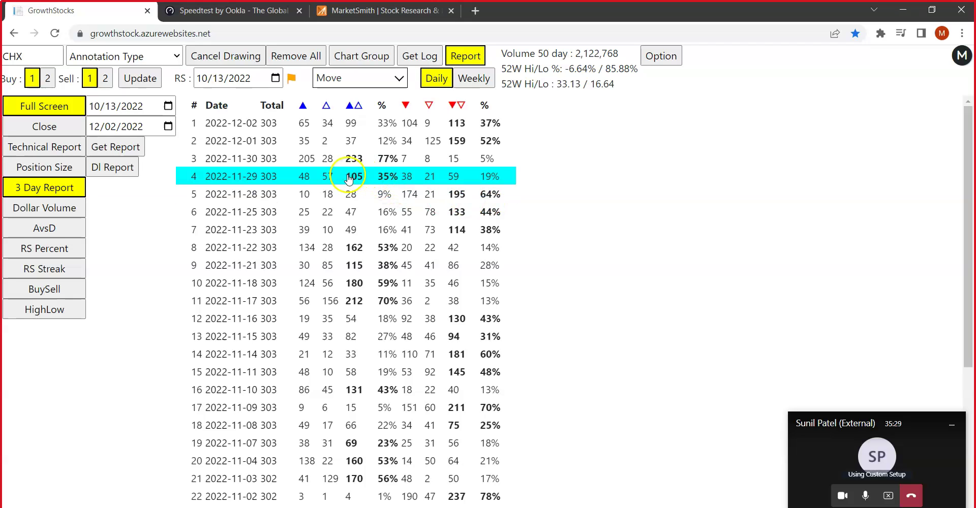
{"action": "left_click", "coordinate": [388, 161]}
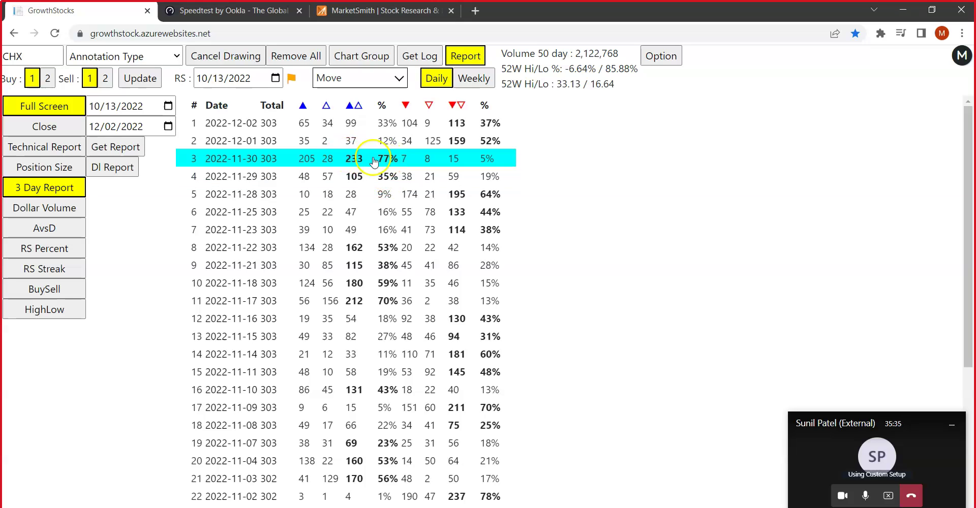
{"action": "left_click", "coordinate": [395, 184]}
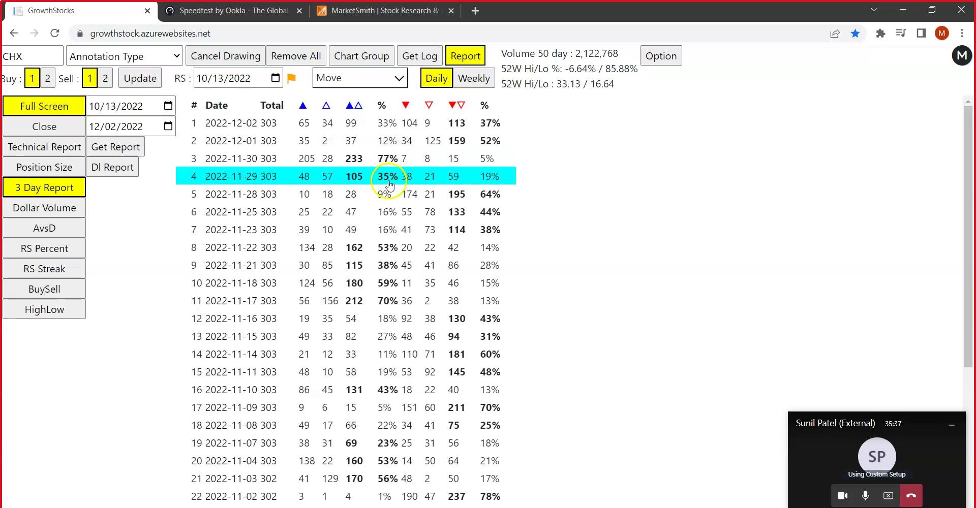
{"action": "left_click", "coordinate": [389, 194]}
{"action": "left_click", "coordinate": [355, 163]}
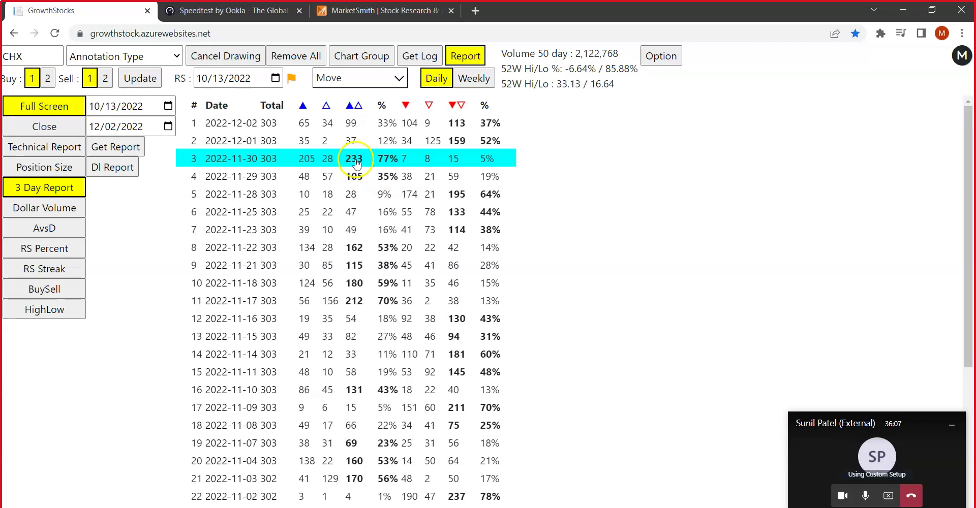
{"action": "left_click", "coordinate": [391, 180]}
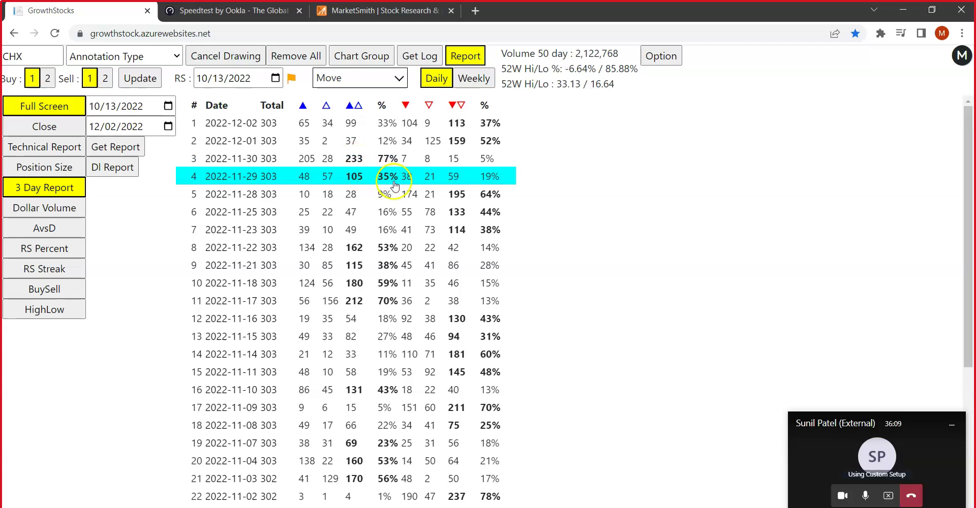
{"action": "left_click", "coordinate": [394, 195]}
{"action": "left_click", "coordinate": [387, 182]}
{"action": "left_click", "coordinate": [365, 163]}
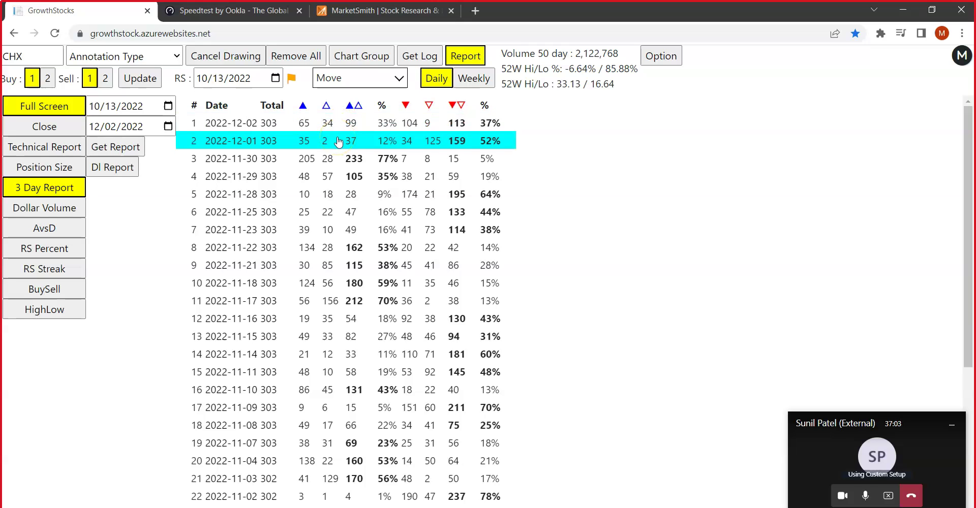
- Examine the up and down signal counts for 2022-12-01 and 2022-12-02 against the November dates
{"action": "left_click", "coordinate": [412, 133]}
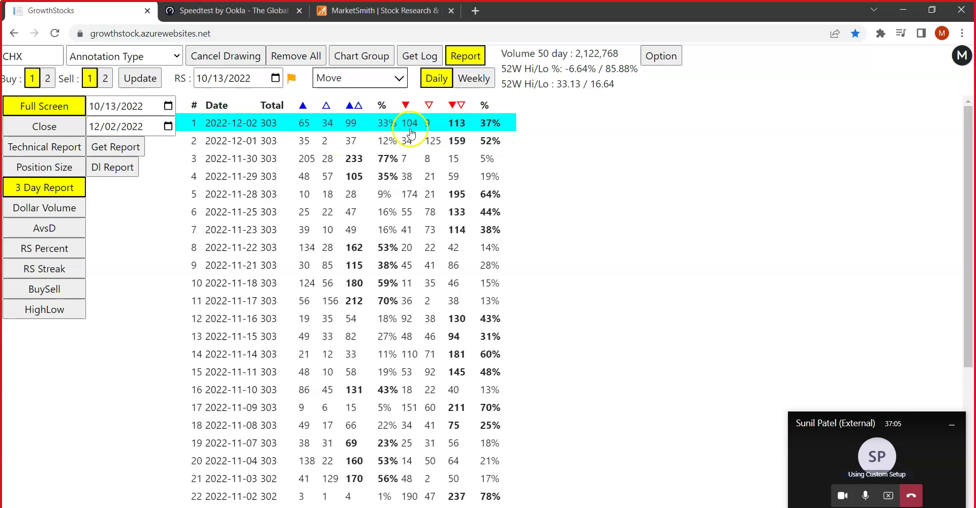
{"action": "left_click", "coordinate": [430, 145]}
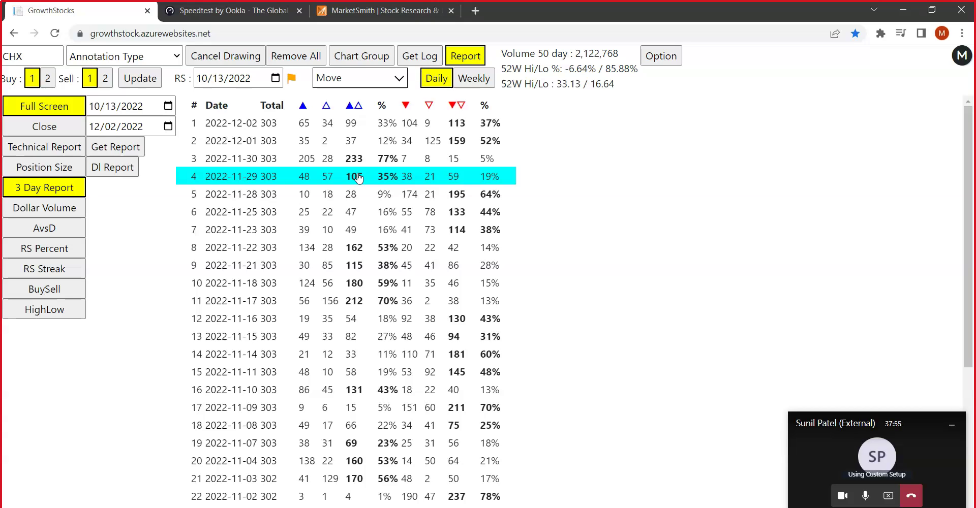
{"action": "left_click", "coordinate": [462, 135]}
{"action": "left_click", "coordinate": [446, 189]}
{"action": "left_click", "coordinate": [412, 175]}
{"action": "left_click", "coordinate": [440, 177]}
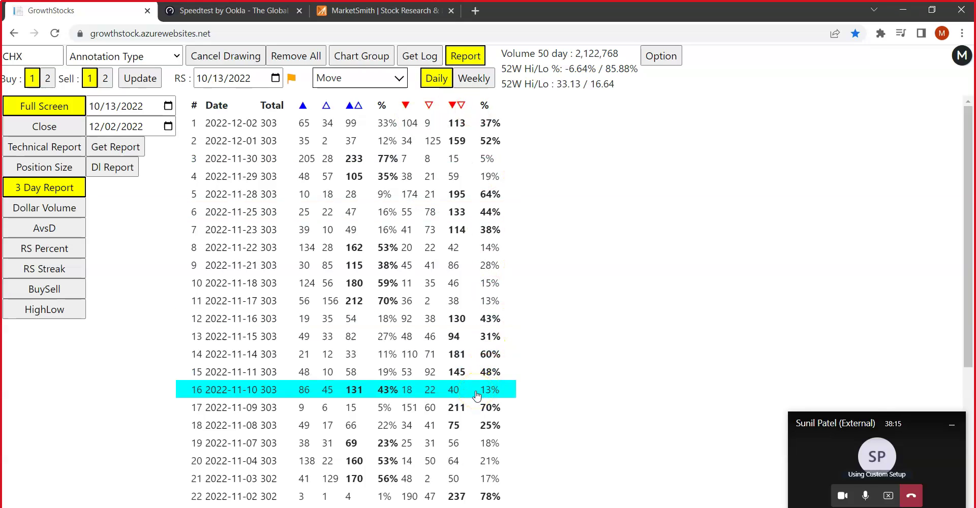
{"action": "left_click", "coordinate": [461, 340]}
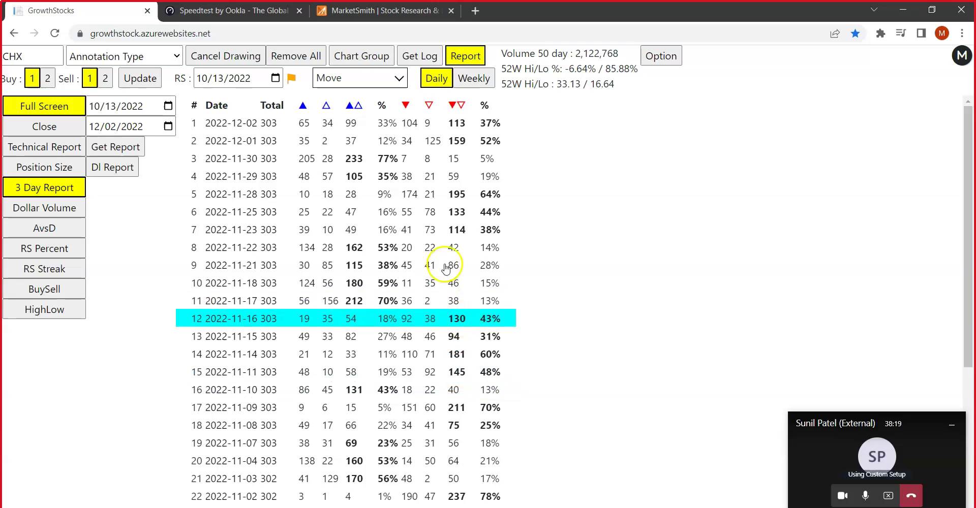
{"action": "left_click", "coordinate": [192, 160]}
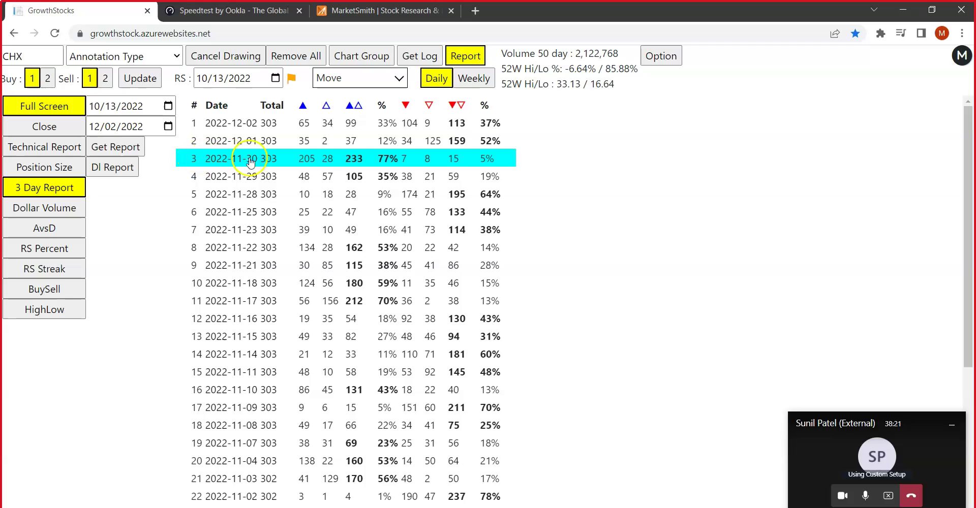
{"action": "left_click", "coordinate": [389, 164]}
{"action": "left_click", "coordinate": [389, 162]}
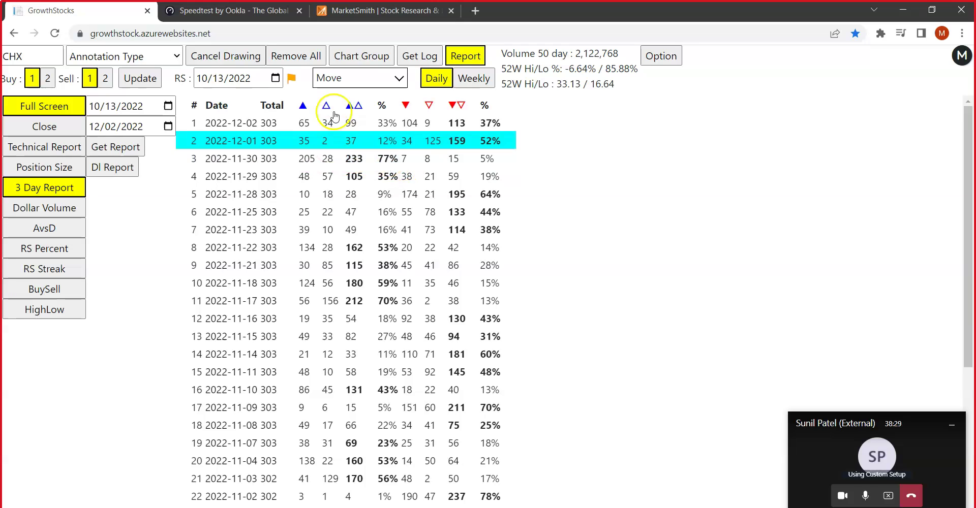
{"action": "left_click", "coordinate": [406, 160]}
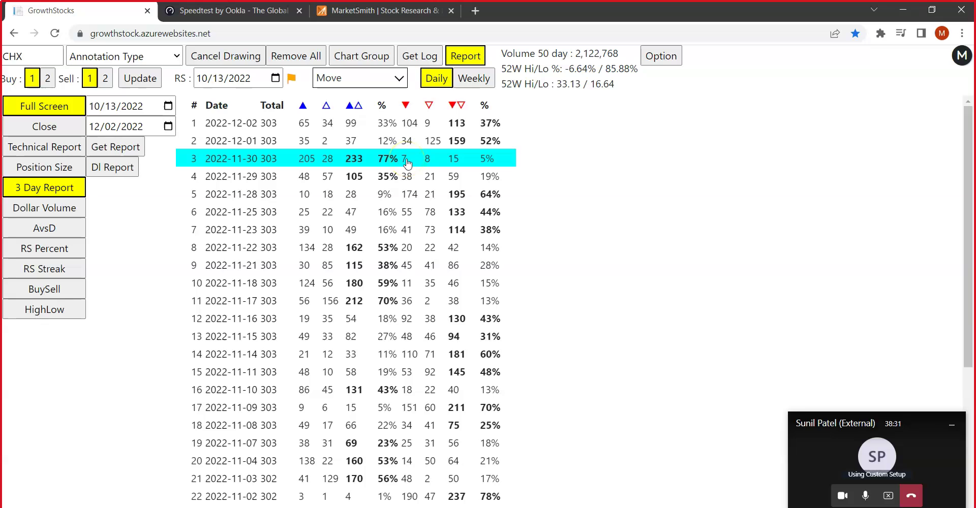
{"action": "left_click", "coordinate": [391, 424]}
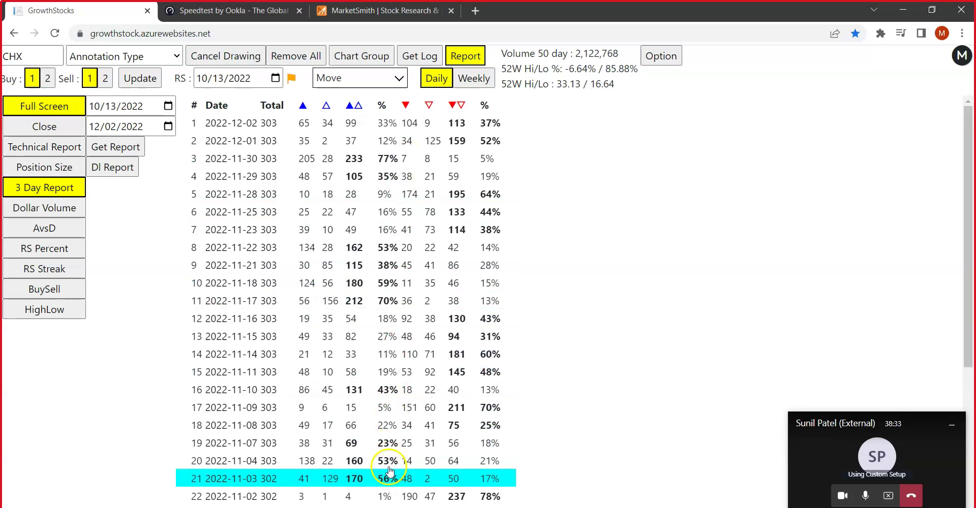
{"action": "left_click", "coordinate": [395, 165]}
- Review the older report rows back to 2022-10-13, then return to the most recent dates
{"action": "scroll", "coordinate": [395, 169], "scroll_direction": "down", "scroll_amount": 1}
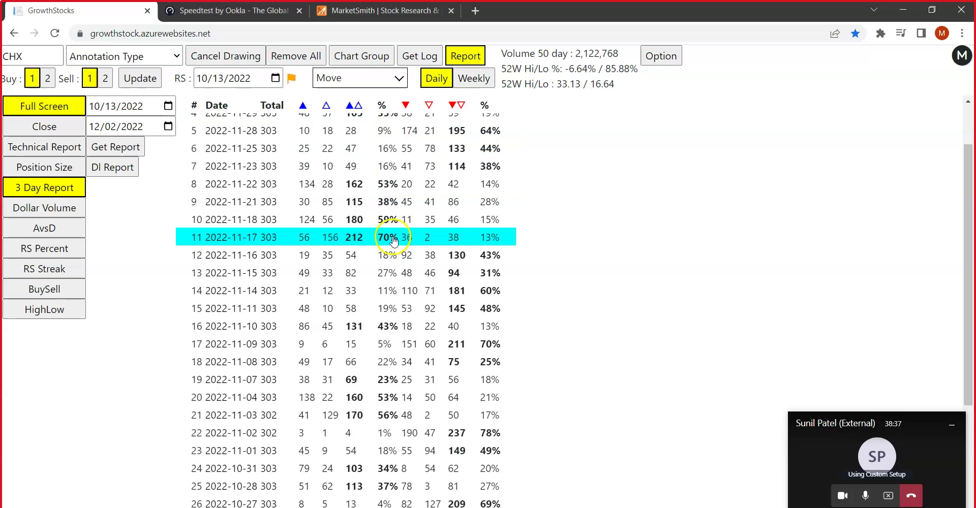
{"action": "scroll", "coordinate": [394, 331], "scroll_direction": "down", "scroll_amount": 1}
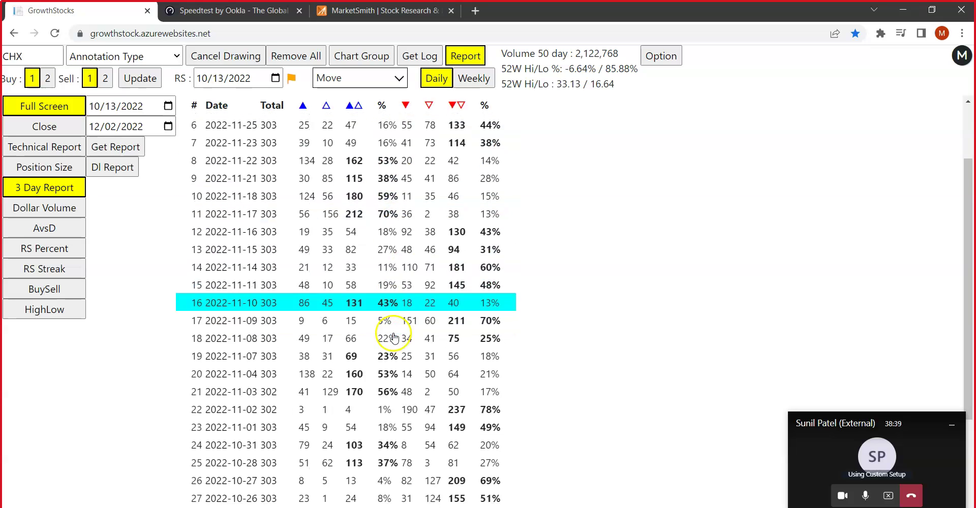
{"action": "scroll", "coordinate": [390, 407], "scroll_direction": "down", "scroll_amount": 1}
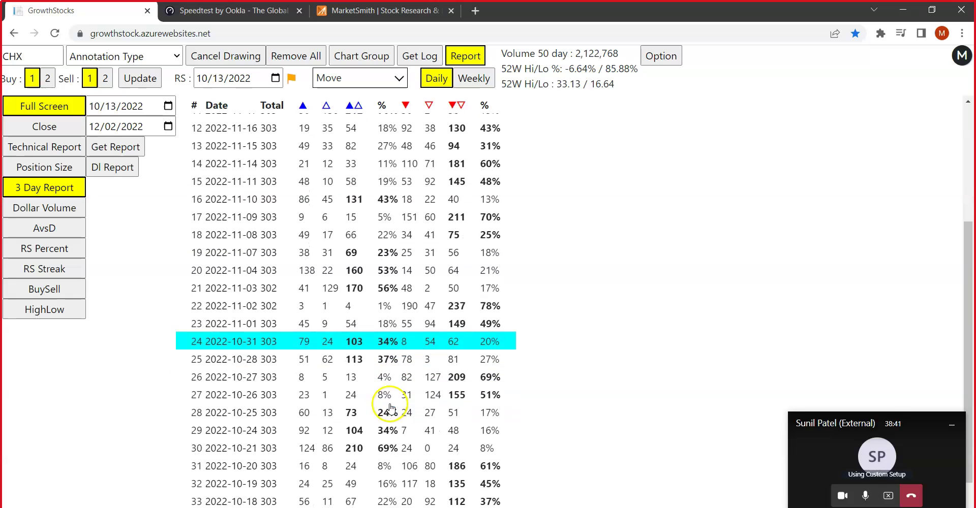
{"action": "scroll", "coordinate": [388, 446], "scroll_direction": "down", "scroll_amount": 1}
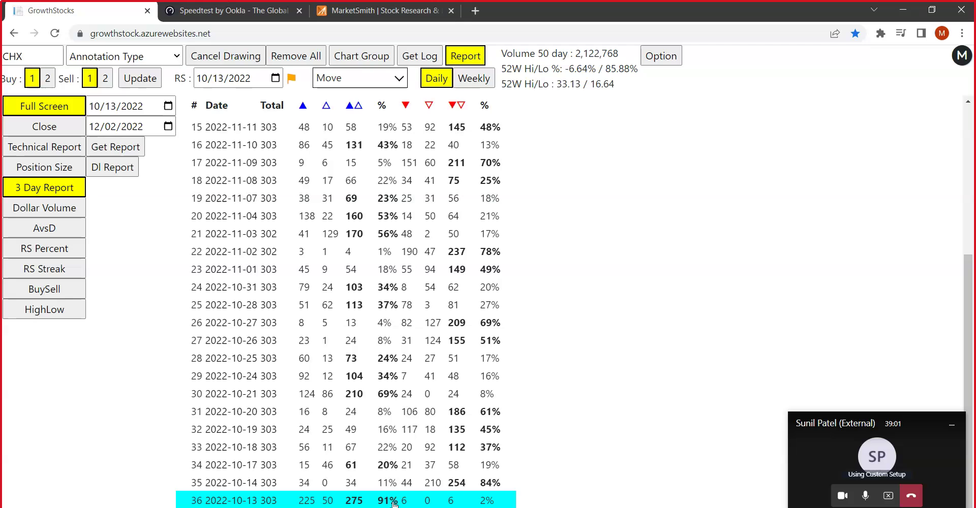
{"action": "left_click", "coordinate": [369, 132]}
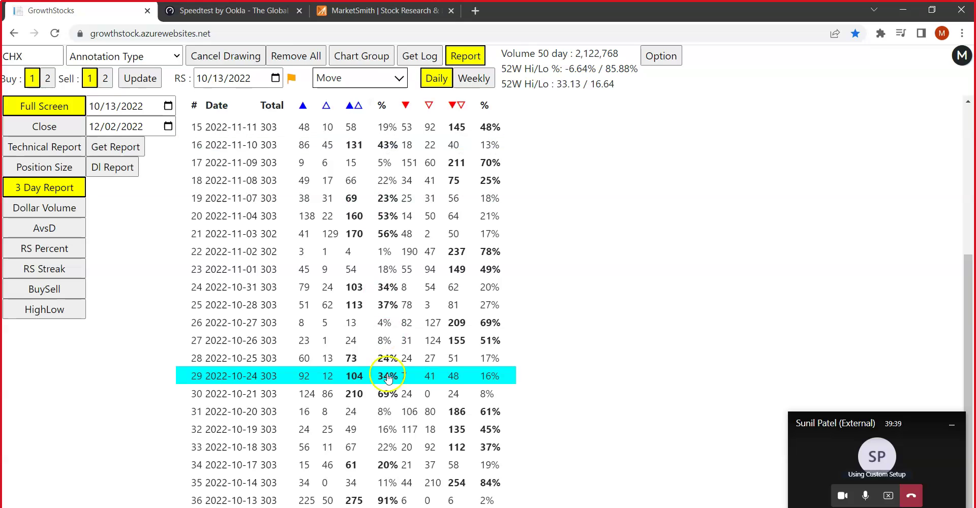
{"action": "left_click", "coordinate": [354, 502]}
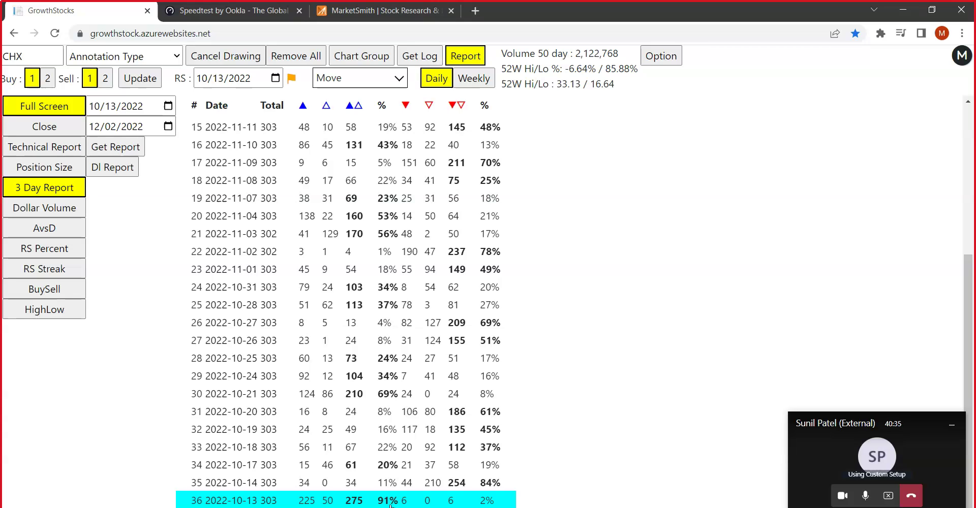
{"action": "scroll", "coordinate": [388, 328], "scroll_direction": "up", "scroll_amount": 5}
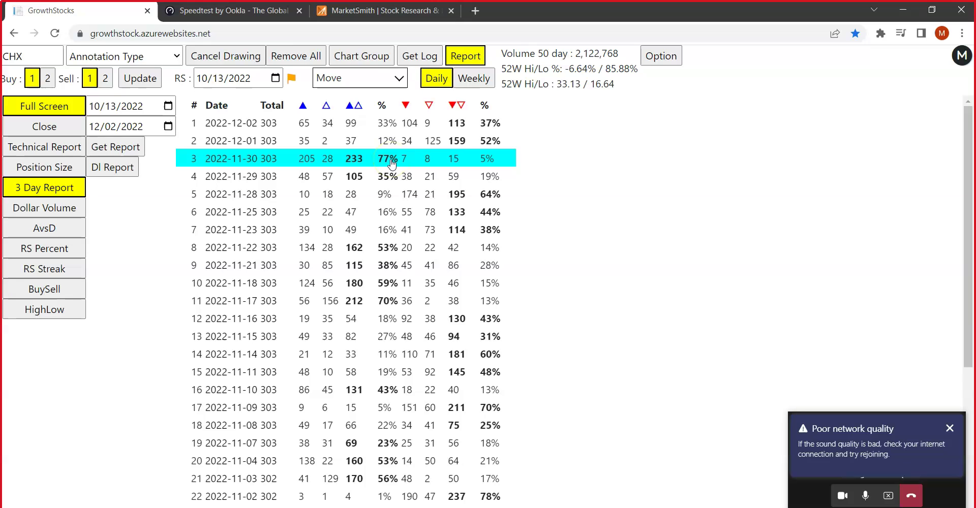
{"action": "left_click", "coordinate": [345, 413]}
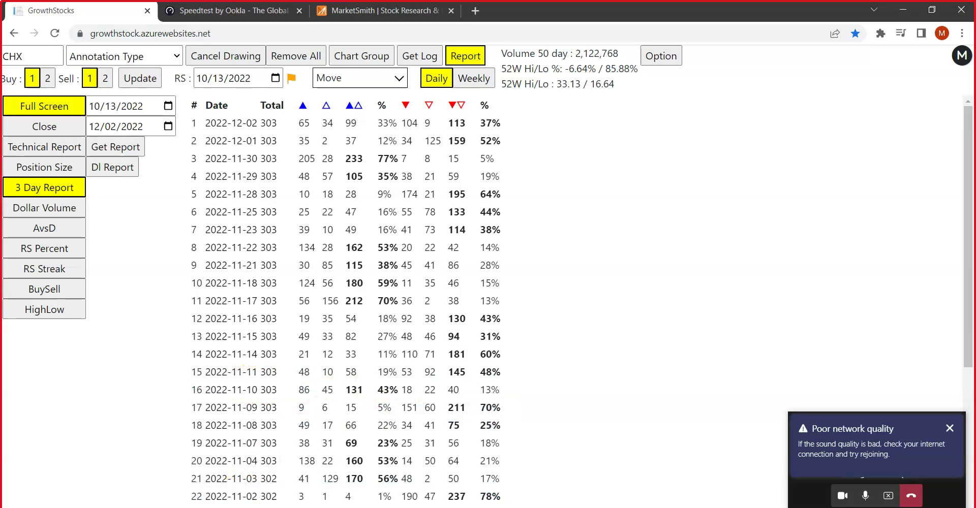
- Compare the dated turning points in the uptrend pullback drawing with the report's signals from 2022-11-09 to 2022-11-17
{"action": "key", "text": "alt+Tab"}
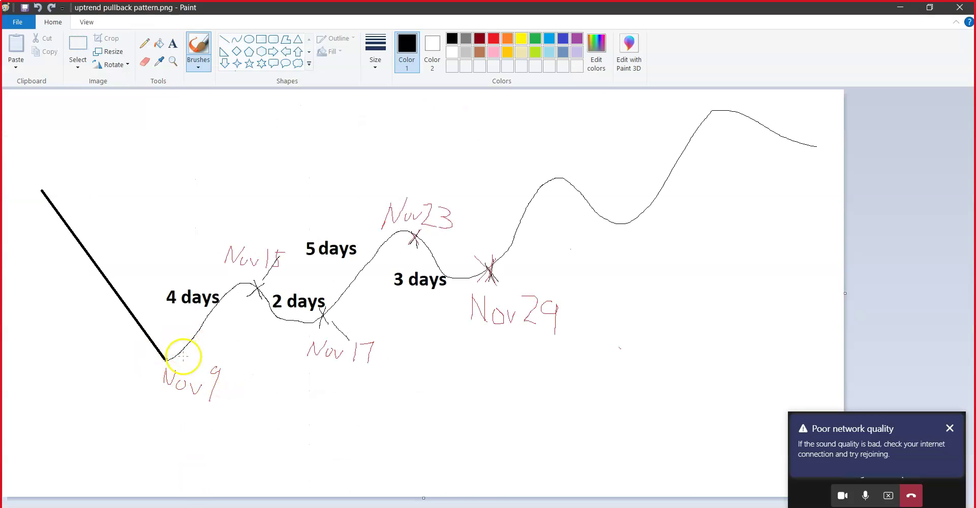
{"action": "key", "text": "alt+Tab"}
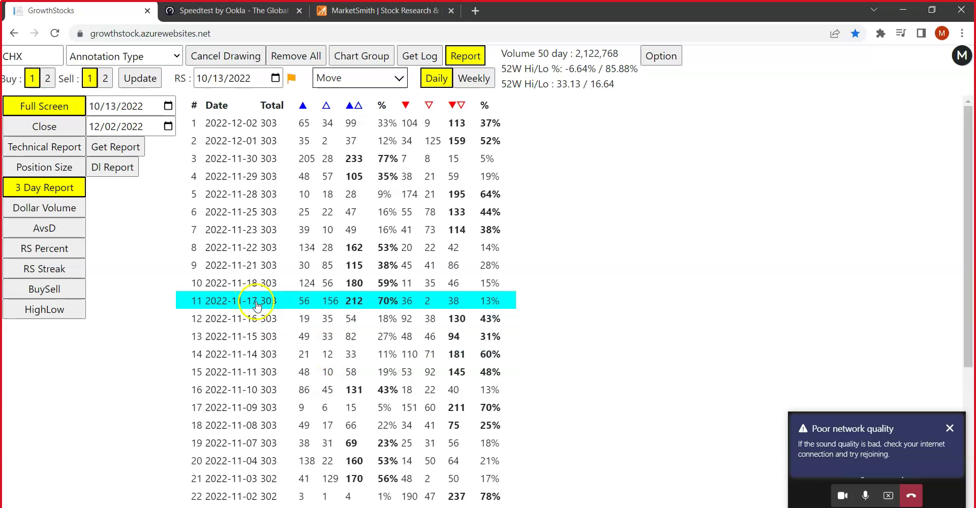
{"action": "left_click", "coordinate": [287, 457]}
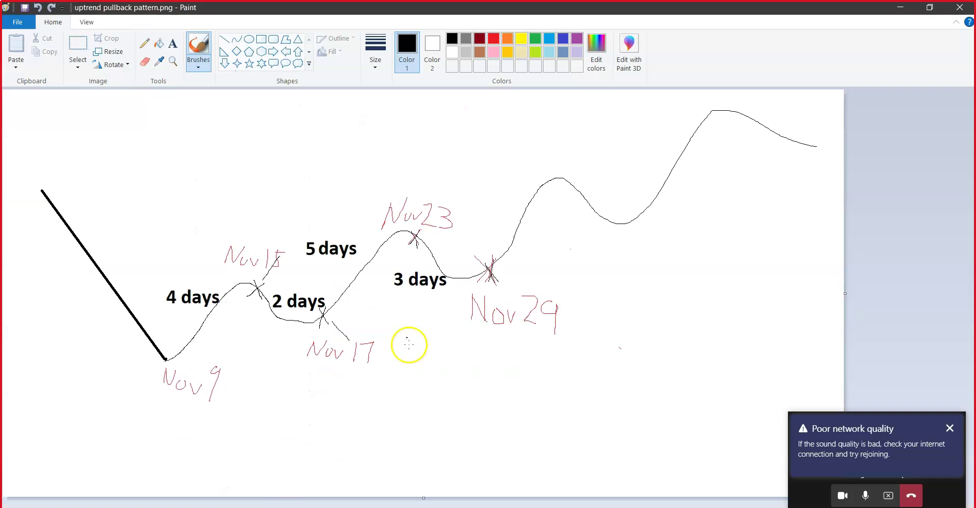
{"action": "left_click", "coordinate": [250, 506]}
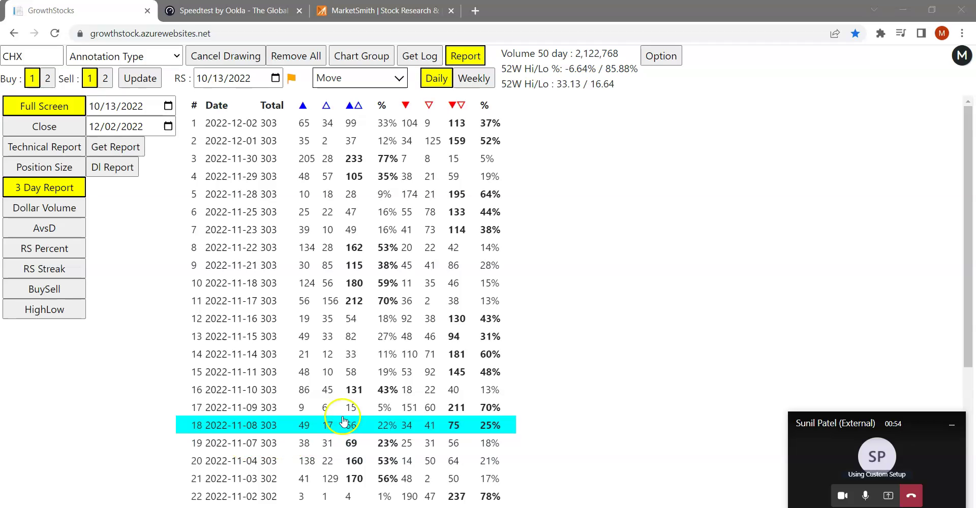
{"action": "left_click", "coordinate": [373, 388]}
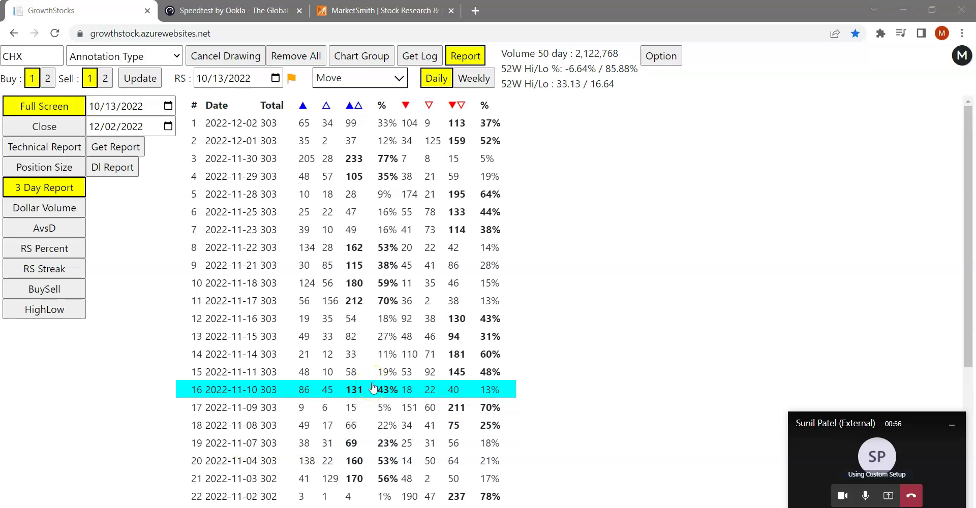
{"action": "left_click", "coordinate": [250, 407]}
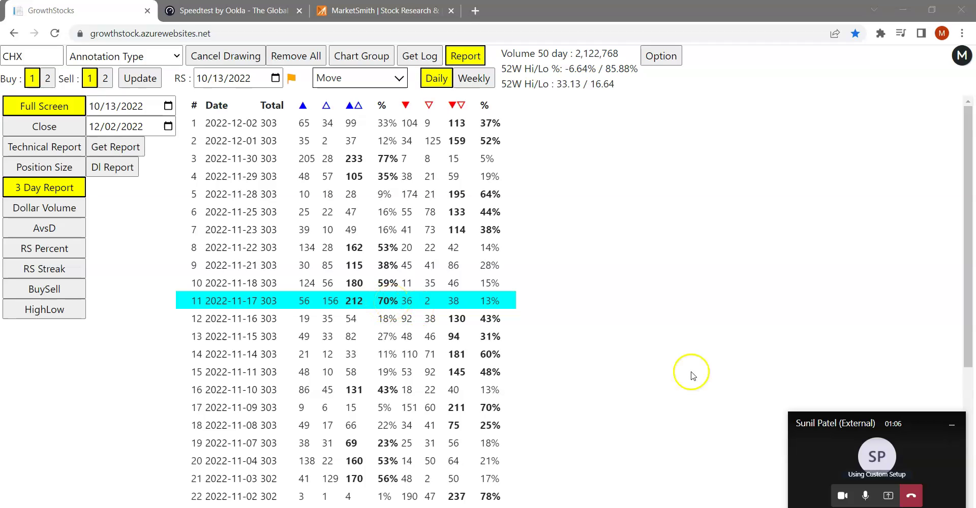
- Switch to the Teams call, start sharing the screen again, and minimise the call and chat windows
{"action": "left_click", "coordinate": [886, 497]}
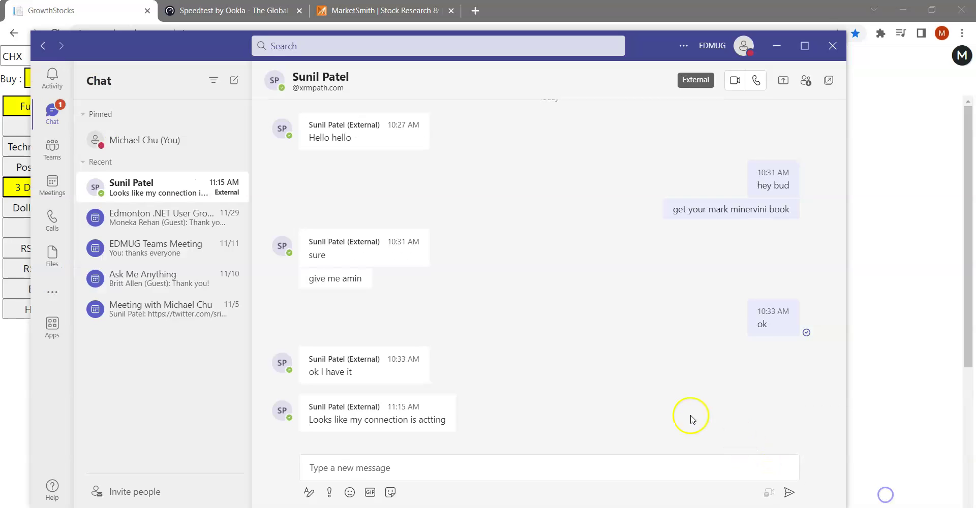
{"action": "left_click", "coordinate": [726, 62]}
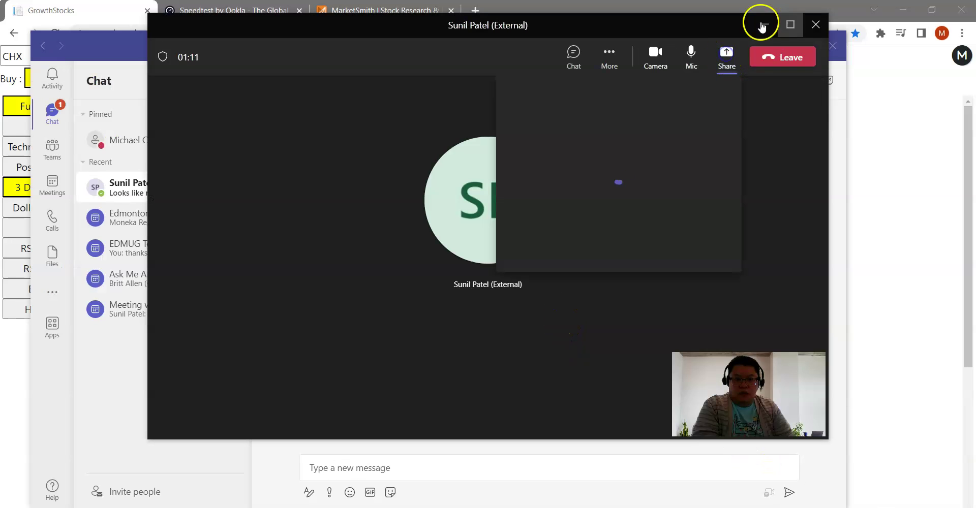
{"action": "left_click", "coordinate": [764, 24]}
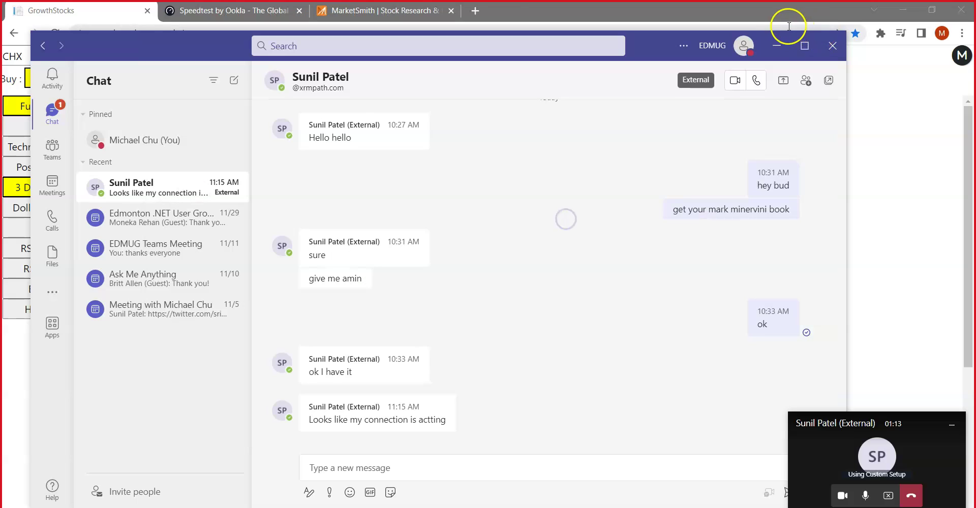
{"action": "left_click", "coordinate": [775, 50]}
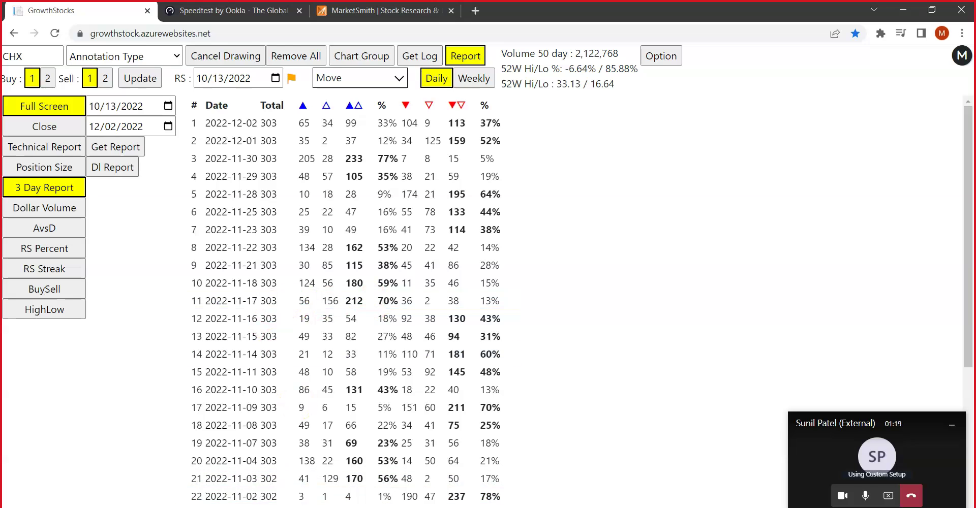
- Review the uptrend pullback drawing again, then return to the 3 Day Report and check the 2022-11-10 up signals
{"action": "key", "text": "alt+Tab"}
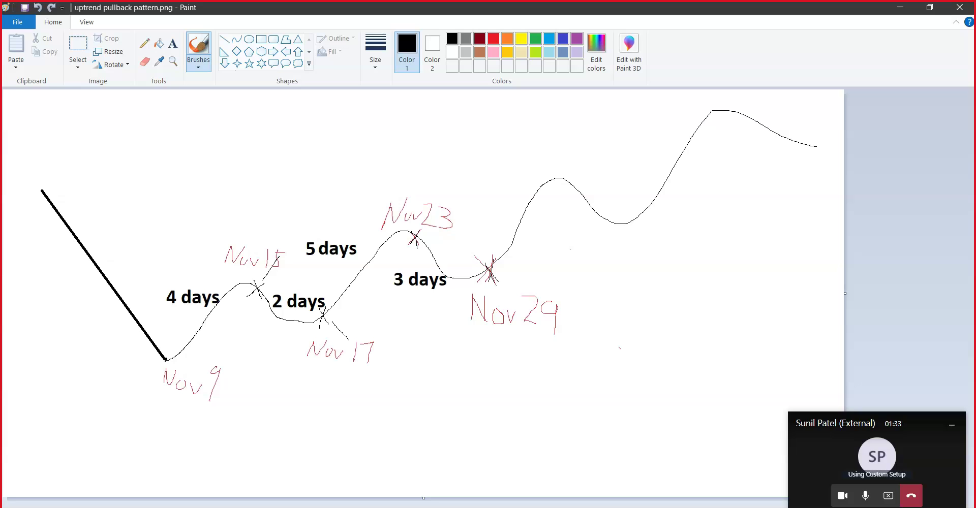
{"action": "key", "text": "alt+Tab"}
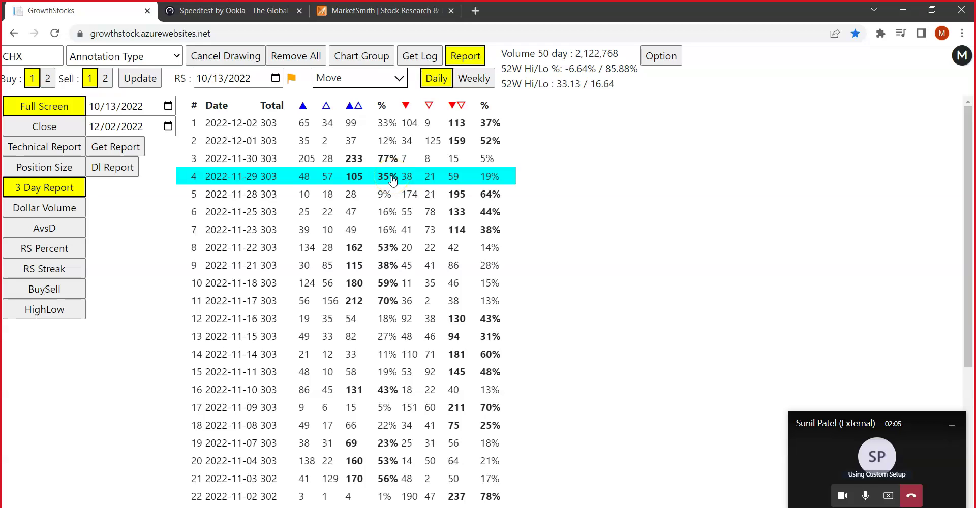
{"action": "left_click", "coordinate": [340, 391]}
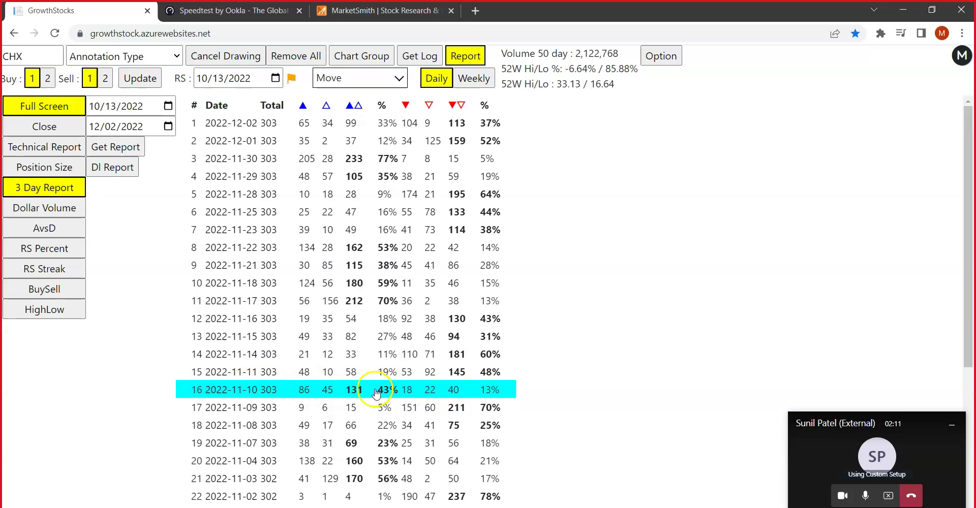
- Compare the down signal percentages in the report rows around 2022-11-11, then move to the 2022-11-28 row
{"action": "left_click", "coordinate": [489, 375]}
{"action": "key", "text": "Up"}
{"action": "key", "text": "Up"}
{"action": "key", "text": "Down"}
{"action": "key", "text": "Down"}
{"action": "key", "text": "Down"}
{"action": "key", "text": "Down"}
{"action": "key", "text": "Up"}
{"action": "key", "text": "Up"}
{"action": "key", "text": "Up"}
{"action": "key", "text": "Down"}
{"action": "key", "text": "Down"}
{"action": "key", "text": "Down"}
{"action": "key", "text": "Down"}
{"action": "key", "text": "Up"}
{"action": "key", "text": "Up"}
{"action": "left_click", "coordinate": [521, 203]}
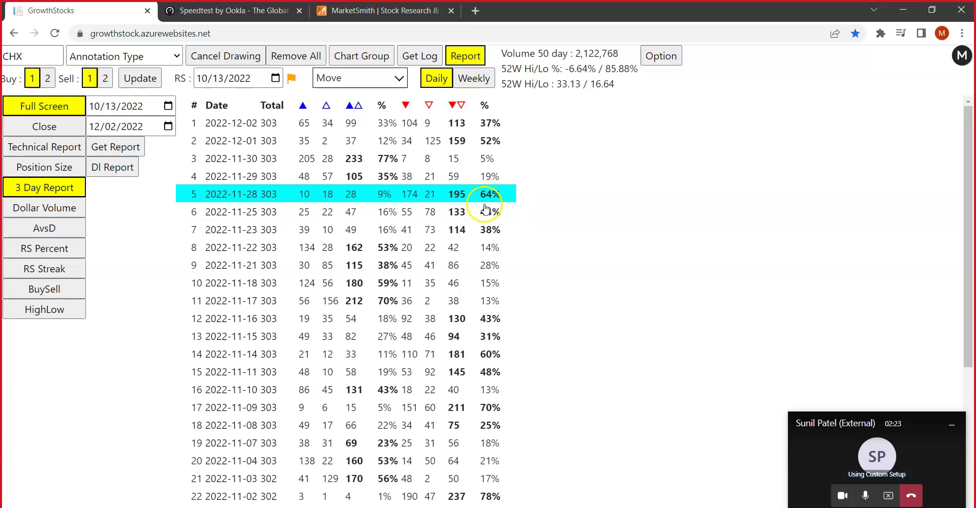
- Compare the down signal percentages from 2022-11-23 to 2022-11-28 with the up signal percentage of 2022-11-29
{"action": "left_click", "coordinate": [380, 178]}
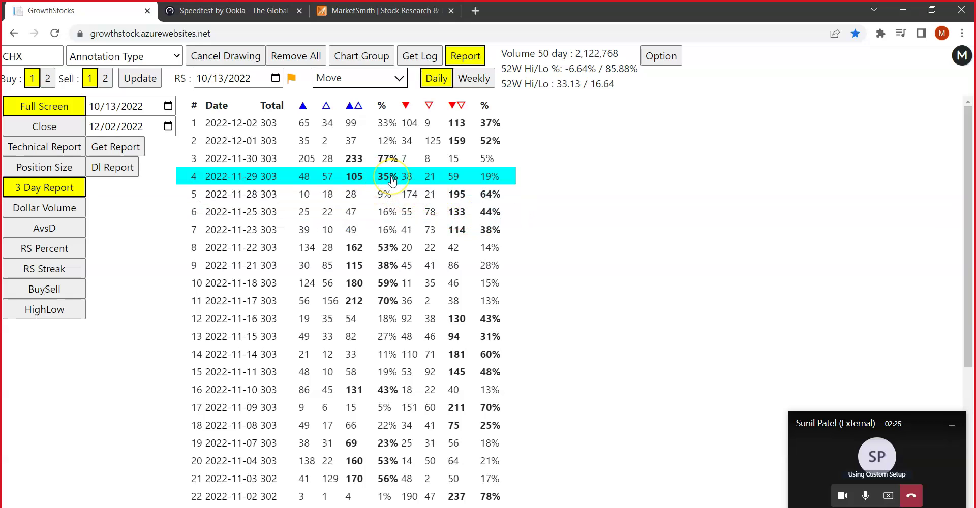
{"action": "left_click", "coordinate": [487, 194]}
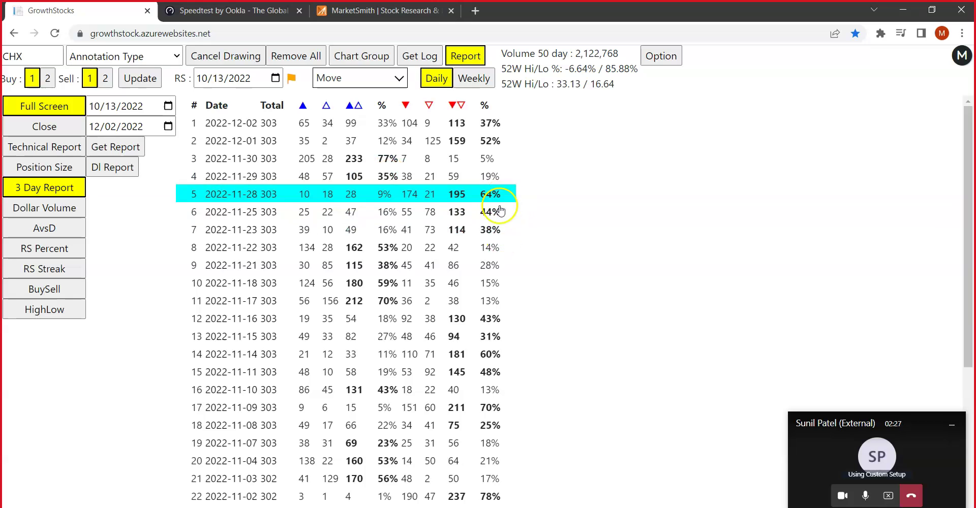
{"action": "left_click", "coordinate": [496, 230]}
{"action": "left_click", "coordinate": [492, 195]}
{"action": "left_click", "coordinate": [404, 177]}
{"action": "left_click", "coordinate": [490, 194]}
{"action": "left_click", "coordinate": [498, 238]}
{"action": "left_click", "coordinate": [494, 194]}
{"action": "left_click", "coordinate": [391, 176]}
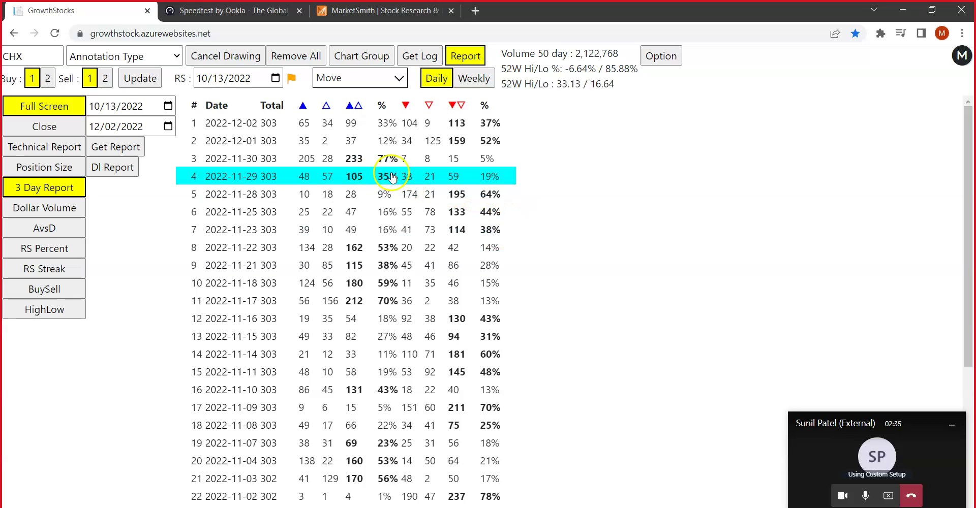
{"action": "left_click", "coordinate": [485, 195]}
{"action": "left_click", "coordinate": [488, 235]}
{"action": "left_click", "coordinate": [465, 194]}
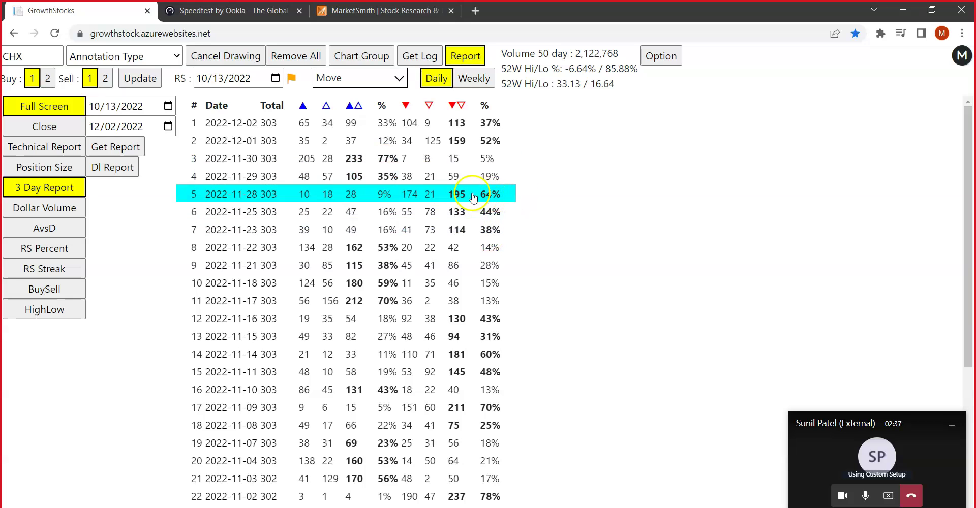
- Compare the up signal percentages of 2022-11-29 and 2022-11-30
{"action": "left_click", "coordinate": [371, 177]}
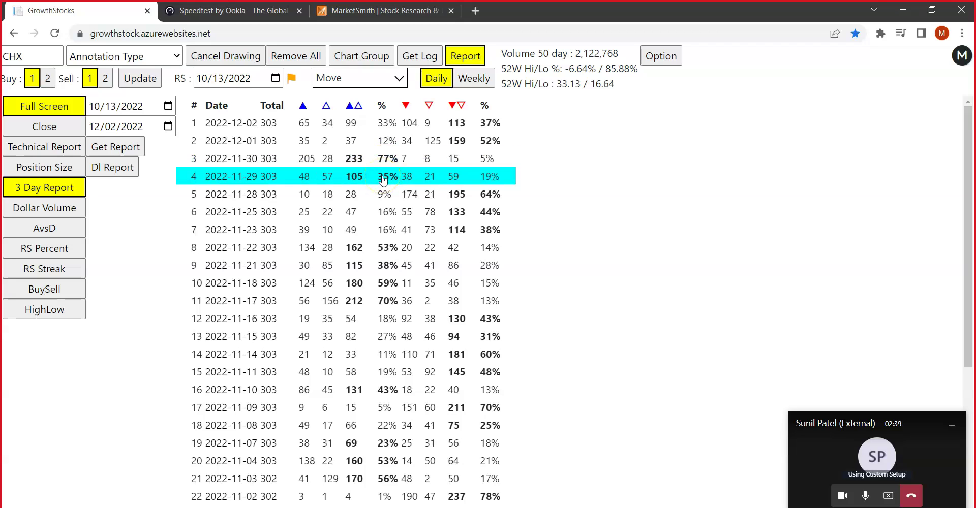
{"action": "left_click", "coordinate": [385, 161]}
{"action": "left_click", "coordinate": [385, 178]}
{"action": "left_click", "coordinate": [385, 161]}
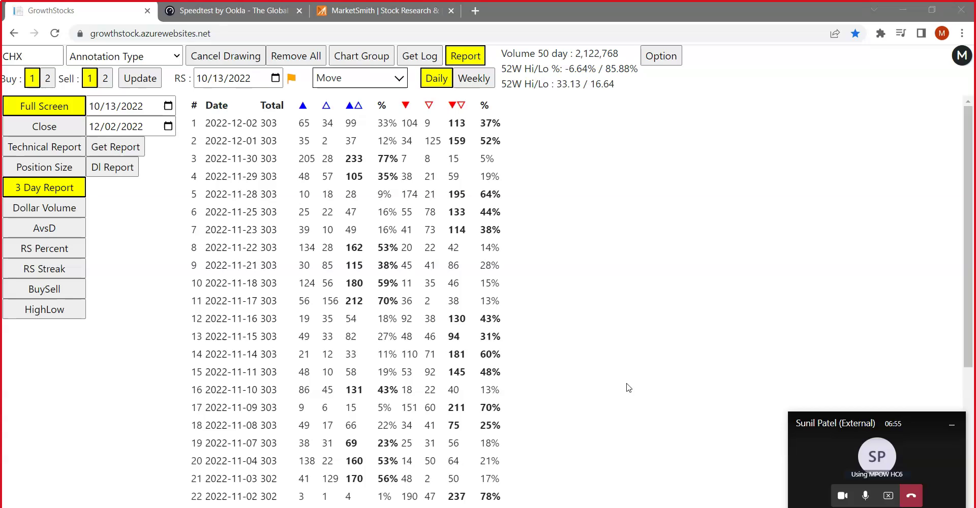
{"action": "left_click", "coordinate": [616, 362]}
{"action": "left_click", "coordinate": [637, 350]}
{"action": "left_click", "coordinate": [646, 350]}
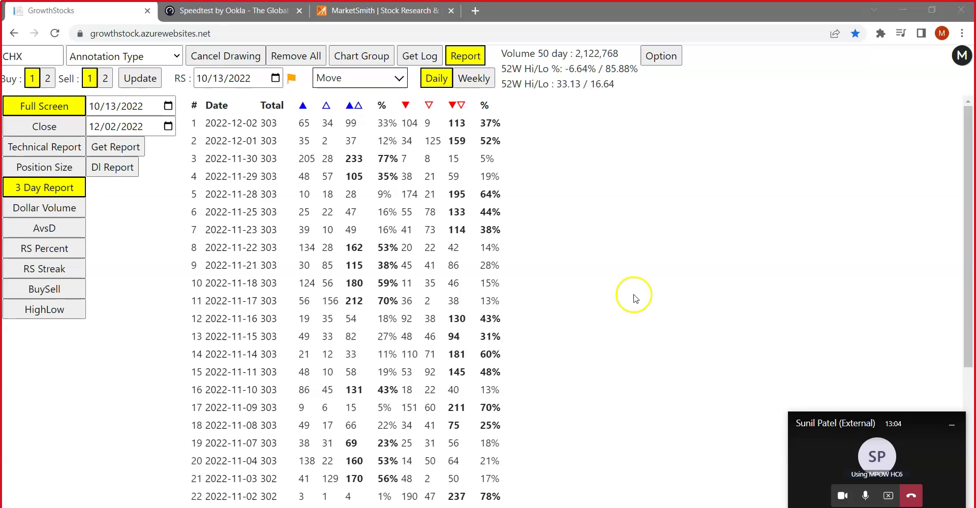
- Switch to MarketSmith, load the S&P 500 Index (0S&P5) daily chart, and check the latest price bars at the falling trendline
{"action": "left_click", "coordinate": [540, 496]}
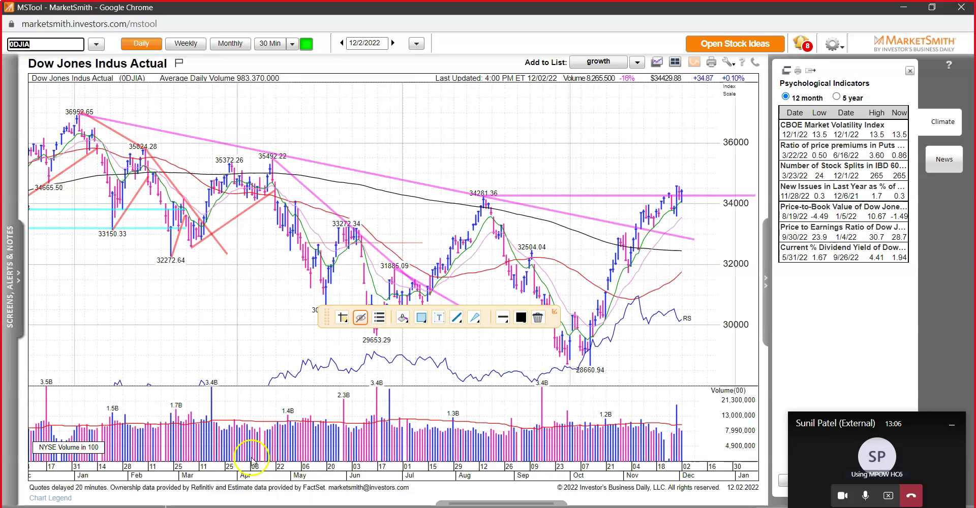
{"action": "left_click", "coordinate": [96, 44]}
{"action": "left_click", "coordinate": [71, 174]}
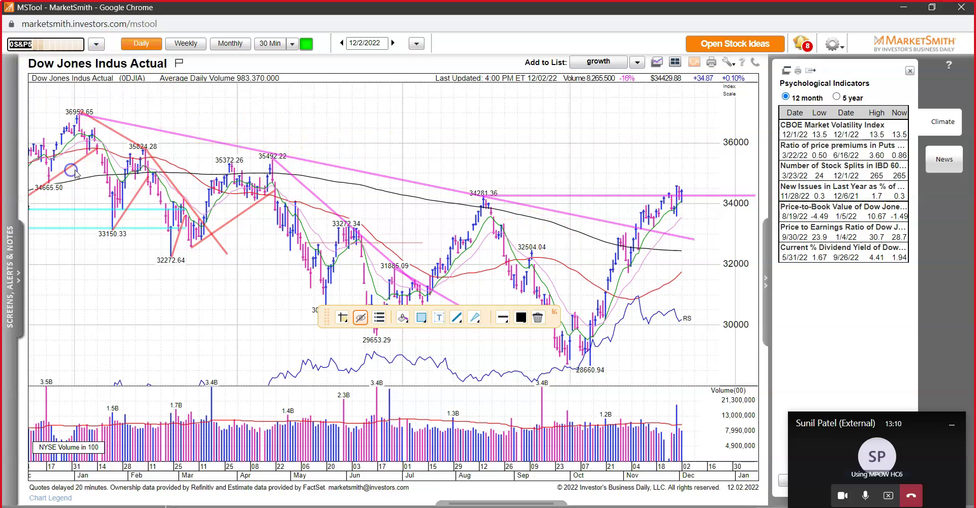
{"action": "left_click", "coordinate": [678, 221]}
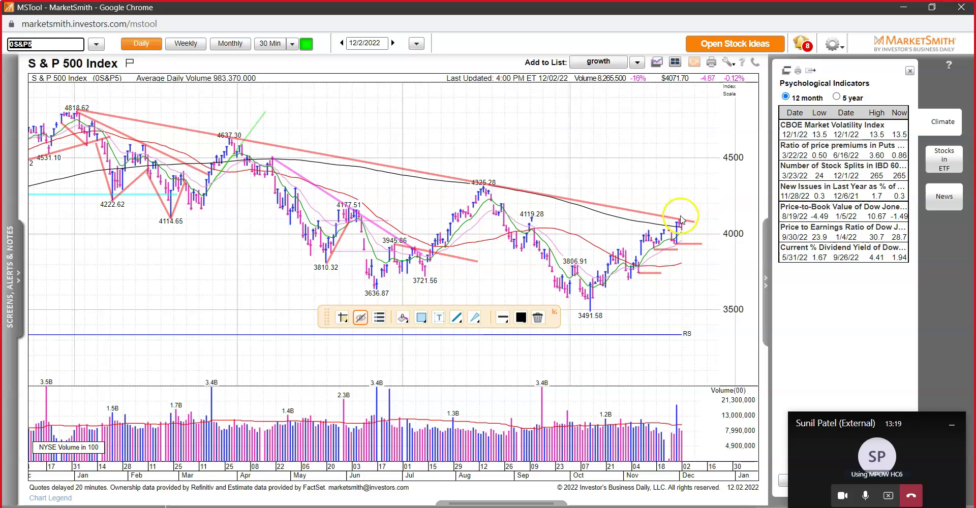
{"action": "right_click", "coordinate": [706, 219]}
{"action": "left_click", "coordinate": [738, 240]}
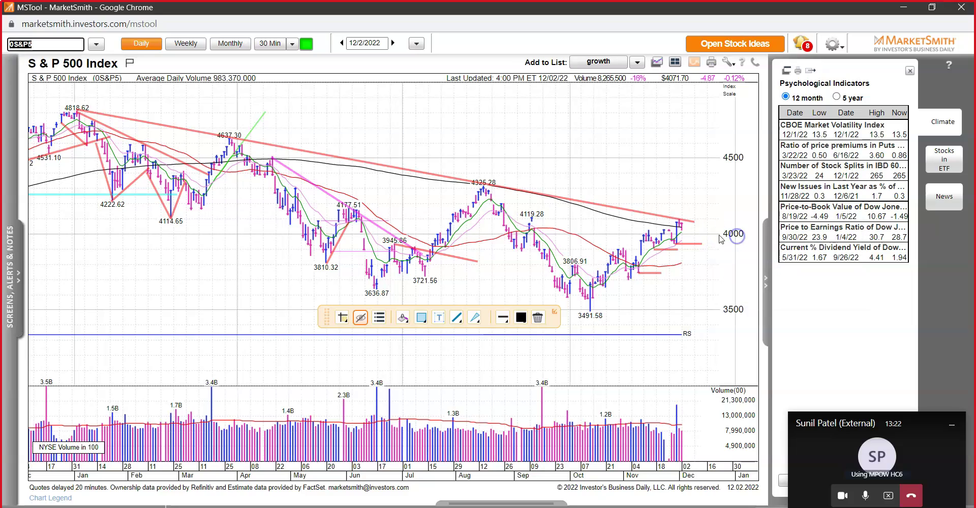
{"action": "left_click", "coordinate": [458, 317]}
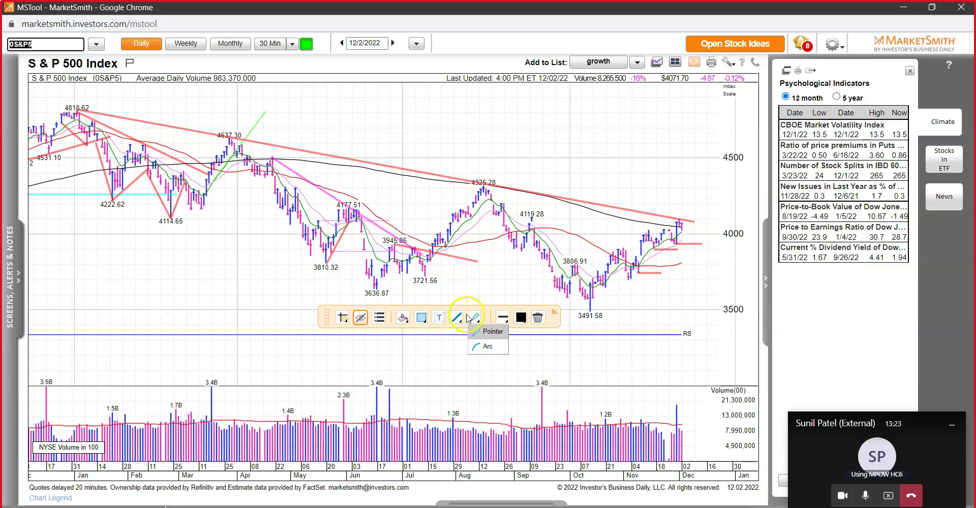
{"action": "left_click", "coordinate": [681, 220]}
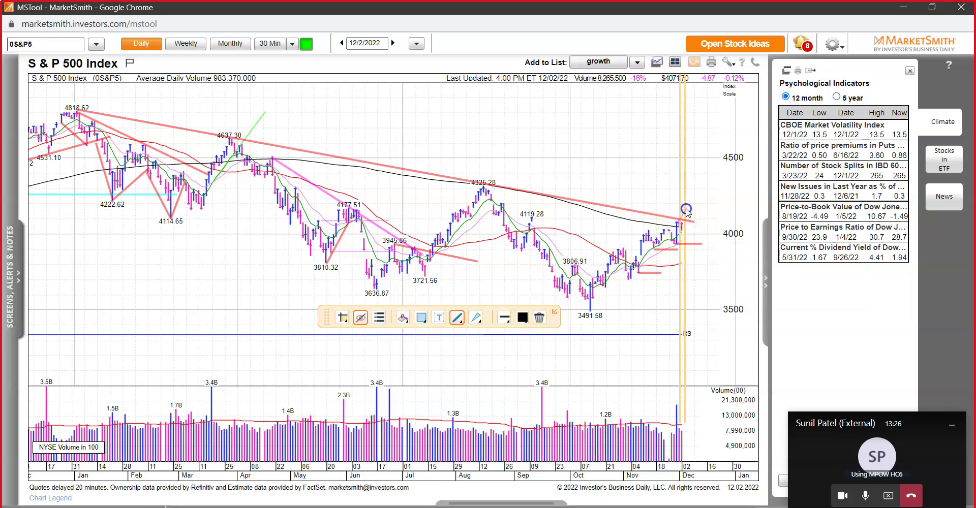
{"action": "right_click", "coordinate": [710, 208]}
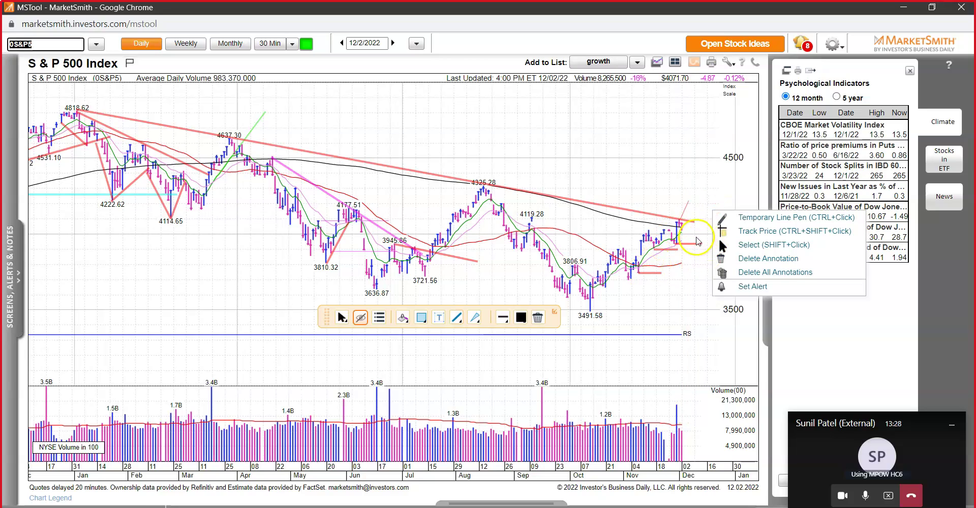
{"action": "left_click", "coordinate": [741, 260]}
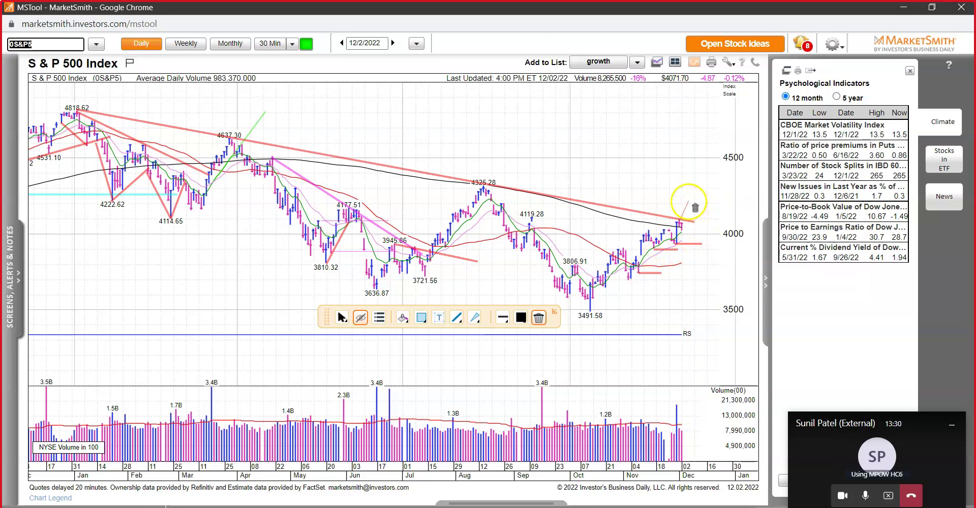
- With the Temporary Line Pen, draw a short rising line from the latest S&P 500 price bar and horizontal lines above it
{"action": "right_click", "coordinate": [641, 335]}
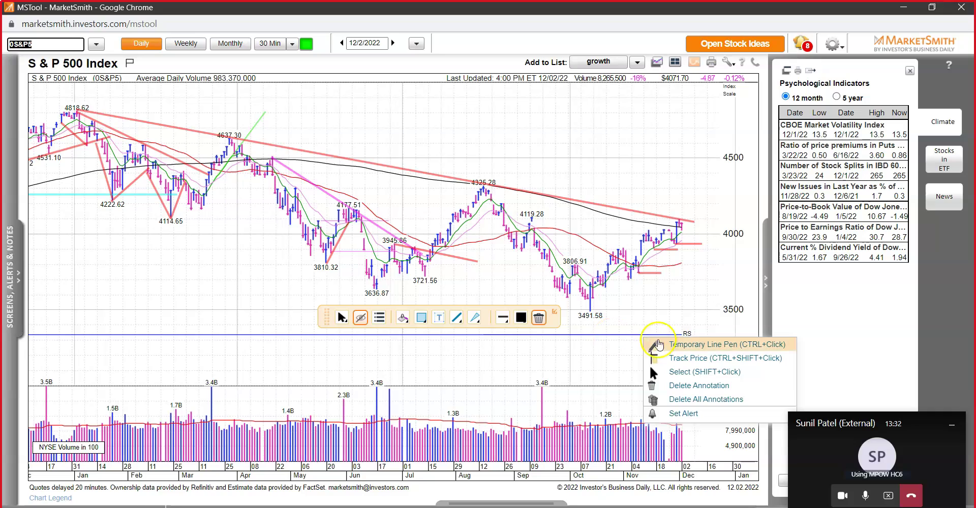
{"action": "left_click", "coordinate": [655, 344]}
{"action": "left_click", "coordinate": [683, 220]}
{"action": "mouse_move", "coordinate": [684, 222]}
{"action": "left_mouse_down"}
{"action": "mouse_move", "coordinate": [694, 199]}
{"action": "mouse_move", "coordinate": [746, 201]}
{"action": "mouse_move", "coordinate": [732, 189]}
{"action": "mouse_move", "coordinate": [752, 190]}
{"action": "left_mouse_up"}
{"action": "left_click_drag", "start_coordinate": [655, 191], "coordinate": [751, 189]}
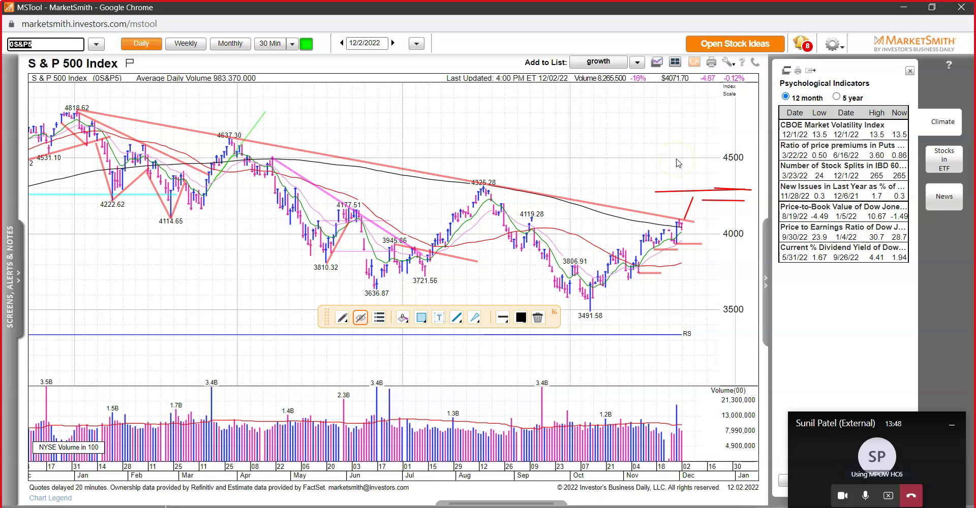
- Draw a temporary rising line from the 4325.28 peak on the S&P 500 chart and compare it with the latest price bars
{"action": "left_click_drag", "start_coordinate": [484, 182], "coordinate": [509, 147]}
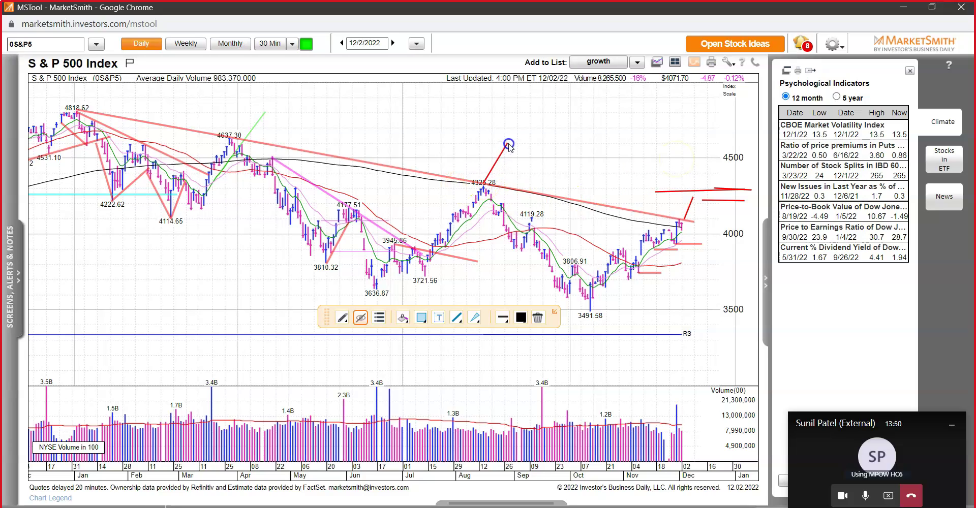
{"action": "left_click", "coordinate": [625, 138]}
{"action": "left_click", "coordinate": [664, 192]}
{"action": "left_click", "coordinate": [687, 221]}
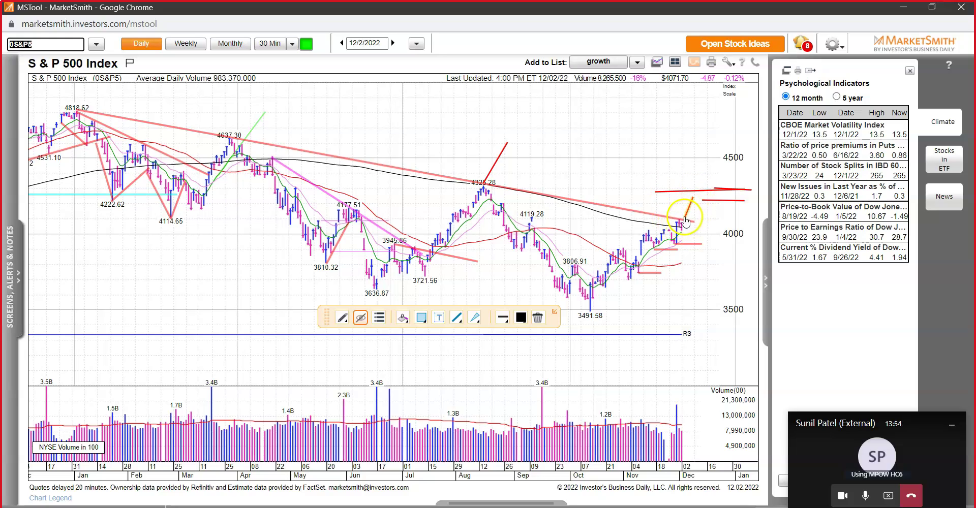
- Draw a temporary horizontal line extending forward from just above the latest price bars at the end of the falling trendline
{"action": "left_click", "coordinate": [687, 220]}
{"action": "left_click", "coordinate": [687, 218]}
{"action": "left_click_drag", "start_coordinate": [681, 218], "coordinate": [743, 218]}
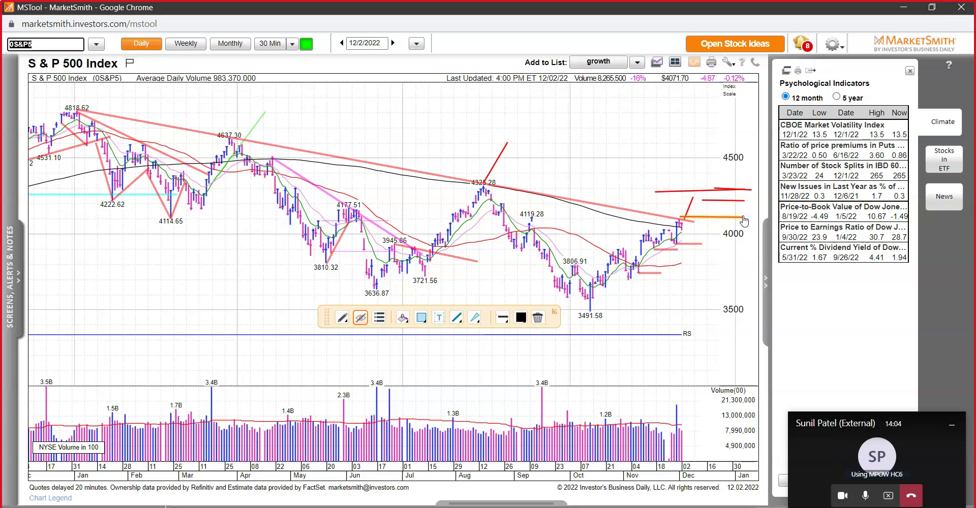
{"action": "left_click", "coordinate": [689, 216]}
{"action": "left_click_drag", "start_coordinate": [688, 216], "coordinate": [686, 215]}
{"action": "left_click", "coordinate": [738, 217]}
{"action": "left_click", "coordinate": [690, 211]}
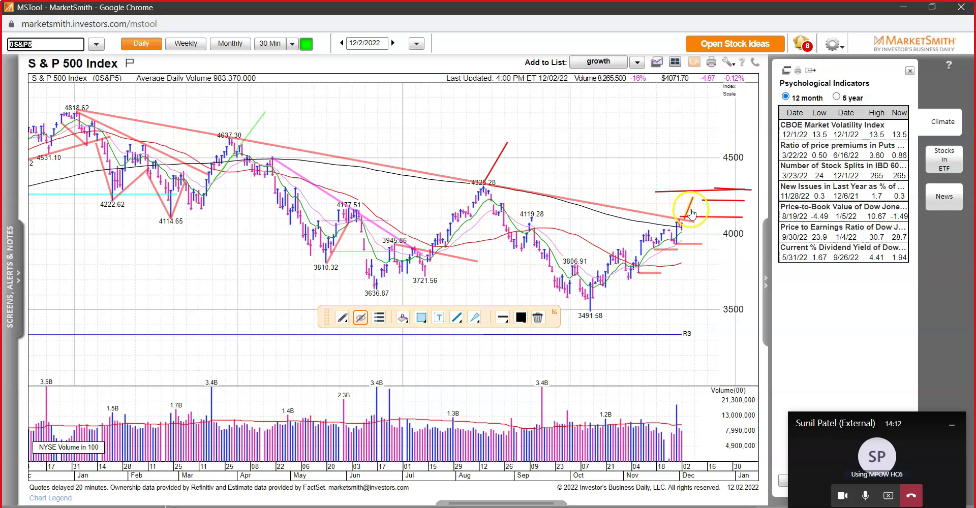
- Draw temporary falling lines from the latest S&P 500 price bars and from the short support line beneath them
{"action": "left_click_drag", "start_coordinate": [691, 212], "coordinate": [742, 290]}
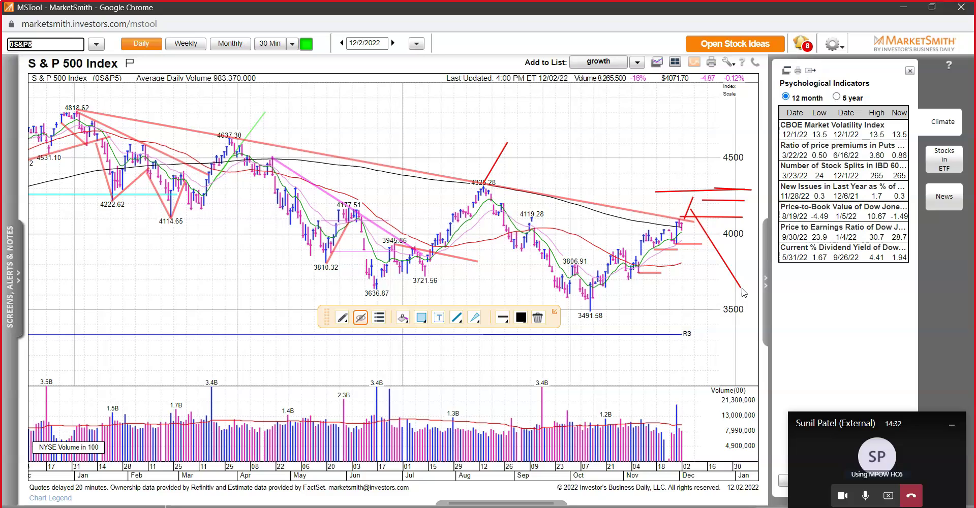
{"action": "left_click", "coordinate": [686, 219]}
{"action": "left_click_drag", "start_coordinate": [678, 249], "coordinate": [687, 275]}
{"action": "left_click", "coordinate": [713, 346]}
- Reload the daily chart to clear the temporary lines, then draw a falling line below the recent support and a horizontal line at the latest bars' high
{"action": "left_click", "coordinate": [150, 46]}
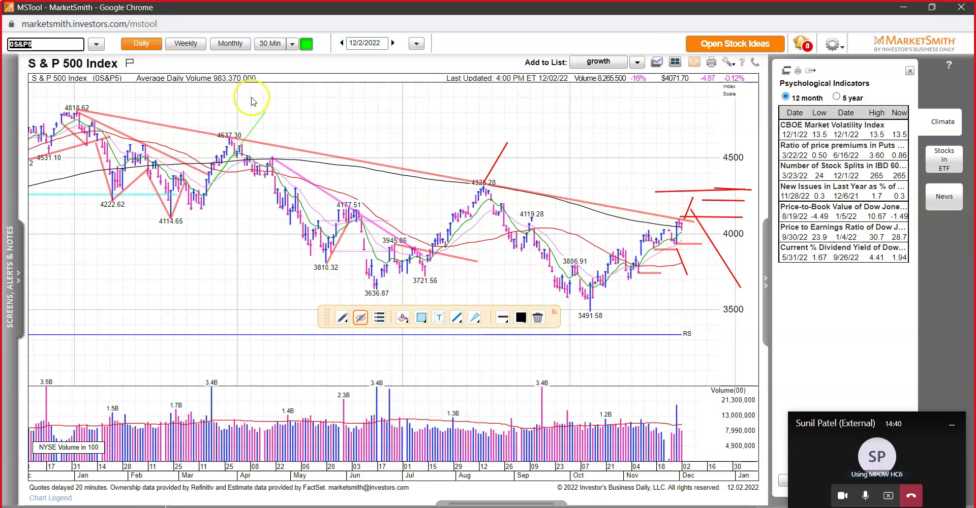
{"action": "left_click_drag", "start_coordinate": [676, 247], "coordinate": [687, 279]}
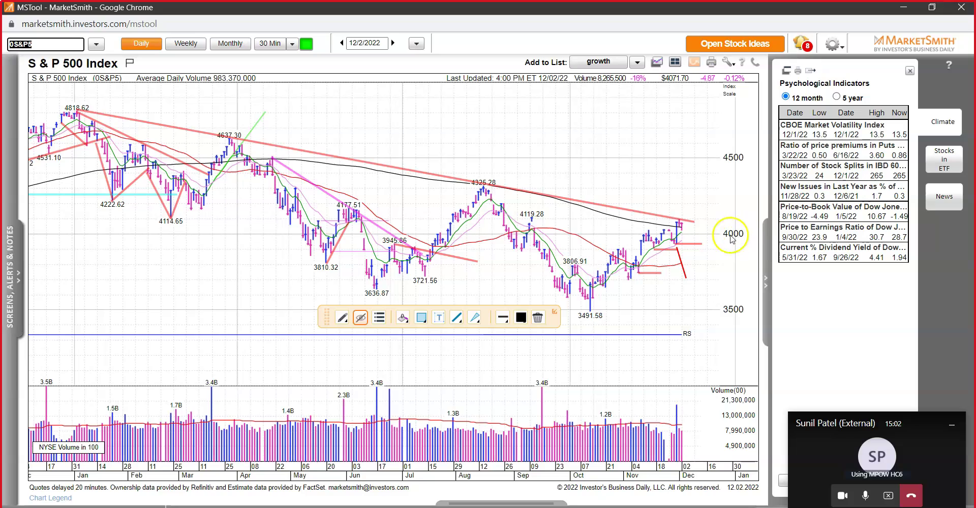
{"action": "left_click_drag", "start_coordinate": [679, 220], "coordinate": [740, 221]}
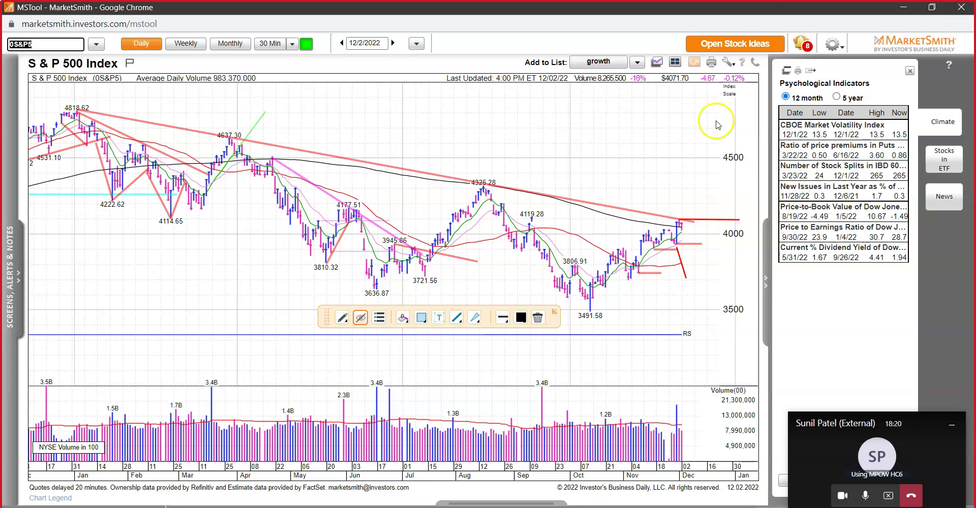
- Turn on Track Price and examine the S&P 500 price data at the 3636.87 low and the latest bar, moving the markup toolbar down
{"action": "right_click", "coordinate": [502, 273]}
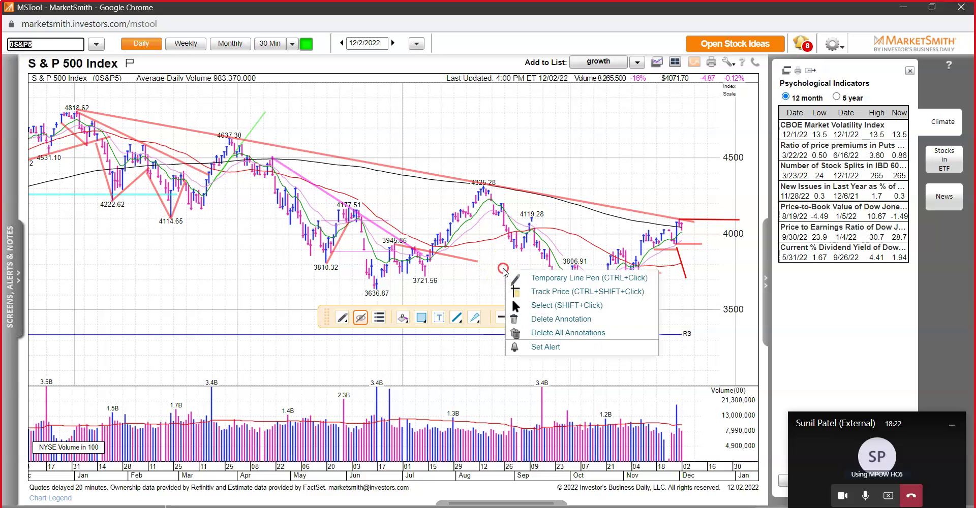
{"action": "left_click", "coordinate": [512, 291]}
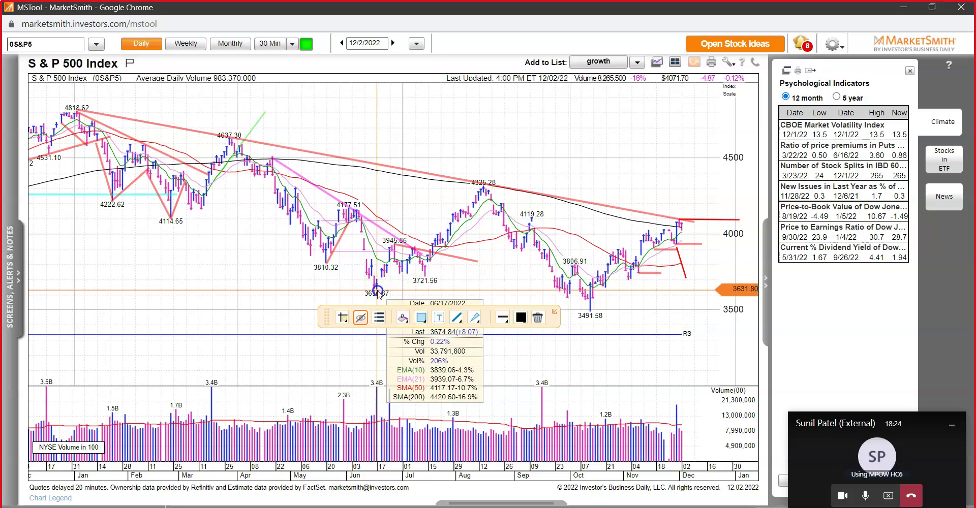
{"action": "left_click", "coordinate": [541, 382]}
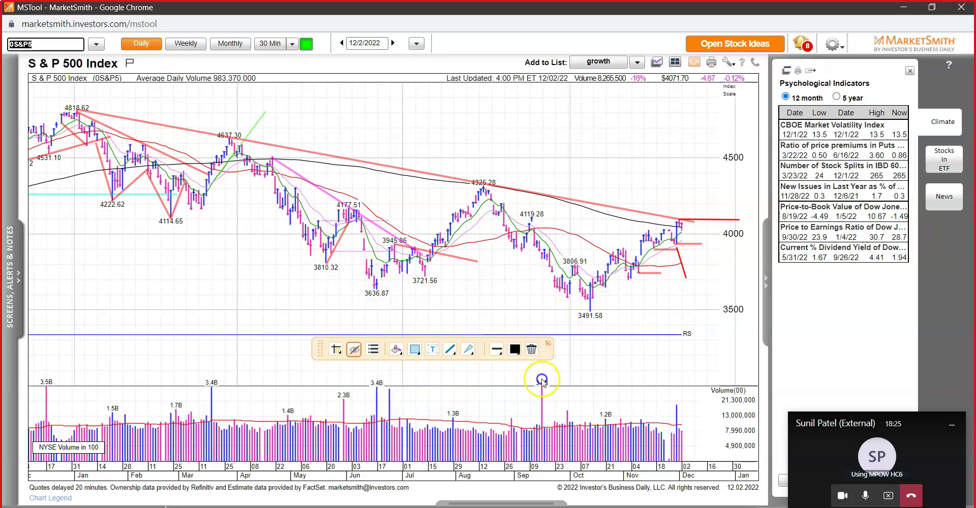
{"action": "left_click", "coordinate": [377, 297]}
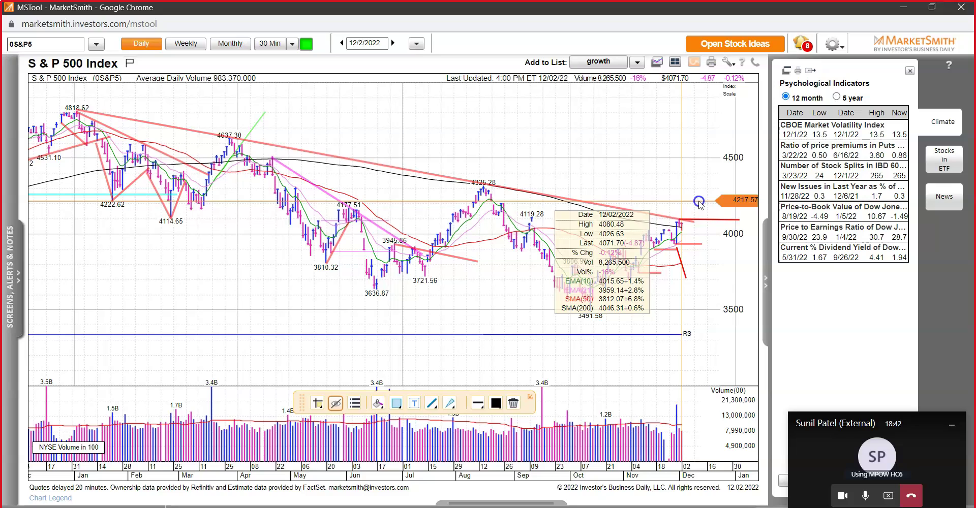
{"action": "left_click", "coordinate": [650, 226]}
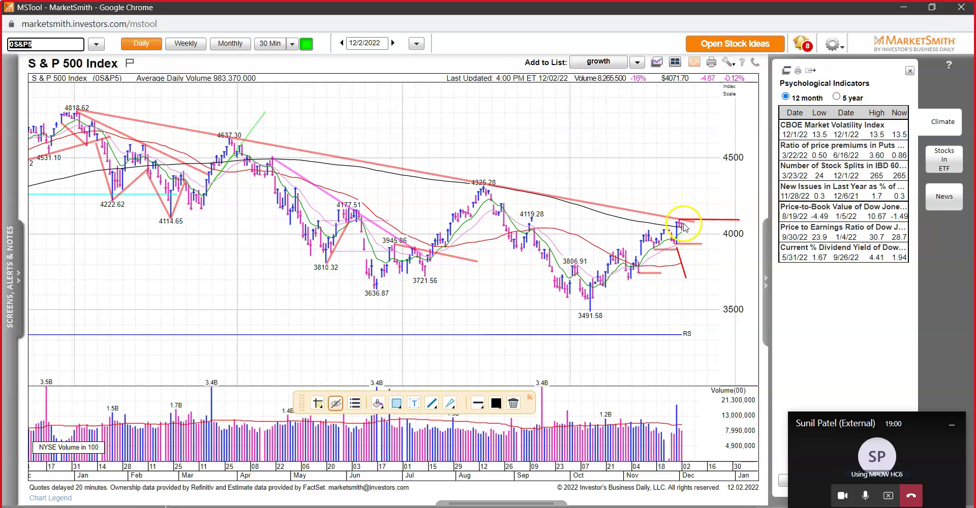
- Check the mid-December 2022 dates in the system calendar and return to the latest S&P 500 price bars
{"action": "key", "text": "super+alt+d"}
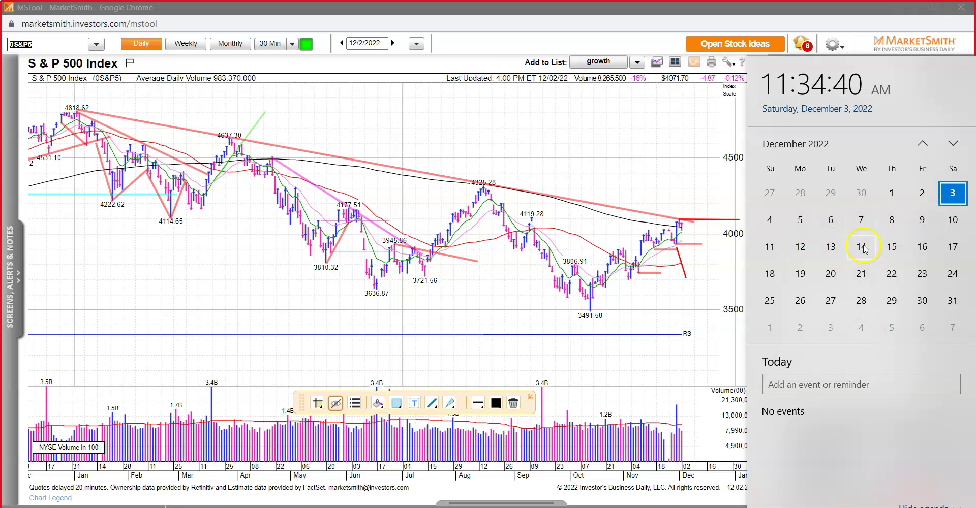
{"action": "left_click", "coordinate": [659, 210]}
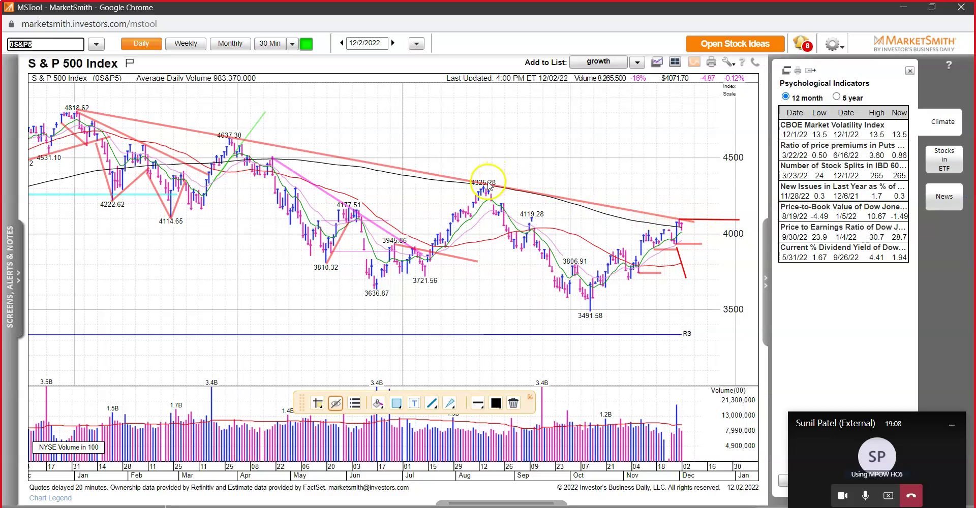
{"action": "left_click", "coordinate": [680, 221]}
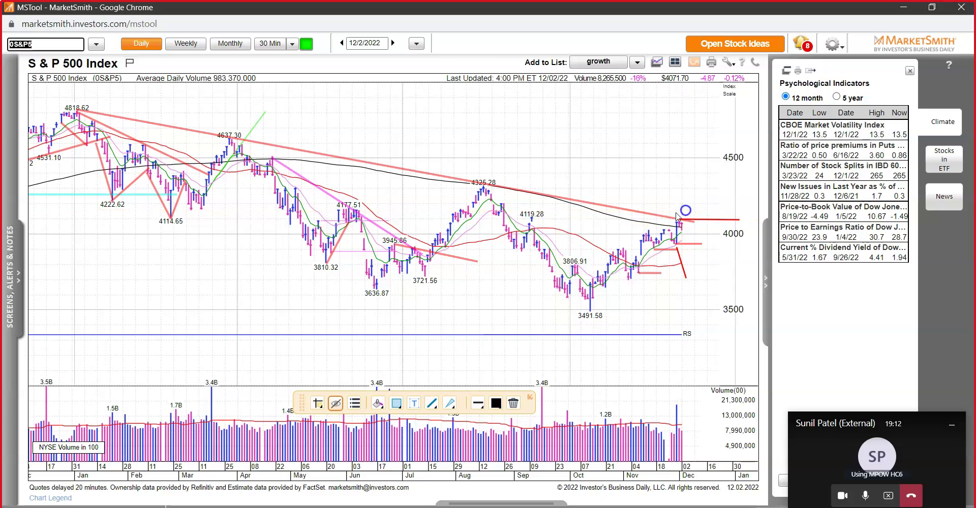
- With the Temporary Line Pen, extend a line forward from the 4325.28 peak, draw rising lines from the latest bars towards it, and mark the meeting point
{"action": "right_click", "coordinate": [566, 159]}
{"action": "left_click", "coordinate": [620, 167]}
{"action": "left_click_drag", "start_coordinate": [487, 190], "coordinate": [750, 194]}
{"action": "left_click_drag", "start_coordinate": [677, 218], "coordinate": [686, 196]}
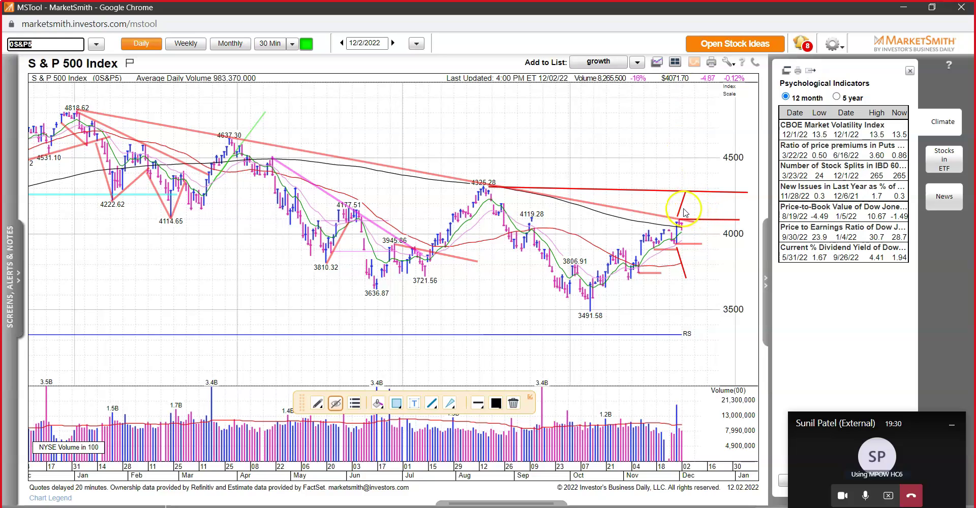
{"action": "left_click", "coordinate": [690, 193]}
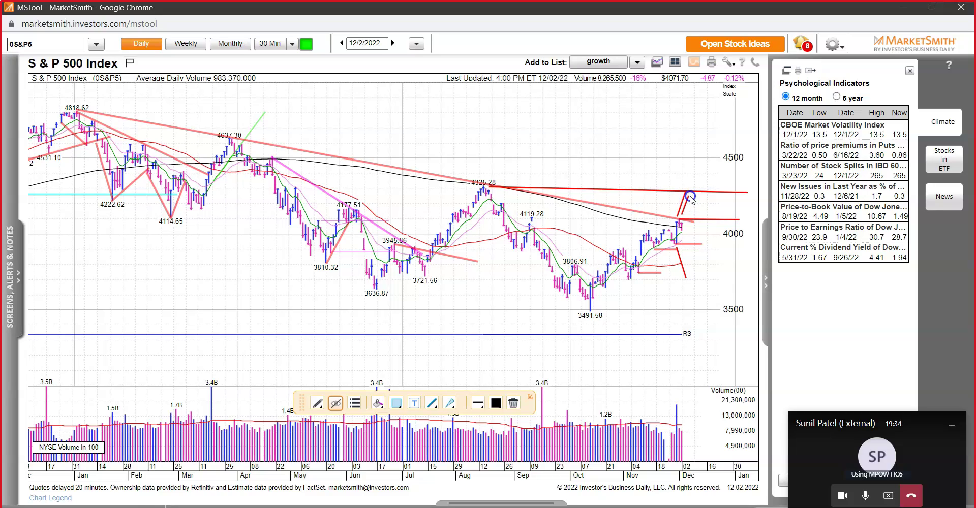
{"action": "left_click_drag", "start_coordinate": [679, 178], "coordinate": [686, 193]}
{"action": "left_click", "coordinate": [686, 197]}
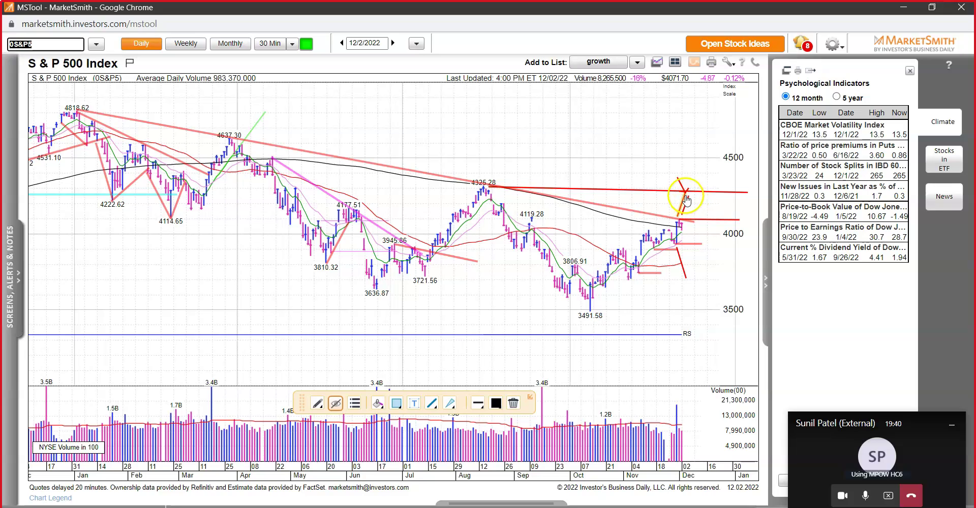
{"action": "left_click", "coordinate": [695, 205]}
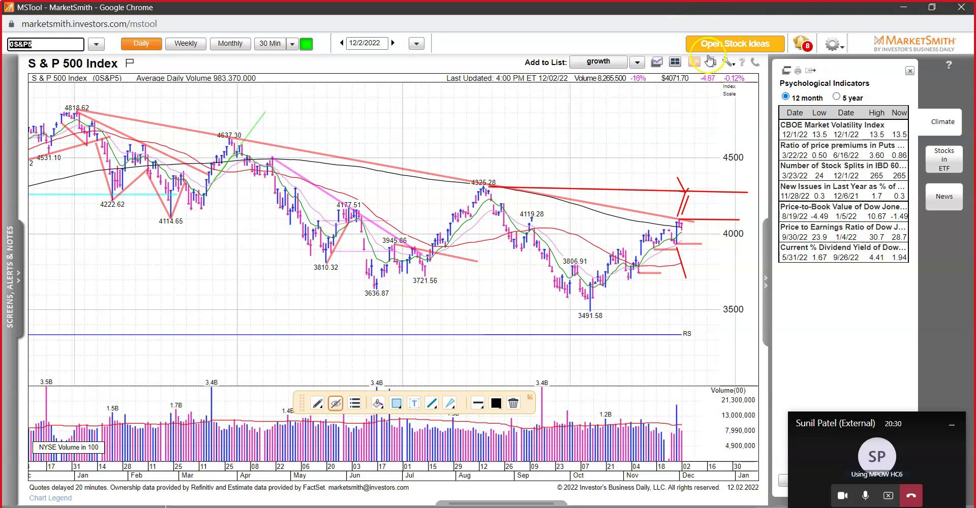
- Show Stochastics on the S&P 500 chart and draw temporary horizontal lines along its August and latest highs
{"action": "left_click", "coordinate": [728, 62]}
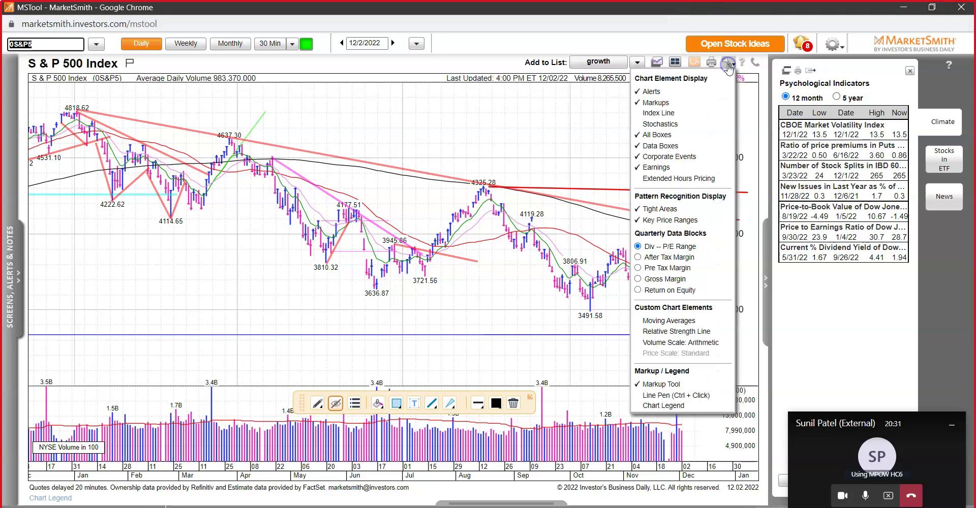
{"action": "left_click", "coordinate": [660, 124]}
{"action": "left_click_drag", "start_coordinate": [493, 90], "coordinate": [679, 91]}
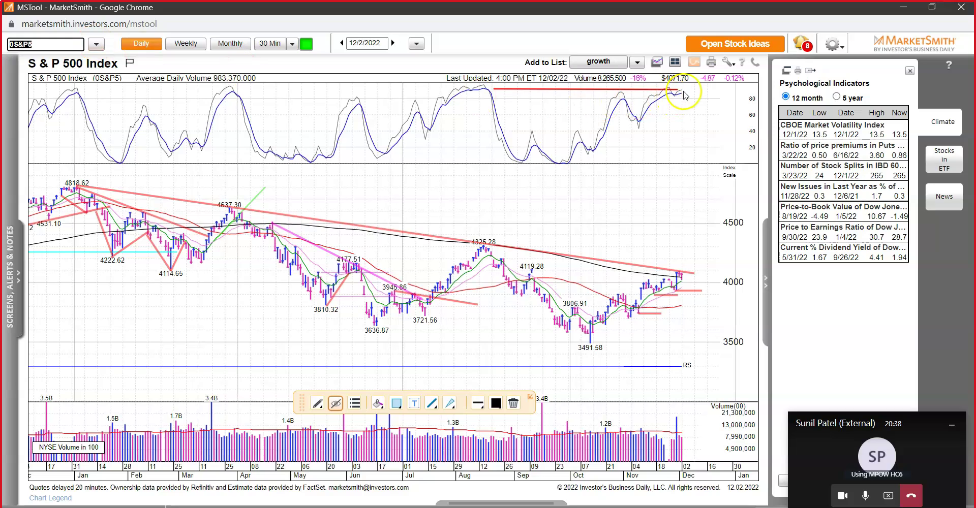
{"action": "left_click_drag", "start_coordinate": [684, 92], "coordinate": [708, 92]}
{"action": "left_click_drag", "start_coordinate": [456, 93], "coordinate": [493, 91]}
{"action": "left_click_drag", "start_coordinate": [678, 92], "coordinate": [711, 91]}
- Load the Dow Jones Industrial (0DJIA) chart and mark the August and recent Stochastics highs with temporary lines, ending in a short projected drop
{"action": "left_click", "coordinate": [97, 45]}
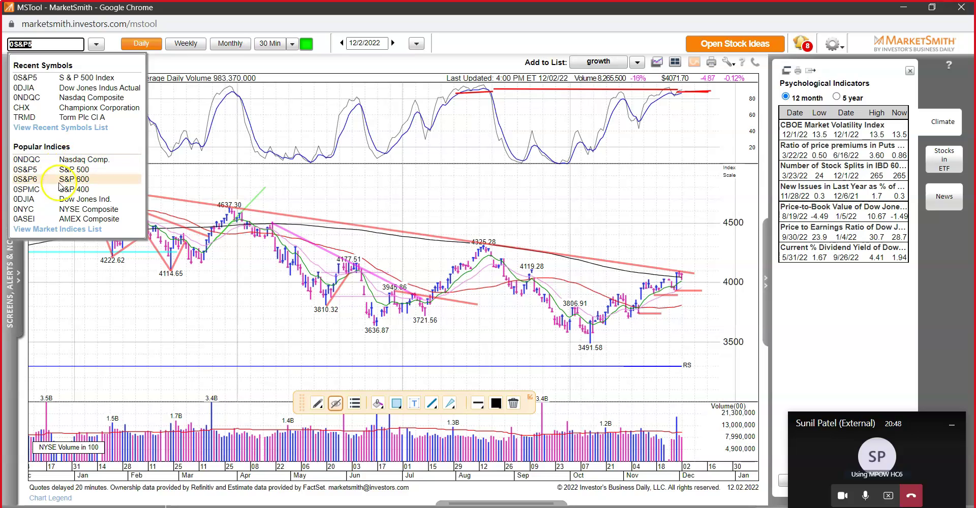
{"action": "left_click", "coordinate": [58, 199]}
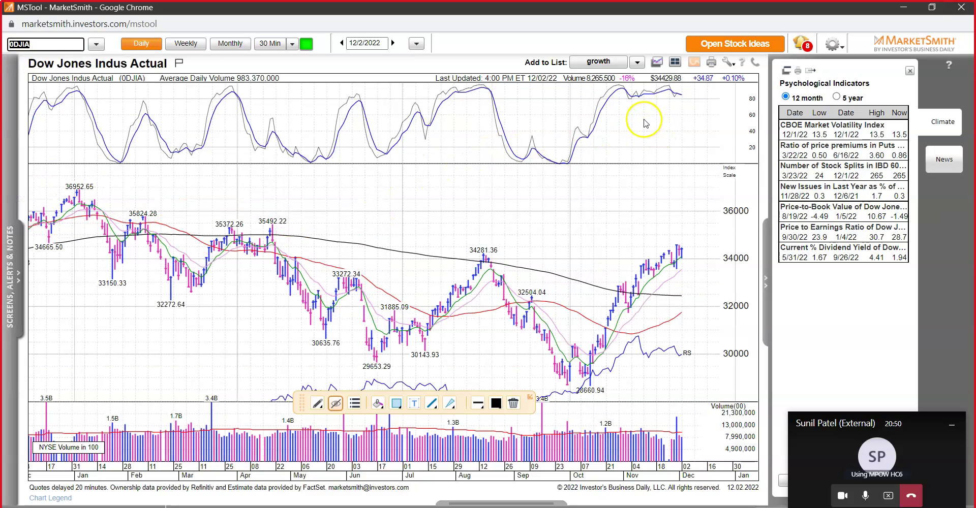
{"action": "left_click_drag", "start_coordinate": [623, 98], "coordinate": [681, 98]}
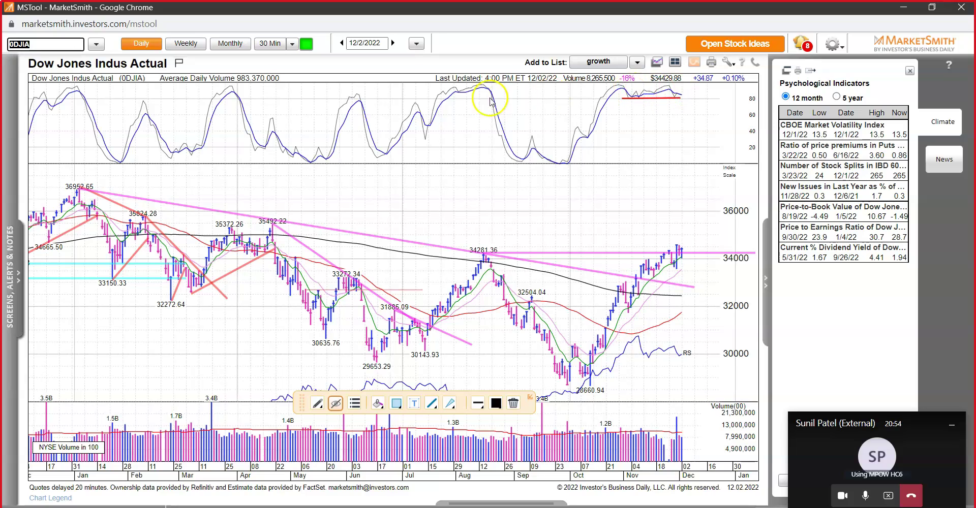
{"action": "left_click_drag", "start_coordinate": [452, 94], "coordinate": [497, 94]}
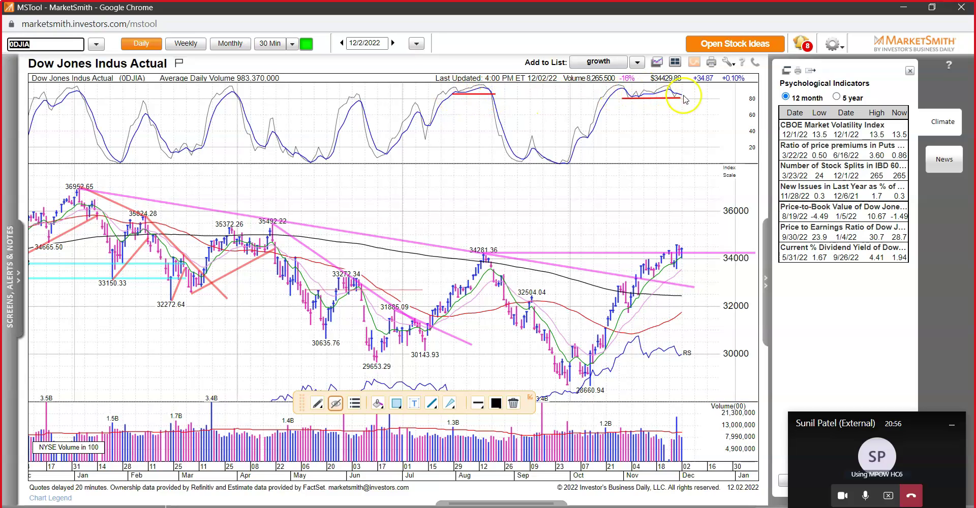
{"action": "left_click_drag", "start_coordinate": [681, 95], "coordinate": [706, 95]}
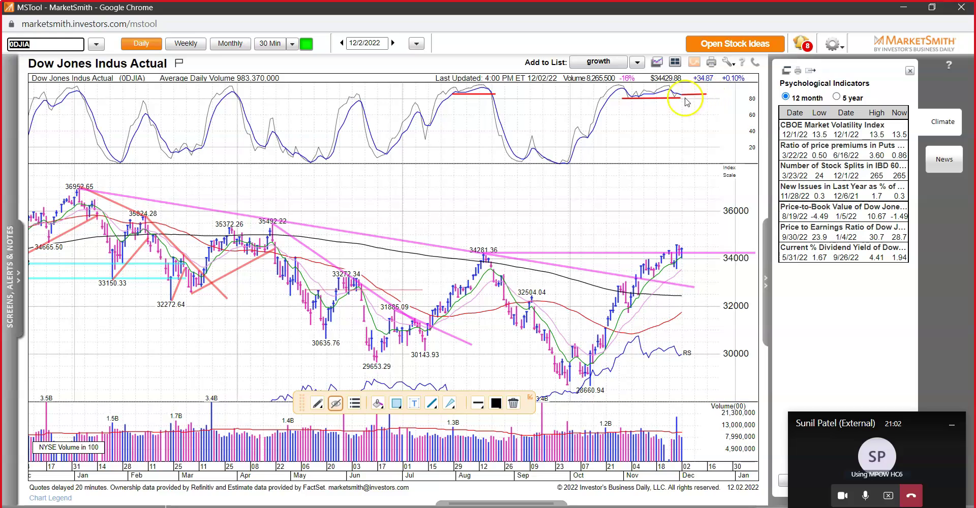
{"action": "left_click", "coordinate": [710, 100]}
{"action": "left_click_drag", "start_coordinate": [711, 101], "coordinate": [713, 110]}
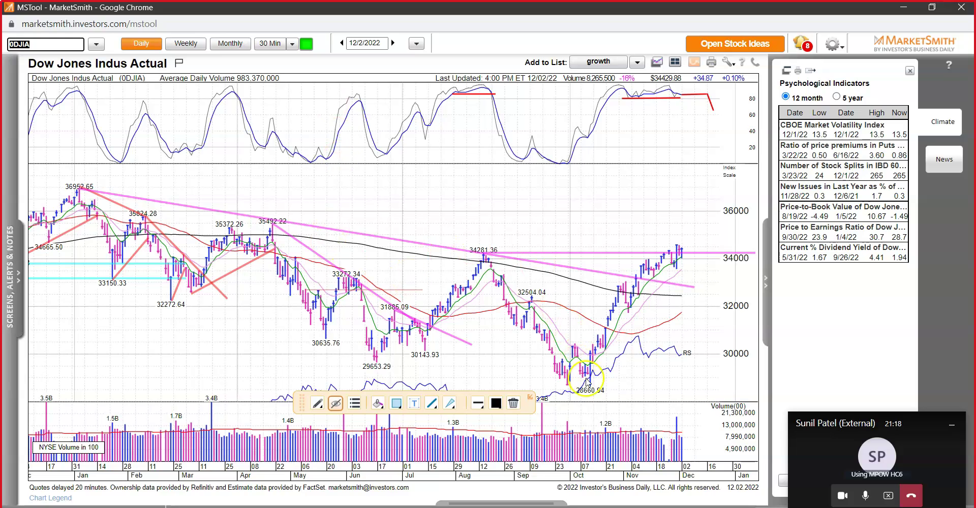
- Mark the Dow's 28660.94 low, the early-November peak, and the pullback low after it with short temporary lines
{"action": "left_click_drag", "start_coordinate": [590, 389], "coordinate": [632, 378]}
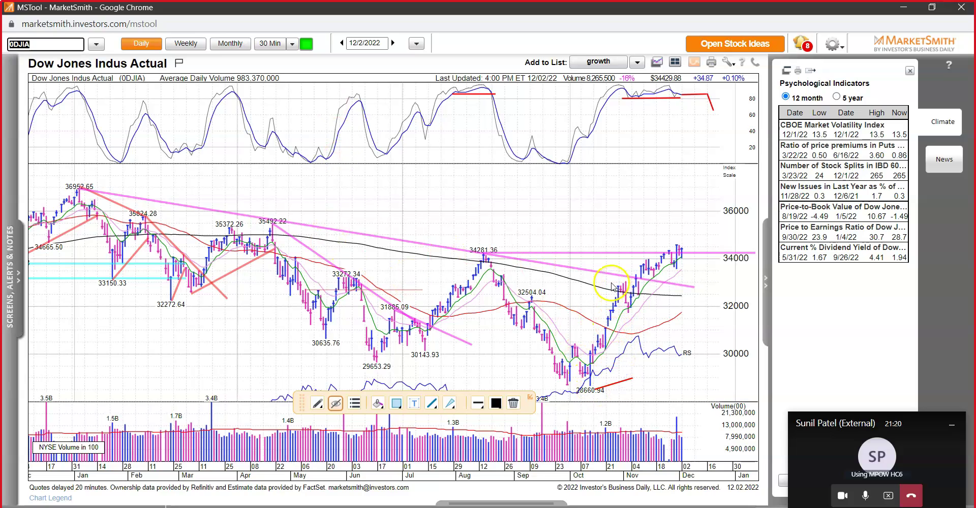
{"action": "left_click_drag", "start_coordinate": [606, 270], "coordinate": [621, 281]}
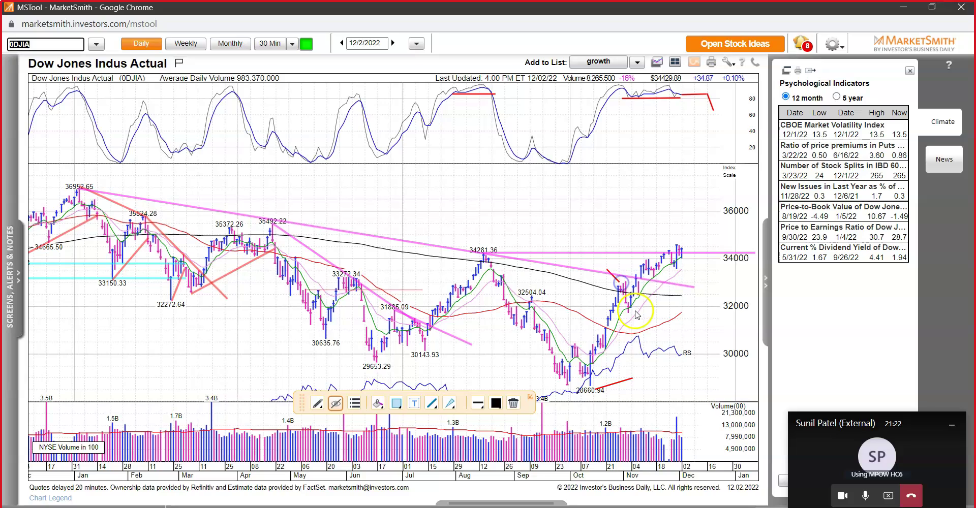
{"action": "left_click_drag", "start_coordinate": [634, 312], "coordinate": [650, 308]}
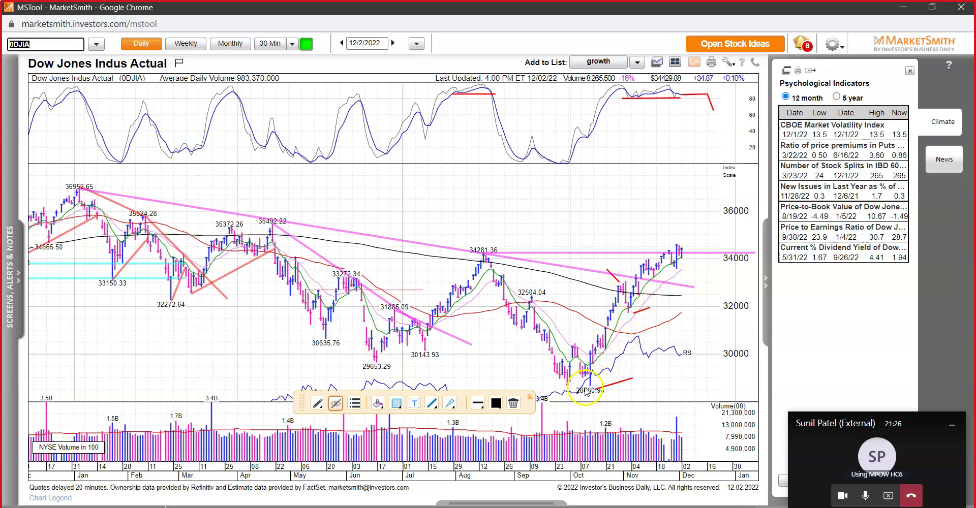
{"action": "left_click_drag", "start_coordinate": [603, 264], "coordinate": [616, 281]}
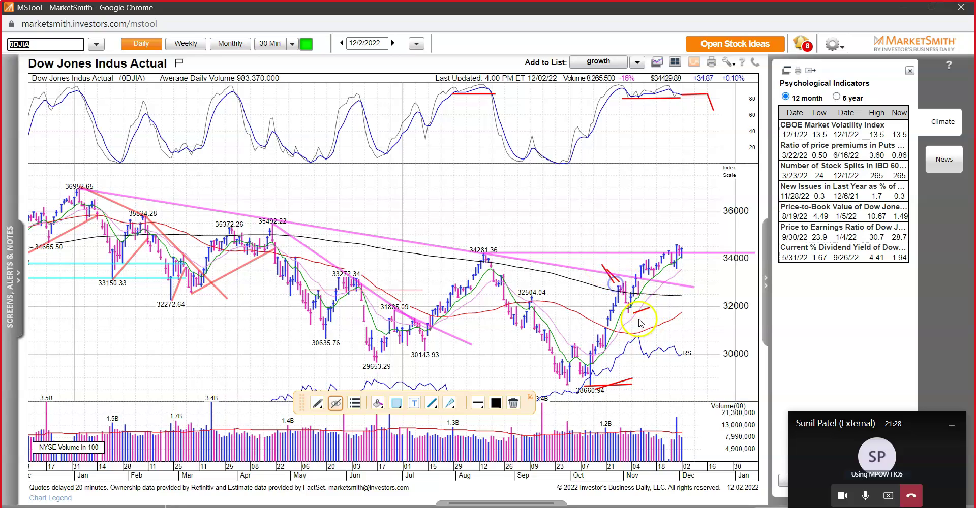
{"action": "left_click", "coordinate": [656, 305]}
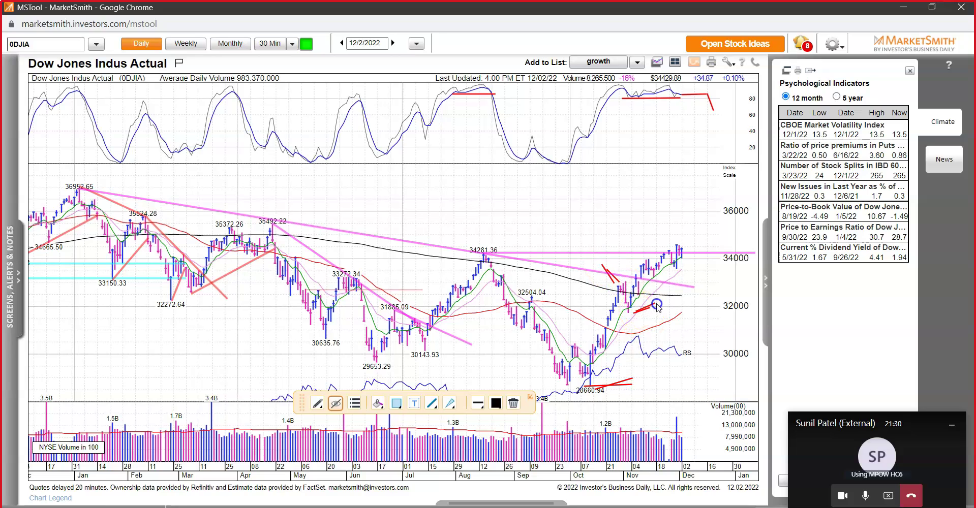
- Mark the Dow's latest high, the 34281.36 peak, the 29653.29 low and the 35492.22 peak with temporary lines
{"action": "left_click_drag", "start_coordinate": [644, 235], "coordinate": [680, 249]}
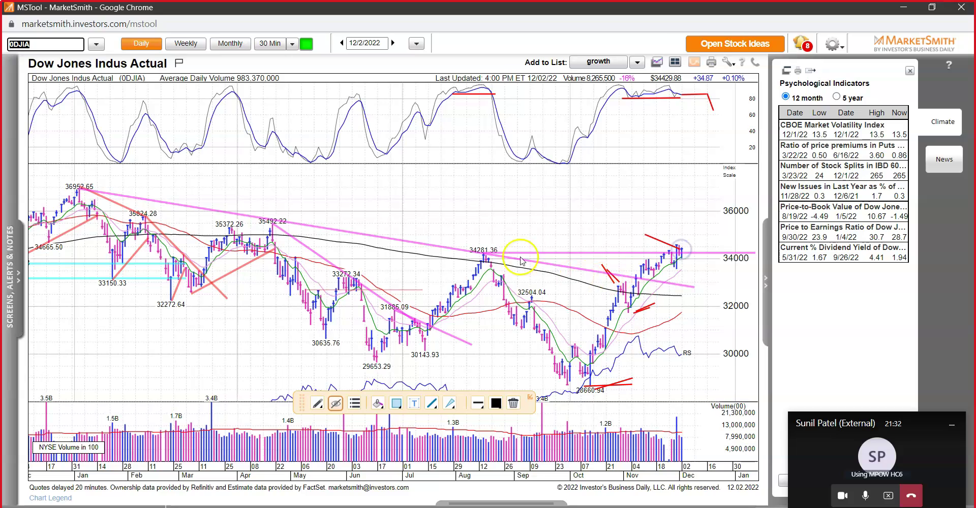
{"action": "left_click_drag", "start_coordinate": [480, 236], "coordinate": [487, 250]}
{"action": "left_click_drag", "start_coordinate": [367, 355], "coordinate": [426, 371]}
{"action": "left_click_drag", "start_coordinate": [261, 210], "coordinate": [289, 230]}
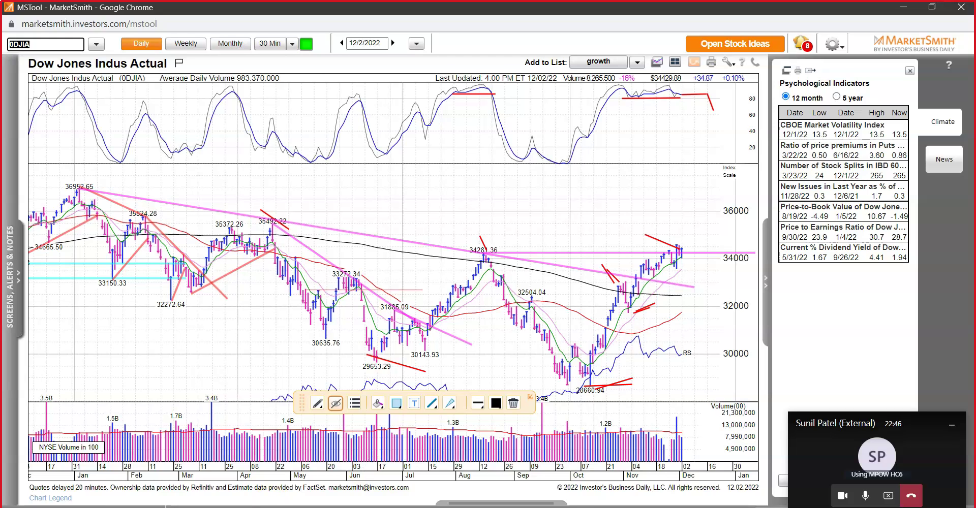
- Switch to File Explorer, look through the Youtube folder, and return to the Dow Jones chart in MarketSmith
{"action": "key", "text": "alt+Tab"}
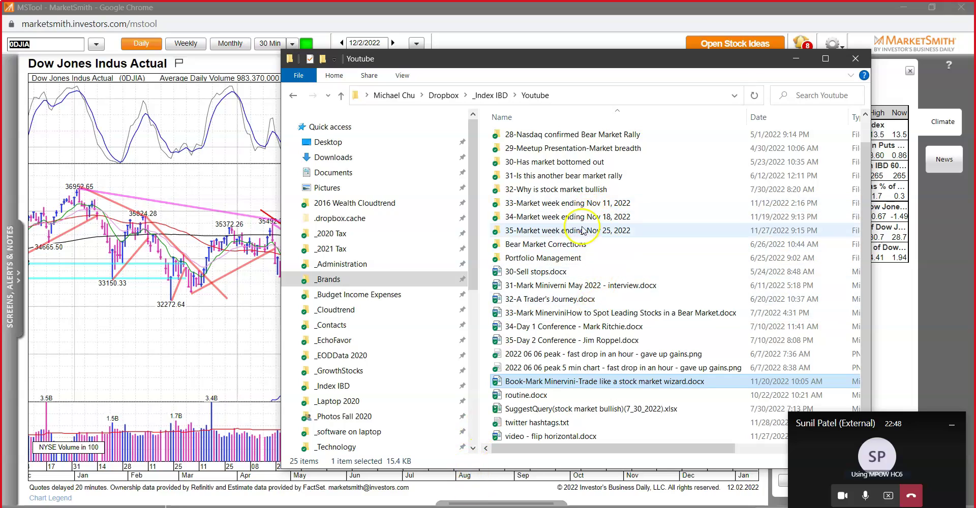
{"action": "mouse_move", "coordinate": [582, 232]}
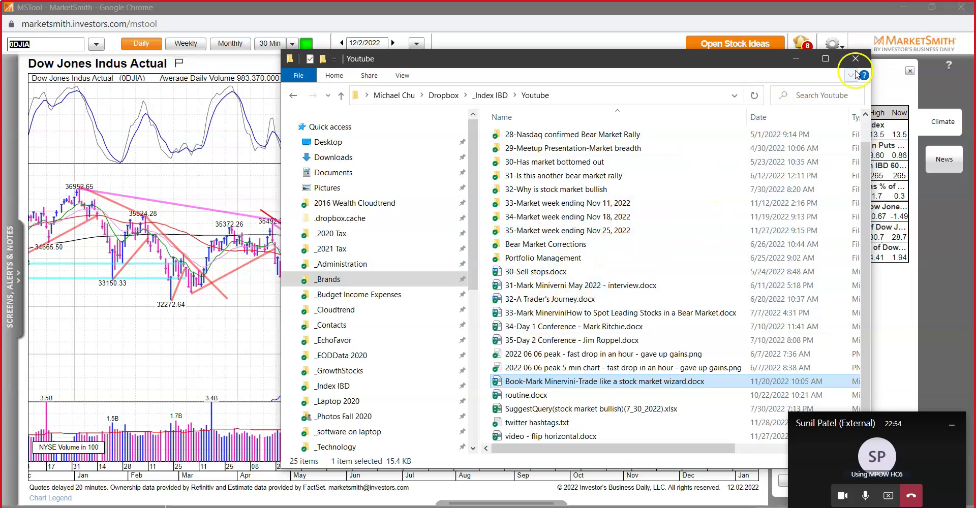
{"action": "left_click", "coordinate": [798, 59]}
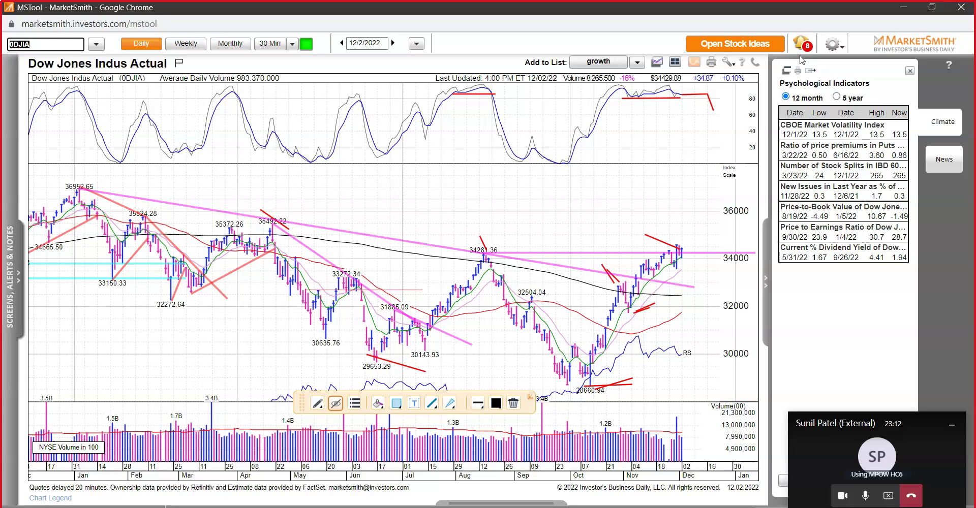
- Load the S&P 500 (0S&P5) daily chart and hide its Stochastics
{"action": "left_click", "coordinate": [96, 44]}
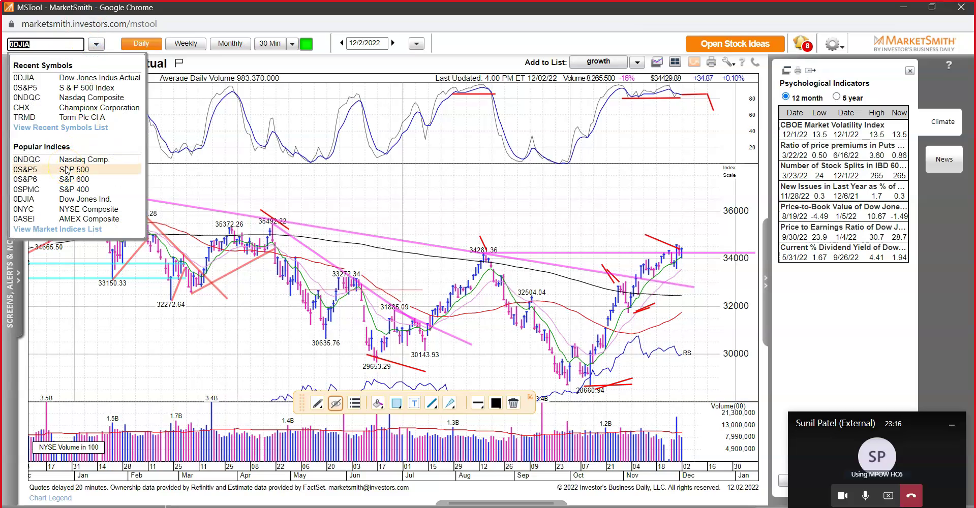
{"action": "left_click", "coordinate": [66, 169]}
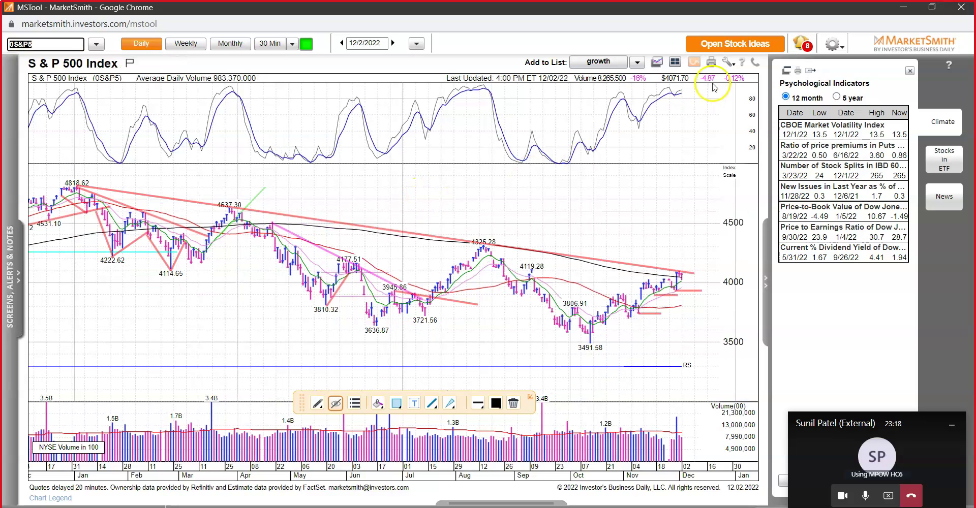
{"action": "left_click", "coordinate": [728, 61]}
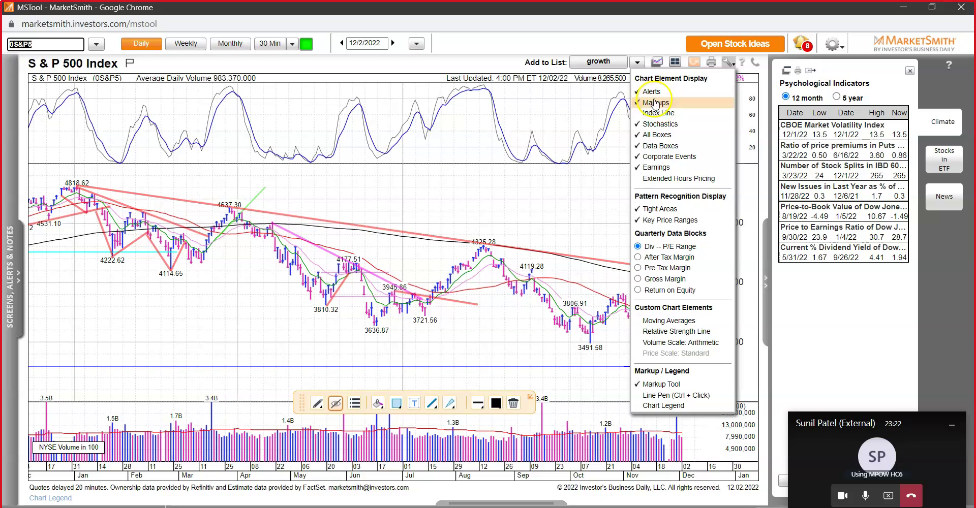
{"action": "left_click", "coordinate": [665, 123]}
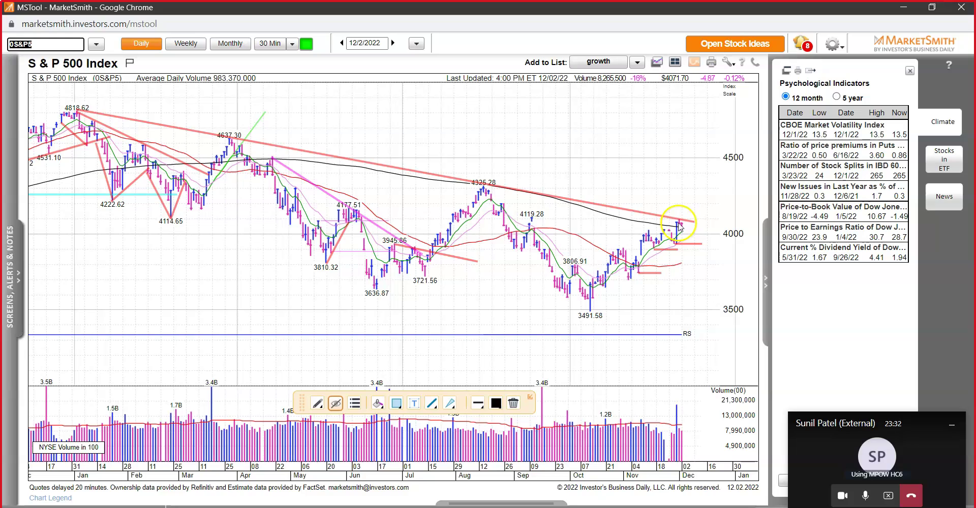
- Mark a projected rise from the latest high, a near-horizontal line from the 4325.28 peak, and the early-November swing with temporary lines
{"action": "right_click", "coordinate": [732, 248]}
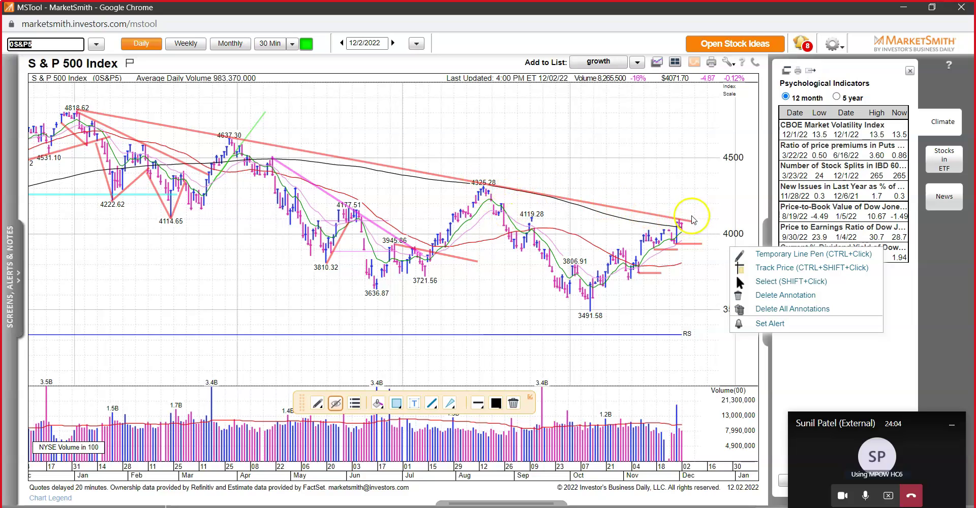
{"action": "left_click", "coordinate": [701, 195]}
{"action": "right_click", "coordinate": [702, 195]}
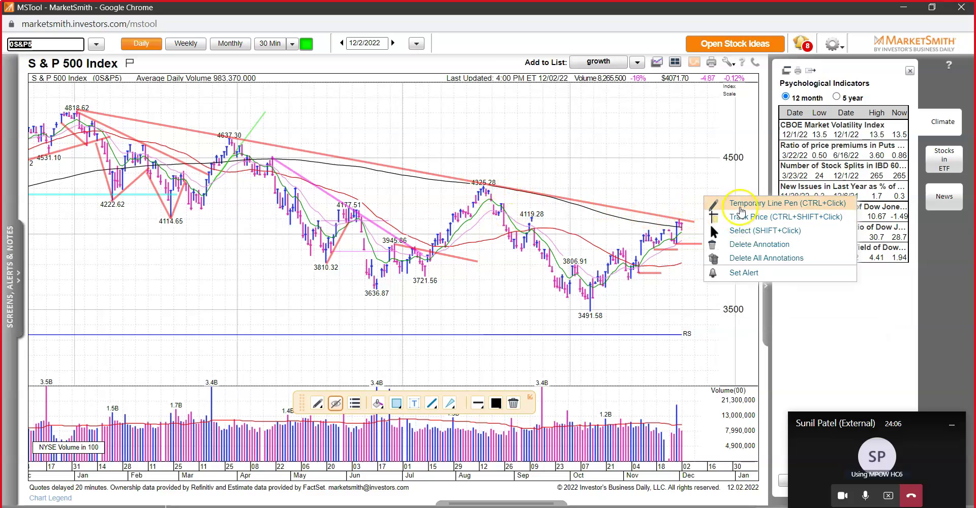
{"action": "left_click", "coordinate": [740, 205]}
{"action": "left_click_drag", "start_coordinate": [681, 222], "coordinate": [691, 200]}
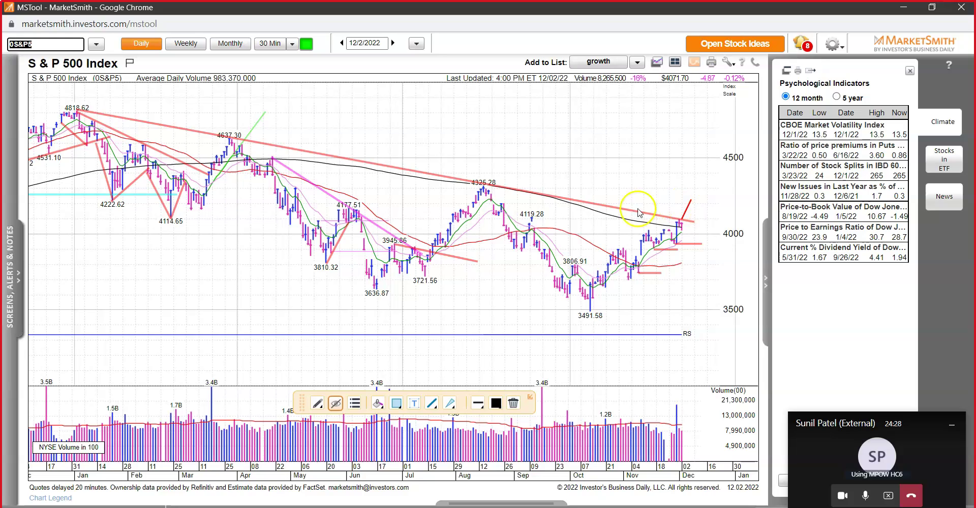
{"action": "left_click_drag", "start_coordinate": [483, 187], "coordinate": [731, 189]}
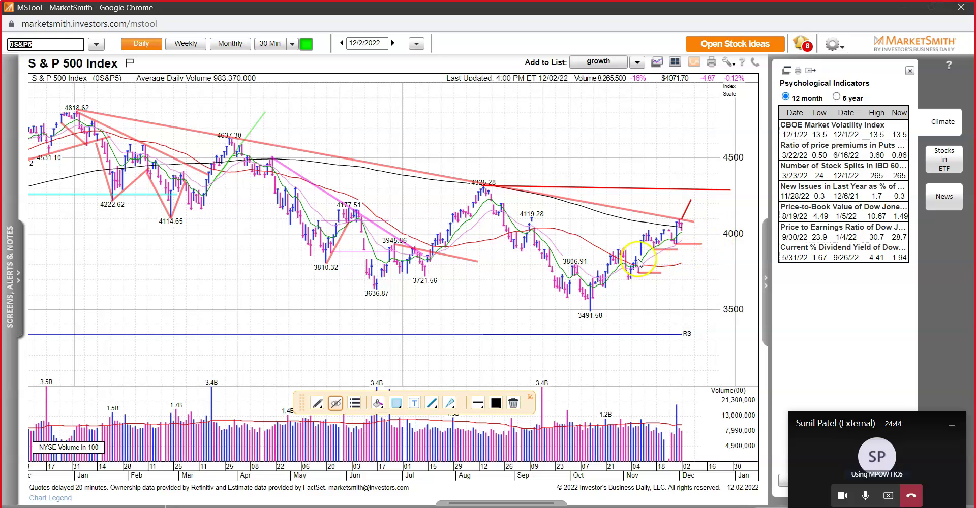
{"action": "mouse_move", "coordinate": [625, 223]}
{"action": "left_mouse_down"}
{"action": "mouse_move", "coordinate": [639, 239]}
{"action": "mouse_move", "coordinate": [645, 298]}
{"action": "left_mouse_up"}
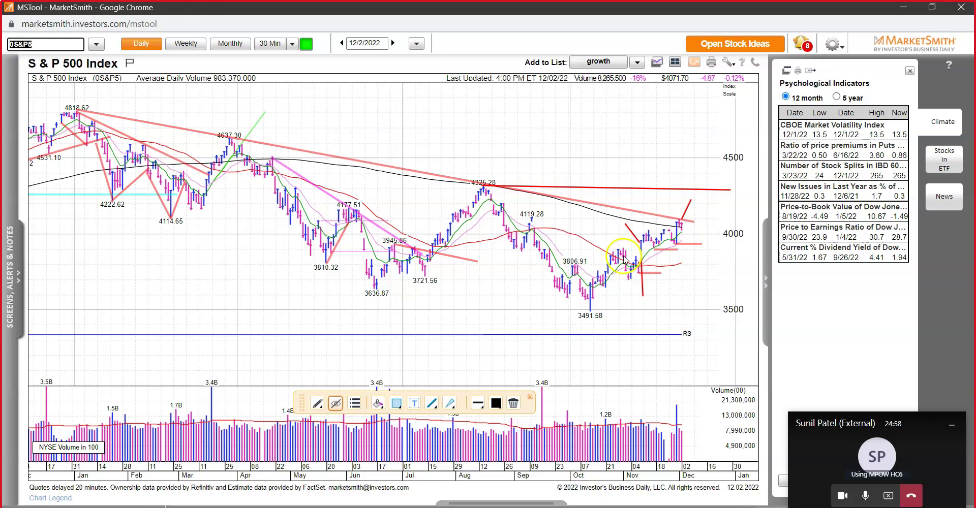
- Reload the S&P 500 daily chart to clear the temporary lines, and draw vertical lines above and below the latest price bars
{"action": "left_click", "coordinate": [148, 45]}
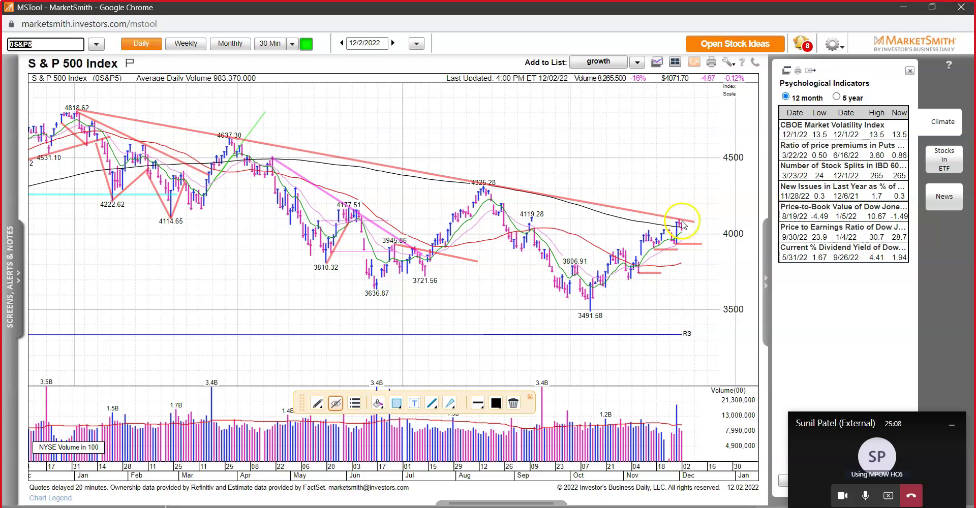
{"action": "left_click_drag", "start_coordinate": [682, 222], "coordinate": [683, 193]}
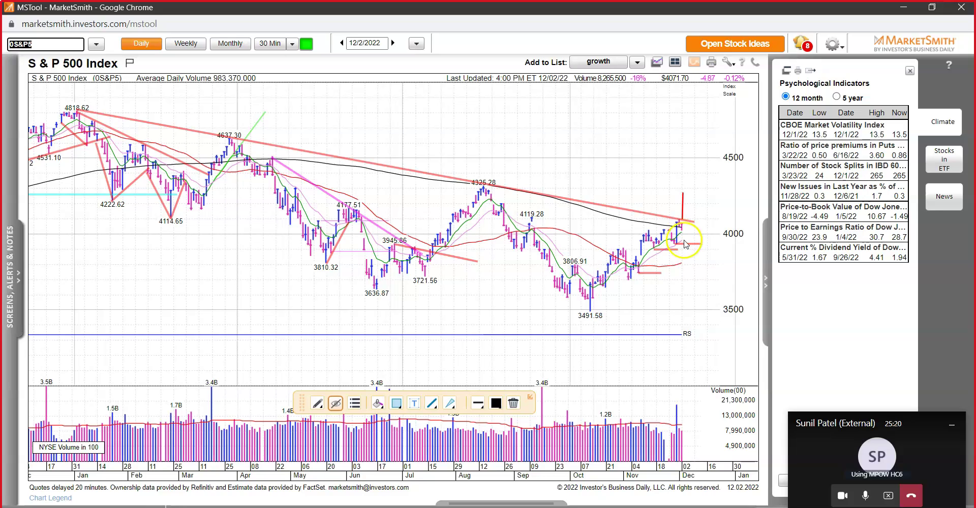
{"action": "left_click_drag", "start_coordinate": [680, 248], "coordinate": [681, 268]}
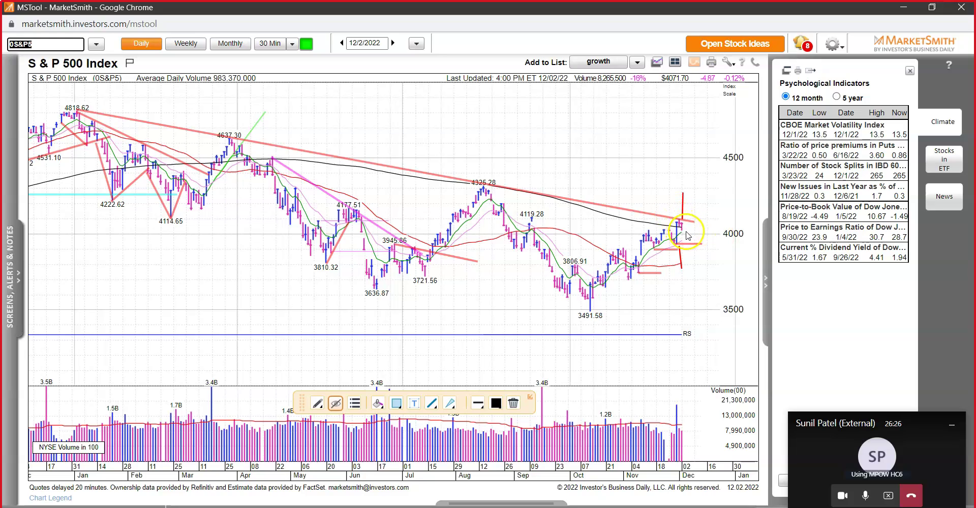
- Mark short strokes and a horizontal line beside the latest S&P 500 bar with the Temporary Line Pen, ending by clearing all temporary lines
{"action": "right_click", "coordinate": [720, 232]}
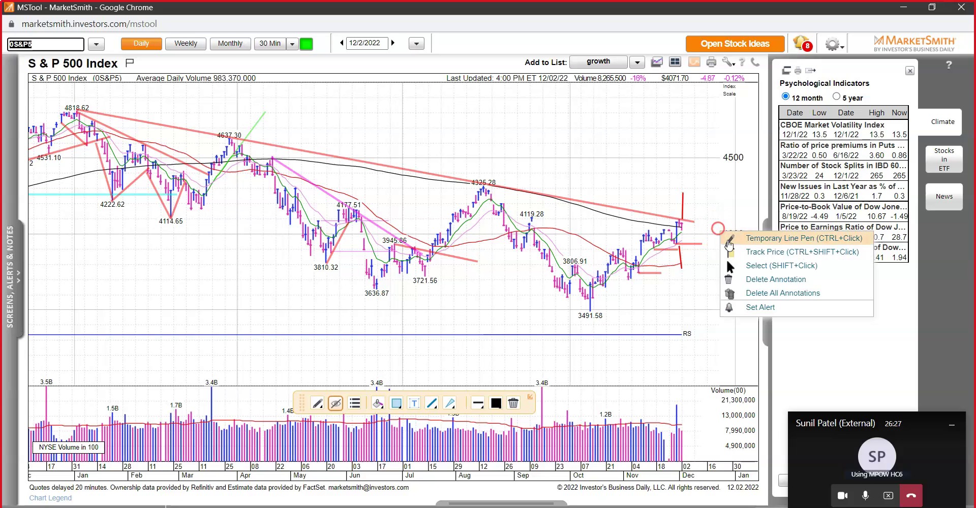
{"action": "left_click", "coordinate": [759, 239]}
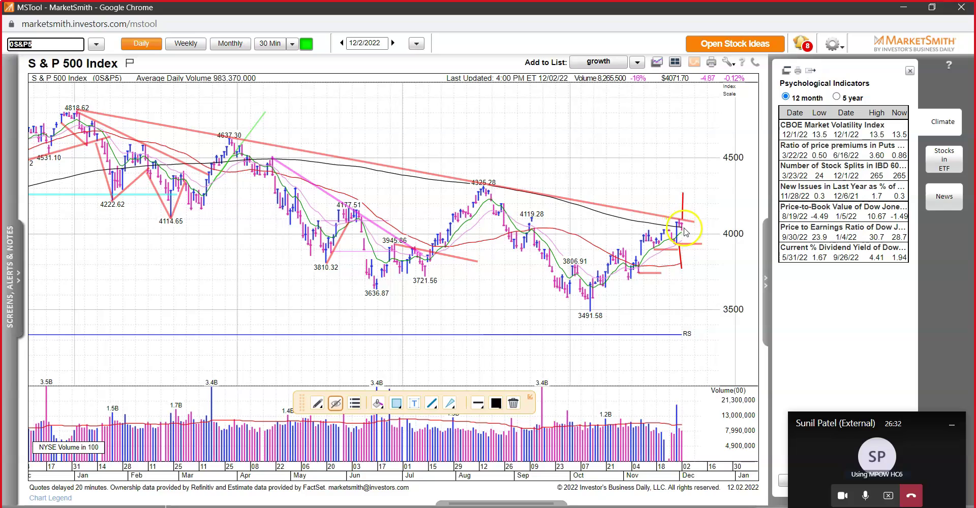
{"action": "left_click", "coordinate": [686, 232]}
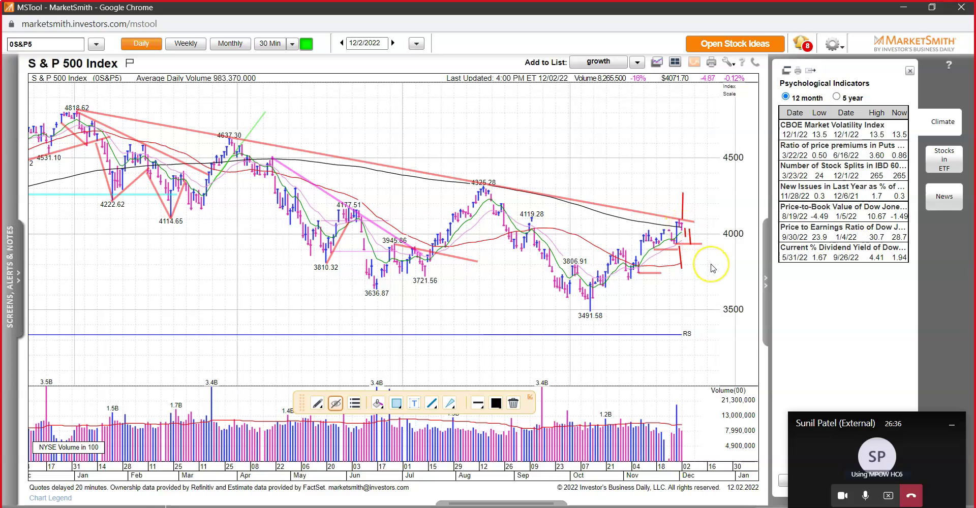
{"action": "left_click", "coordinate": [685, 227]}
{"action": "left_click_drag", "start_coordinate": [706, 227], "coordinate": [706, 227]}
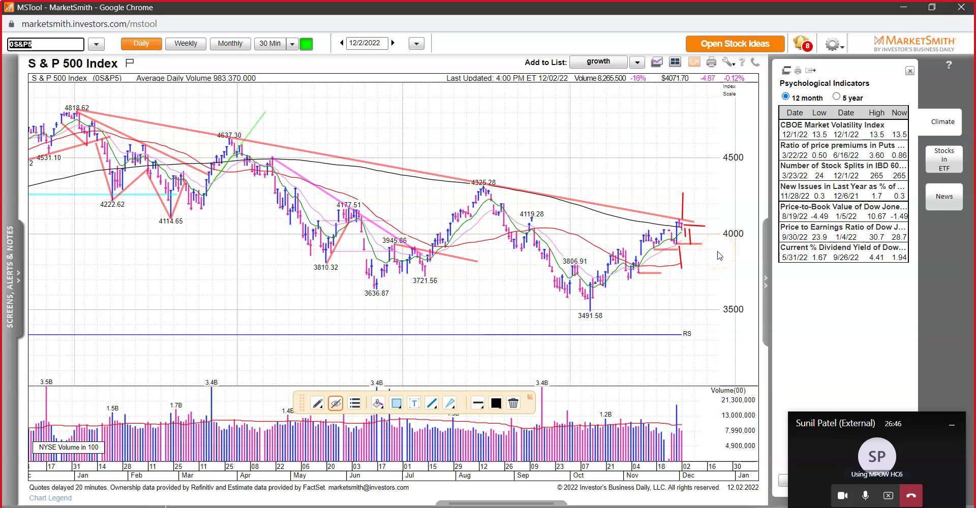
{"action": "left_click", "coordinate": [703, 226]}
{"action": "left_click_drag", "start_coordinate": [702, 225], "coordinate": [700, 214]}
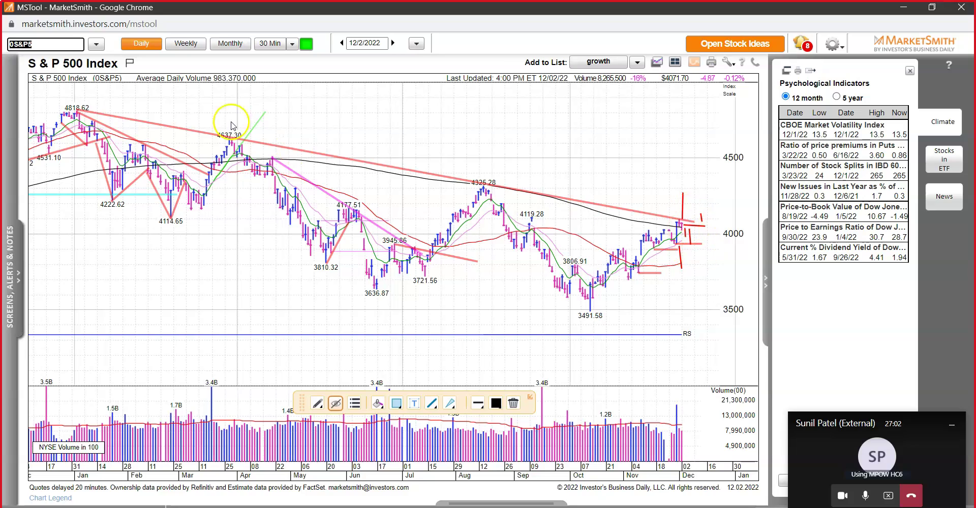
{"action": "key", "text": "ctrl+z"}
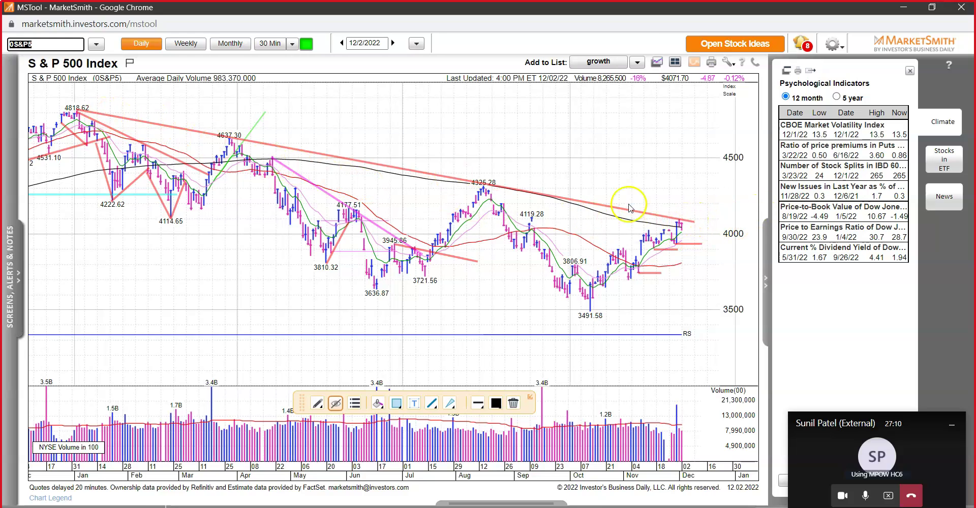
- Draw temporary lines for a rise from the latest S&P 500 high, resistance from the 4325.28 peak, and a horizontal level at the latest price
{"action": "left_click", "coordinate": [687, 219]}
{"action": "left_click_drag", "start_coordinate": [686, 219], "coordinate": [697, 194]}
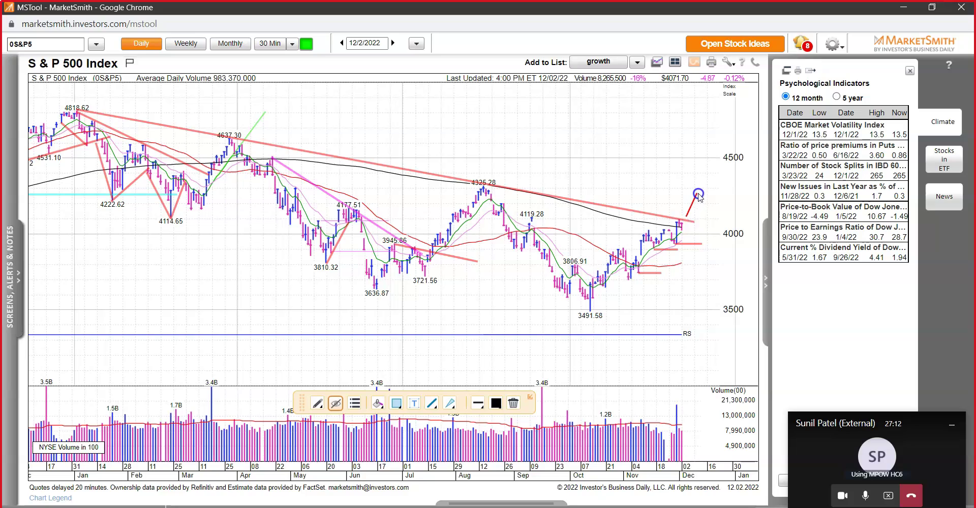
{"action": "left_click_drag", "start_coordinate": [500, 182], "coordinate": [696, 194]}
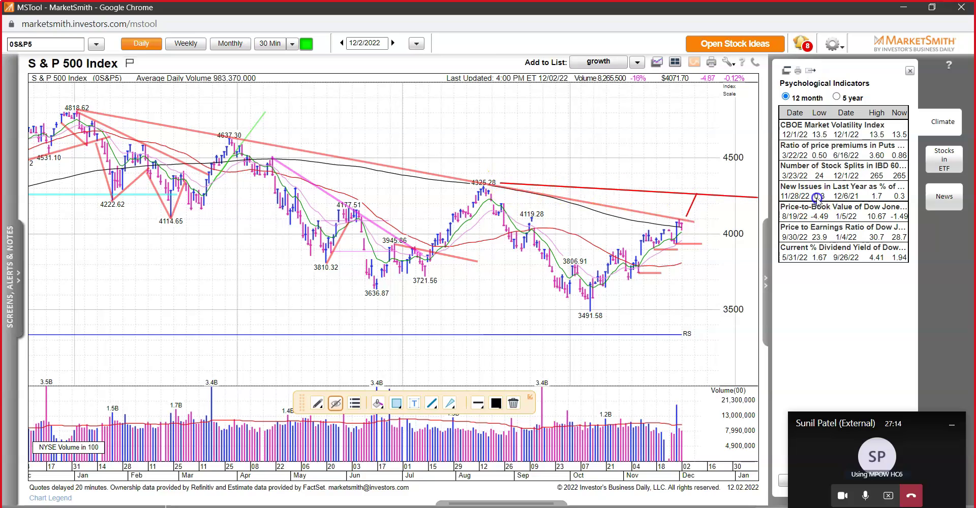
{"action": "left_click", "coordinate": [682, 224]}
{"action": "left_click_drag", "start_coordinate": [704, 229], "coordinate": [741, 230]}
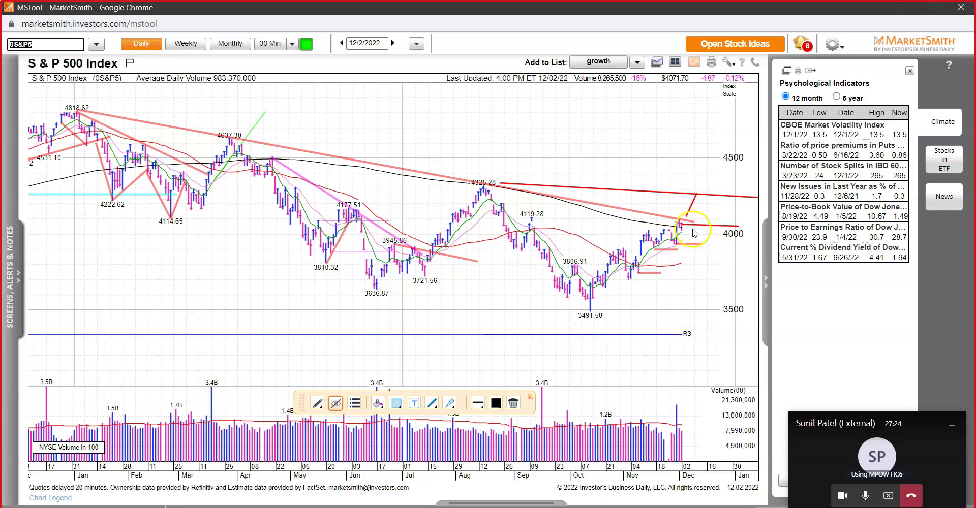
- Sketch small declining bars after the latest S&P 500 price and a temporary line projecting the fall below 4000
{"action": "left_click", "coordinate": [685, 226]}
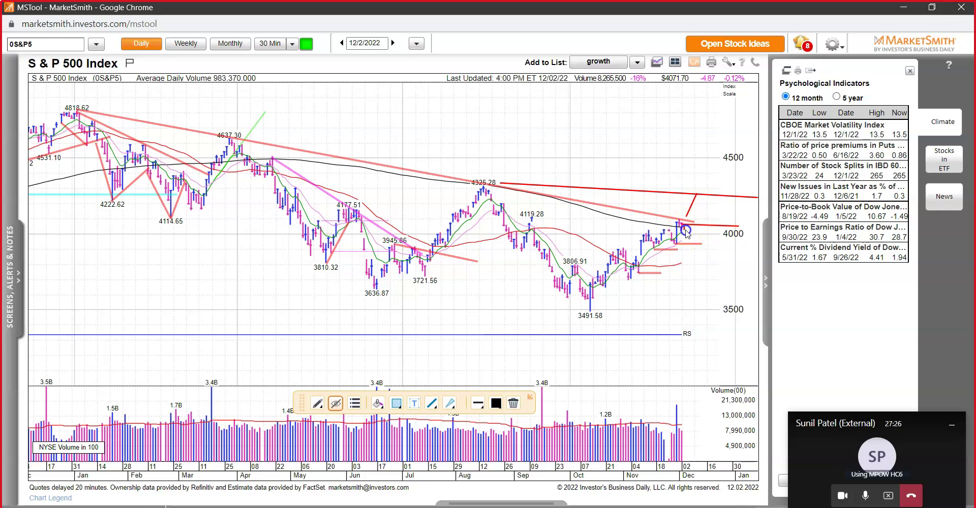
{"action": "left_click", "coordinate": [694, 236]}
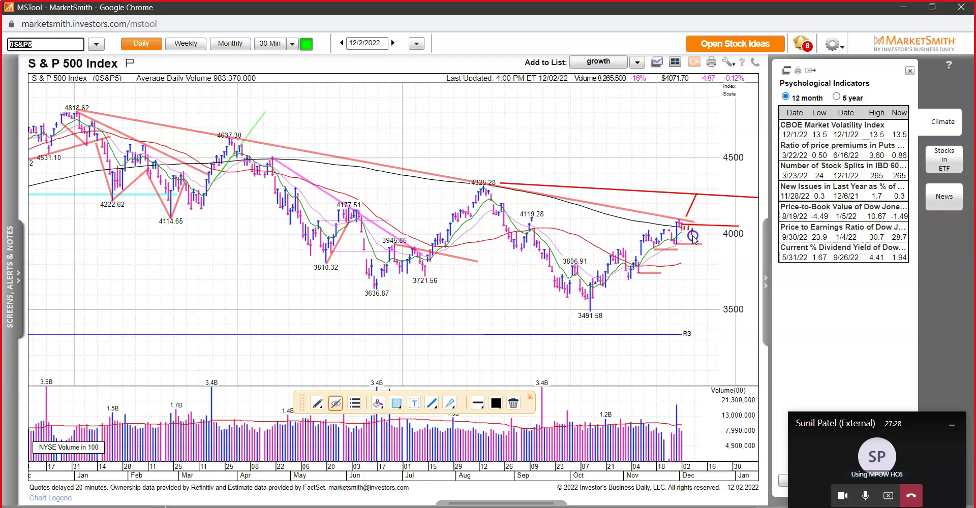
{"action": "left_click", "coordinate": [691, 234]}
{"action": "left_click_drag", "start_coordinate": [696, 236], "coordinate": [732, 267]}
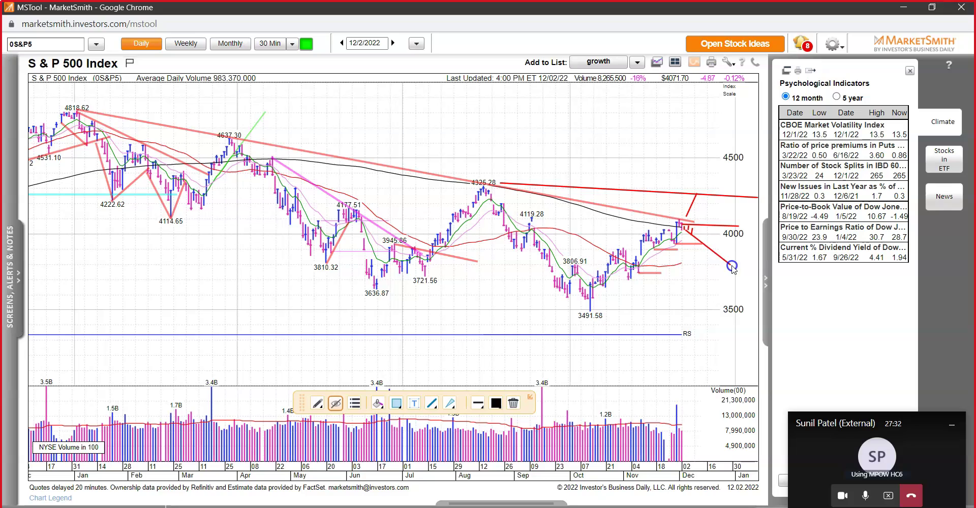
{"action": "left_click", "coordinate": [699, 240]}
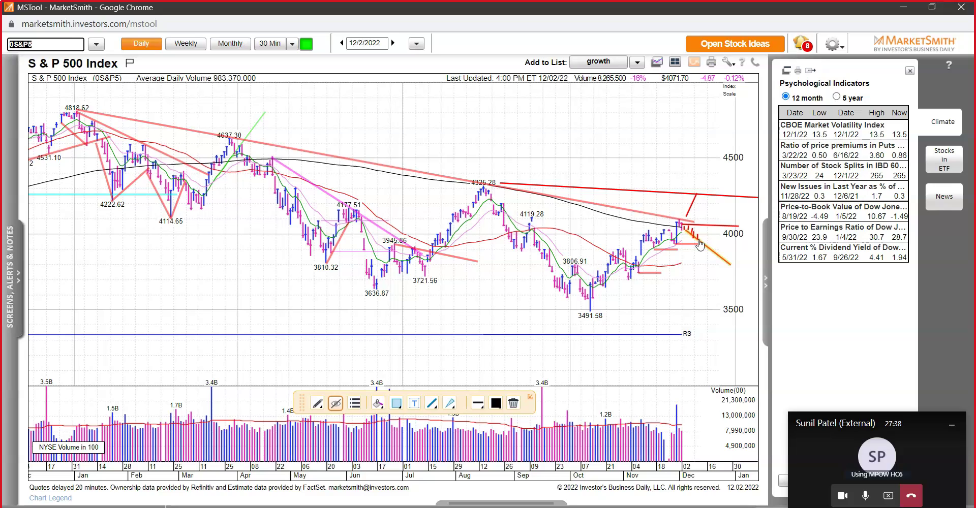
{"action": "left_click", "coordinate": [630, 277]}
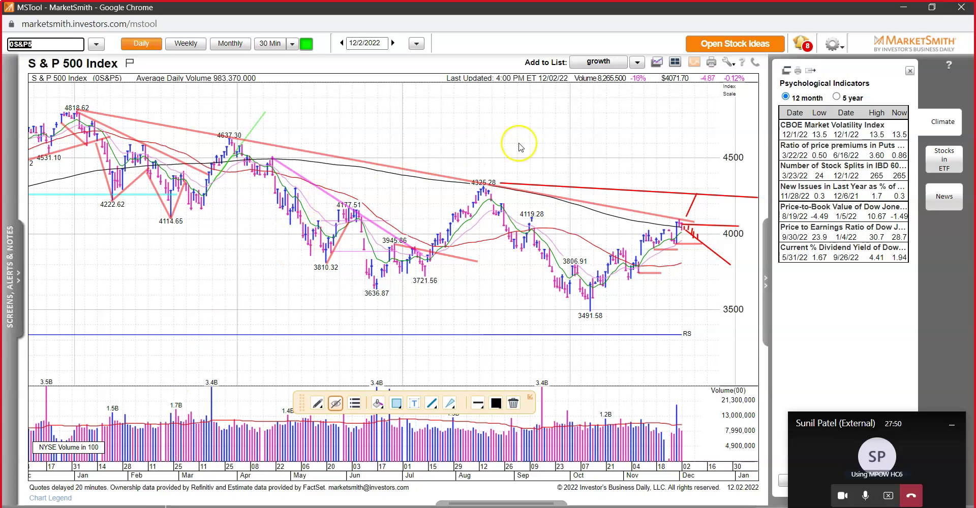
- Load the XLE chart and mark the latest price level, the converging range after the 94.71 high, and possible breakouts up and down
{"action": "type", "text": "XLE"}
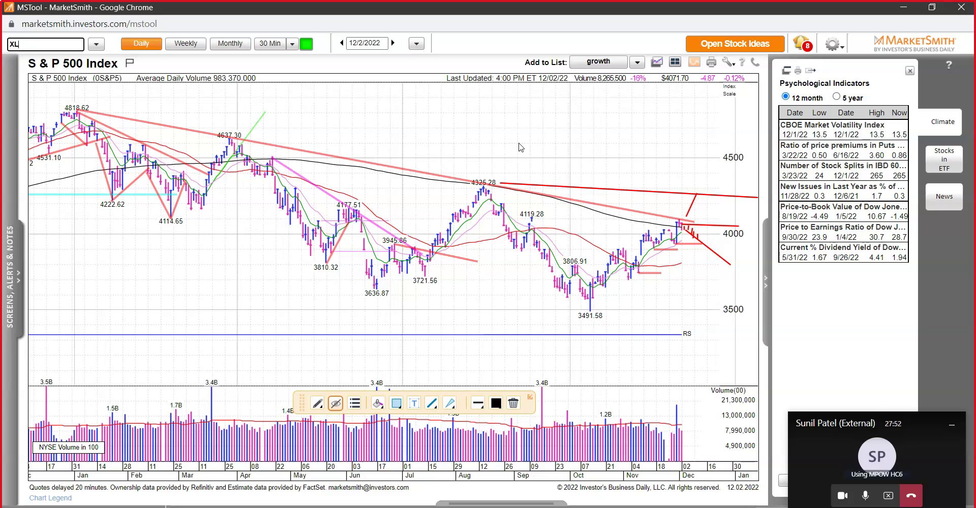
{"action": "key", "text": "Return"}
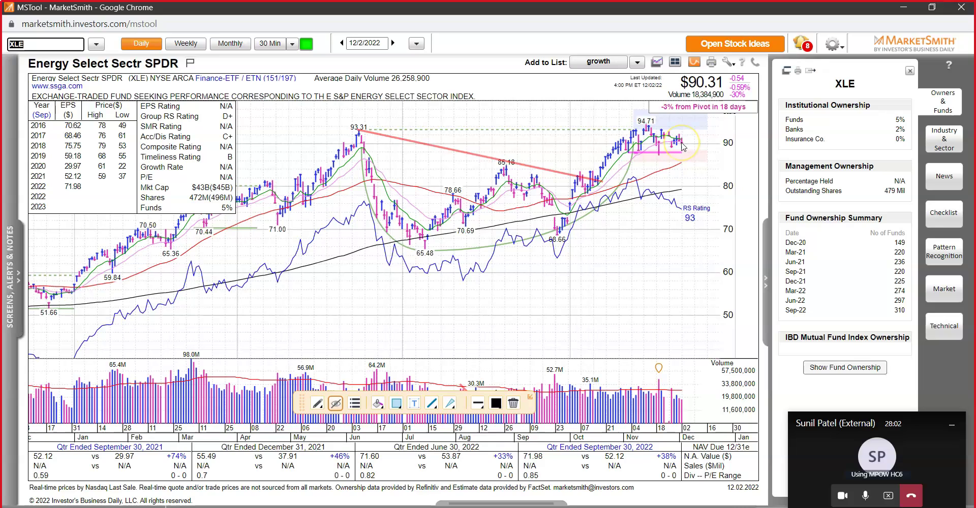
{"action": "left_click_drag", "start_coordinate": [681, 143], "coordinate": [733, 146]}
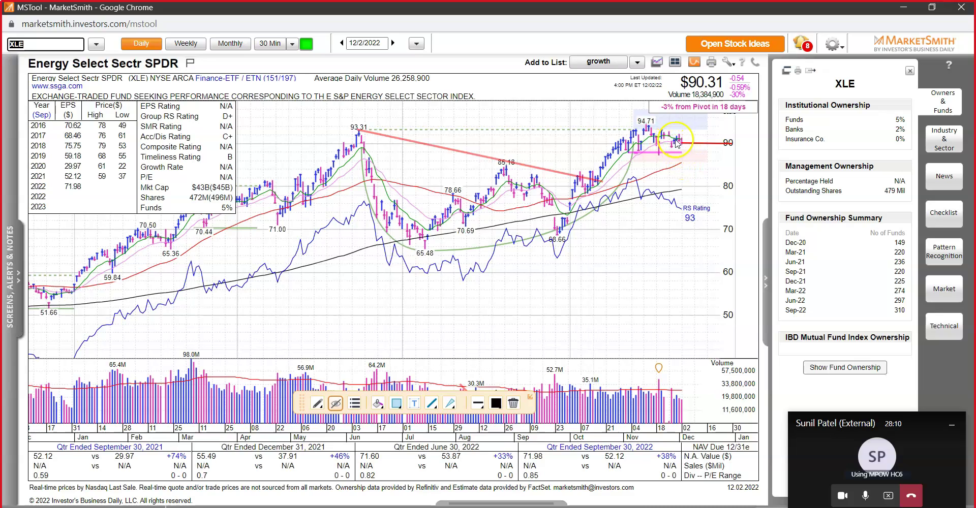
{"action": "mouse_move", "coordinate": [645, 123]}
{"action": "left_mouse_down"}
{"action": "mouse_move", "coordinate": [691, 144]}
{"action": "mouse_move", "coordinate": [656, 155]}
{"action": "mouse_move", "coordinate": [689, 147]}
{"action": "mouse_move", "coordinate": [697, 110]}
{"action": "left_mouse_up"}
{"action": "left_click_drag", "start_coordinate": [692, 149], "coordinate": [707, 172]}
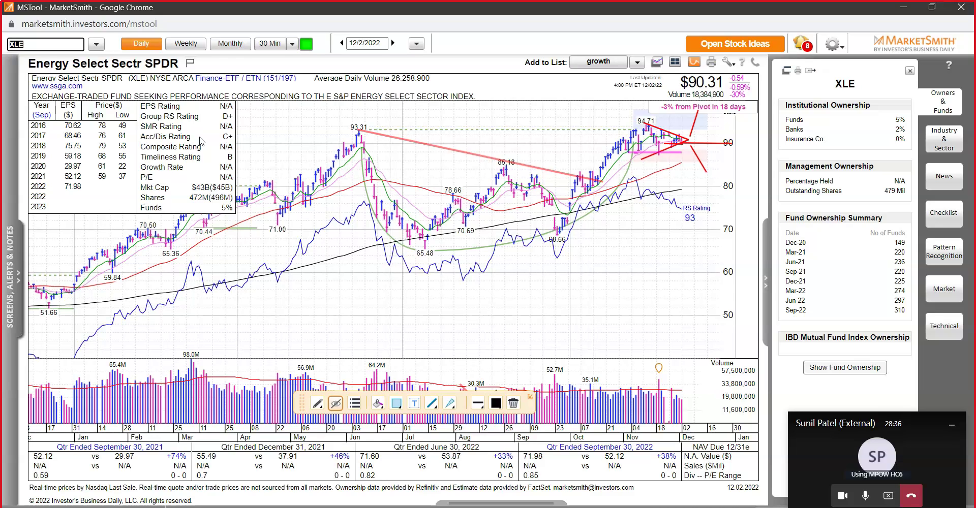
- Load the Light Sweet Crude (0COIL) chart and mark the rise from the latest low and a horizontal level near 80 with temporary lines
{"action": "type", "text": "0CO"}
{"action": "type", "text": "MP"}
{"action": "key", "text": "Return"}
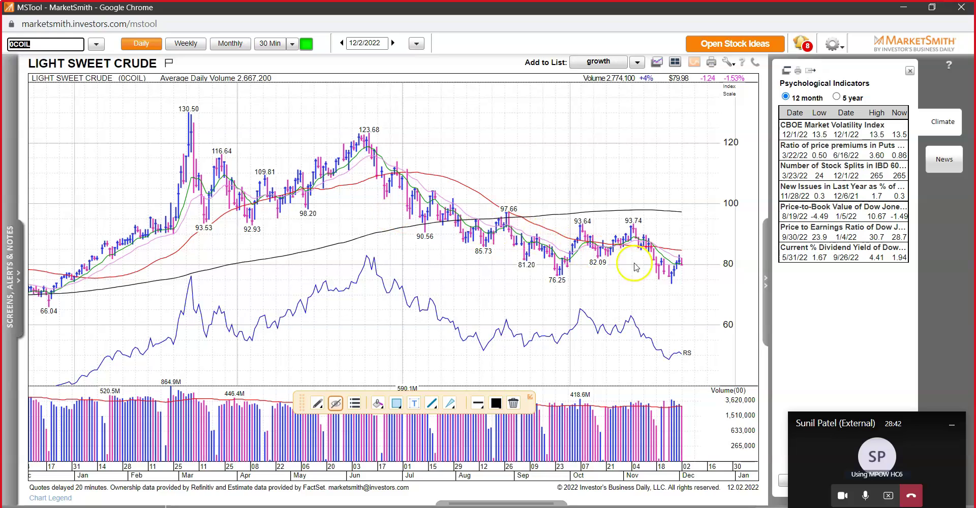
{"action": "left_click_drag", "start_coordinate": [669, 280], "coordinate": [685, 269]}
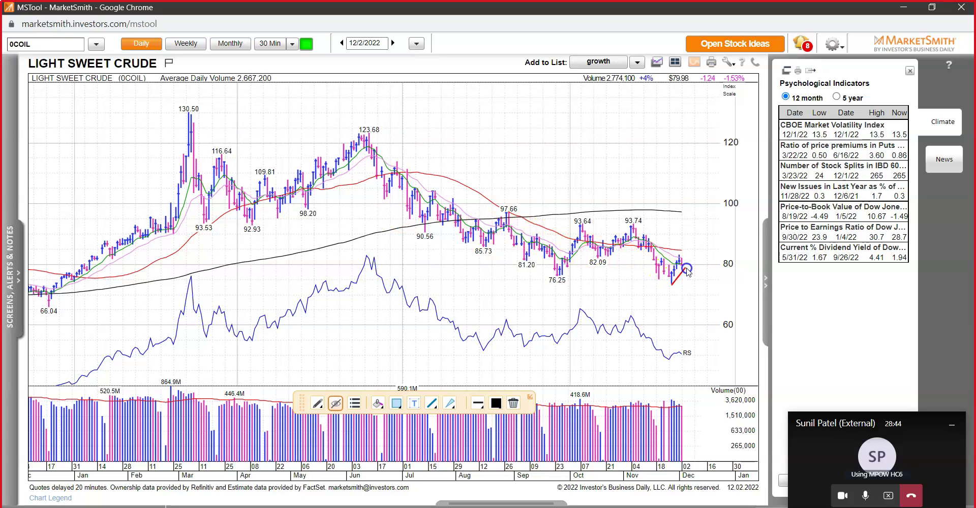
{"action": "left_click", "coordinate": [683, 273]}
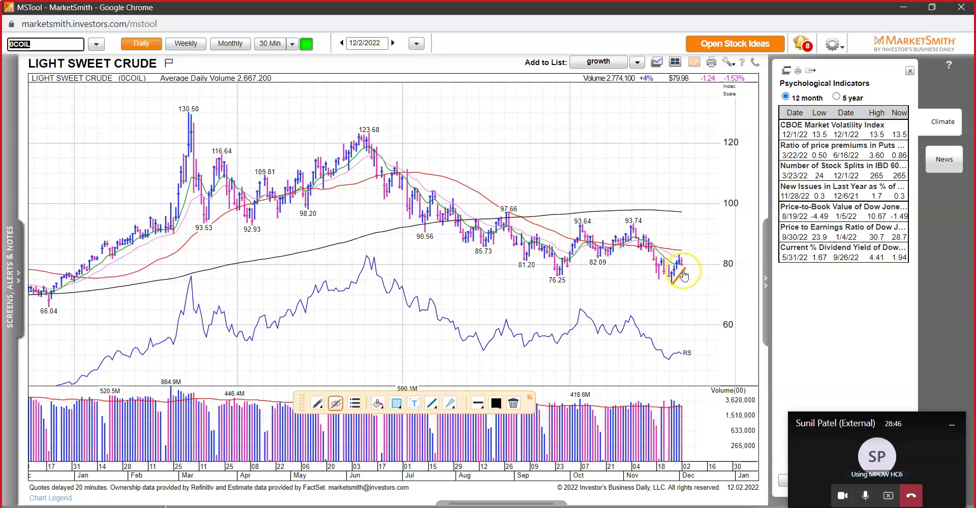
{"action": "left_click", "coordinate": [680, 271]}
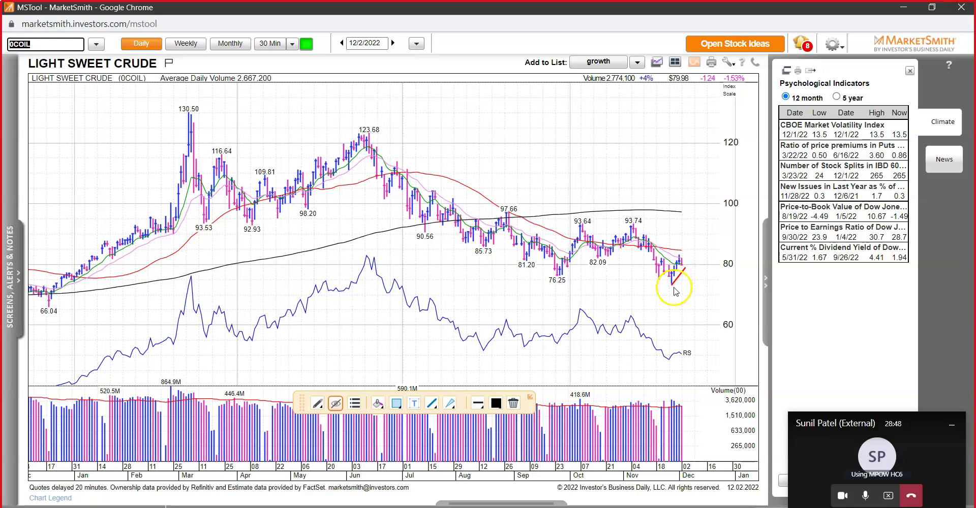
{"action": "left_click", "coordinate": [686, 301]}
{"action": "left_click_drag", "start_coordinate": [683, 265], "coordinate": [727, 265]}
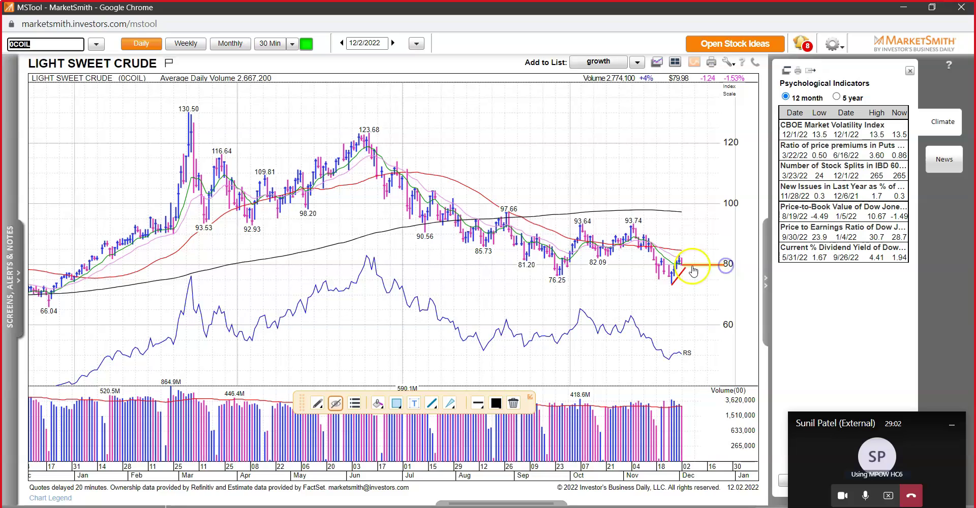
- Draw temporary lines on the crude chart for the horizontal level near 80 and the downtrend from the 93.74 high
{"action": "left_click", "coordinate": [681, 265]}
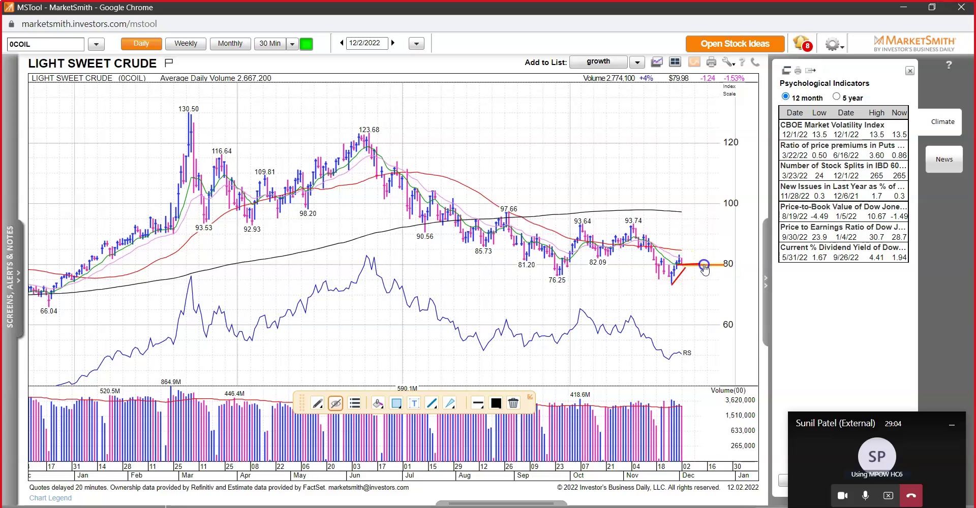
{"action": "left_click", "coordinate": [725, 265]}
{"action": "left_click", "coordinate": [639, 226]}
{"action": "left_click", "coordinate": [754, 309]}
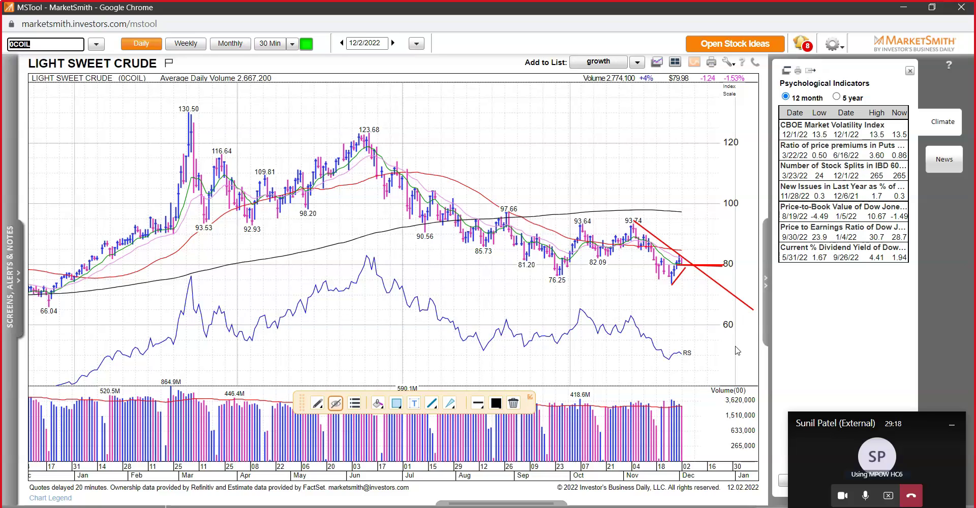
- Draw temporary lines projecting a possible breakout up and a possible breakdown from the latest crude price
{"action": "left_click_drag", "start_coordinate": [684, 266], "coordinate": [697, 235]}
{"action": "left_click", "coordinate": [686, 275]}
{"action": "left_click_drag", "start_coordinate": [686, 276], "coordinate": [702, 322]}
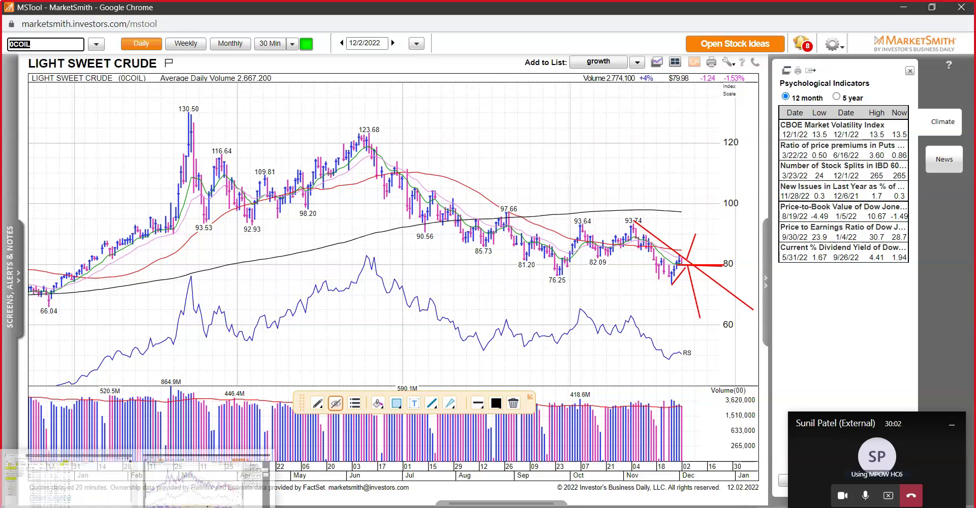
- Switch to the main Chrome window and open the bookmarked MarketWatch U.S. Economic Calendar in a new tab
{"action": "key", "text": "alt+Tab"}
{"action": "left_click", "coordinate": [304, 183]}
{"action": "left_click", "coordinate": [475, 10]}
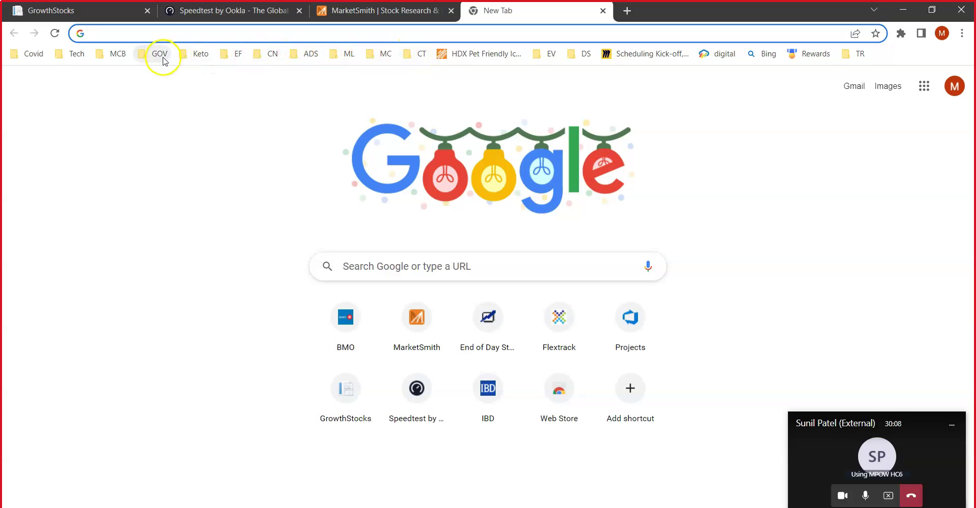
{"action": "left_click", "coordinate": [115, 53]}
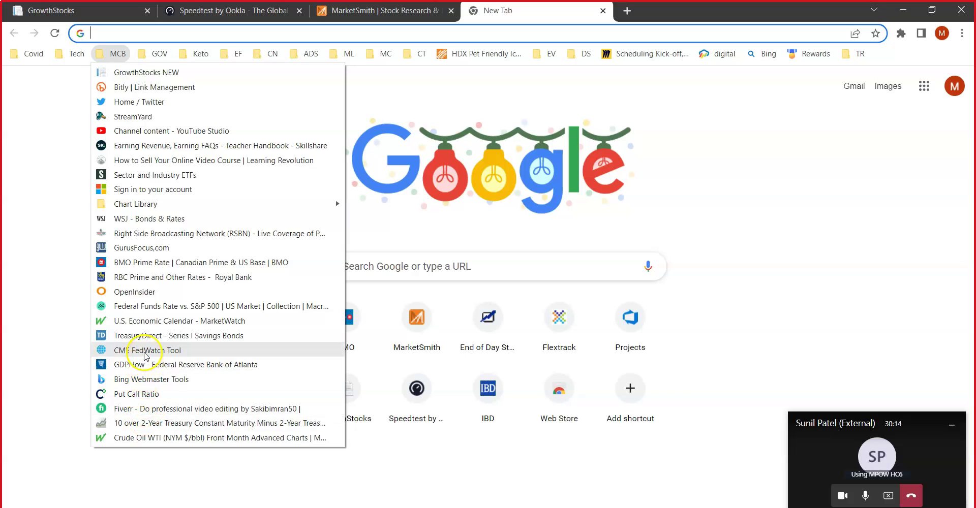
{"action": "left_click", "coordinate": [146, 323]}
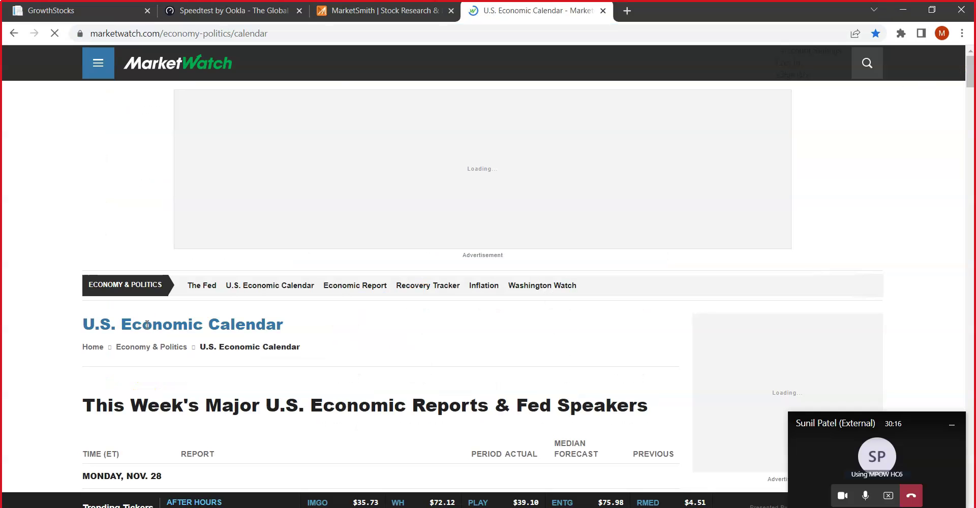
- Find next week's reports and highlight the Dec. 5 S&P services PMI, ISM services index and their forecasts
{"action": "scroll", "coordinate": [389, 409], "scroll_direction": "down", "scroll_amount": 6}
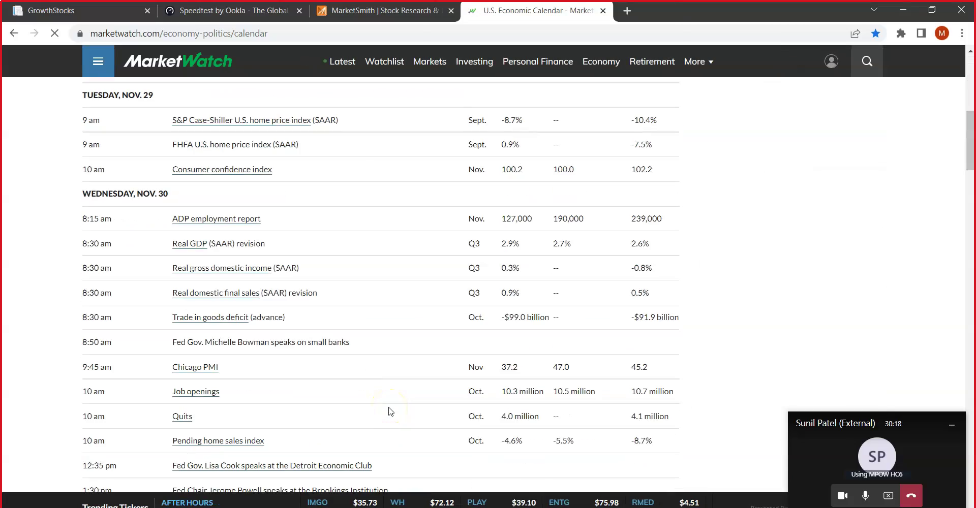
{"action": "scroll", "coordinate": [389, 409], "scroll_direction": "up", "scroll_amount": 4}
{"action": "scroll", "coordinate": [389, 411], "scroll_direction": "down", "scroll_amount": 8}
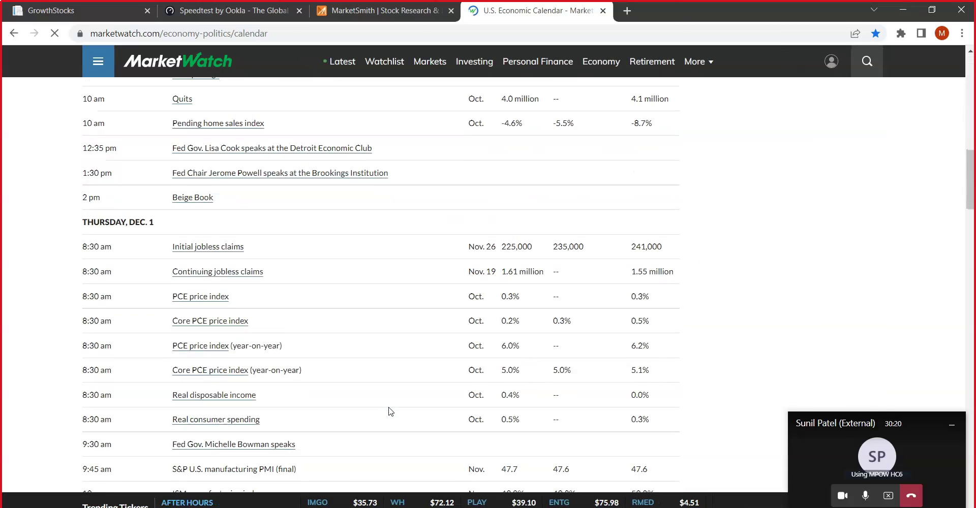
{"action": "scroll", "coordinate": [389, 411], "scroll_direction": "down", "scroll_amount": 11}
{"action": "scroll", "coordinate": [389, 411], "scroll_direction": "down", "scroll_amount": 5}
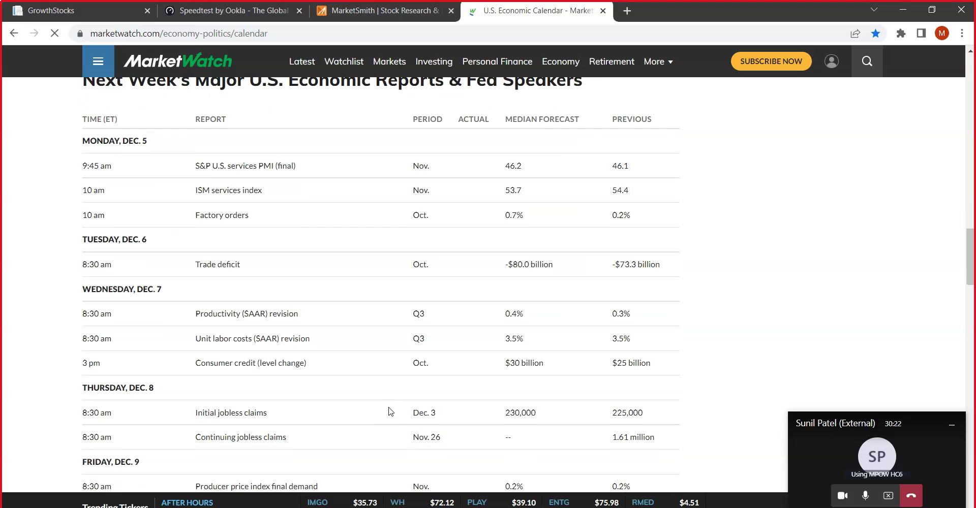
{"action": "left_click_drag", "start_coordinate": [242, 166], "coordinate": [296, 167]}
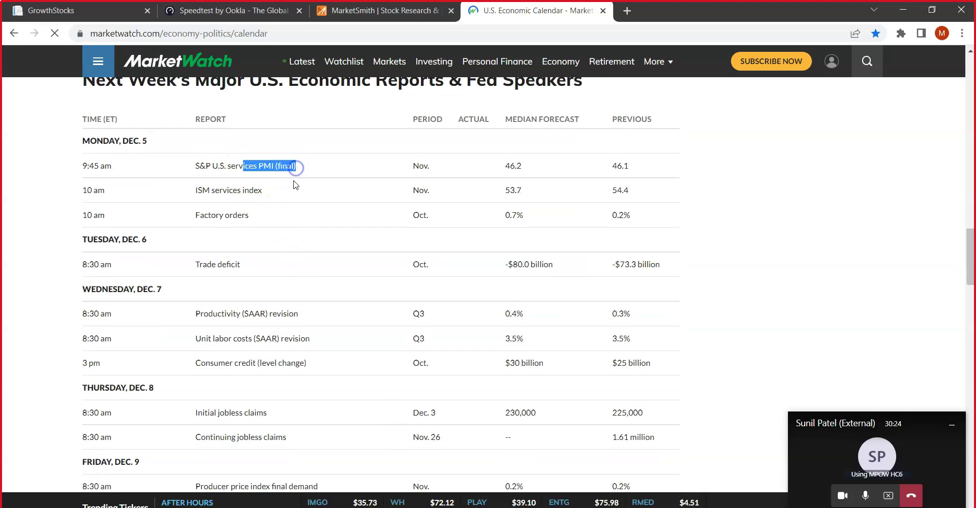
{"action": "left_click_drag", "start_coordinate": [226, 189], "coordinate": [246, 210]}
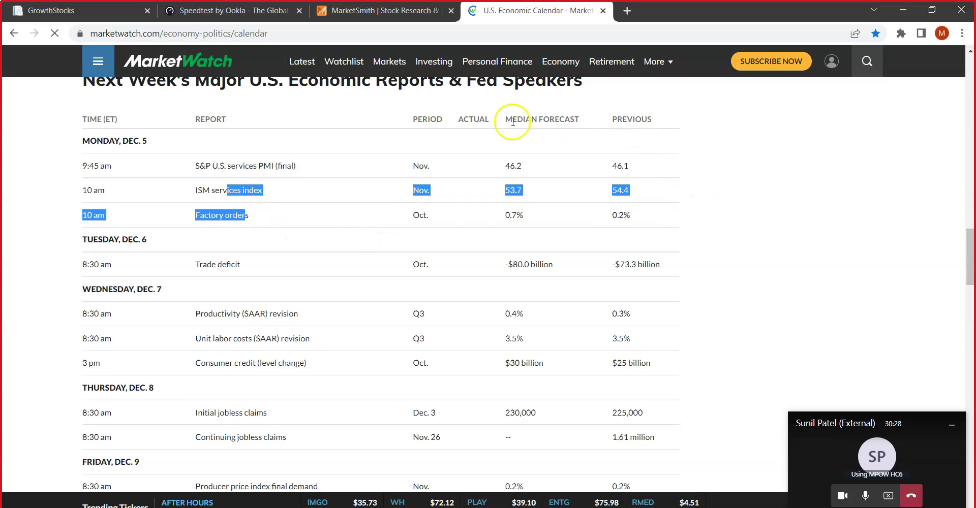
{"action": "left_click_drag", "start_coordinate": [505, 166], "coordinate": [626, 171]}
{"action": "left_click_drag", "start_coordinate": [504, 190], "coordinate": [542, 191]}
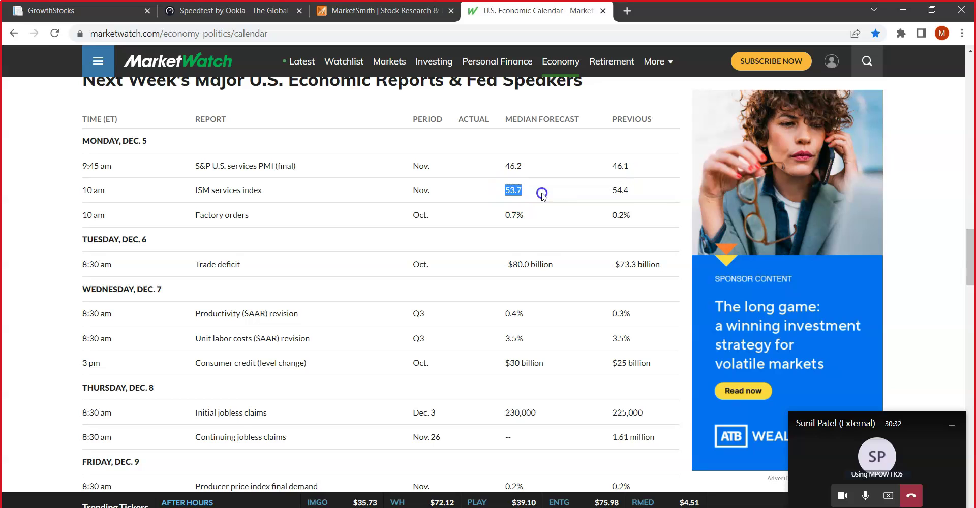
- Highlight the Dec. 7 consumer credit report and the Dec. 8 jobless claims along with their forecast and previous figures
{"action": "scroll", "coordinate": [503, 305], "scroll_direction": "down", "scroll_amount": 1}
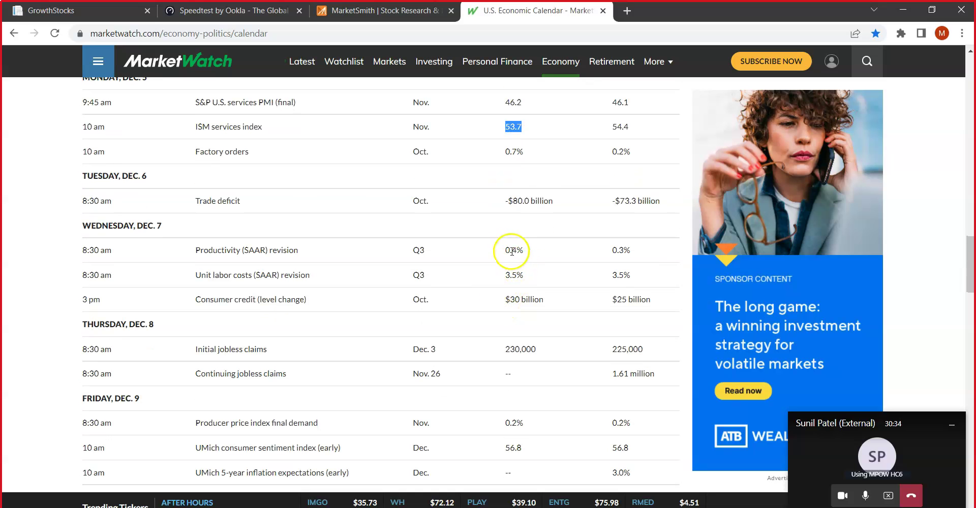
{"action": "scroll", "coordinate": [506, 303], "scroll_direction": "down", "scroll_amount": 1}
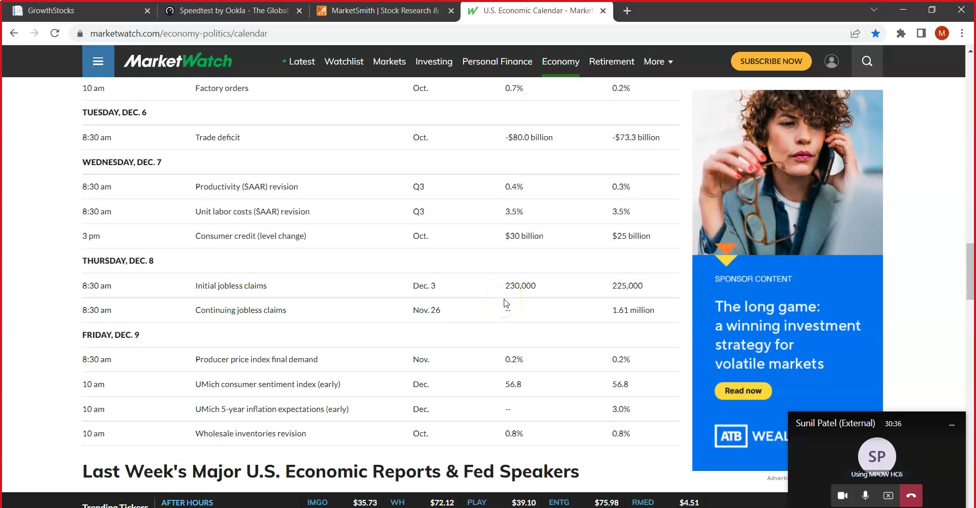
{"action": "scroll", "coordinate": [506, 304], "scroll_direction": "down", "scroll_amount": 1}
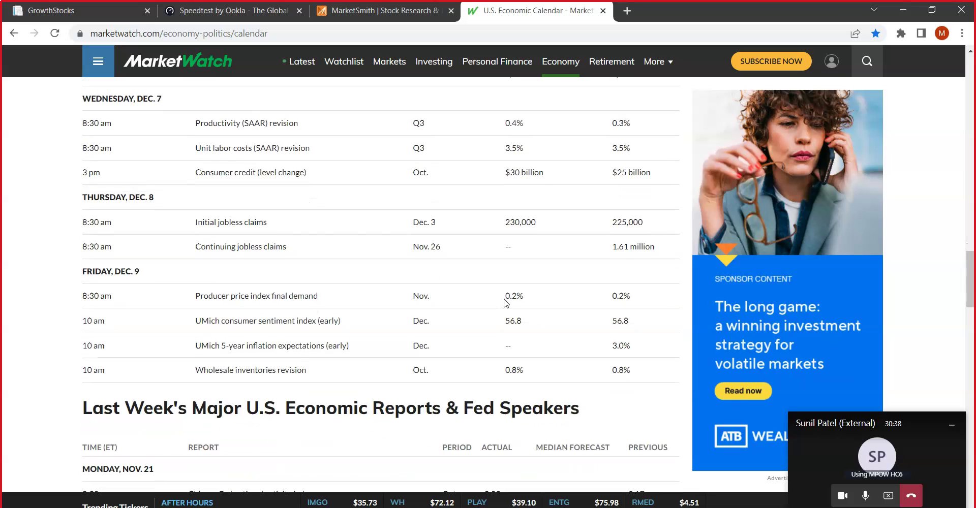
{"action": "left_click_drag", "start_coordinate": [210, 173], "coordinate": [305, 173]}
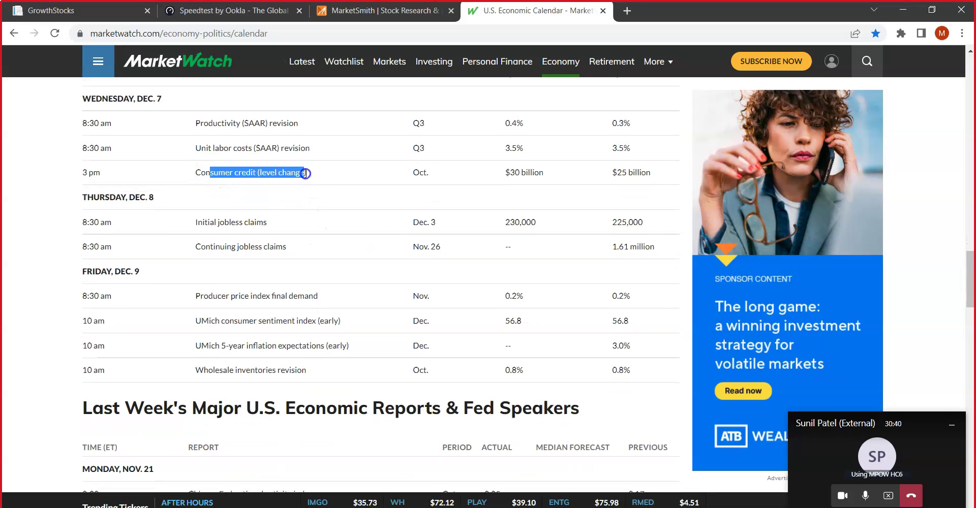
{"action": "left_click_drag", "start_coordinate": [504, 172], "coordinate": [652, 175]}
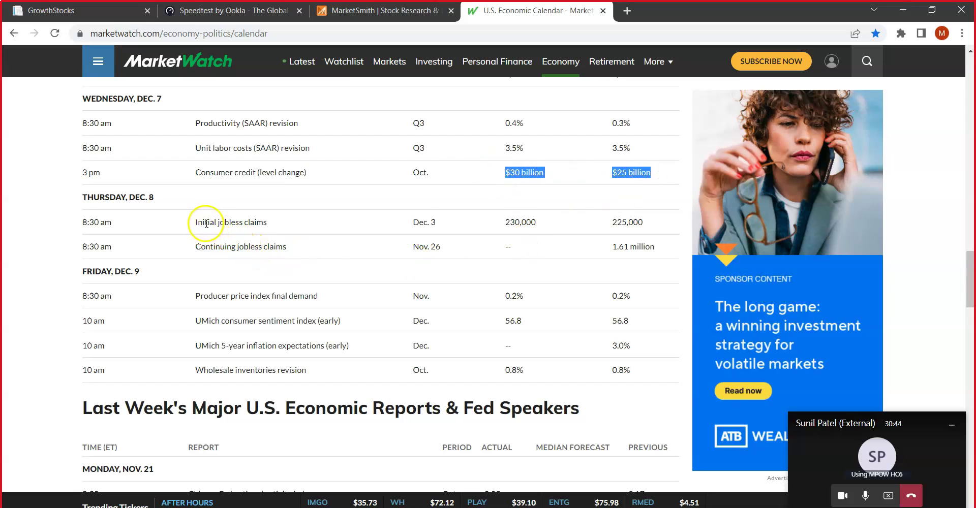
{"action": "left_click_drag", "start_coordinate": [208, 224], "coordinate": [636, 246]}
{"action": "scroll", "coordinate": [616, 258], "scroll_direction": "down", "scroll_amount": 3}
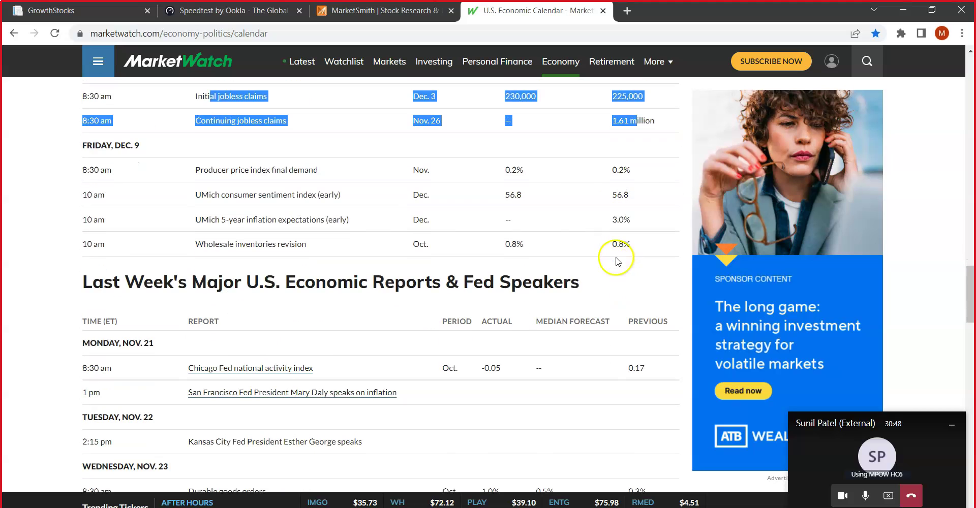
- Highlight the Dec. 9 producer price index and UMich consumer sentiment reports with their forecast and previous figures
{"action": "left_click", "coordinate": [254, 170]}
{"action": "triple_click", "coordinate": [254, 170]}
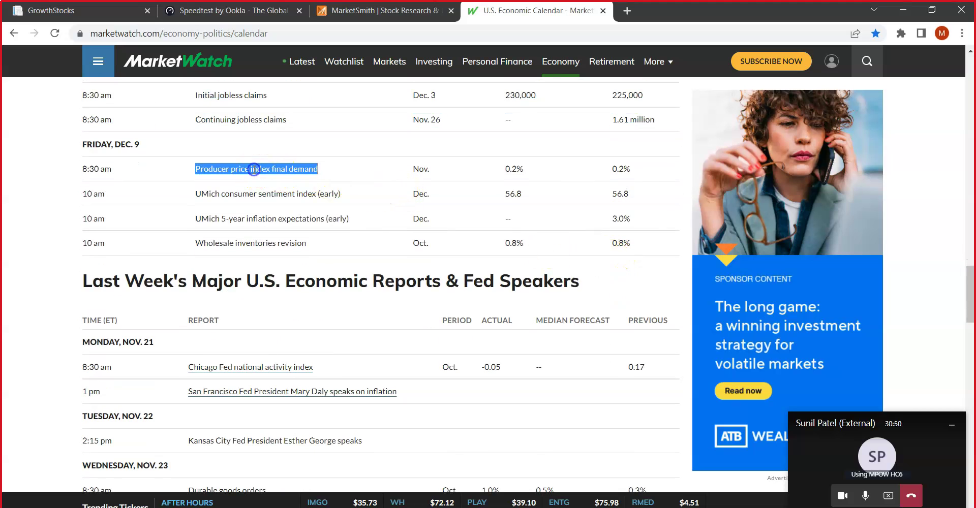
{"action": "left_click", "coordinate": [263, 170]}
{"action": "left_click_drag", "start_coordinate": [265, 169], "coordinate": [193, 169]}
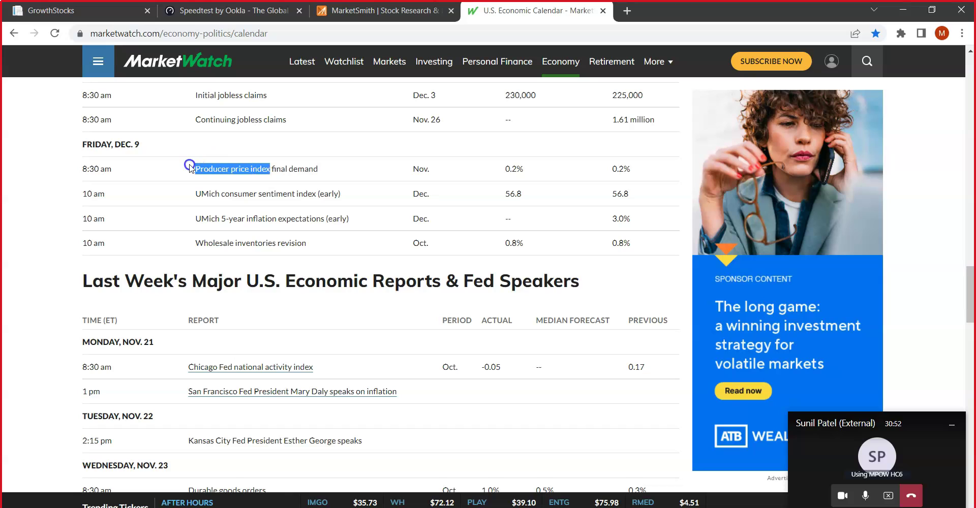
{"action": "left_click_drag", "start_coordinate": [627, 169], "coordinate": [483, 169]}
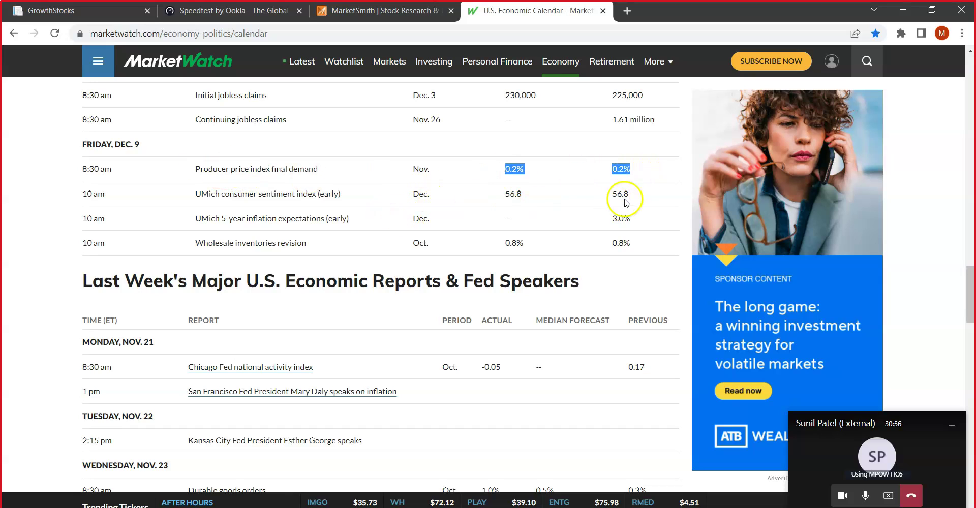
{"action": "left_click_drag", "start_coordinate": [624, 195], "coordinate": [499, 193]}
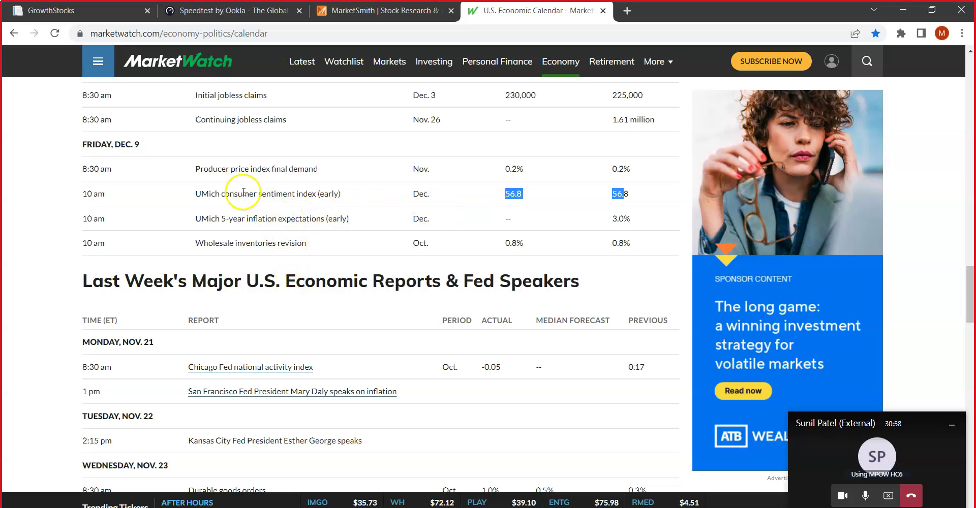
{"action": "left_click_drag", "start_coordinate": [285, 193], "coordinate": [340, 193]}
{"action": "left_click_drag", "start_coordinate": [630, 194], "coordinate": [496, 195]}
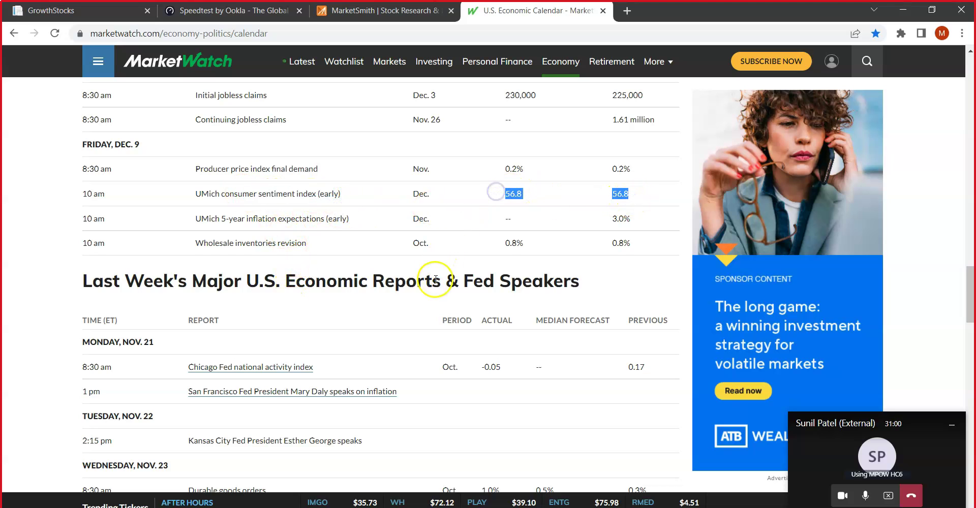
- Review last week's economic reports below, and return to the start of next week's schedule
{"action": "scroll", "coordinate": [437, 283], "scroll_direction": "down", "scroll_amount": 1}
{"action": "scroll", "coordinate": [436, 283], "scroll_direction": "down", "scroll_amount": 1}
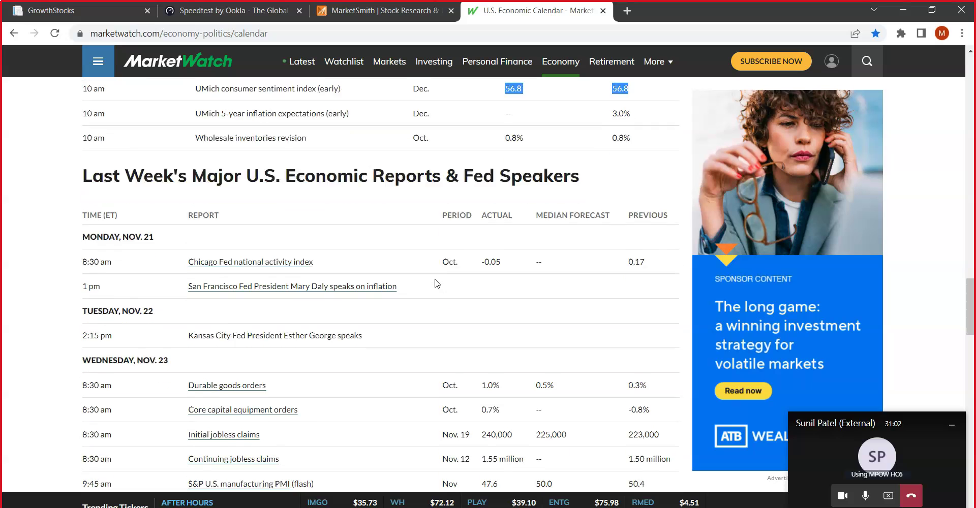
{"action": "scroll", "coordinate": [411, 158], "scroll_direction": "up", "scroll_amount": 1}
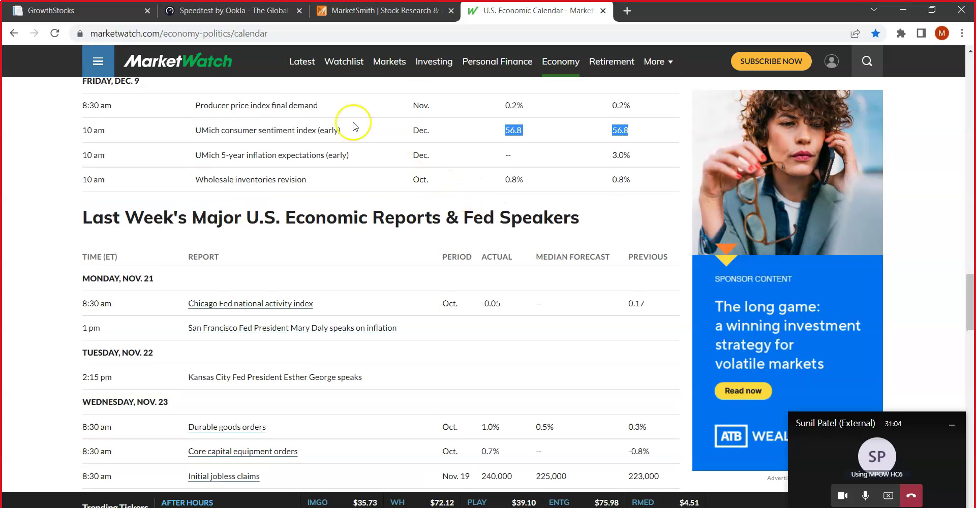
{"action": "scroll", "coordinate": [489, 294], "scroll_direction": "down", "scroll_amount": 2}
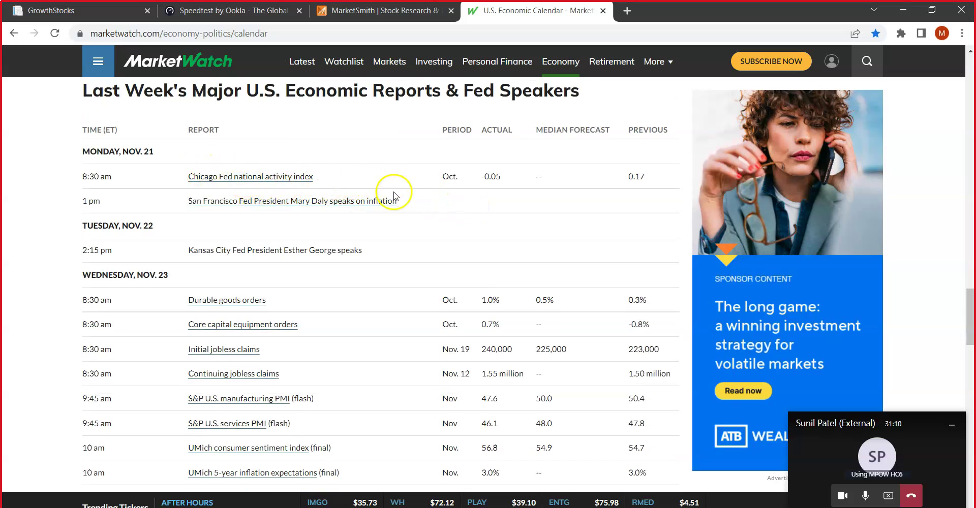
{"action": "scroll", "coordinate": [394, 194], "scroll_direction": "down", "scroll_amount": 10}
{"action": "scroll", "coordinate": [396, 198], "scroll_direction": "up", "scroll_amount": 10}
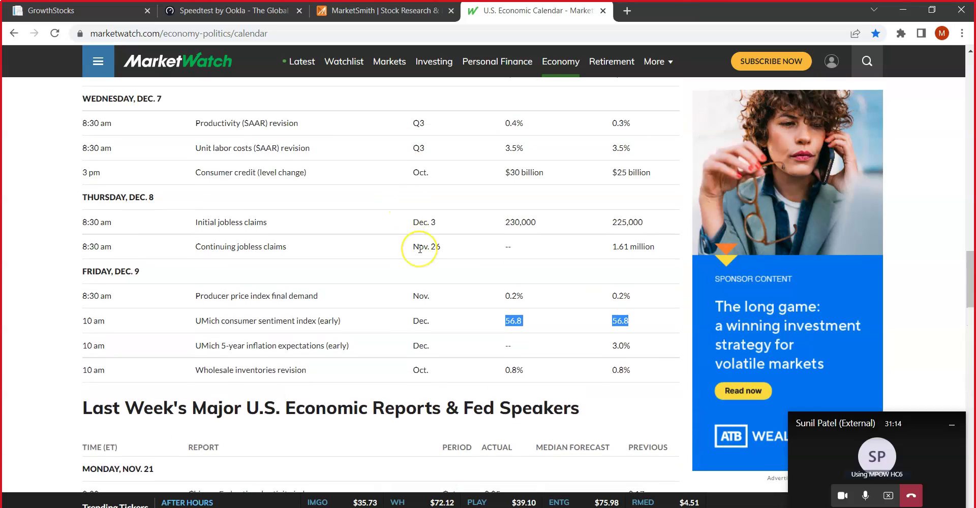
{"action": "scroll", "coordinate": [420, 247], "scroll_direction": "up", "scroll_amount": 5}
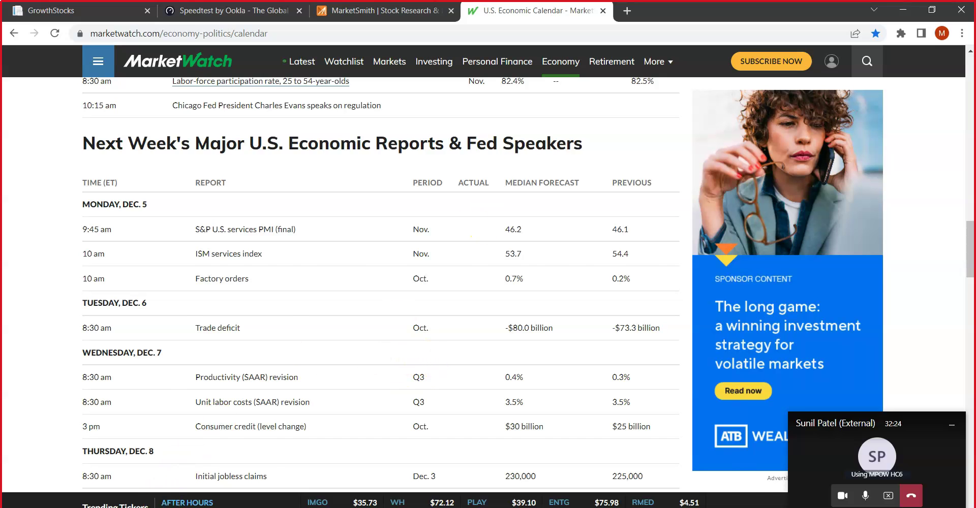
- Switch to the MarketSmith chart window, load the S&P 500 chart and draw a temporary descending line from the 4325.28 peak
{"action": "left_click", "coordinate": [152, 507]}
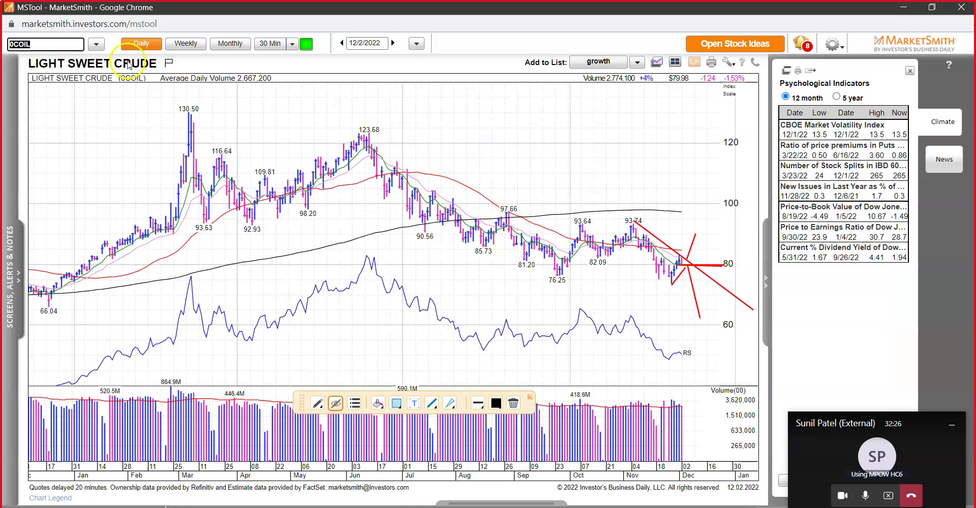
{"action": "left_click", "coordinate": [95, 43]}
{"action": "left_click", "coordinate": [44, 169]}
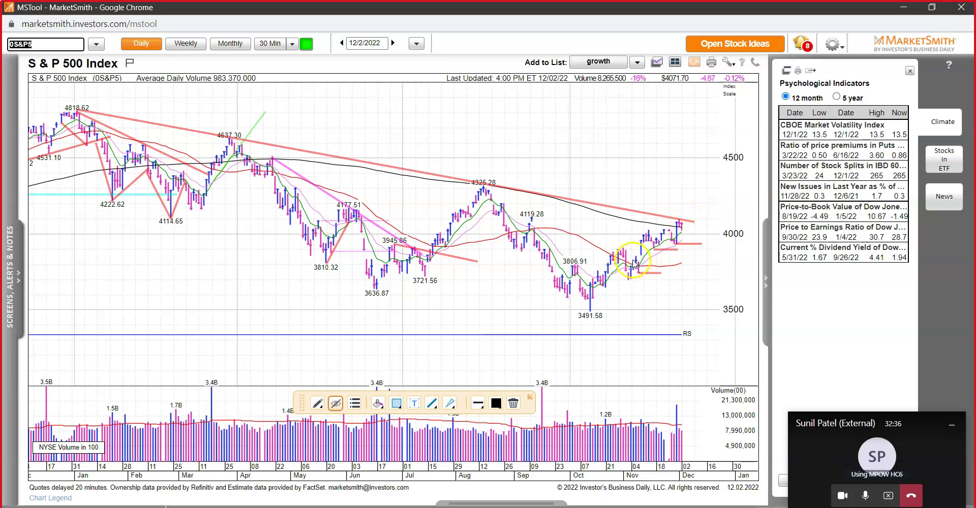
{"action": "mouse_move", "coordinate": [483, 189]}
{"action": "left_mouse_down"}
{"action": "mouse_move", "coordinate": [621, 232]}
{"action": "mouse_move", "coordinate": [652, 265]}
{"action": "left_mouse_up"}
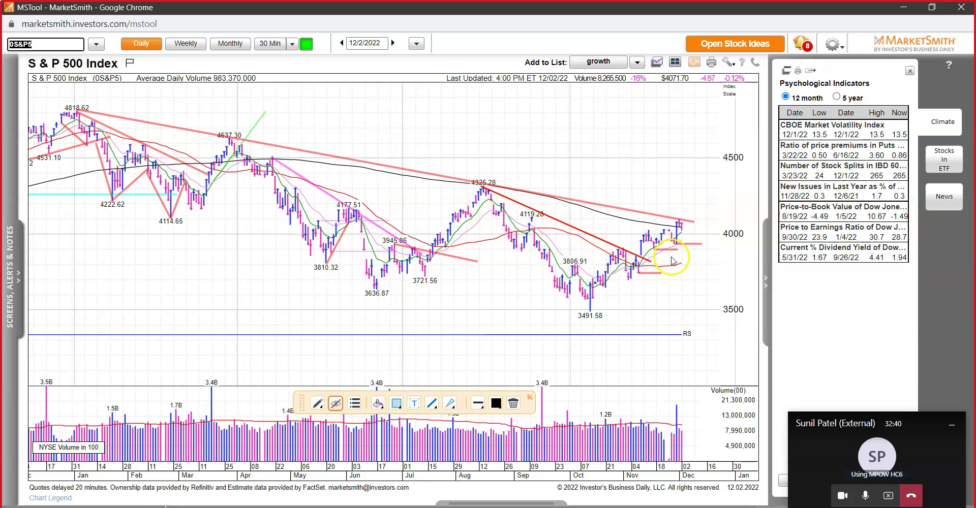
- Draw temporary upward lines from the November breakout and latest price, plus resistance from the 4325.28 peak with small bars climbing to it
{"action": "left_click_drag", "start_coordinate": [642, 234], "coordinate": [644, 162]}
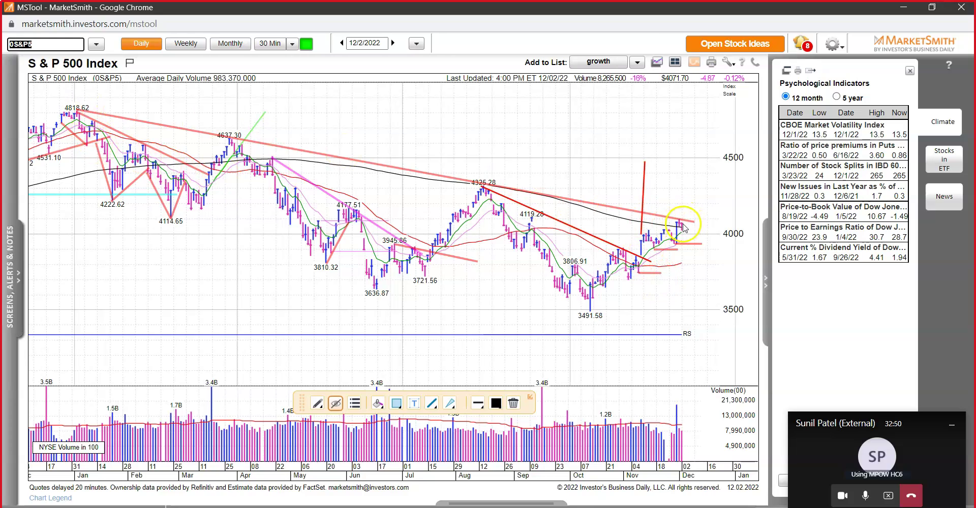
{"action": "left_click_drag", "start_coordinate": [683, 219], "coordinate": [690, 177]}
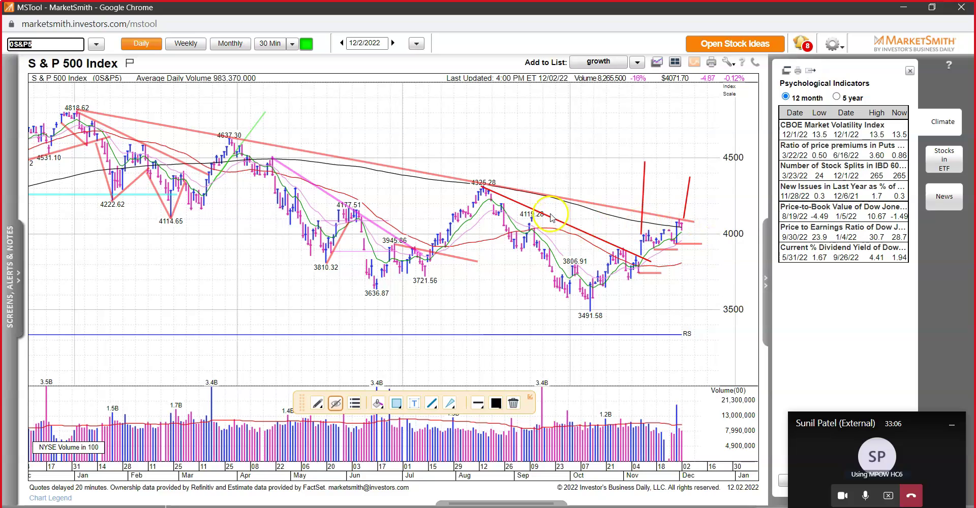
{"action": "left_click_drag", "start_coordinate": [482, 183], "coordinate": [735, 190]}
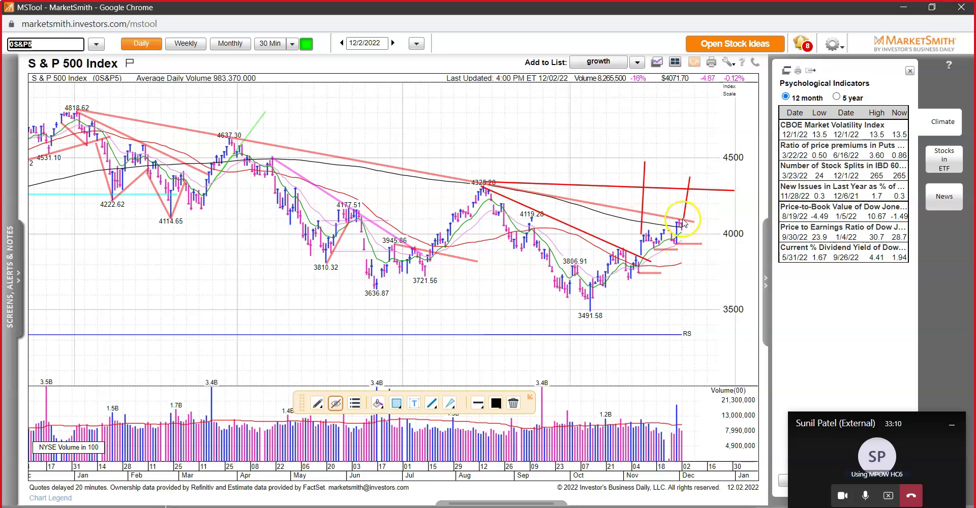
{"action": "left_click_drag", "start_coordinate": [692, 209], "coordinate": [709, 188]}
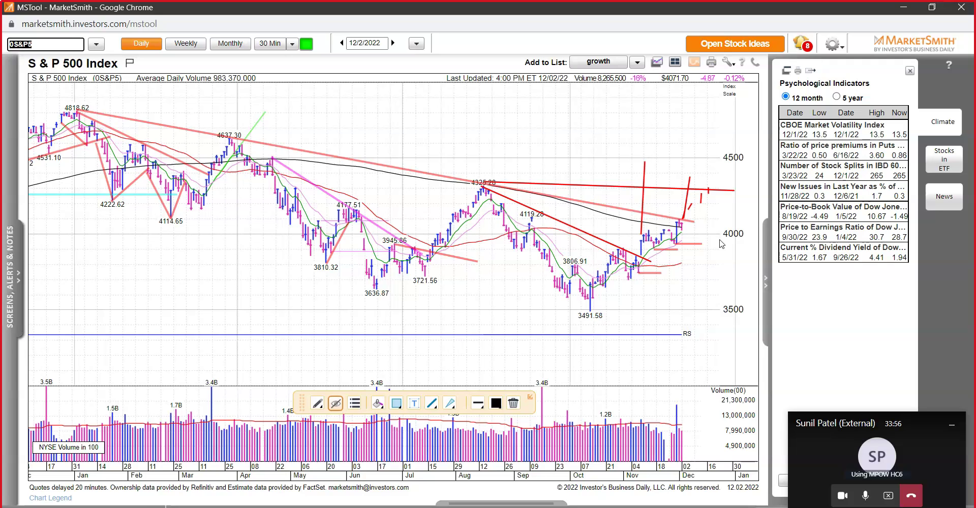
- Load the IBB chart and draw temporary resistance from the 135.08 peak to the latest price, plus a falling line from there
{"action": "left_click", "coordinate": [676, 290]}
{"action": "left_click", "coordinate": [312, 128]}
{"action": "type", "text": "IBB"}
{"action": "key", "text": "Return"}
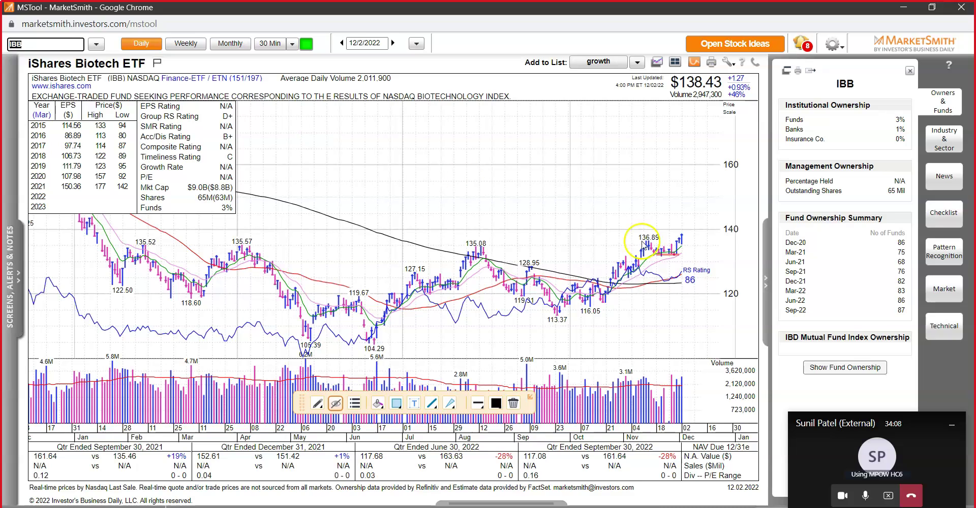
{"action": "left_click_drag", "start_coordinate": [477, 243], "coordinate": [681, 241]}
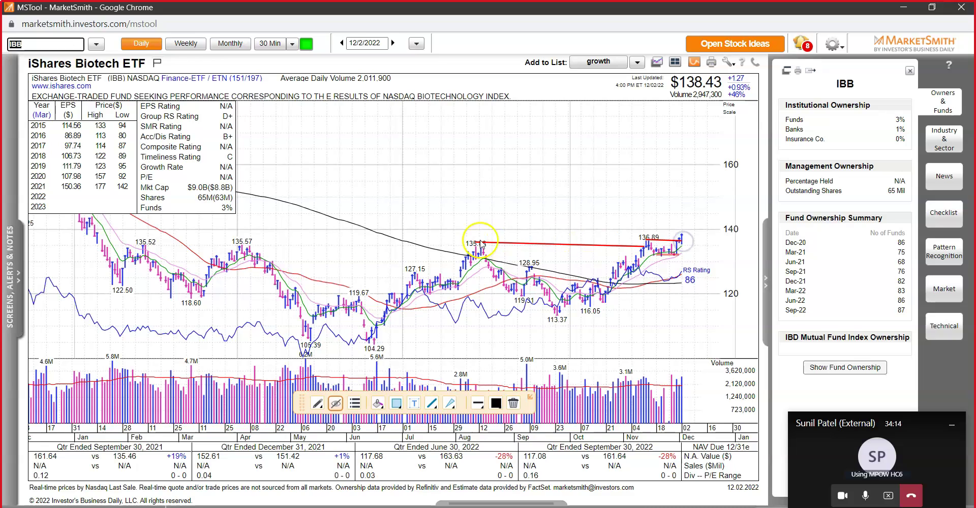
{"action": "left_click_drag", "start_coordinate": [685, 244], "coordinate": [710, 279]}
- Load the TAN chart and draw a temporary descending line from the 91.12 peak to the latest price, plus a short rising line
{"action": "left_click", "coordinate": [324, 171]}
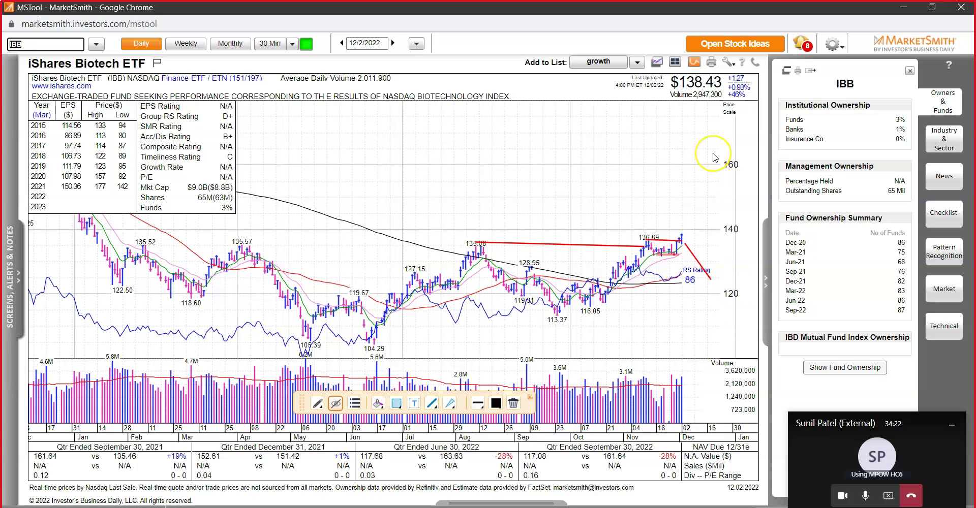
{"action": "key", "text": "Return"}
{"action": "left_click", "coordinate": [726, 189]}
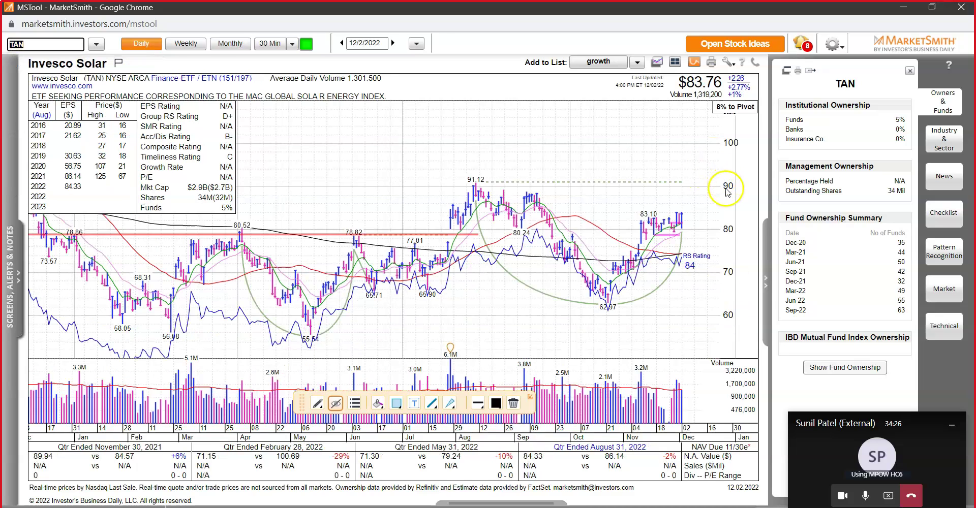
{"action": "mouse_move", "coordinate": [618, 218]}
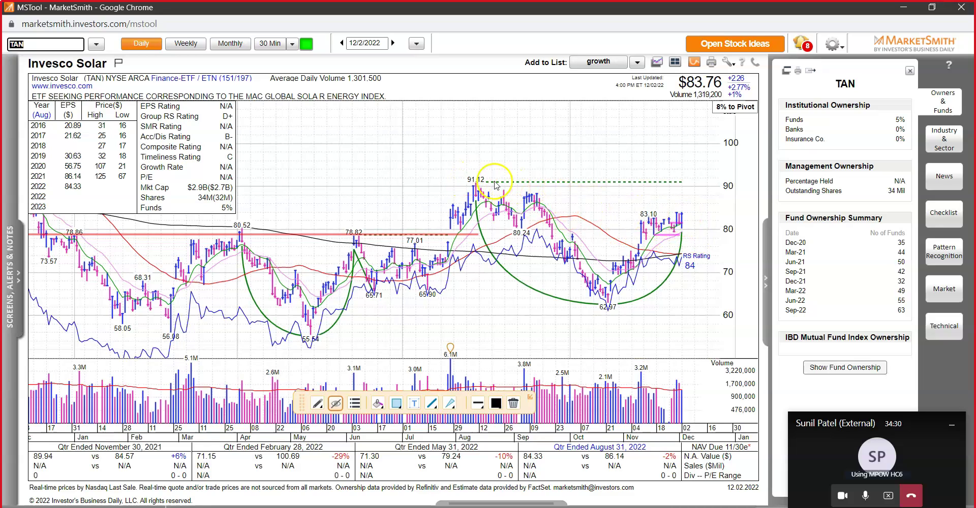
{"action": "left_click_drag", "start_coordinate": [496, 184], "coordinate": [680, 223]}
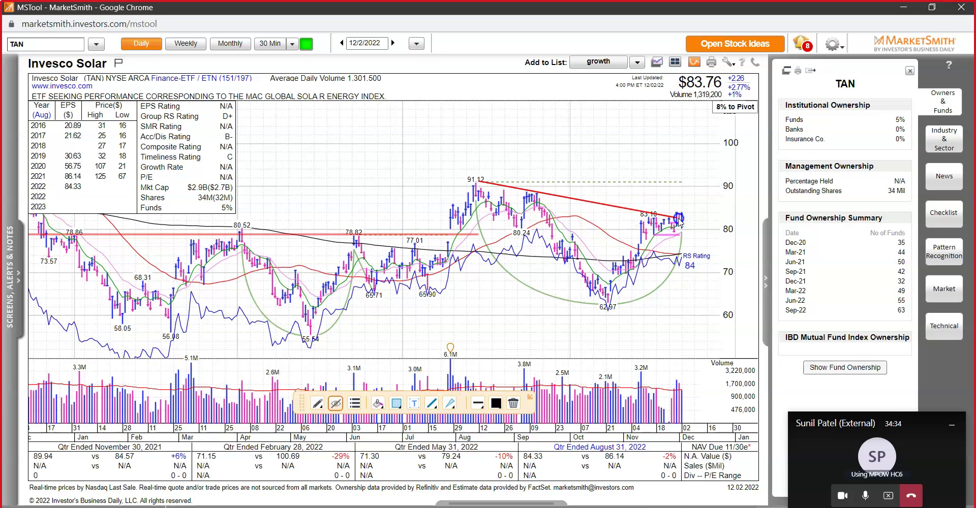
{"action": "left_click", "coordinate": [681, 222]}
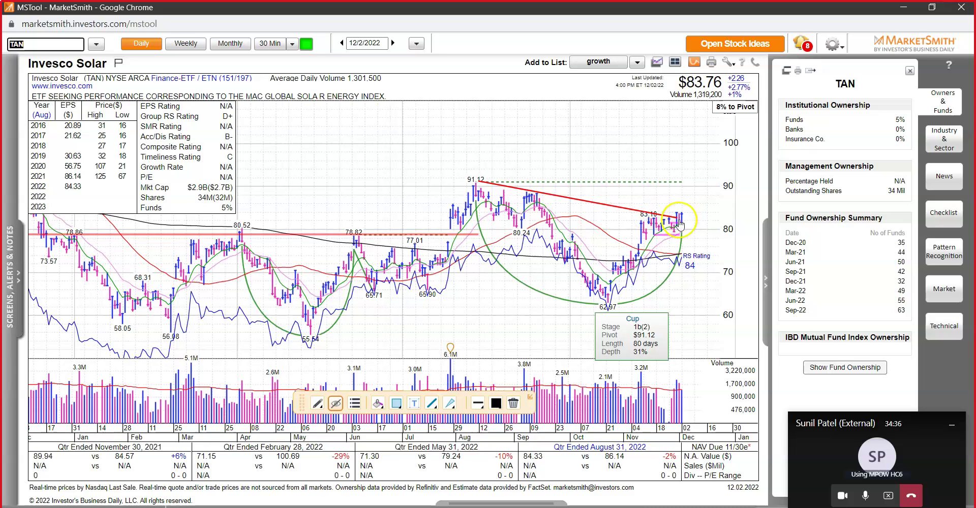
{"action": "left_click_drag", "start_coordinate": [685, 211], "coordinate": [700, 194]}
{"action": "left_click", "coordinate": [692, 245]}
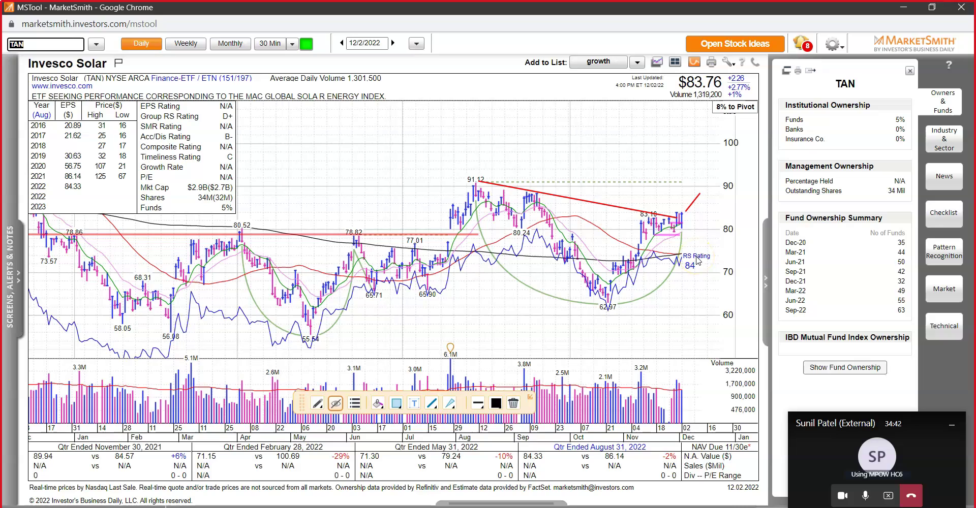
- Load the SMH chart and draw a temporary descending line from the 247.06 peak, plus a short falling line from the latest price
{"action": "left_click", "coordinate": [382, 140]}
{"action": "key", "text": "Return"}
{"action": "left_click", "coordinate": [444, 147]}
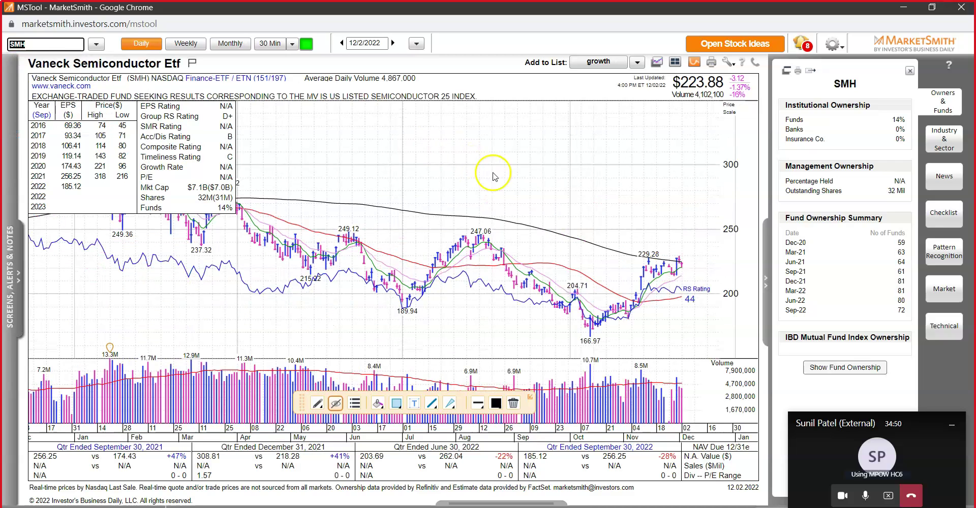
{"action": "mouse_move", "coordinate": [485, 232]}
{"action": "left_mouse_down"}
{"action": "mouse_move", "coordinate": [690, 259]}
{"action": "mouse_move", "coordinate": [689, 281]}
{"action": "left_mouse_up"}
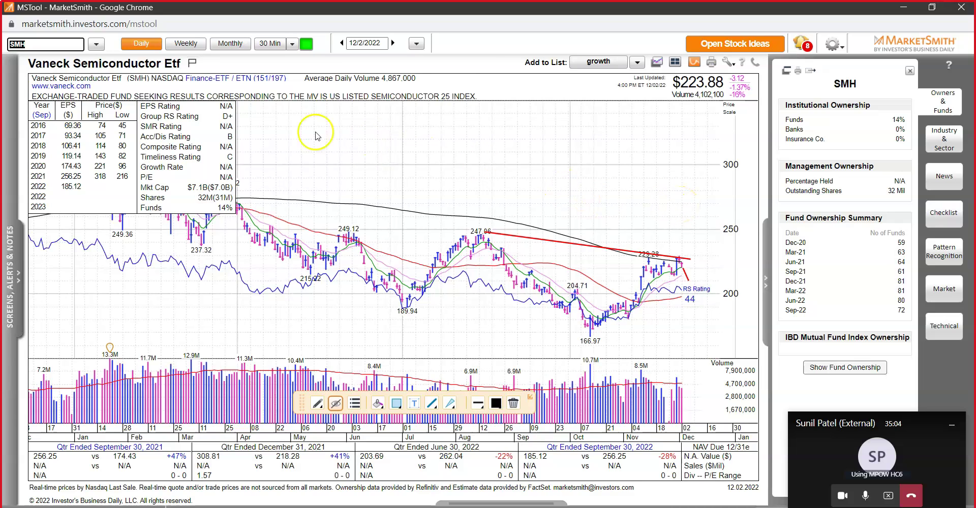
- Load the Nasdaq Composite chart and draw a temporary line from the latest bars up to the long descending trendline
{"action": "left_click", "coordinate": [96, 44]}
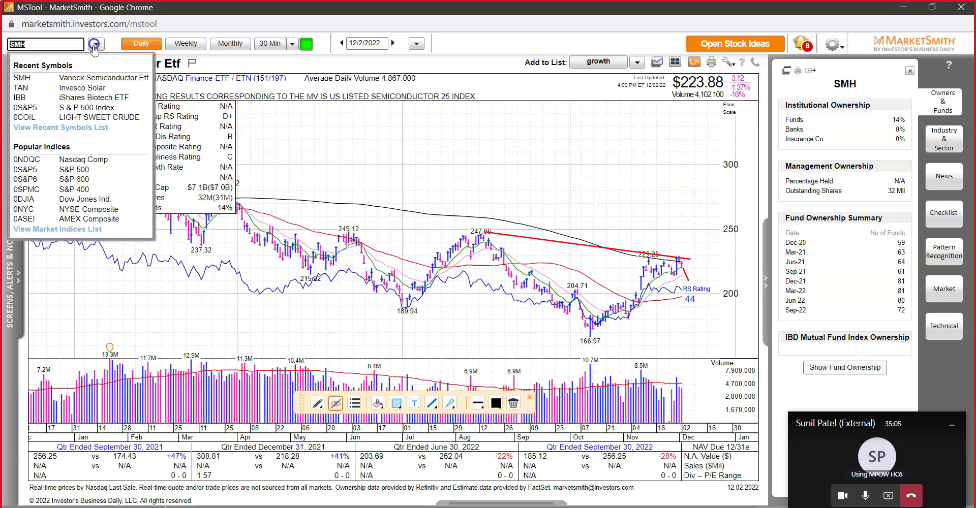
{"action": "left_click", "coordinate": [56, 159]}
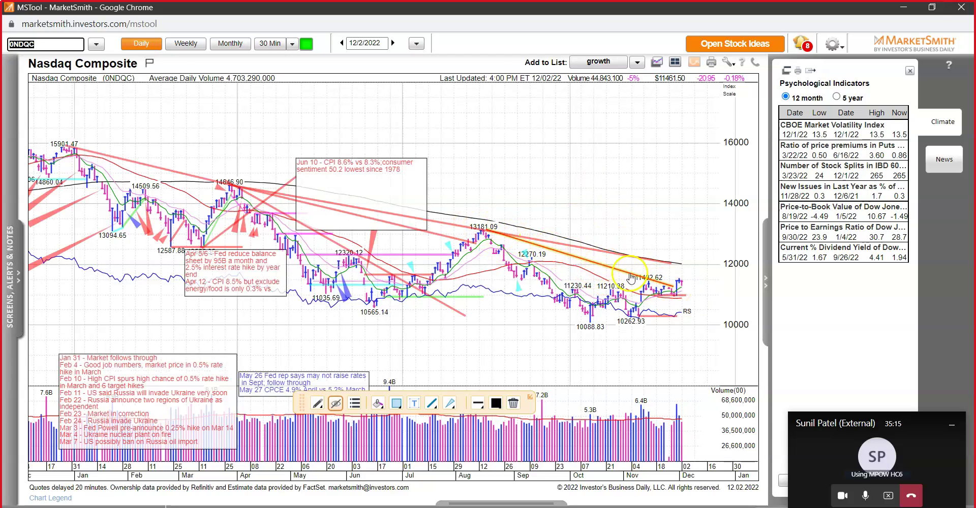
{"action": "left_click_drag", "start_coordinate": [674, 289], "coordinate": [704, 267]}
{"action": "left_click", "coordinate": [684, 288]}
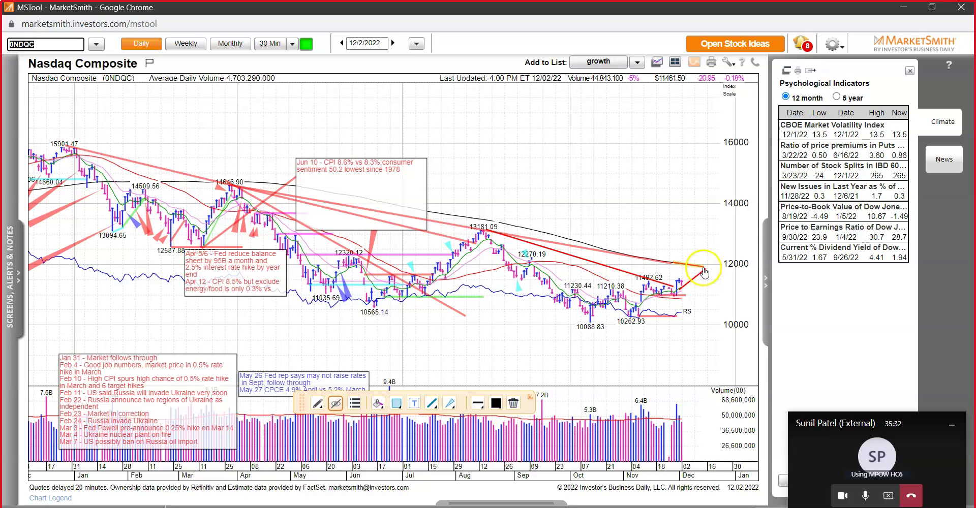
{"action": "left_click", "coordinate": [703, 269]}
- Load the Dow Jones Industrial chart and draw temporary support just below 34000 with short falling lines from the latest bars
{"action": "left_click", "coordinate": [97, 46]}
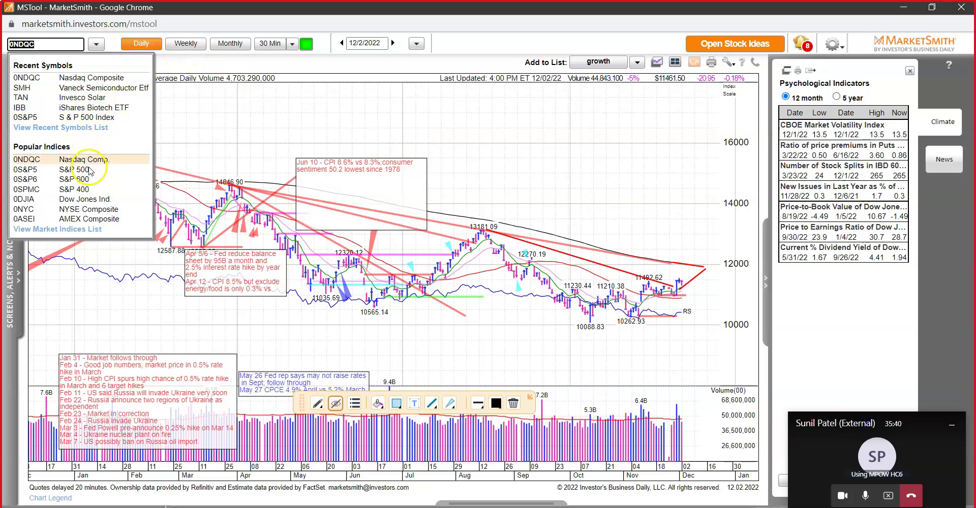
{"action": "left_click", "coordinate": [83, 199]}
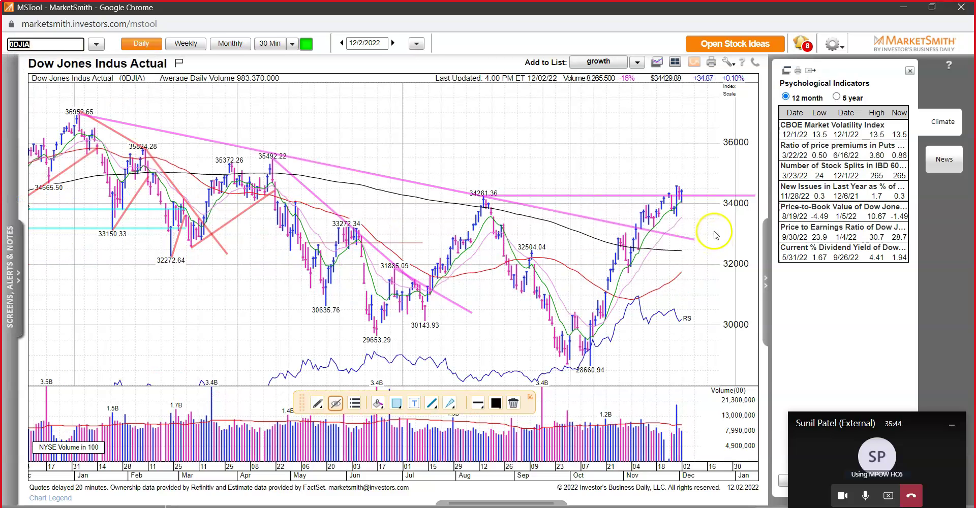
{"action": "left_click", "coordinate": [682, 213]}
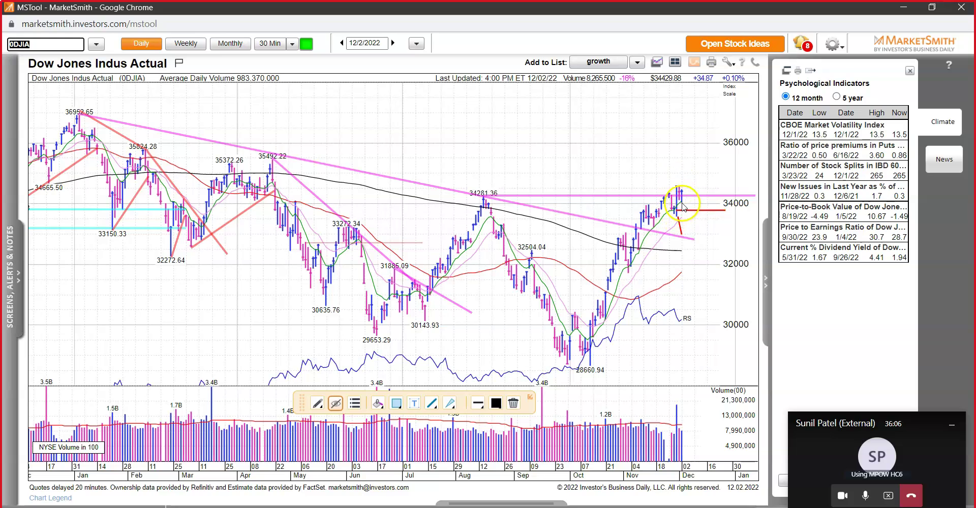
{"action": "left_click", "coordinate": [683, 205]}
{"action": "left_click_drag", "start_coordinate": [684, 215], "coordinate": [690, 232]}
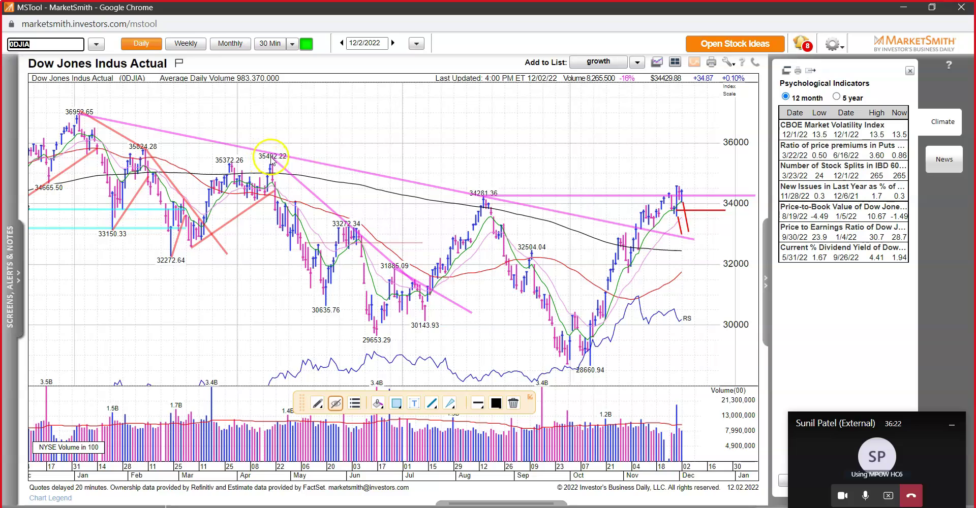
- Draw temporary resistance from the Dow's 35492.22 peak, plus rising lines from the latest price and from that peak
{"action": "left_click_drag", "start_coordinate": [264, 162], "coordinate": [740, 164]}
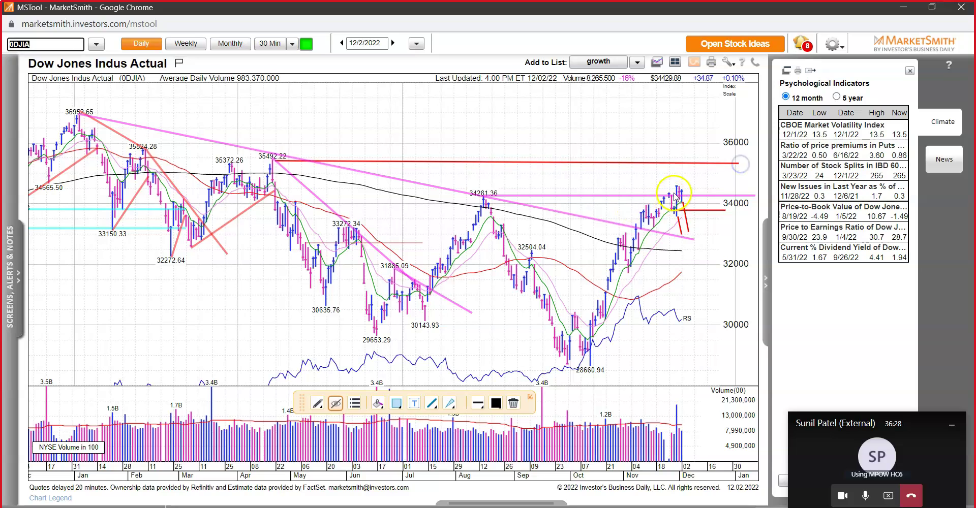
{"action": "left_click_drag", "start_coordinate": [688, 191], "coordinate": [704, 167]}
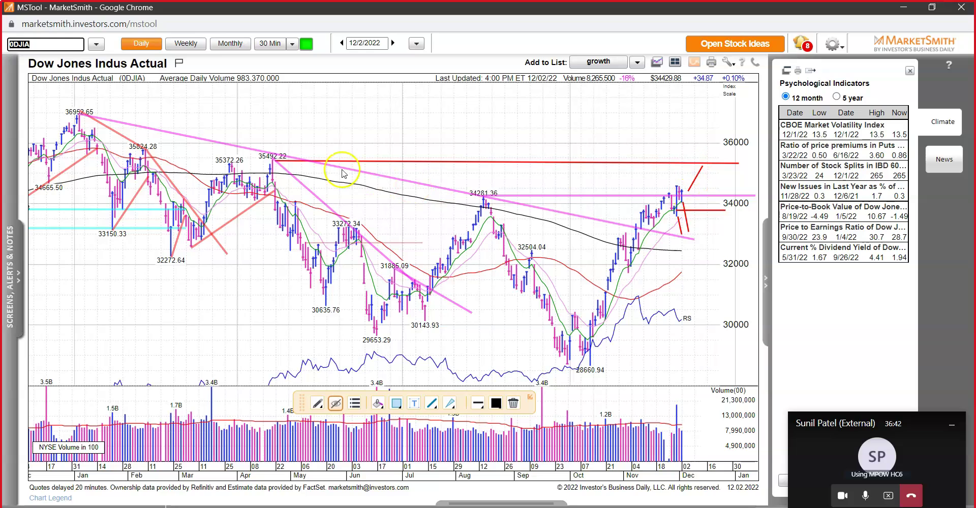
{"action": "left_click", "coordinate": [274, 162]}
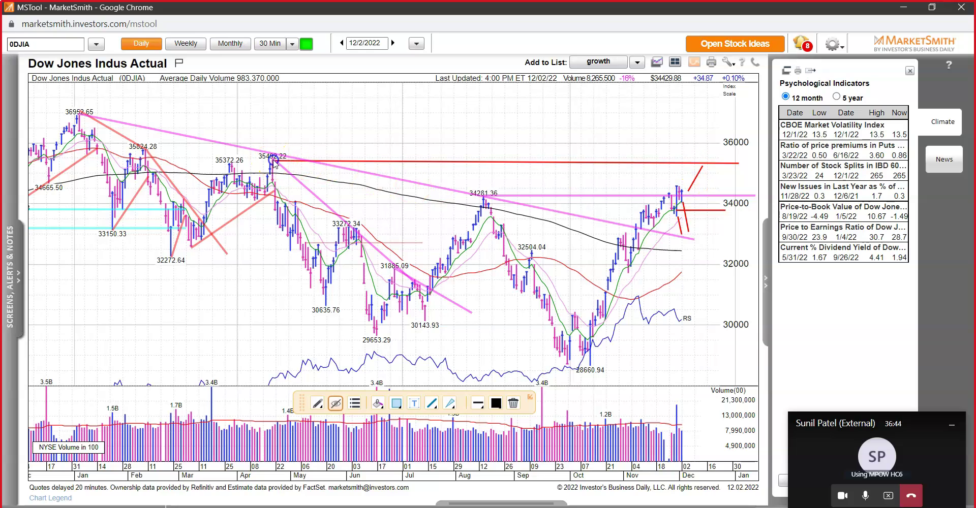
{"action": "left_click_drag", "start_coordinate": [274, 163], "coordinate": [286, 137]}
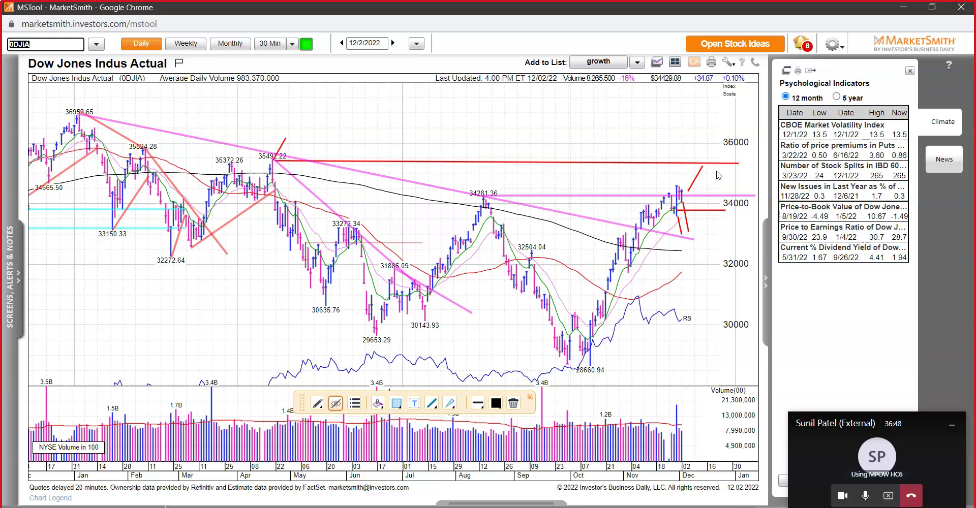
- Reload the S&P 500 chart and draw temporary near-horizontal lines at the latest price, plus a rising line above the descending trendline
{"action": "left_click", "coordinate": [96, 44]}
{"action": "left_click", "coordinate": [96, 169]}
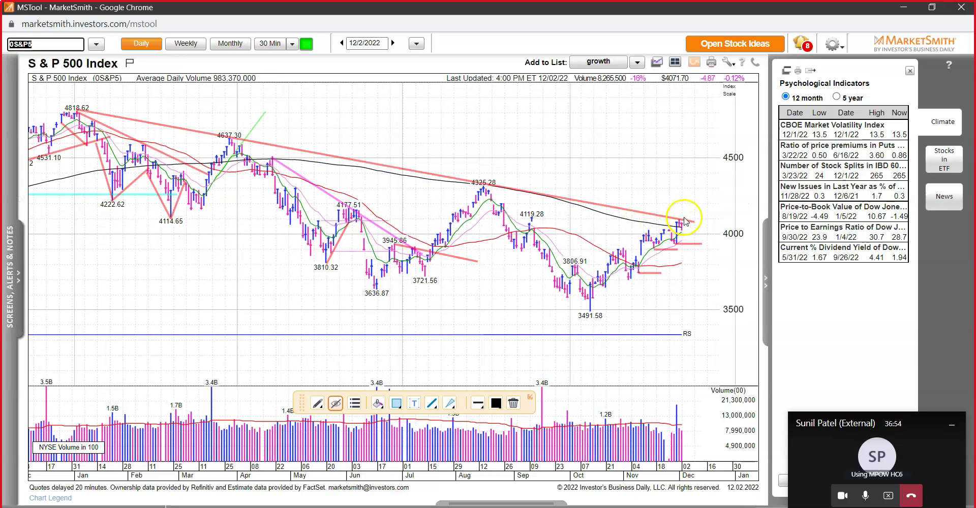
{"action": "left_click_drag", "start_coordinate": [684, 226], "coordinate": [707, 227]}
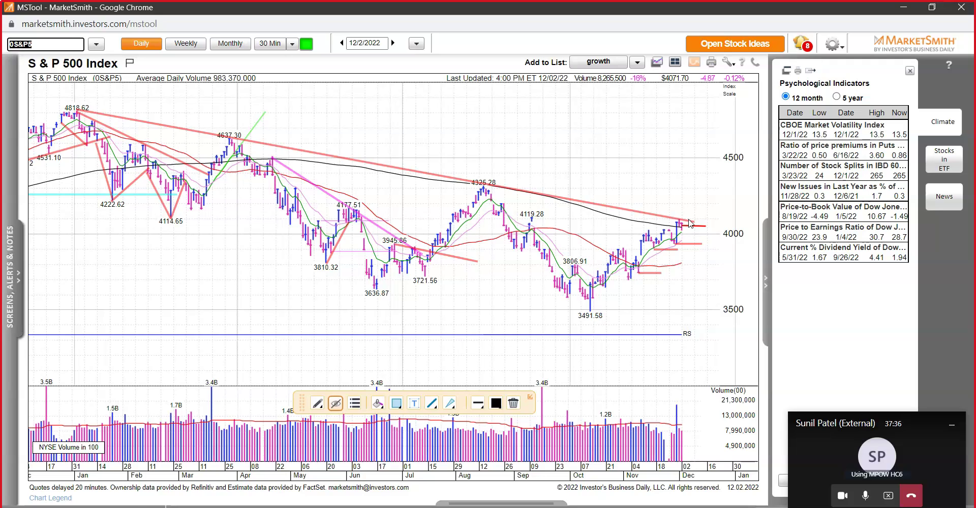
{"action": "left_click", "coordinate": [687, 226]}
{"action": "left_click_drag", "start_coordinate": [685, 219], "coordinate": [697, 199]}
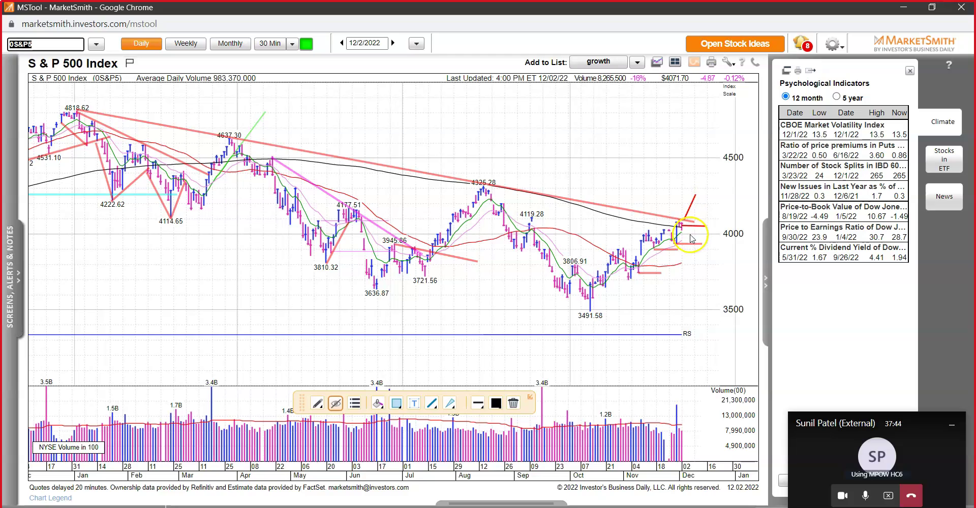
{"action": "left_click_drag", "start_coordinate": [684, 224], "coordinate": [716, 229]}
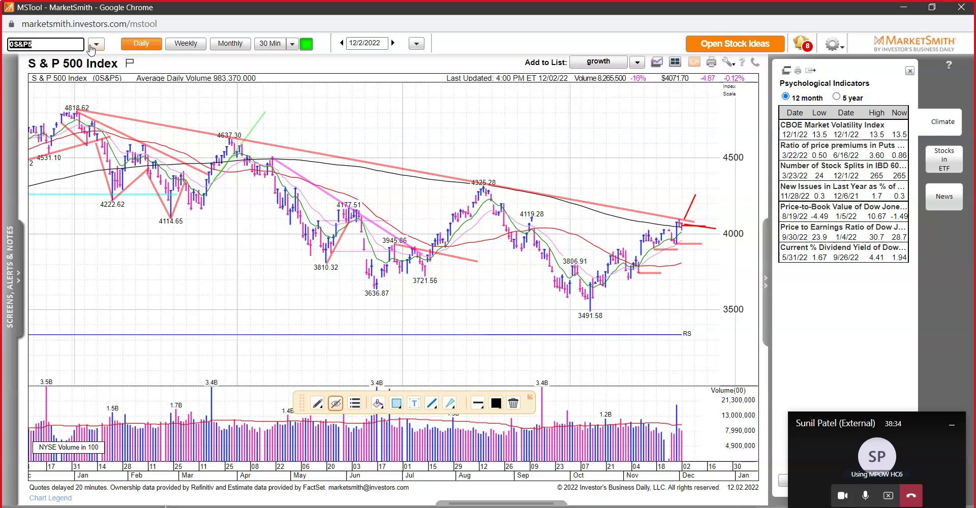
- Load the ENPH chart and draw temporary resistance from the 324.84 peak, plus lines marking the July gap, latest price and volume
{"action": "type", "text": "ENPH"}
{"action": "key", "text": "Return"}
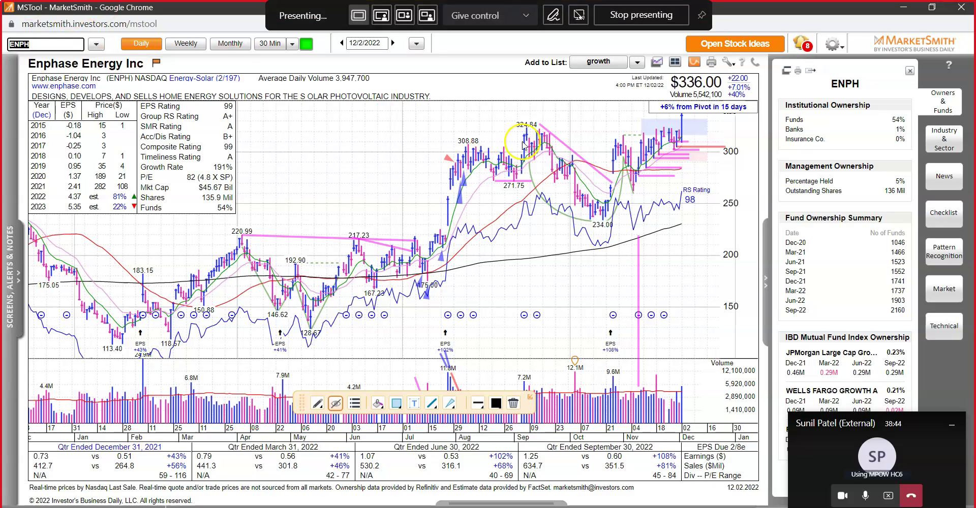
{"action": "left_click_drag", "start_coordinate": [538, 125], "coordinate": [680, 129]}
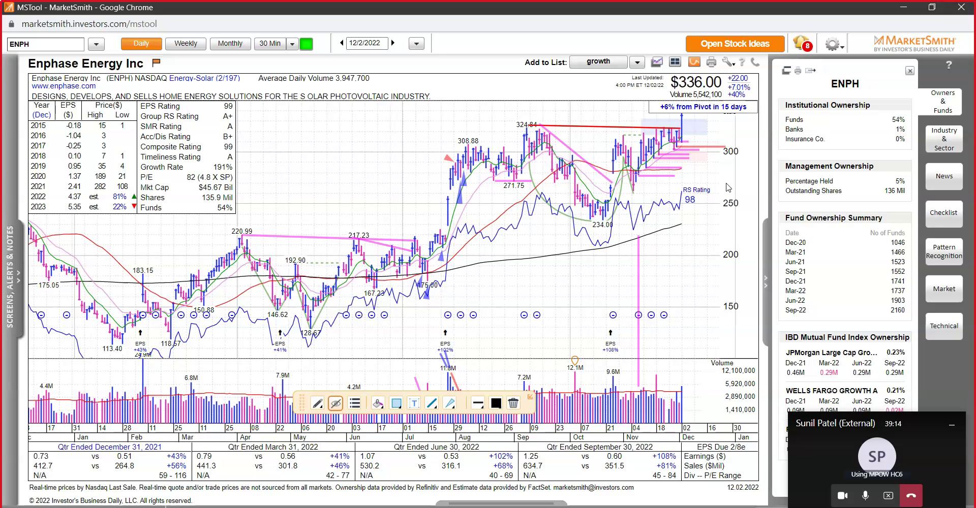
{"action": "left_click_drag", "start_coordinate": [446, 241], "coordinate": [457, 187]}
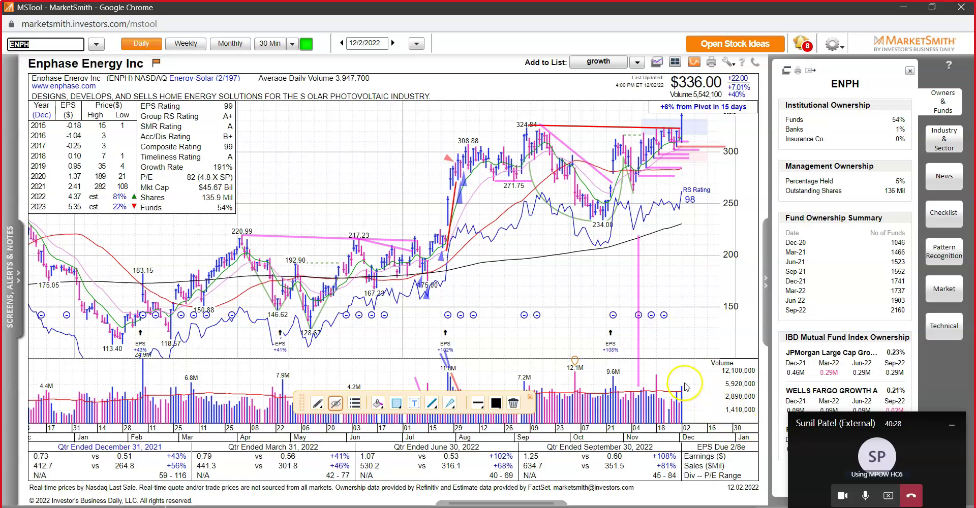
{"action": "left_click", "coordinate": [679, 127]}
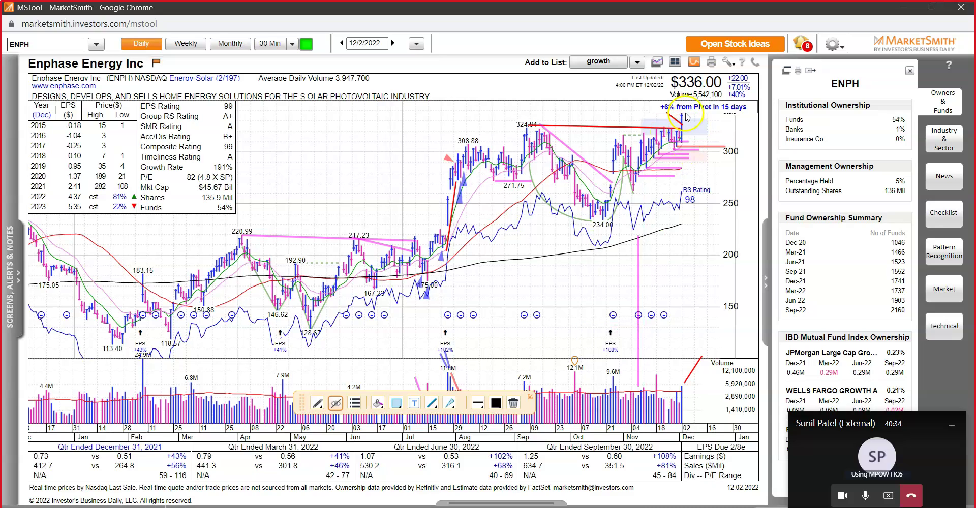
{"action": "left_click", "coordinate": [696, 137]}
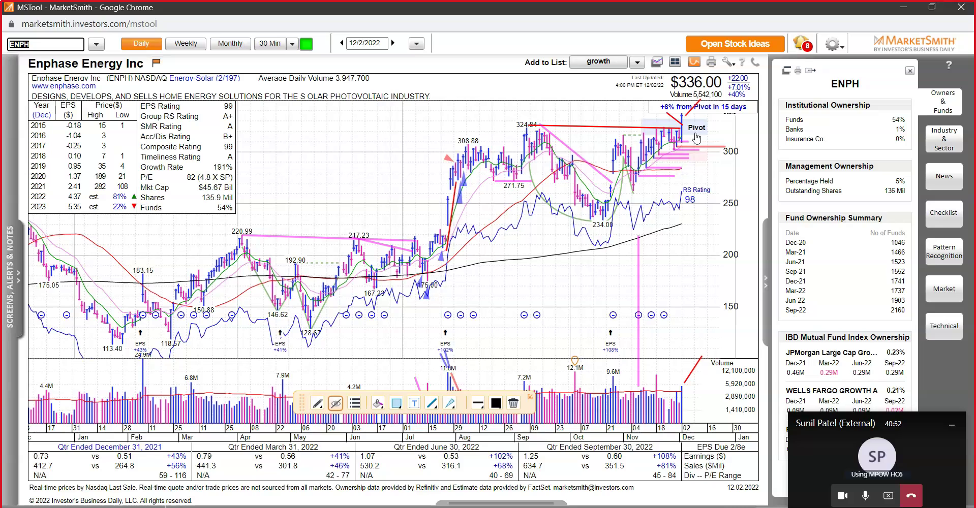
- Load the CELH chart and draw temporary resistance from the 118.19 peak, plus short lines tracing the recent swings up to it
{"action": "type", "text": "CELH"}
{"action": "key", "text": "Return"}
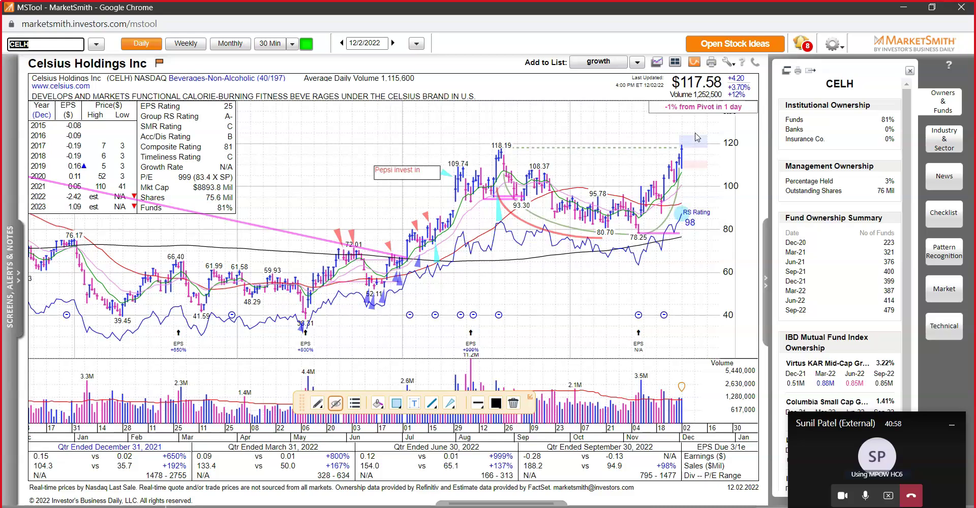
{"action": "left_click_drag", "start_coordinate": [510, 145], "coordinate": [681, 147]}
{"action": "left_click", "coordinate": [679, 188]}
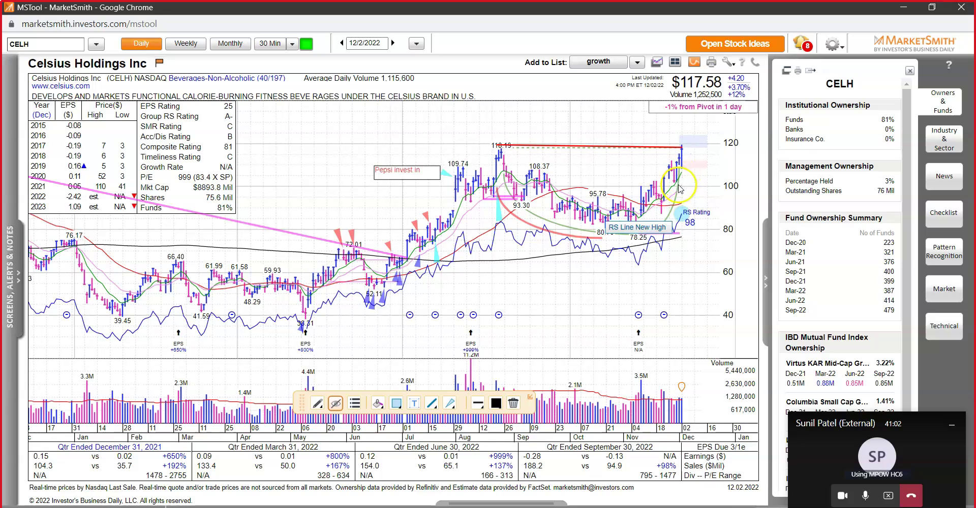
{"action": "left_click_drag", "start_coordinate": [689, 158], "coordinate": [683, 169]}
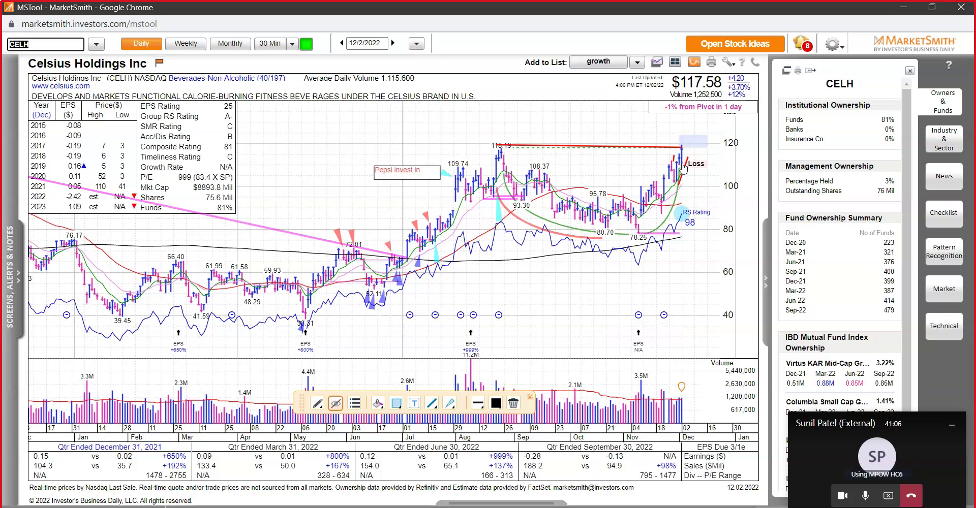
{"action": "left_click", "coordinate": [665, 194]}
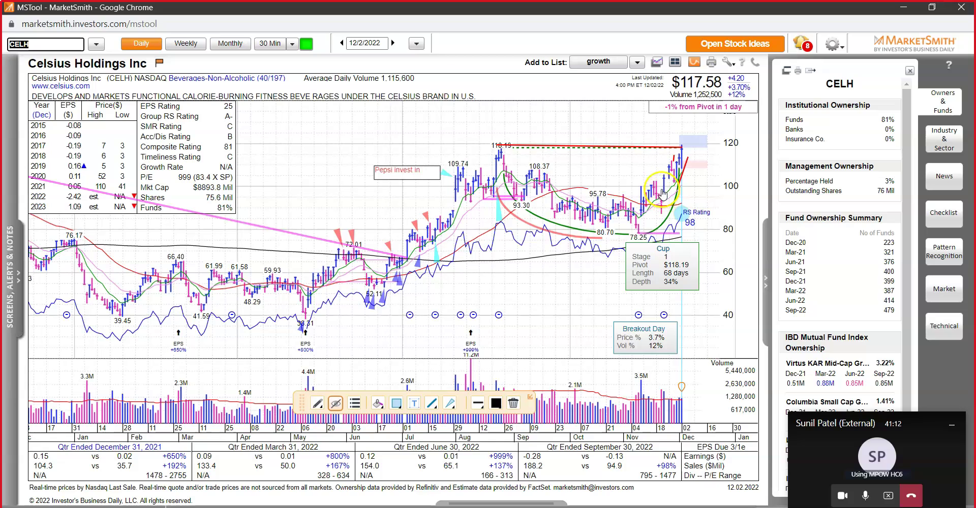
{"action": "left_click", "coordinate": [670, 175]}
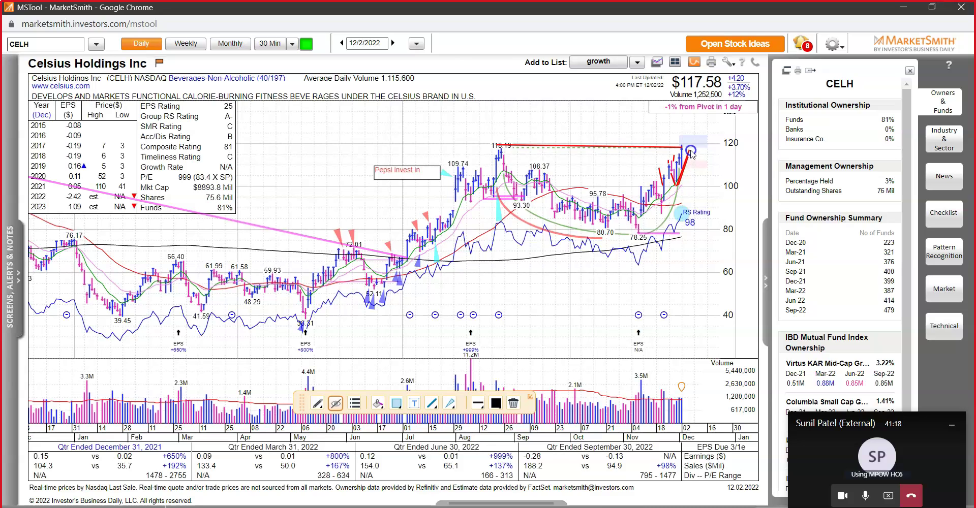
- Draw temporary lines on CELH marking the latest price, the July advance and a steep rising projection from the latest rally
{"action": "mouse_move", "coordinate": [681, 149]}
{"action": "left_click", "coordinate": [684, 149]}
{"action": "left_click_drag", "start_coordinate": [396, 265], "coordinate": [455, 225]}
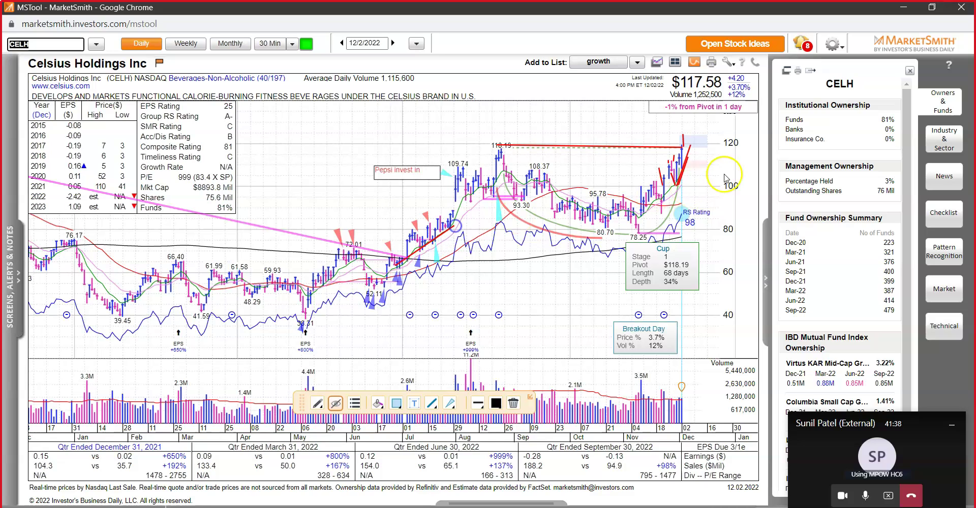
{"action": "left_click_drag", "start_coordinate": [677, 184], "coordinate": [726, 109]}
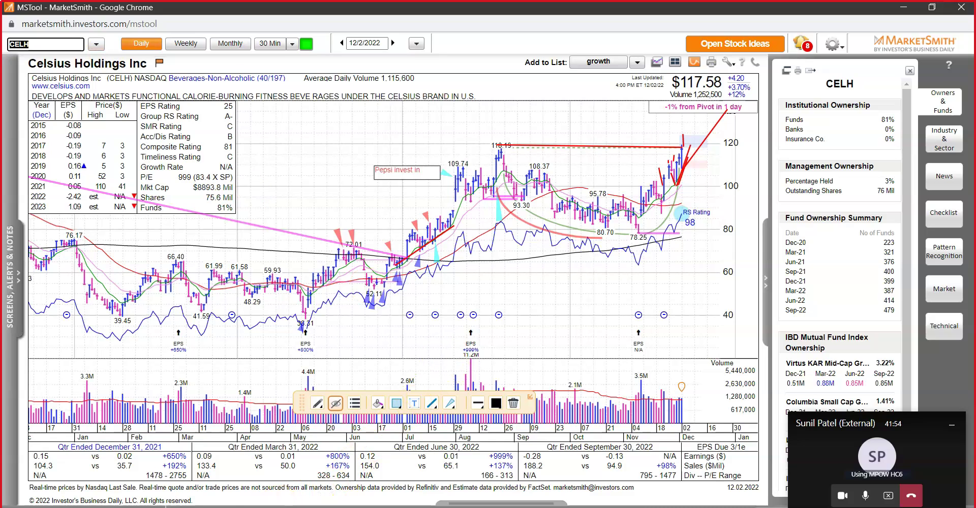
- Switch to the Technical Report 2022_10_13-2022_12_02.xlsx workbook in Excel to view its stock ranking, and return to the chart
{"action": "mouse_move", "coordinate": [167, 507]}
{"action": "left_click", "coordinate": [181, 491]}
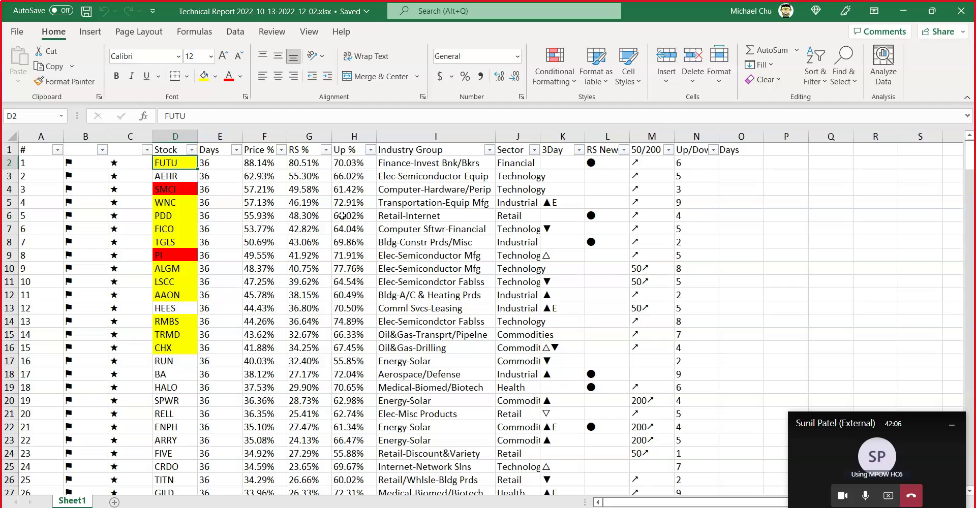
{"action": "key", "text": "alt+Tab"}
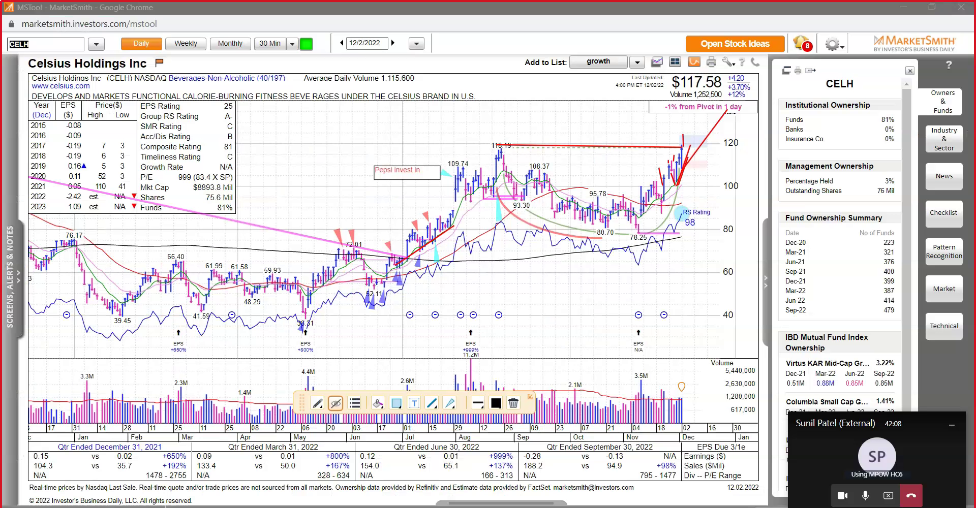
- Load the KWEB chart and draw a short temporary rising line along its latest advance
{"action": "type", "text": "KWEB"}
{"action": "key", "text": "Return"}
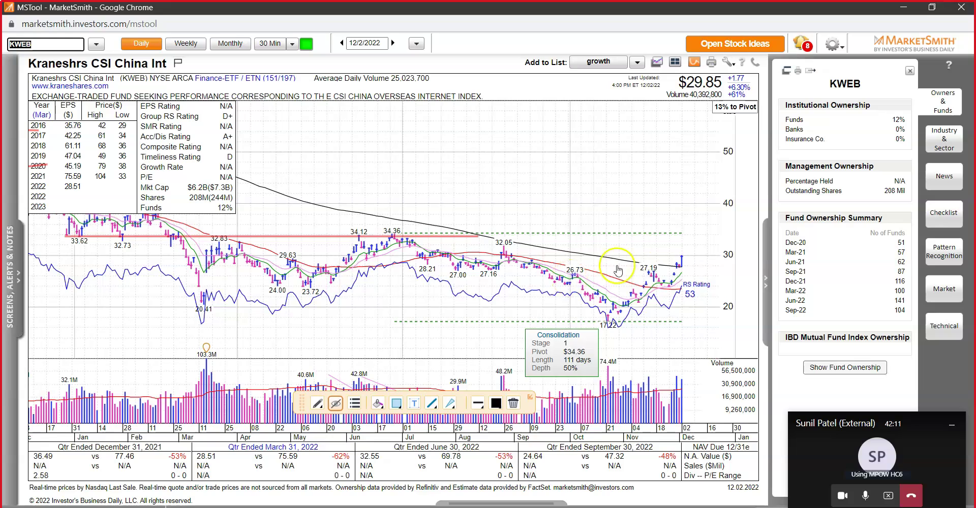
{"action": "left_click_drag", "start_coordinate": [674, 290], "coordinate": [688, 257]}
{"action": "left_click", "coordinate": [681, 283]}
- Track the price and moving-average data of KWEB's most recent daily bars, including 12/01/2022
{"action": "right_click", "coordinate": [722, 324]}
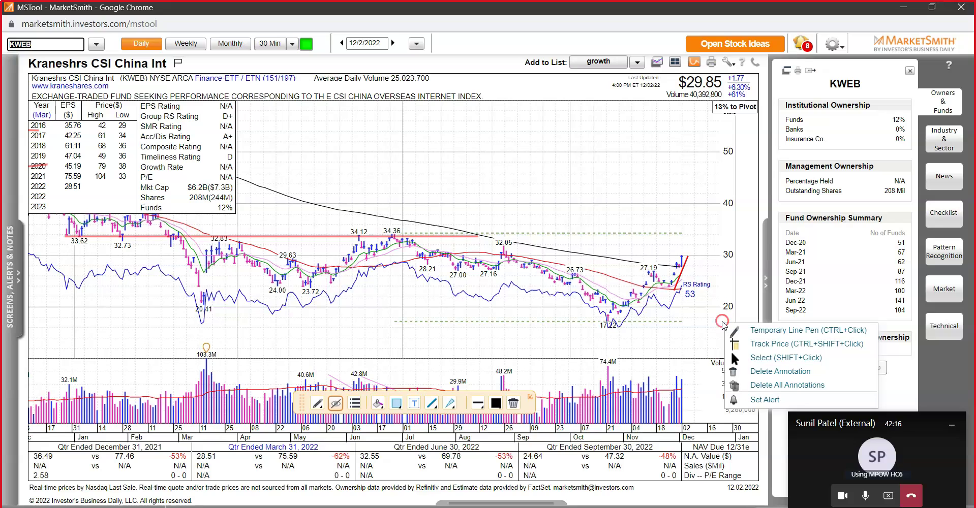
{"action": "left_click", "coordinate": [752, 345]}
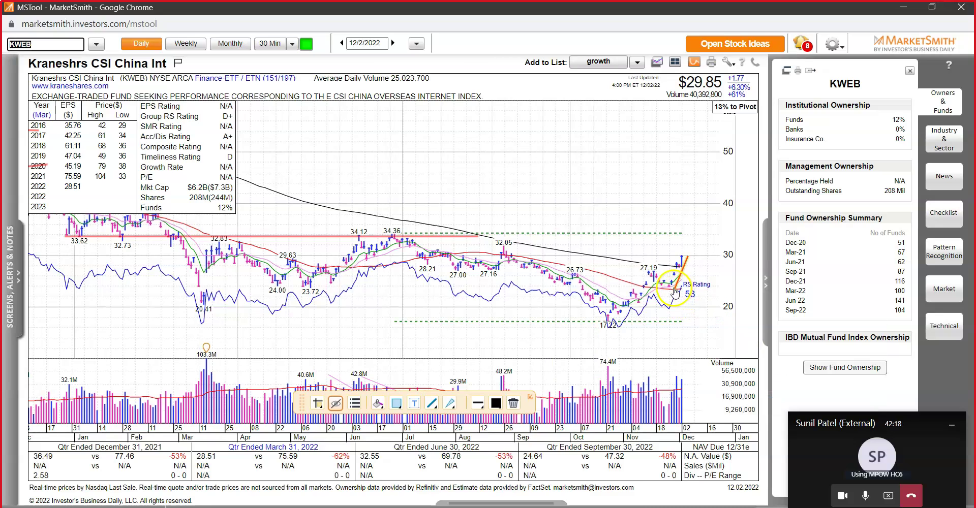
{"action": "mouse_move", "coordinate": [673, 290]}
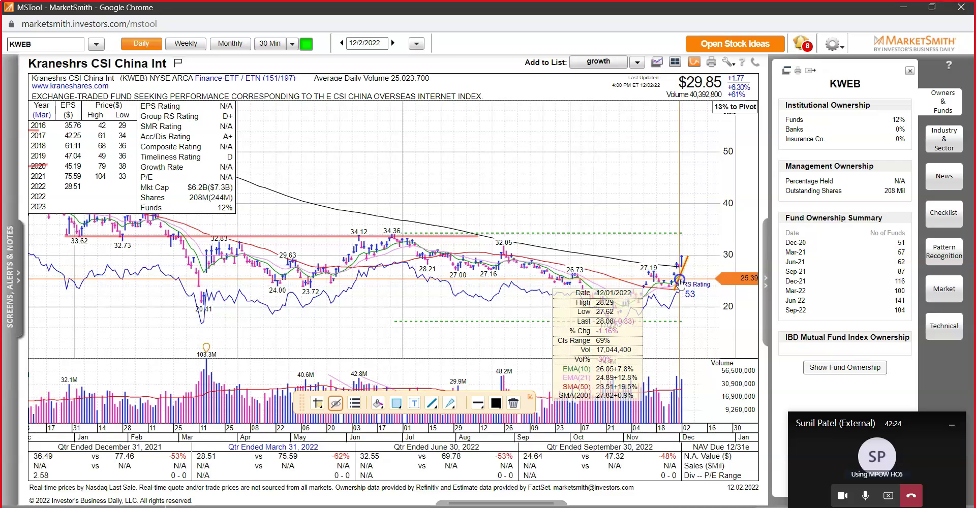
{"action": "left_click", "coordinate": [695, 87]}
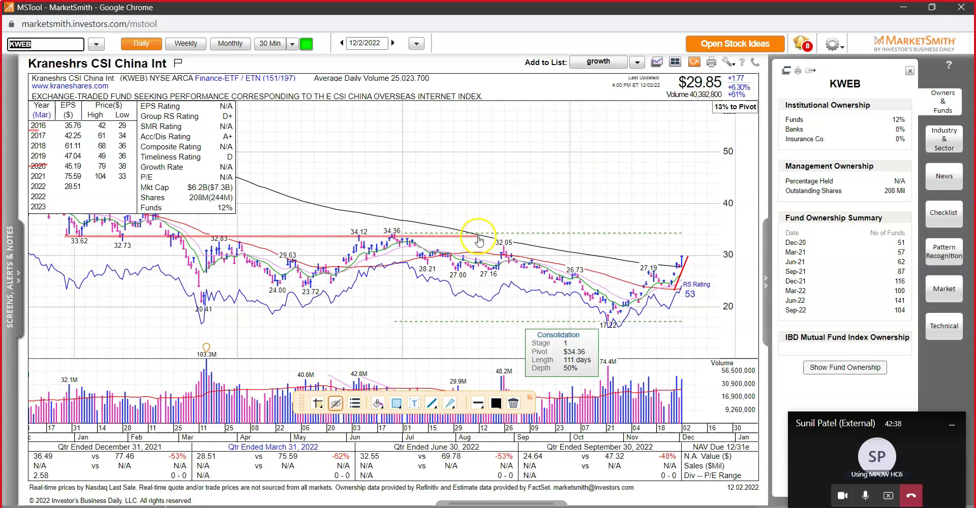
- Draw temporary lines along KWEB's declining 200-day moving average and upward from the latest price to about 40
{"action": "right_click", "coordinate": [677, 187]}
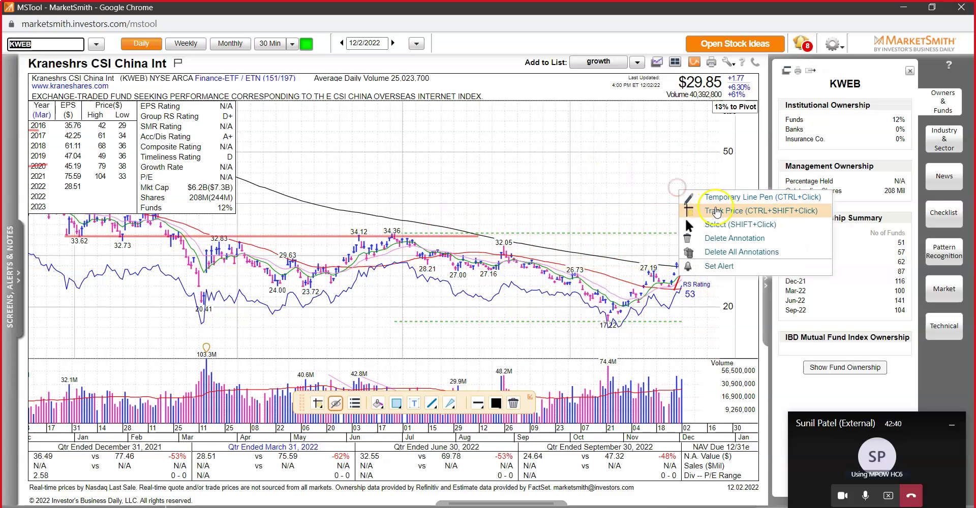
{"action": "left_click", "coordinate": [716, 199]}
{"action": "mouse_move", "coordinate": [568, 249]}
{"action": "left_mouse_down"}
{"action": "mouse_move", "coordinate": [703, 274]}
{"action": "mouse_move", "coordinate": [682, 273]}
{"action": "mouse_move", "coordinate": [745, 195]}
{"action": "left_mouse_up"}
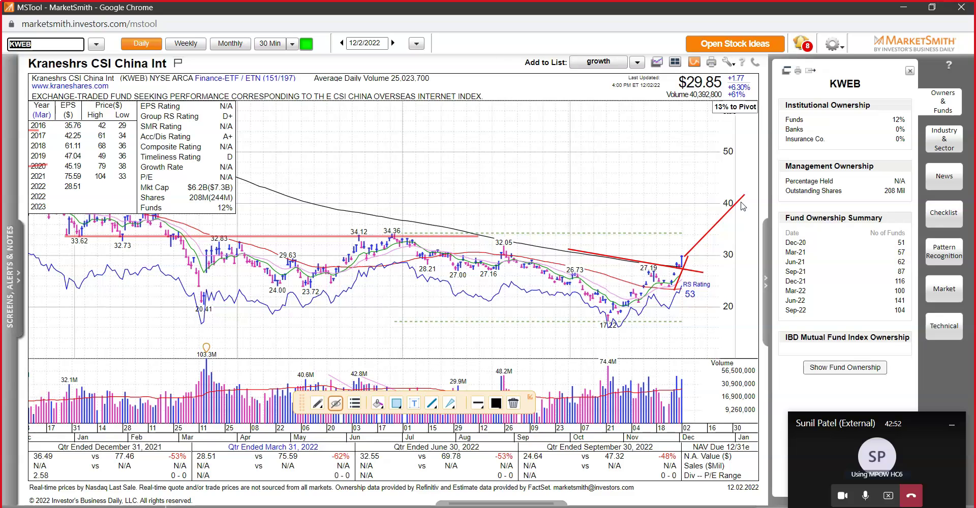
- Load the BABA chart and draw a short temporary rising line at the latest price plus a descending line along the long-term moving average
{"action": "type", "text": "BABA"}
{"action": "key", "text": "Return"}
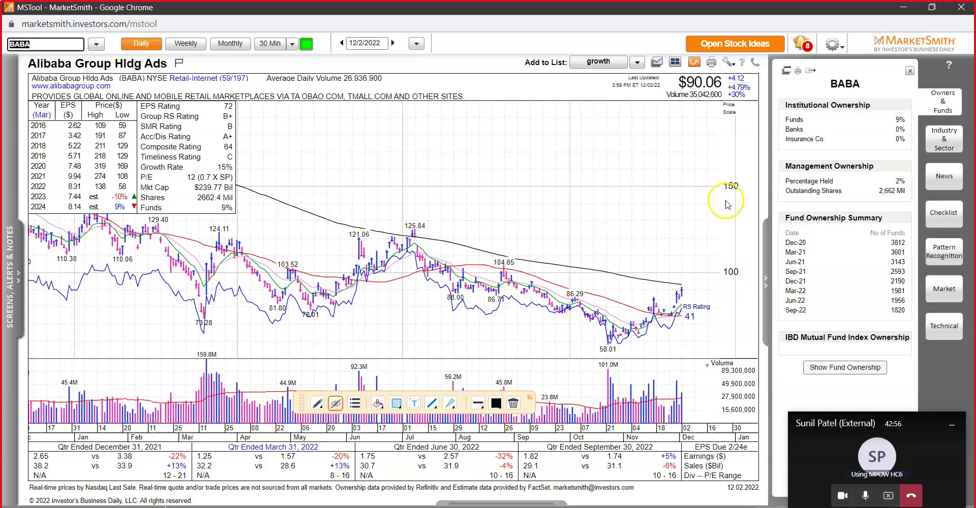
{"action": "left_click_drag", "start_coordinate": [676, 317], "coordinate": [686, 295]}
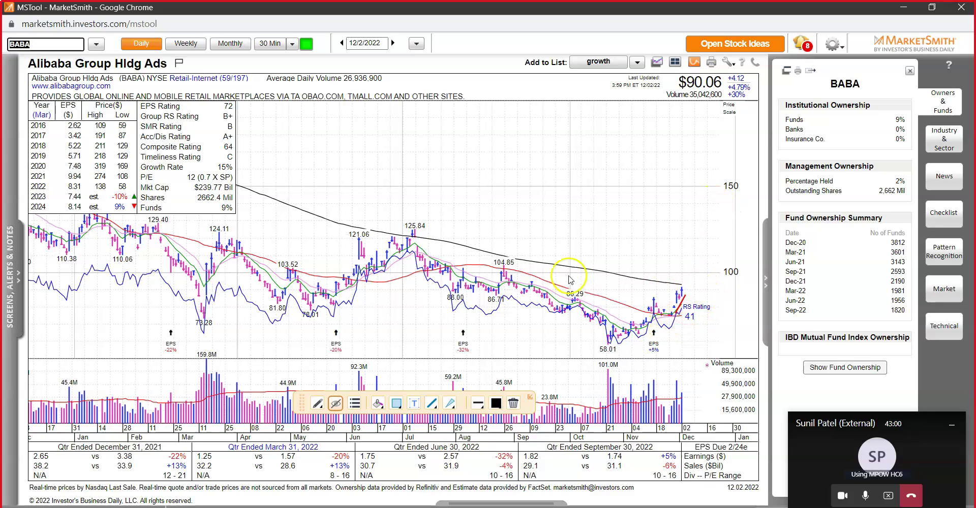
{"action": "left_click_drag", "start_coordinate": [608, 272], "coordinate": [661, 281]}
{"action": "left_click", "coordinate": [707, 292]}
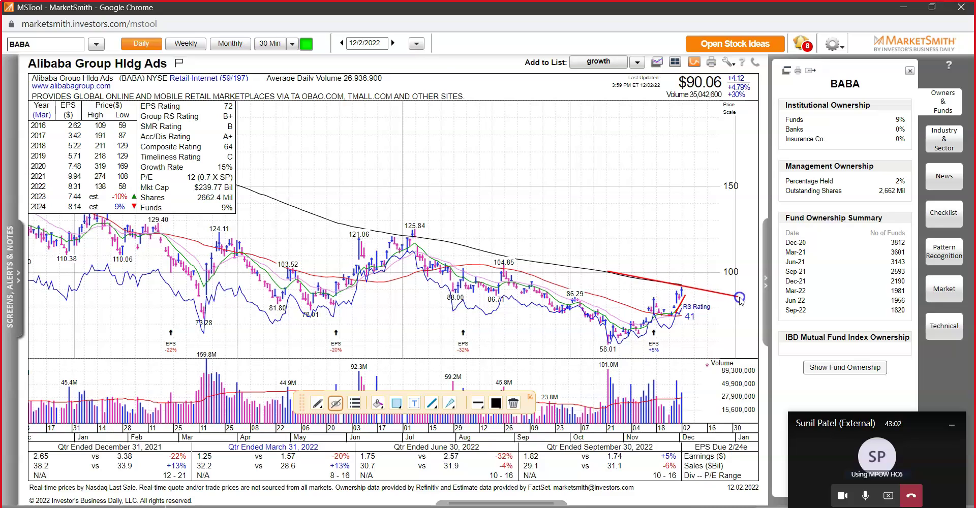
{"action": "left_click", "coordinate": [673, 313]}
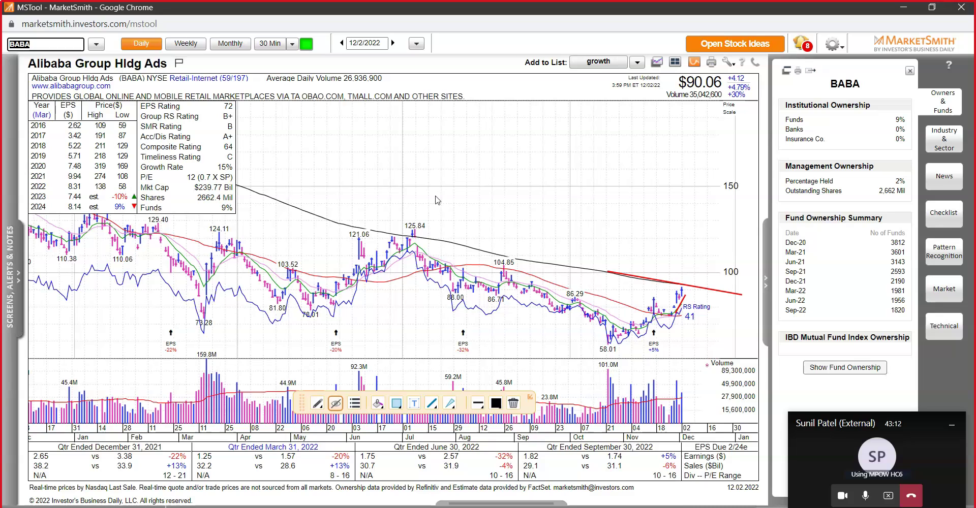
- Load the JD chart and draw temporary lines along the declining long-term moving average, plus short rising lines at the latest price
{"action": "key", "text": "Return"}
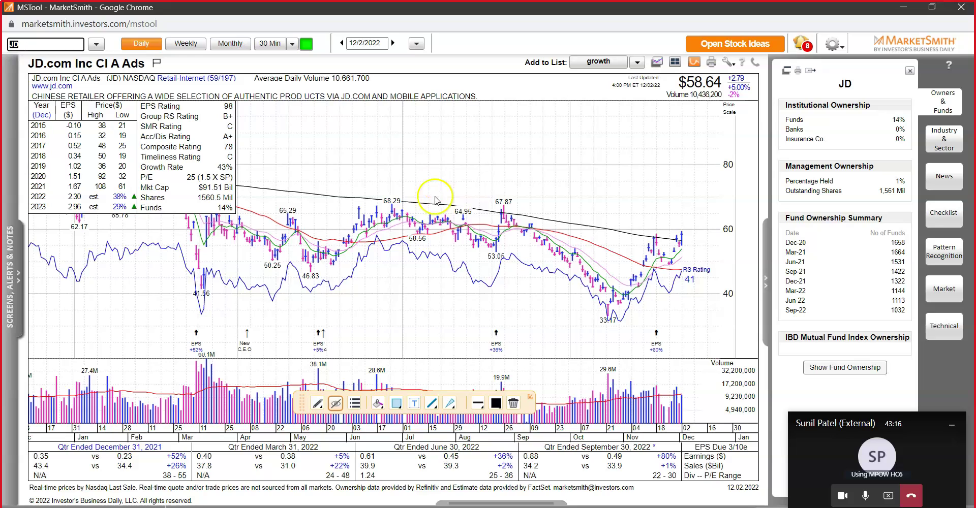
{"action": "left_click_drag", "start_coordinate": [676, 264], "coordinate": [687, 242]}
{"action": "left_click_drag", "start_coordinate": [515, 215], "coordinate": [737, 250]}
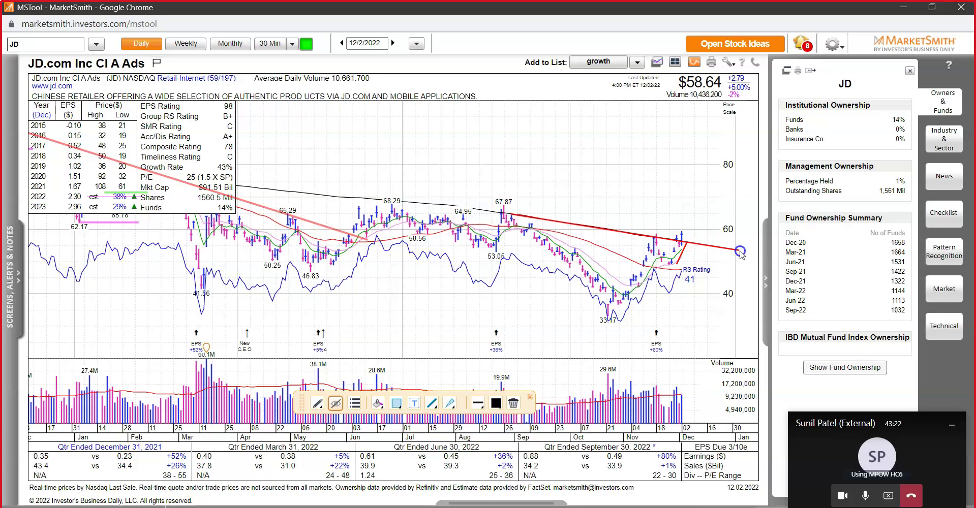
{"action": "left_click_drag", "start_coordinate": [685, 232], "coordinate": [691, 216]}
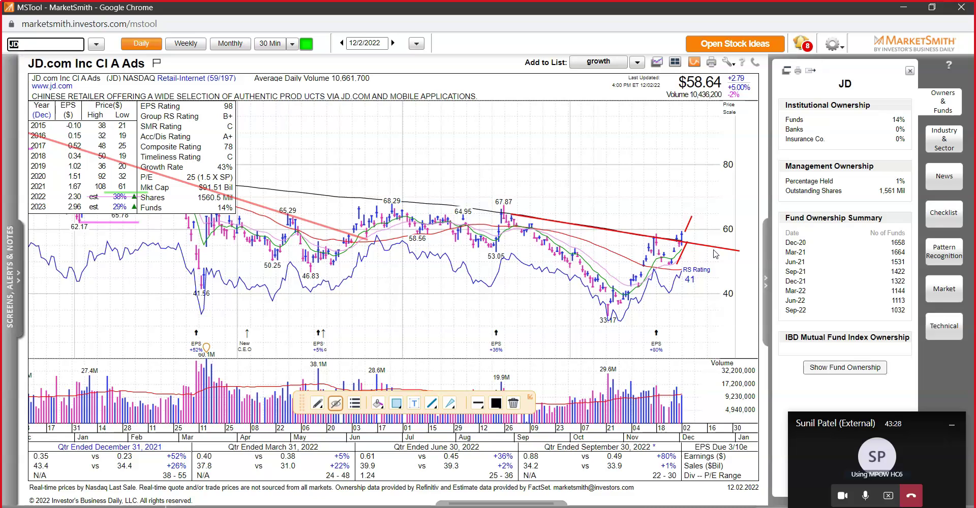
{"action": "left_click_drag", "start_coordinate": [279, 192], "coordinate": [536, 217]}
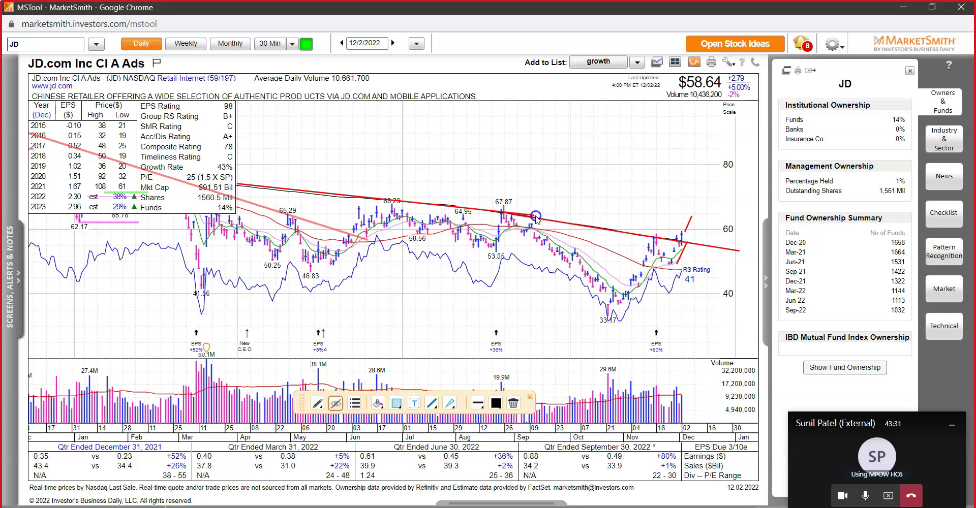
{"action": "left_click", "coordinate": [688, 246]}
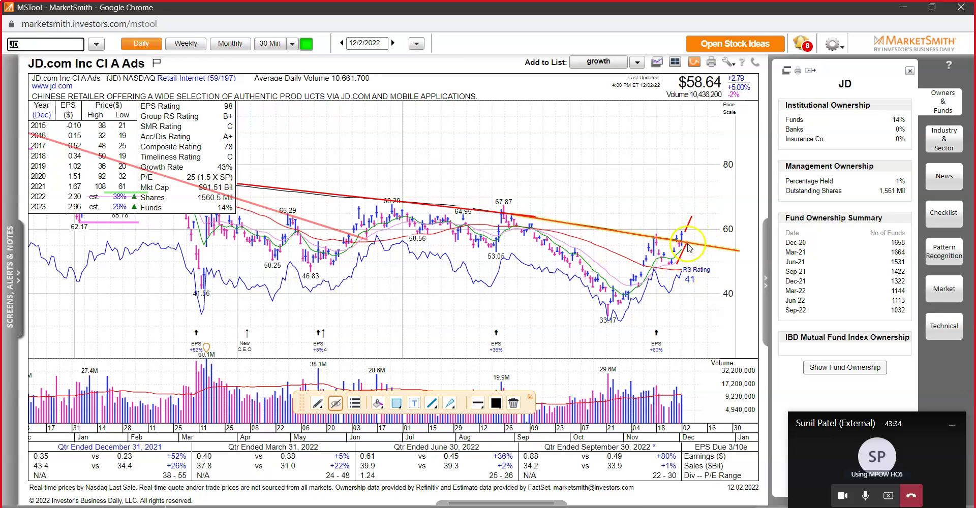
{"action": "mouse_move", "coordinate": [676, 266]}
{"action": "left_mouse_down"}
{"action": "mouse_move", "coordinate": [703, 224]}
{"action": "mouse_move", "coordinate": [683, 212]}
{"action": "left_mouse_up"}
{"action": "left_click", "coordinate": [624, 259]}
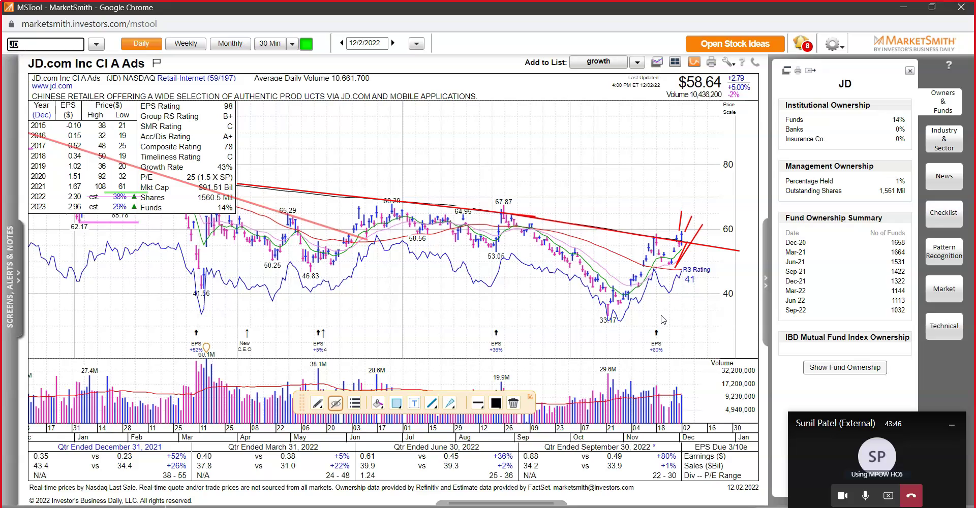
- Try to load charts for the symbols XW and AXCW, and look through the recent symbols
{"action": "type", "text": "XW"}
{"action": "key", "text": "Return"}
{"action": "type", "text": "AXCW"}
{"action": "key", "text": "Return"}
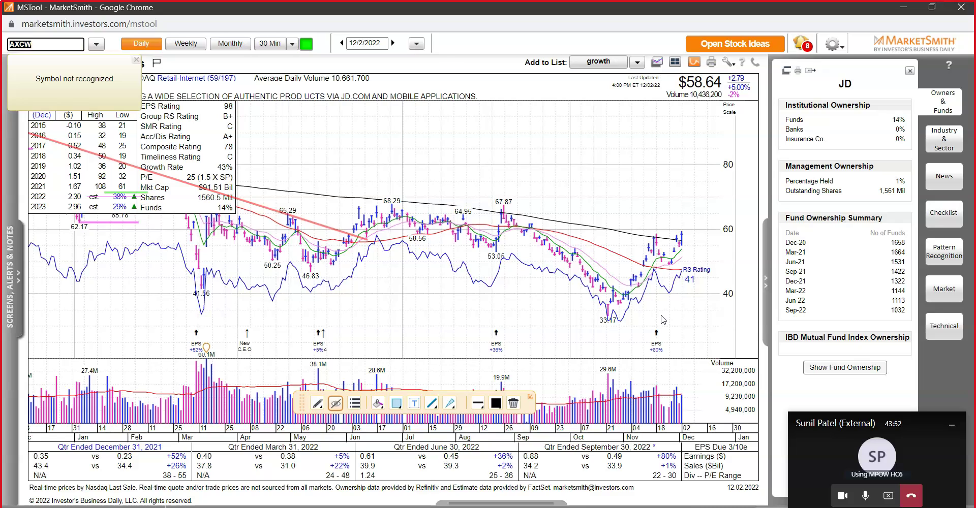
{"action": "left_click", "coordinate": [100, 45]}
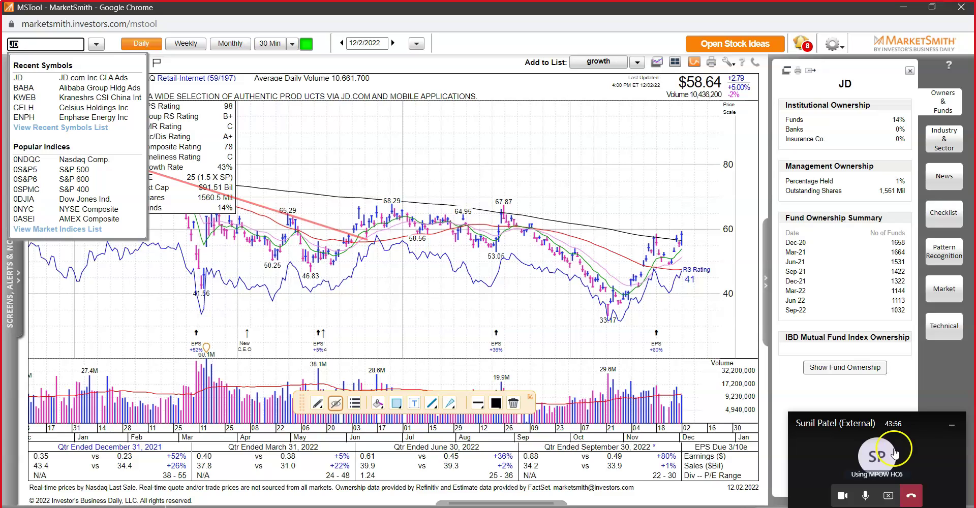
- Open the indices list, load the Ishares Msci Acwi Ex Us (ACWX) chart from it, and restore the chart to full height
{"action": "left_click_drag", "start_coordinate": [902, 428], "coordinate": [911, 386]}
{"action": "left_click", "coordinate": [683, 464]}
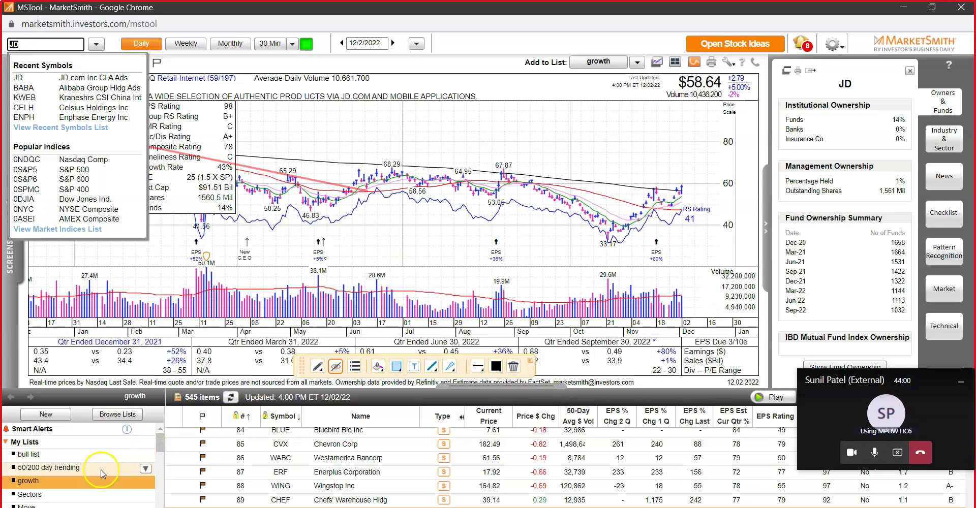
{"action": "scroll", "coordinate": [100, 473], "scroll_direction": "down", "scroll_amount": 5}
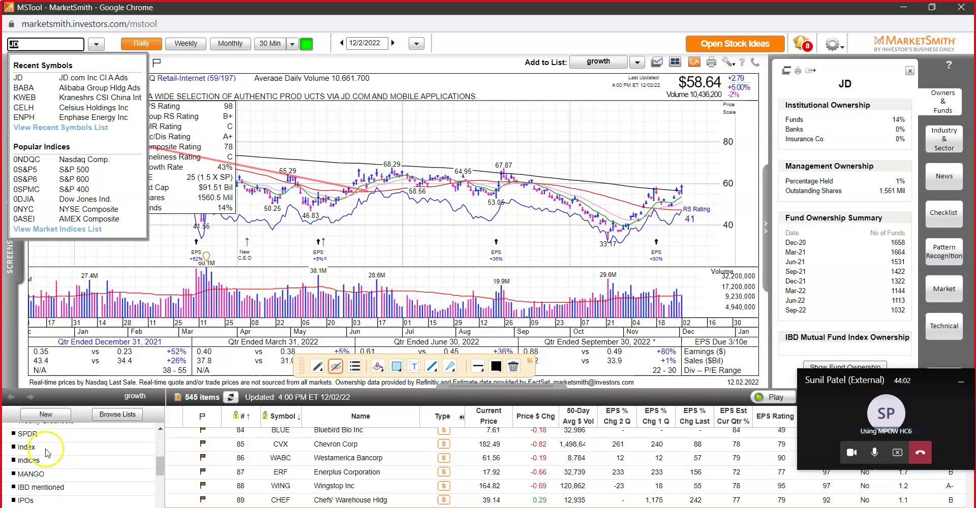
{"action": "double_click", "coordinate": [41, 462]}
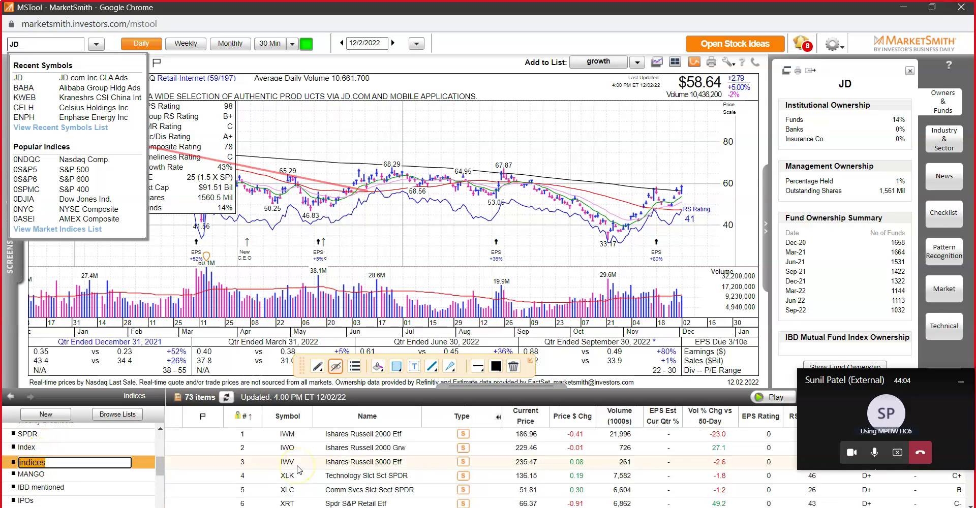
{"action": "scroll", "coordinate": [299, 470], "scroll_direction": "down", "scroll_amount": 20}
{"action": "left_click", "coordinate": [298, 469]}
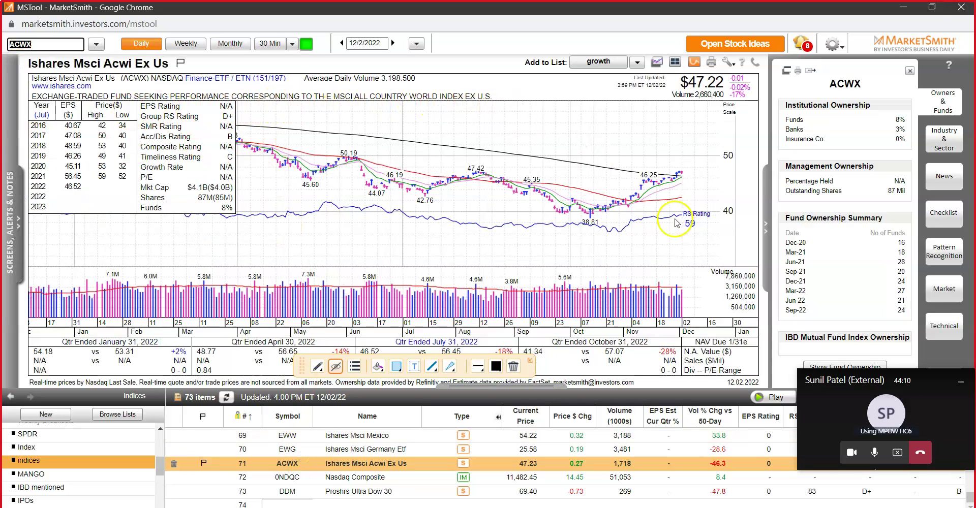
{"action": "left_click_drag", "start_coordinate": [909, 381], "coordinate": [917, 445]}
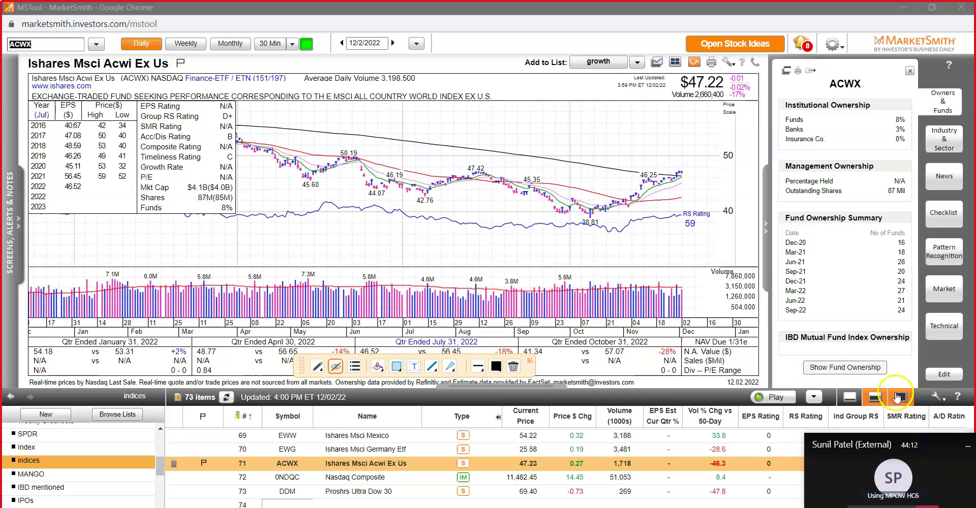
{"action": "left_click", "coordinate": [849, 396]}
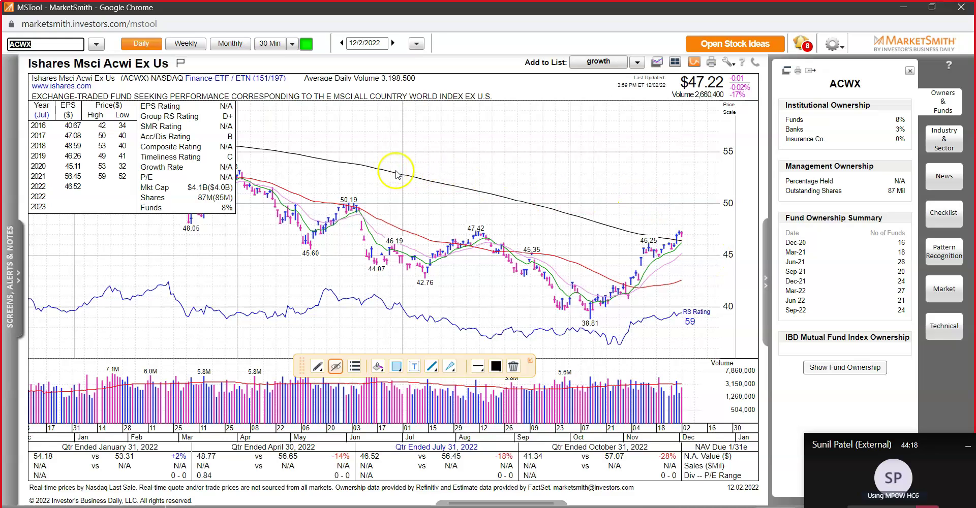
- Draw temporary lines marking ACWX's latest price, the level below it and the autumn uptrend, and underline "WORLD INDEX EX U.S." in the description
{"action": "mouse_move", "coordinate": [673, 235]}
{"action": "left_mouse_down"}
{"action": "mouse_move", "coordinate": [651, 216]}
{"action": "mouse_move", "coordinate": [658, 210]}
{"action": "left_mouse_up"}
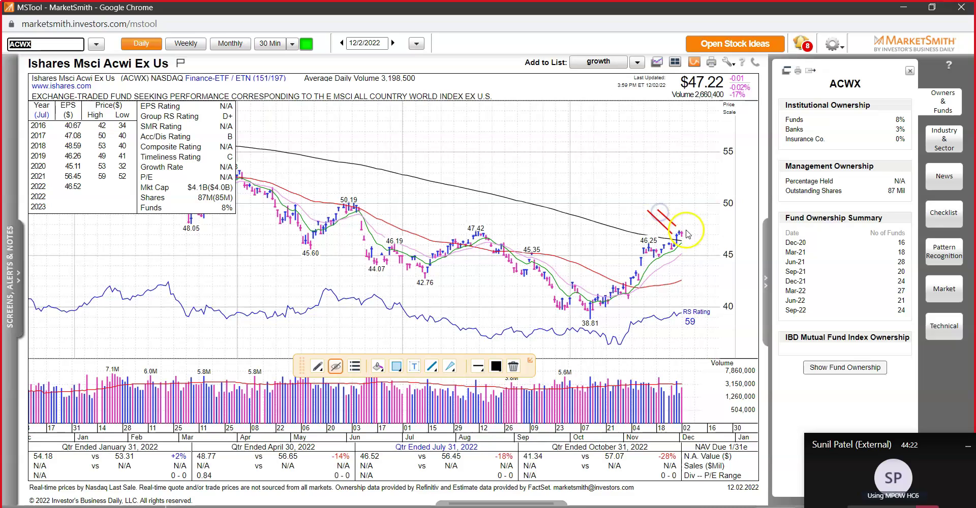
{"action": "left_click_drag", "start_coordinate": [681, 245], "coordinate": [742, 252]}
{"action": "left_click_drag", "start_coordinate": [605, 320], "coordinate": [685, 251]}
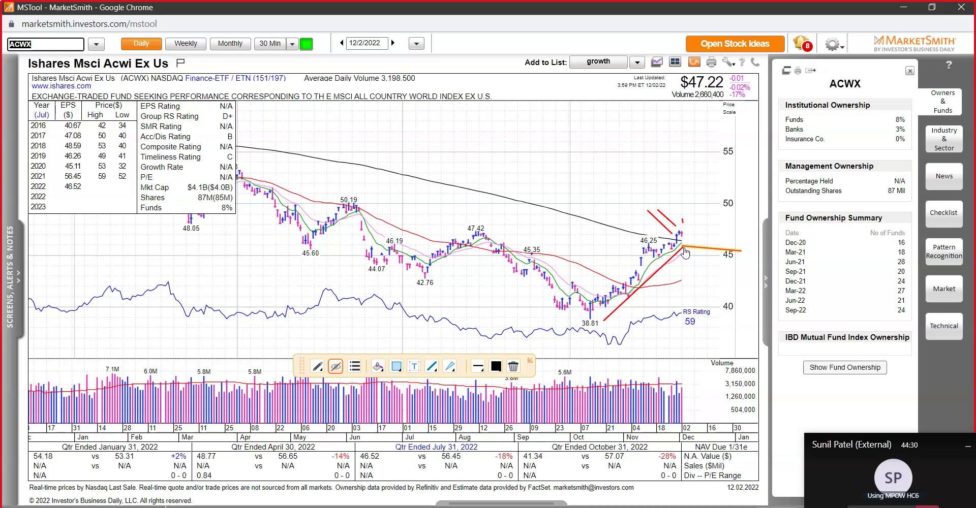
{"action": "left_click_drag", "start_coordinate": [416, 103], "coordinate": [472, 101]}
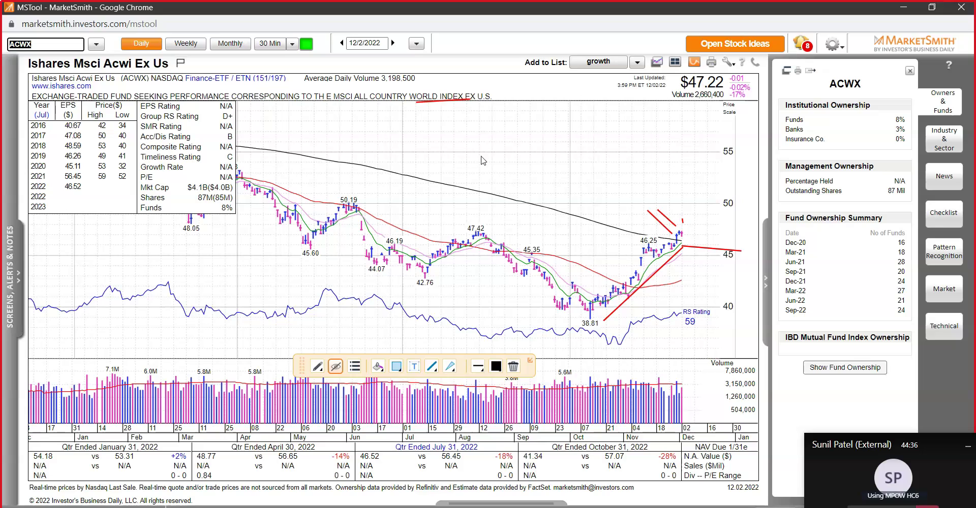
{"action": "left_click_drag", "start_coordinate": [475, 101], "coordinate": [487, 101]}
- Load the Ishares Msci Mexico (EWW) chart from the indices list and restore the chart to full height
{"action": "left_click_drag", "start_coordinate": [885, 448], "coordinate": [870, 385]}
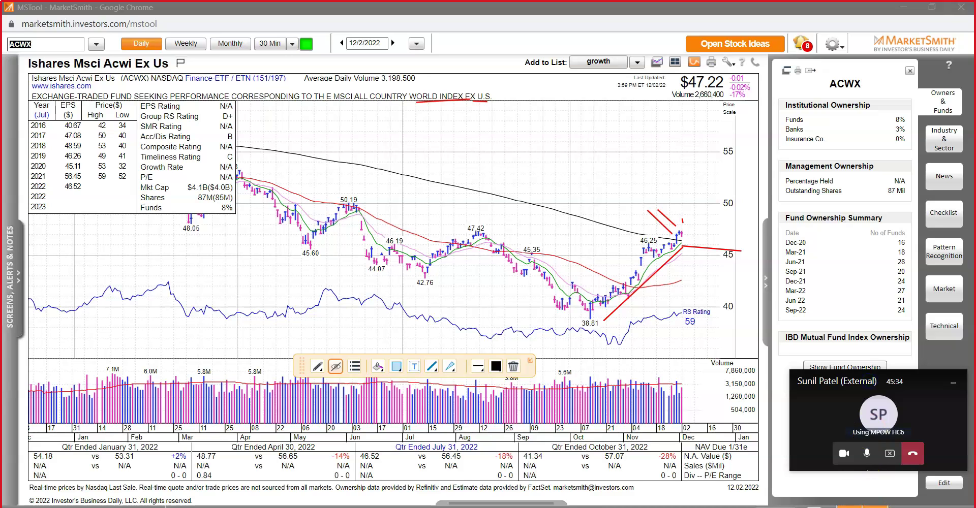
{"action": "left_click", "coordinate": [500, 503]}
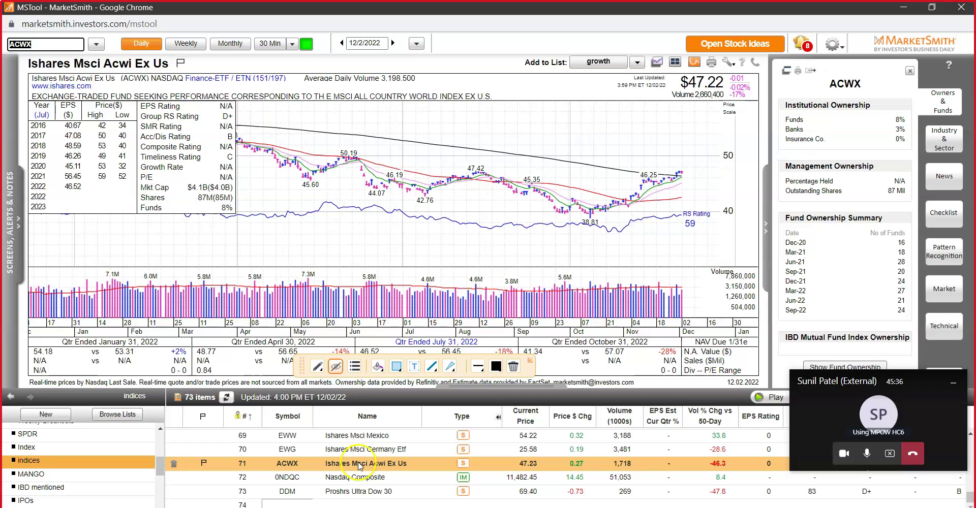
{"action": "scroll", "coordinate": [371, 482], "scroll_direction": "up", "scroll_amount": 2}
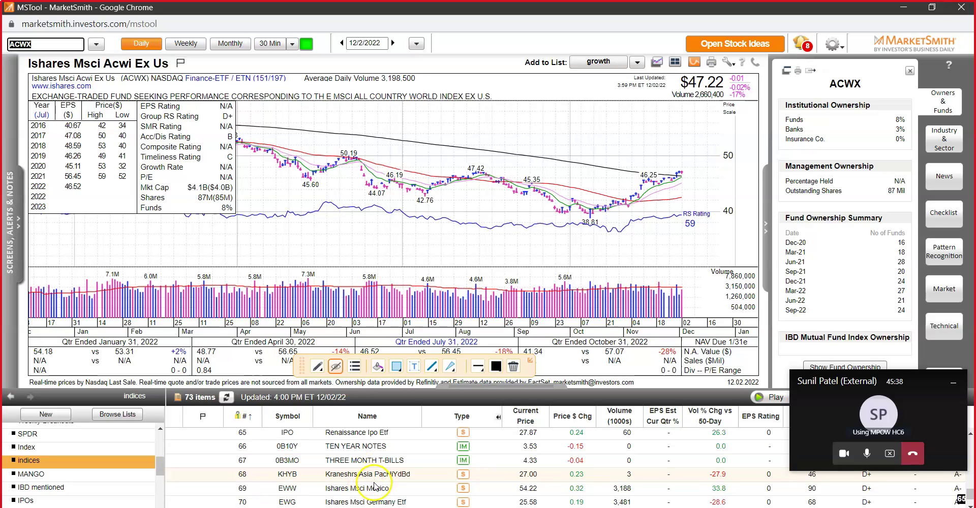
{"action": "left_click", "coordinate": [374, 488]}
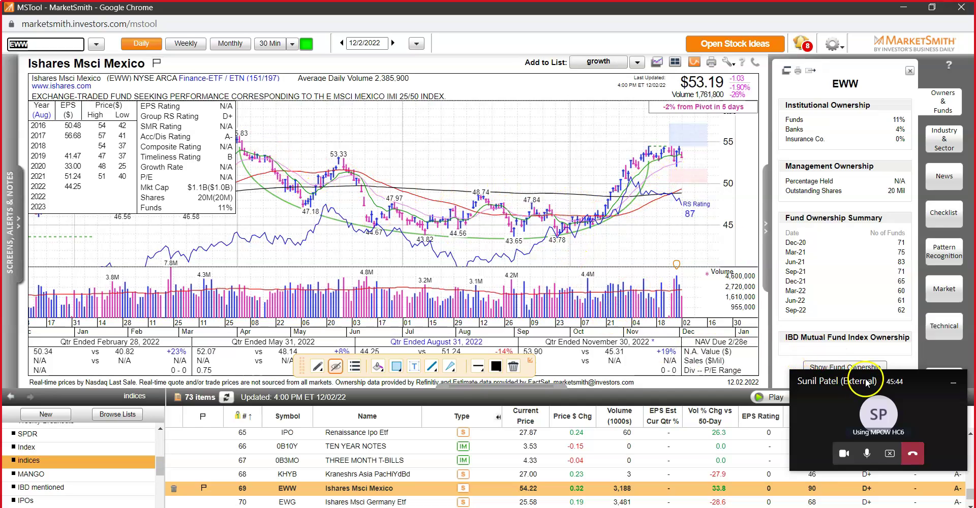
{"action": "left_click_drag", "start_coordinate": [867, 382], "coordinate": [869, 434]}
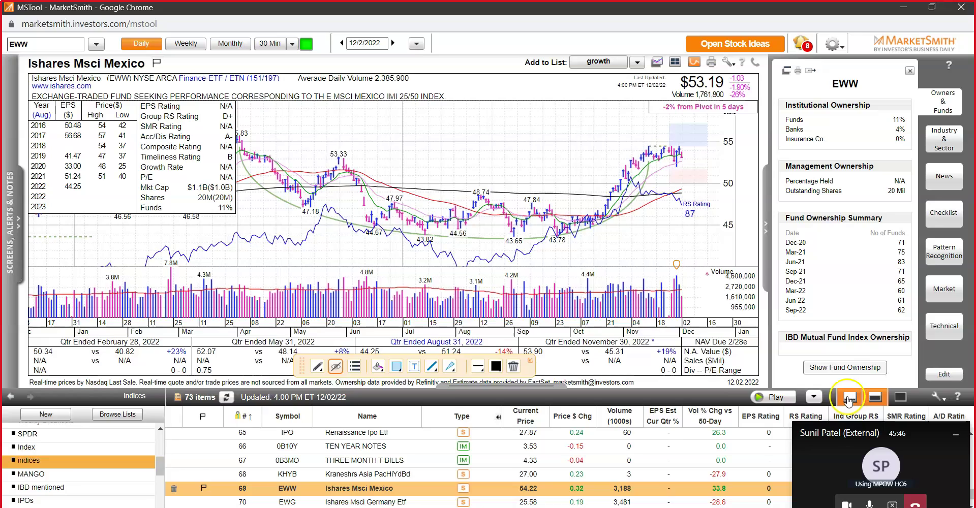
{"action": "left_click", "coordinate": [848, 400]}
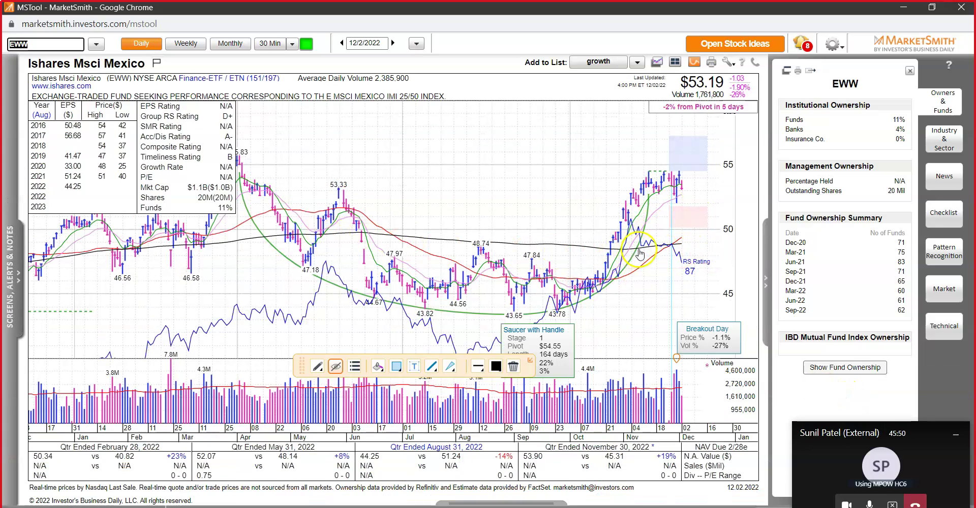
- Draw temporary lines on the EWW chart along the long-term moving average, under the November pullback lows, and steeply upward from the latest price
{"action": "left_click_drag", "start_coordinate": [612, 248], "coordinate": [714, 247]}
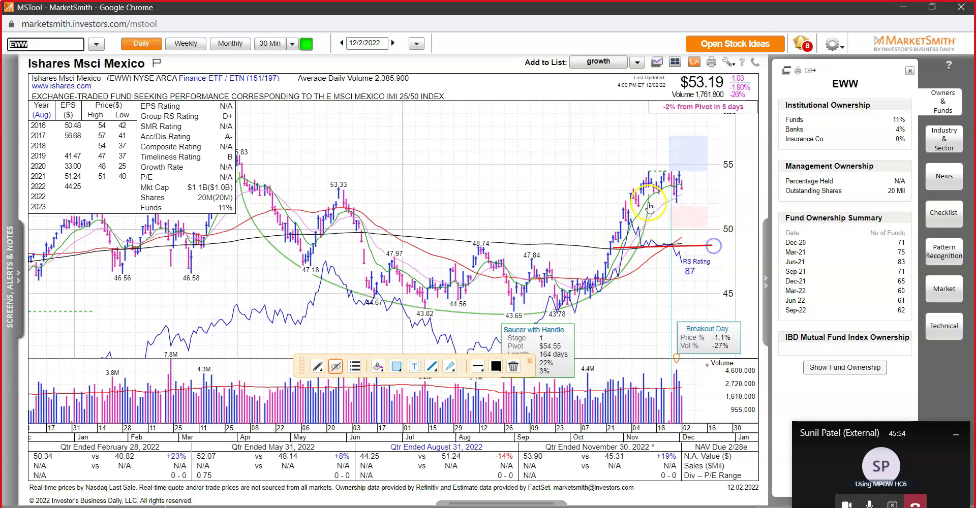
{"action": "left_click_drag", "start_coordinate": [643, 191], "coordinate": [680, 206]}
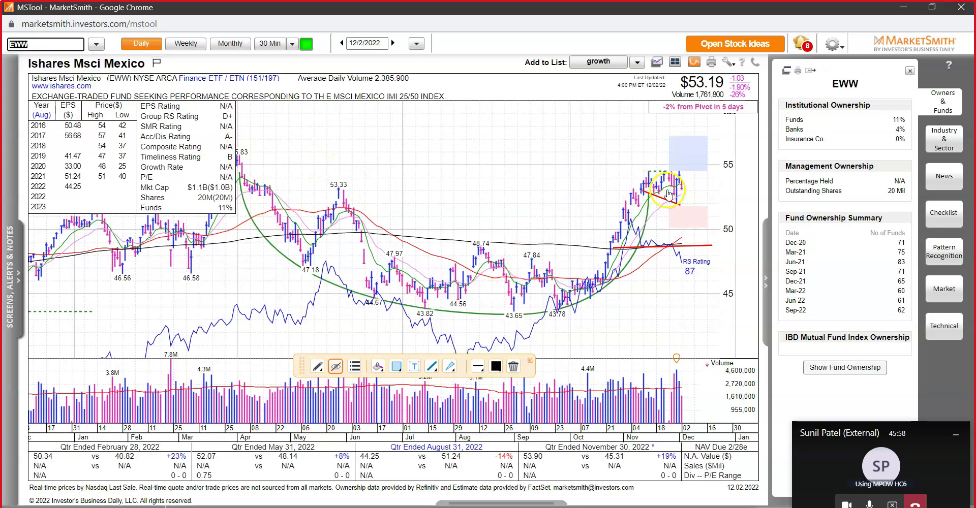
{"action": "left_click_drag", "start_coordinate": [686, 192], "coordinate": [721, 123]}
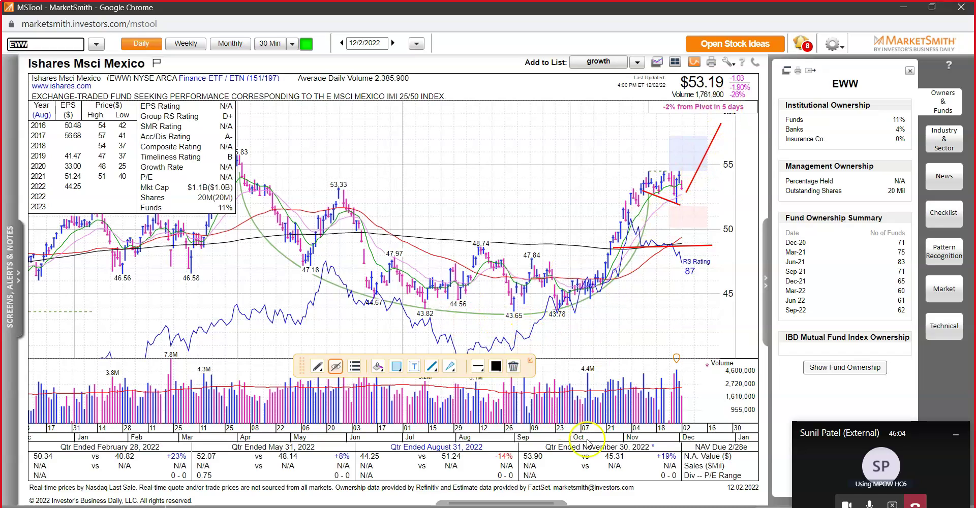
- Load the Ishares Msci Germany Etf (EWG) chart from the indices list at full height and draw a temporary rising line under its autumn uptrend
{"action": "left_click", "coordinate": [862, 439]}
{"action": "left_click_drag", "start_coordinate": [501, 503], "coordinate": [518, 391]}
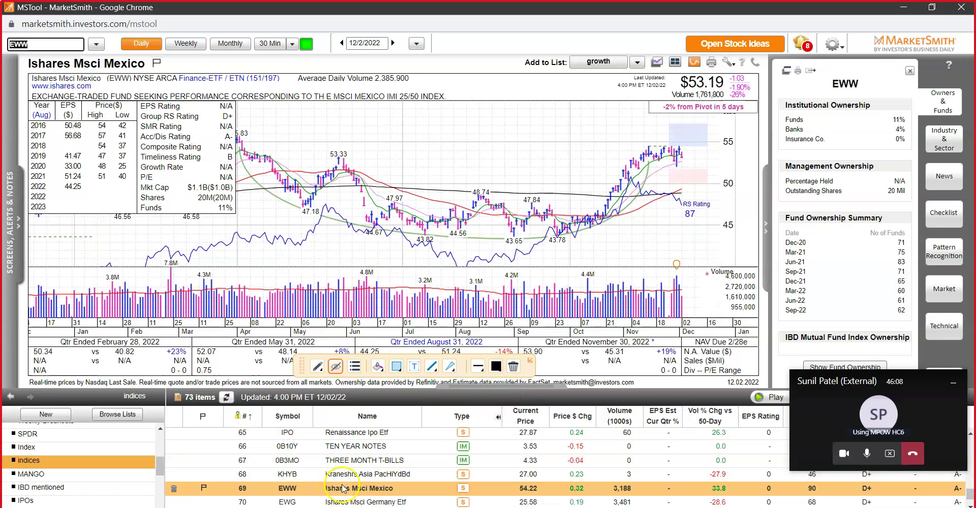
{"action": "left_click", "coordinate": [365, 502]}
{"action": "left_click_drag", "start_coordinate": [824, 403], "coordinate": [819, 460]}
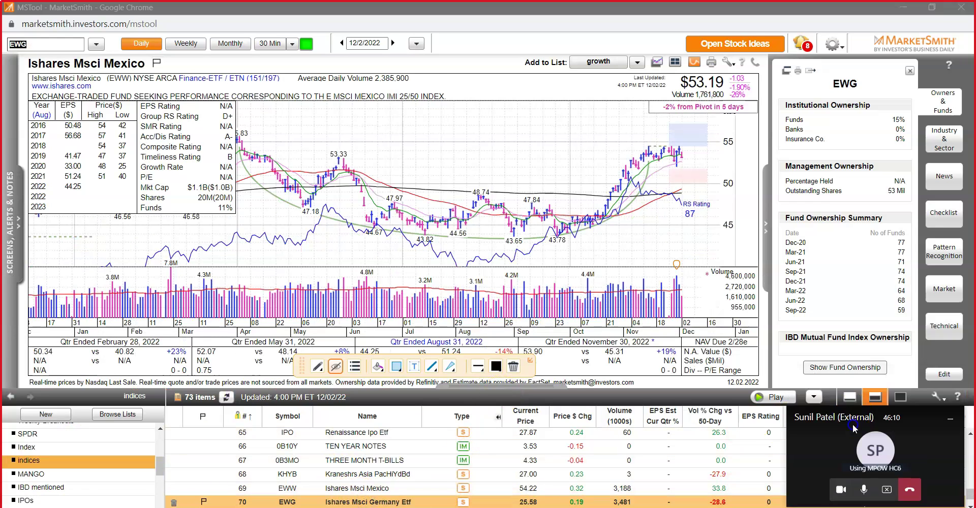
{"action": "left_click", "coordinate": [689, 360]}
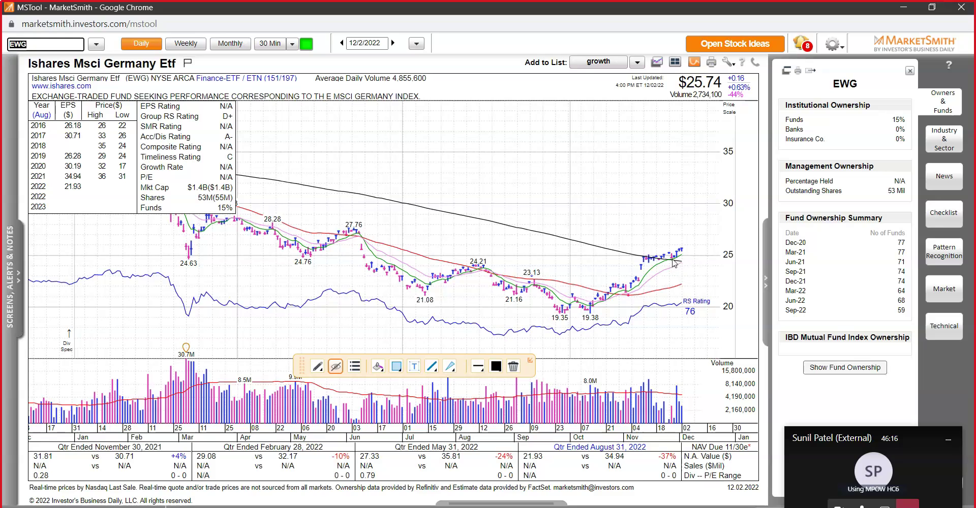
{"action": "mouse_move", "coordinate": [613, 317]}
{"action": "left_mouse_down"}
{"action": "mouse_move", "coordinate": [706, 276]}
{"action": "mouse_move", "coordinate": [702, 252]}
{"action": "left_mouse_up"}
{"action": "left_click", "coordinate": [701, 248]}
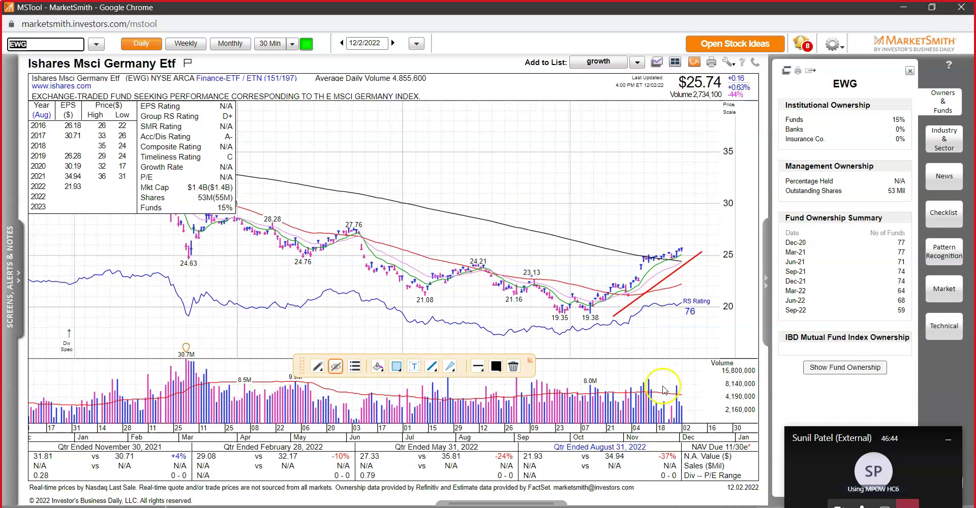
- Look through the end of the indices list for further international ETFs, and return the chart to full height
{"action": "left_click", "coordinate": [846, 477]}
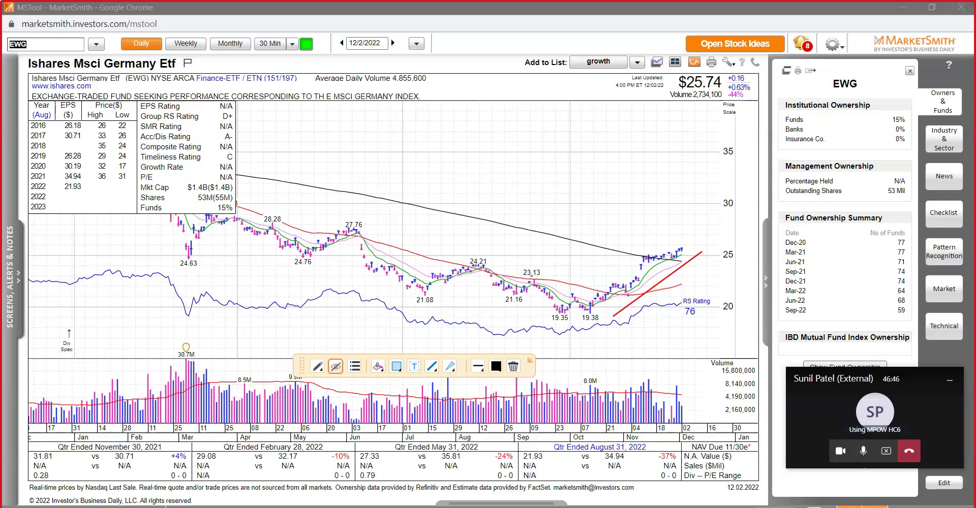
{"action": "left_click", "coordinate": [501, 503]}
{"action": "scroll", "coordinate": [372, 496], "scroll_direction": "down", "scroll_amount": 2}
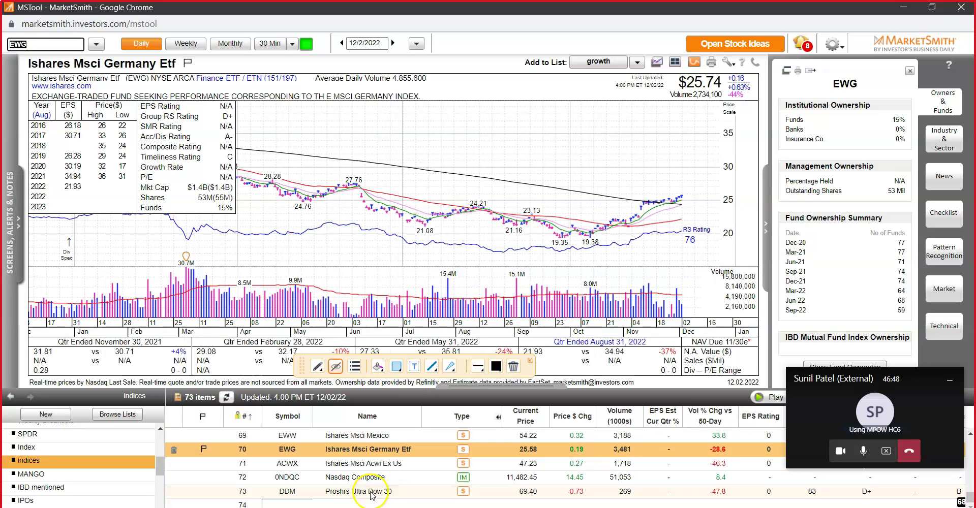
{"action": "scroll", "coordinate": [369, 491], "scroll_direction": "up", "scroll_amount": 2}
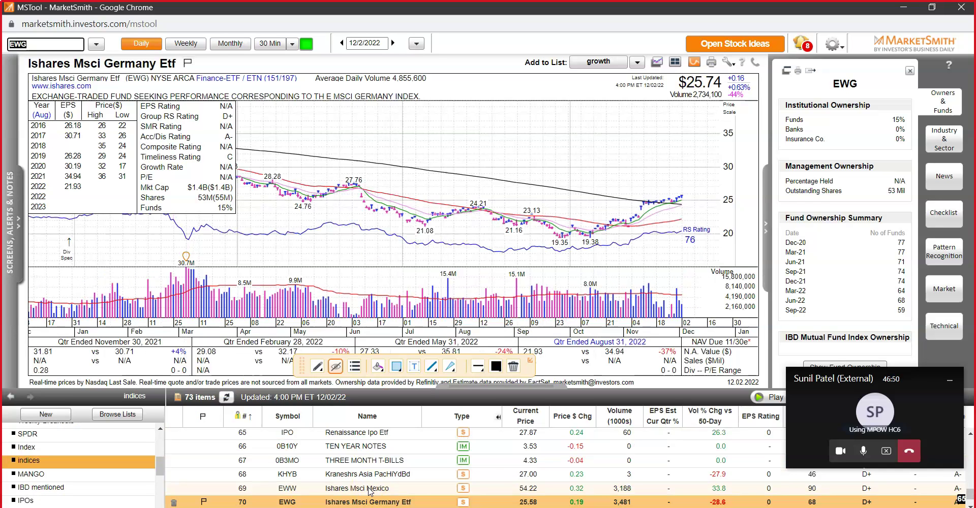
{"action": "scroll", "coordinate": [370, 492], "scroll_direction": "down", "scroll_amount": 2}
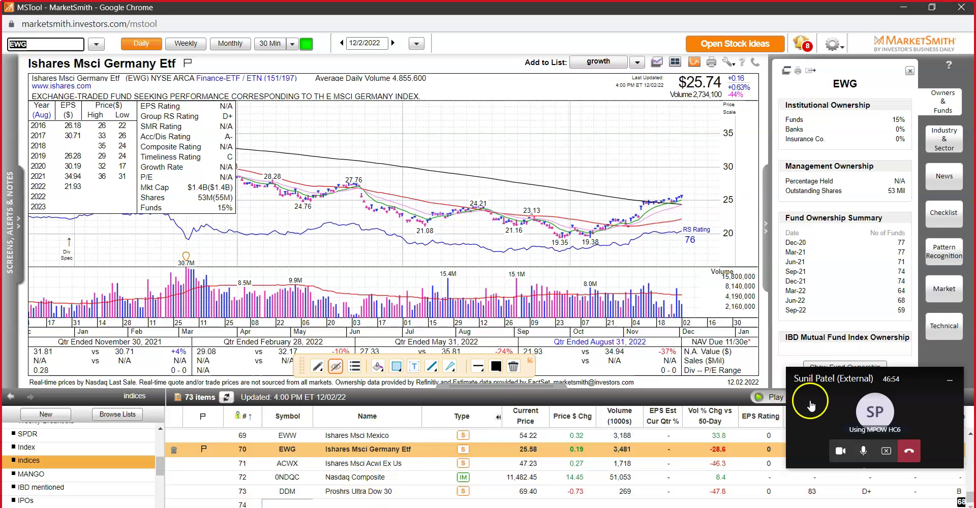
{"action": "left_click", "coordinate": [865, 405]}
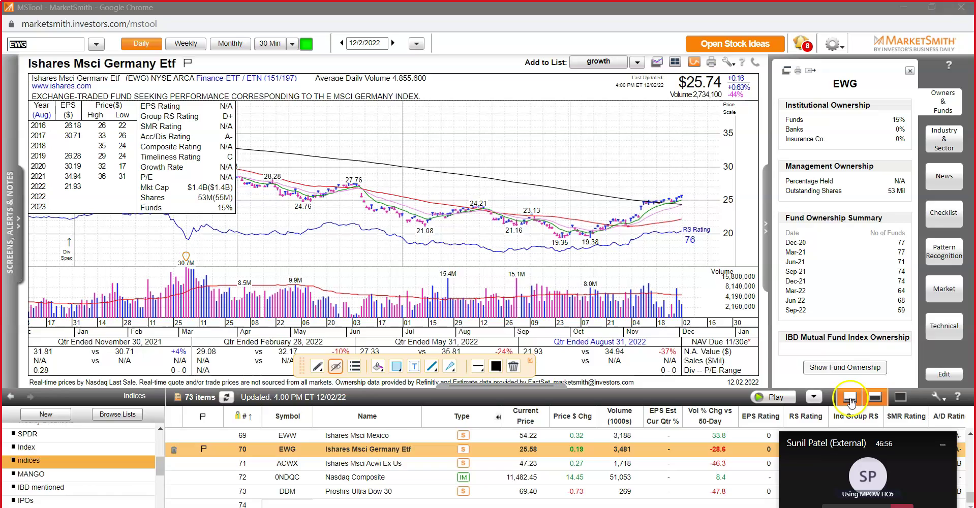
{"action": "left_click", "coordinate": [866, 404]}
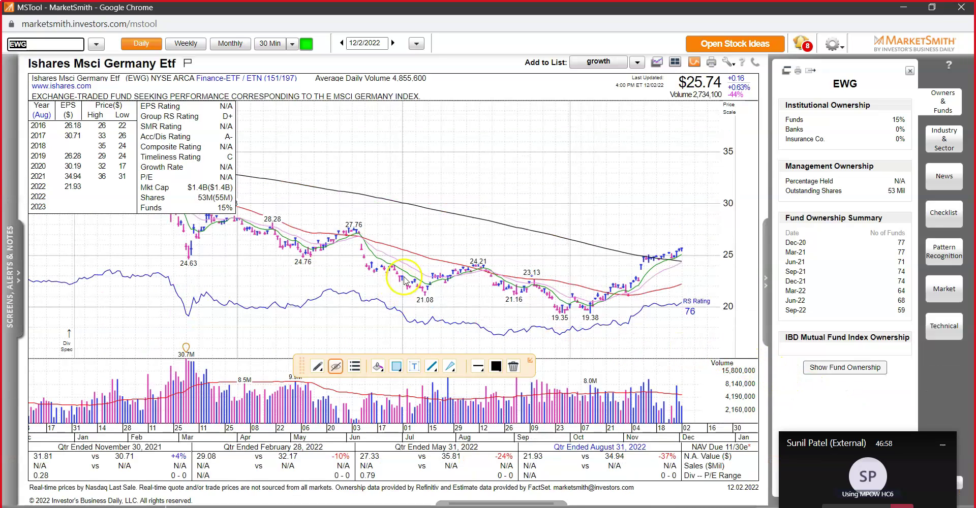
- Search the symbols for BRAZIL and load Brazil Adr (0ABRA), and search for INDIA and load India Fund Inc (IFN)
{"action": "type", "text": "BRAZIL"}
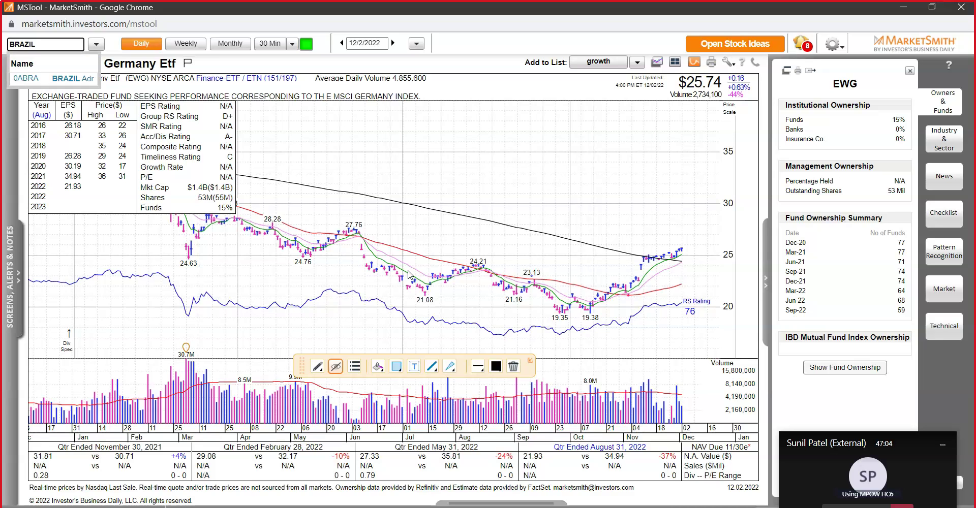
{"action": "left_click", "coordinate": [51, 78]}
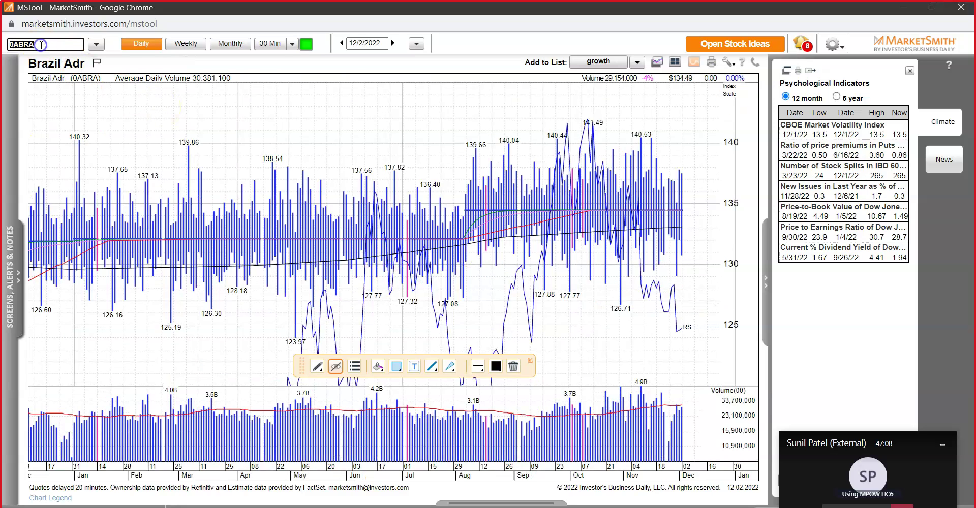
{"action": "type", "text": "INDIA"}
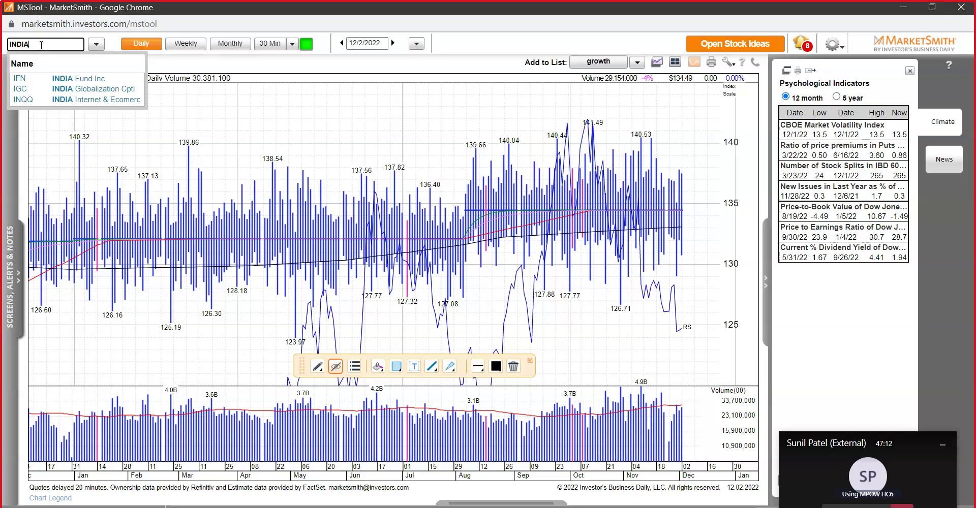
{"action": "key", "text": "Down"}
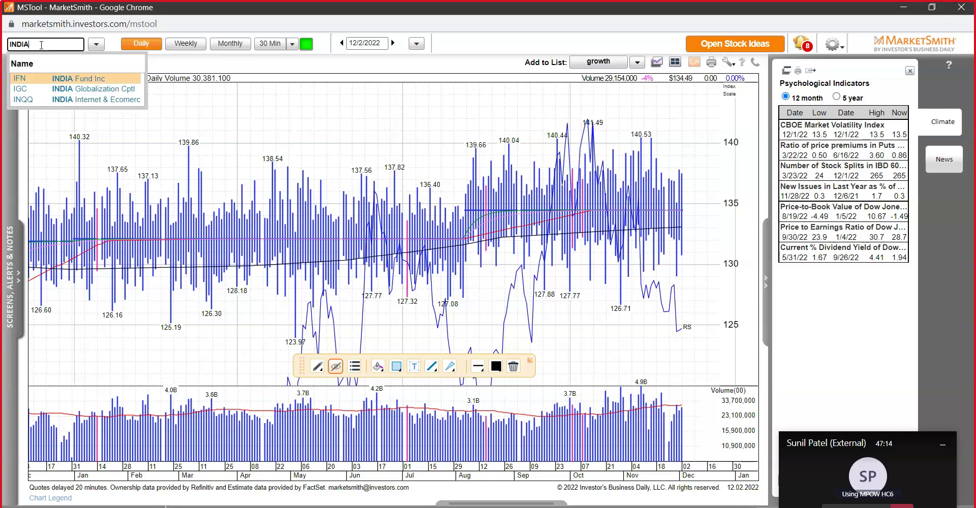
{"action": "key", "text": "Return"}
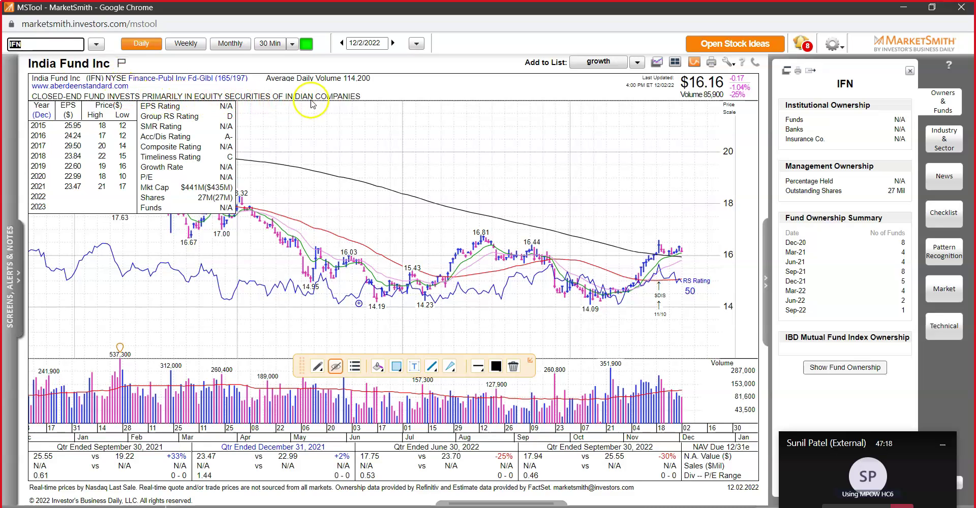
- Draw temporary lines on the IFN chart along the declining long-term moving average and rising from the latest prices
{"action": "left_click_drag", "start_coordinate": [661, 257], "coordinate": [705, 263]}
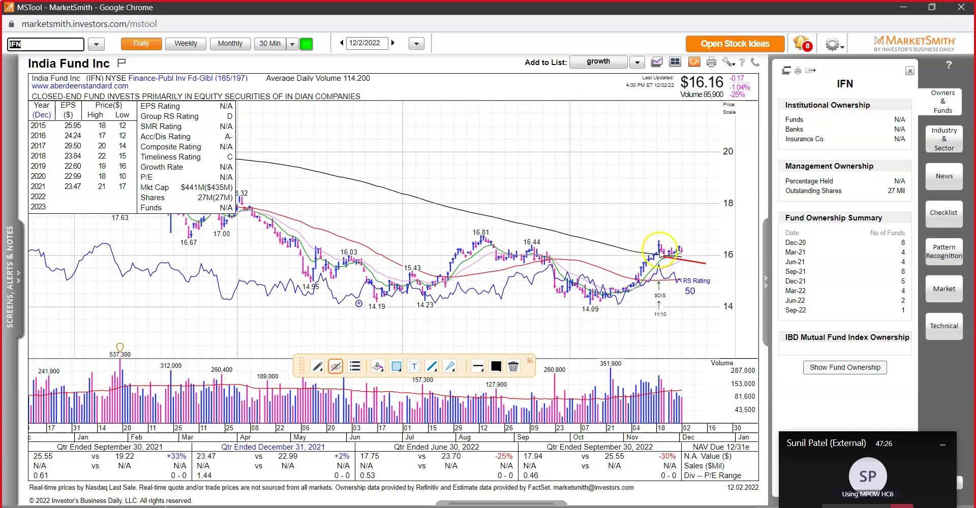
{"action": "left_click_drag", "start_coordinate": [666, 254], "coordinate": [741, 238]}
{"action": "left_click_drag", "start_coordinate": [665, 257], "coordinate": [684, 250]}
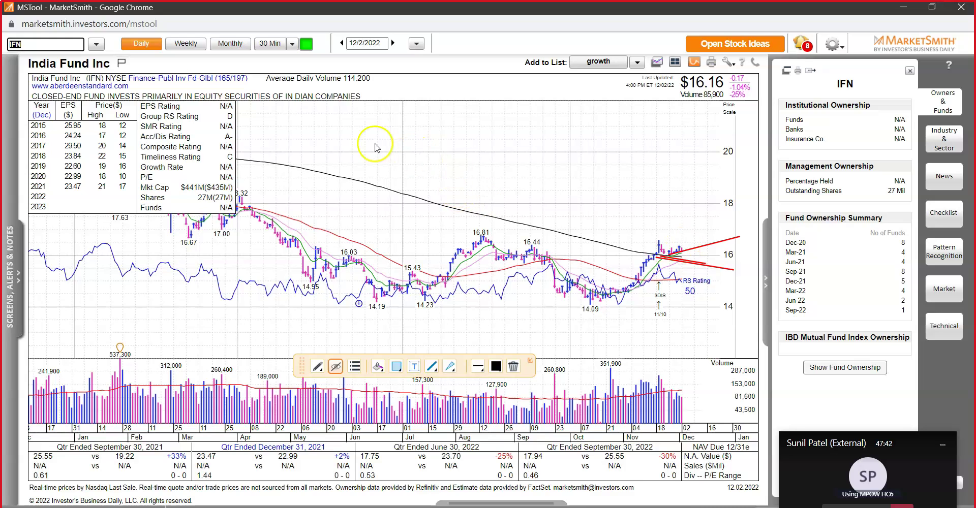
- Load the S&P 500 index chart and draw temporary lines projecting the latest price upward and extending the 4325.28 August high across to December
{"action": "left_click", "coordinate": [96, 44]}
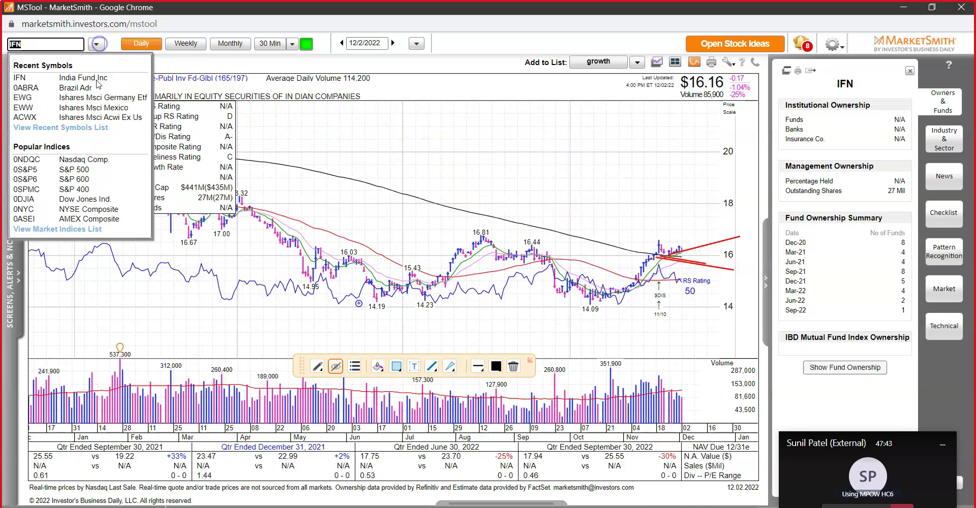
{"action": "left_click", "coordinate": [90, 170]}
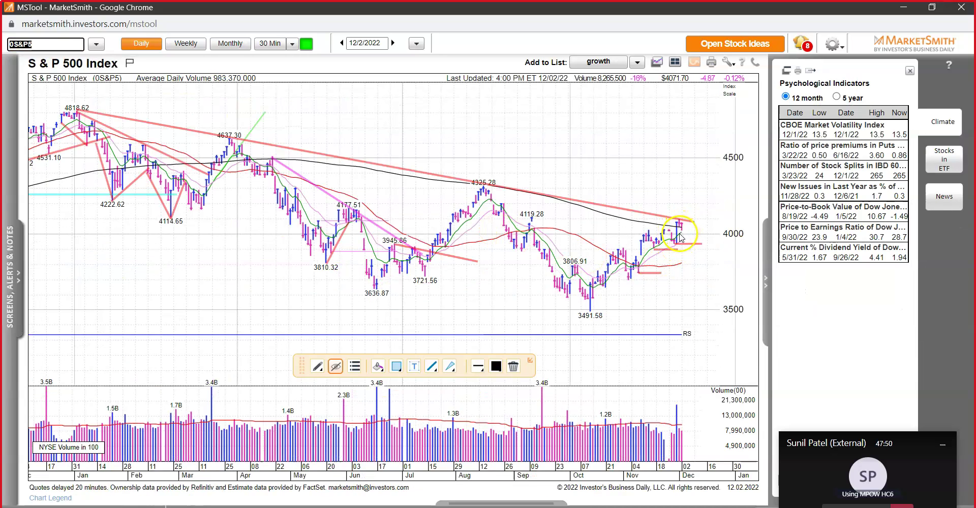
{"action": "left_click_drag", "start_coordinate": [679, 235], "coordinate": [733, 183]}
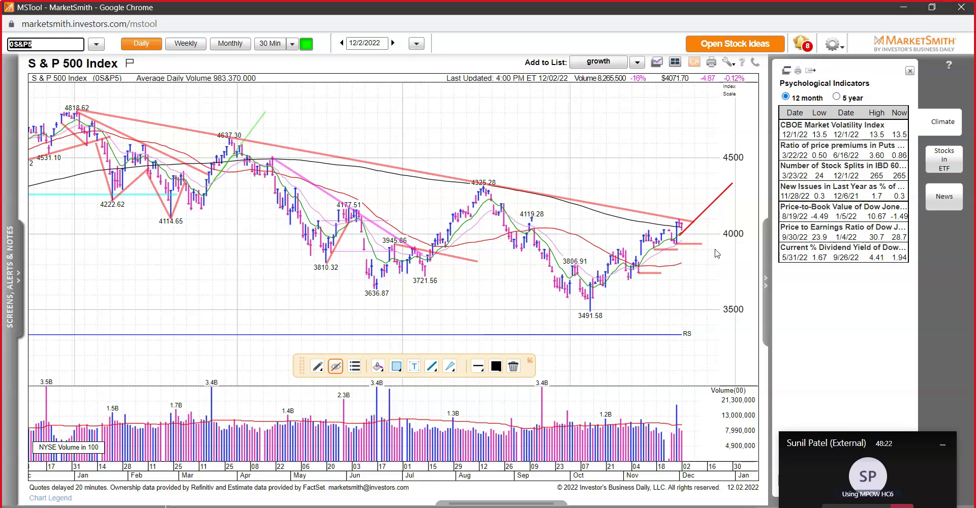
{"action": "left_click", "coordinate": [488, 186]}
{"action": "left_click_drag", "start_coordinate": [488, 185], "coordinate": [731, 192]}
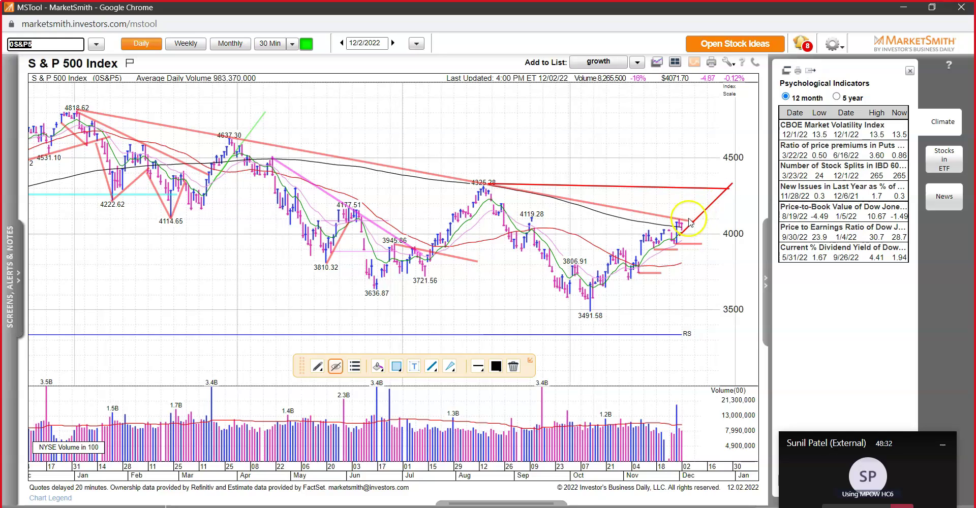
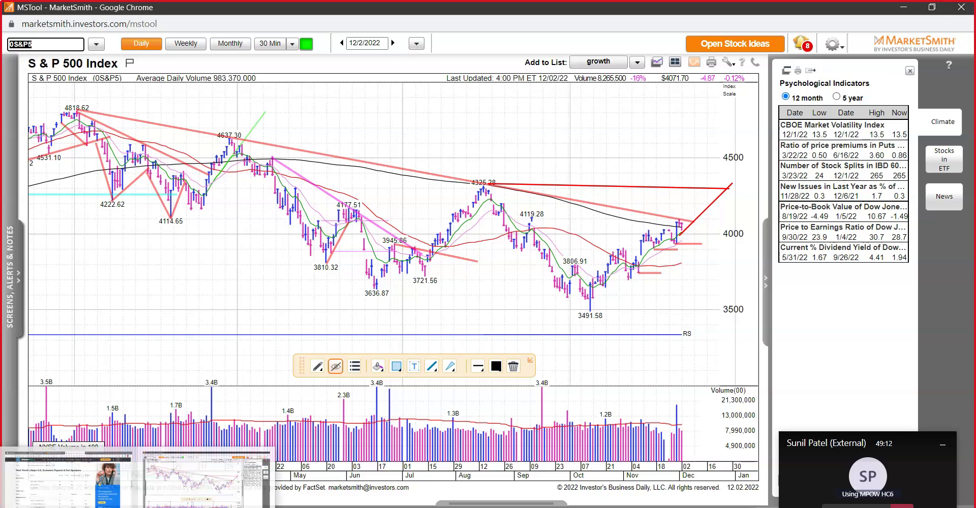
- Copy the top-ranked stock symbol FUTU from the Technical Report workbook in Excel and load its chart in MarketSmith
{"action": "key", "text": "alt+Tab"}
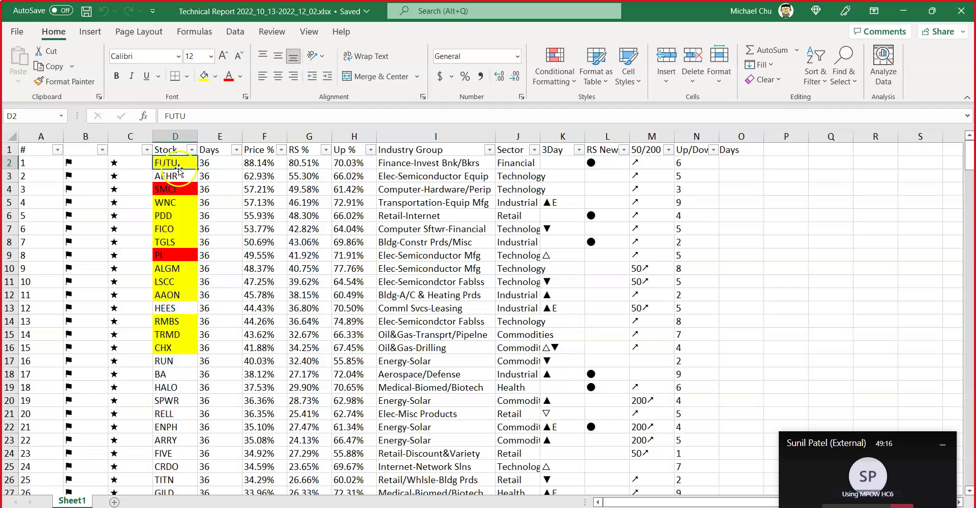
{"action": "key", "text": "ctrl+c"}
{"action": "left_click", "coordinate": [402, 163]}
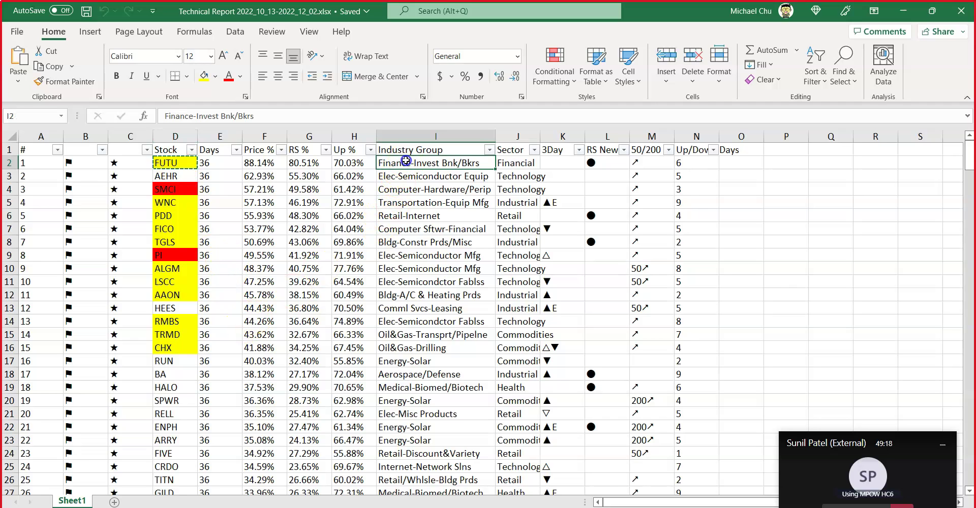
{"action": "key", "text": "alt+Tab"}
{"action": "key", "text": "ctrl+v"}
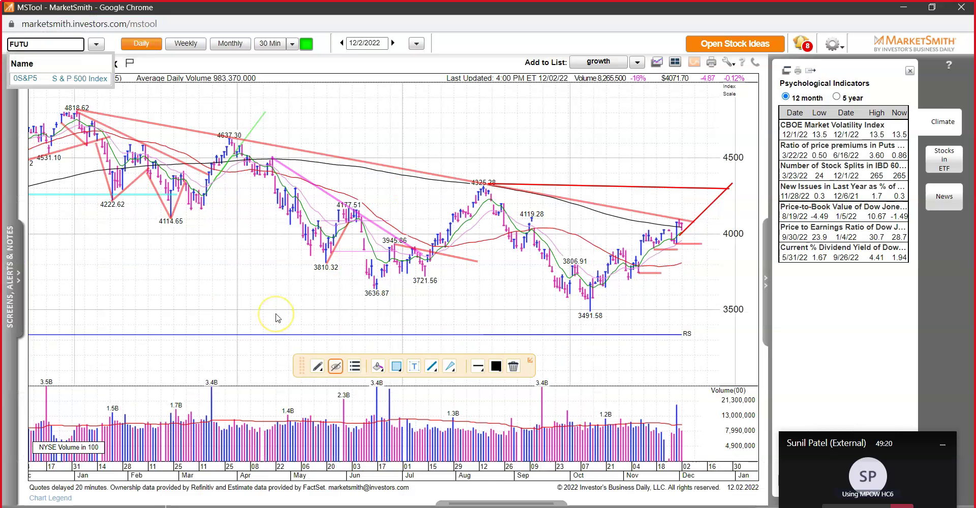
{"action": "key", "text": "Return"}
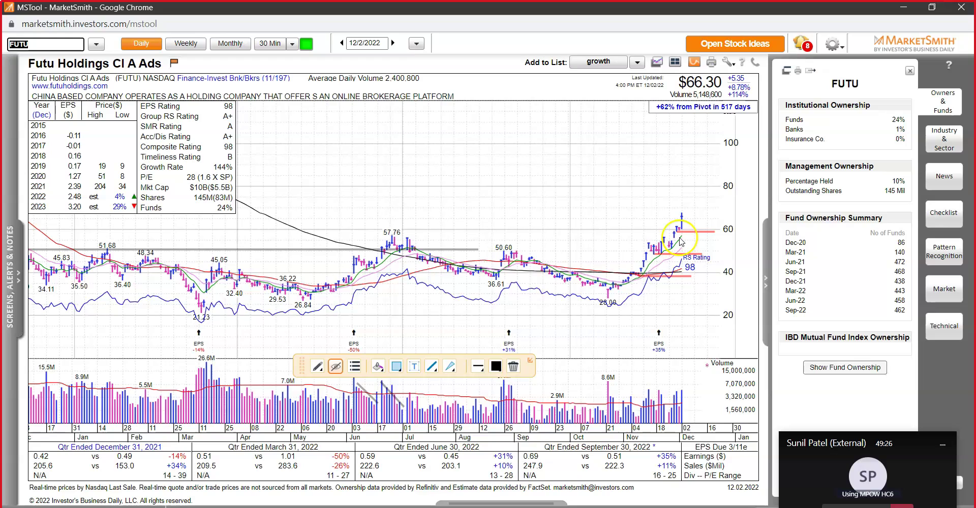
- Draw temporary rising trend lines beneath the latest rally on the FUTU chart and on the PDD chart loaded after it
{"action": "left_click_drag", "start_coordinate": [626, 297], "coordinate": [689, 231]}
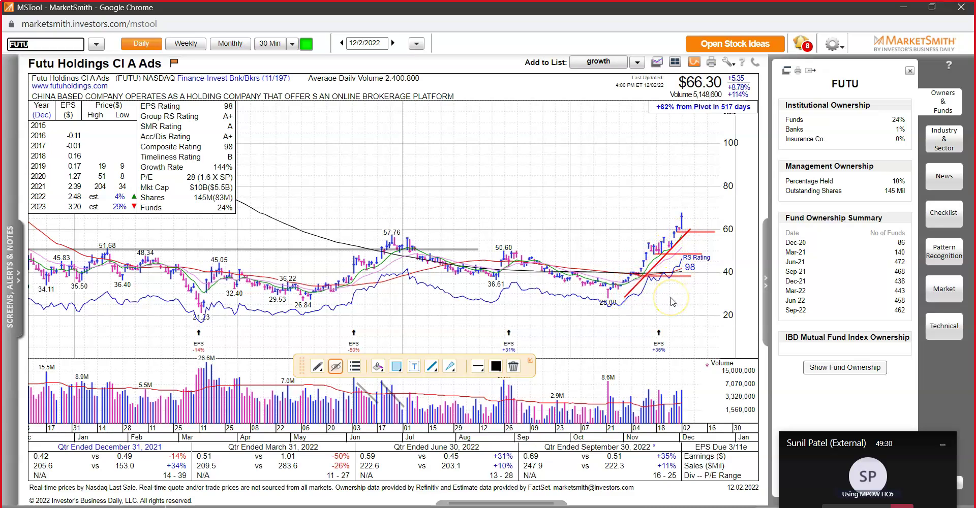
{"action": "type", "text": "PDD"}
{"action": "key", "text": "Return"}
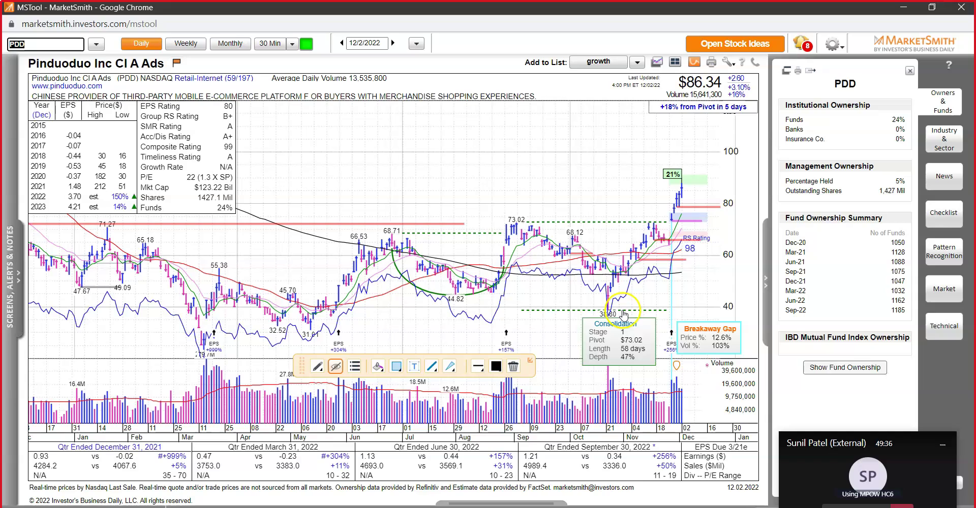
{"action": "left_click_drag", "start_coordinate": [618, 313], "coordinate": [697, 200]}
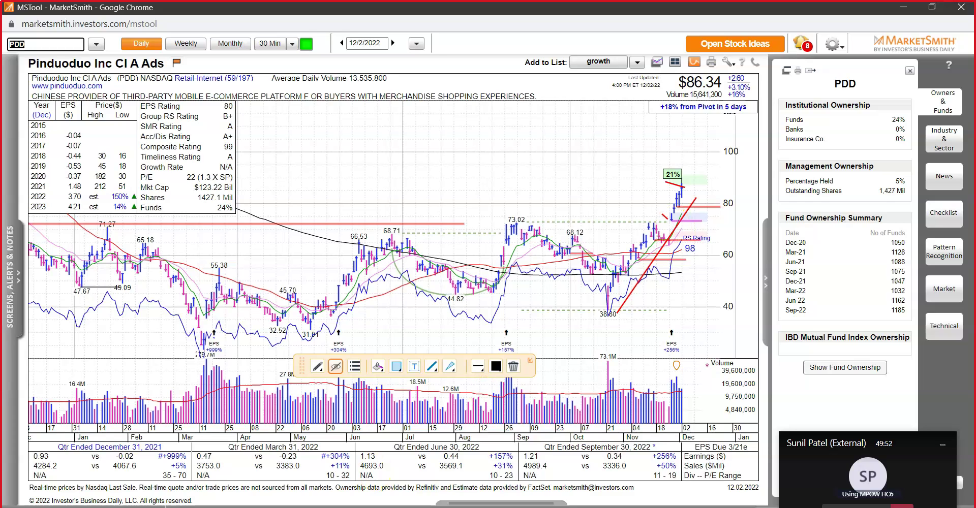
- Bold the FUTU and PDD symbols in the Technical Report workbook in Excel and check their Price % cells
{"action": "key", "text": "alt+Tab"}
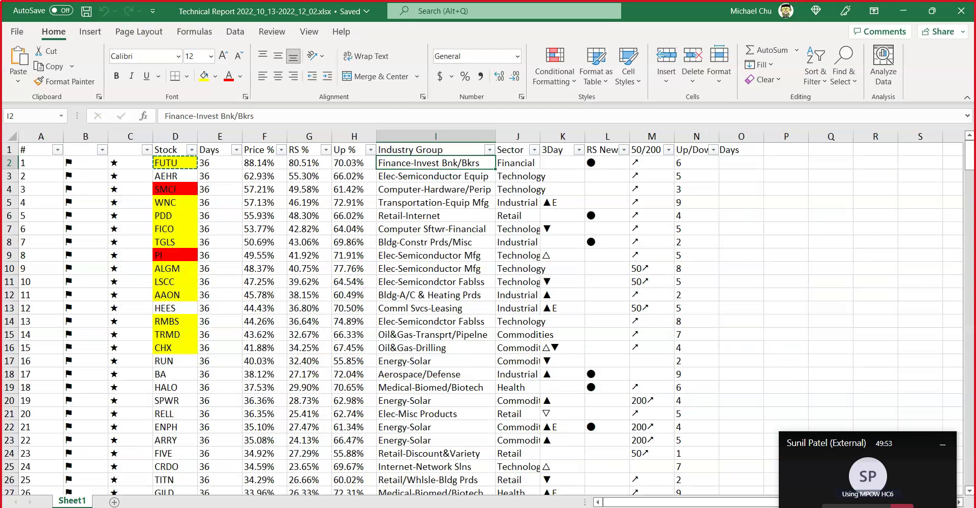
{"action": "left_click", "coordinate": [168, 161]}
{"action": "key", "text": "ctrl+b"}
{"action": "left_click", "coordinate": [176, 217]}
{"action": "key", "text": "ctrl+b"}
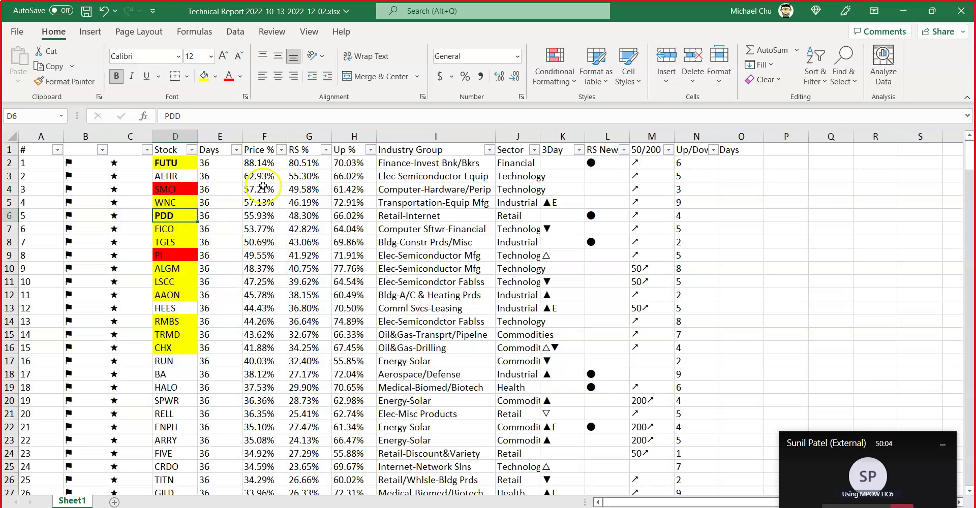
{"action": "left_click", "coordinate": [257, 165]}
{"action": "left_click", "coordinate": [259, 214]}
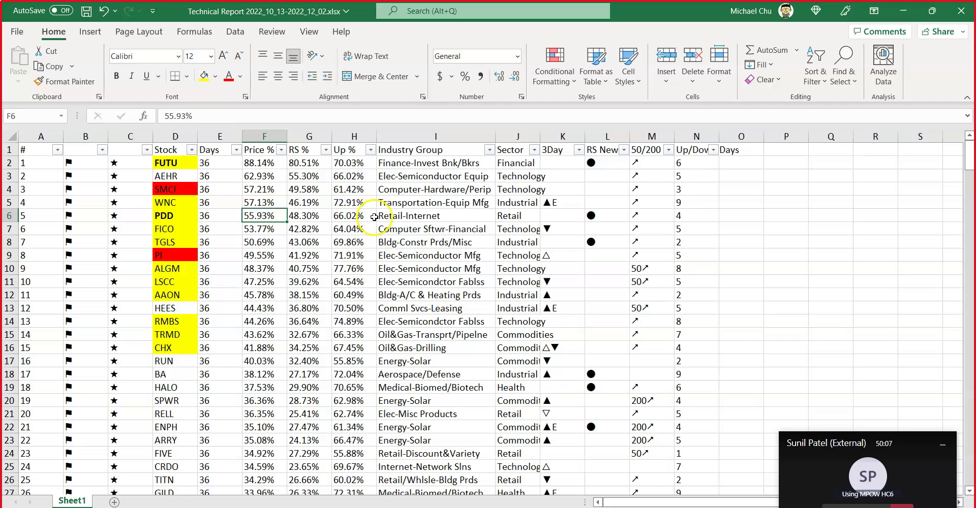
- Copy the SMCI symbol from the report and load its chart in MarketSmith
{"action": "left_click", "coordinate": [179, 191]}
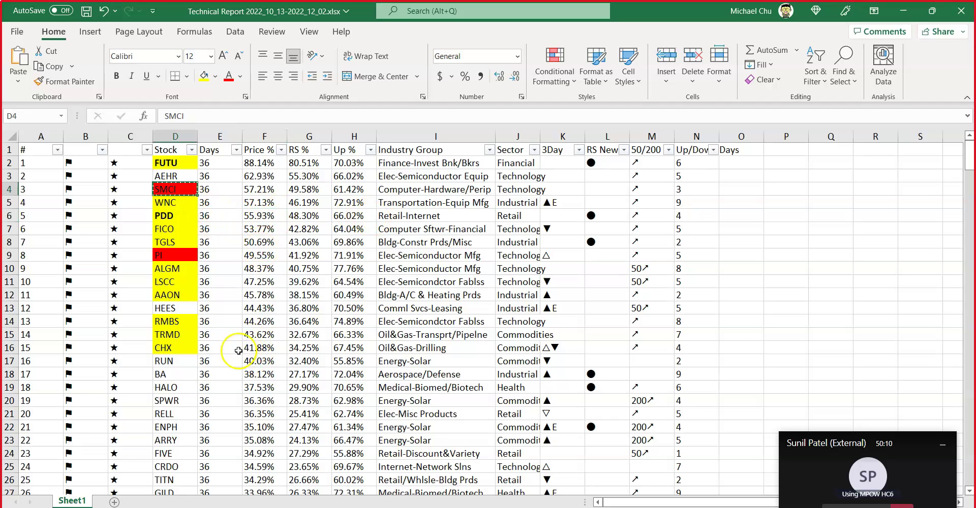
{"action": "key", "text": "alt+Tab"}
{"action": "key", "text": "ctrl+v"}
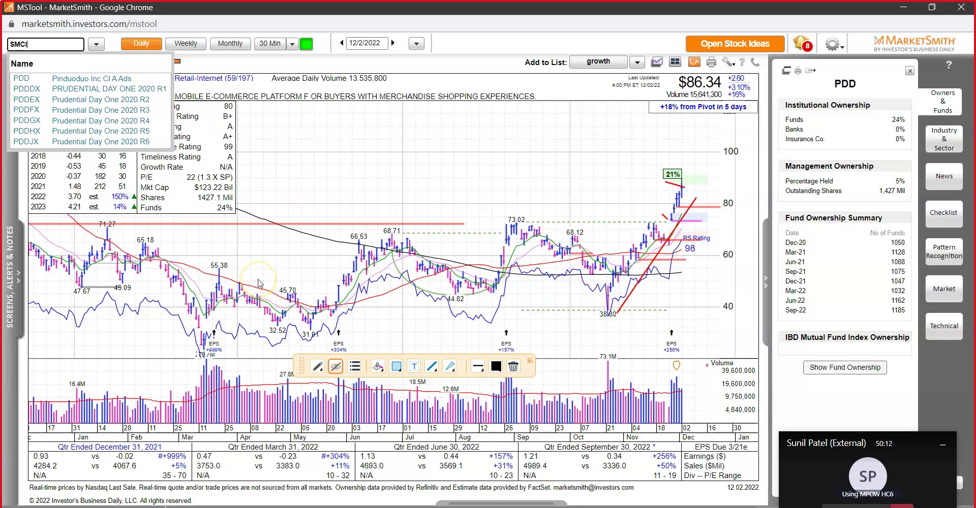
{"action": "key", "text": "Return"}
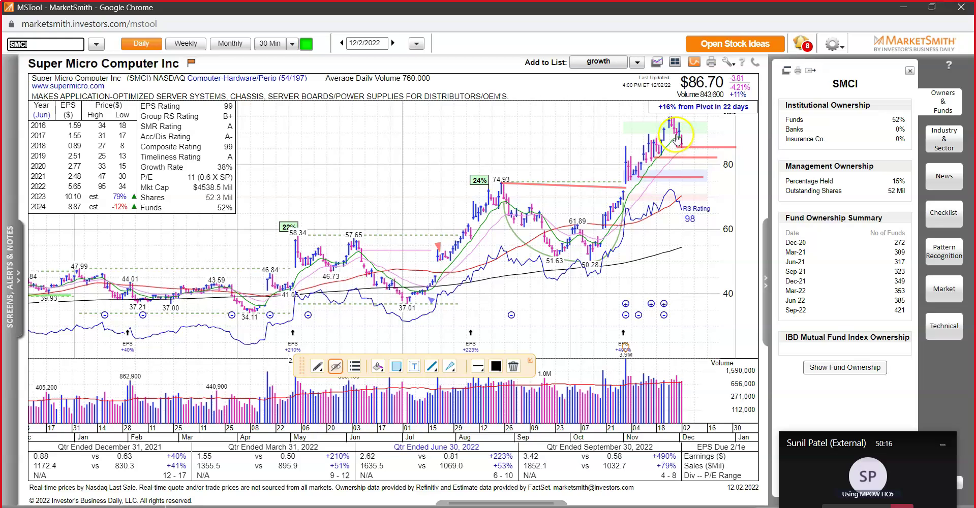
- Draw a temporary steep line below SMCI's latest prices and two short rising strokes beside the last price bars
{"action": "left_click", "coordinate": [677, 156]}
{"action": "left_click_drag", "start_coordinate": [677, 167], "coordinate": [675, 193]}
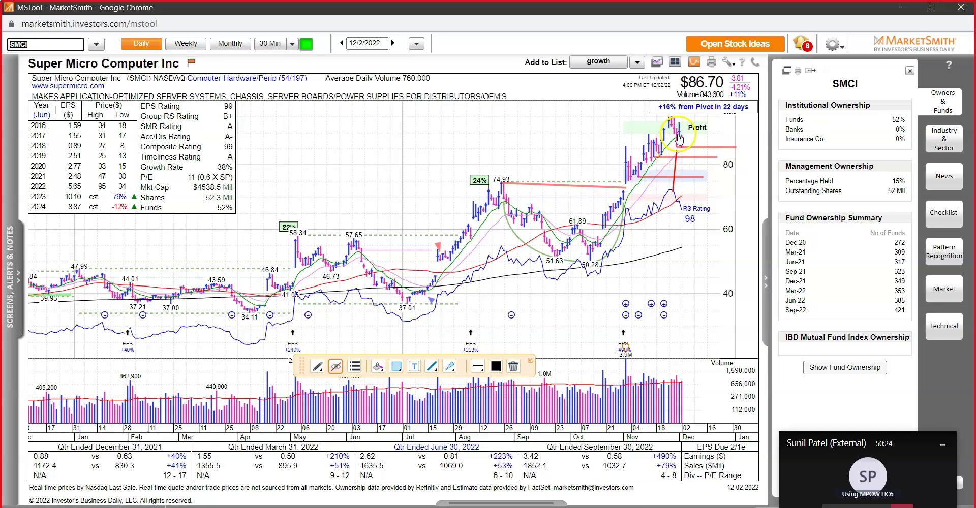
{"action": "left_click_drag", "start_coordinate": [681, 131], "coordinate": [686, 121]}
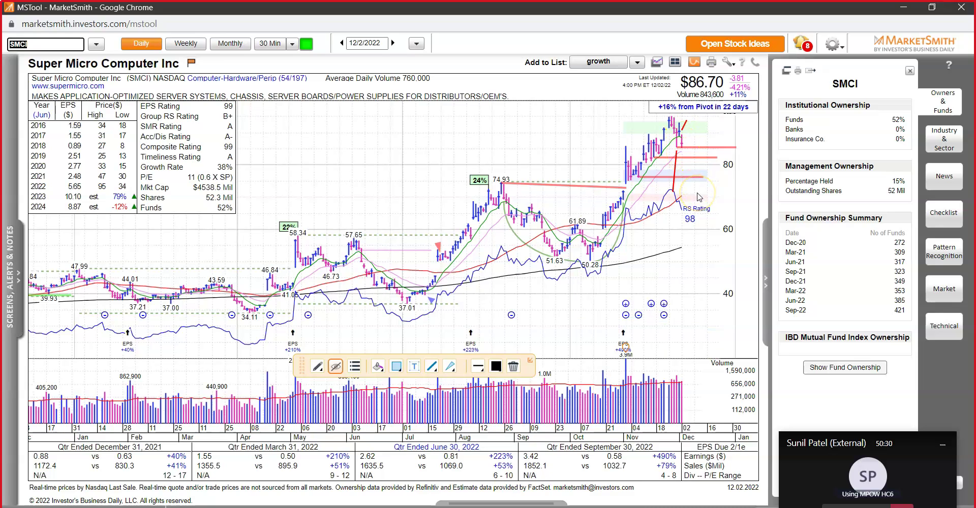
{"action": "left_click_drag", "start_coordinate": [687, 144], "coordinate": [697, 135]}
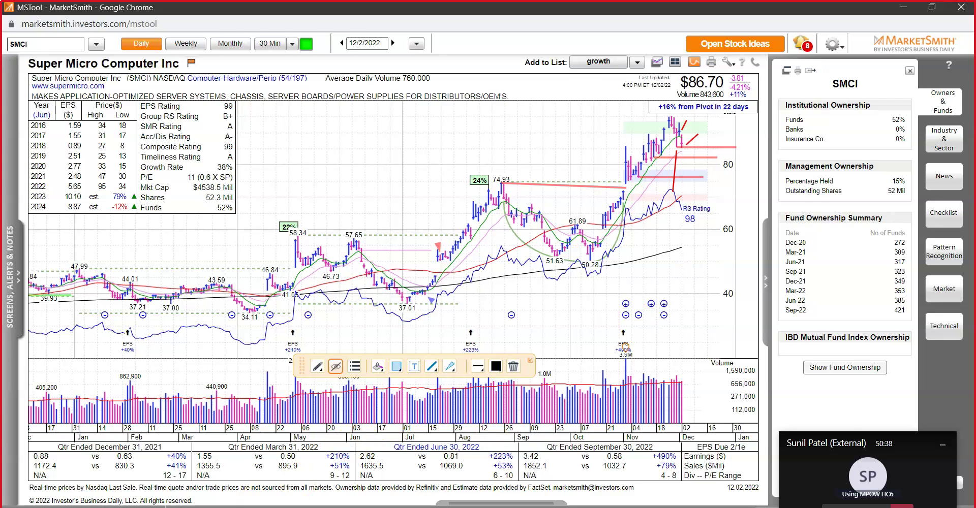
- Copy WNC from the Excel report, load its MarketSmith chart and mark the latest prices with short temporary strokes
{"action": "key", "text": "alt+Tab"}
{"action": "left_click", "coordinate": [175, 203]}
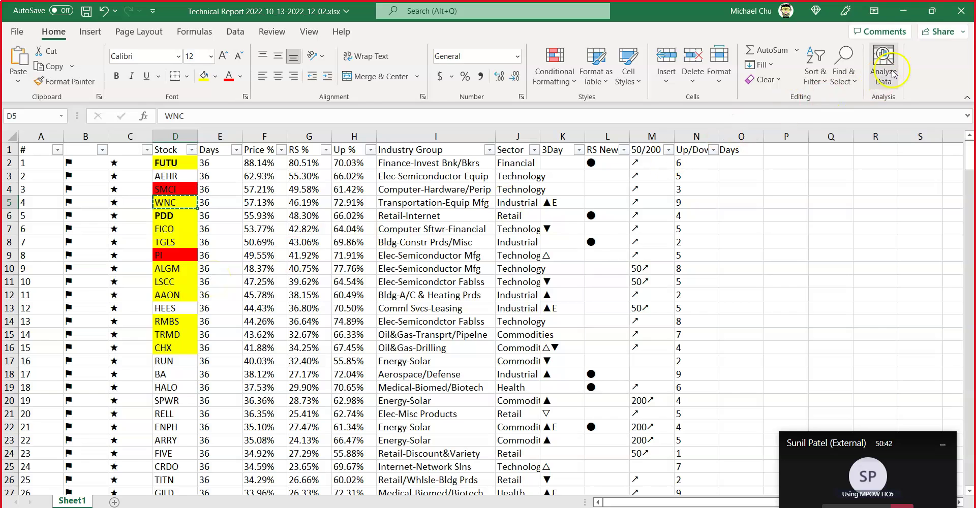
{"action": "left_click", "coordinate": [902, 10]}
{"action": "type", "text": "WNC"}
{"action": "key", "text": "Return"}
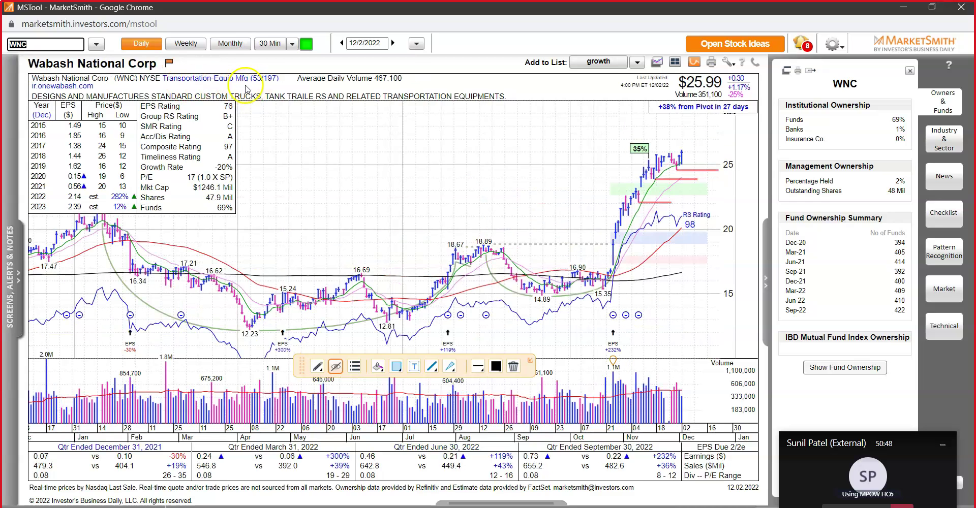
{"action": "left_click", "coordinate": [680, 174]}
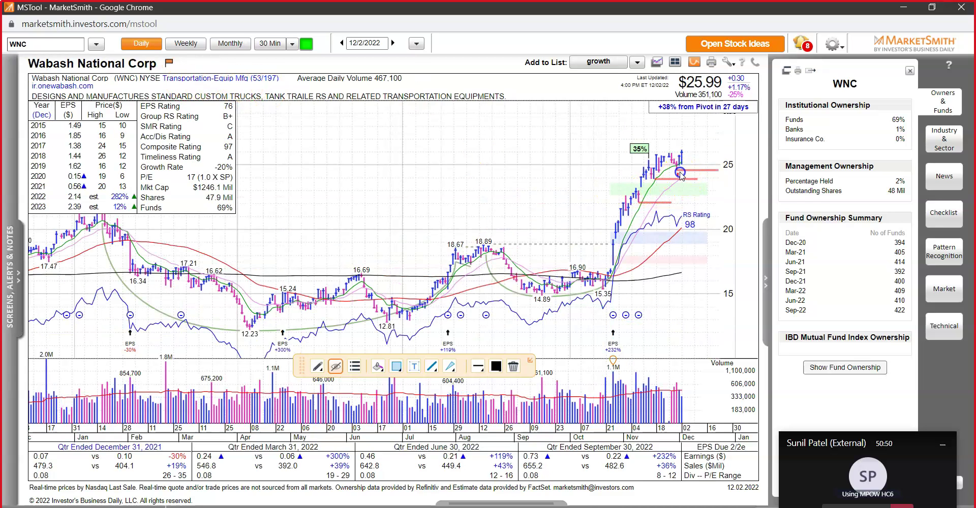
{"action": "left_click_drag", "start_coordinate": [671, 141], "coordinate": [688, 163]}
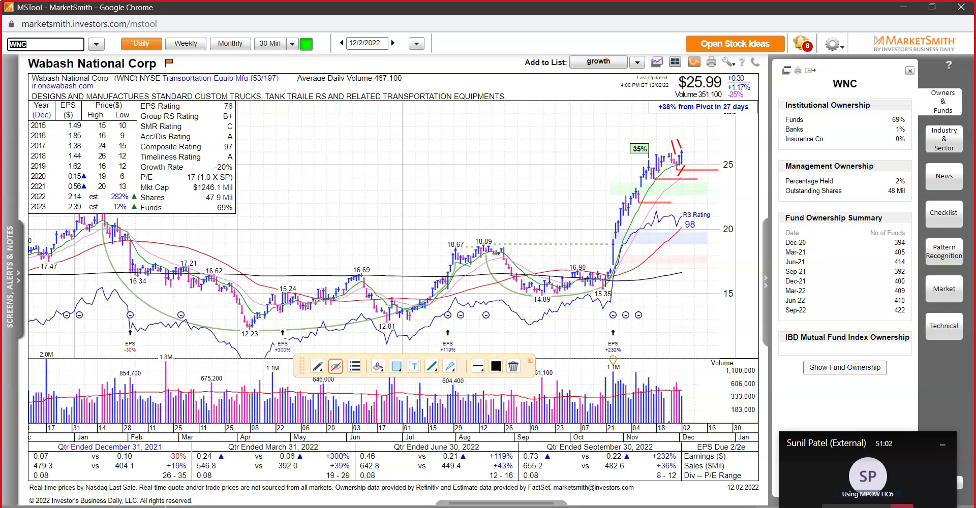
- Bold the WNC symbol in the Excel report, then copy FICO and load its chart in MarketSmith
{"action": "key", "text": "alt+Tab"}
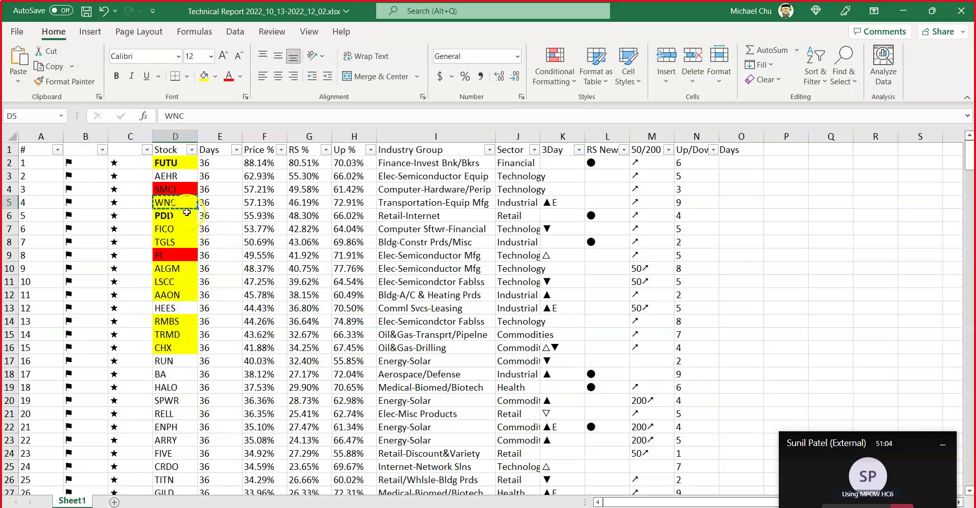
{"action": "key", "text": "ctrl+b"}
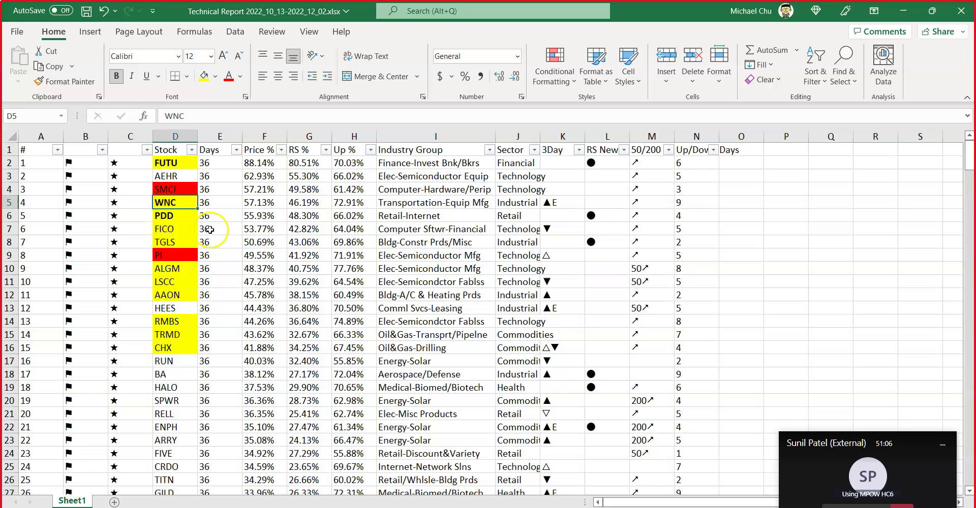
{"action": "left_click", "coordinate": [186, 230]}
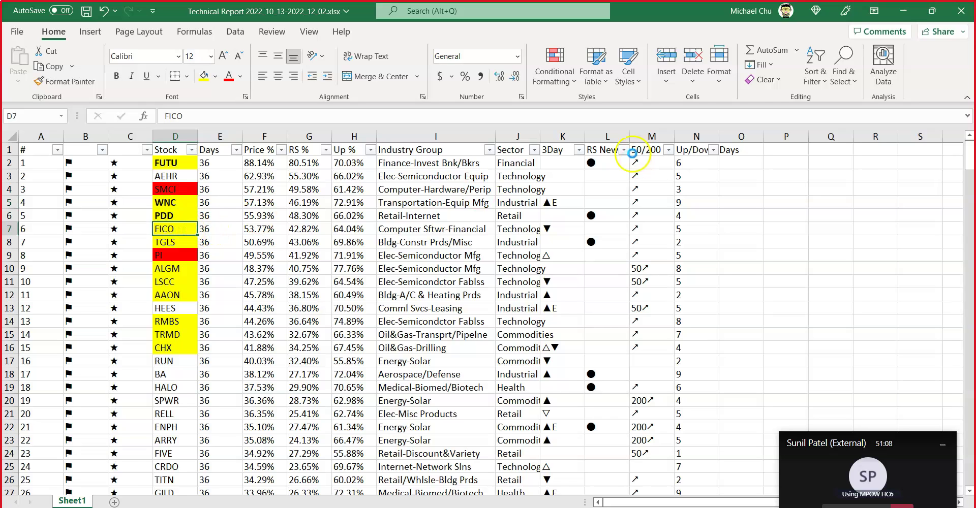
{"action": "left_click", "coordinate": [903, 10]}
{"action": "type", "text": "FICO"}
{"action": "key", "text": "Return"}
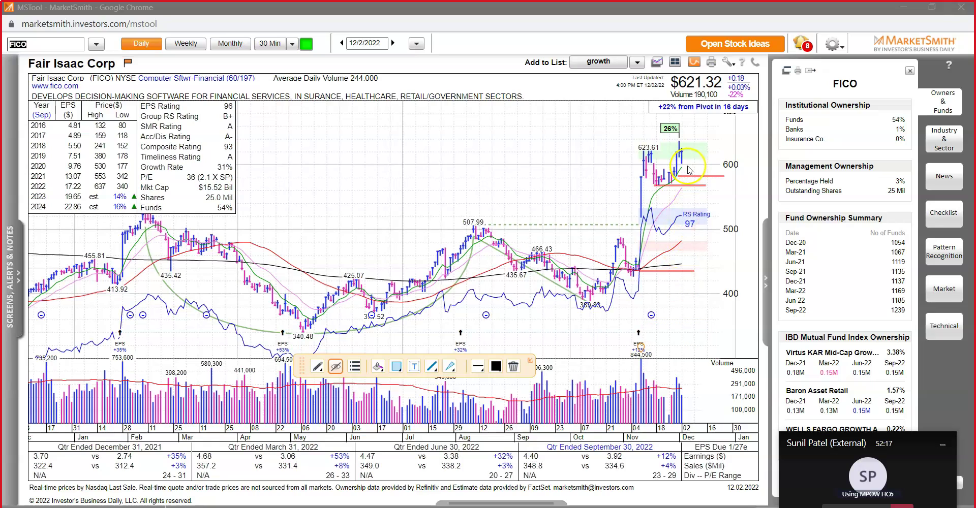
- Draw two short temporary strokes at FICO's latest high and a rising trend line from the late-November low
{"action": "left_click", "coordinate": [681, 144]}
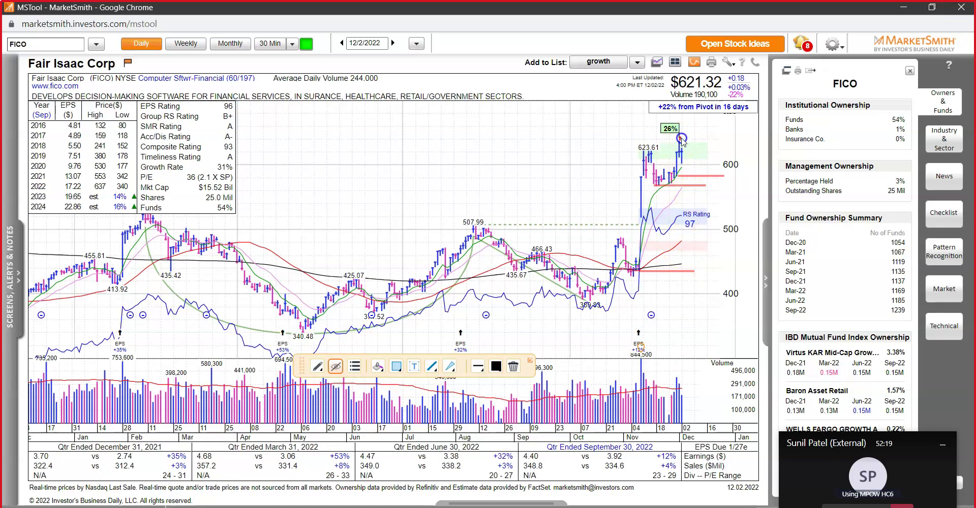
{"action": "left_click", "coordinate": [694, 136]}
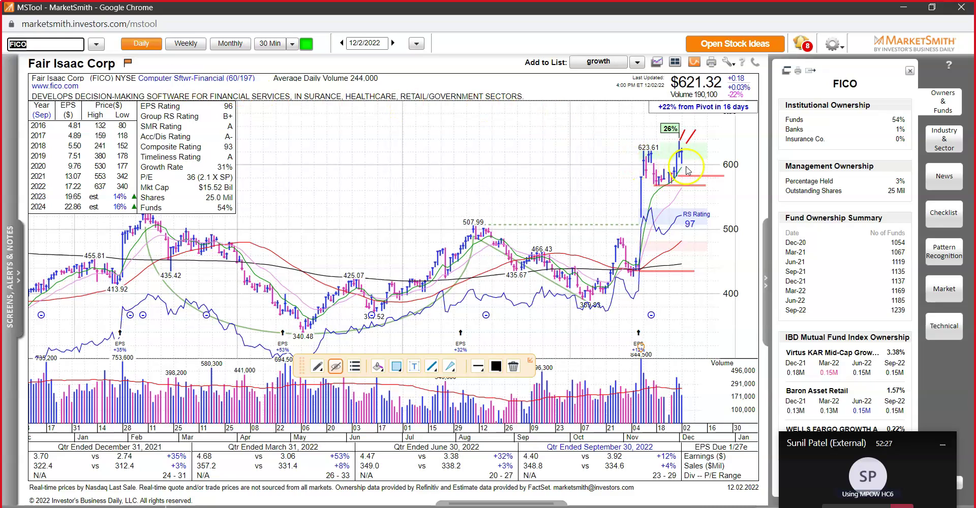
{"action": "left_click_drag", "start_coordinate": [670, 185], "coordinate": [726, 114]}
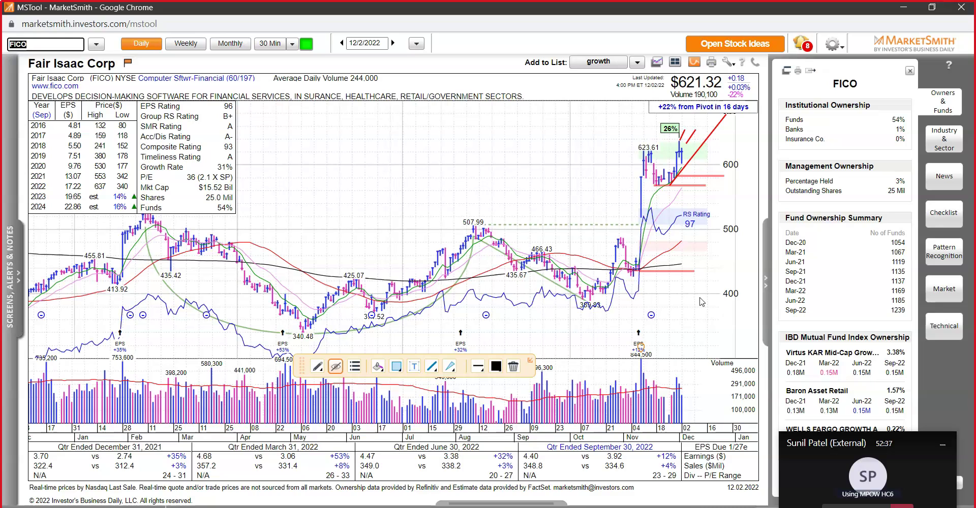
{"action": "left_click", "coordinate": [540, 283]}
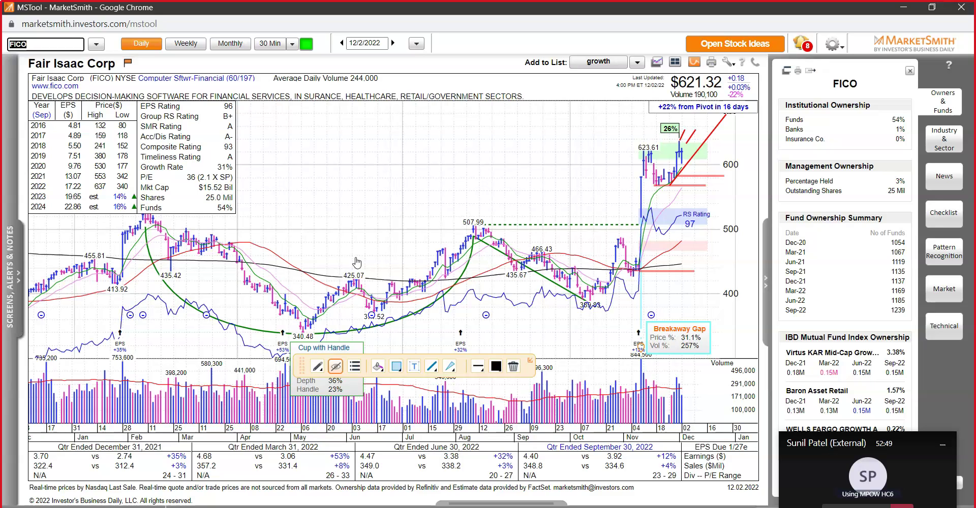
{"action": "left_click", "coordinate": [285, 248]}
{"action": "left_click", "coordinate": [562, 210]}
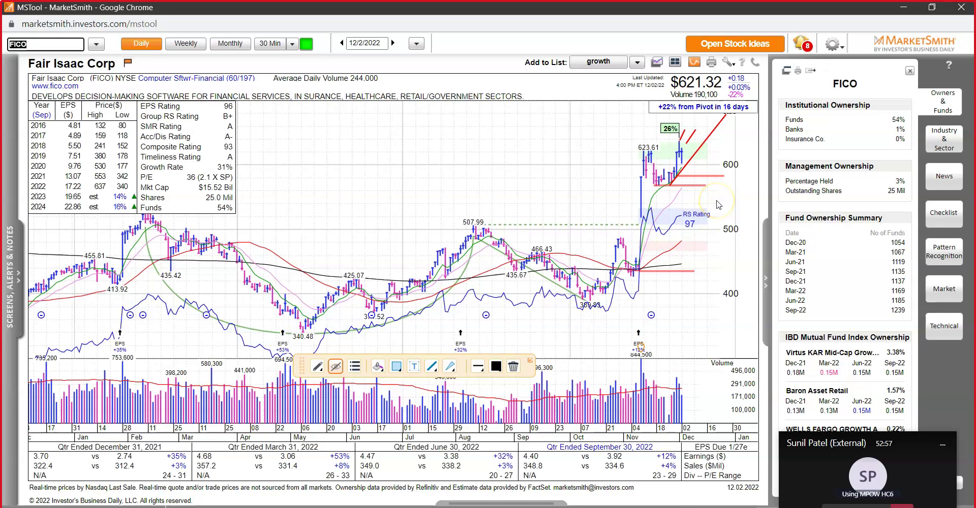
{"action": "left_click", "coordinate": [486, 282]}
{"action": "left_click", "coordinate": [639, 347]}
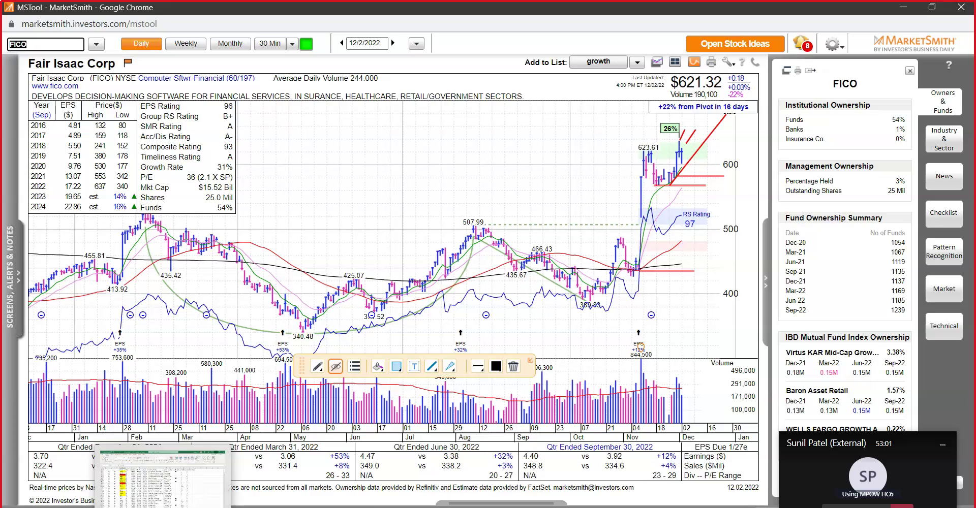
{"action": "mouse_move", "coordinate": [596, 507]}
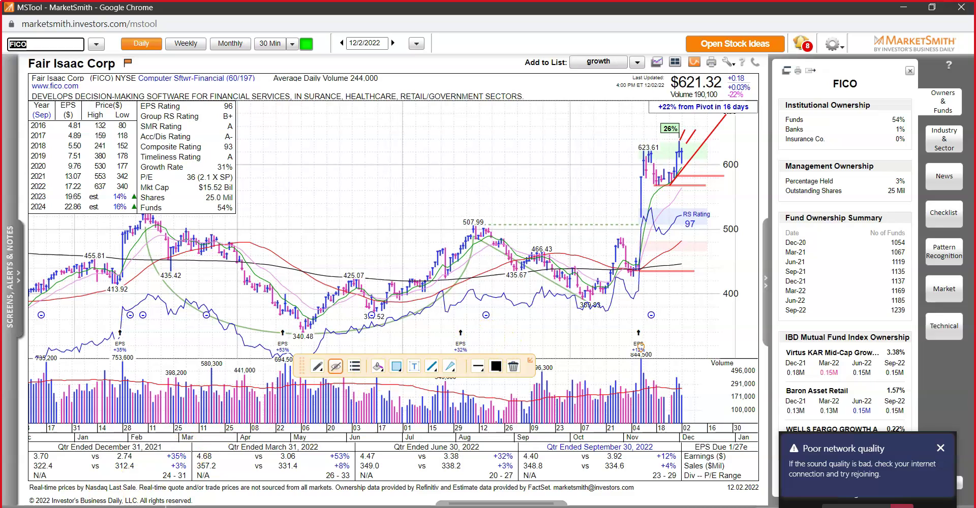
{"action": "mouse_move", "coordinate": [292, 350]}
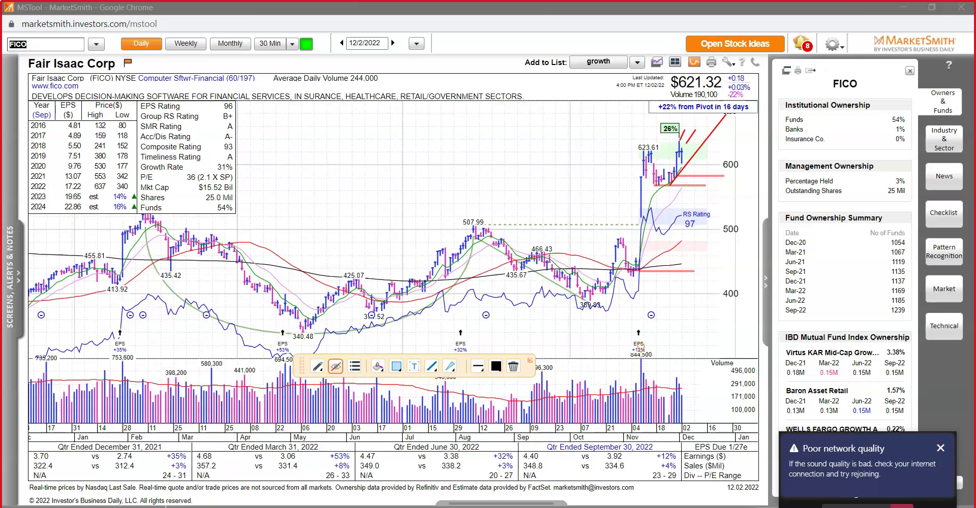
- Bold the FICO and TGLS symbols in the Technical Report workbook in Excel
{"action": "key", "text": "alt+Tab"}
{"action": "left_click", "coordinate": [181, 242]}
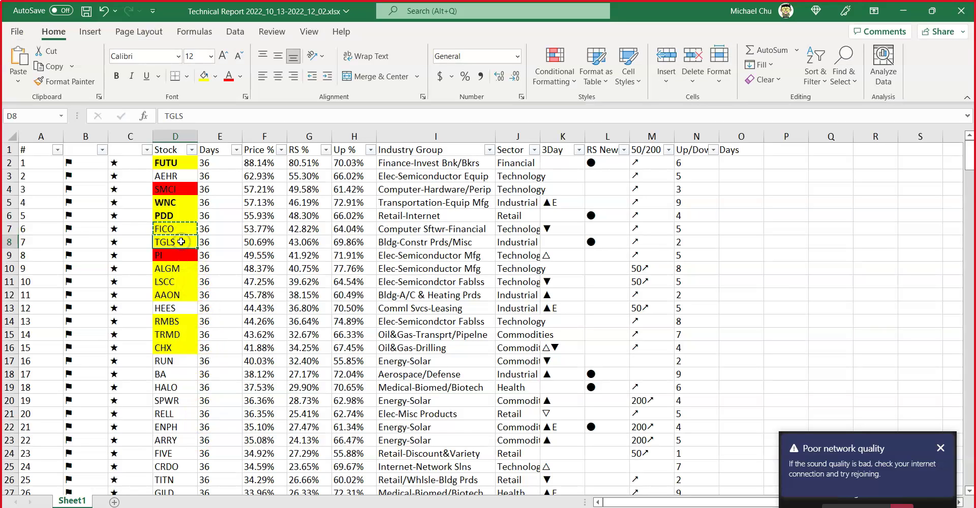
{"action": "left_click", "coordinate": [176, 229]}
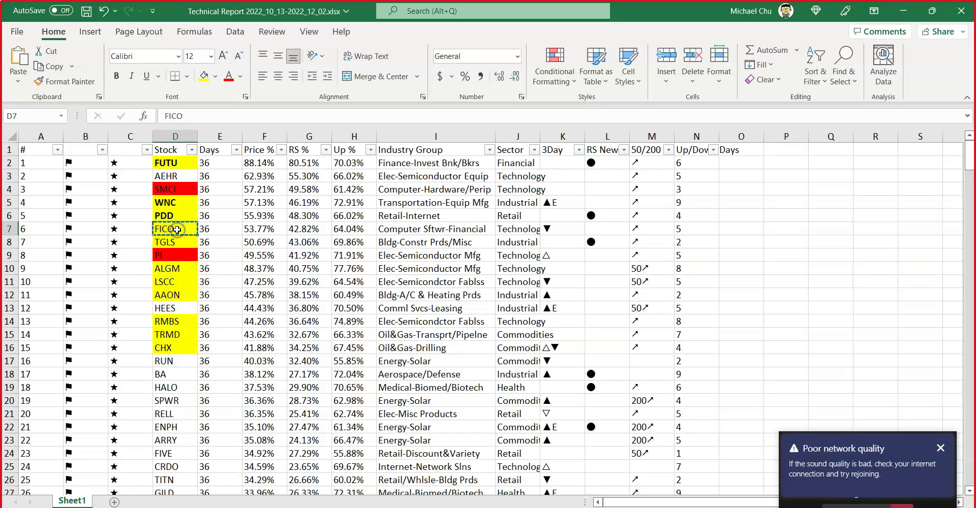
{"action": "key", "text": "ctrl+b"}
{"action": "left_click", "coordinate": [176, 242]}
{"action": "key", "text": "ctrl+b"}
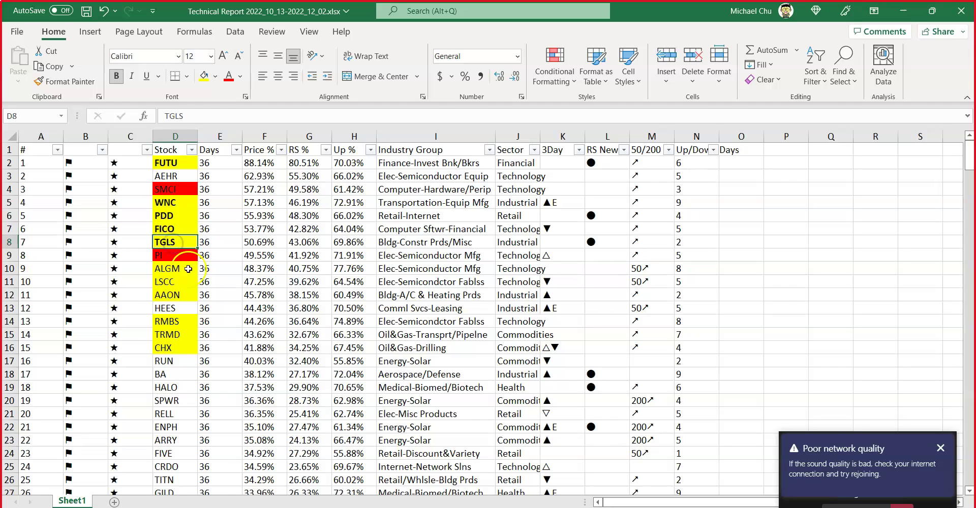
- Load the chart for TGLS in MarketSmith using the symbol copied from the report
{"action": "key", "text": "alt+Tab"}
{"action": "key", "text": "ctrl+v"}
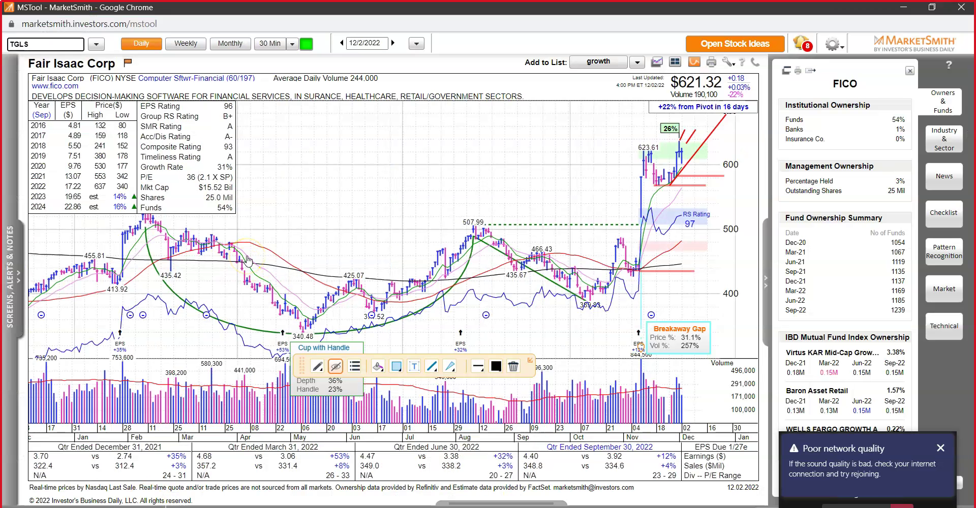
{"action": "key", "text": "Return"}
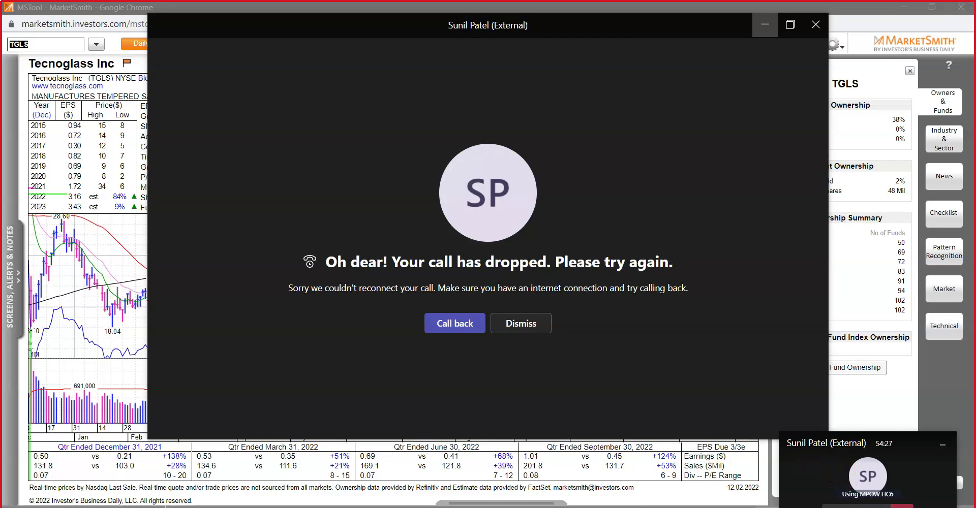
- Minimise the dropped-call window in Microsoft Teams and resume screen sharing with the contact
{"action": "left_click", "coordinate": [765, 25]}
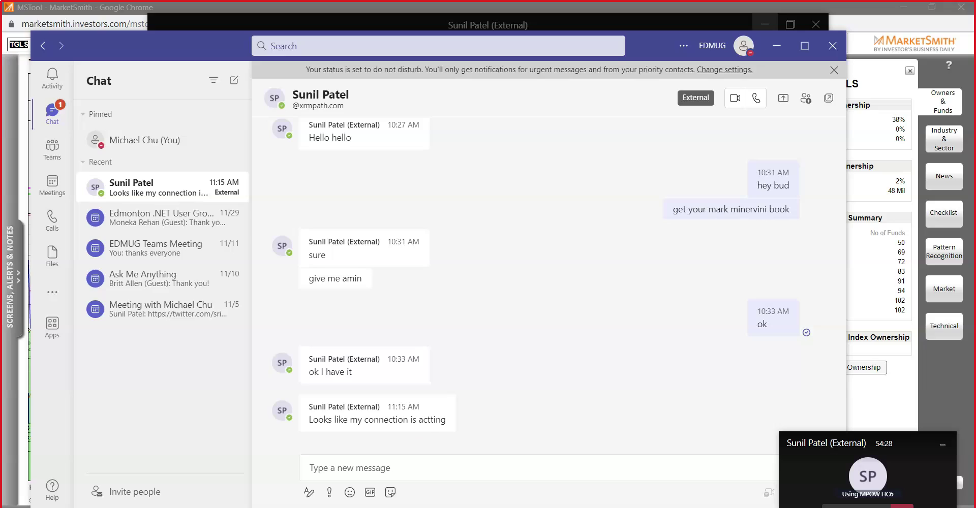
{"action": "left_click", "coordinate": [783, 98]}
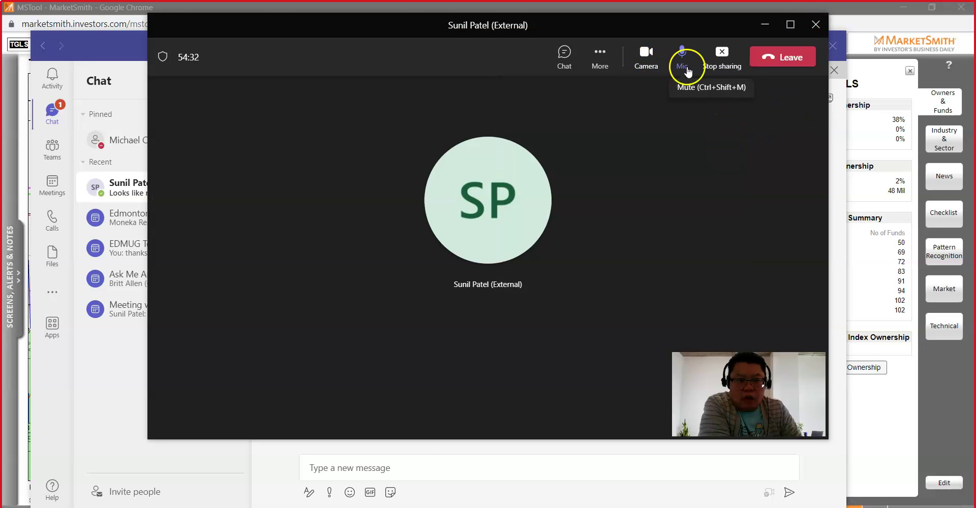
- Stop and restart screen sharing in the Microsoft Teams call, and clear the dropped-call window off the TGLS chart
{"action": "left_click", "coordinate": [721, 58]}
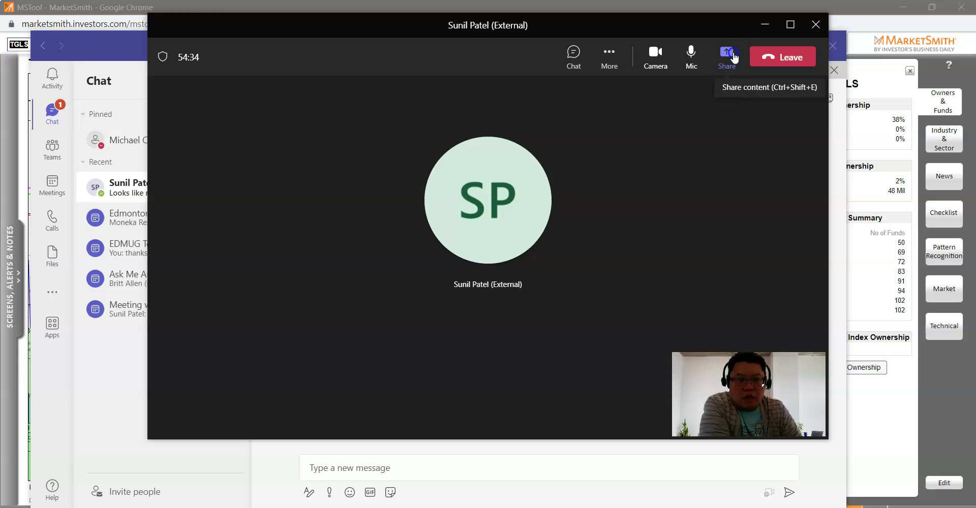
{"action": "left_click", "coordinate": [727, 56]}
{"action": "left_click", "coordinate": [761, 26]}
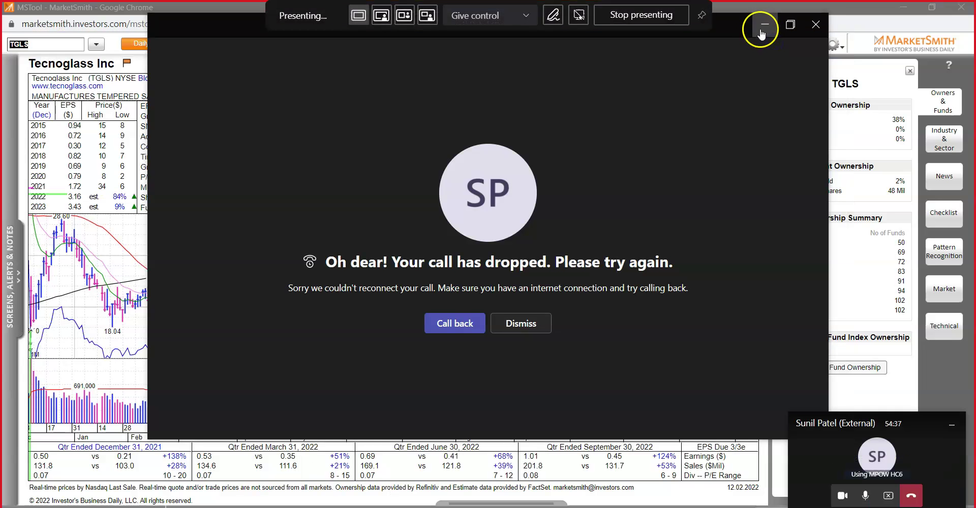
{"action": "left_click", "coordinate": [773, 45]}
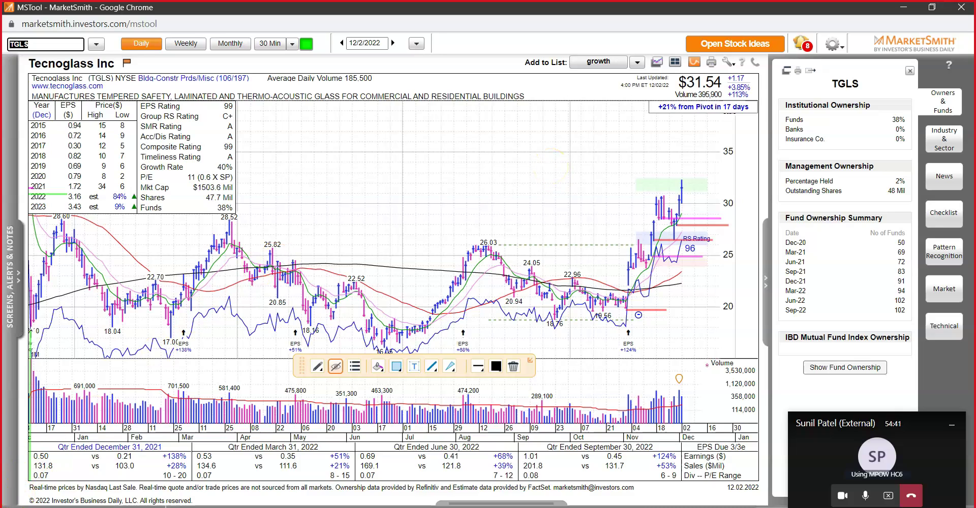
- Draw a short temporary stroke sloping down to TGLS's latest high in early December
{"action": "left_click_drag", "start_coordinate": [669, 164], "coordinate": [682, 181]}
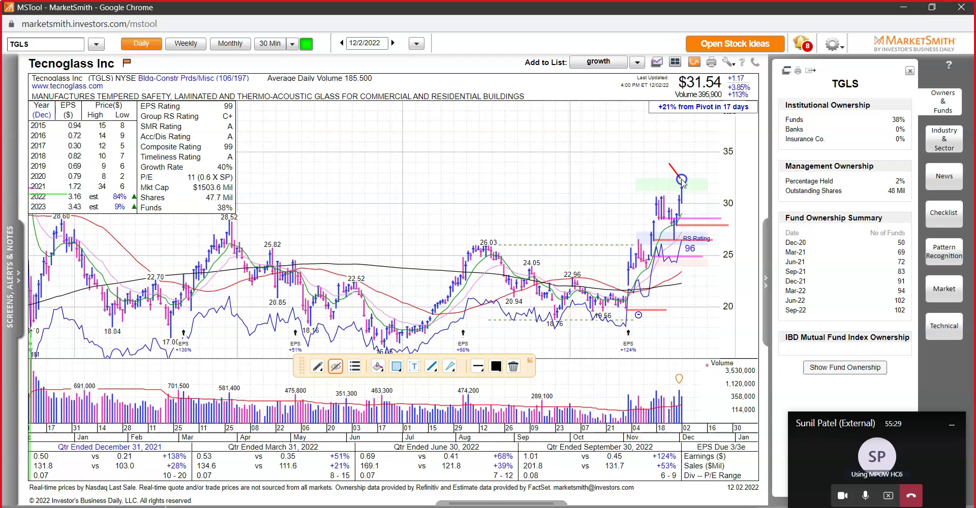
{"action": "left_click", "coordinate": [620, 278]}
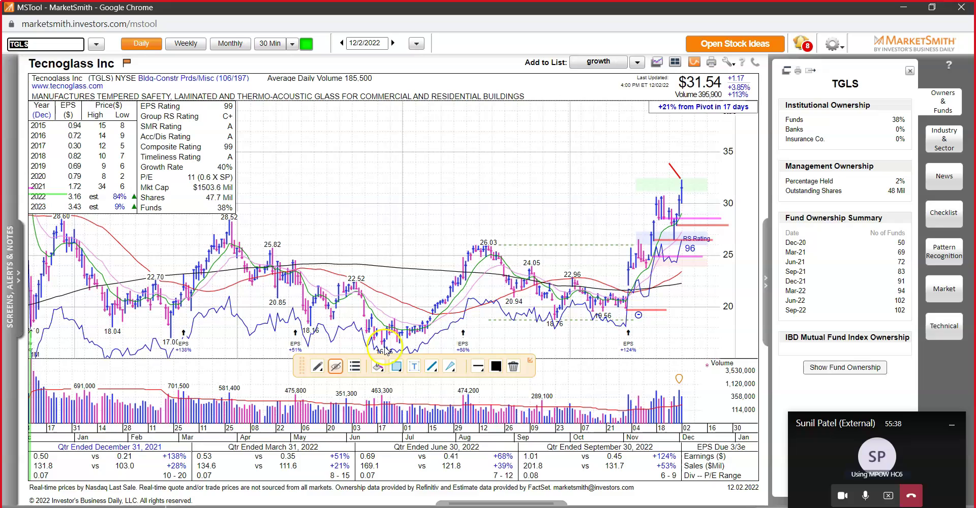
- Copy the PI symbol from the Technical Report workbook in Excel and load its chart in MarketSmith
{"action": "key", "text": "alt+Tab"}
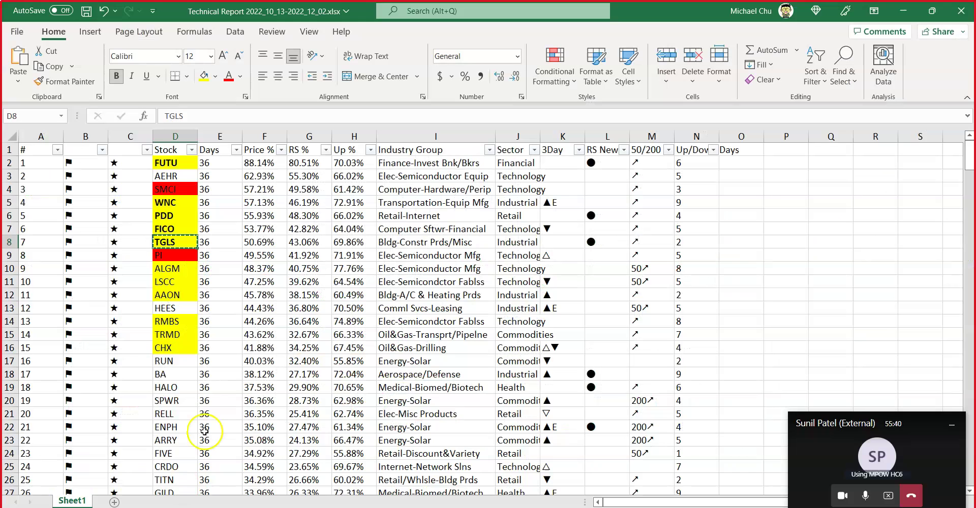
{"action": "left_click", "coordinate": [177, 254]}
{"action": "key", "text": "ctrl+c"}
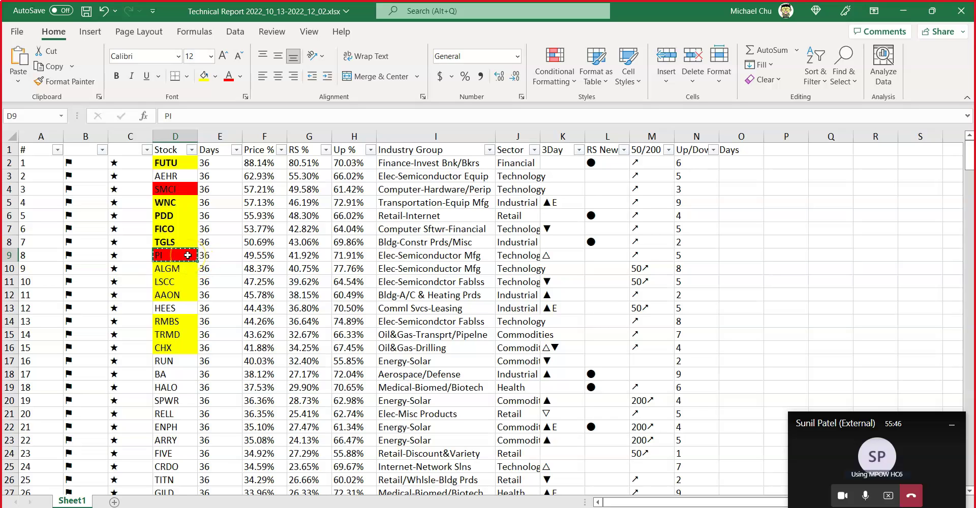
{"action": "key", "text": "alt+Tab"}
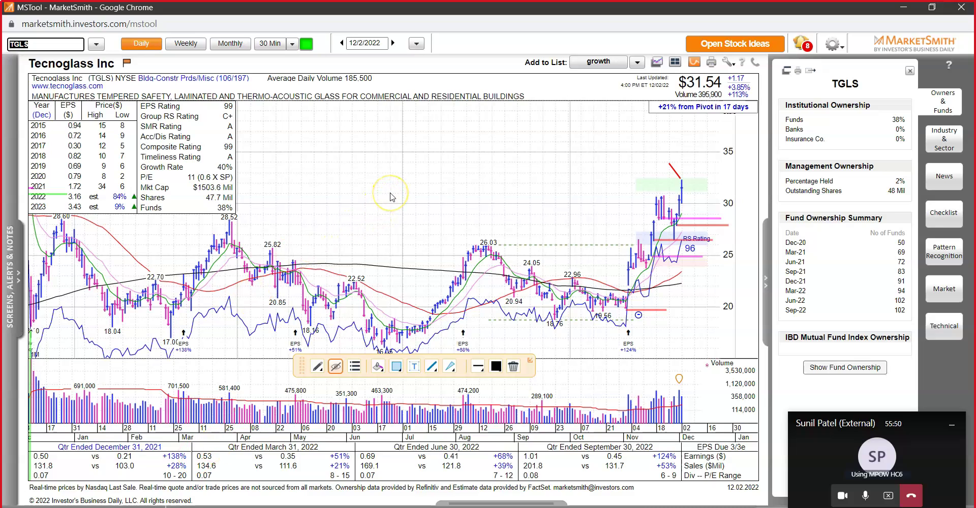
{"action": "left_click", "coordinate": [312, 161]}
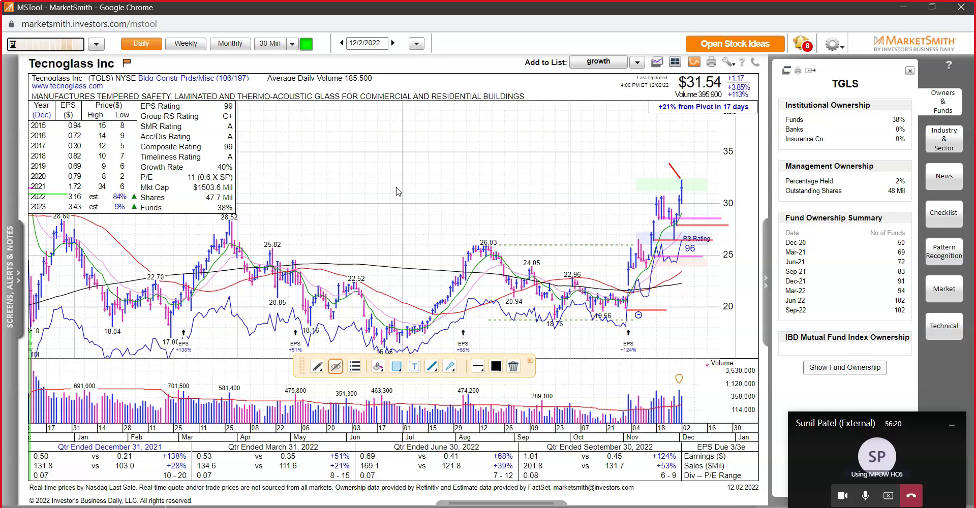
{"action": "left_click", "coordinate": [514, 231]}
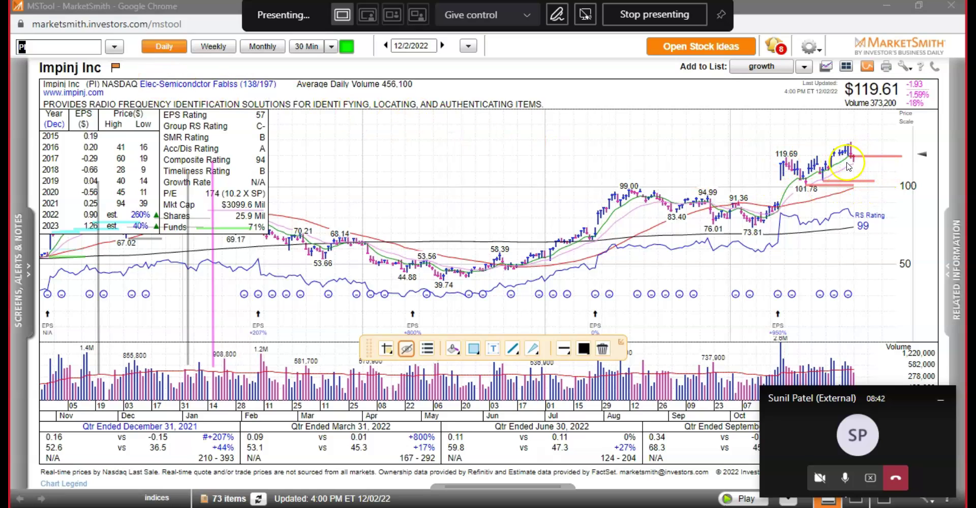
- Switch the cursor to Temporary Line Pen and draw short strokes below and beside PI's latest price bars
{"action": "right_click", "coordinate": [813, 199]}
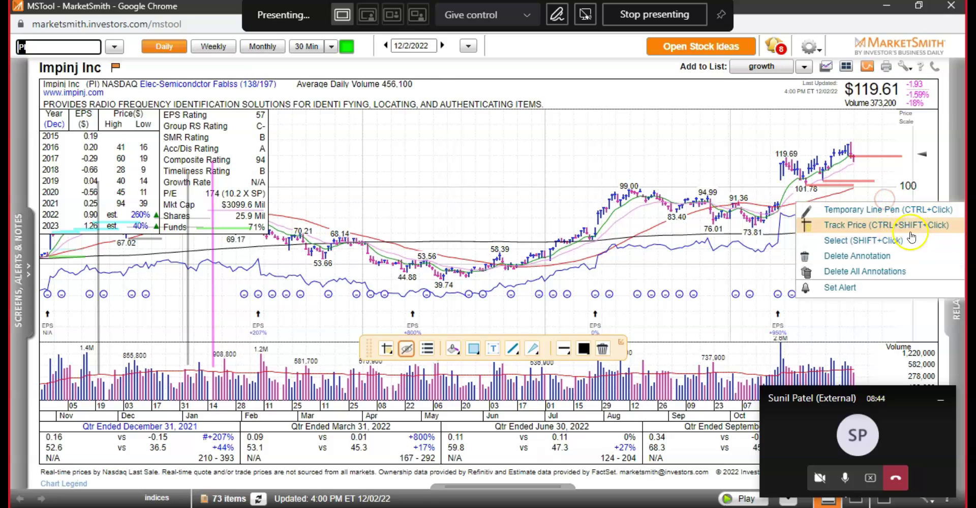
{"action": "left_click", "coordinate": [857, 205]}
{"action": "mouse_move", "coordinate": [851, 158]}
{"action": "left_mouse_down"}
{"action": "mouse_move", "coordinate": [838, 184]}
{"action": "mouse_move", "coordinate": [856, 169]}
{"action": "left_mouse_up"}
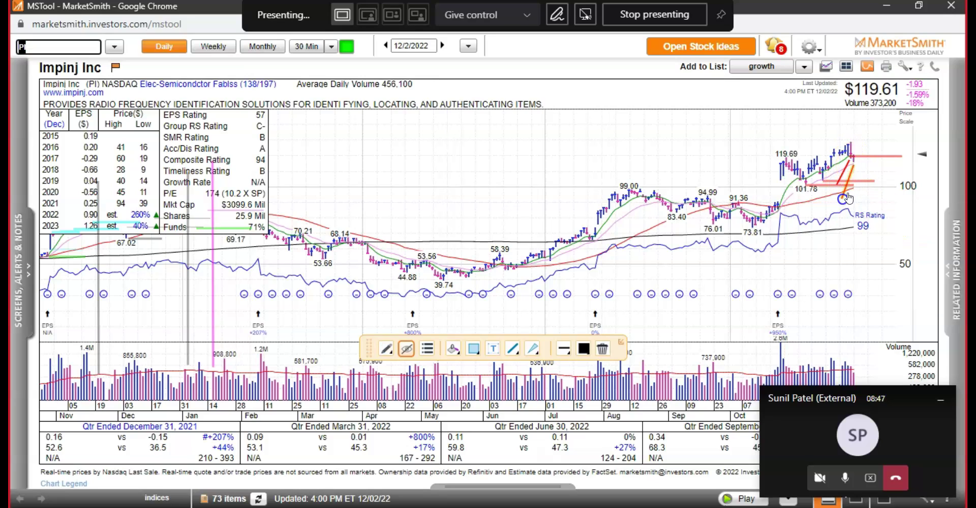
{"action": "left_click", "coordinate": [856, 159]}
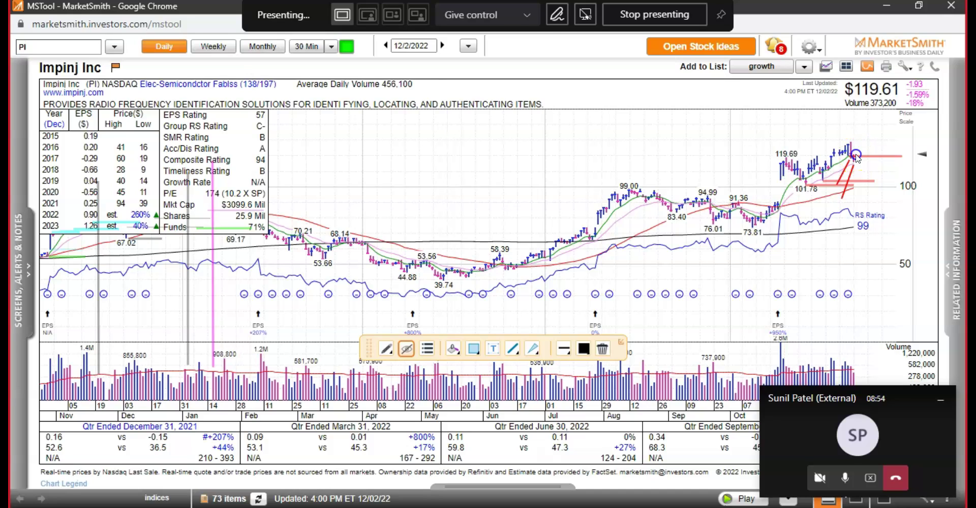
{"action": "mouse_move", "coordinate": [856, 152]}
{"action": "left_mouse_down"}
{"action": "mouse_move", "coordinate": [791, 290]}
{"action": "mouse_move", "coordinate": [586, 276]}
{"action": "mouse_move", "coordinate": [308, 388]}
{"action": "left_mouse_up"}
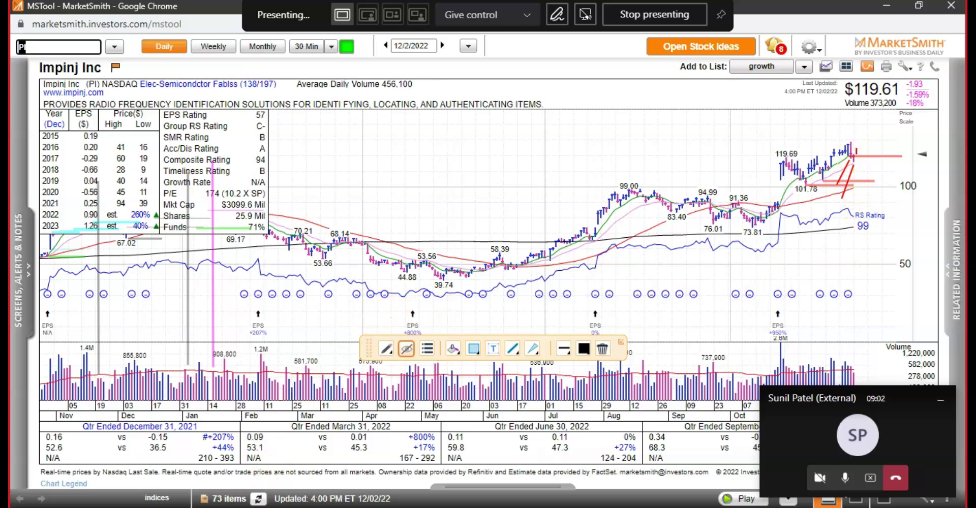
- Switch to the Technical Report workbook in Excel and check the industry group listed for PI
{"action": "mouse_move", "coordinate": [160, 507]}
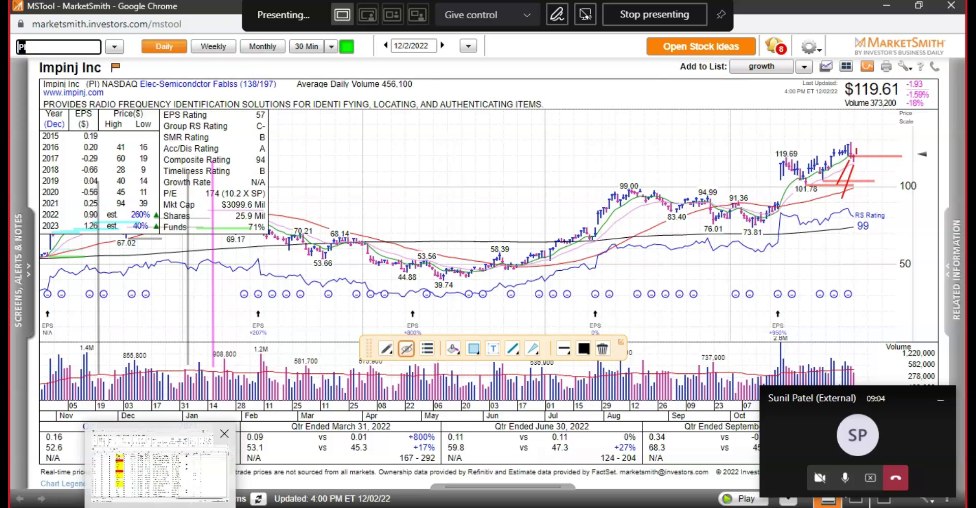
{"action": "left_click", "coordinate": [171, 486]}
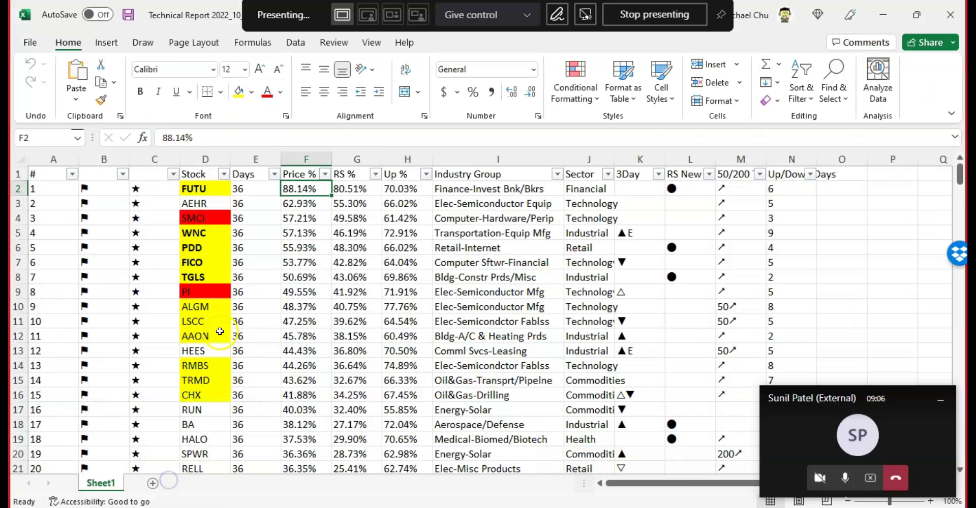
{"action": "left_click", "coordinate": [211, 307]}
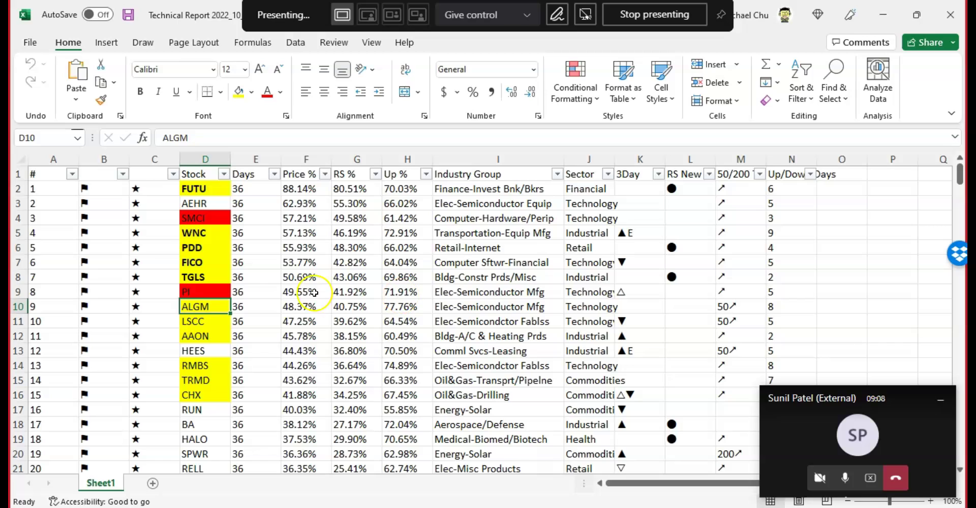
{"action": "left_click", "coordinate": [218, 290]}
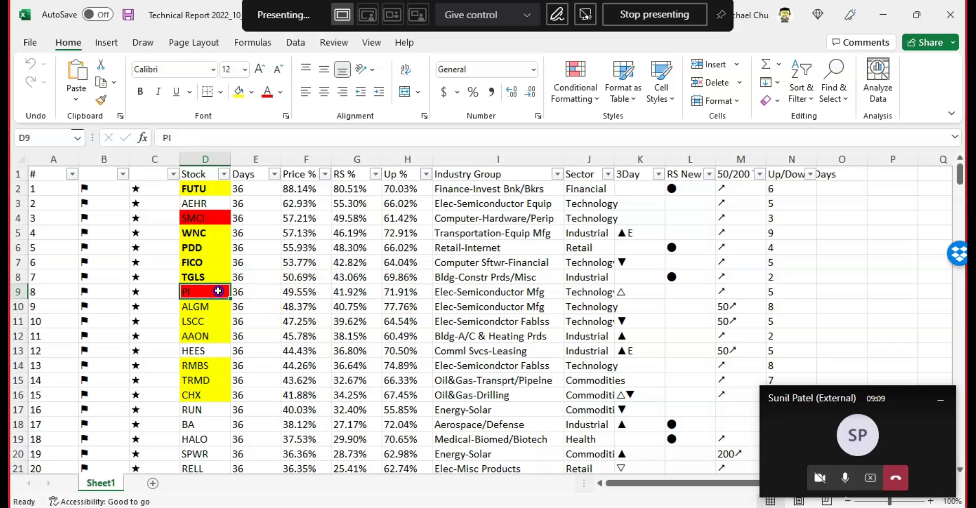
{"action": "left_click", "coordinate": [466, 290]}
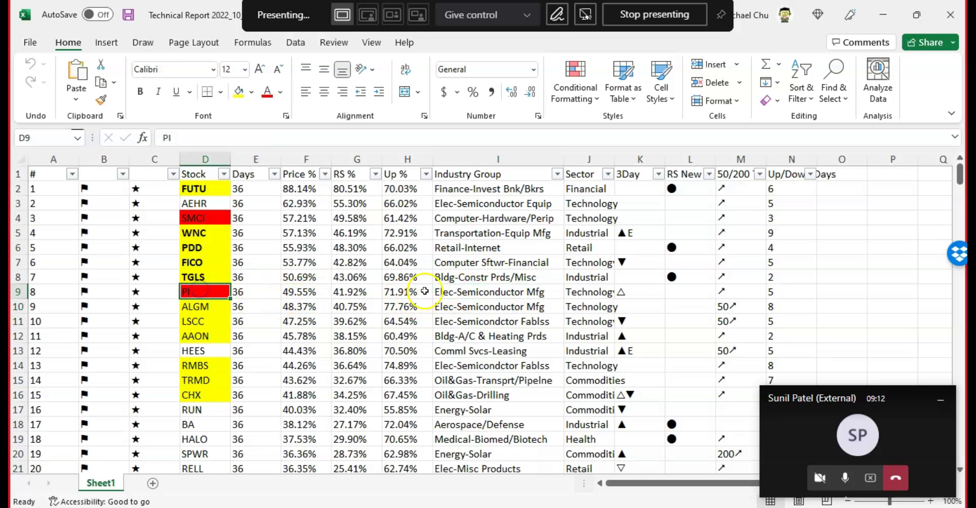
{"action": "left_click", "coordinate": [466, 290]}
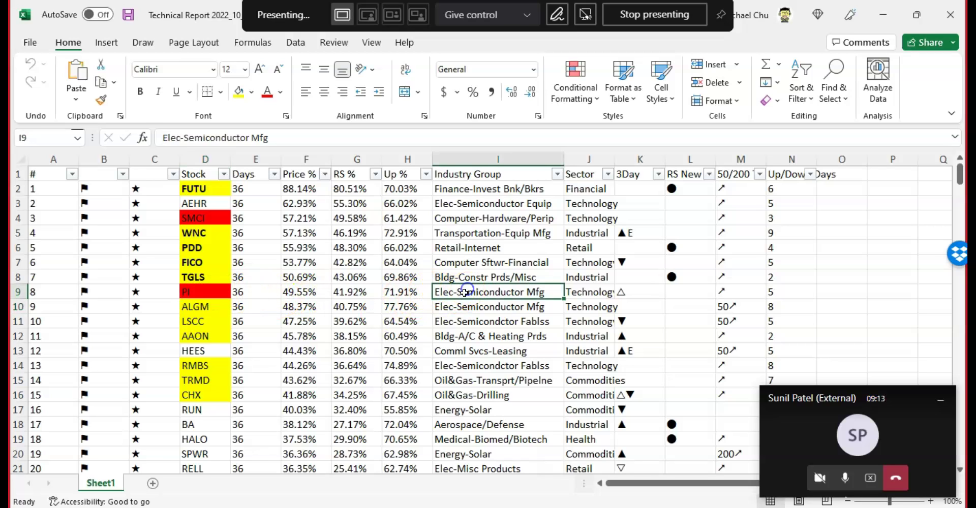
- Load the ALGM chart in MarketSmith and draw short temporary strokes falling below and rising above its latest price bar
{"action": "left_click", "coordinate": [194, 306]}
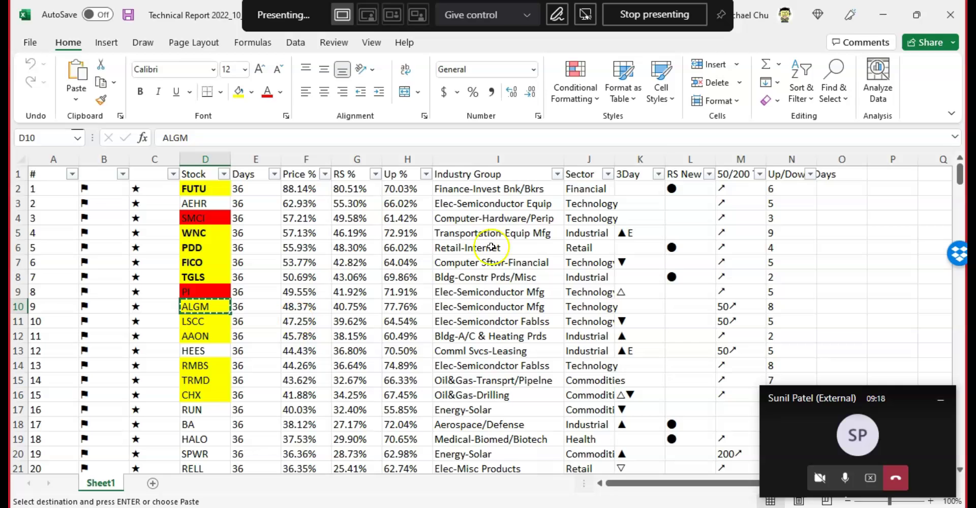
{"action": "left_click", "coordinate": [889, 17]}
{"action": "type", "text": "ALGM"}
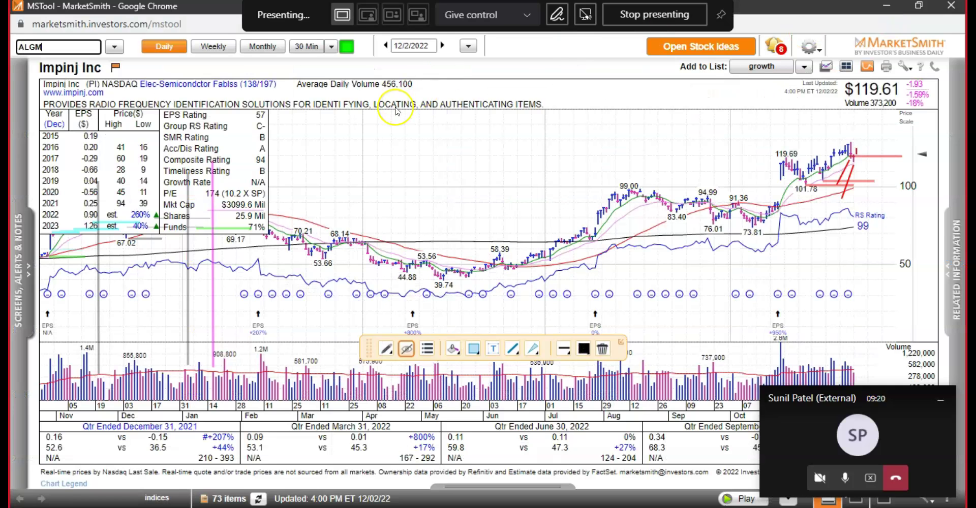
{"action": "key", "text": "Return"}
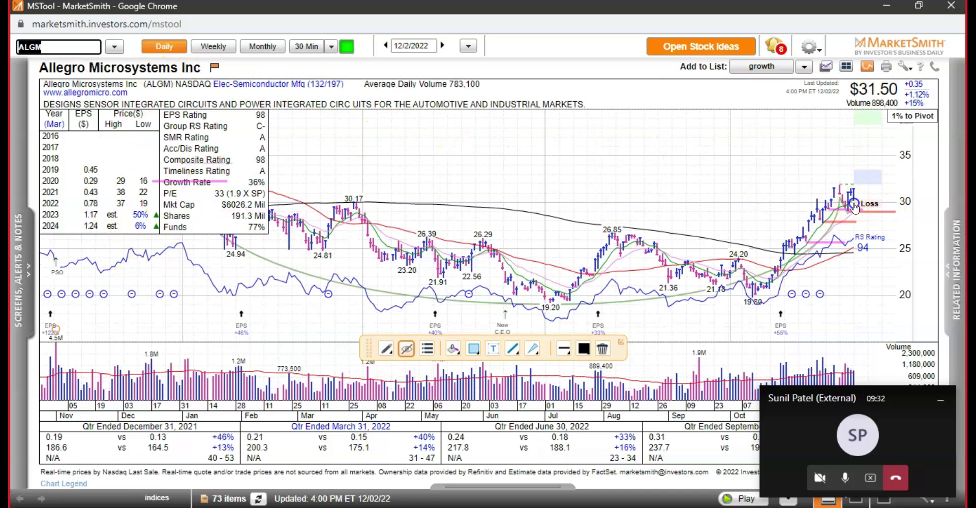
{"action": "mouse_move", "coordinate": [862, 224]}
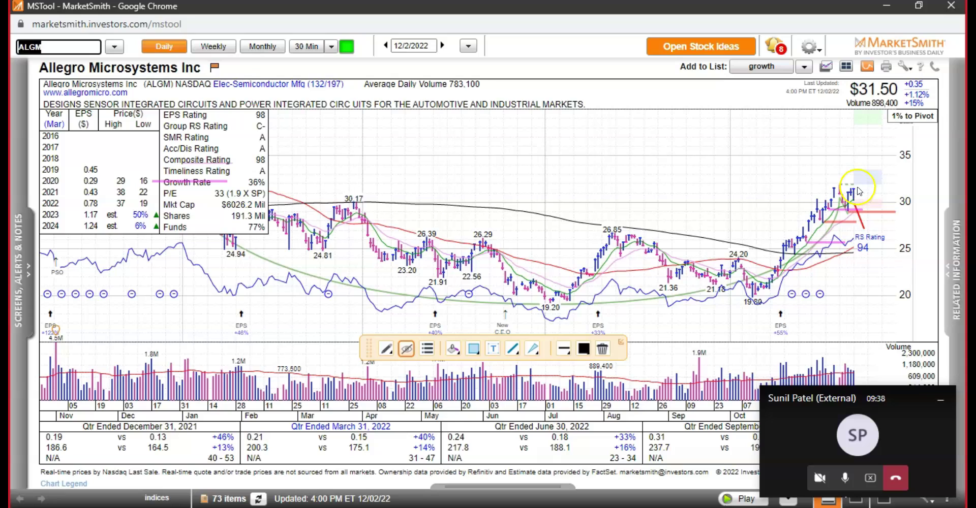
{"action": "mouse_move", "coordinate": [833, 219]}
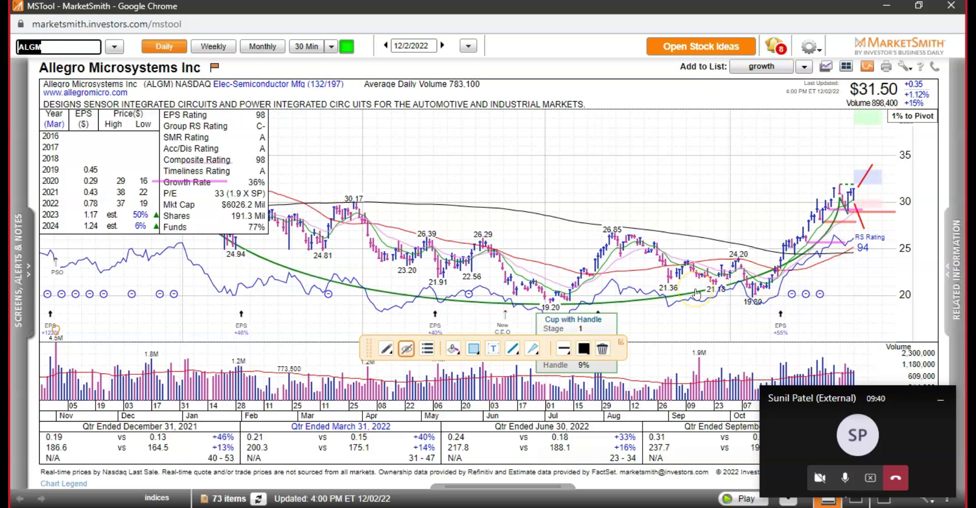
- Load the LSCC chart and draw short temporary strokes falling below and rising above its latest price bar
{"action": "key", "text": "Return"}
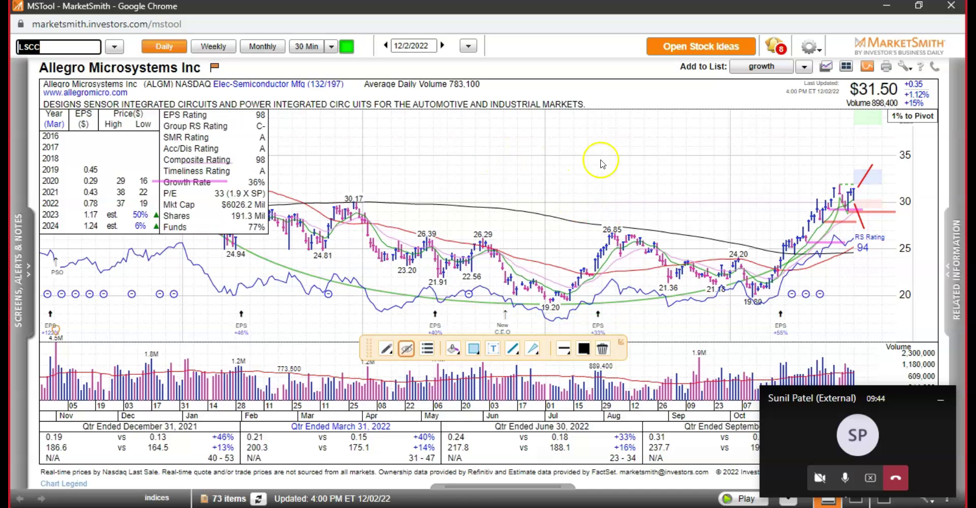
{"action": "left_click", "coordinate": [858, 243]}
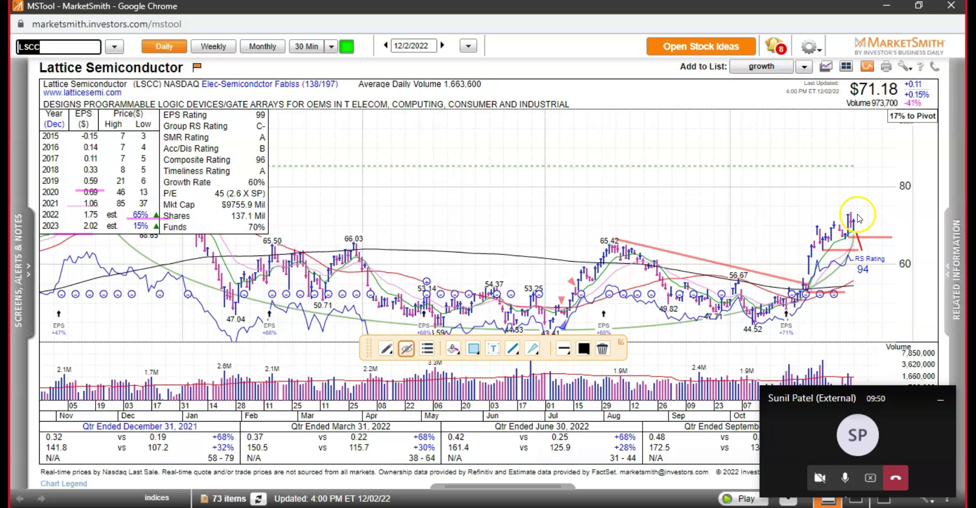
{"action": "left_click", "coordinate": [858, 219]}
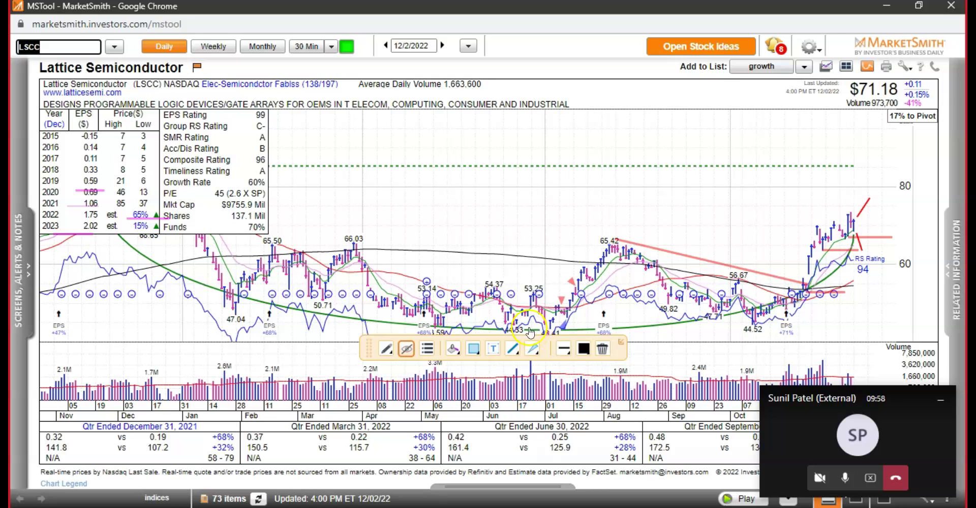
- Bold the ALGM and LSCC symbols in the Technical Report workbook in Excel
{"action": "key", "text": "alt+Tab"}
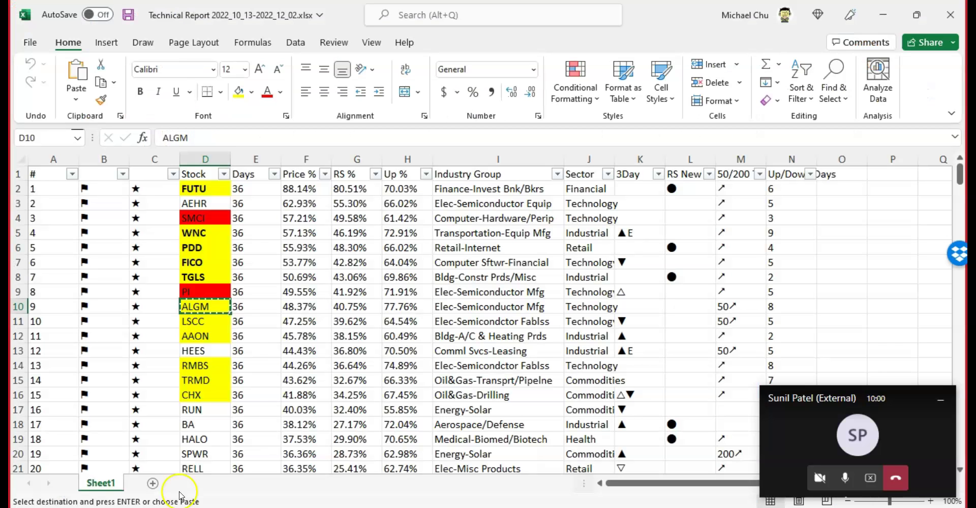
{"action": "mouse_move", "coordinate": [198, 321]}
{"action": "left_mouse_down"}
{"action": "mouse_move", "coordinate": [197, 305]}
{"action": "mouse_move", "coordinate": [200, 326]}
{"action": "left_mouse_up"}
{"action": "key", "text": "Escape"}
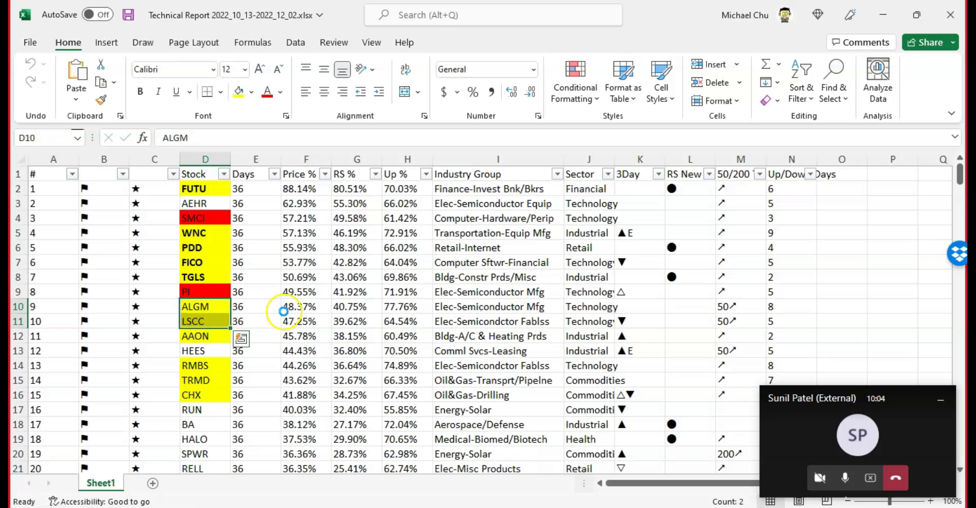
{"action": "key", "text": "ctrl+b"}
- Copy the RMBS symbol from the report's Stock column and load its chart in MarketSmith
{"action": "scroll", "coordinate": [283, 311], "scroll_direction": "down", "scroll_amount": 2}
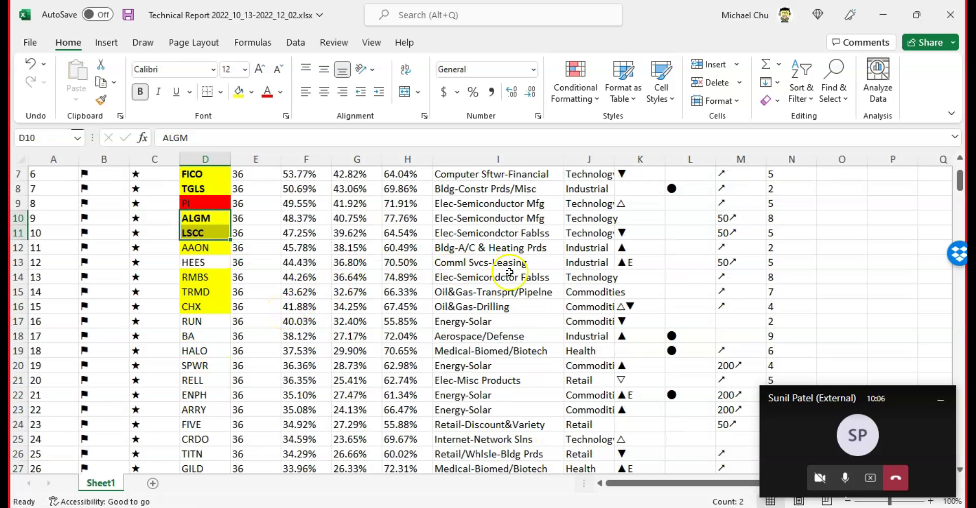
{"action": "left_click", "coordinate": [529, 277]}
{"action": "left_click", "coordinate": [198, 279]}
{"action": "key", "text": "ctrl+c"}
{"action": "key", "text": "alt+Tab"}
{"action": "key", "text": "ctrl+v"}
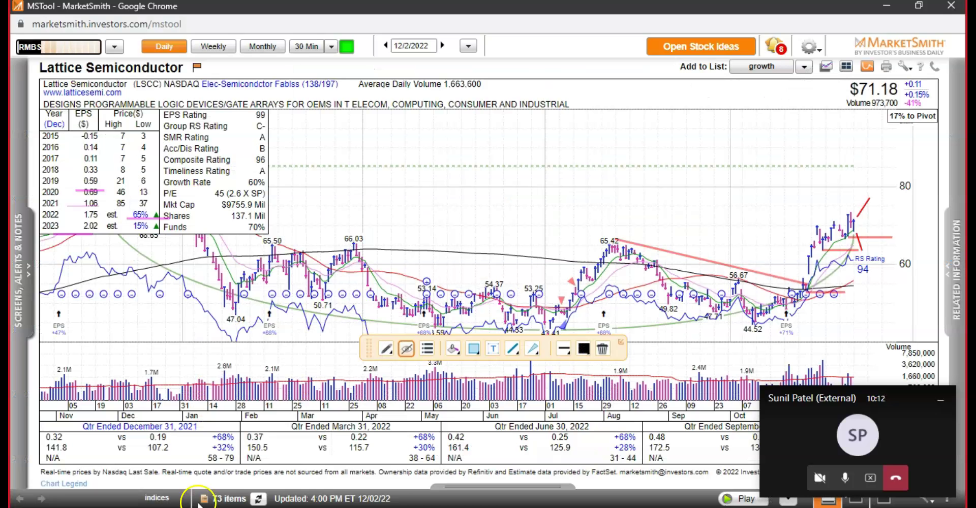
{"action": "mouse_move", "coordinate": [631, 266]}
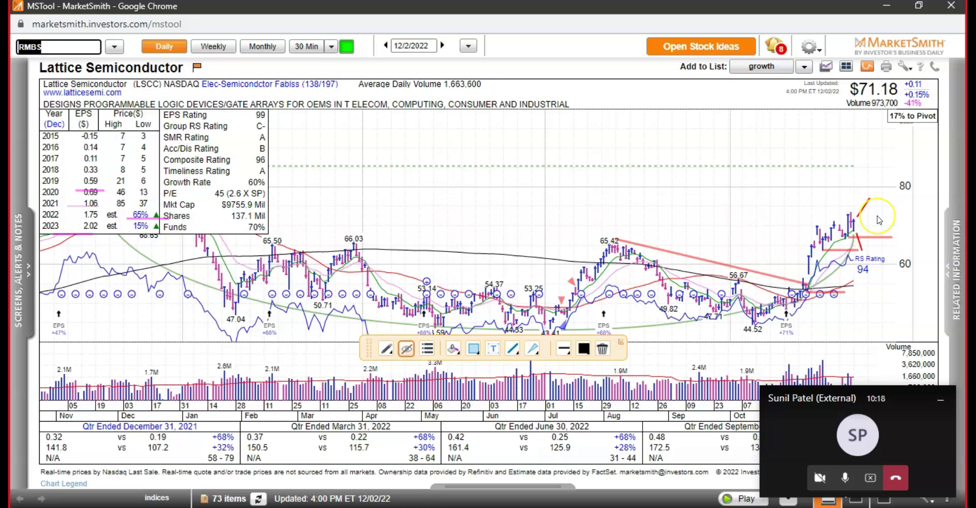
{"action": "key", "text": "Return"}
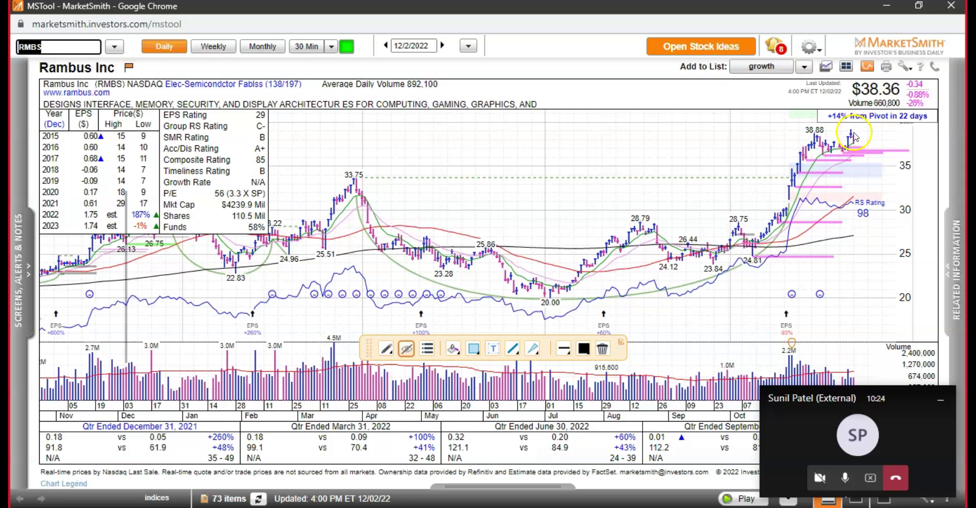
- Draw a temporary vertical stroke from RMBS's latest price bar down to about the 30 price level
{"action": "left_click", "coordinate": [857, 159]}
{"action": "left_click_drag", "start_coordinate": [858, 169], "coordinate": [858, 214]}
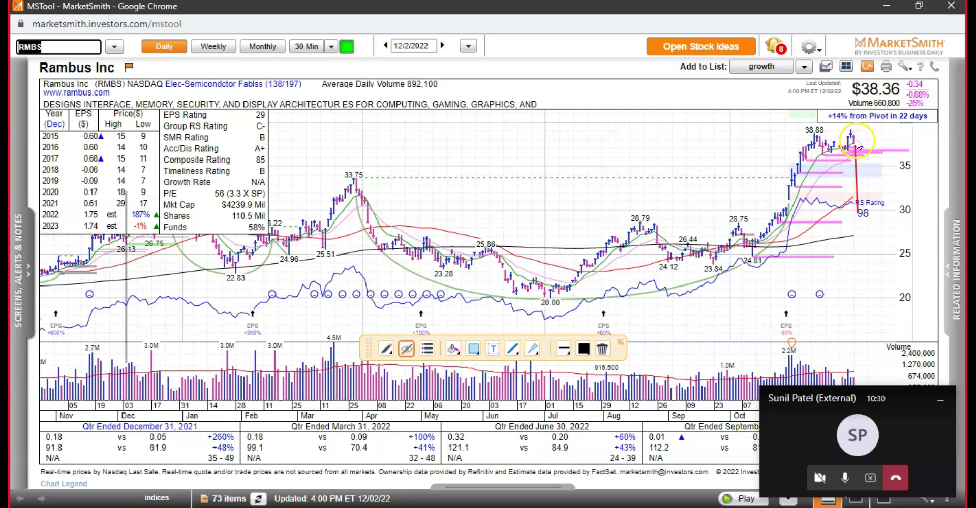
- Switch to the Technical Report workbook in Excel and bold the RMBS symbol
{"action": "mouse_move", "coordinate": [489, 238]}
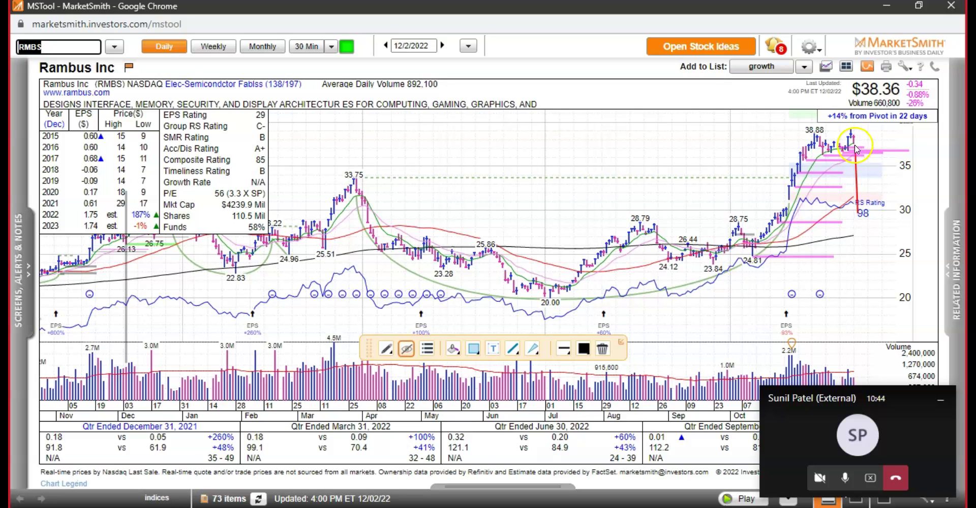
{"action": "mouse_move", "coordinate": [573, 221]}
{"action": "mouse_move", "coordinate": [157, 507]}
{"action": "left_click", "coordinate": [158, 467]}
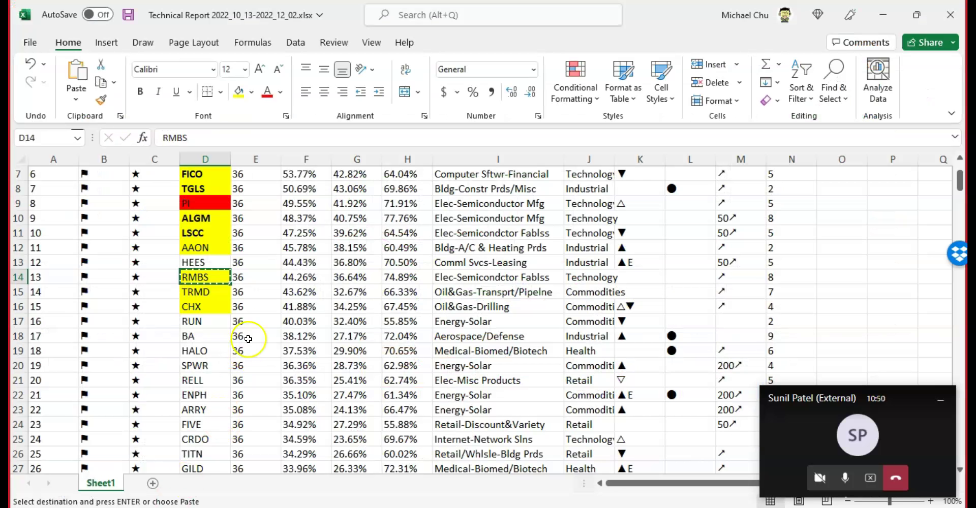
{"action": "left_click", "coordinate": [207, 275]}
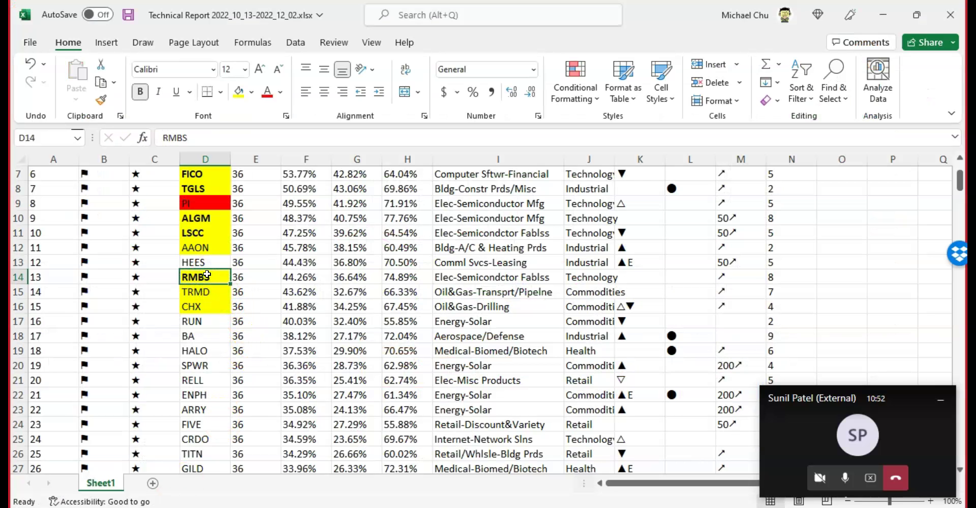
- Look through the industry groups below RMBS and search the sheet for "gfs"
{"action": "scroll", "coordinate": [207, 275], "scroll_direction": "down", "scroll_amount": 1}
{"action": "left_click_drag", "start_coordinate": [416, 262], "coordinate": [444, 342]}
{"action": "scroll", "coordinate": [447, 387], "scroll_direction": "down", "scroll_amount": 1}
{"action": "scroll", "coordinate": [446, 386], "scroll_direction": "down", "scroll_amount": 1}
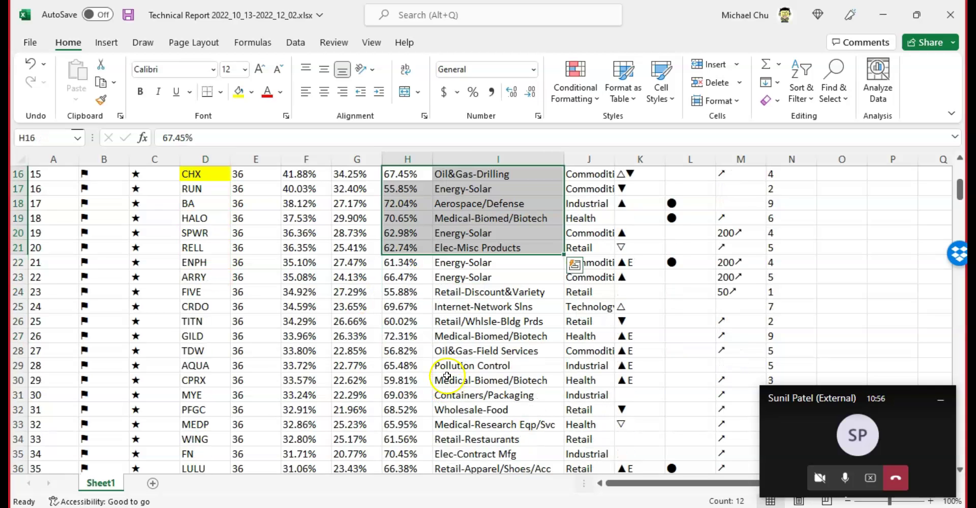
{"action": "left_click_drag", "start_coordinate": [454, 262], "coordinate": [461, 439]}
{"action": "left_click", "coordinate": [210, 346]}
{"action": "key", "text": "ctrl+f"}
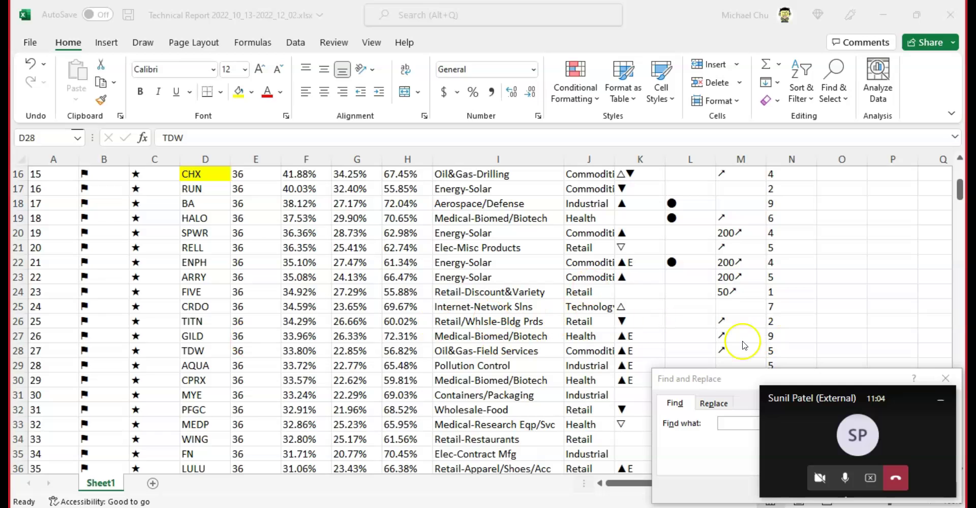
{"action": "left_click", "coordinate": [796, 378]}
{"action": "left_click_drag", "start_coordinate": [797, 378], "coordinate": [773, 256]}
{"action": "type", "text": "gfs"}
{"action": "key", "text": "Return"}
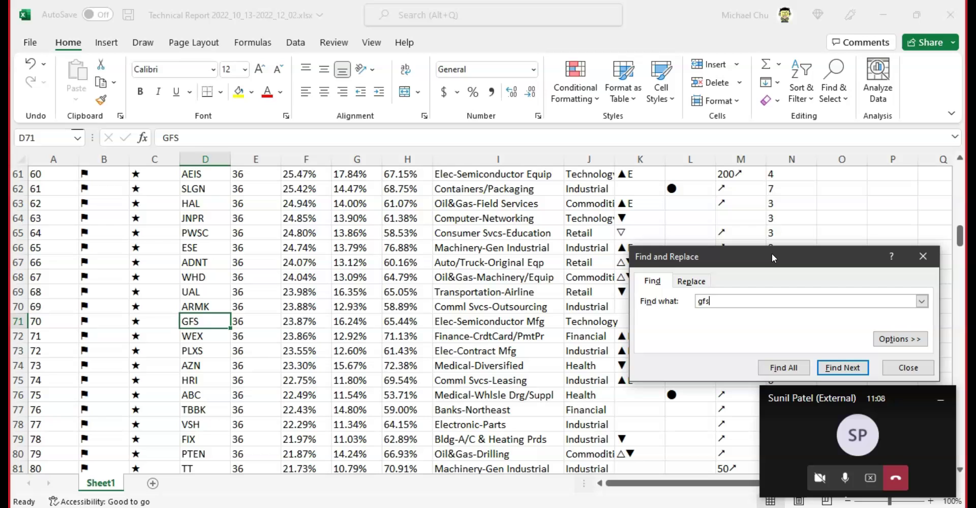
- Load the chart for the report's GFS symbol in MarketSmith and draw a temporary stroke sloping down past its latest price bars
{"action": "left_click", "coordinate": [223, 326]}
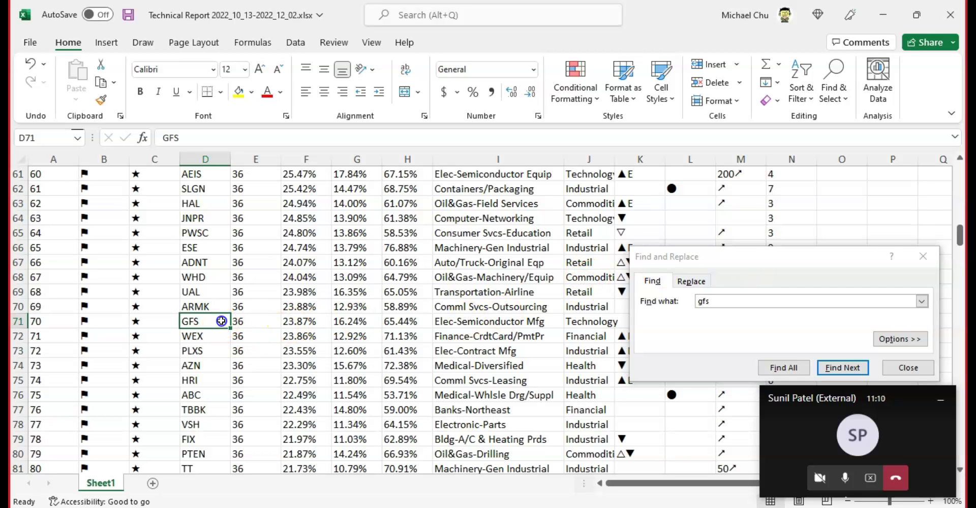
{"action": "left_click", "coordinate": [207, 323]}
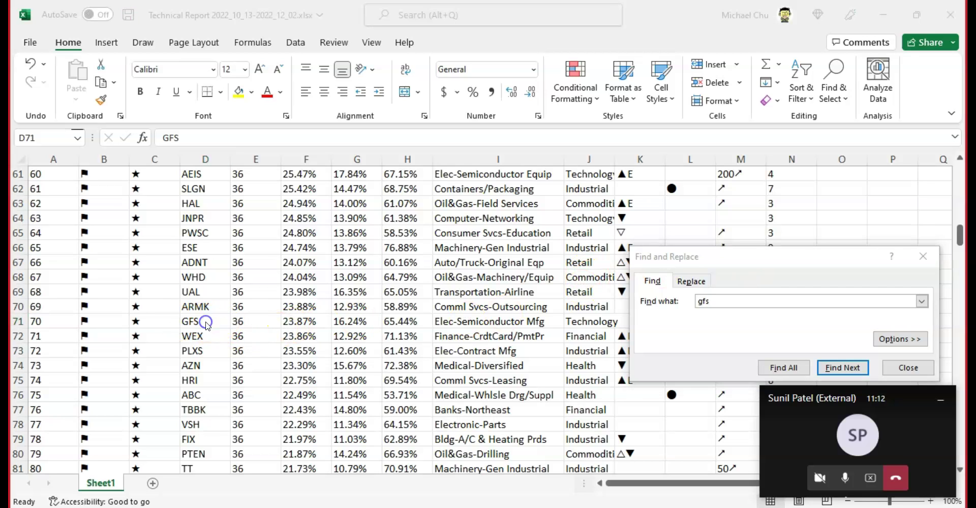
{"action": "left_click", "coordinate": [924, 256]}
{"action": "key", "text": "ctrl+c"}
{"action": "key", "text": "alt+Tab"}
{"action": "key", "text": "ctrl+v"}
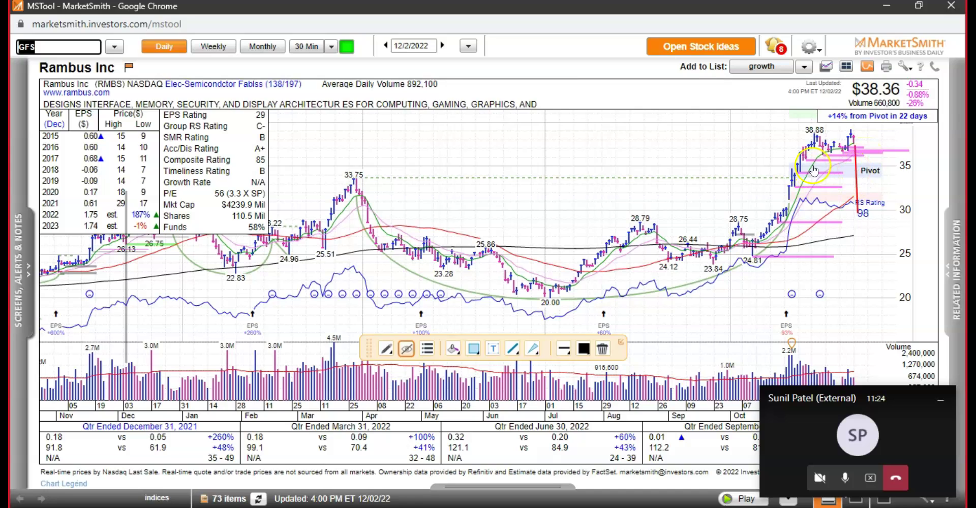
{"action": "key", "text": "Return"}
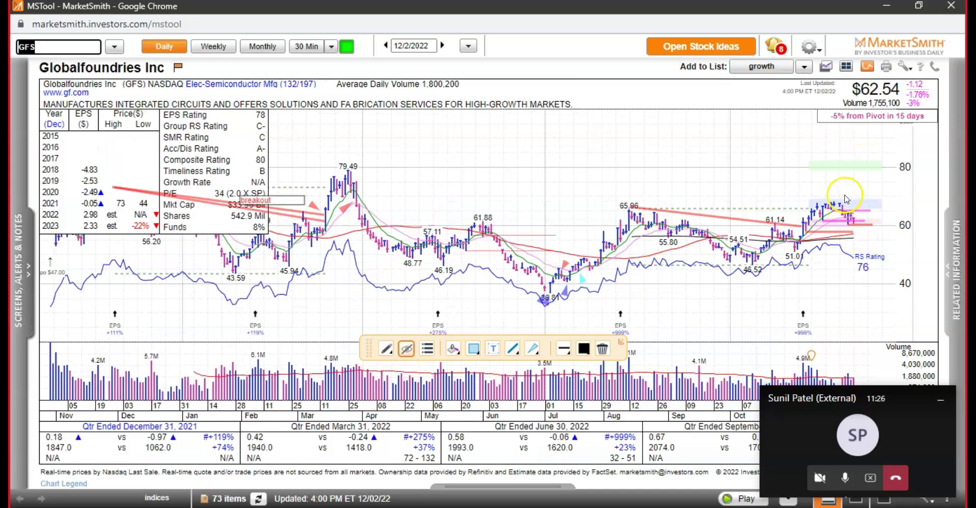
{"action": "left_click_drag", "start_coordinate": [844, 197], "coordinate": [891, 253]}
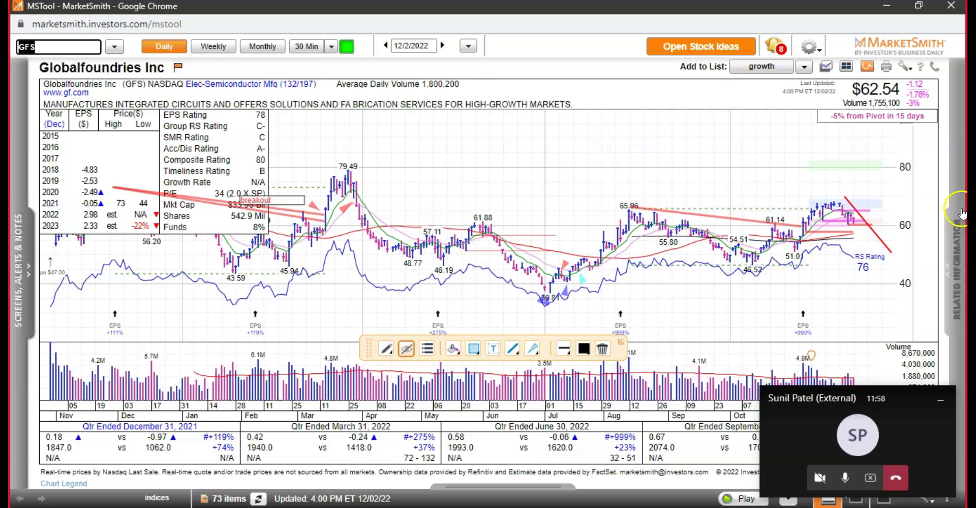
- Bold the GFS and BA symbols in the Stock column of the Technical Report workbook in Excel
{"action": "left_click", "coordinate": [887, 6]}
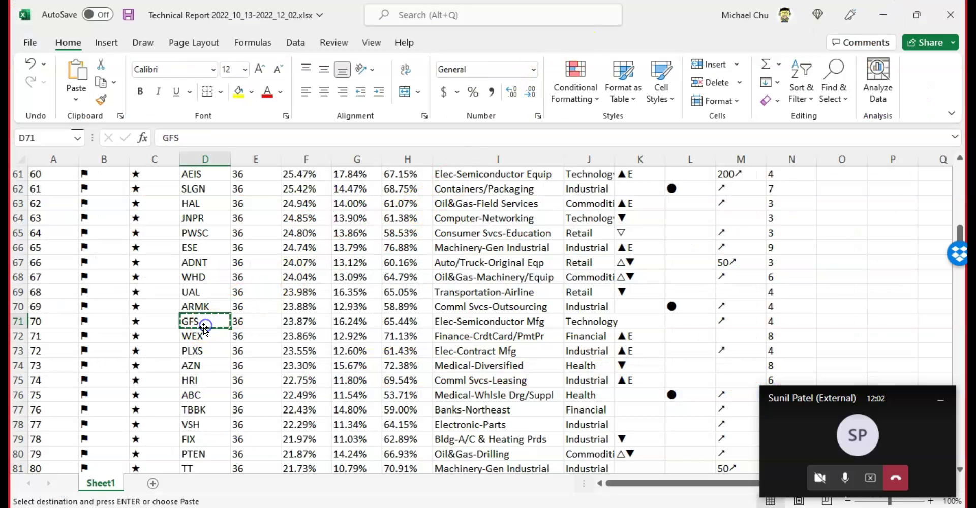
{"action": "key", "text": "ctrl+b"}
{"action": "scroll", "coordinate": [301, 289], "scroll_direction": "up", "scroll_amount": 20}
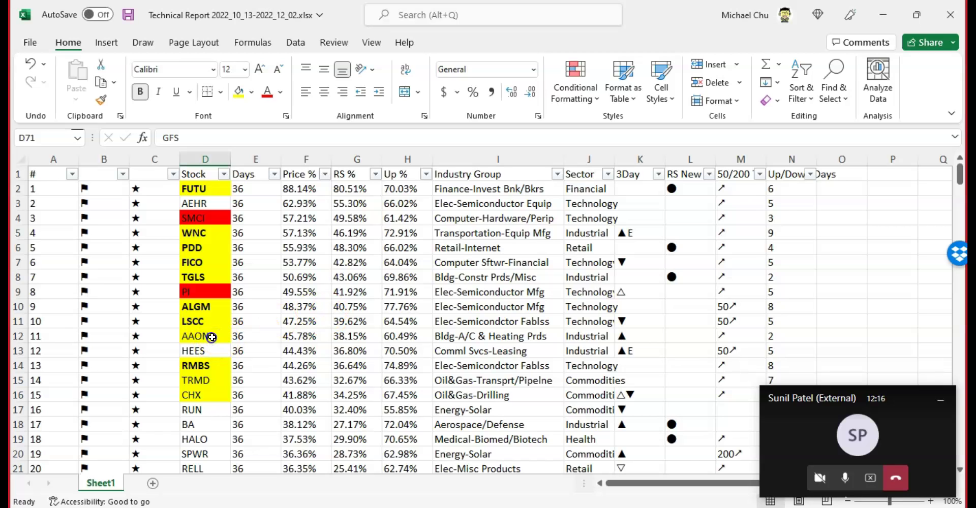
{"action": "left_click", "coordinate": [213, 336]}
{"action": "scroll", "coordinate": [205, 369], "scroll_direction": "down", "scroll_amount": 1}
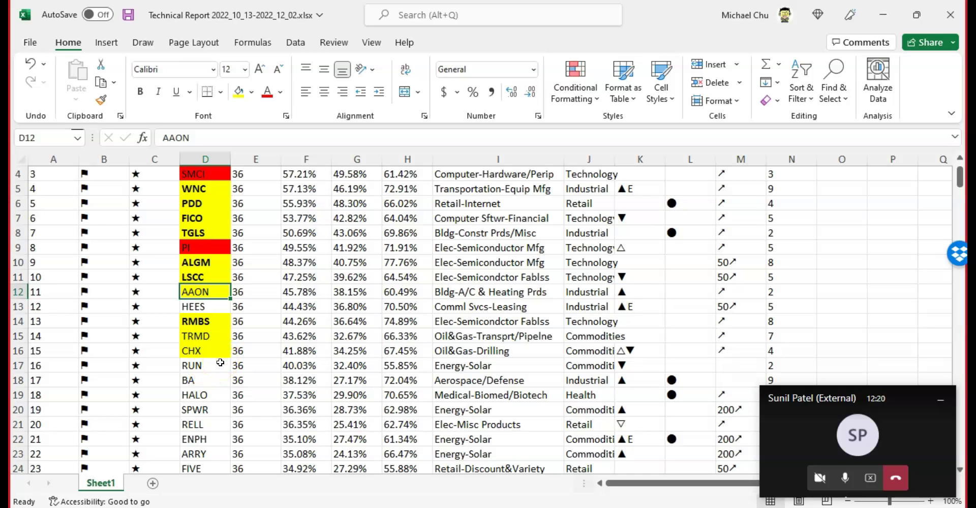
{"action": "left_click", "coordinate": [210, 381]}
{"action": "key", "text": "ctrl+b"}
- Copy the BA symbol to MarketSmith to load its chart, and minimise the floating call window
{"action": "key", "text": "ctrl+c"}
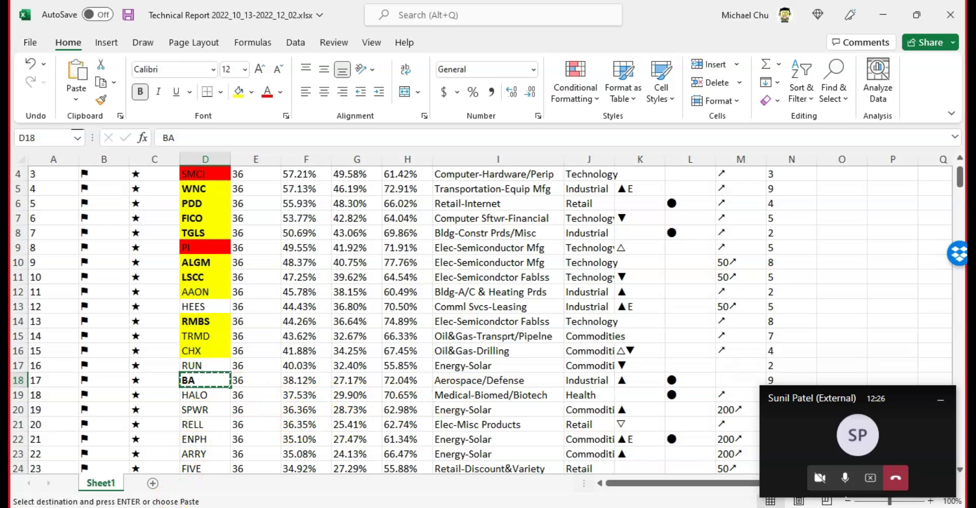
{"action": "key", "text": "alt+Tab"}
{"action": "key", "text": "ctrl+v"}
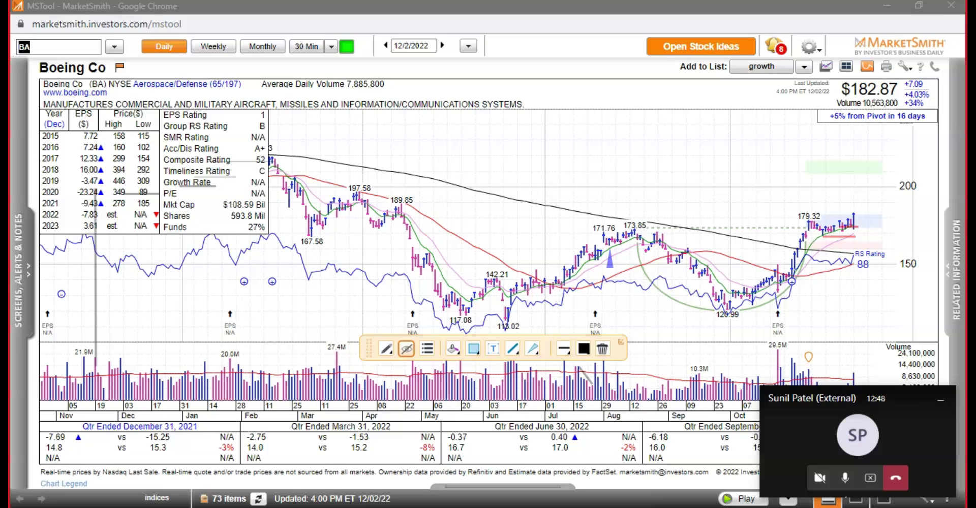
{"action": "left_click", "coordinate": [940, 400]}
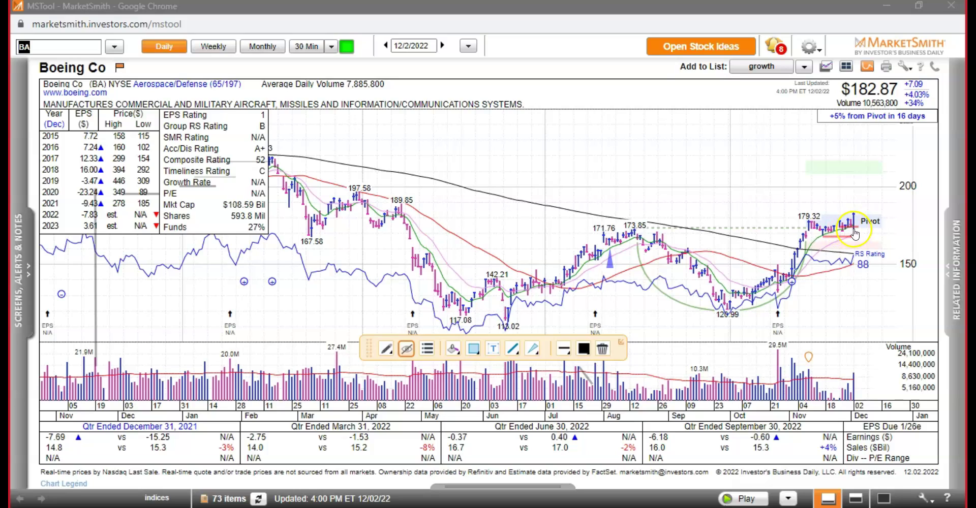
- Draw short temporary strokes falling below and rising above BA's latest price bar
{"action": "left_click_drag", "start_coordinate": [855, 234], "coordinate": [867, 254]}
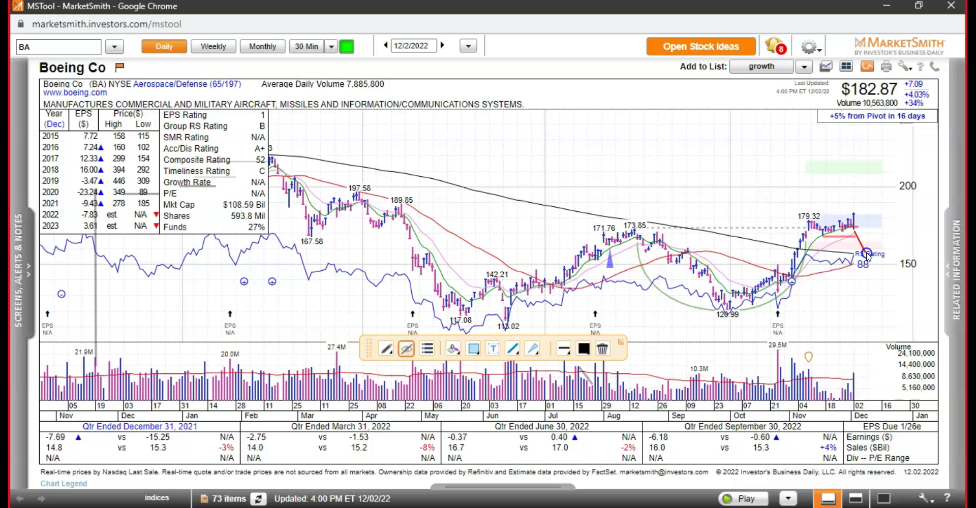
{"action": "left_click_drag", "start_coordinate": [867, 254], "coordinate": [867, 255]}
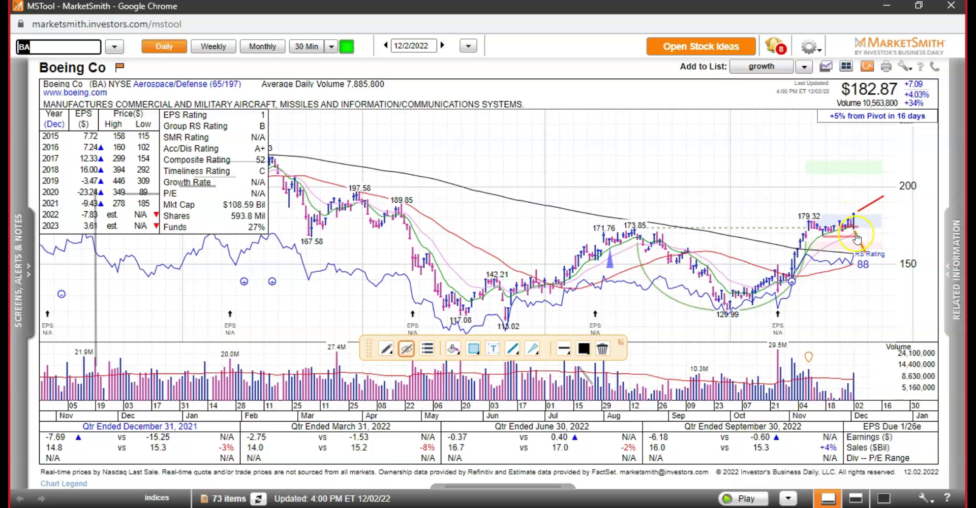
{"action": "left_click", "coordinate": [856, 234]}
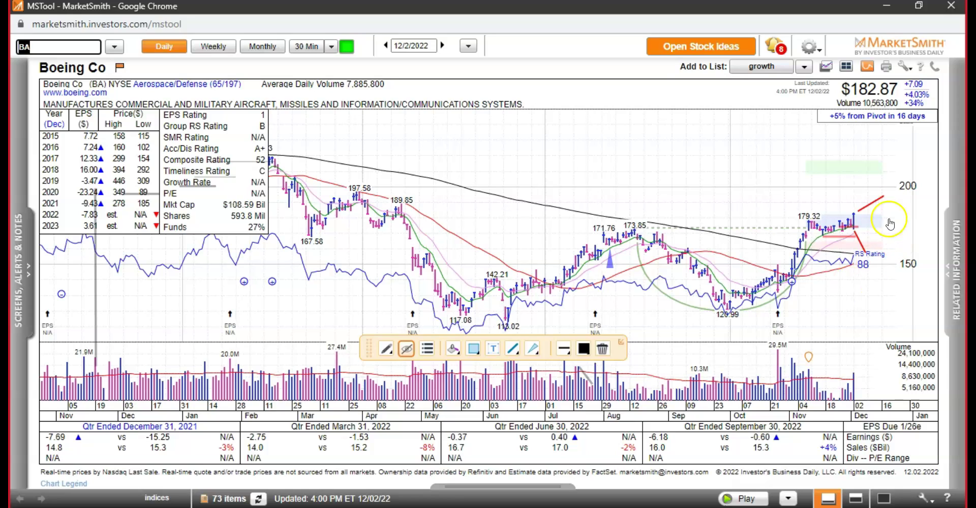
- Mark BA's 173.85 high and its profit zone with temporary horizontal lines, and add a short rising stroke between them
{"action": "mouse_move", "coordinate": [784, 227]}
{"action": "left_click_drag", "start_coordinate": [636, 225], "coordinate": [886, 228]}
{"action": "left_click_drag", "start_coordinate": [807, 166], "coordinate": [920, 170]}
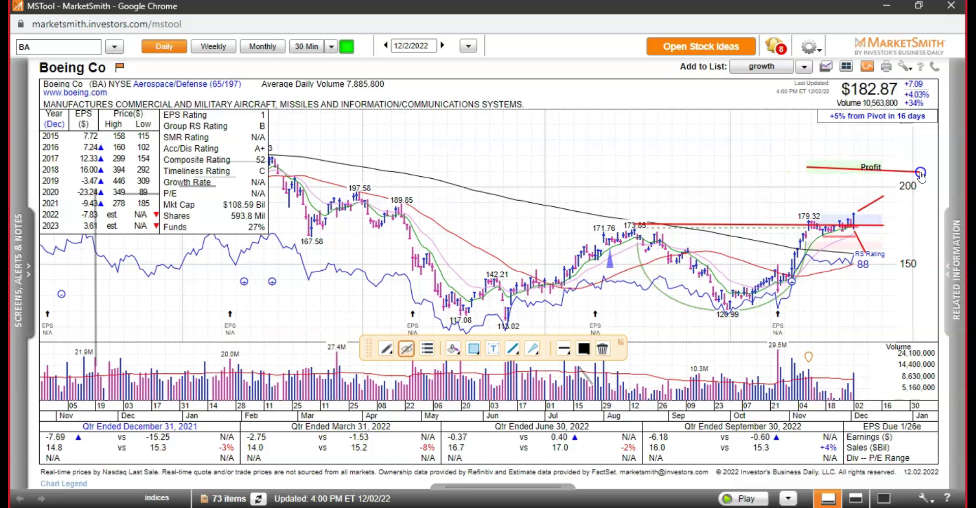
{"action": "left_click_drag", "start_coordinate": [867, 198], "coordinate": [870, 176]}
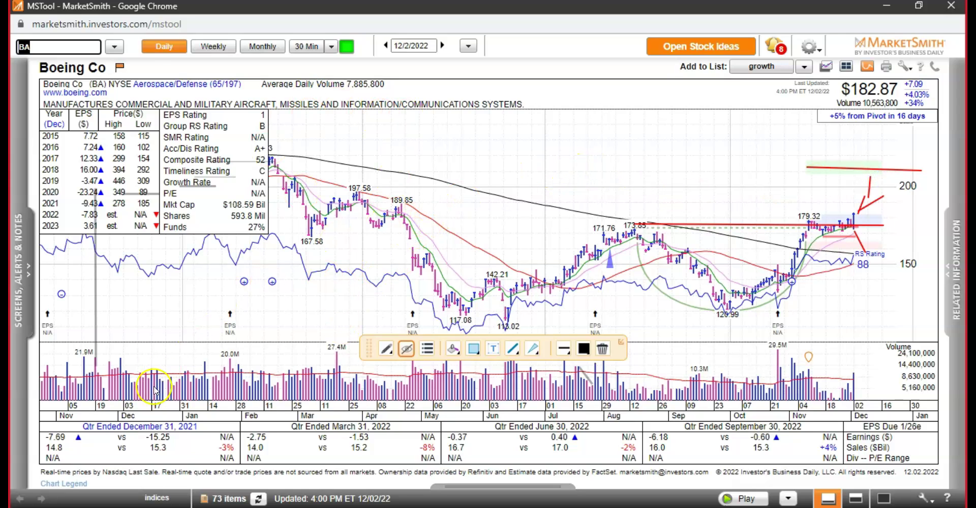
- Load the chart for the report's AAON symbol in MarketSmith and draw temporary strokes falling below and rising above its latest price bar
{"action": "key", "text": "alt+Tab"}
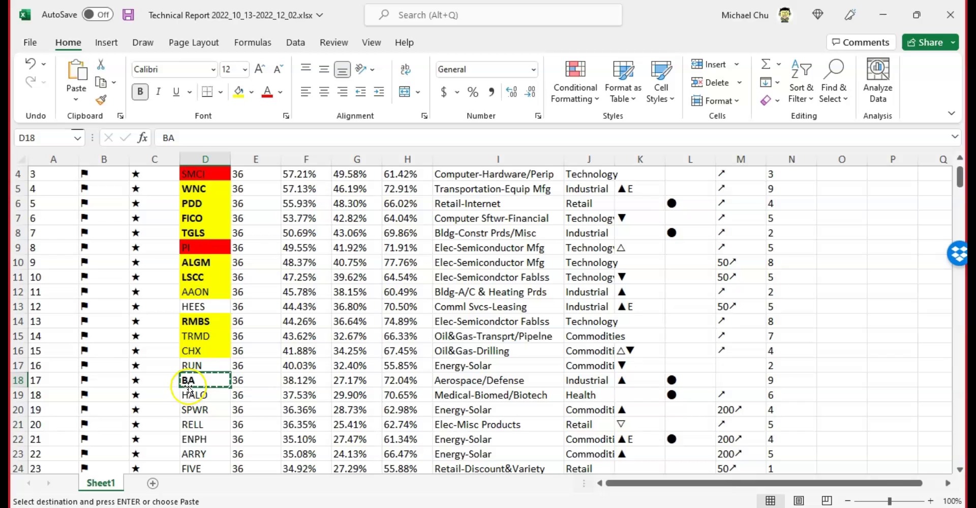
{"action": "left_click", "coordinate": [202, 306]}
{"action": "left_click", "coordinate": [205, 286]}
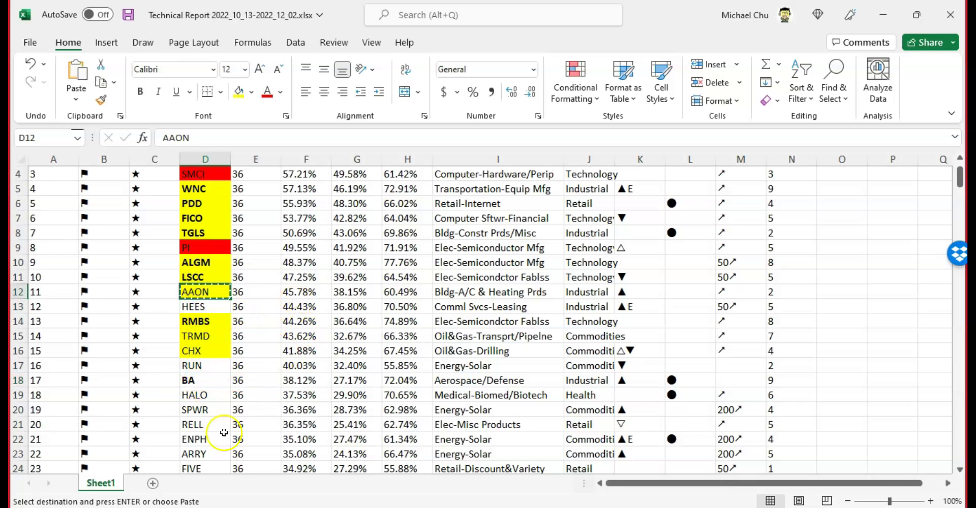
{"action": "key", "text": "alt+Tab"}
{"action": "key", "text": "ctrl+v"}
{"action": "key", "text": "Return"}
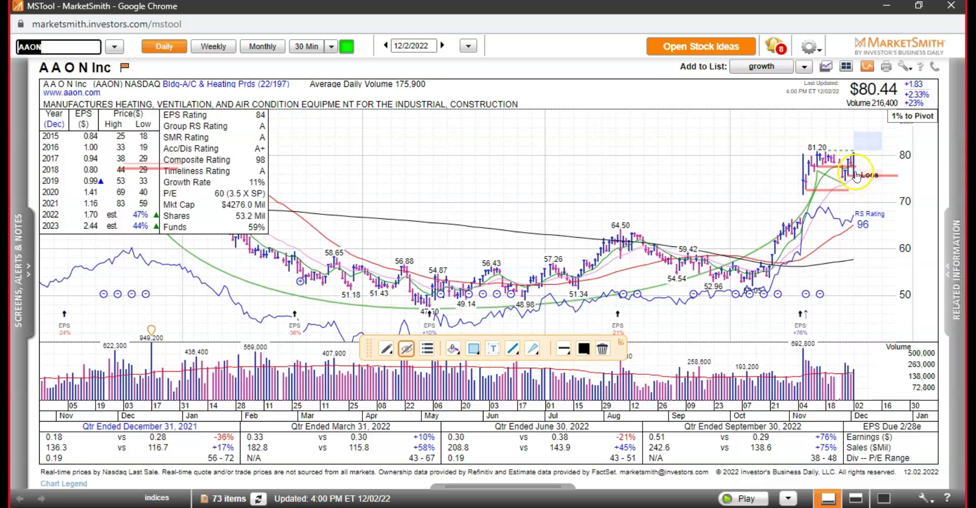
{"action": "mouse_move", "coordinate": [850, 188]}
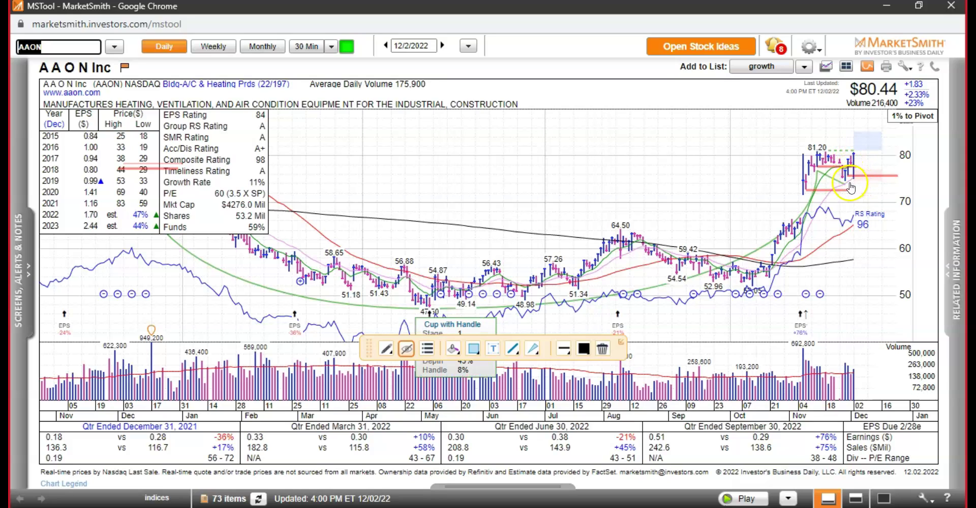
{"action": "left_click_drag", "start_coordinate": [858, 148], "coordinate": [878, 124]}
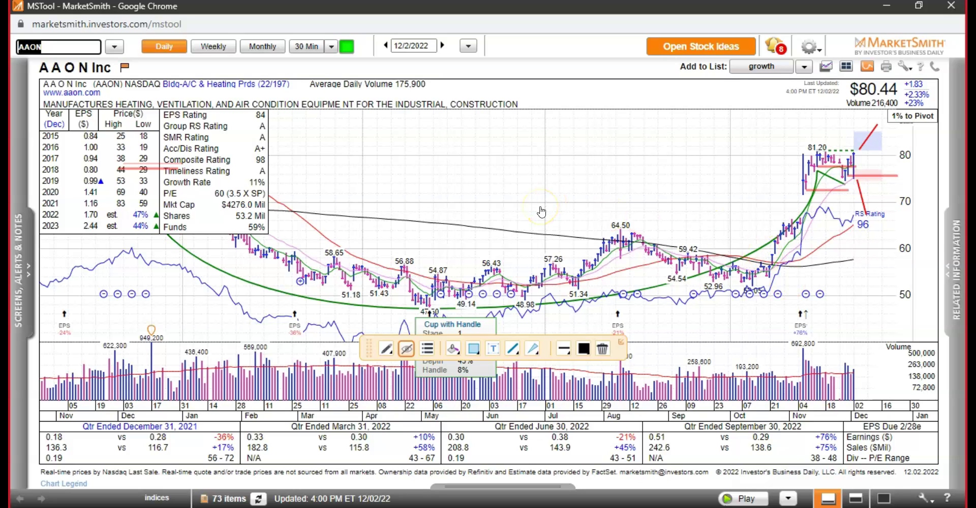
- Load the HEES chart and draw a temporary stroke rising from its latest price bar
{"action": "key", "text": "Return"}
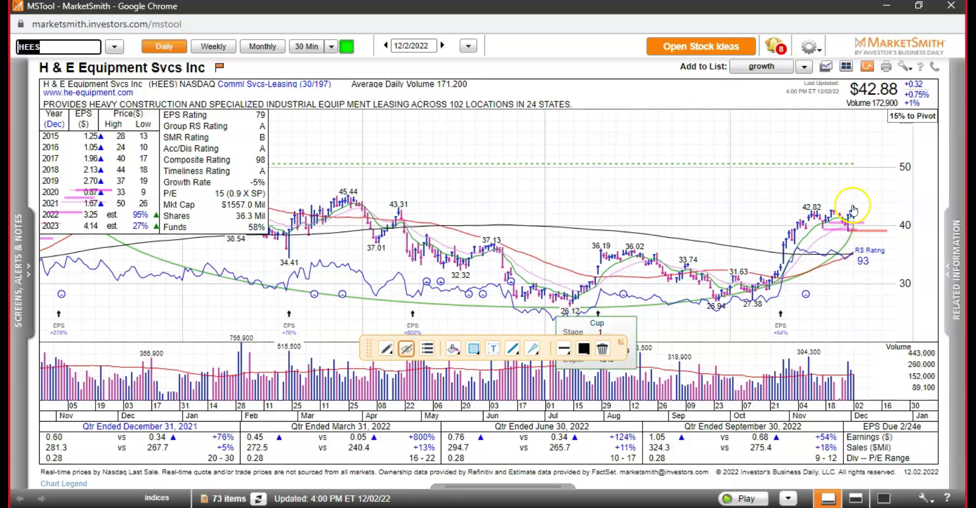
{"action": "left_click_drag", "start_coordinate": [854, 207], "coordinate": [881, 183]}
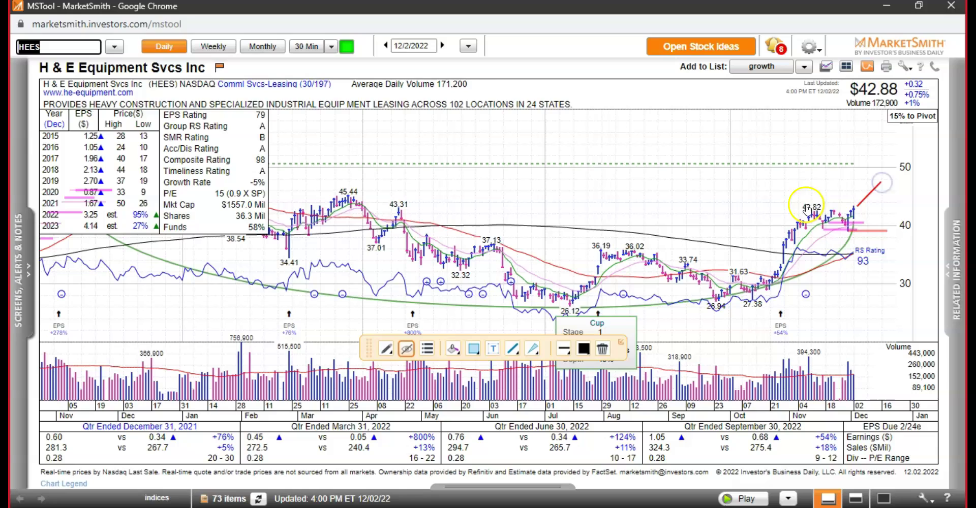
- Draw a red horizontal resistance line on the HEES daily chart from the 42.82 high to the latest bars
{"action": "left_click_drag", "start_coordinate": [815, 209], "coordinate": [859, 212]}
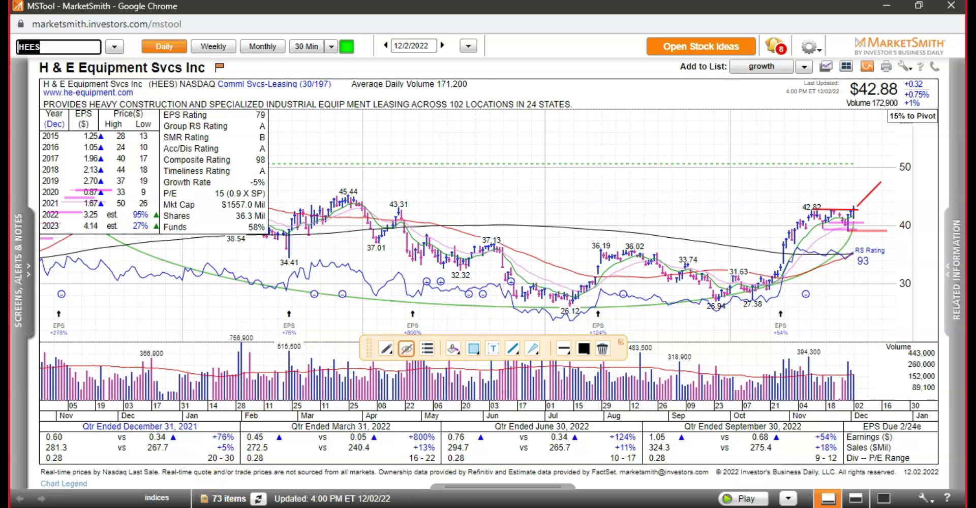
- Switch to the Excel technical report, make the AAON ticker bold and select the HEES ticker below it
{"action": "key", "text": "alt+Tab"}
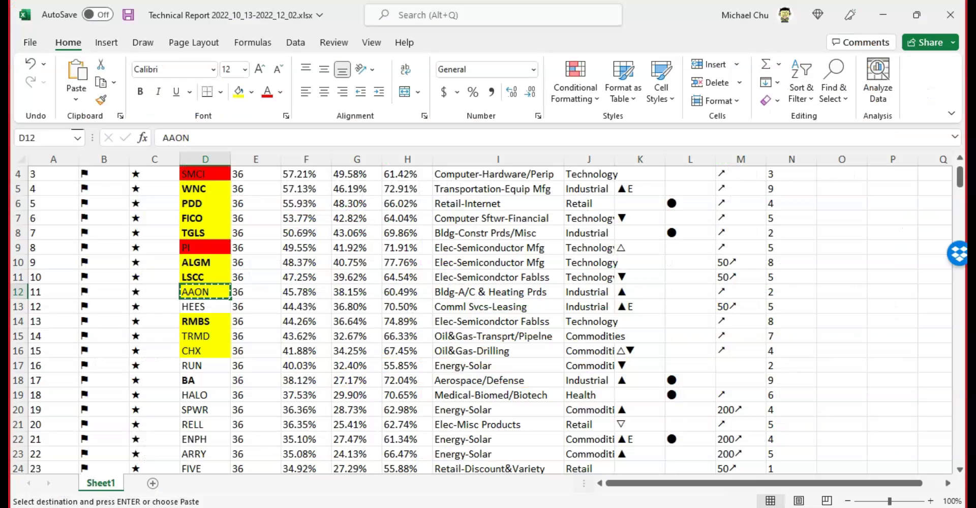
{"action": "left_click", "coordinate": [214, 303], "text": "shift"}
{"action": "key", "text": "ctrl+z"}
{"action": "left_click", "coordinate": [212, 306]}
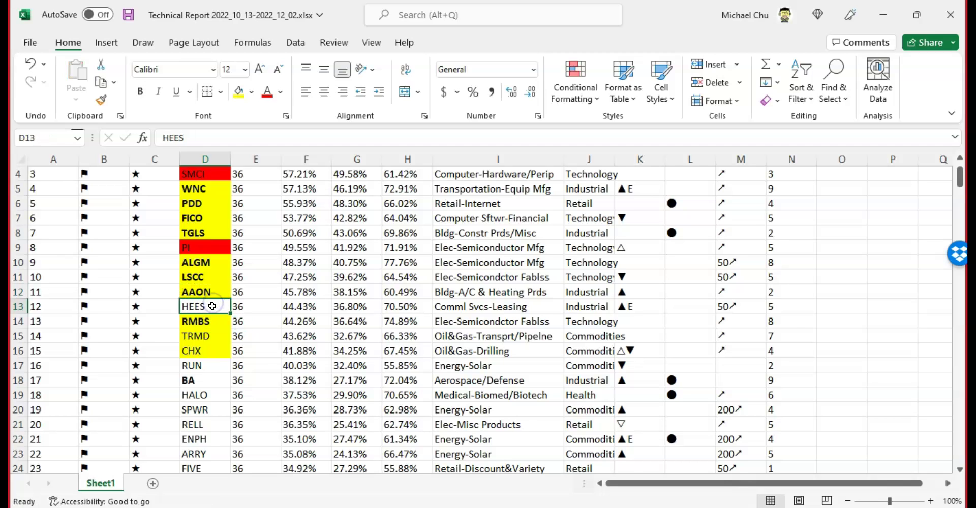
- Copy the FIVE ticker from the Excel report and enter it as the chart symbol in MarketSmith
{"action": "scroll", "coordinate": [212, 306], "scroll_direction": "down", "scroll_amount": 1}
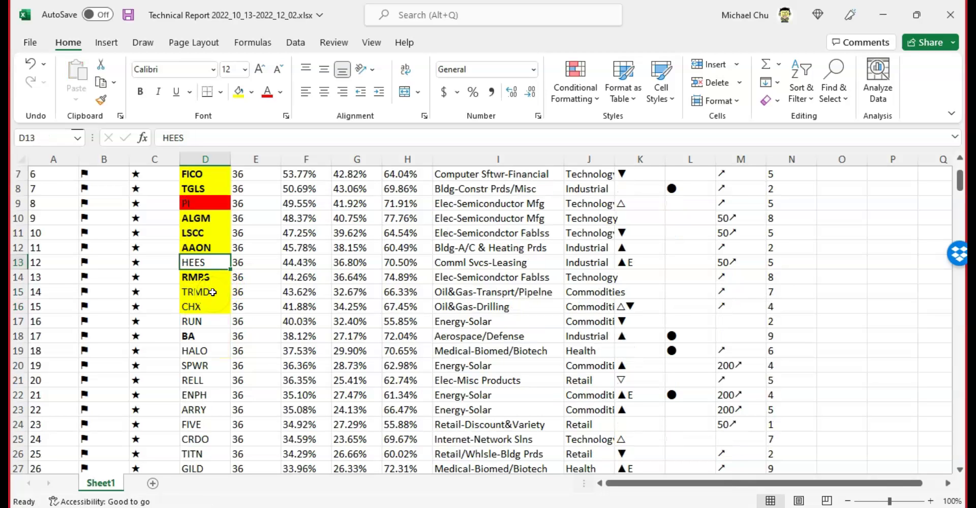
{"action": "left_click", "coordinate": [475, 353]}
{"action": "scroll", "coordinate": [477, 356], "scroll_direction": "down", "scroll_amount": 1}
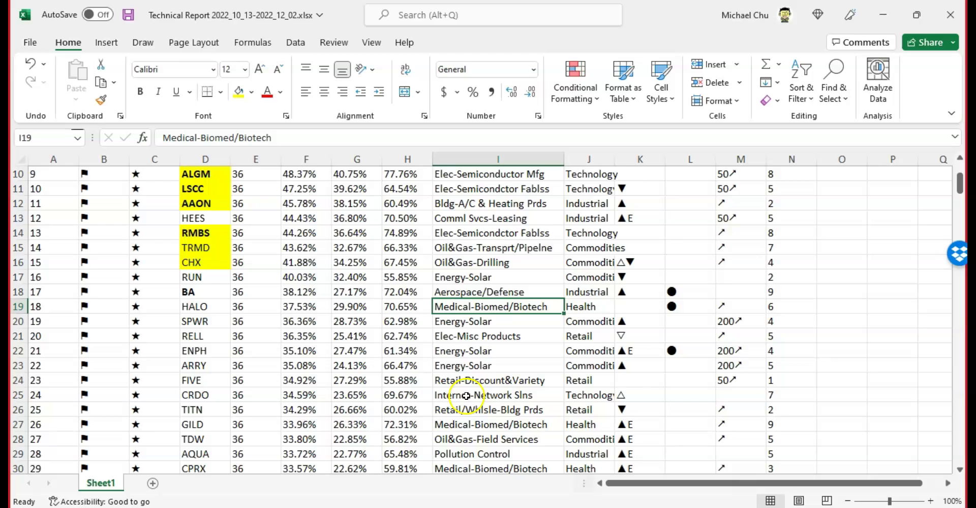
{"action": "scroll", "coordinate": [458, 430], "scroll_direction": "down", "scroll_amount": 1}
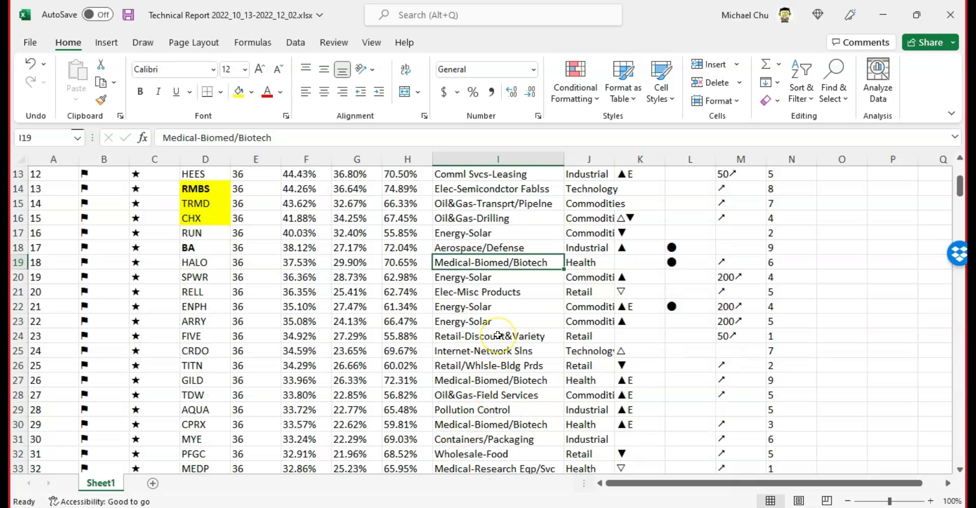
{"action": "left_click_drag", "start_coordinate": [200, 337], "coordinate": [192, 448]}
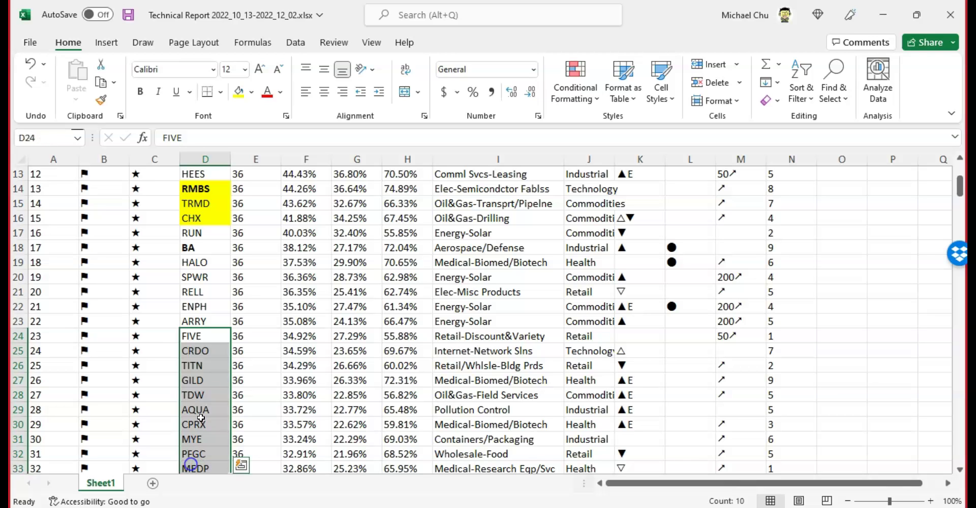
{"action": "left_click", "coordinate": [197, 335]}
{"action": "key", "text": "ctrl+c"}
{"action": "key", "text": "alt+Tab"}
{"action": "key", "text": "ctrl+v"}
{"action": "left_click", "coordinate": [327, 293]}
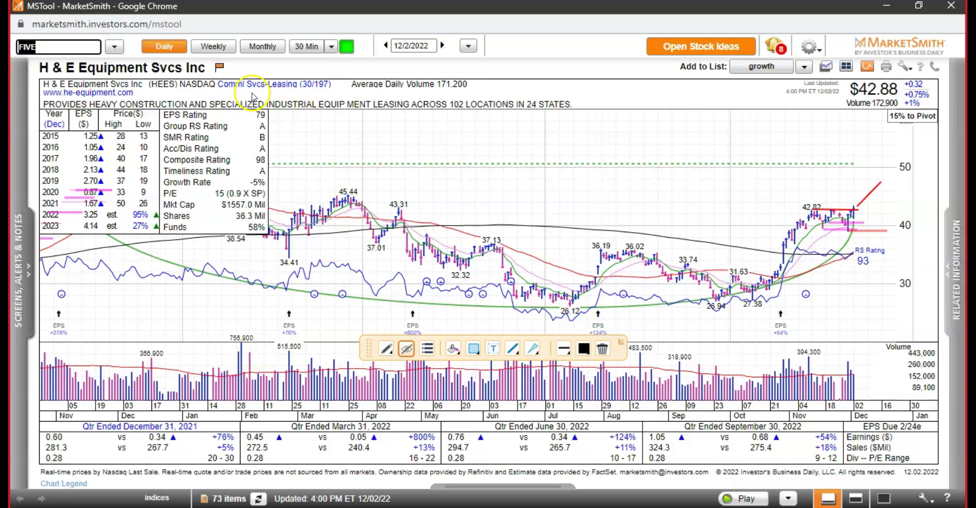
- Draw a red diagonal line on the FIVE daily chart pointing to the price gap before the latest bars
{"action": "left_click", "coordinate": [846, 248]}
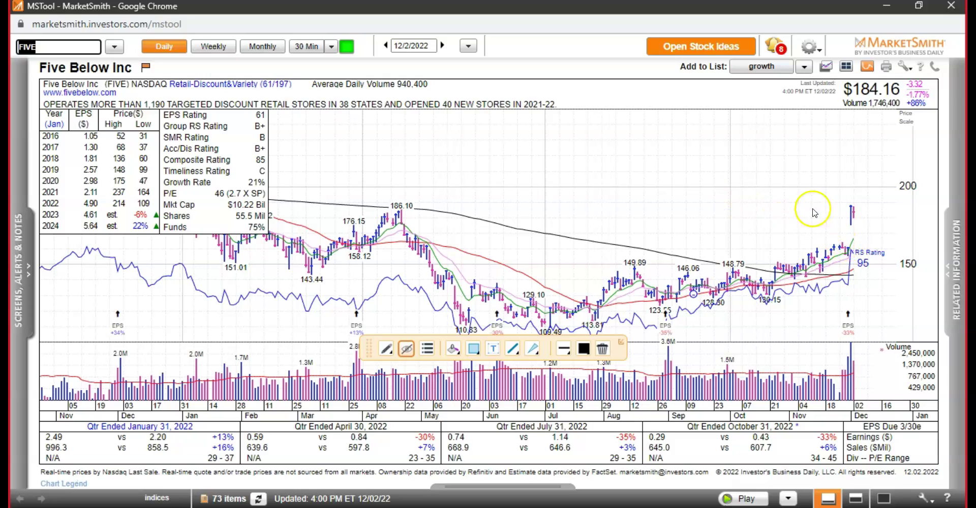
{"action": "left_click_drag", "start_coordinate": [812, 209], "coordinate": [851, 237]}
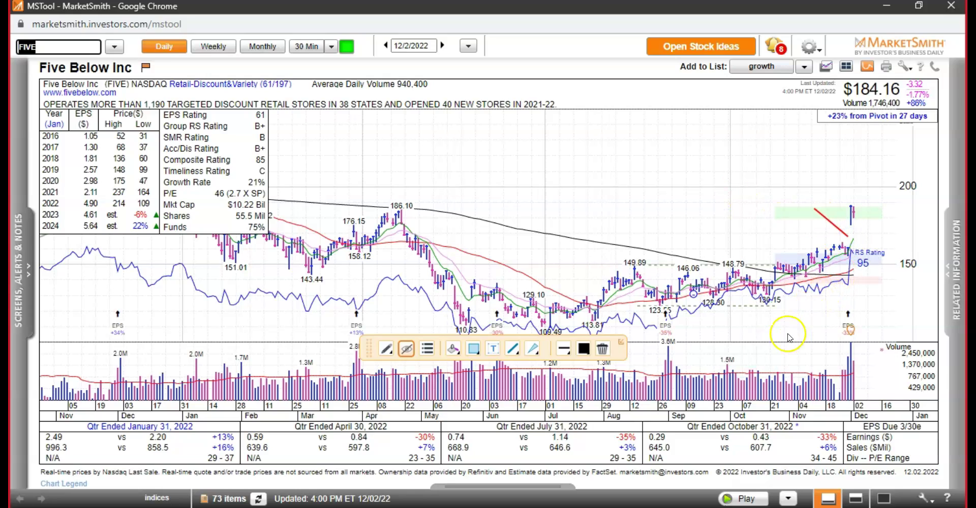
- Load the DLTR chart and draw red trend lines along the decline from the 170.36 high and the rally leading up to it
{"action": "mouse_move", "coordinate": [654, 275]}
{"action": "key", "text": "Return"}
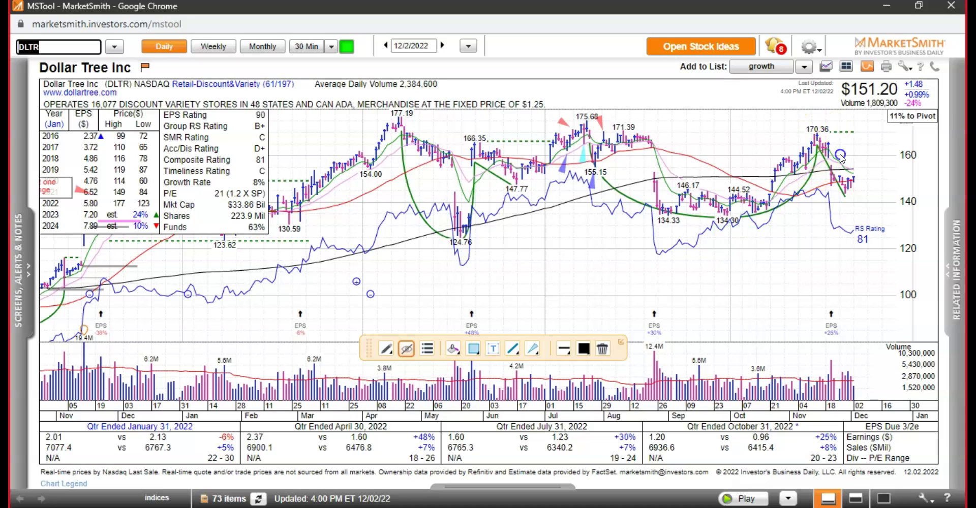
{"action": "left_click_drag", "start_coordinate": [866, 187], "coordinate": [870, 186]}
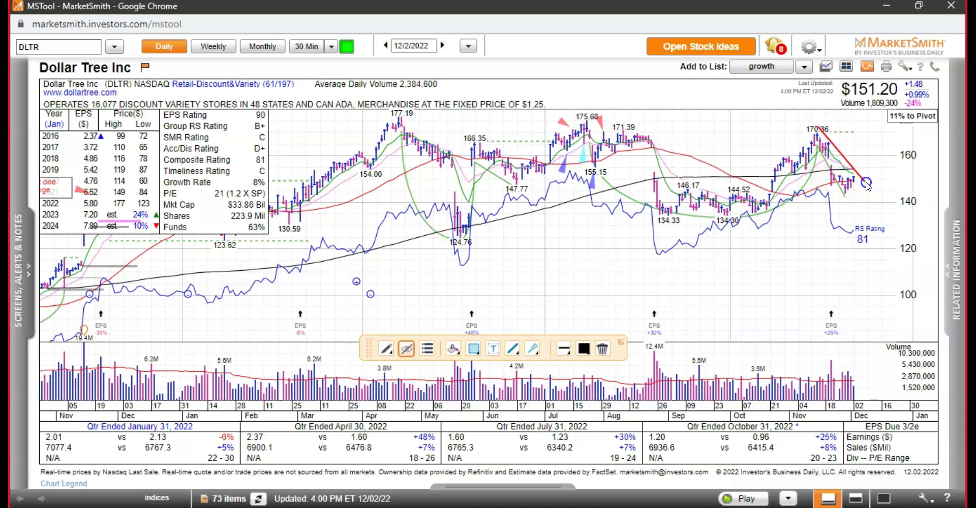
{"action": "left_click_drag", "start_coordinate": [757, 223], "coordinate": [793, 192]}
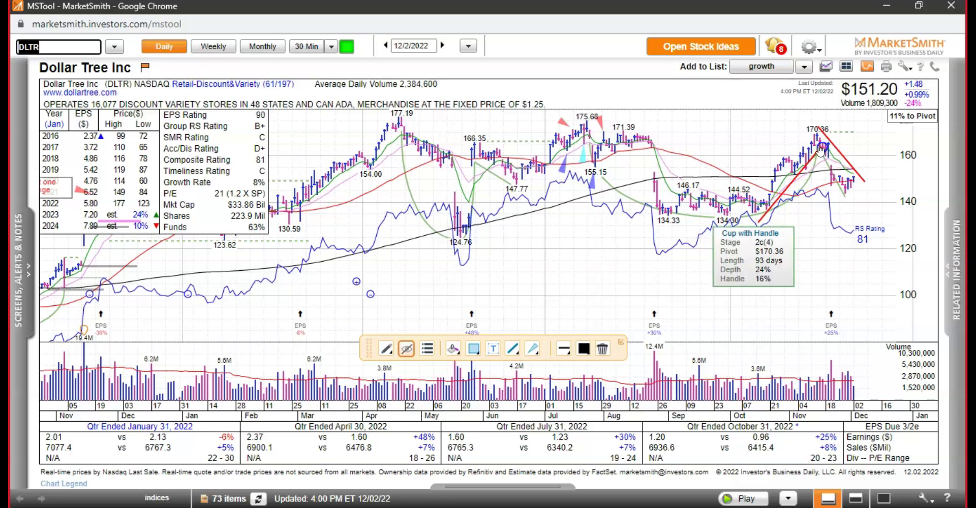
{"action": "left_click", "coordinate": [588, 209]}
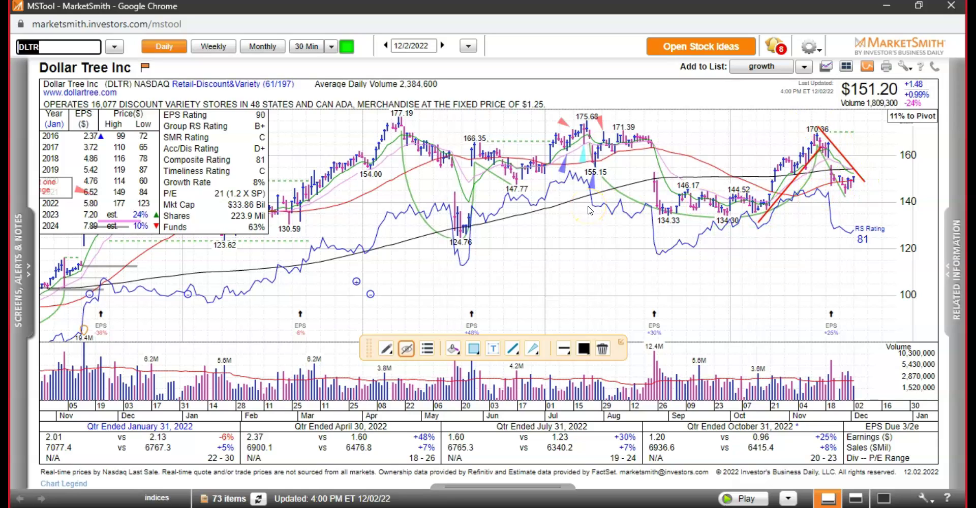
- Load the DG chart and draw short red lines along the latest price decline and beside the RS line's drop
{"action": "left_click", "coordinate": [618, 212]}
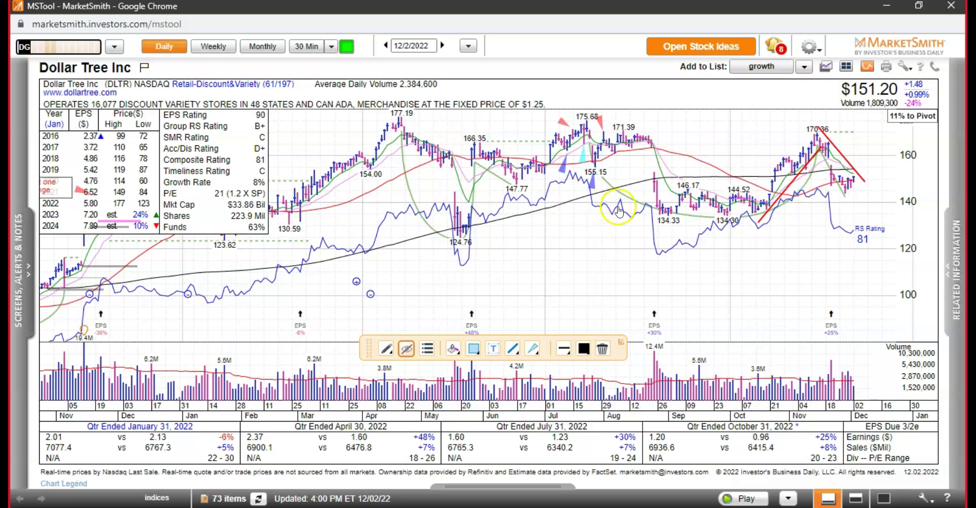
{"action": "left_click", "coordinate": [835, 131]}
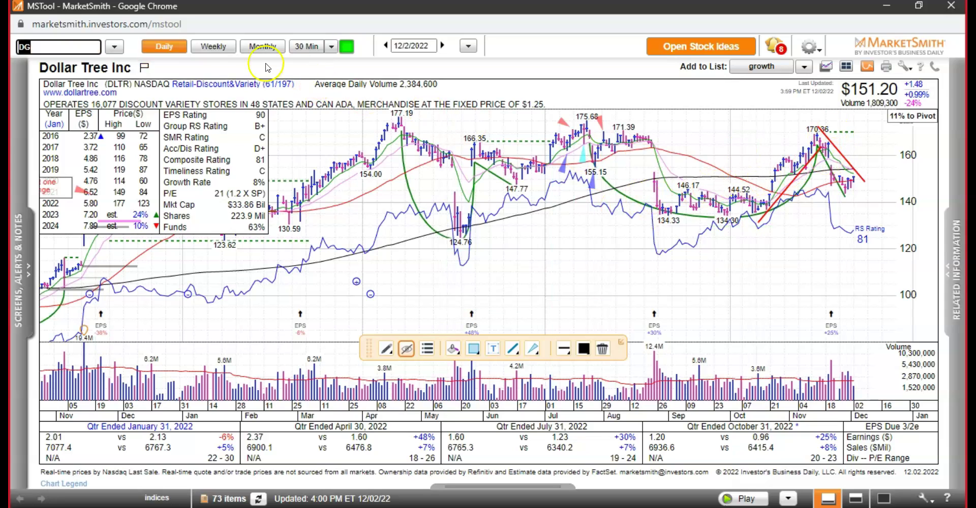
{"action": "left_click", "coordinate": [836, 166]}
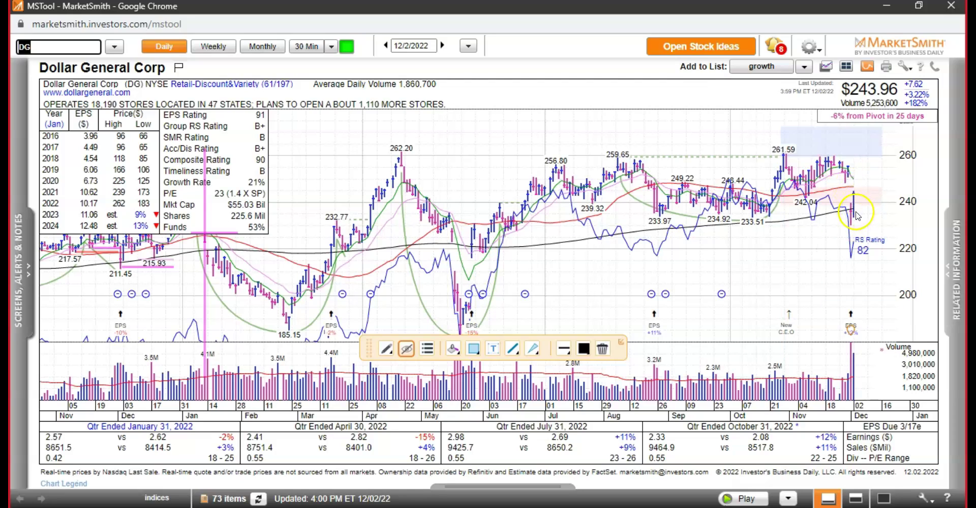
{"action": "left_click", "coordinate": [832, 146]}
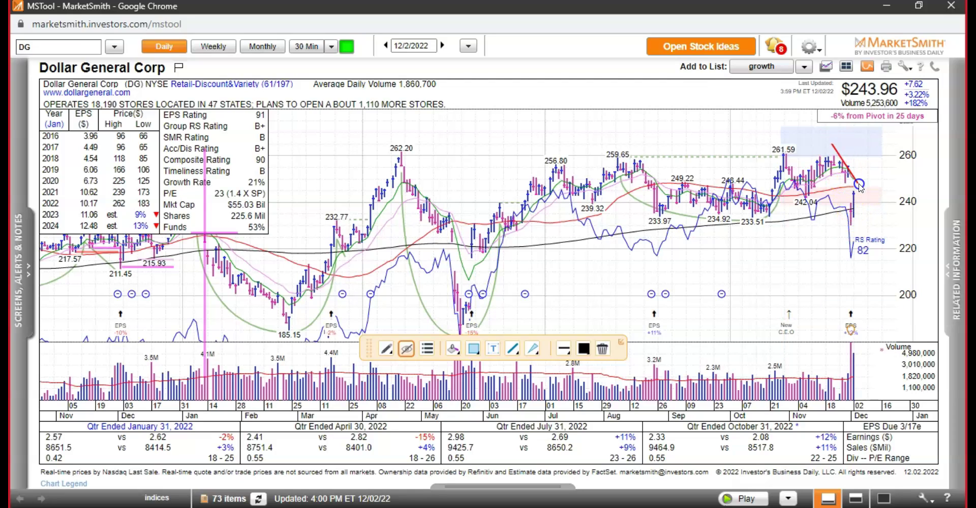
{"action": "left_click_drag", "start_coordinate": [854, 223], "coordinate": [849, 255]}
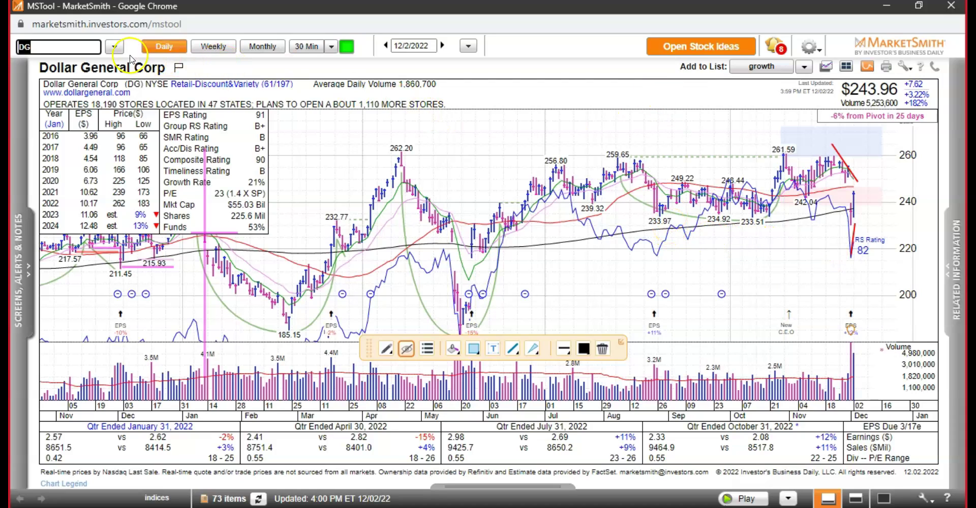
- Return to the FIVE chart from the recent symbols and mark its latest price gap with a red diagonal line
{"action": "left_click", "coordinate": [114, 46]}
{"action": "left_click", "coordinate": [100, 106]}
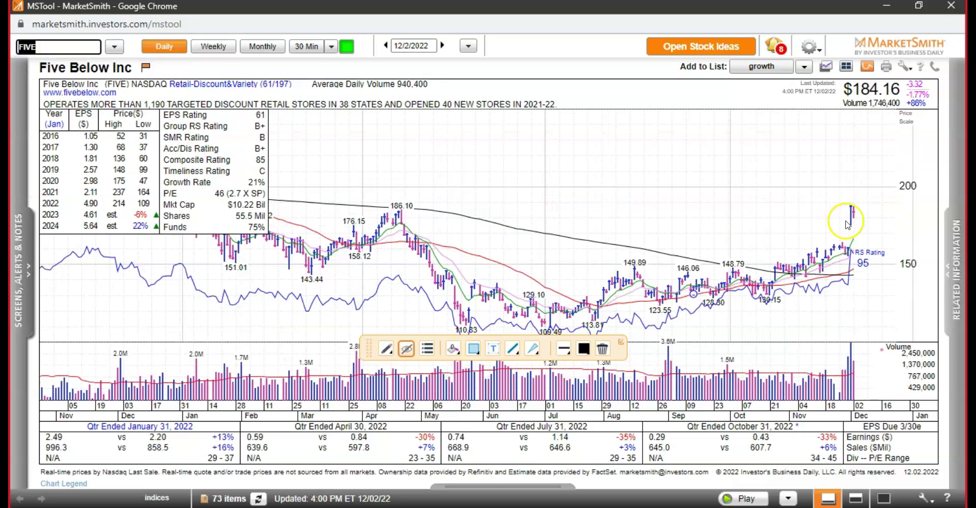
{"action": "left_click_drag", "start_coordinate": [829, 202], "coordinate": [852, 233]}
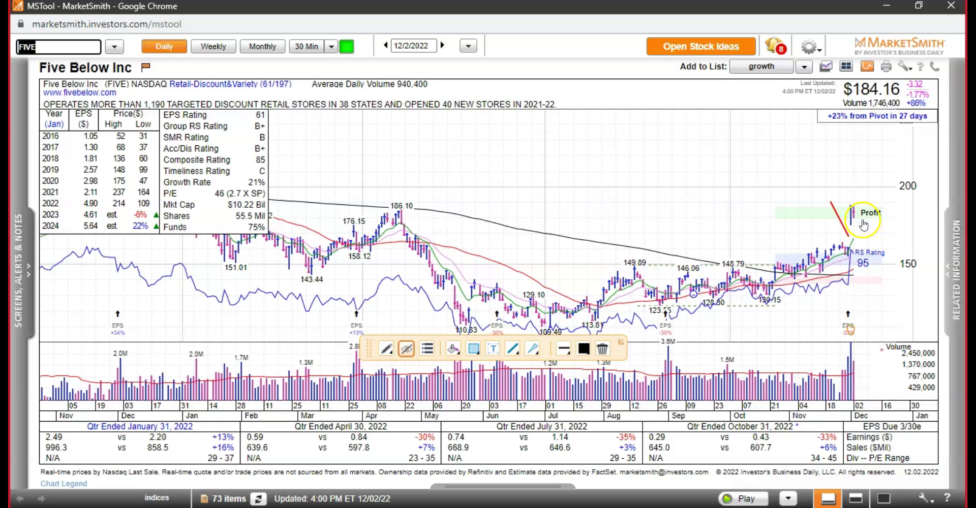
- Show FIVE in the weekly view and draw red rising lines along the 2020 rally and the latest advance
{"action": "left_click", "coordinate": [216, 46]}
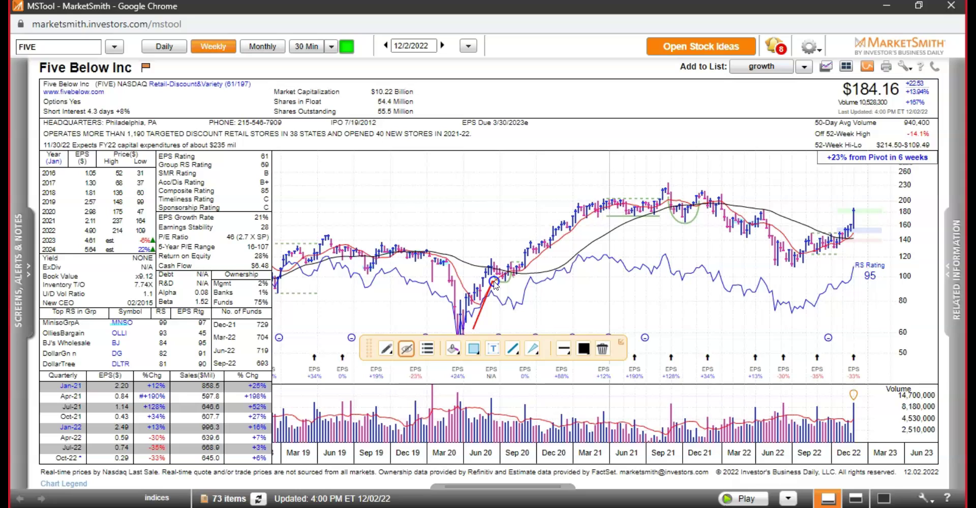
{"action": "left_click", "coordinate": [853, 240]}
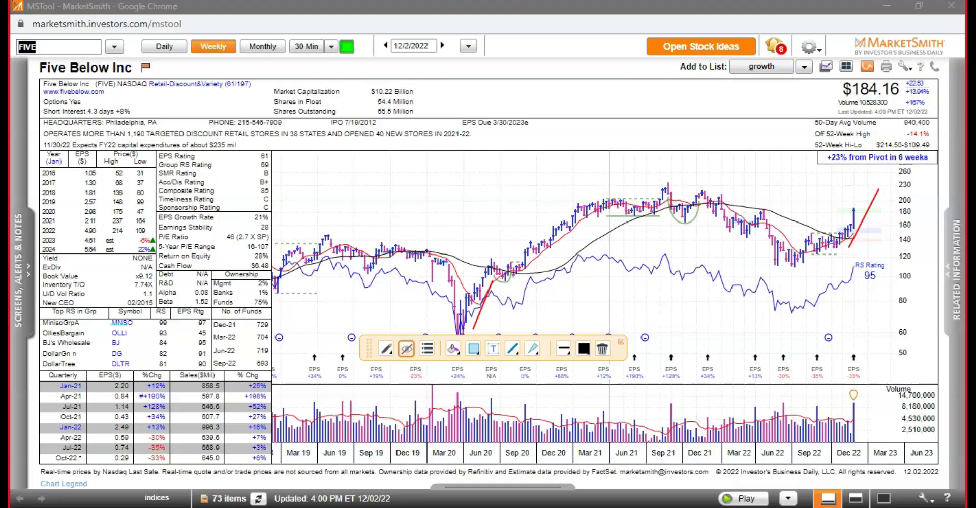
- Switch to the Excel report, make the FIVE ticker bold and select the RUN ticker
{"action": "key", "text": "alt+Tab"}
{"action": "key", "text": "ctrl+b"}
{"action": "left_click", "coordinate": [210, 229]}
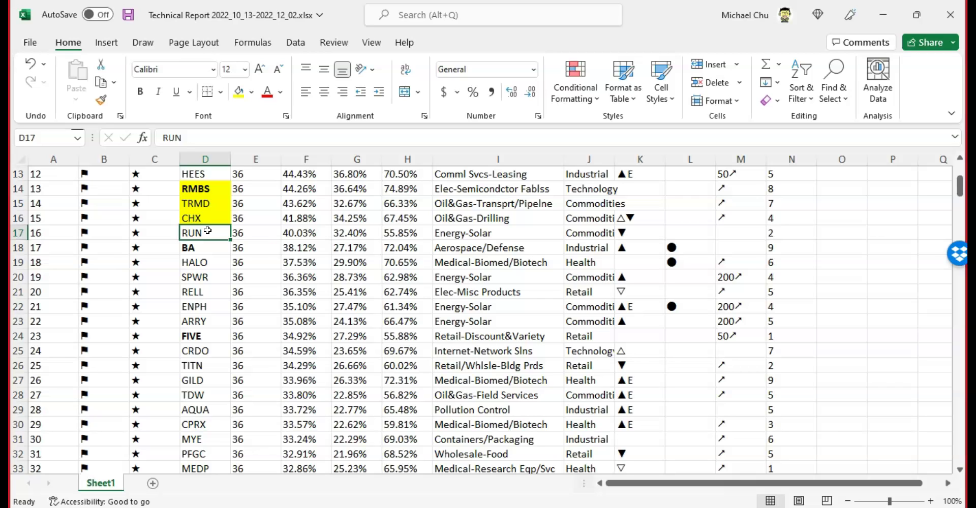
- Go over the oil and gas industry entries in the report and copy the TRMD ticker
{"action": "left_click", "coordinate": [205, 395]}
{"action": "left_click", "coordinate": [474, 399]}
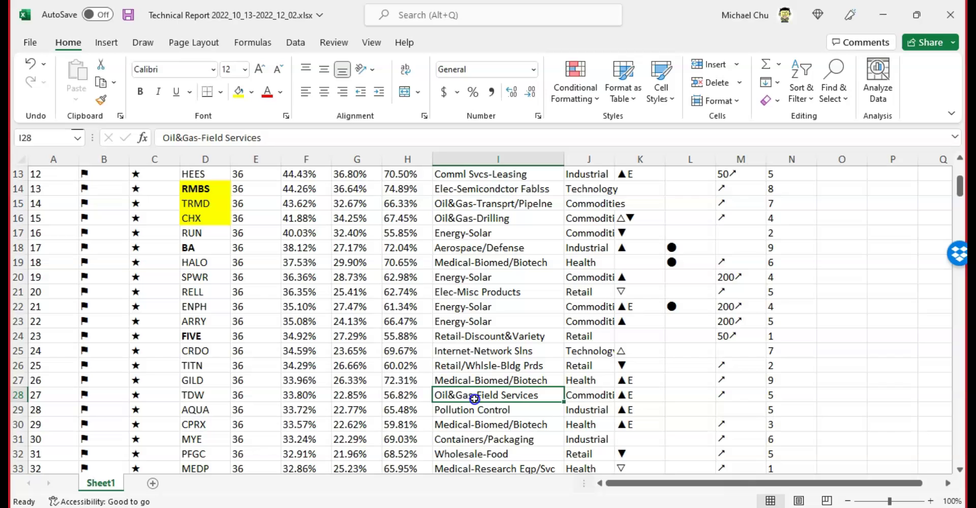
{"action": "left_click", "coordinate": [207, 394]}
{"action": "left_click_drag", "start_coordinate": [434, 398], "coordinate": [443, 387]}
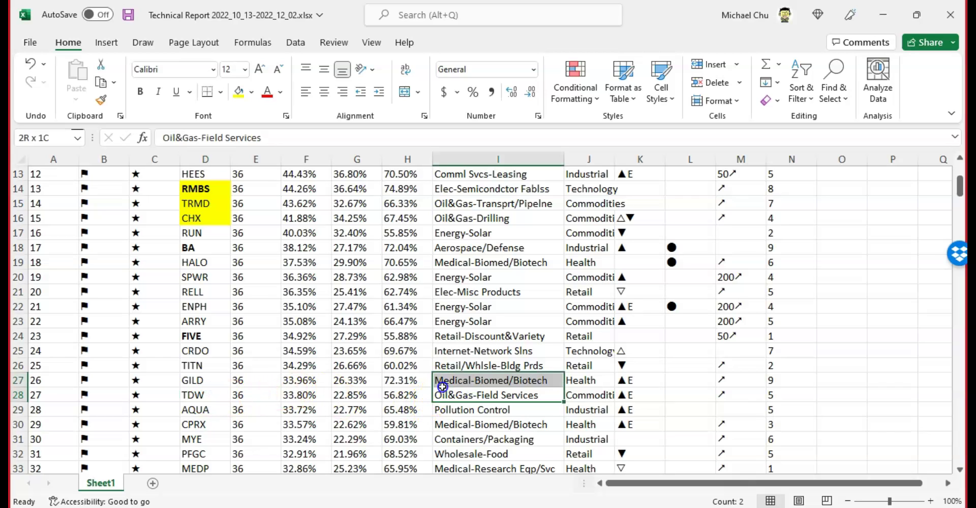
{"action": "left_click_drag", "start_coordinate": [446, 203], "coordinate": [450, 218]}
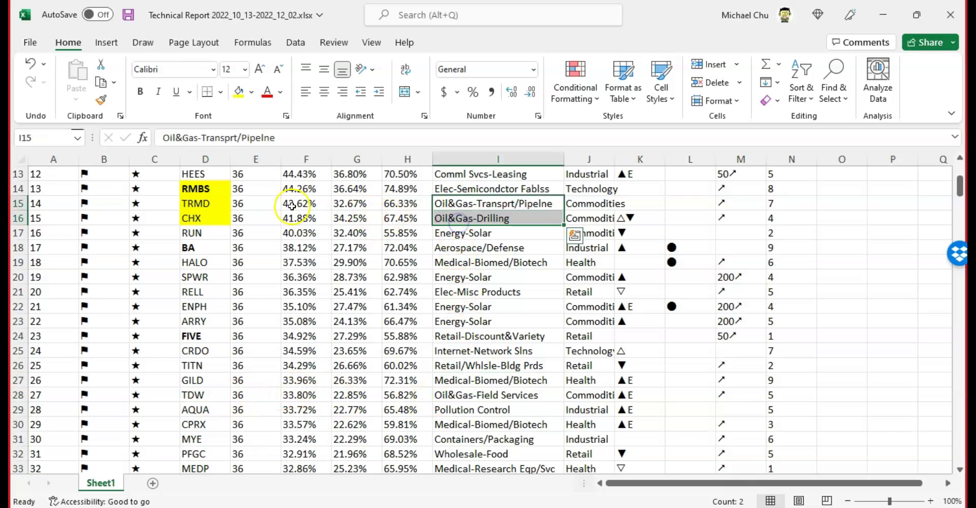
{"action": "left_click", "coordinate": [222, 203]}
{"action": "key", "text": "ctrl+c"}
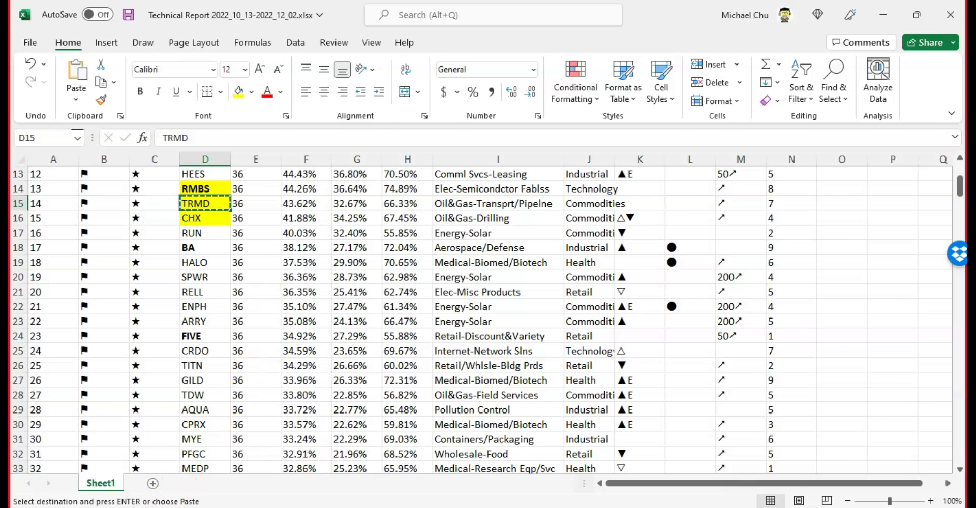
- Load the TRMD chart in MarketSmith and set it to the daily view
{"action": "key", "text": "alt+Tab"}
{"action": "key", "text": "ctrl+v"}
{"action": "key", "text": "Return"}
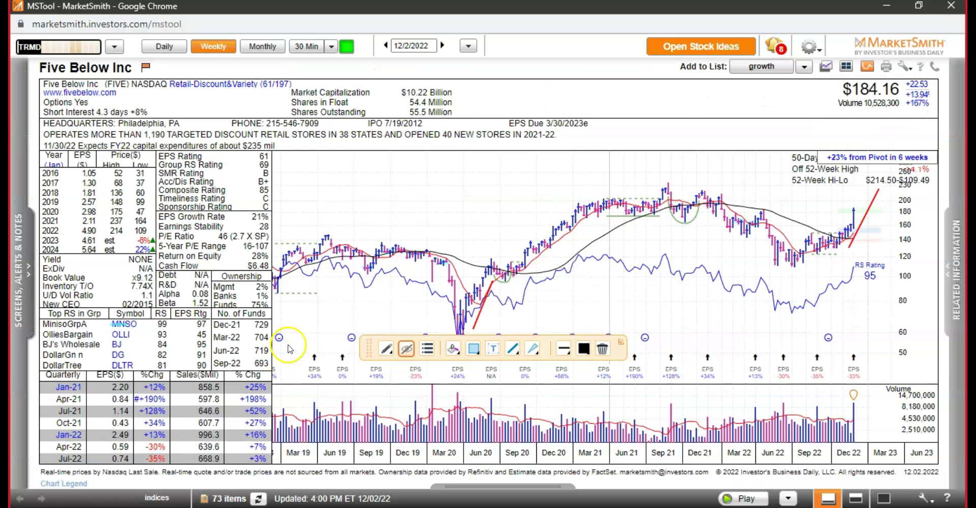
{"action": "left_click", "coordinate": [164, 46]}
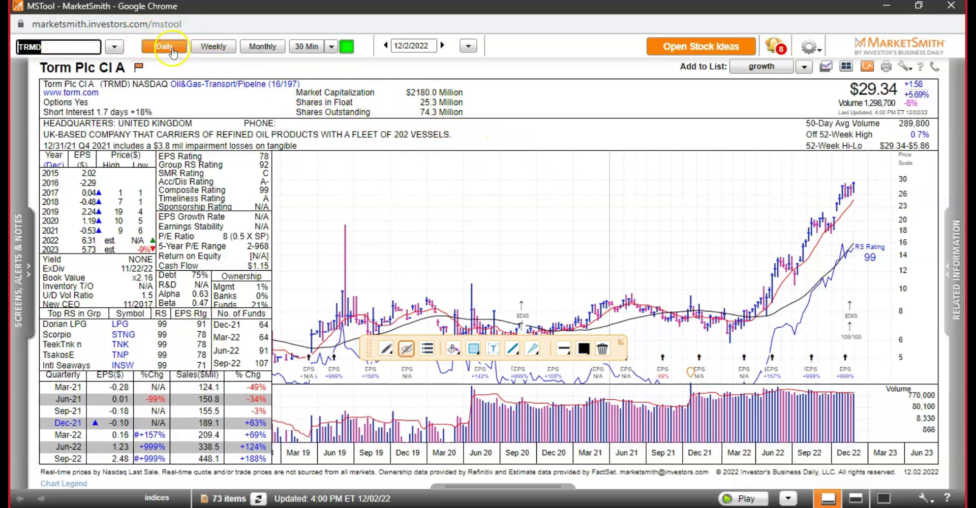
{"action": "left_click", "coordinate": [172, 50]}
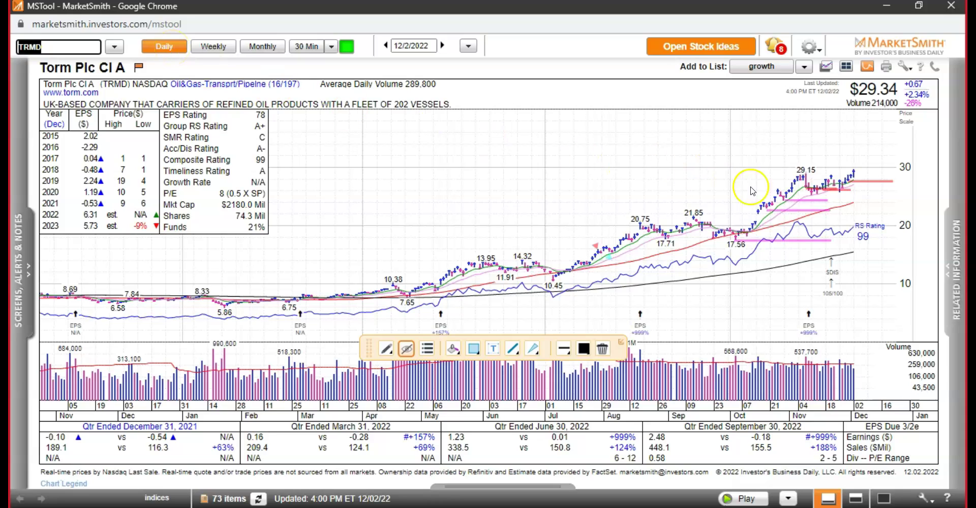
- Outline TRMD's recent sideways range with red lines, including a horizontal line from the 29.15 high to the latest bar
{"action": "left_click", "coordinate": [851, 186]}
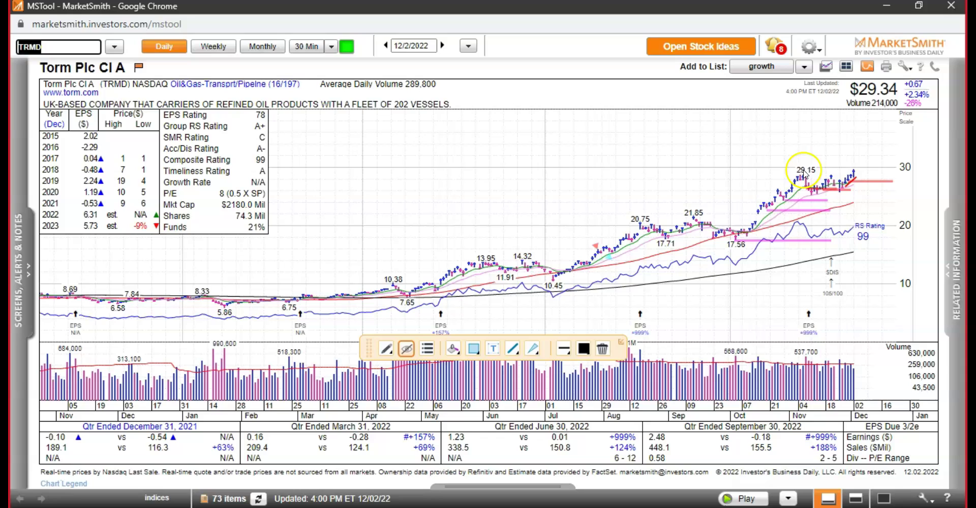
{"action": "left_click_drag", "start_coordinate": [805, 169], "coordinate": [841, 169]}
{"action": "left_click", "coordinate": [824, 210]}
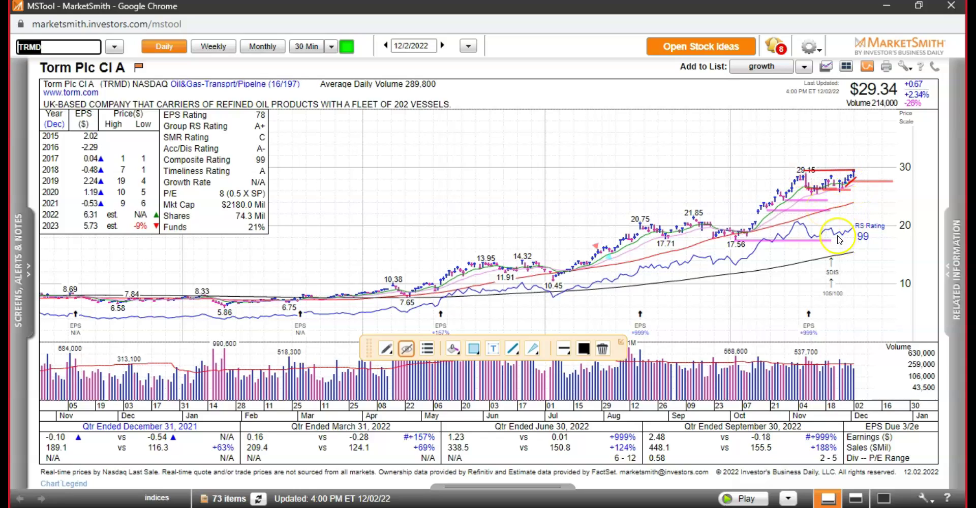
- Load the CHX daily chart and draw a nearly horizontal red line through the latest bars, just above the 30 level
{"action": "key", "text": "Return"}
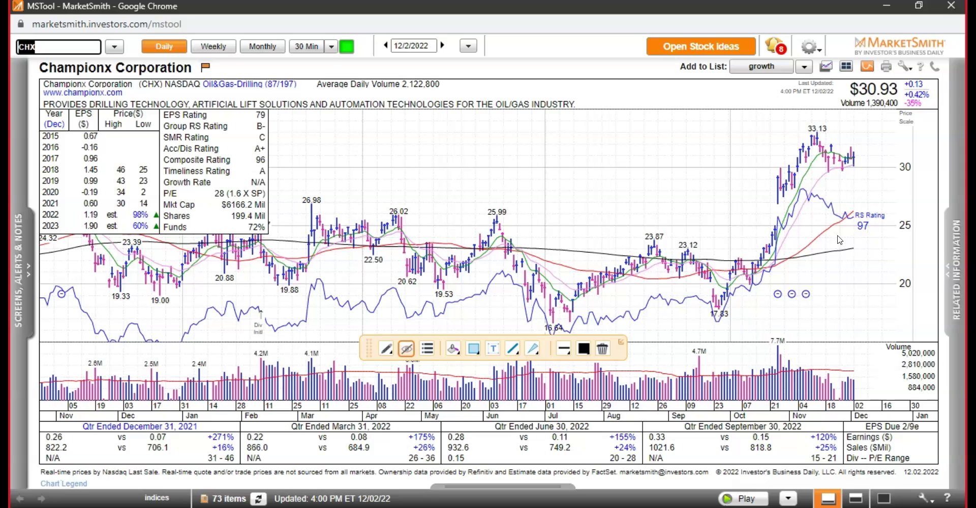
{"action": "left_click", "coordinate": [867, 160]}
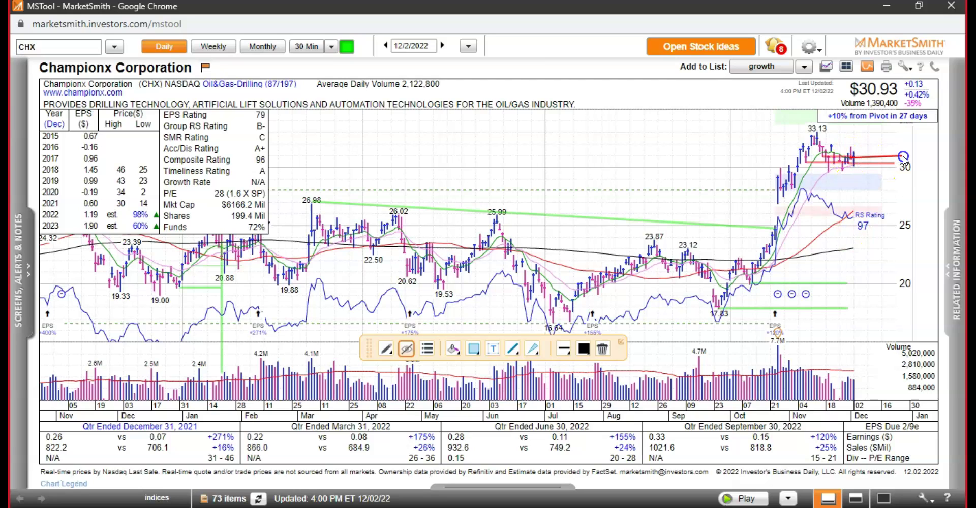
- Draw red lines fanning upward and downward from the latest bar on the CHX chart
{"action": "mouse_move", "coordinate": [903, 159]}
{"action": "left_mouse_down"}
{"action": "mouse_move", "coordinate": [853, 157]}
{"action": "mouse_move", "coordinate": [872, 130]}
{"action": "mouse_move", "coordinate": [859, 162]}
{"action": "mouse_move", "coordinate": [879, 203]}
{"action": "left_mouse_up"}
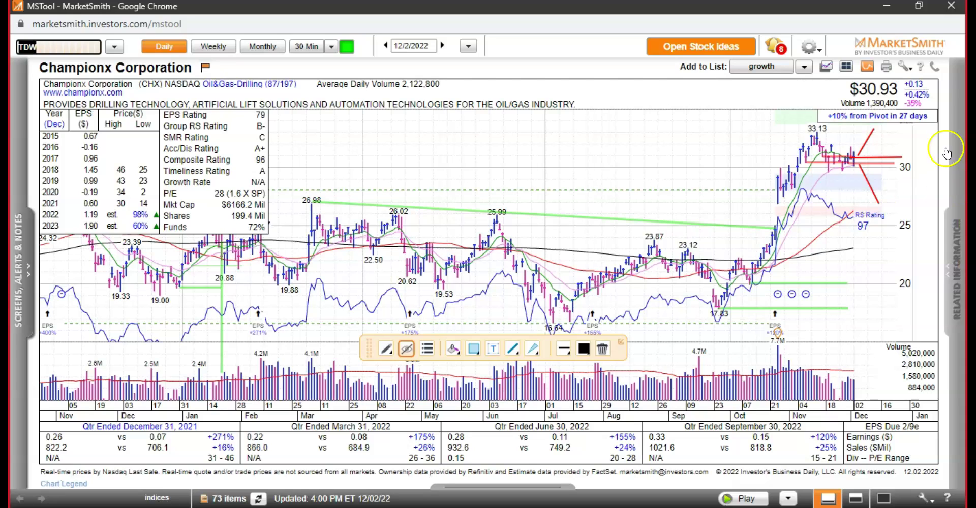
- Load the TDW daily chart and draw a horizontal red line from the latest bar, just above the 30 level
{"action": "key", "text": "Return"}
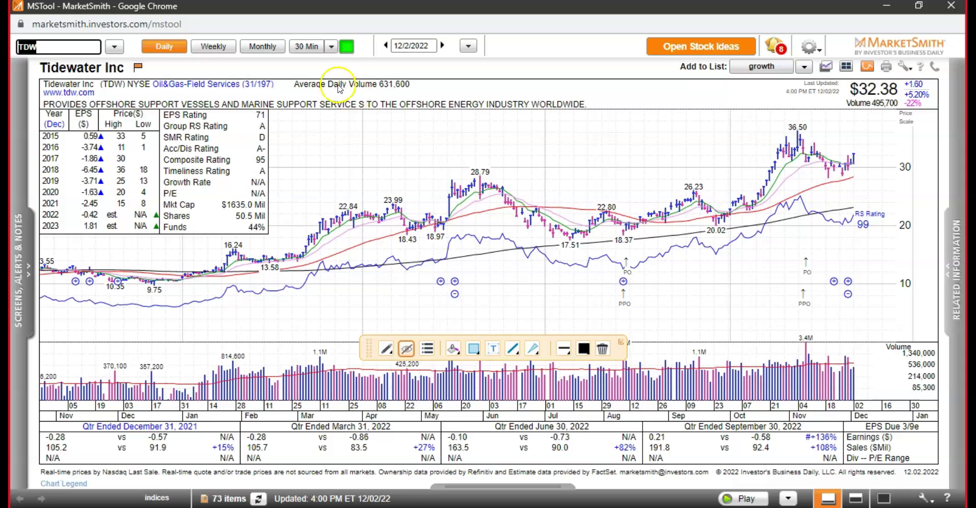
{"action": "left_click_drag", "start_coordinate": [853, 163], "coordinate": [899, 164]}
{"action": "left_click", "coordinate": [853, 162]}
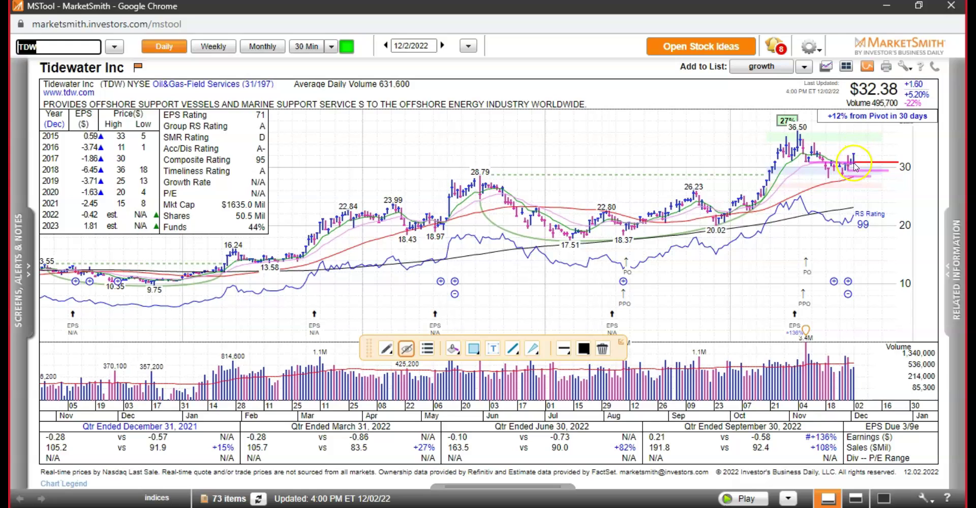
{"action": "mouse_move", "coordinate": [503, 216]}
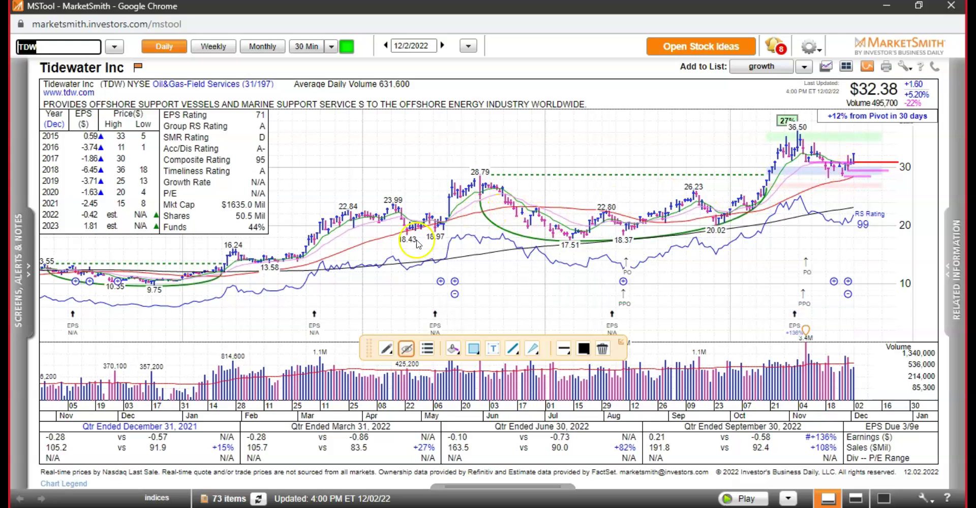
- Switch to the Excel technical report and bold the TRMD, CHX and TDW tickers
{"action": "key", "text": "alt+Tab"}
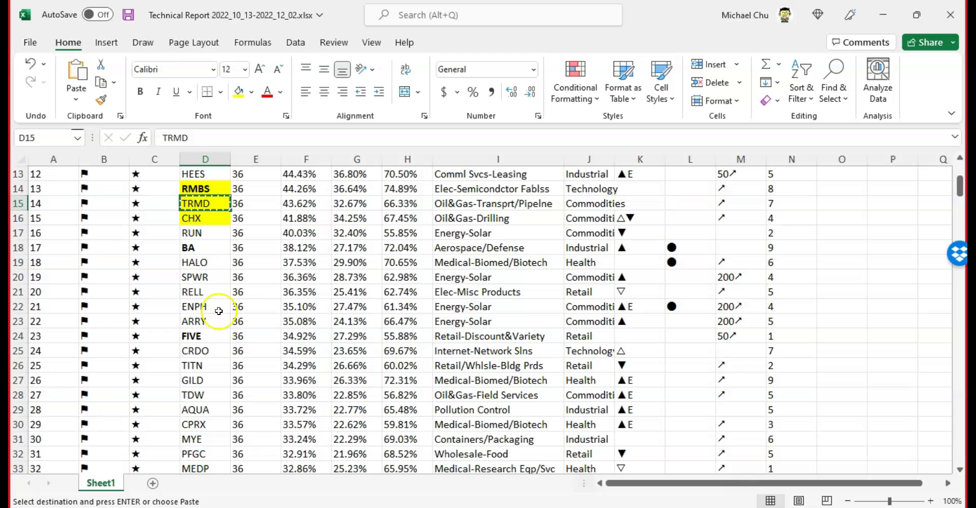
{"action": "left_click", "coordinate": [201, 219], "text": "shift"}
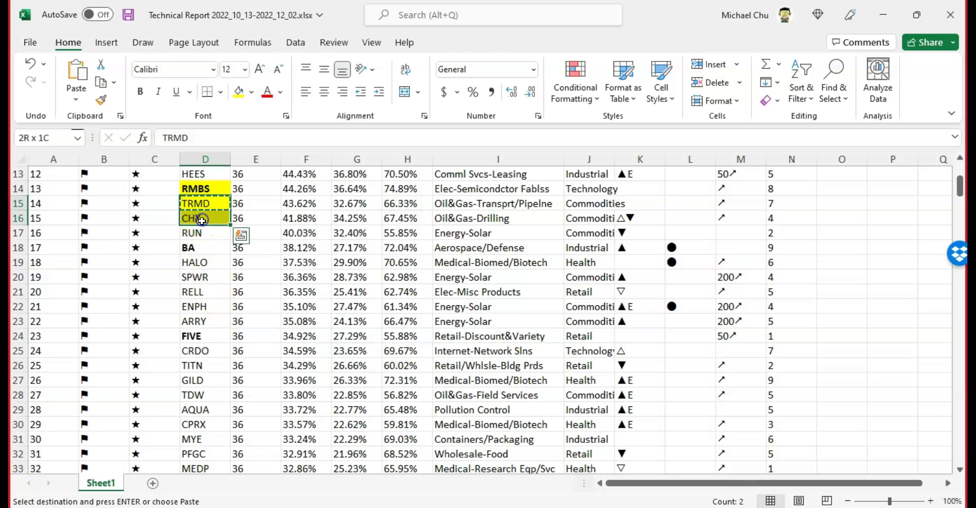
{"action": "left_click", "coordinate": [199, 395]}
- Find the next oil and gas entry, ACDC, in the report, then bold and copy its ticker
{"action": "scroll", "coordinate": [438, 389], "scroll_direction": "down", "scroll_amount": 2}
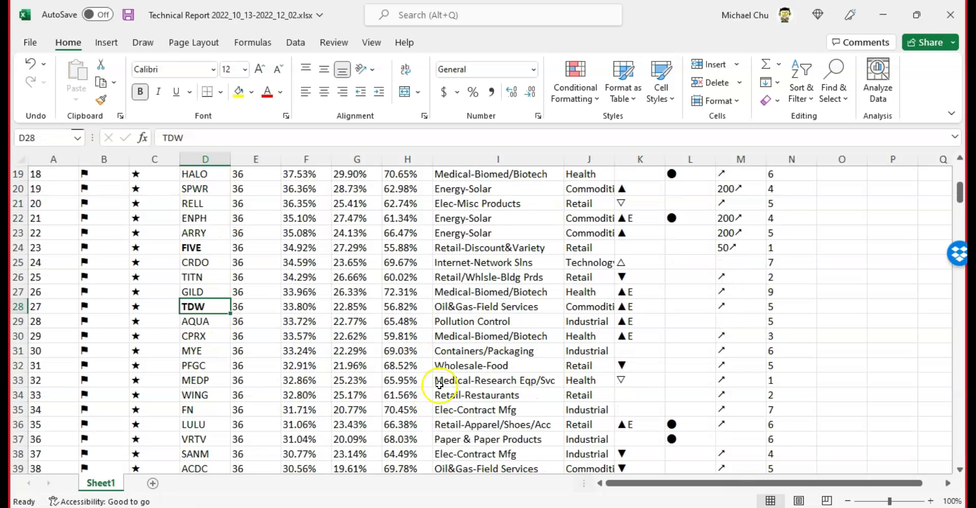
{"action": "scroll", "coordinate": [446, 352], "scroll_direction": "down", "scroll_amount": 2}
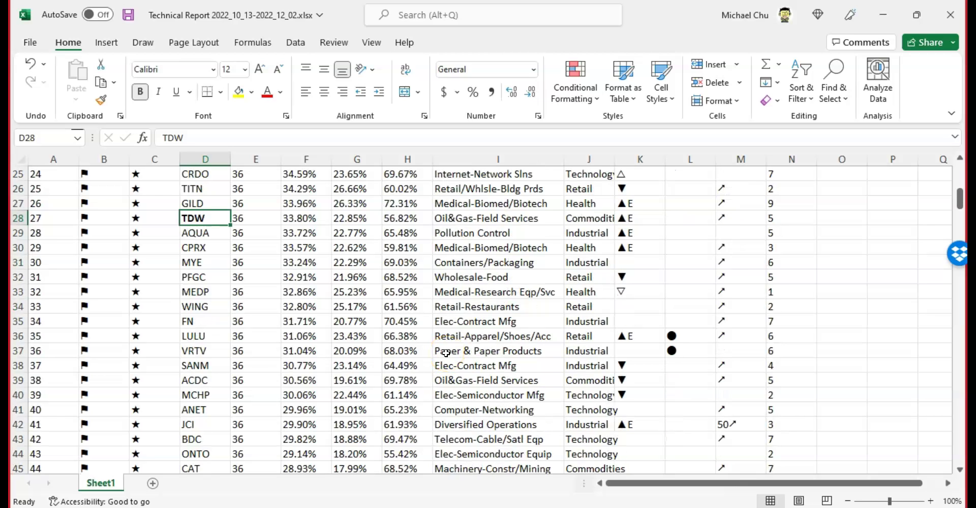
{"action": "left_click", "coordinate": [205, 383]}
{"action": "key", "text": "ctrl+c"}
- Load the ACDC daily chart in MarketSmith and draw a horizontal red line from the latest bars, just below the 25 level
{"action": "key", "text": "alt+Tab"}
{"action": "key", "text": "ctrl+v"}
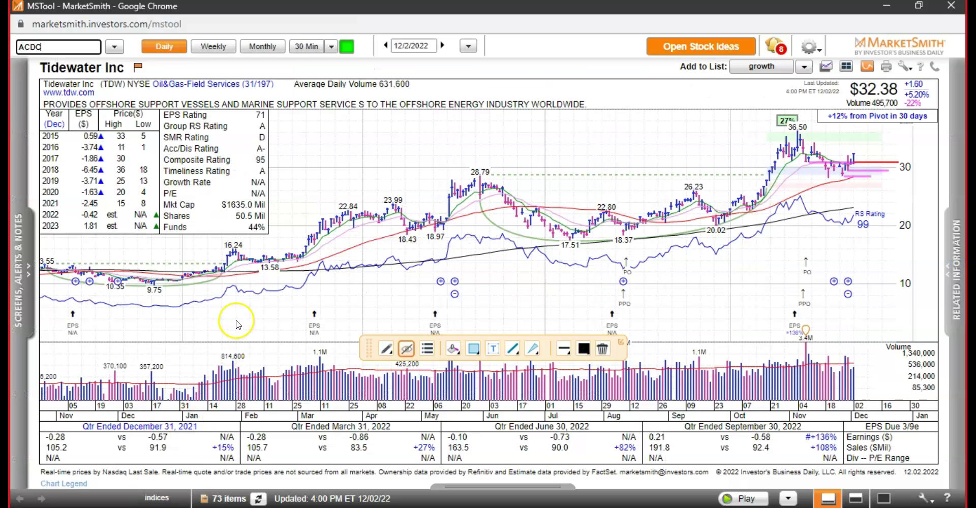
{"action": "key", "text": "Return"}
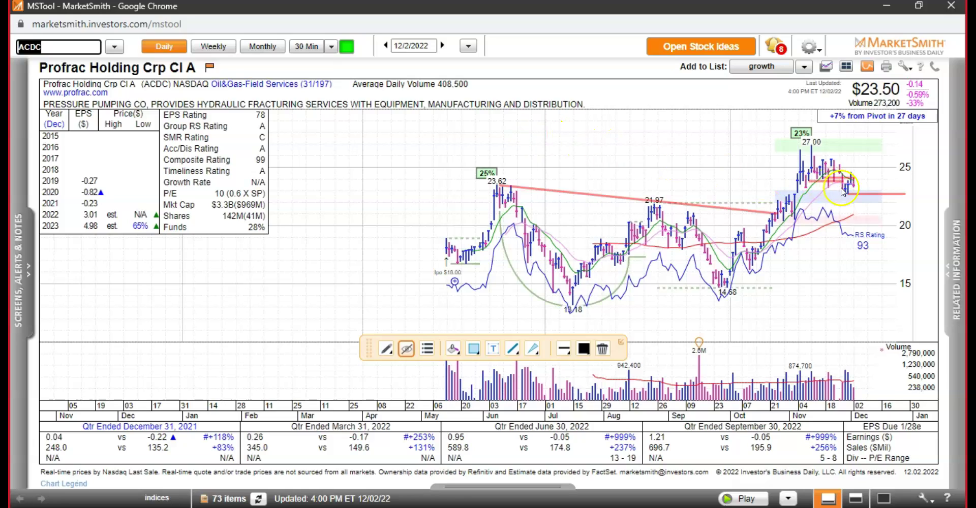
{"action": "left_click", "coordinate": [867, 184]}
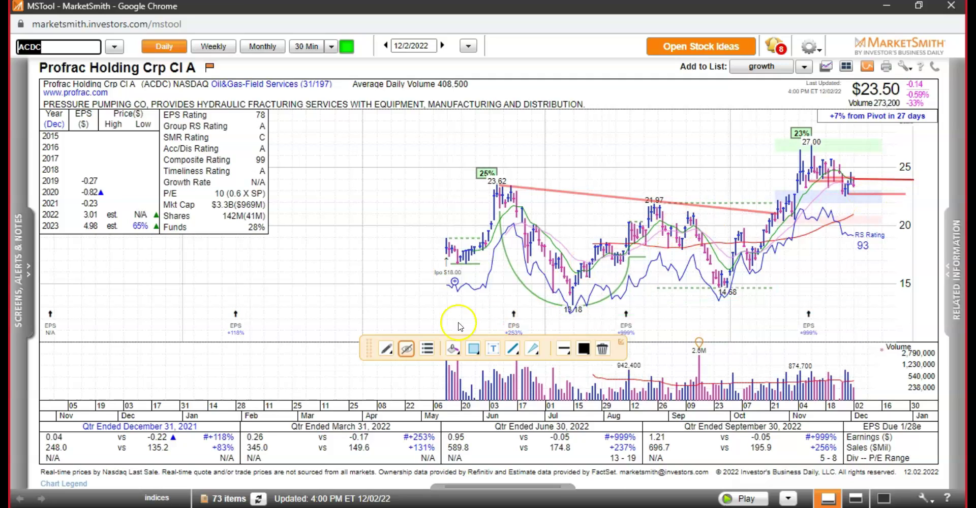
- Return to the Excel report, then bold and copy the RUN ticker in D17
{"action": "key", "text": "alt+Tab"}
{"action": "scroll", "coordinate": [293, 366], "scroll_direction": "up", "scroll_amount": 7}
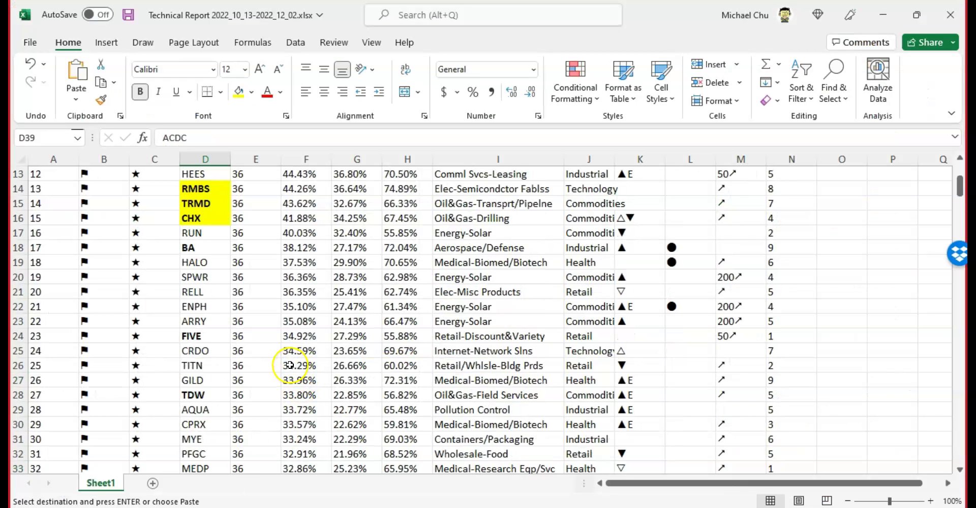
{"action": "left_click", "coordinate": [204, 307]}
{"action": "key", "text": "Escape"}
{"action": "left_click", "coordinate": [208, 362]}
{"action": "scroll", "coordinate": [207, 361], "scroll_direction": "down", "scroll_amount": 3}
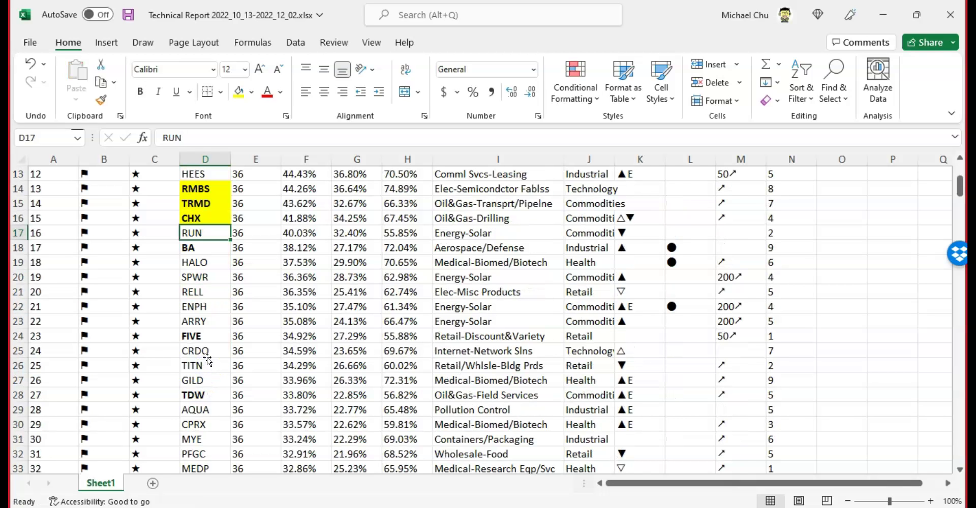
{"action": "key", "text": "ctrl+c"}
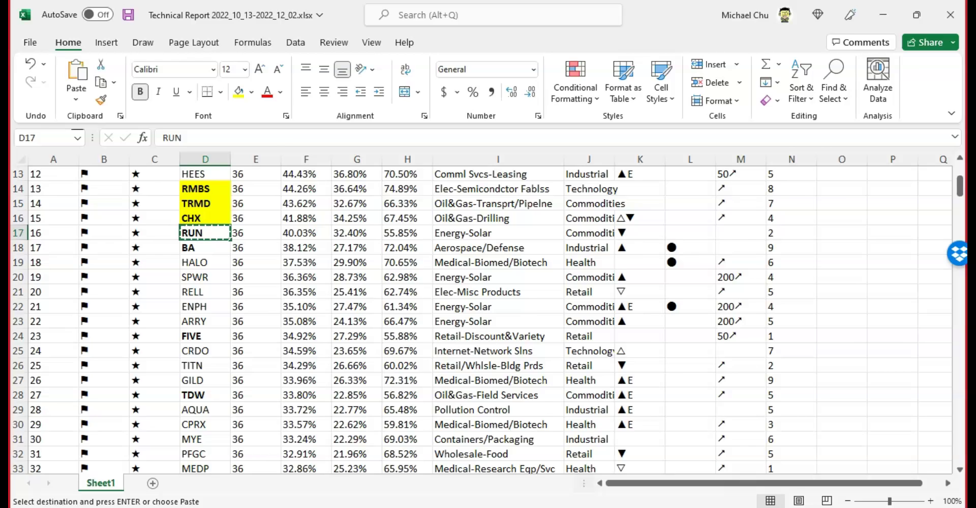
- Load the RUN daily chart in MarketSmith and draw a short rising red line from the latest bar
{"action": "key", "text": "alt+Tab"}
{"action": "key", "text": "ctrl+v"}
{"action": "key", "text": "Return"}
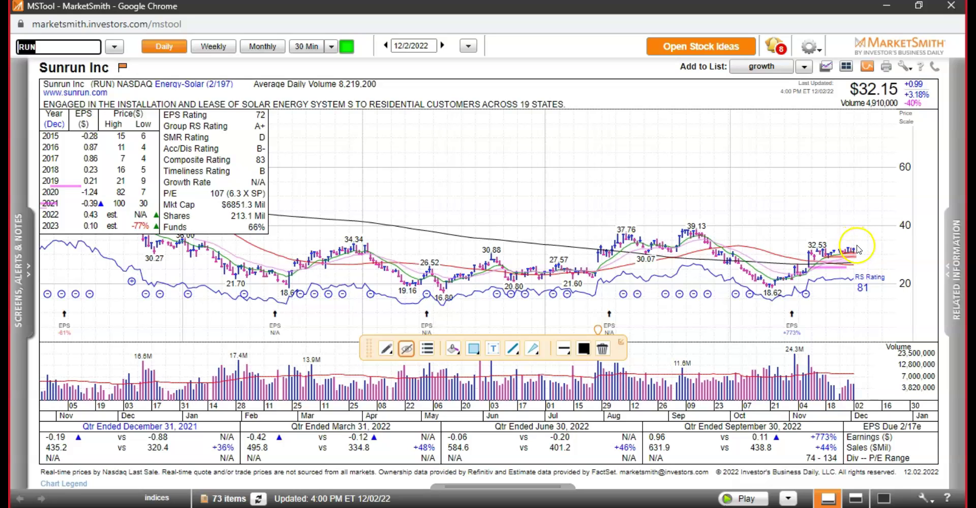
{"action": "left_click_drag", "start_coordinate": [856, 248], "coordinate": [868, 232]}
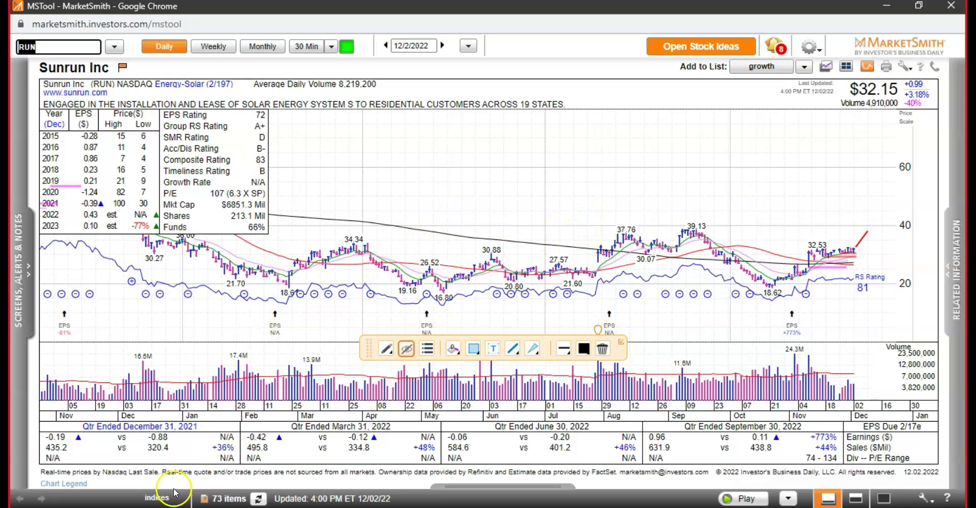
- Switch back to the Excel report, then bold and copy the SPWR ticker in D20
{"action": "mouse_move", "coordinate": [160, 506]}
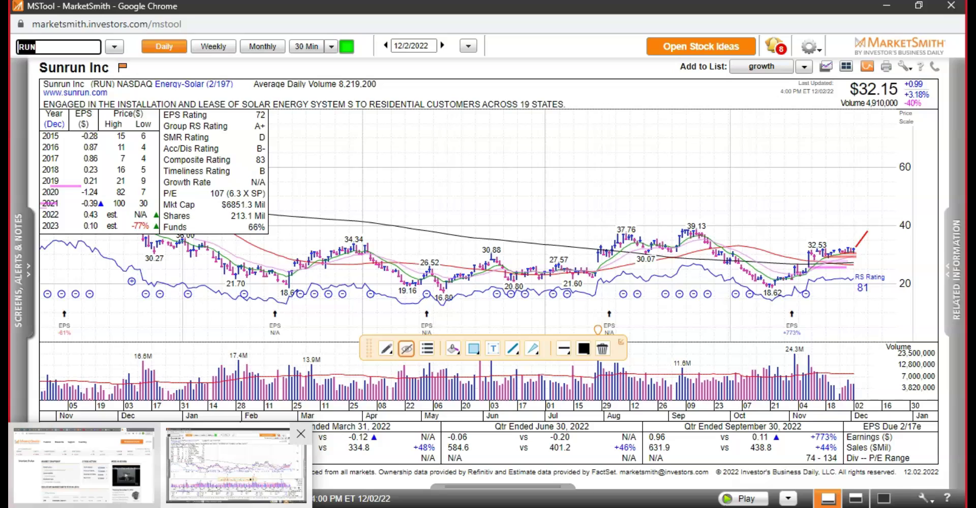
{"action": "key", "text": "alt+Tab"}
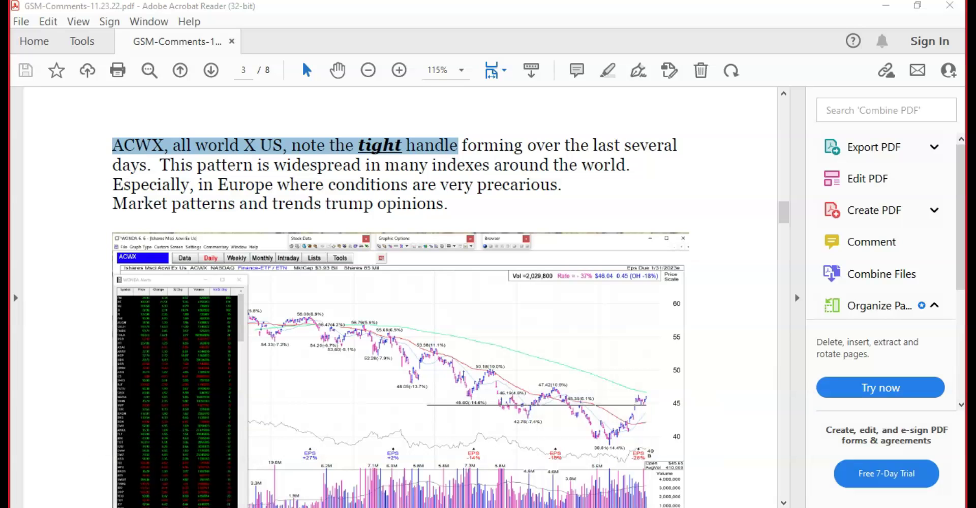
{"action": "key", "text": "alt+Tab"}
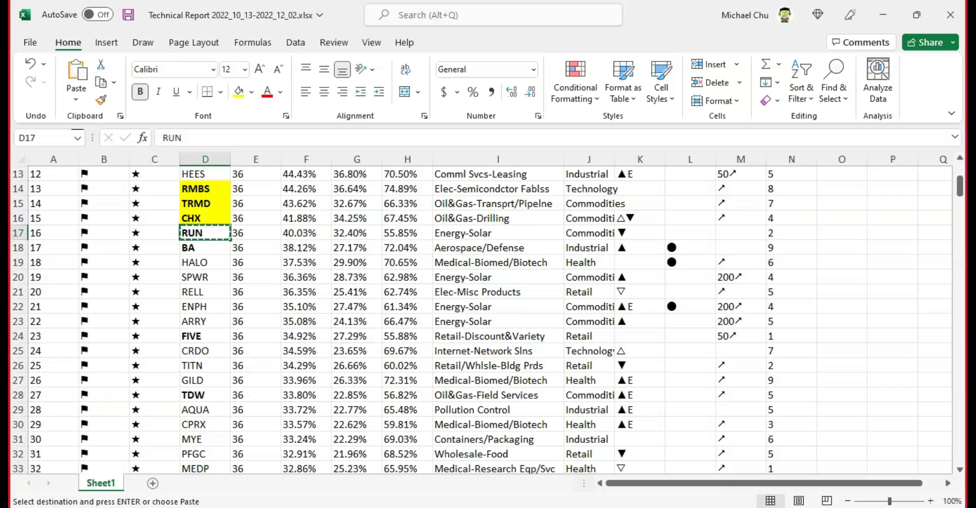
{"action": "left_click", "coordinate": [195, 263]}
{"action": "left_click", "coordinate": [206, 277]}
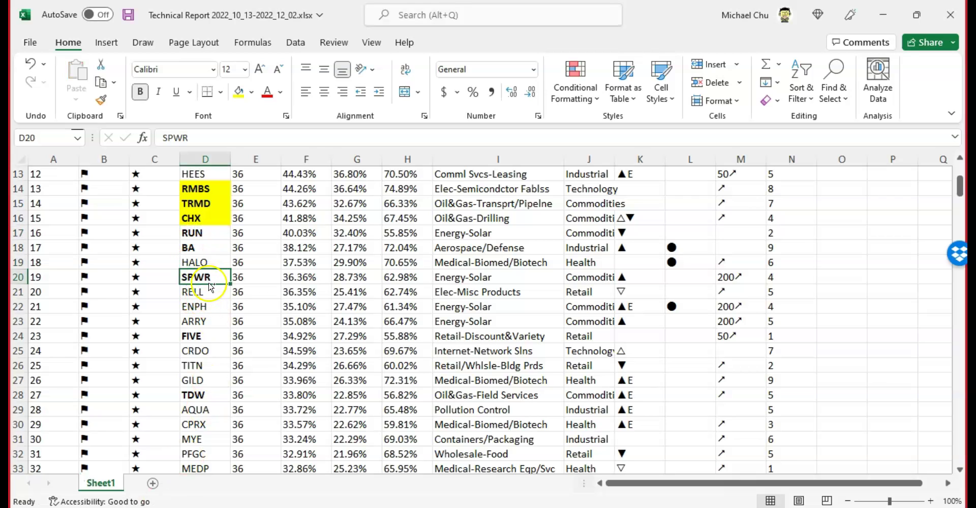
- Load the SPWR daily chart in MarketSmith and mark the recent highs with a horizontal red line and rising lines from the latest bar
{"action": "key", "text": "alt+Tab"}
{"action": "type", "text": "SPWR"}
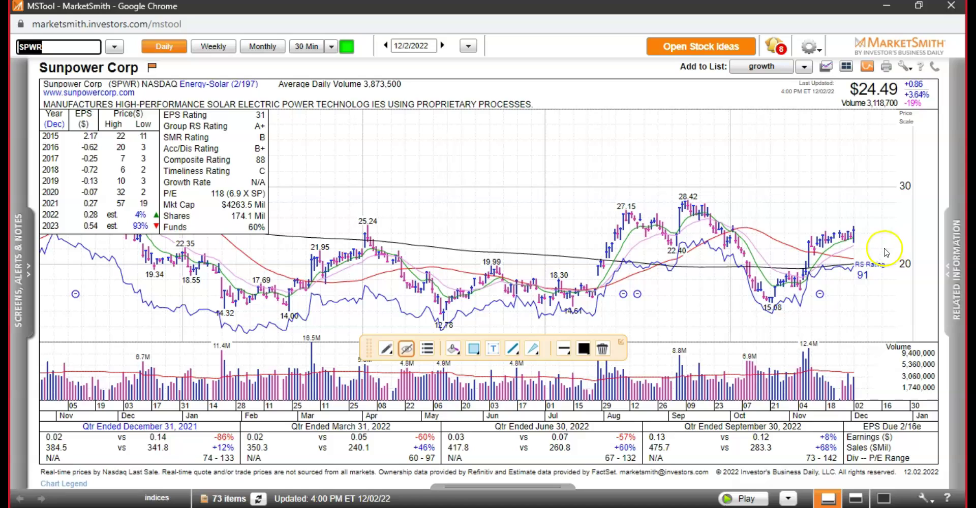
{"action": "left_click", "coordinate": [857, 226]}
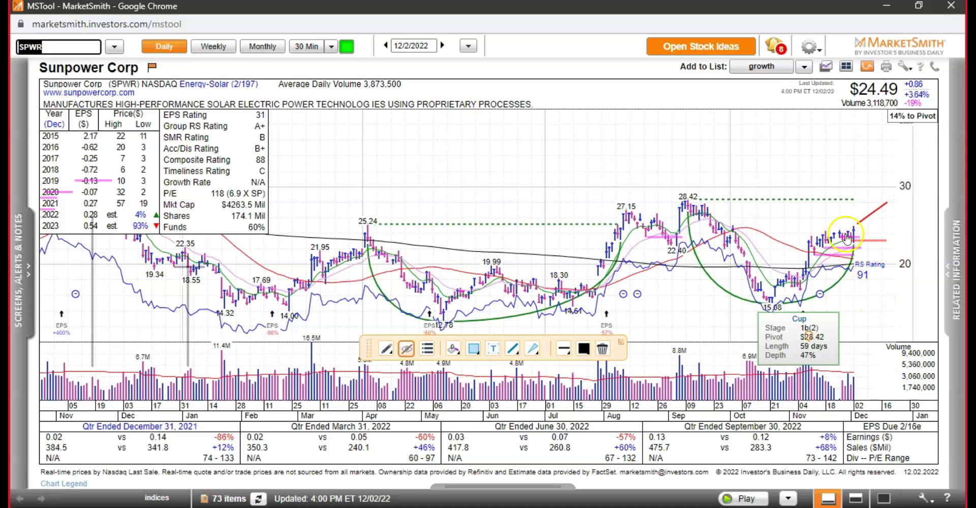
{"action": "mouse_move", "coordinate": [815, 229]}
{"action": "left_mouse_down"}
{"action": "mouse_move", "coordinate": [854, 245]}
{"action": "mouse_move", "coordinate": [874, 188]}
{"action": "left_mouse_up"}
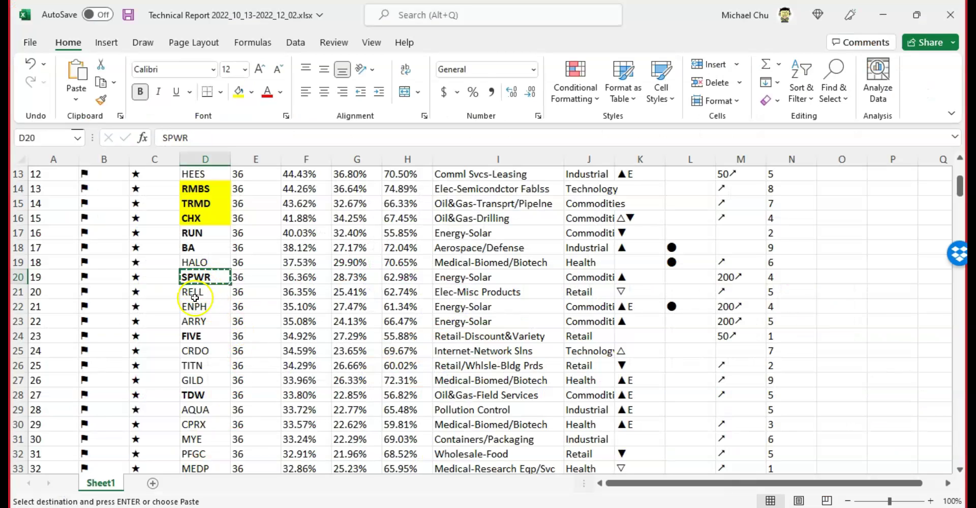
- Bold and copy the ENPH ticker in D22 of the Excel report
{"action": "left_click", "coordinate": [192, 305]}
{"action": "key", "text": "ctrl+b"}
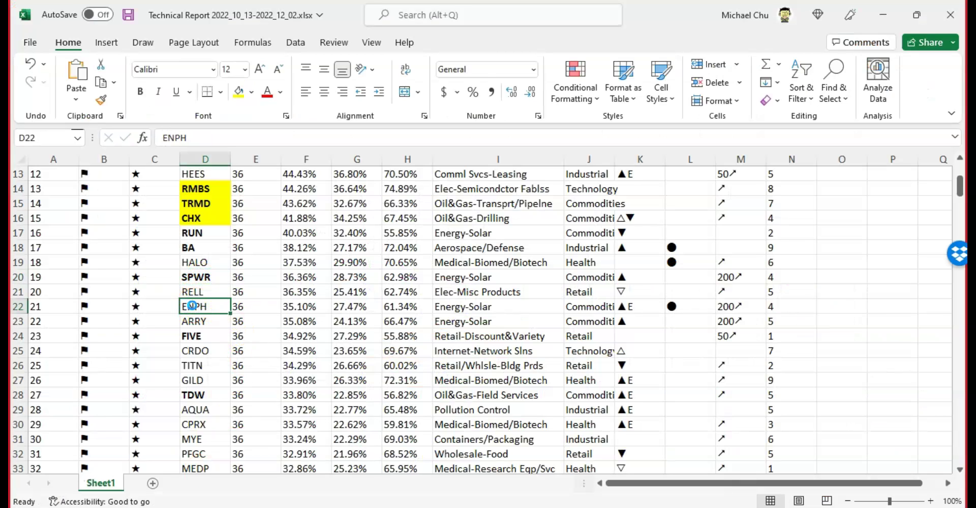
{"action": "key", "text": "ctrl+c"}
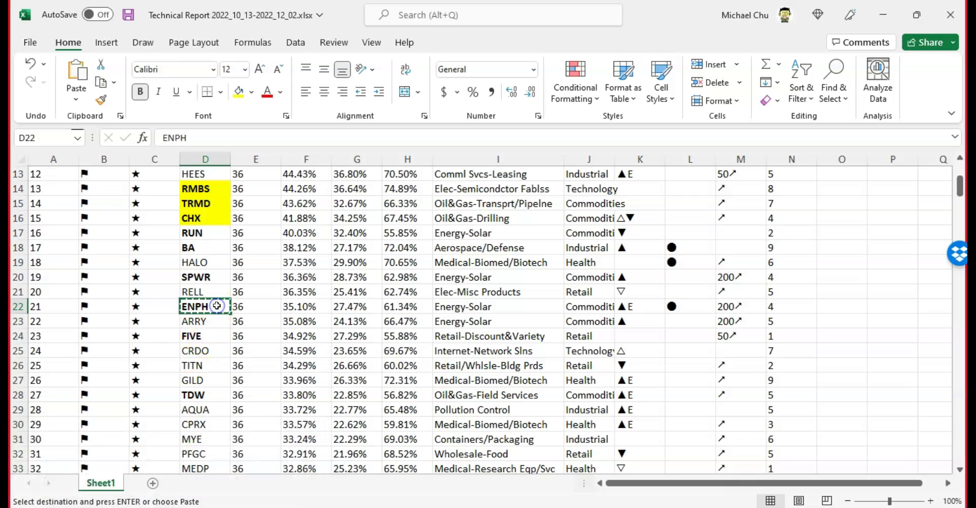
- Compare the column F percentages of the solar tickers from RUN down to ENPH
{"action": "left_click", "coordinate": [308, 305]}
{"action": "left_click_drag", "start_coordinate": [308, 305], "coordinate": [320, 231]}
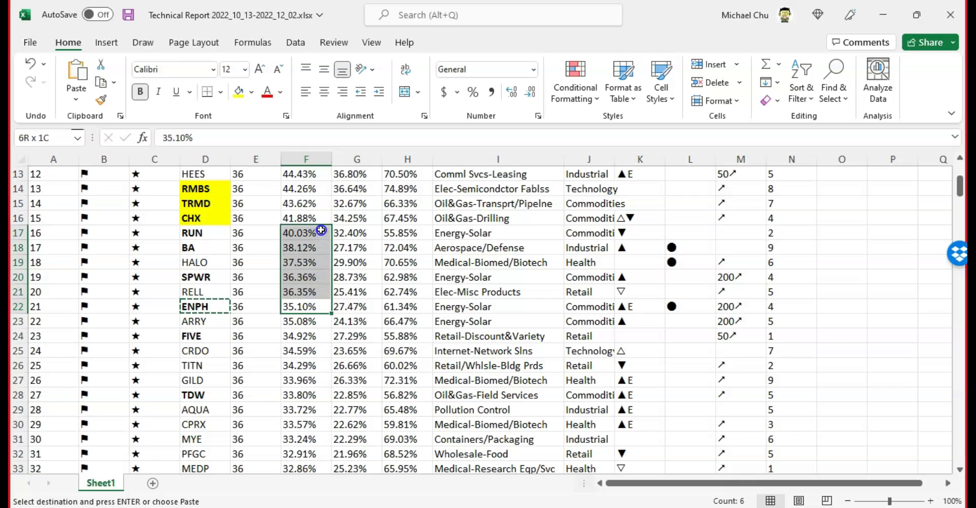
{"action": "left_click", "coordinate": [190, 305]}
{"action": "left_click_drag", "start_coordinate": [195, 233], "coordinate": [315, 309]}
{"action": "left_click", "coordinate": [311, 306]}
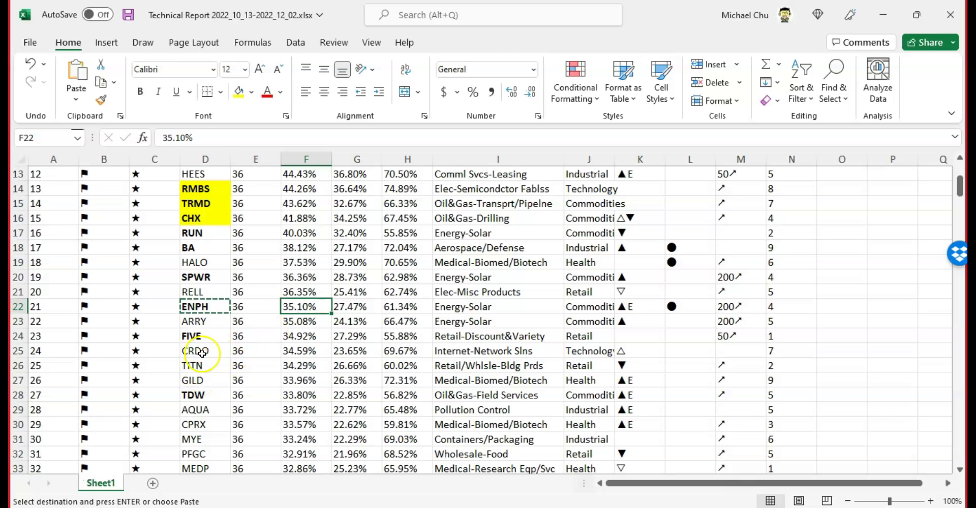
- Bold and copy the ARRY ticker in D23
{"action": "left_click", "coordinate": [203, 306]}
{"action": "left_click", "coordinate": [204, 321]}
{"action": "key", "text": "ctrl+b"}
{"action": "key", "text": "ctrl+c"}
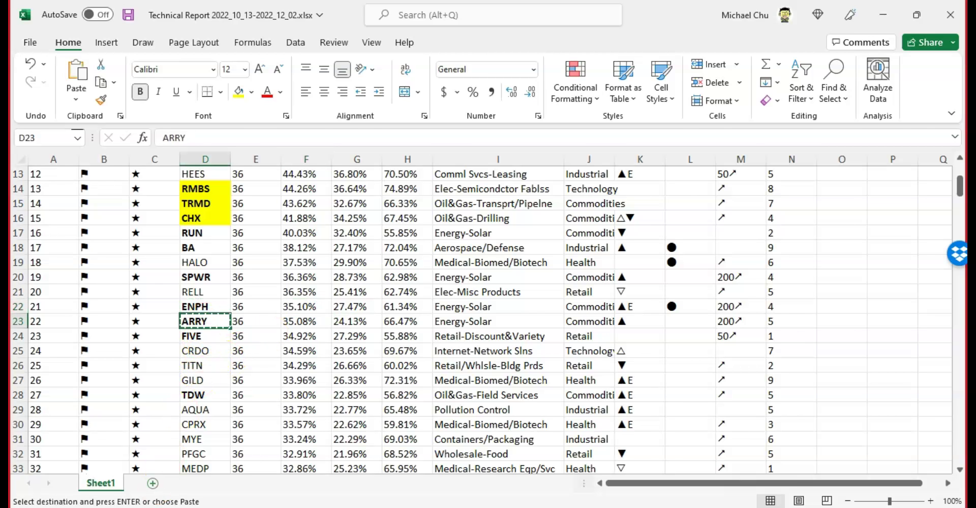
- Load the ARRY daily chart in MarketSmith and draw a short falling red line along the latest pullback
{"action": "key", "text": "alt+Tab"}
{"action": "key", "text": "ctrl+v"}
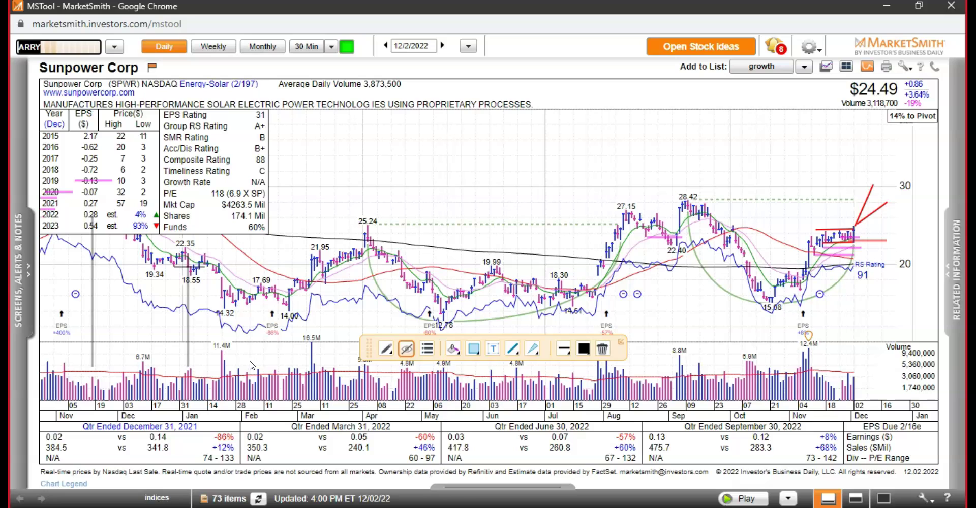
{"action": "key", "text": "Return"}
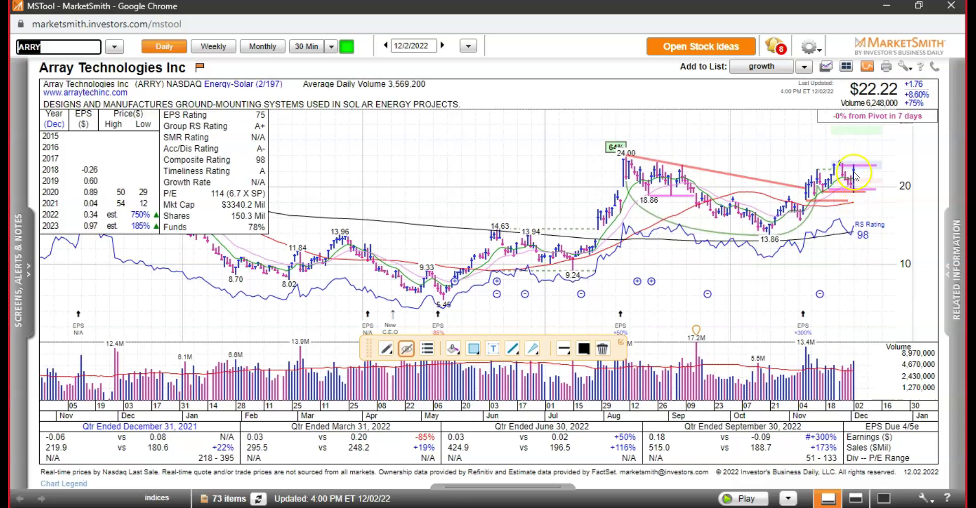
{"action": "left_click", "coordinate": [834, 176]}
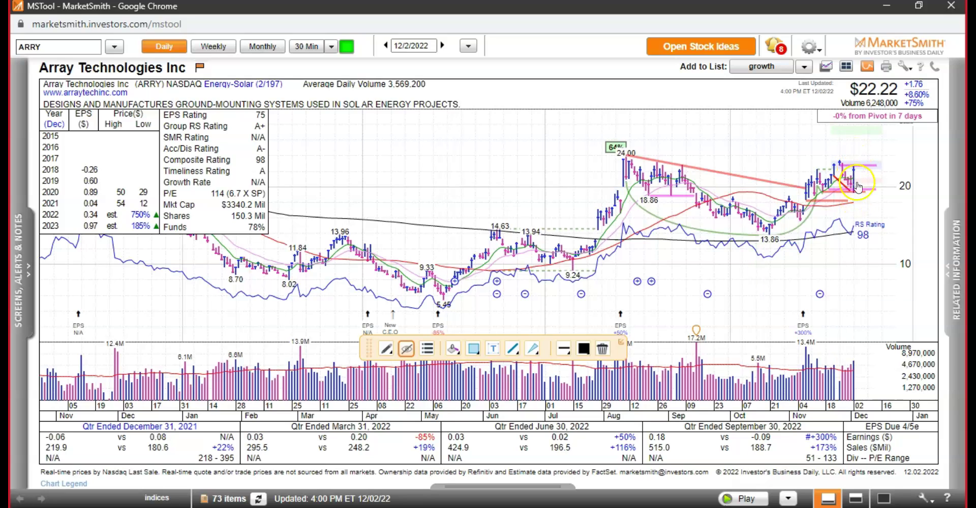
- Return to the Excel report and go over the tickers below ARRY, down to SANM
{"action": "mouse_move", "coordinate": [734, 190]}
{"action": "key", "text": "alt+Tab"}
{"action": "left_click_drag", "start_coordinate": [206, 359], "coordinate": [207, 425]}
{"action": "scroll", "coordinate": [208, 425], "scroll_direction": "down", "scroll_amount": 2}
{"action": "left_click_drag", "start_coordinate": [208, 351], "coordinate": [208, 453]}
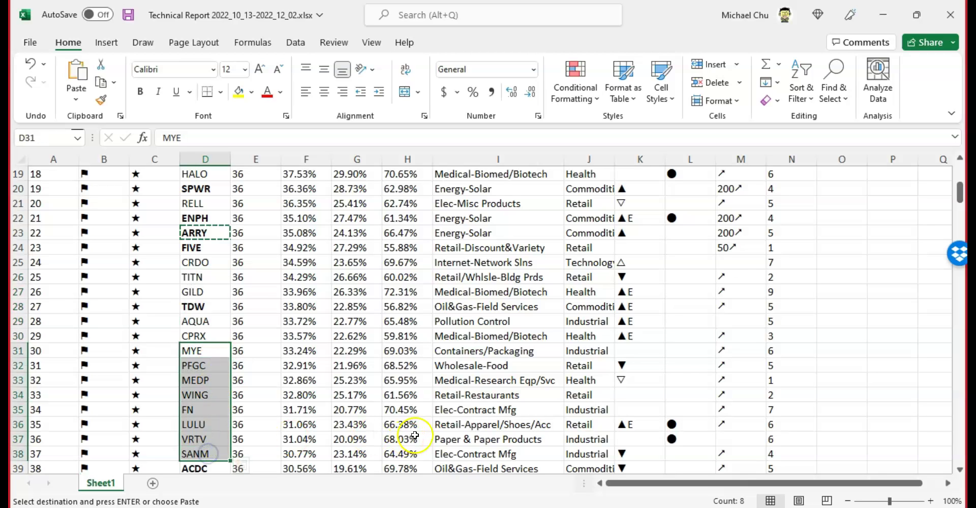
- Go back to the ENPH entry and highlight its cells A22 to D22
{"action": "scroll", "coordinate": [416, 432], "scroll_direction": "up", "scroll_amount": 2}
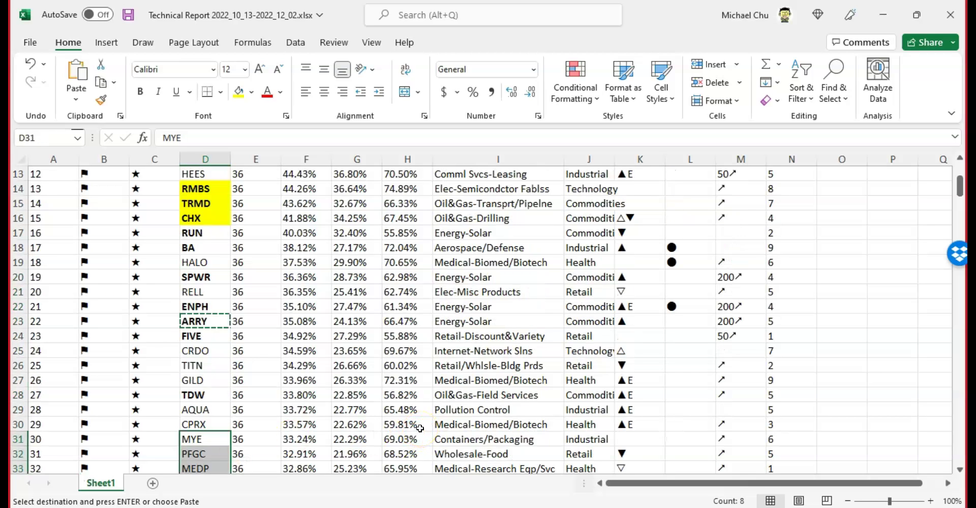
{"action": "left_click", "coordinate": [202, 306]}
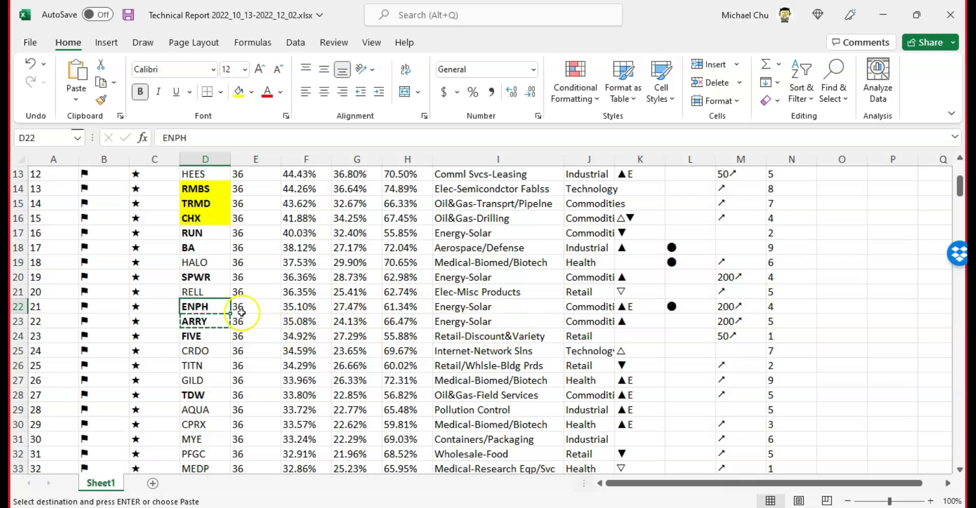
{"action": "left_click_drag", "start_coordinate": [51, 306], "coordinate": [230, 315]}
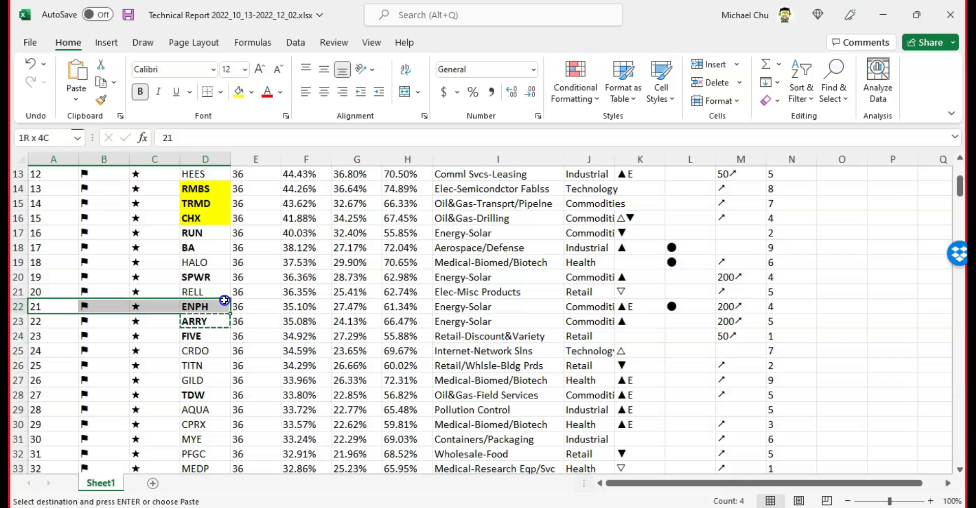
- Look across the ENPH row to its Up/Down Days cell N22 and the neighbouring RELL ticker
{"action": "left_click", "coordinate": [219, 307]}
{"action": "left_click", "coordinate": [787, 308]}
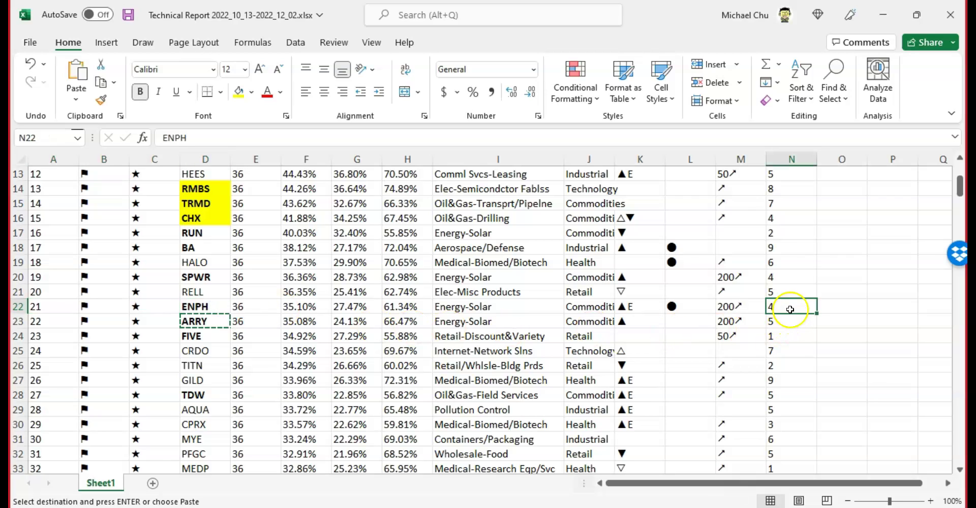
{"action": "left_click", "coordinate": [202, 297]}
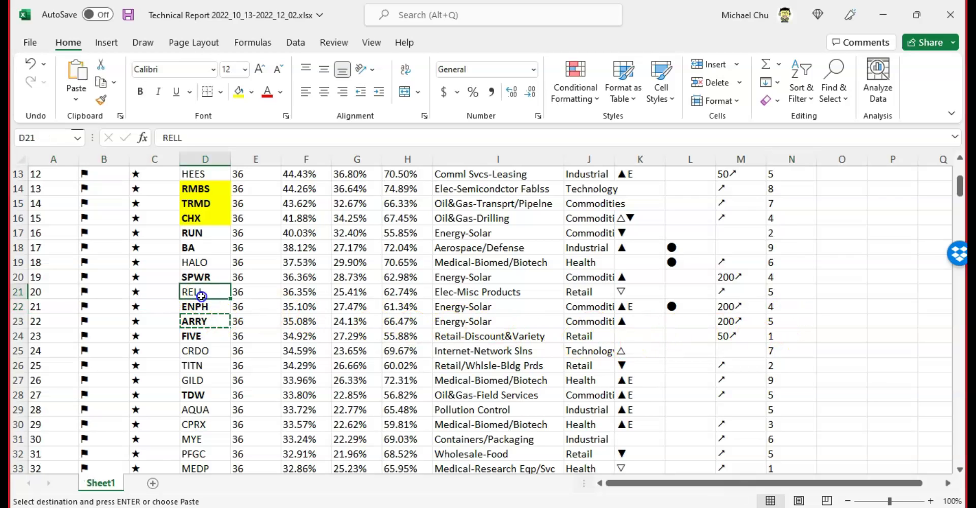
- Find the ticker "four" in the sheet, select it in D184 and close the search
{"action": "scroll", "coordinate": [202, 296], "scroll_direction": "up", "scroll_amount": 3}
{"action": "key", "text": "ctrl+f"}
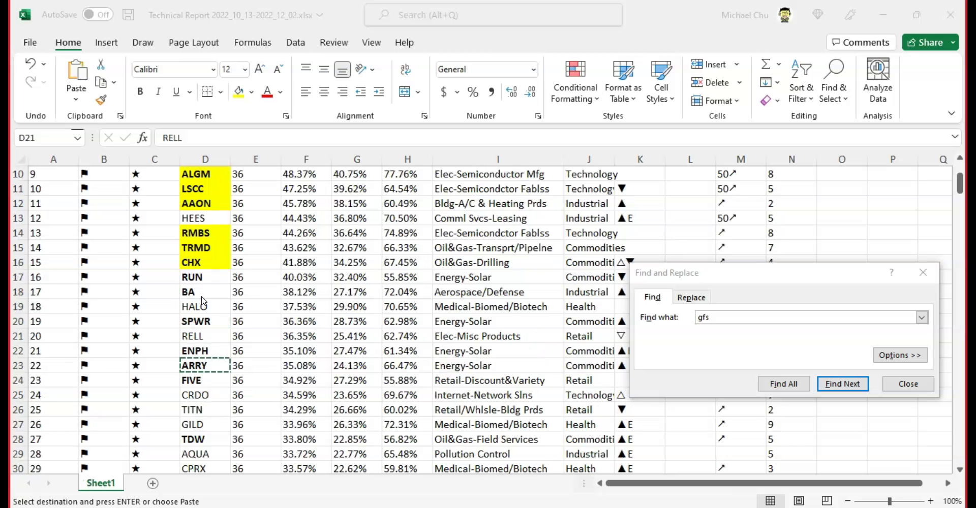
{"action": "left_click", "coordinate": [730, 316]}
{"action": "key", "text": "Return"}
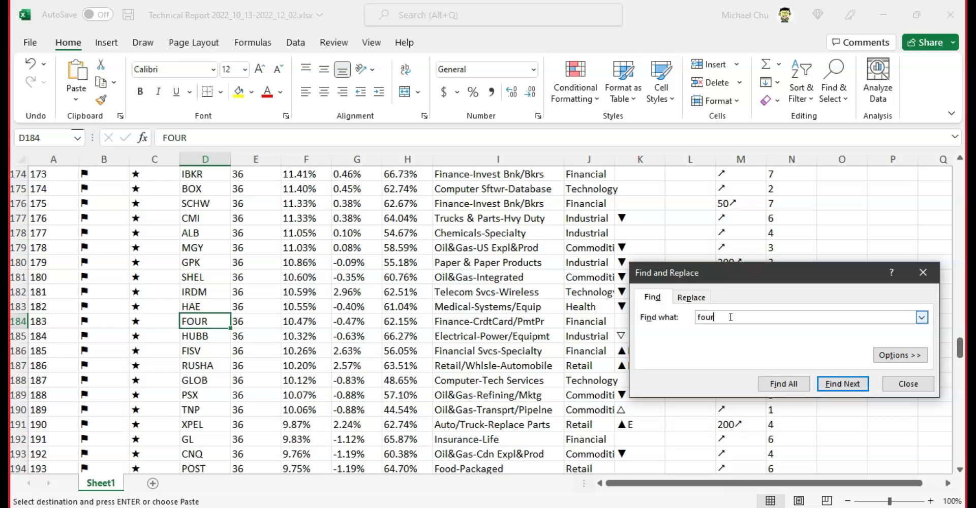
{"action": "left_click", "coordinate": [203, 323]}
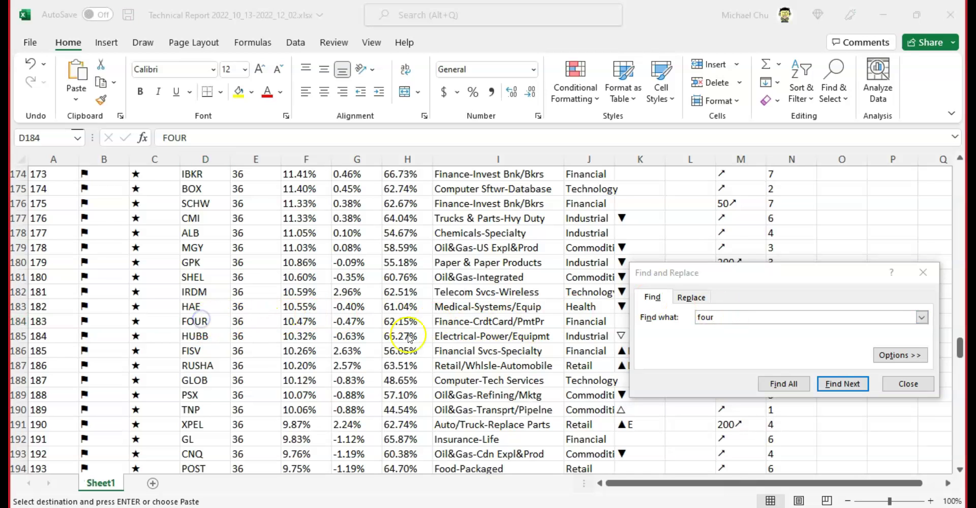
{"action": "left_click", "coordinate": [922, 275]}
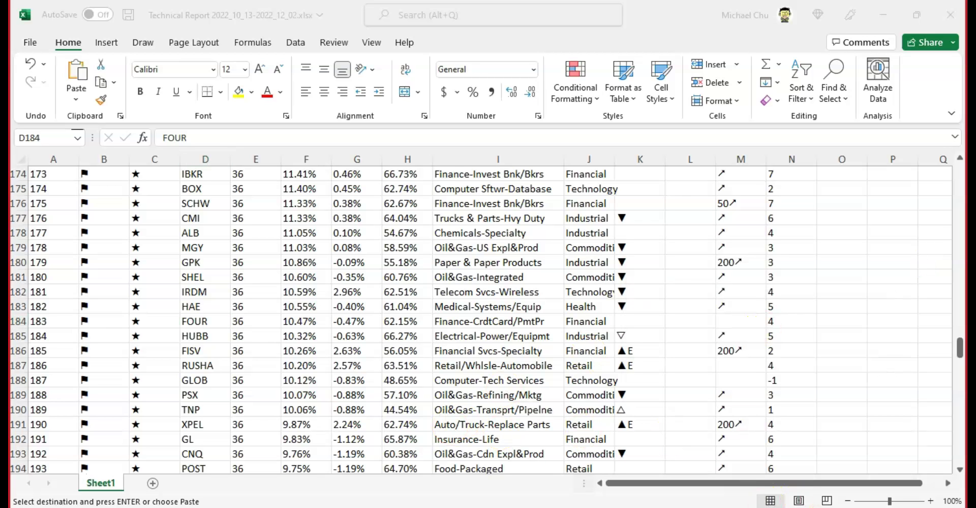
- Load the FOUR daily chart in MarketSmith and draw red lines along the latest pullback from the 54.26 high and the rebound
{"action": "key", "text": "alt+Tab"}
{"action": "type", "text": "FOUR"}
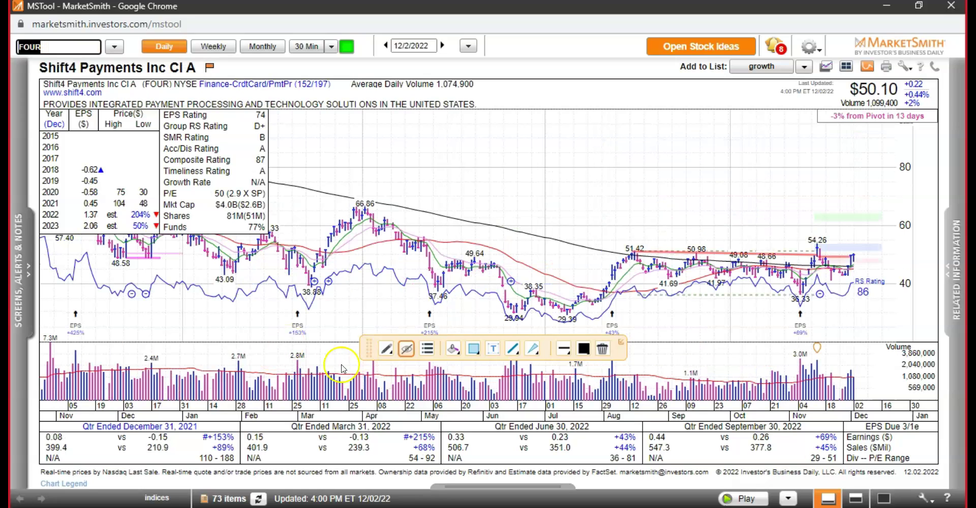
{"action": "mouse_move", "coordinate": [754, 263]}
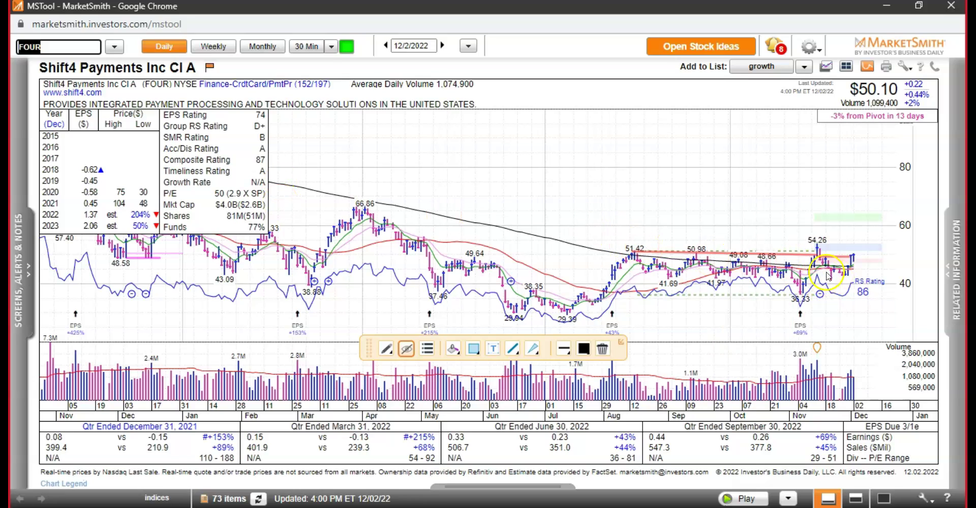
{"action": "mouse_move", "coordinate": [827, 273]}
{"action": "left_click_drag", "start_coordinate": [856, 258], "coordinate": [843, 290]}
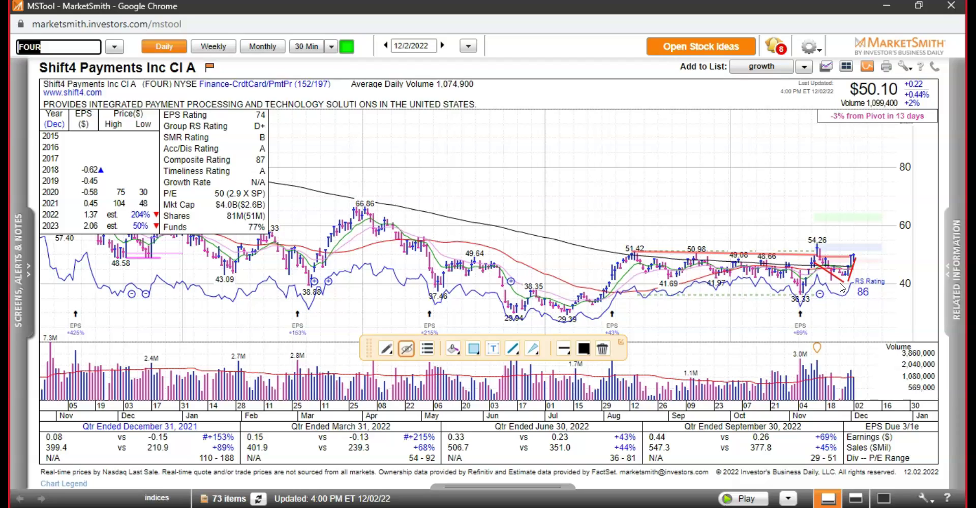
- Draw two nearly horizontal red lines bounding the top and bottom of FOUR's latest pullback range
{"action": "left_click", "coordinate": [854, 269]}
{"action": "left_click_drag", "start_coordinate": [855, 273], "coordinate": [822, 257]}
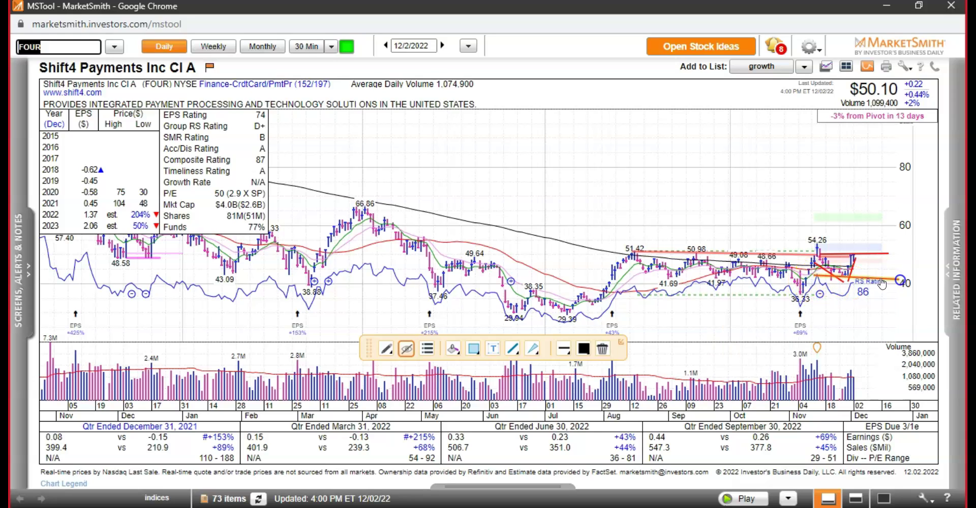
{"action": "left_click", "coordinate": [890, 256]}
{"action": "left_click", "coordinate": [896, 277]}
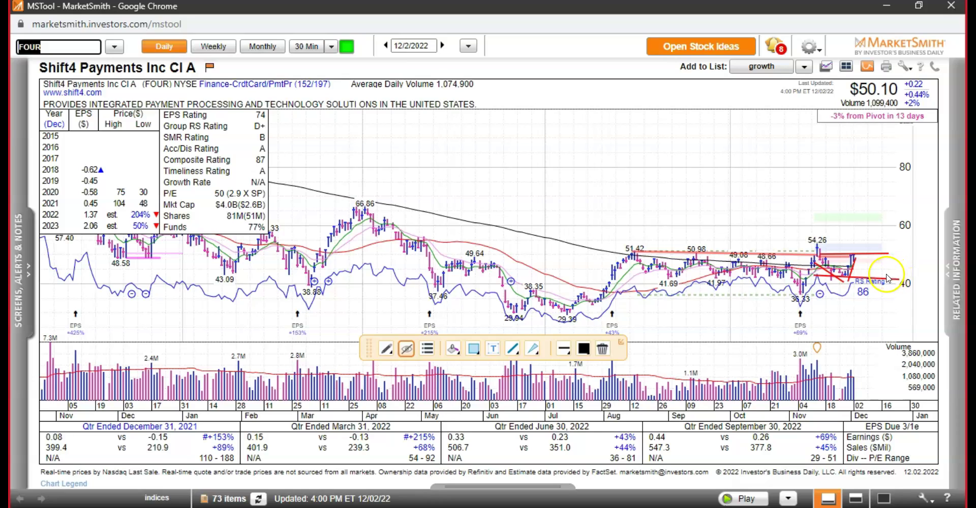
{"action": "left_click", "coordinate": [881, 272]}
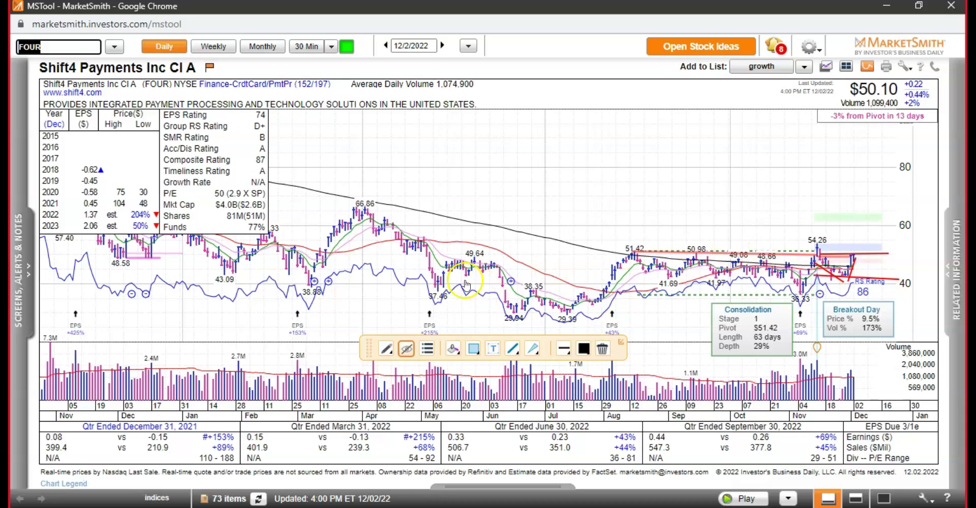
- Mark FOUR's earlier trend with falling lines from the 66.86 high and rising lines from the 29.39 low up to 51.42
{"action": "left_click", "coordinate": [392, 477]}
{"action": "mouse_move", "coordinate": [158, 506]}
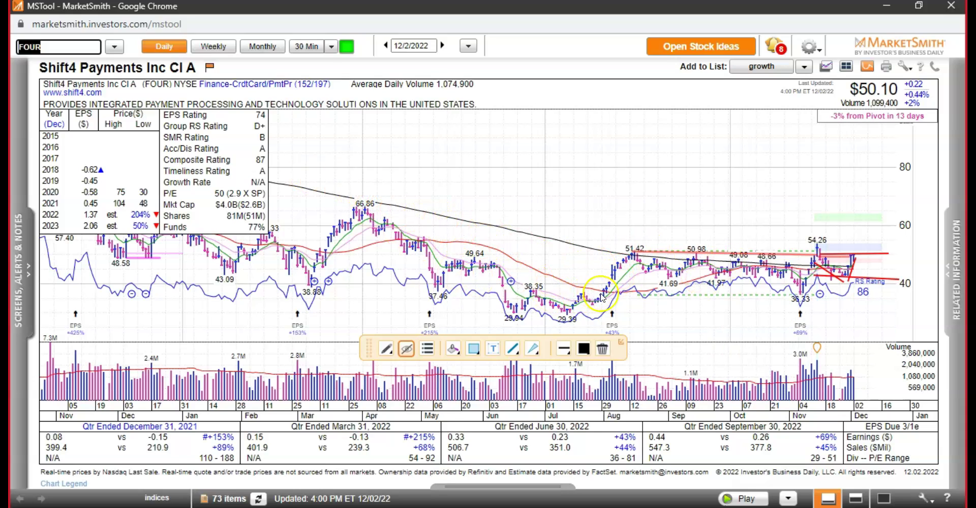
{"action": "left_click_drag", "start_coordinate": [369, 204], "coordinate": [613, 294]}
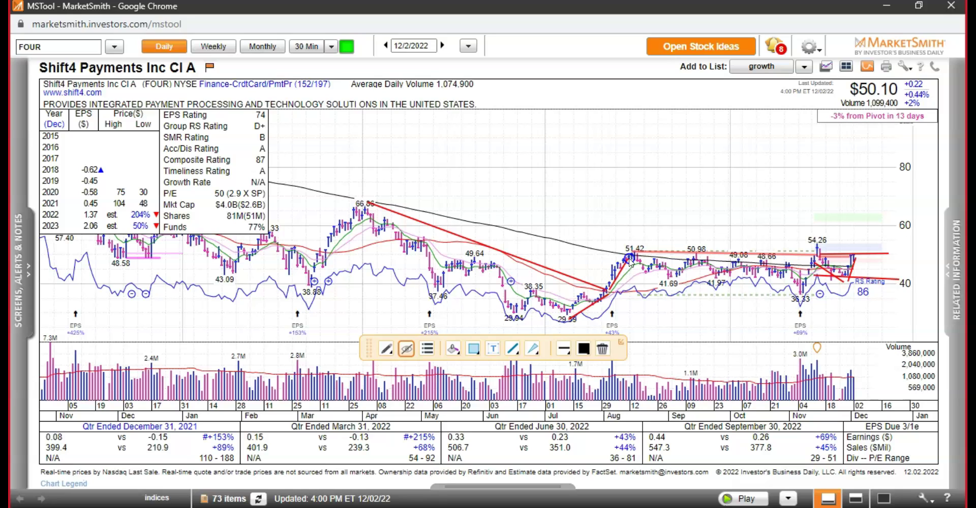
{"action": "left_click", "coordinate": [614, 294]}
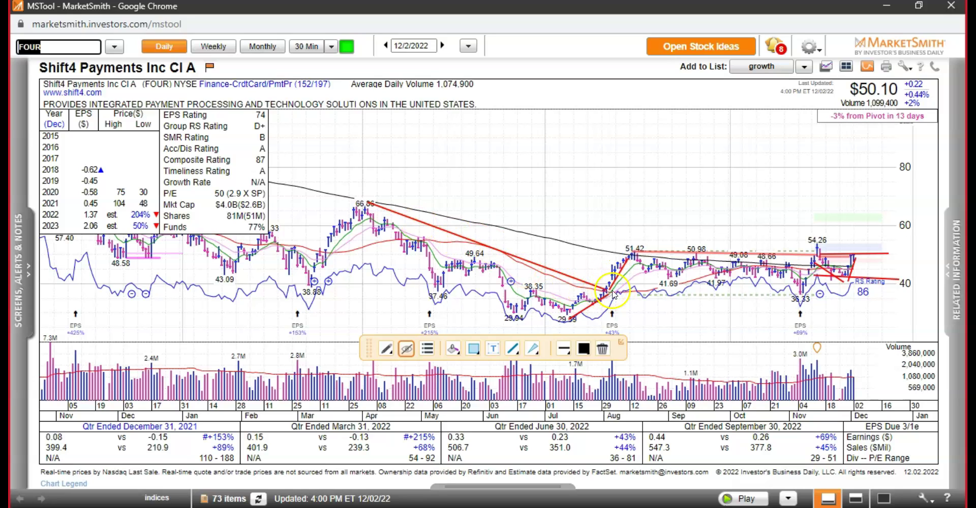
{"action": "mouse_move", "coordinate": [370, 204]}
{"action": "left_mouse_down"}
{"action": "mouse_move", "coordinate": [627, 263]}
{"action": "mouse_move", "coordinate": [639, 249]}
{"action": "left_mouse_up"}
- Draw a short line down to the 54.26 peak and horizontal lines along the consolidation's top near 51.42 and its bottom
{"action": "mouse_move", "coordinate": [704, 279]}
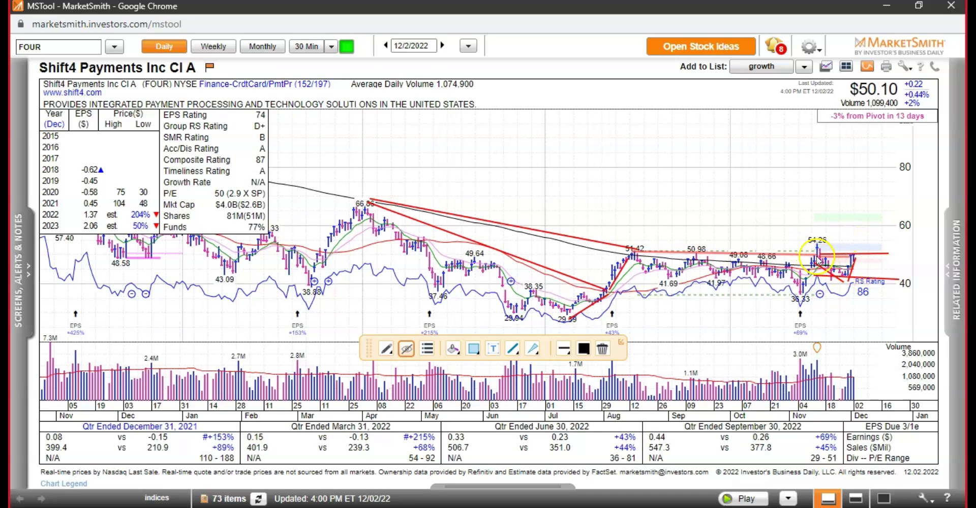
{"action": "left_click_drag", "start_coordinate": [818, 239], "coordinate": [796, 213]}
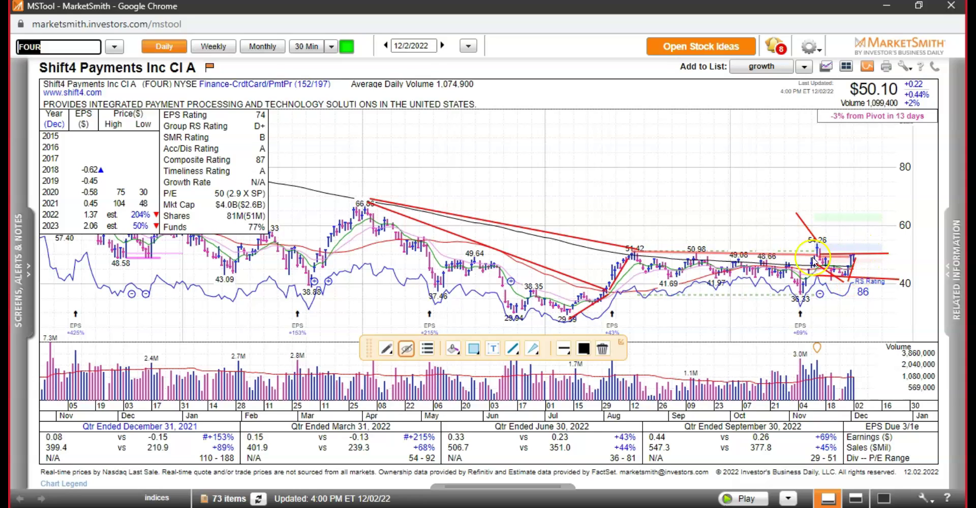
{"action": "left_click_drag", "start_coordinate": [641, 250], "coordinate": [918, 249]}
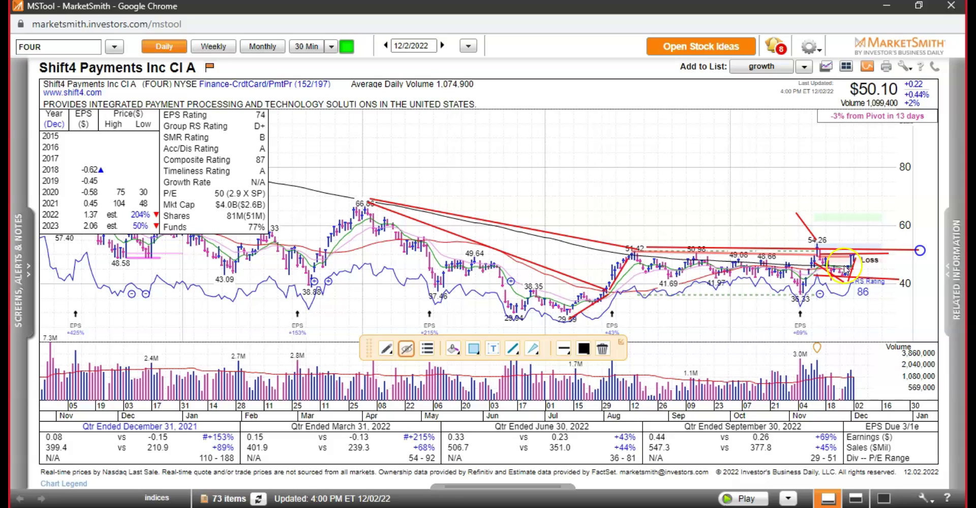
{"action": "left_click_drag", "start_coordinate": [655, 295], "coordinate": [925, 297]}
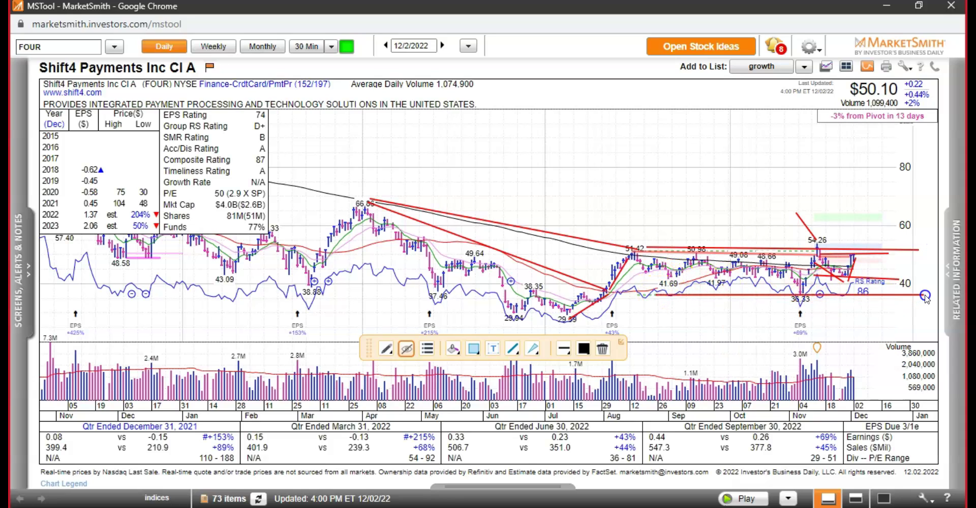
- Draw a falling line below FOUR's lower boundary and a rising line above its upper boundary for the possible breakout directions
{"action": "left_click_drag", "start_coordinate": [875, 304], "coordinate": [896, 348]}
{"action": "left_click_drag", "start_coordinate": [875, 253], "coordinate": [895, 207]}
{"action": "left_click", "coordinate": [881, 289]}
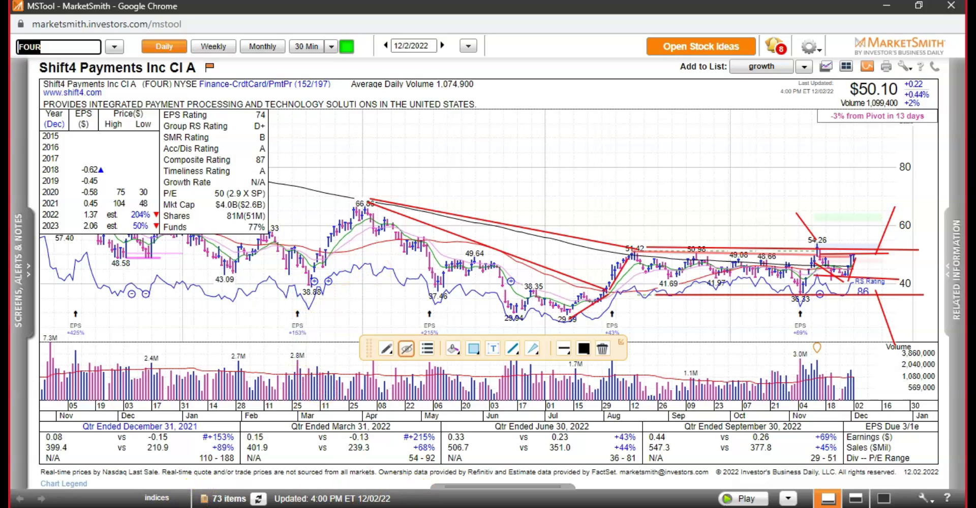
- Switch back to the Excel report, select the price percentage of FOUR in F184 and return to the top of the list
{"action": "mouse_move", "coordinate": [158, 505]}
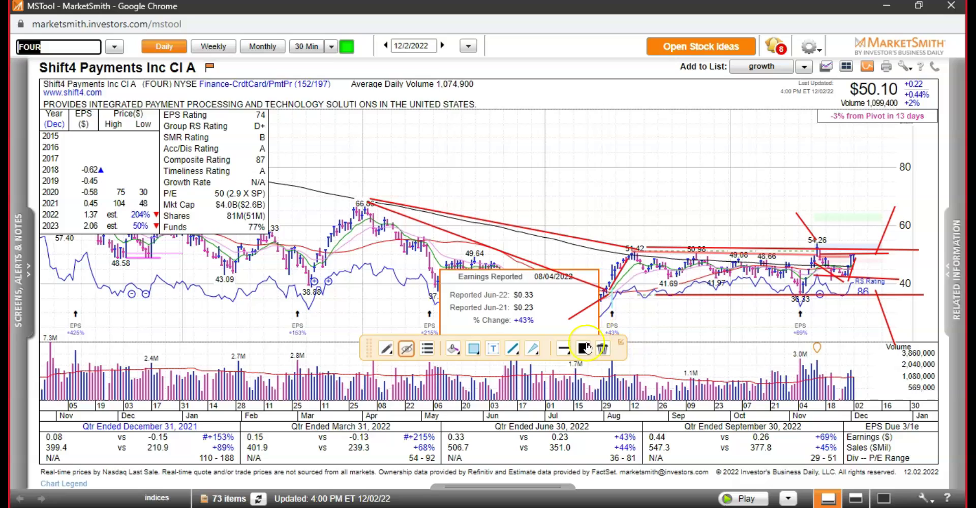
{"action": "left_click", "coordinate": [233, 504]}
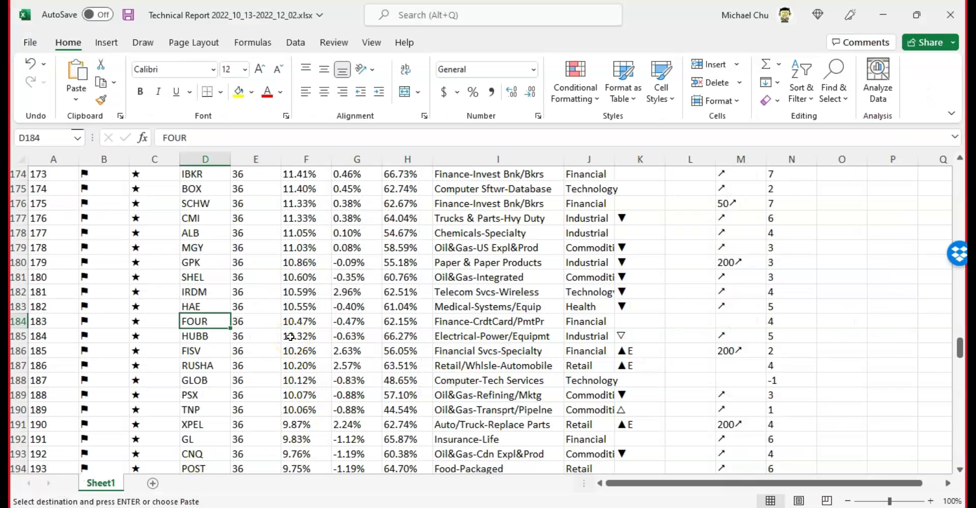
{"action": "left_click", "coordinate": [294, 323]}
{"action": "scroll", "coordinate": [287, 345], "scroll_direction": "up", "scroll_amount": 20}
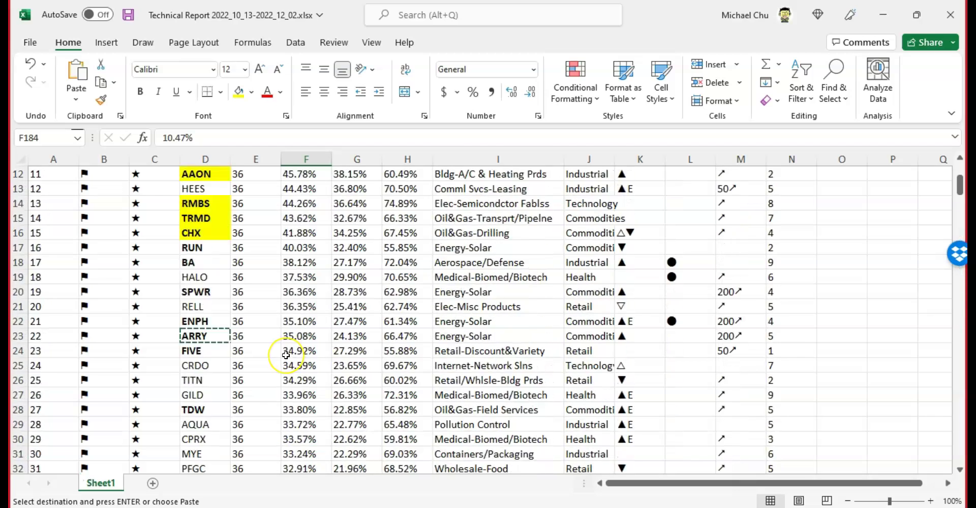
{"action": "scroll", "coordinate": [287, 354], "scroll_direction": "up", "scroll_amount": 4}
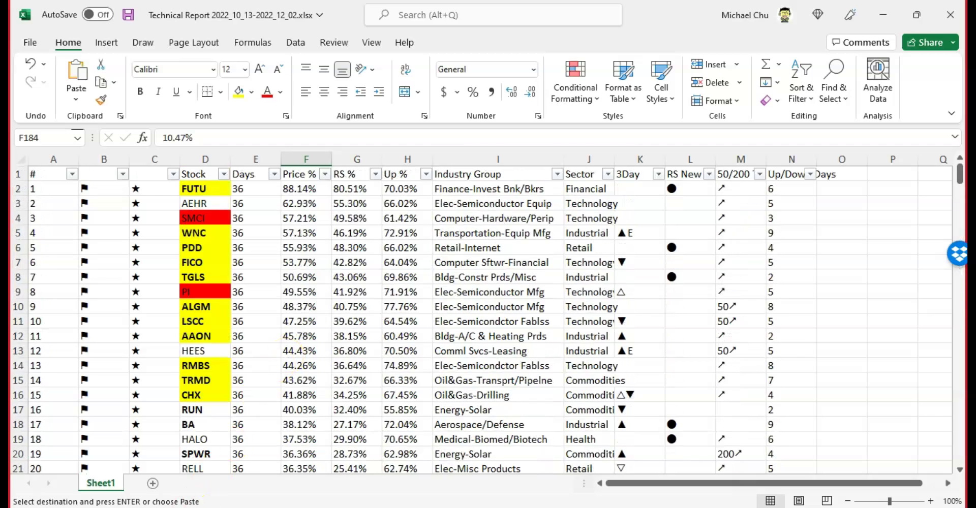
{"action": "mouse_move", "coordinate": [249, 388]}
- Switch to MarketSmith, show the full-size list view and open the growth list to review its EPS estimate rankings
{"action": "key", "text": "alt+Tab"}
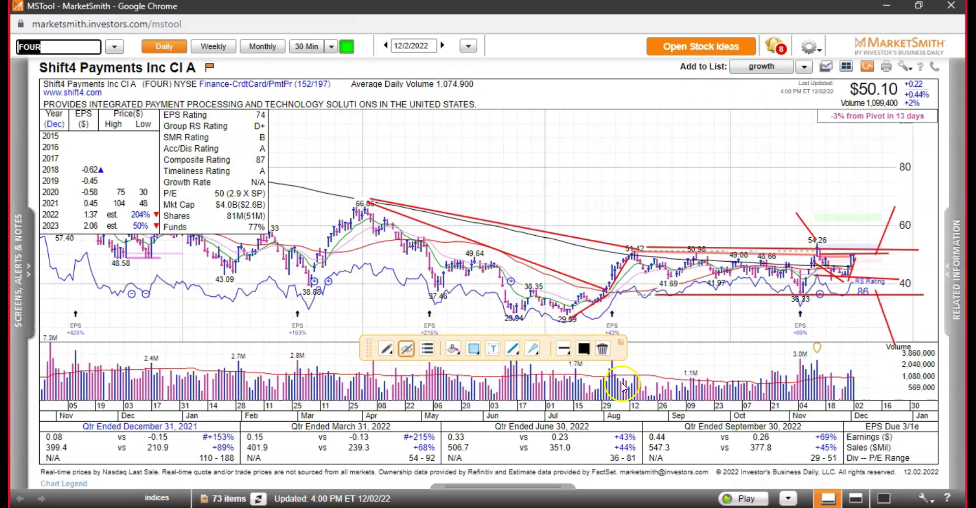
{"action": "left_click", "coordinate": [883, 500]}
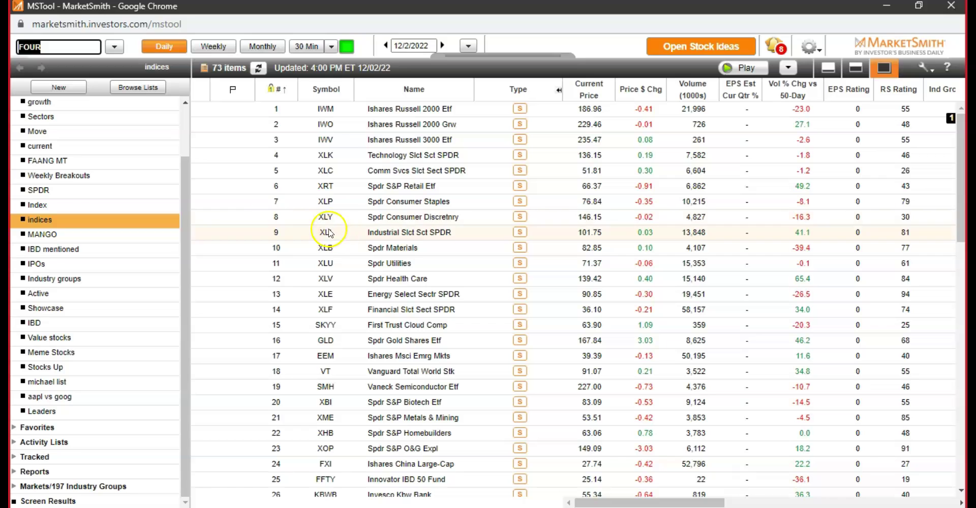
{"action": "scroll", "coordinate": [60, 178], "scroll_direction": "up", "scroll_amount": 2}
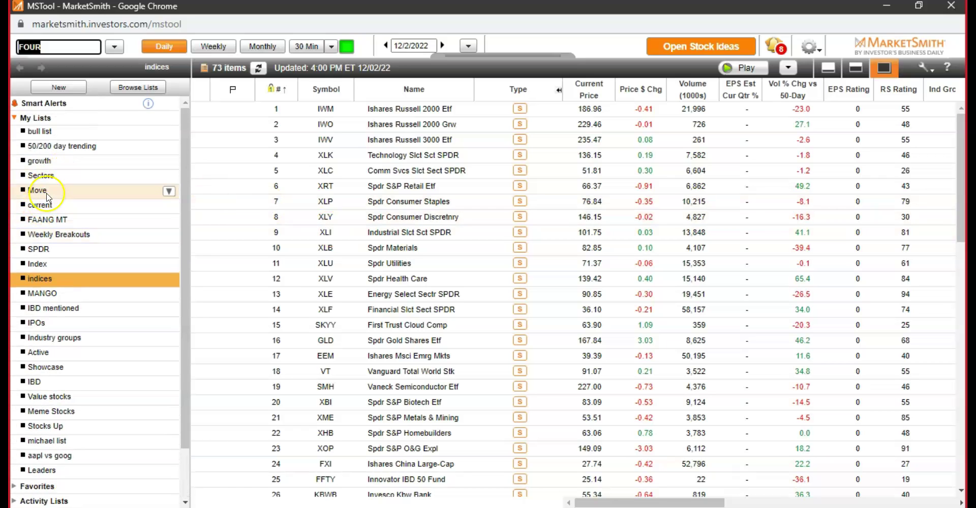
{"action": "double_click", "coordinate": [47, 162]}
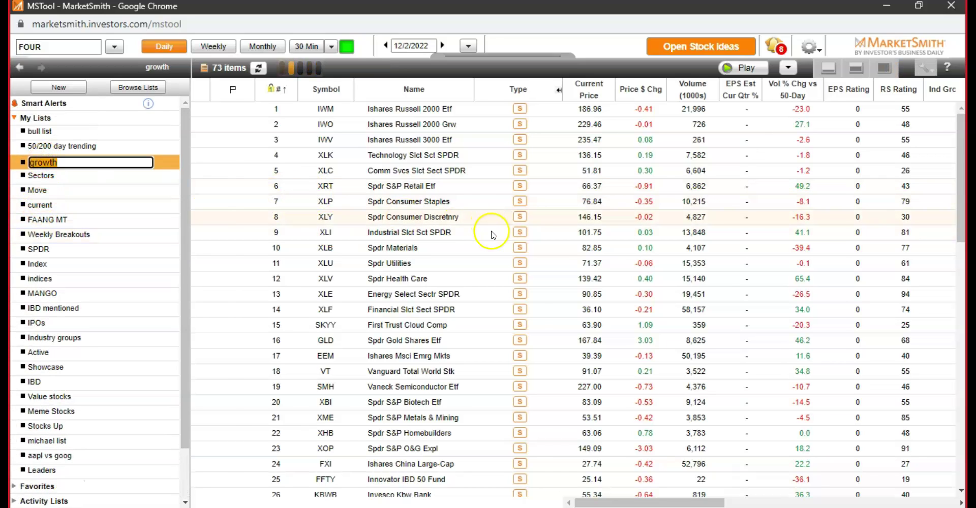
{"action": "scroll", "coordinate": [584, 208], "scroll_direction": "up", "scroll_amount": 2}
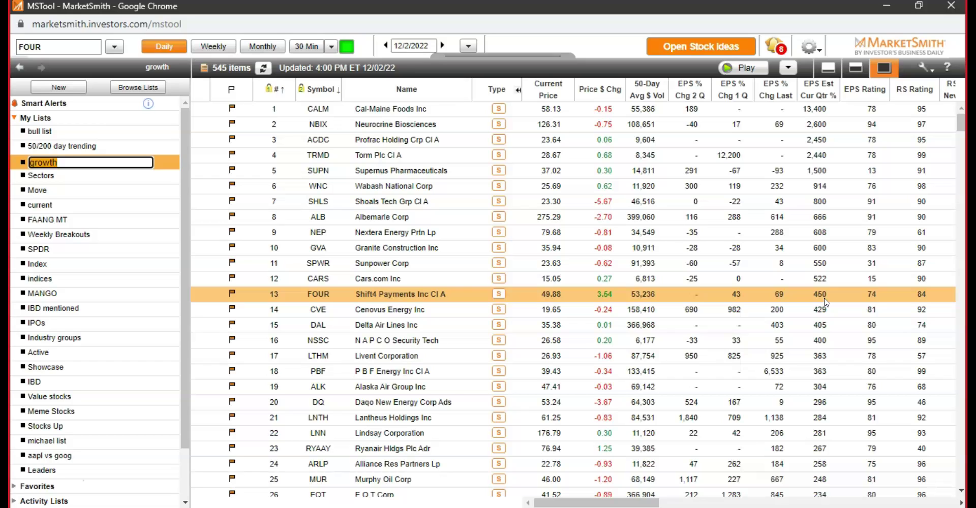
- Select Shoals Tech (SHLS) in the growth list and show its daily chart in the full chart view
{"action": "left_click", "coordinate": [388, 203]}
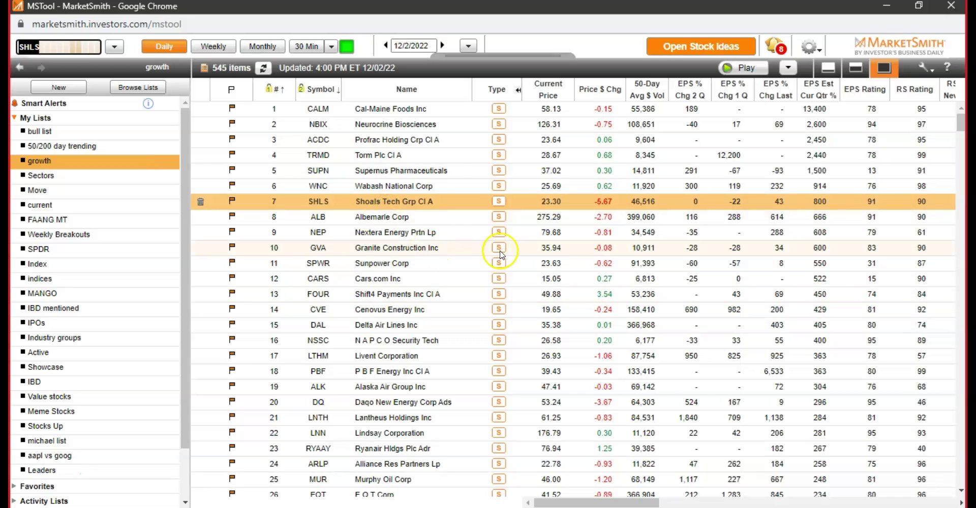
{"action": "left_click", "coordinate": [827, 66]}
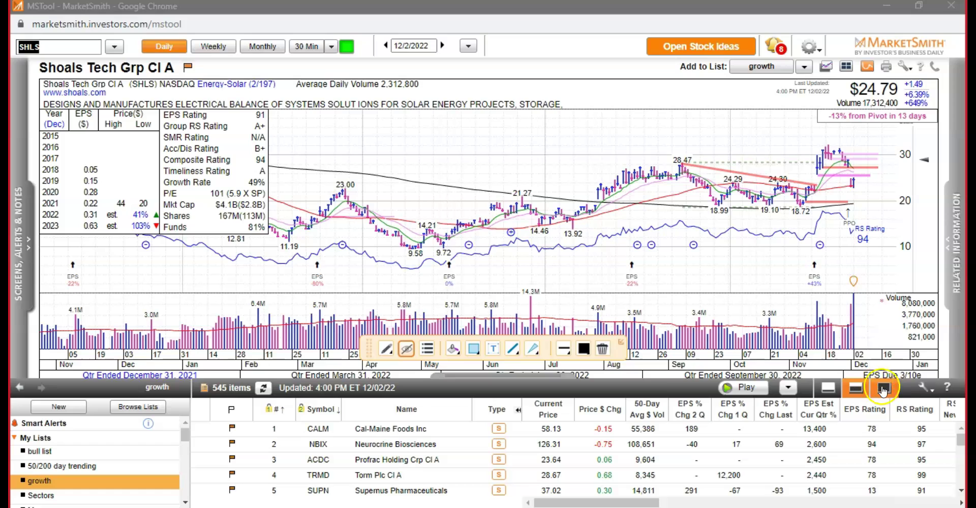
{"action": "left_click", "coordinate": [827, 389]}
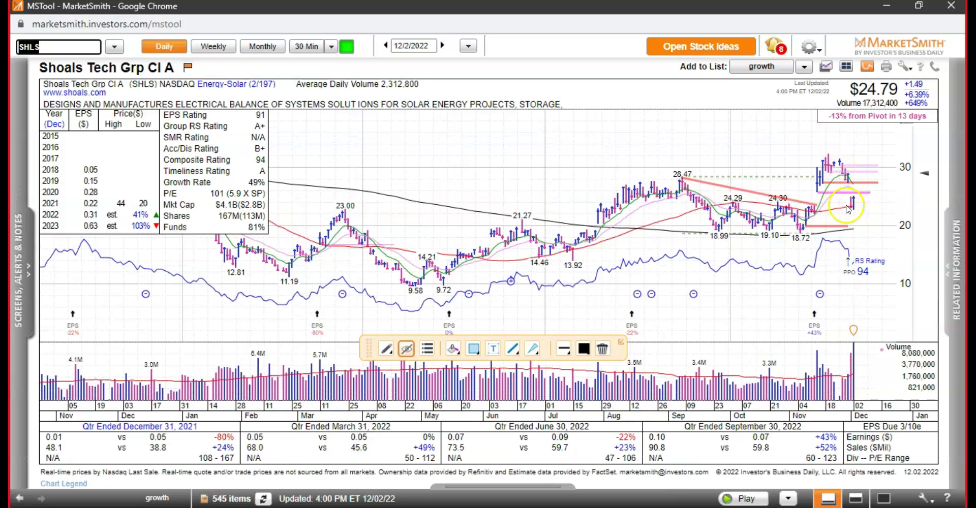
- Draw a steep falling red line through SHLS's latest gap down and switch back to the Excel report
{"action": "left_click", "coordinate": [847, 167]}
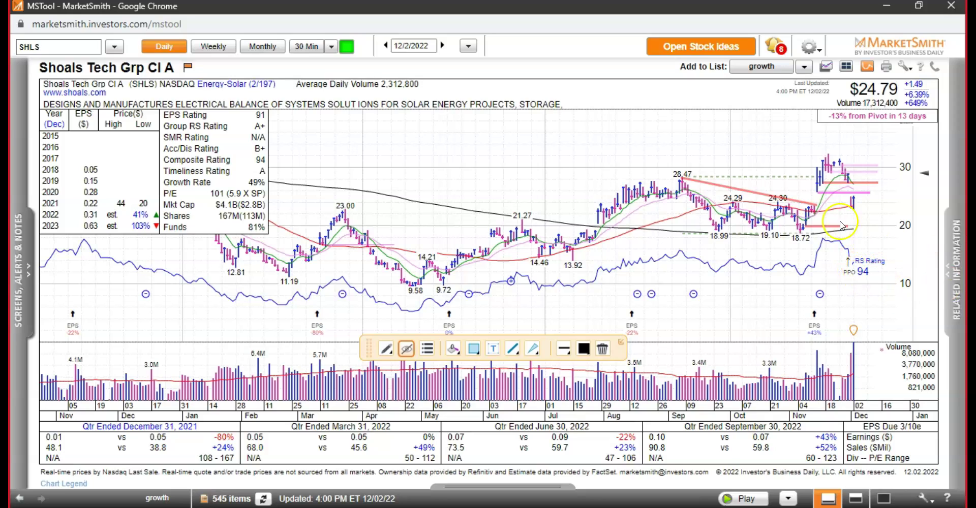
{"action": "mouse_move", "coordinate": [847, 172]}
{"action": "left_mouse_down"}
{"action": "mouse_move", "coordinate": [870, 200]}
{"action": "mouse_move", "coordinate": [877, 239]}
{"action": "left_mouse_up"}
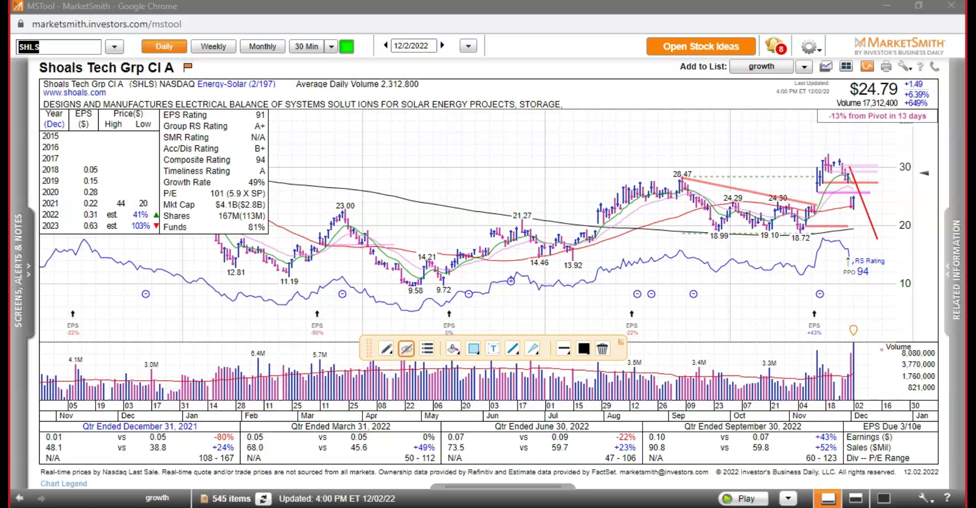
{"action": "key", "text": "alt+Tab"}
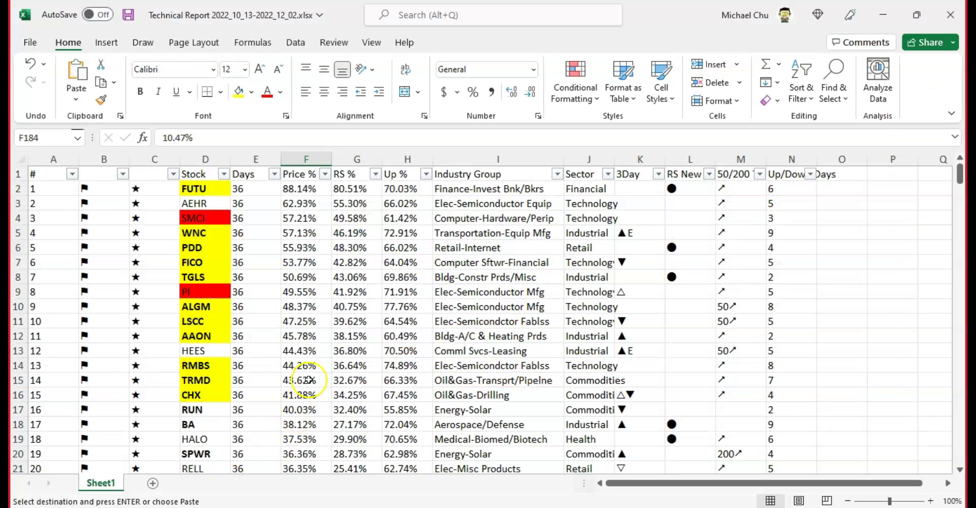
- Search the technical report for the ticker shls
{"action": "left_click", "coordinate": [336, 332]}
{"action": "left_click", "coordinate": [338, 351]}
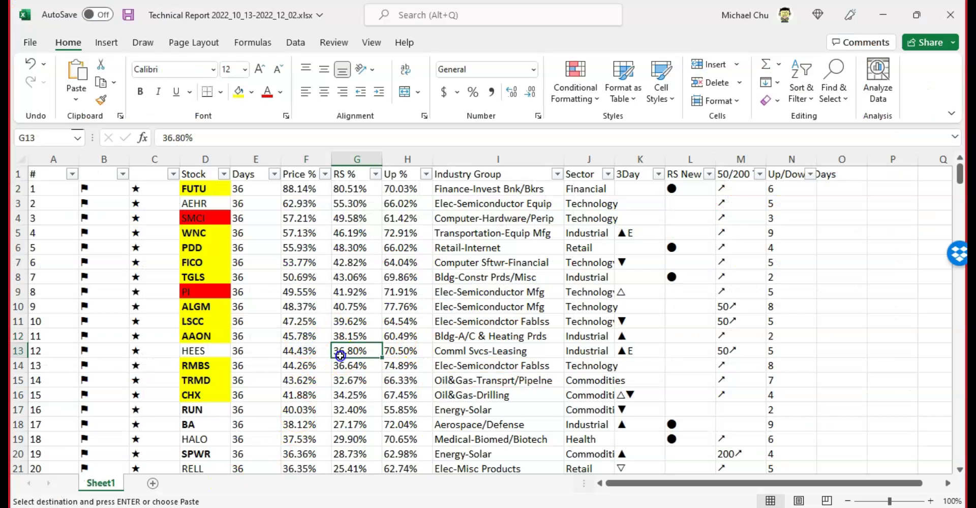
{"action": "left_click", "coordinate": [274, 349]}
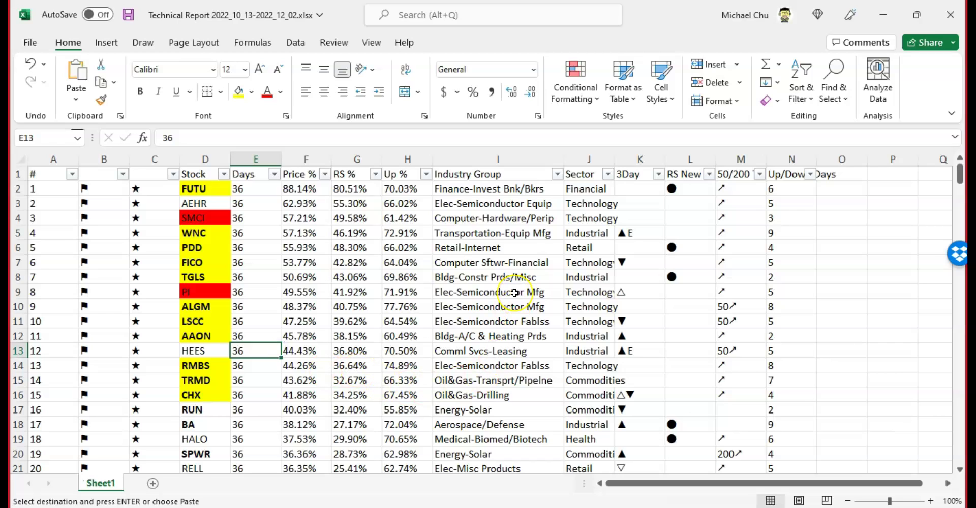
{"action": "key", "text": "ctrl+f"}
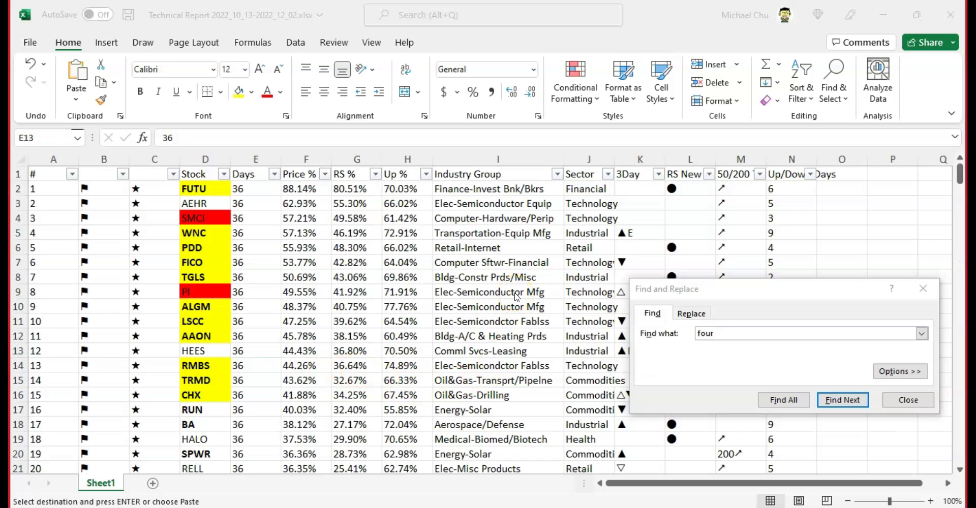
{"action": "left_click", "coordinate": [740, 323]}
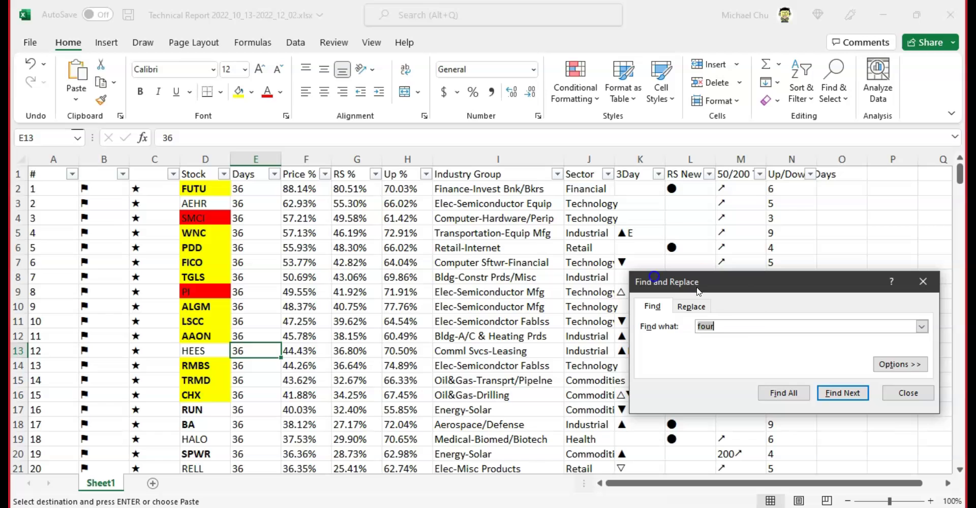
{"action": "left_click", "coordinate": [739, 322]}
{"action": "type", "text": "shls"}
{"action": "key", "text": "Return"}
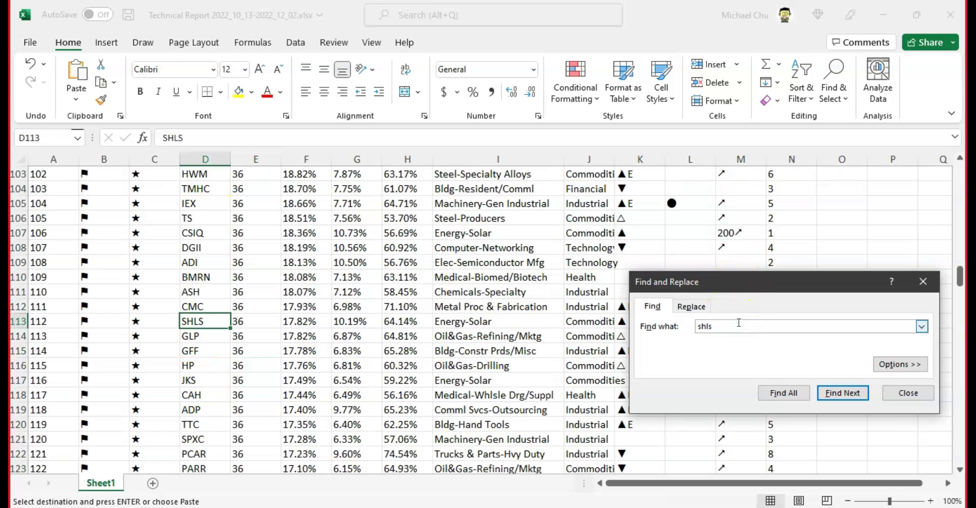
- Select the SHLS row from A113 to F113, close the search and return to the top-ranked stocks
{"action": "left_click_drag", "start_coordinate": [61, 323], "coordinate": [157, 330]}
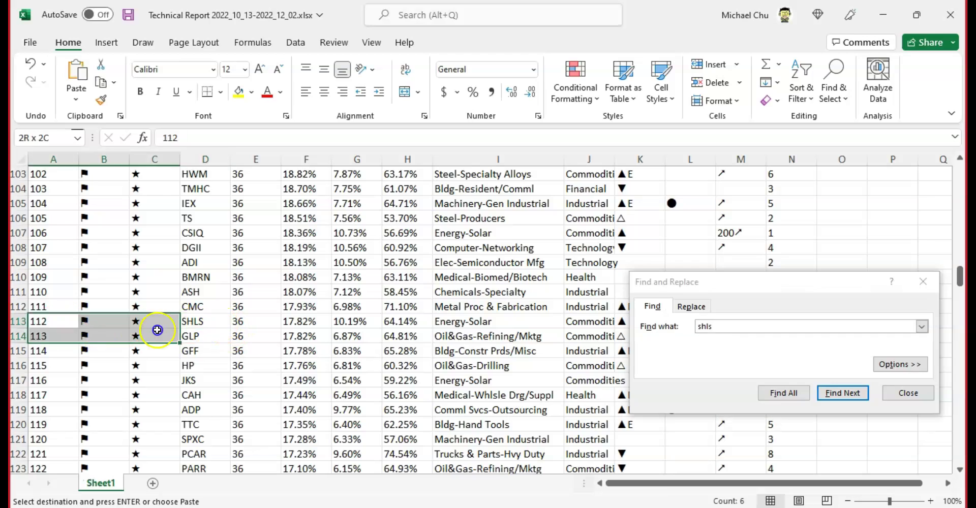
{"action": "left_click", "coordinate": [890, 282]}
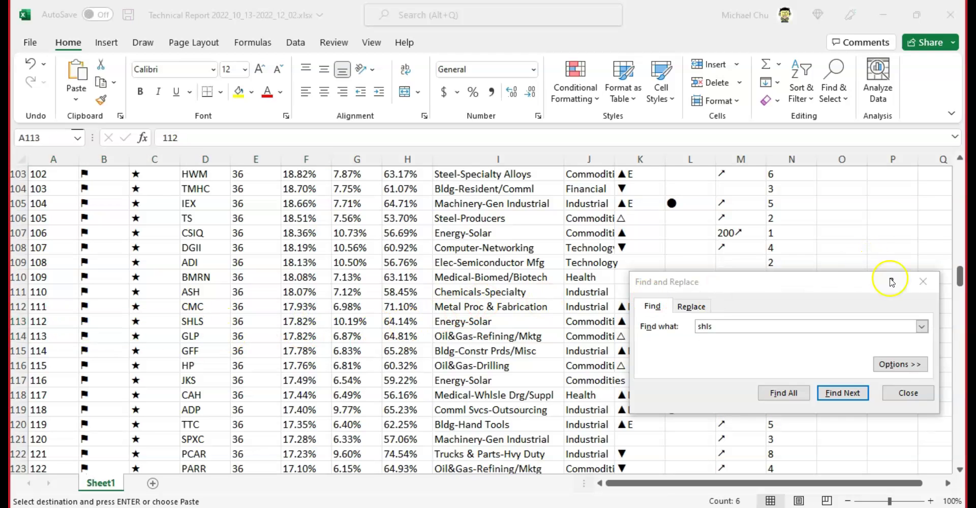
{"action": "left_click", "coordinate": [923, 281]}
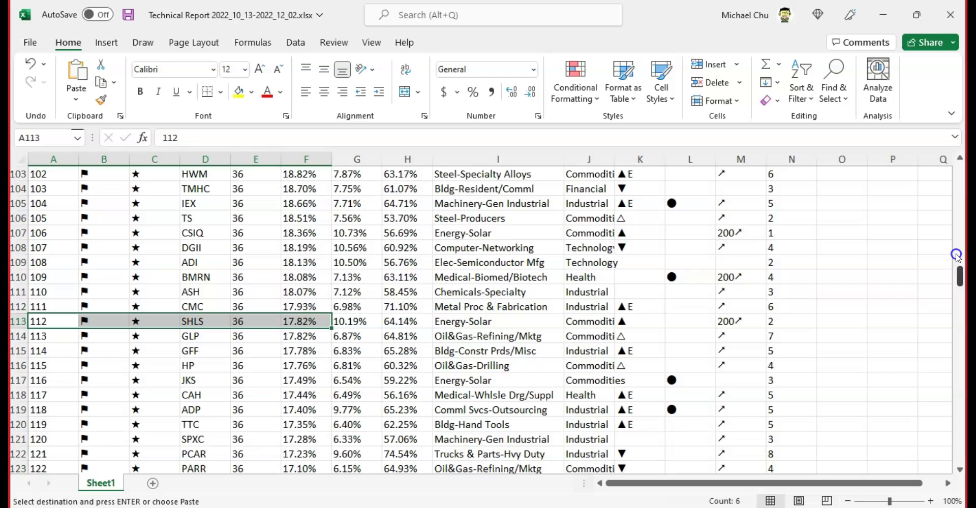
{"action": "left_click_drag", "start_coordinate": [959, 276], "coordinate": [960, 170]}
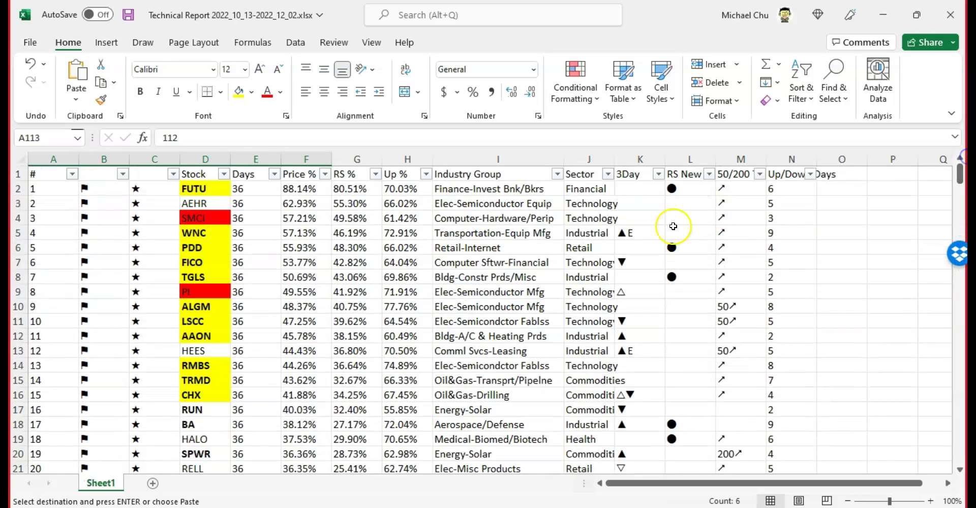
{"action": "left_click", "coordinate": [295, 368]}
{"action": "scroll", "coordinate": [289, 409], "scroll_direction": "down", "scroll_amount": 2}
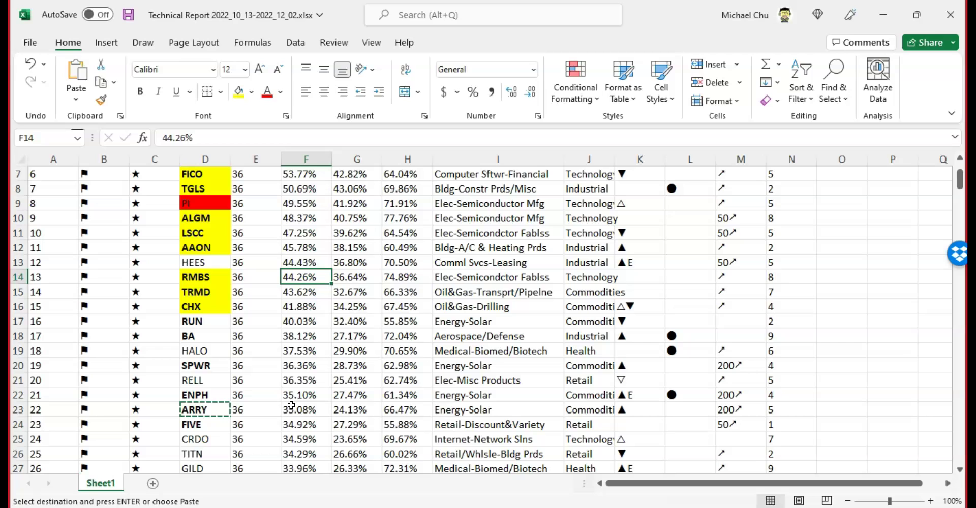
- Switch to MarketSmith and open the Dow Jones Industrial (0DJIA) daily chart
{"action": "left_click", "coordinate": [141, 506]}
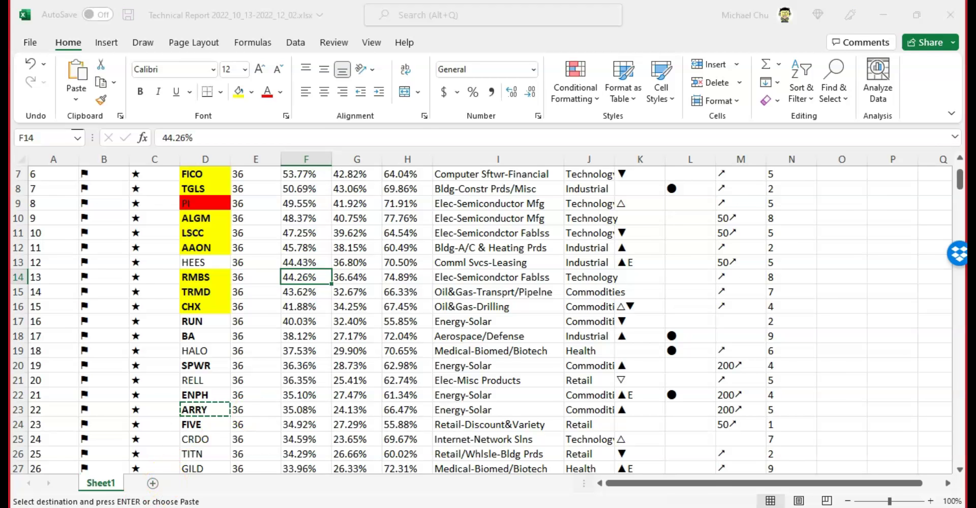
{"action": "left_click", "coordinate": [114, 46]}
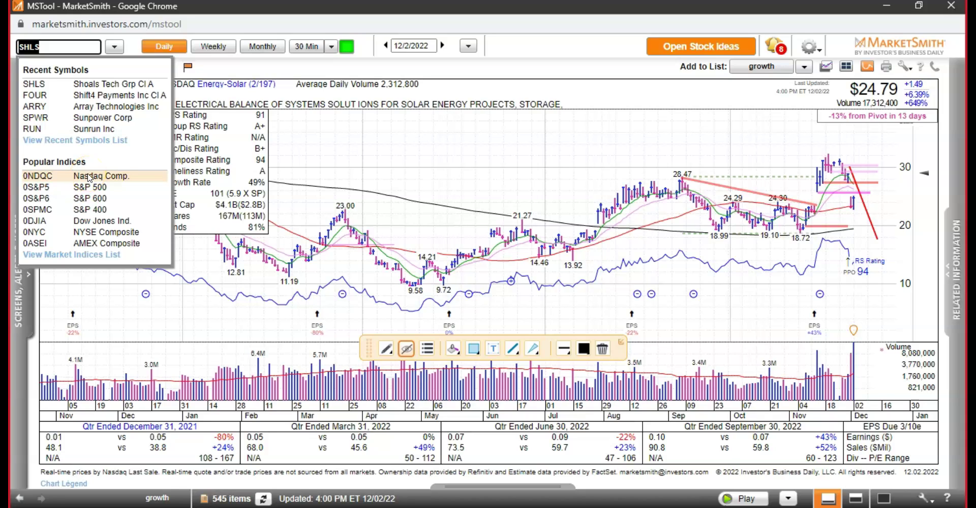
{"action": "left_click", "coordinate": [84, 221]}
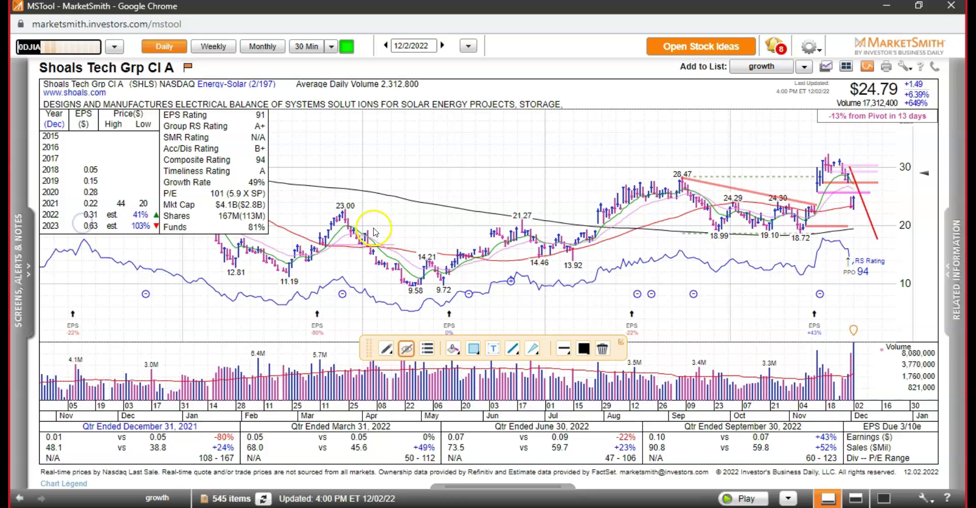
- Activate the Temporary Line Pen and draw short red lines above and below the Dow's latest bars near 34000
{"action": "mouse_move", "coordinate": [796, 191]}
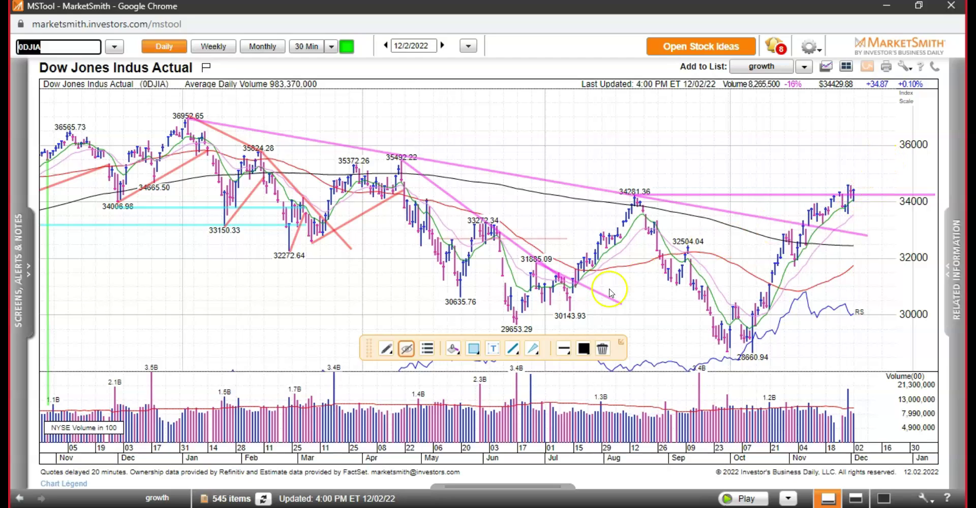
{"action": "left_click", "coordinate": [512, 355]}
{"action": "left_click", "coordinate": [526, 365]}
{"action": "right_click", "coordinate": [807, 301]}
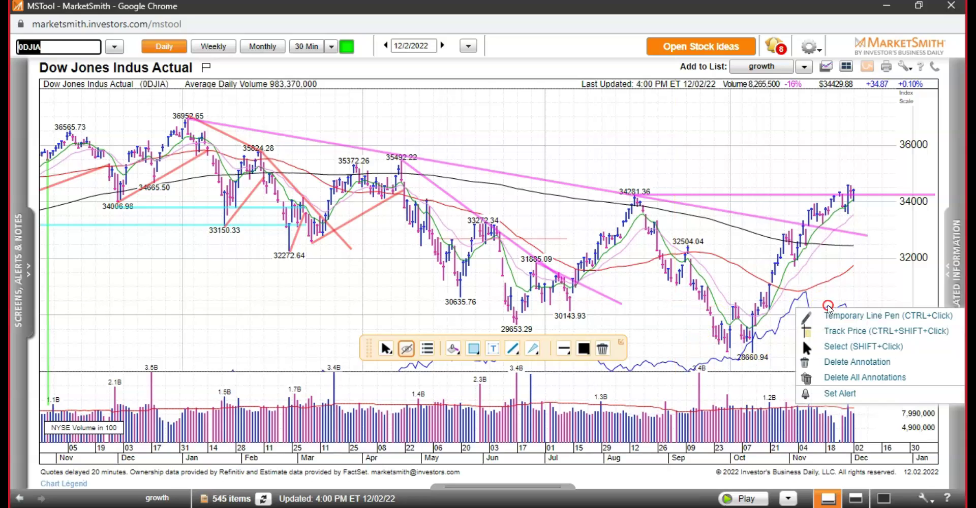
{"action": "right_click", "coordinate": [807, 148]}
{"action": "left_click", "coordinate": [834, 159]}
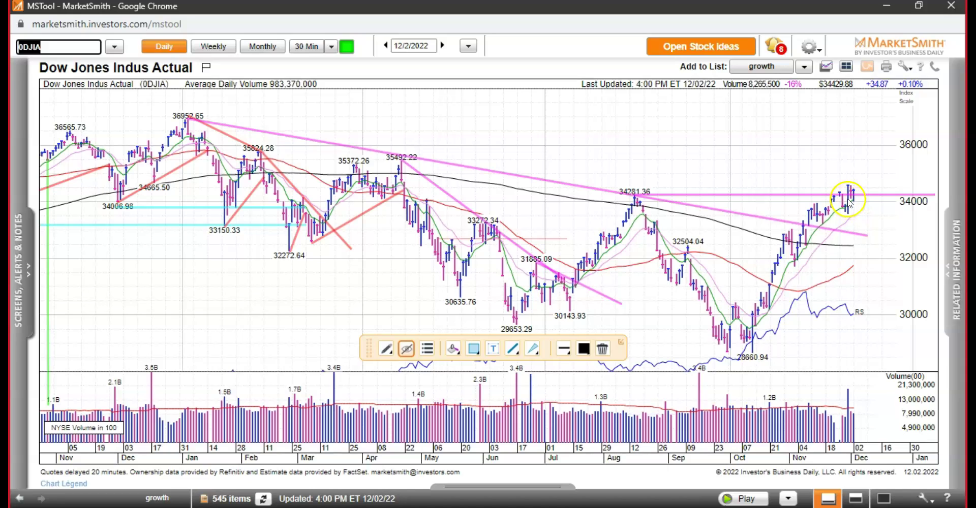
{"action": "left_click_drag", "start_coordinate": [848, 215], "coordinate": [857, 232]}
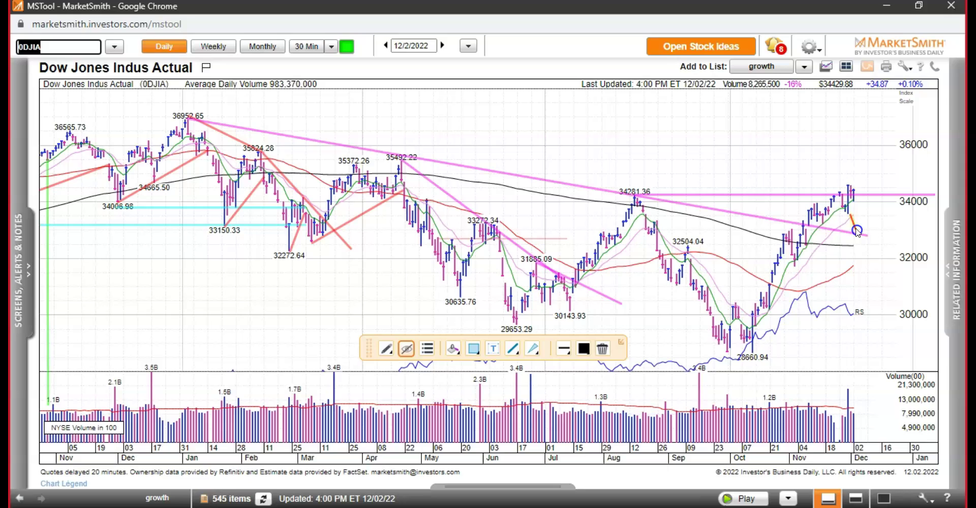
{"action": "left_click", "coordinate": [846, 198]}
{"action": "mouse_move", "coordinate": [830, 163]}
{"action": "left_mouse_down"}
{"action": "mouse_move", "coordinate": [848, 188]}
{"action": "mouse_move", "coordinate": [864, 173]}
{"action": "left_mouse_up"}
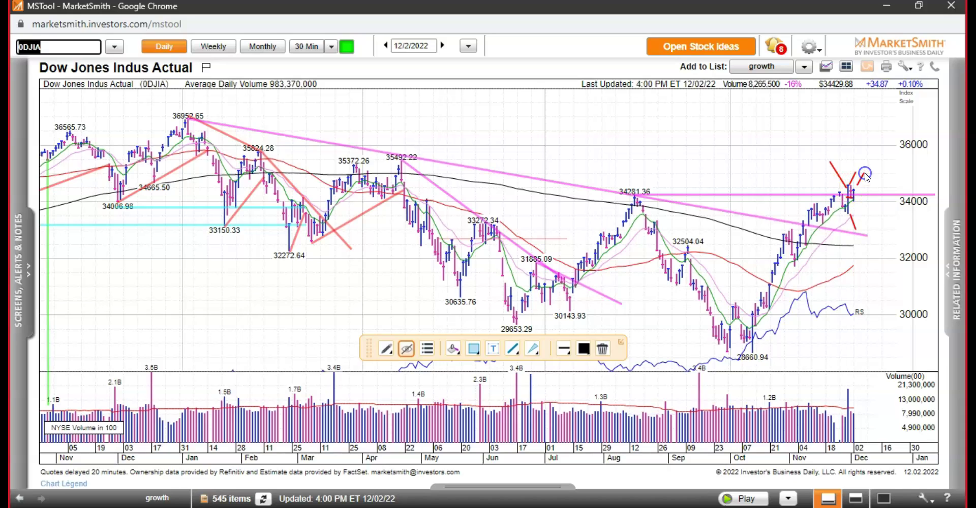
- Draw a short, nearly flat red line below the Dow's early November bars and a steep falling line toward them from above
{"action": "left_click", "coordinate": [115, 48]}
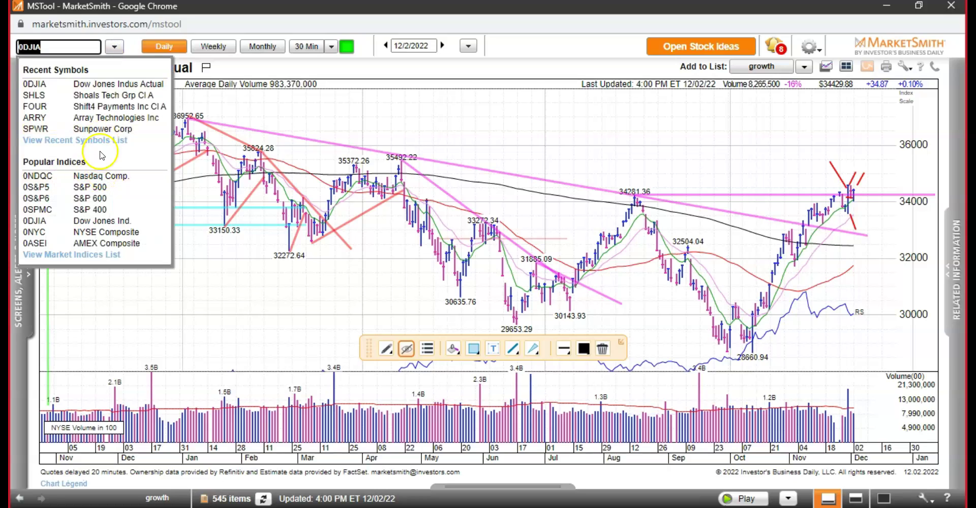
{"action": "left_click", "coordinate": [193, 26]}
{"action": "left_click", "coordinate": [705, 231]}
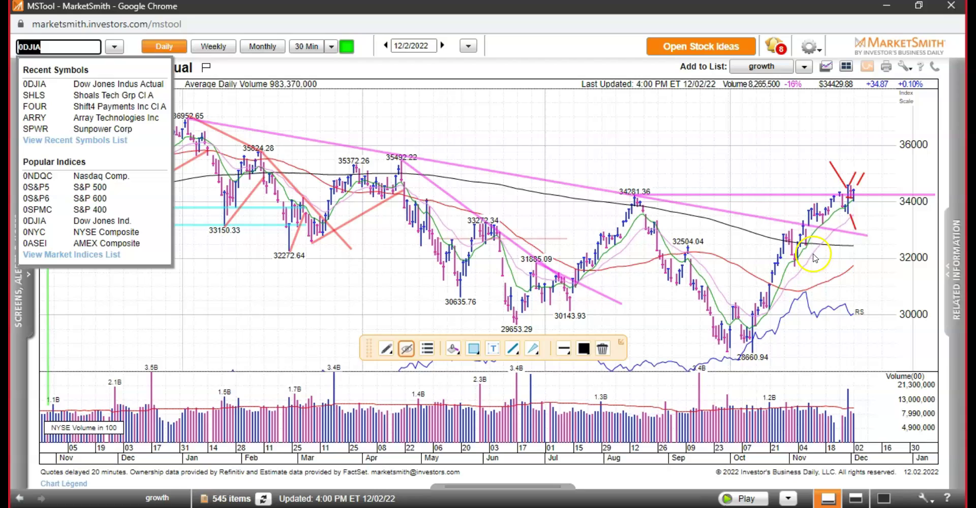
{"action": "left_click", "coordinate": [794, 186]}
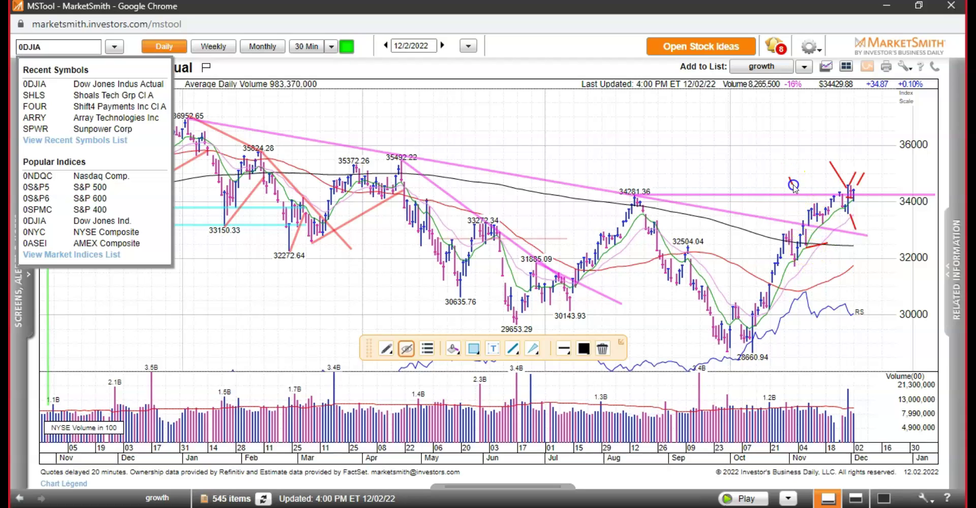
{"action": "left_click", "coordinate": [819, 222]}
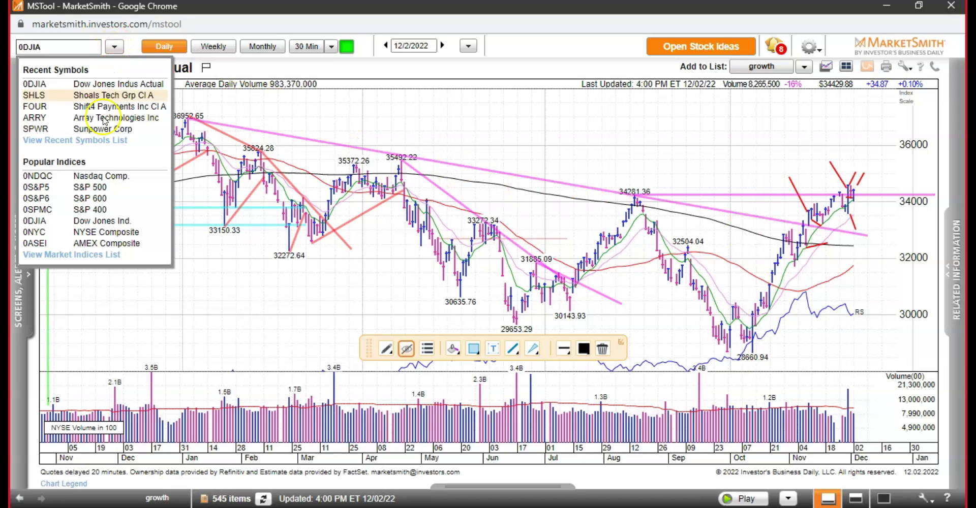
- Open the Nasdaq Composite (0NDQC) chart and draw two rising red lines and a horizontal line through its November to December bars
{"action": "left_click", "coordinate": [73, 178]}
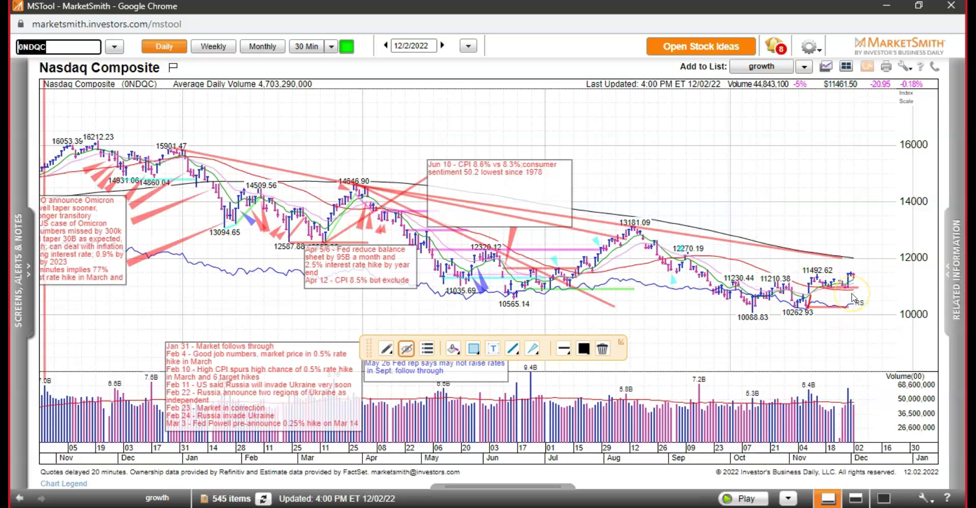
{"action": "left_click_drag", "start_coordinate": [849, 293], "coordinate": [858, 278]}
{"action": "left_click_drag", "start_coordinate": [792, 325], "coordinate": [865, 270]}
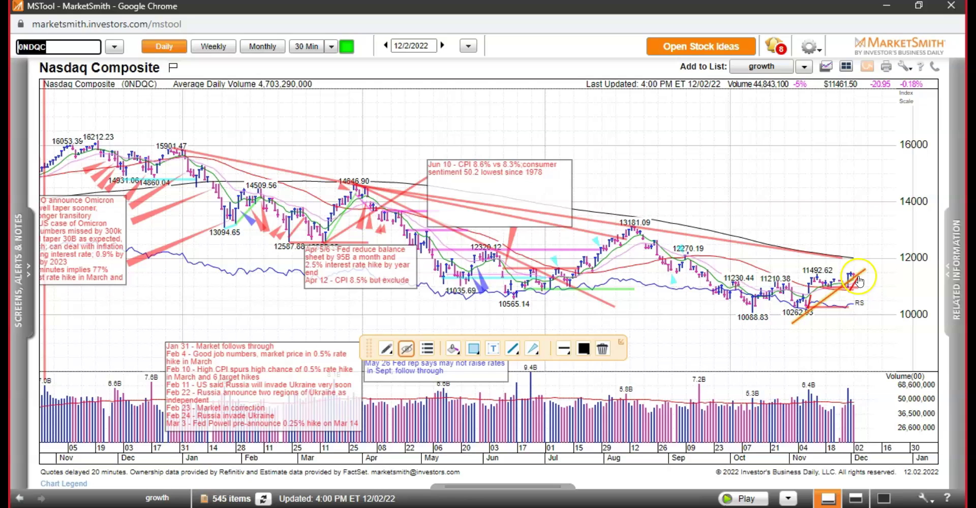
{"action": "left_click_drag", "start_coordinate": [814, 274], "coordinate": [898, 271]}
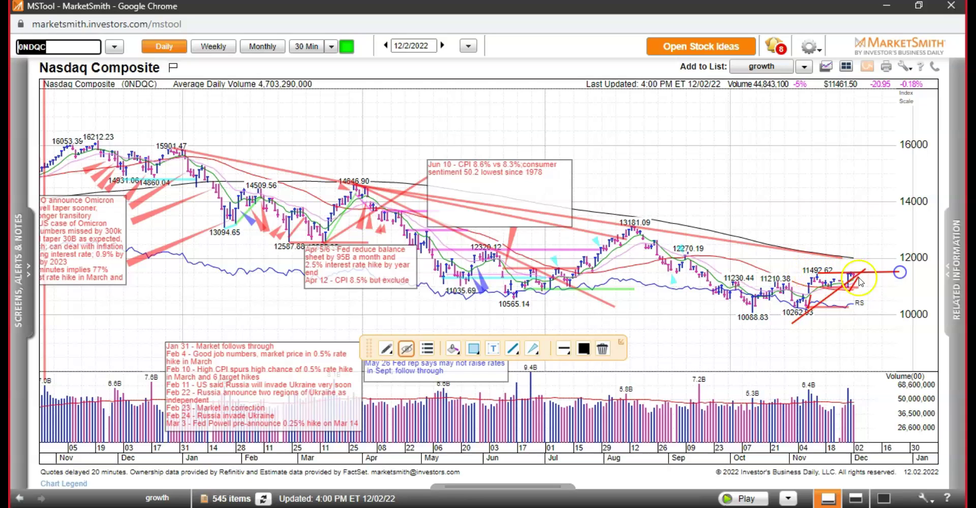
- Clear the temporary Nasdaq lines and draw horizontal red lines above and below the November trading range
{"action": "left_click", "coordinate": [165, 46]}
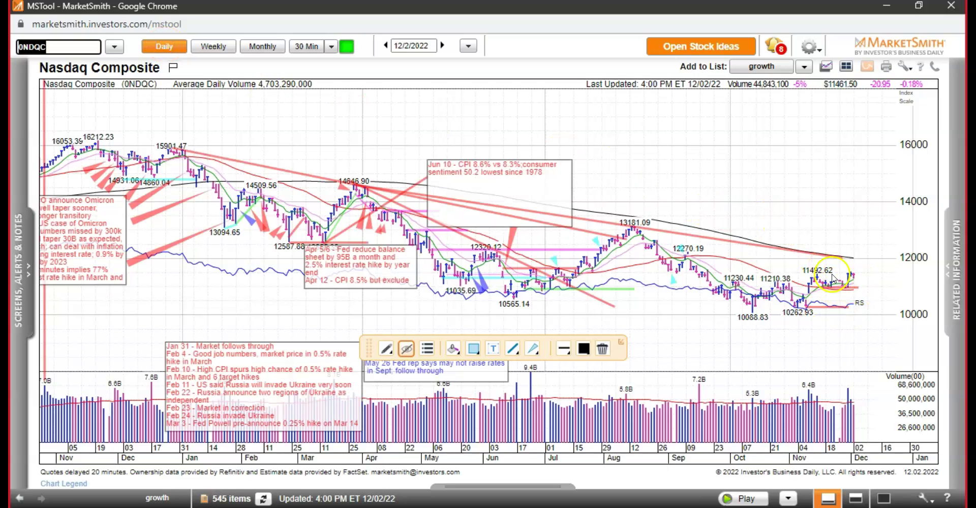
{"action": "left_click_drag", "start_coordinate": [815, 274], "coordinate": [892, 273]}
{"action": "left_click_drag", "start_coordinate": [814, 291], "coordinate": [902, 290]}
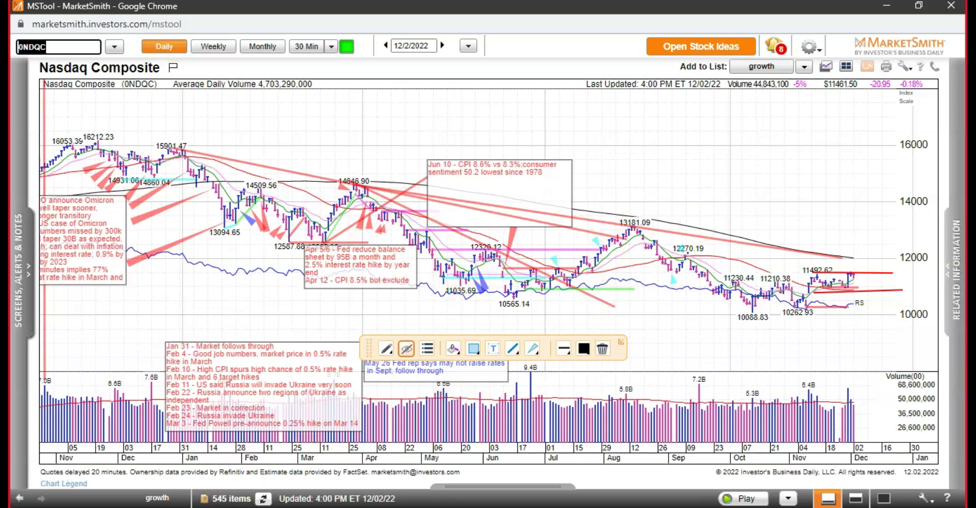
- Switch back to the Excel report and copy the HALO ticker from D19
{"action": "key", "text": "alt+Tab"}
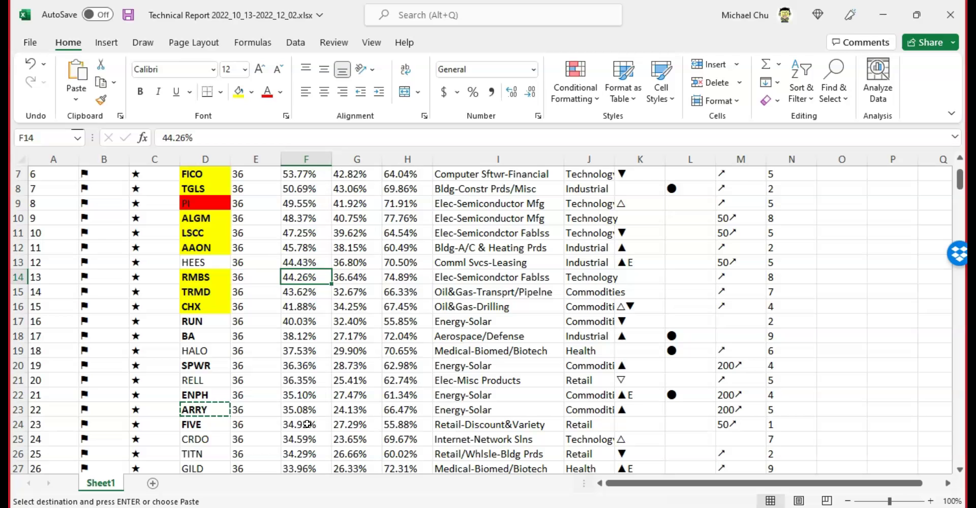
{"action": "scroll", "coordinate": [496, 239], "scroll_direction": "up", "scroll_amount": 2}
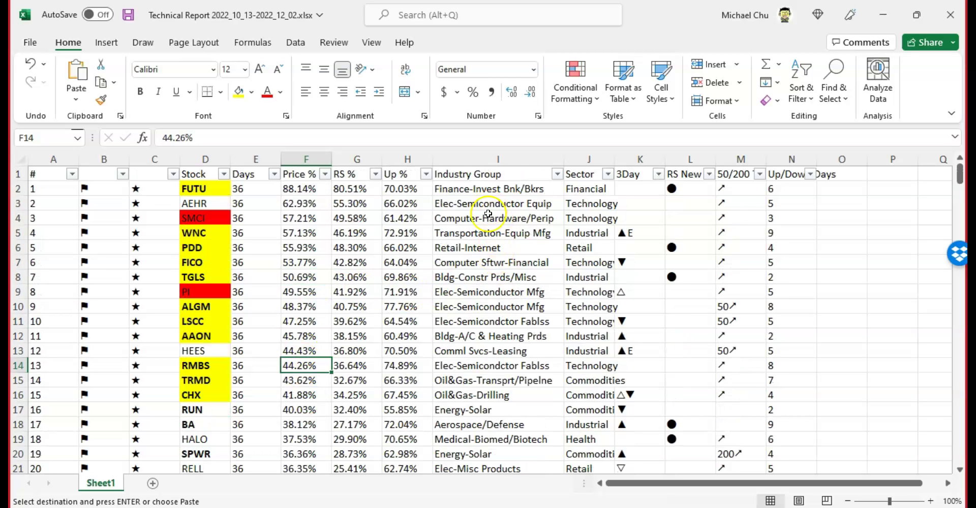
{"action": "scroll", "coordinate": [489, 363], "scroll_direction": "down", "scroll_amount": 5}
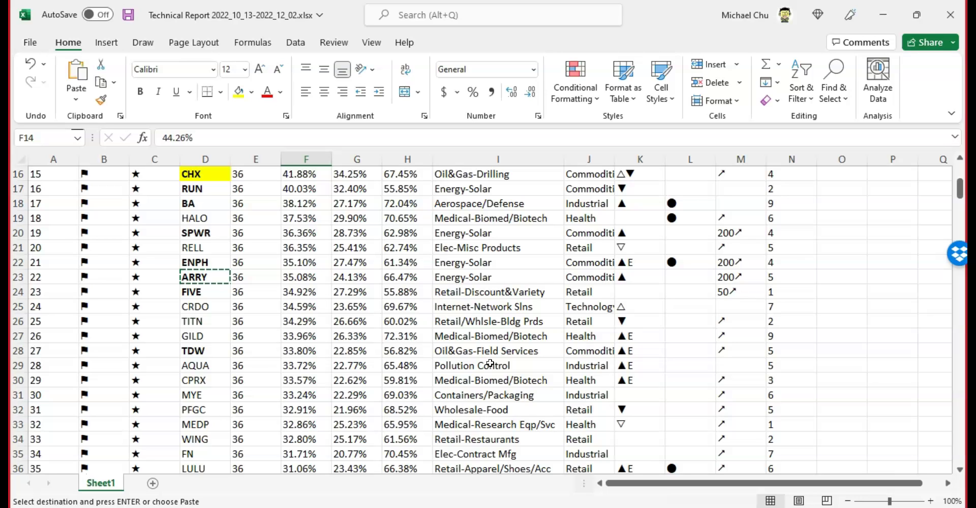
{"action": "left_click", "coordinate": [469, 337]}
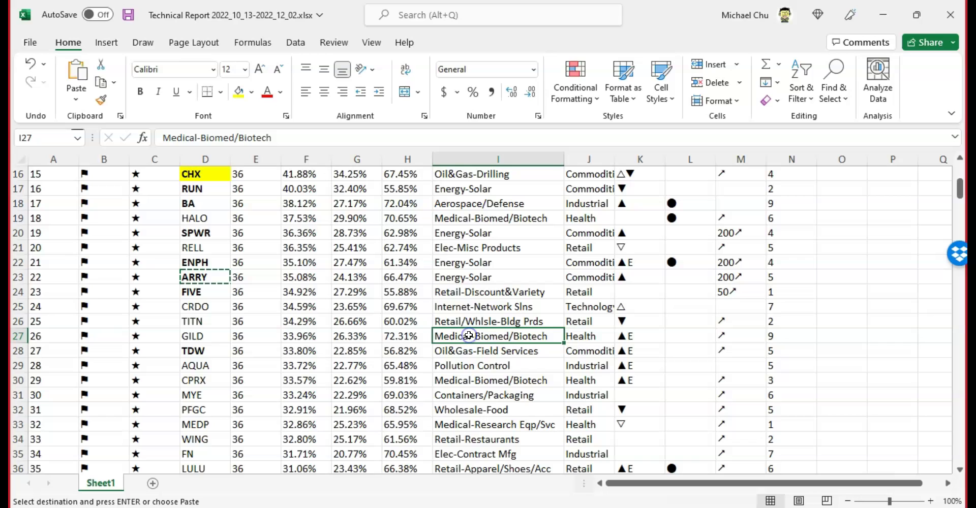
{"action": "left_click", "coordinate": [208, 218]}
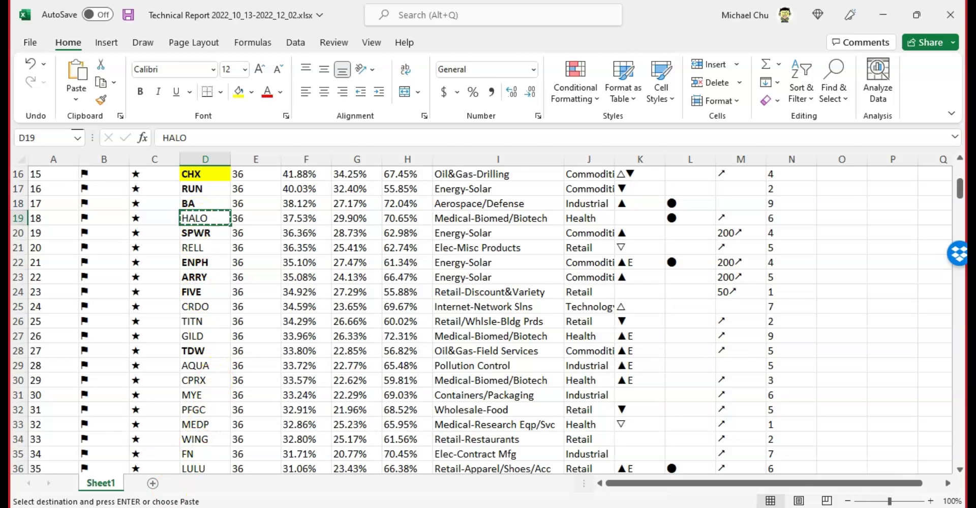
- Open the HALO daily chart in MarketSmith and draw a rising red line along its latest advance since November
{"action": "key", "text": "alt+Tab"}
{"action": "type", "text": "HALO"}
{"action": "key", "text": "Return"}
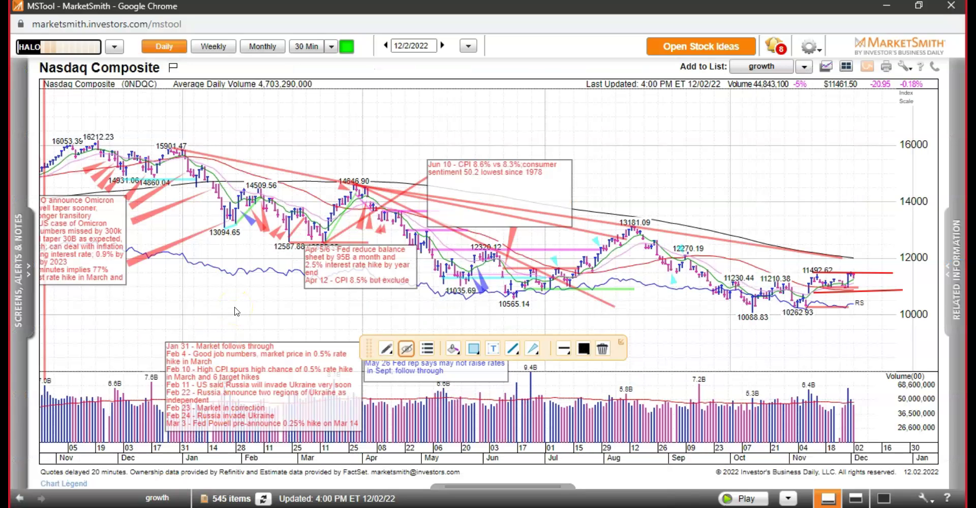
{"action": "key", "text": "Return"}
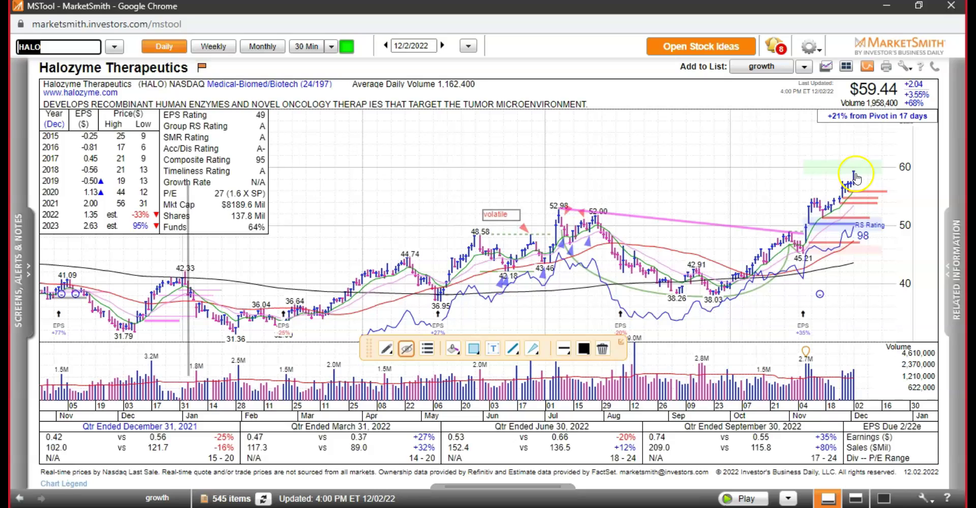
{"action": "left_click_drag", "start_coordinate": [820, 222], "coordinate": [884, 169]}
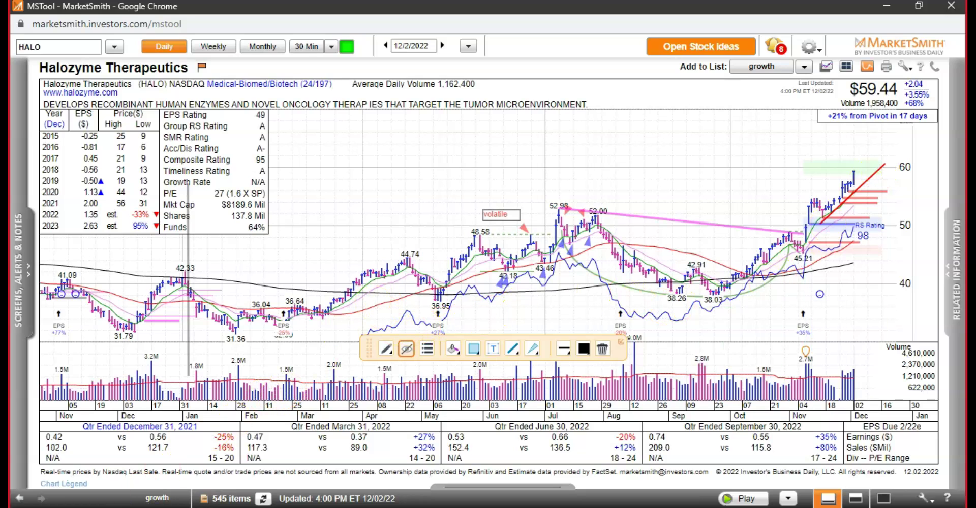
- Switch to the Excel report, bold the HALO ticker in D19, and bold and copy the GILD ticker in D27
{"action": "left_click", "coordinate": [162, 463]}
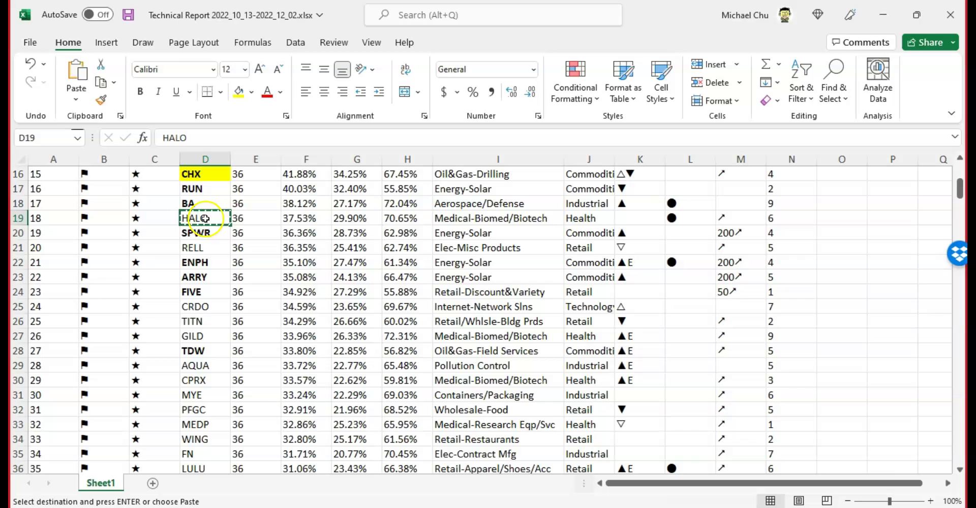
{"action": "key", "text": "ctrl+b"}
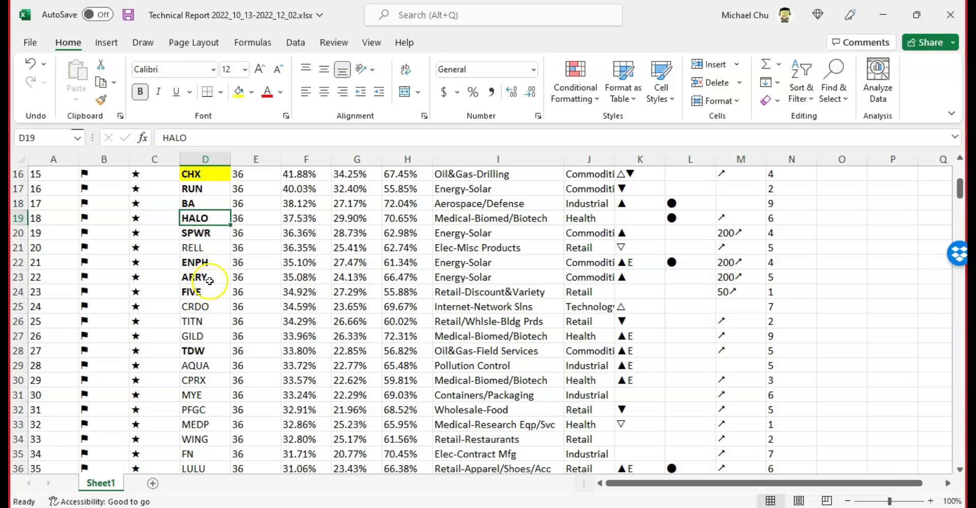
{"action": "left_click", "coordinate": [206, 334]}
{"action": "key", "text": "ctrl+b"}
{"action": "key", "text": "ctrl+c"}
- Open the GILD daily chart in MarketSmith and draw a rising red line under its November advance
{"action": "key", "text": "alt+Tab"}
{"action": "key", "text": "ctrl+v"}
{"action": "key", "text": "Return"}
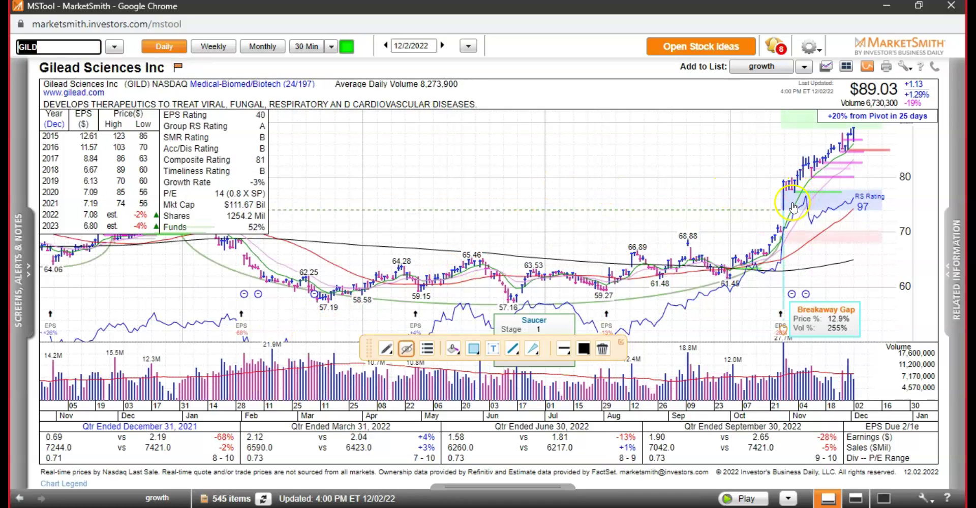
{"action": "left_click", "coordinate": [814, 181]}
{"action": "left_click_drag", "start_coordinate": [813, 181], "coordinate": [889, 116]}
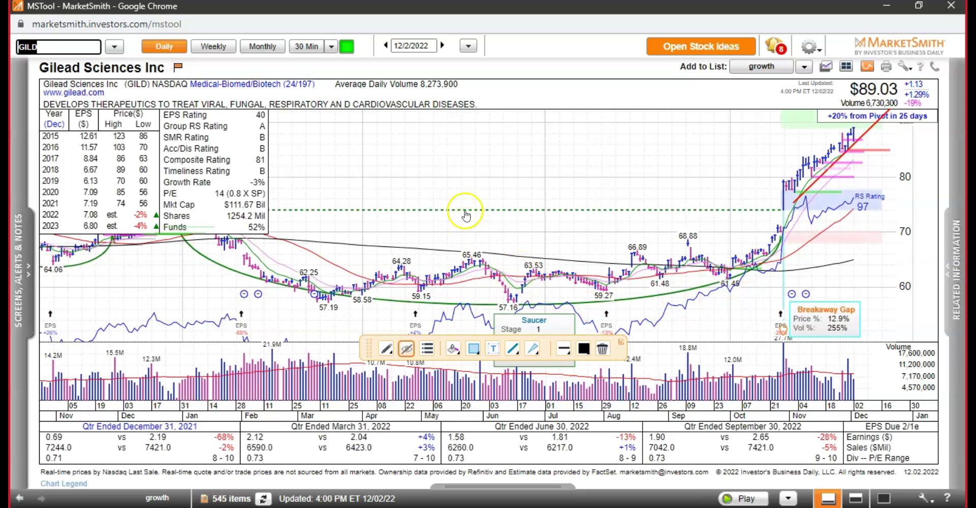
- Switch back to the Excel report, then bold and copy the MEDP ticker in D33
{"action": "key", "text": "alt+Tab"}
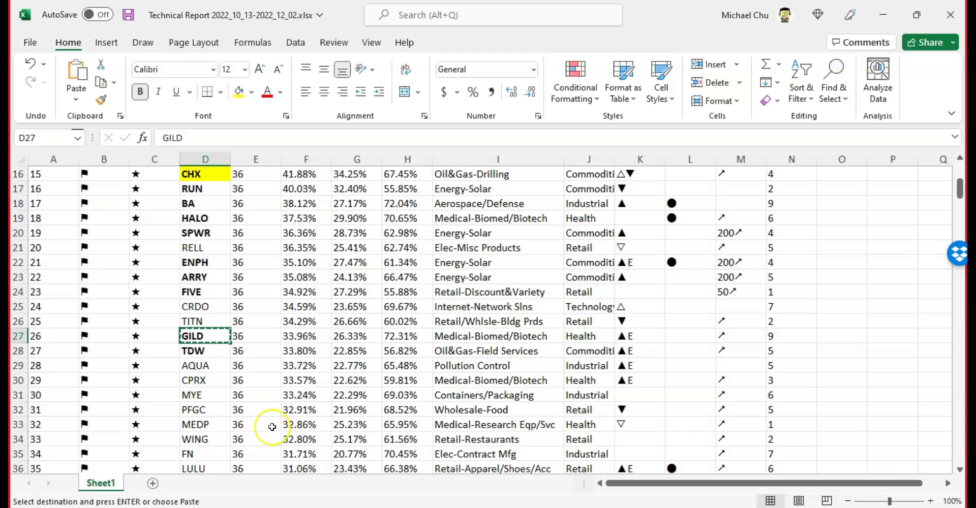
{"action": "scroll", "coordinate": [272, 427], "scroll_direction": "down", "scroll_amount": 2}
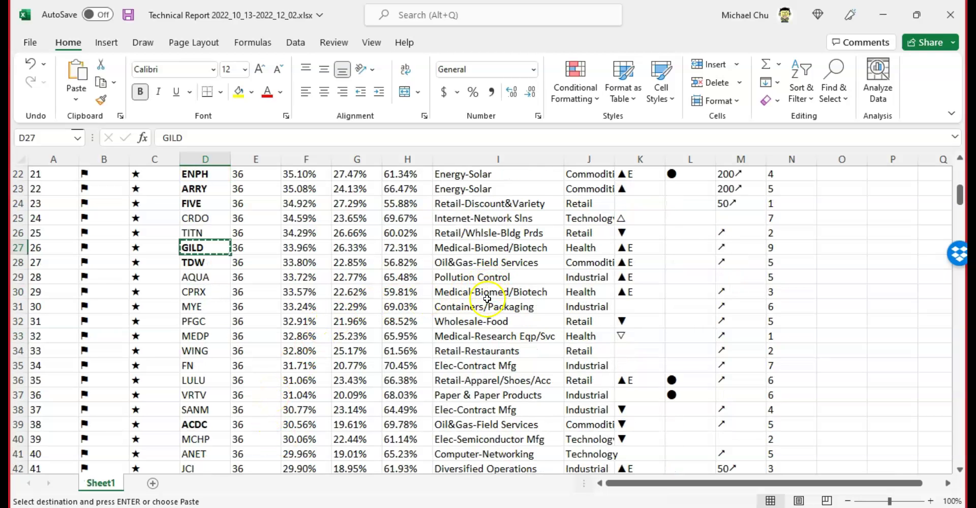
{"action": "left_click", "coordinate": [202, 337]}
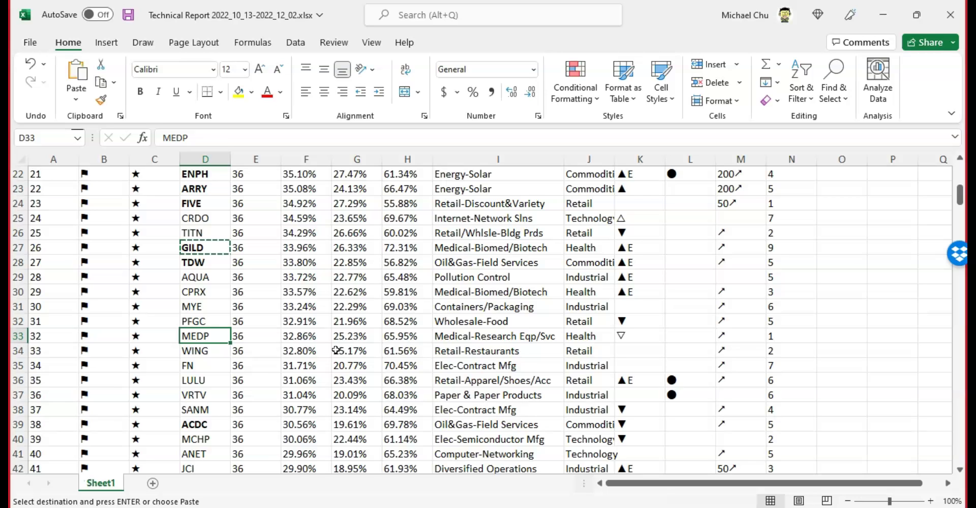
{"action": "left_click", "coordinate": [249, 336]}
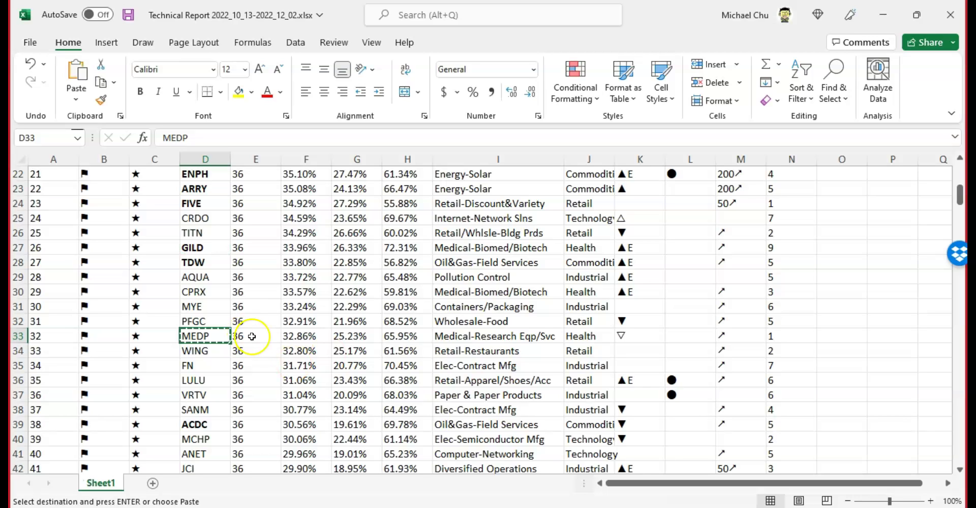
{"action": "key", "text": "ctrl+c"}
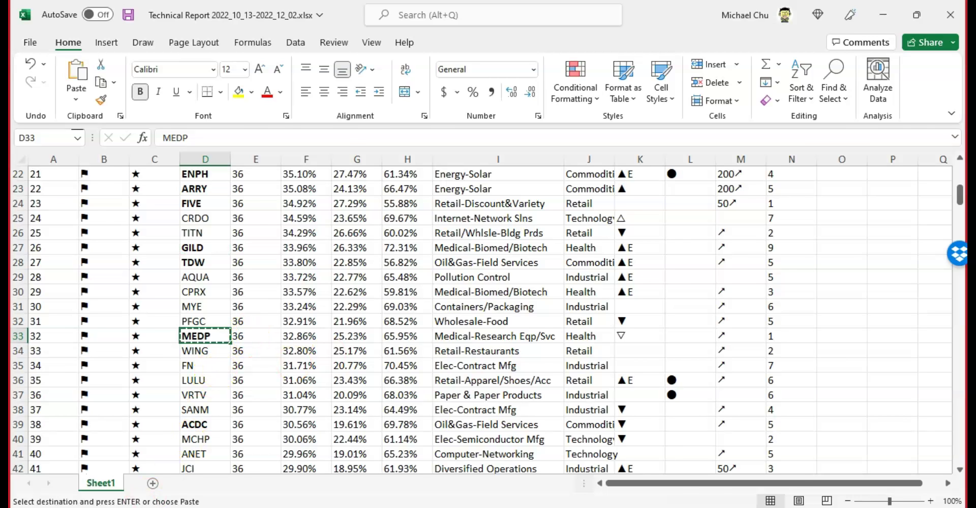
- Open the MEDP daily chart in MarketSmith and draw a short falling red line along its late November decline
{"action": "key", "text": "alt+Tab"}
{"action": "key", "text": "ctrl+v"}
{"action": "key", "text": "Return"}
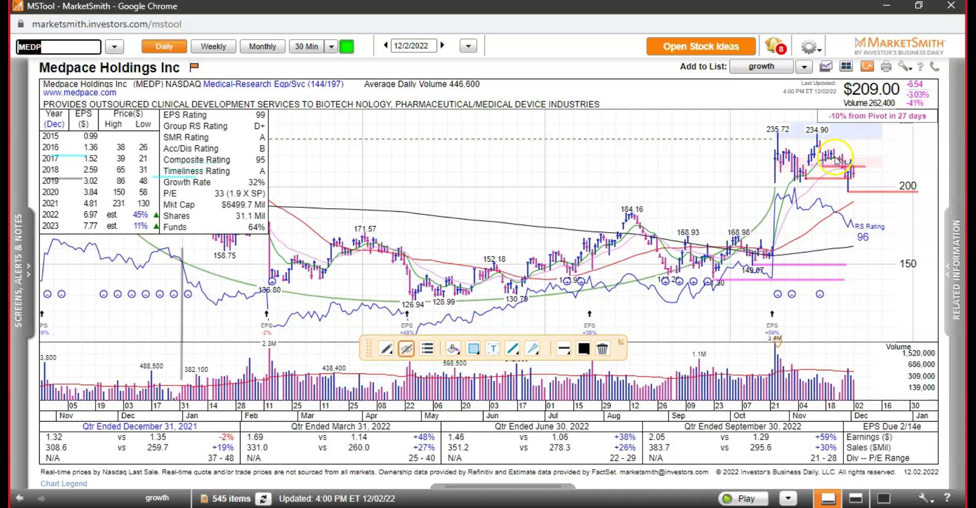
{"action": "left_click", "coordinate": [855, 171]}
{"action": "left_click_drag", "start_coordinate": [855, 171], "coordinate": [877, 180]}
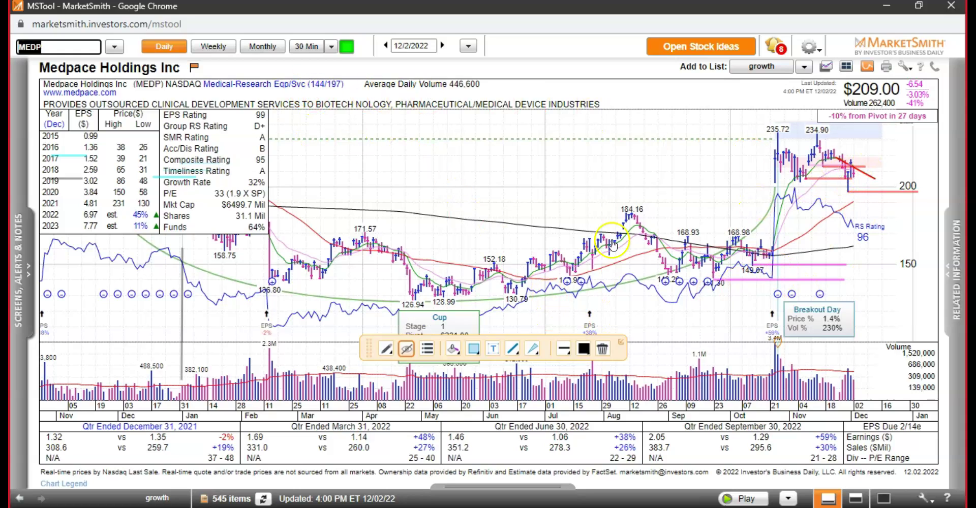
- Switch back to the Excel report and copy the ANET ticker from D41
{"action": "key", "text": "alt+Tab"}
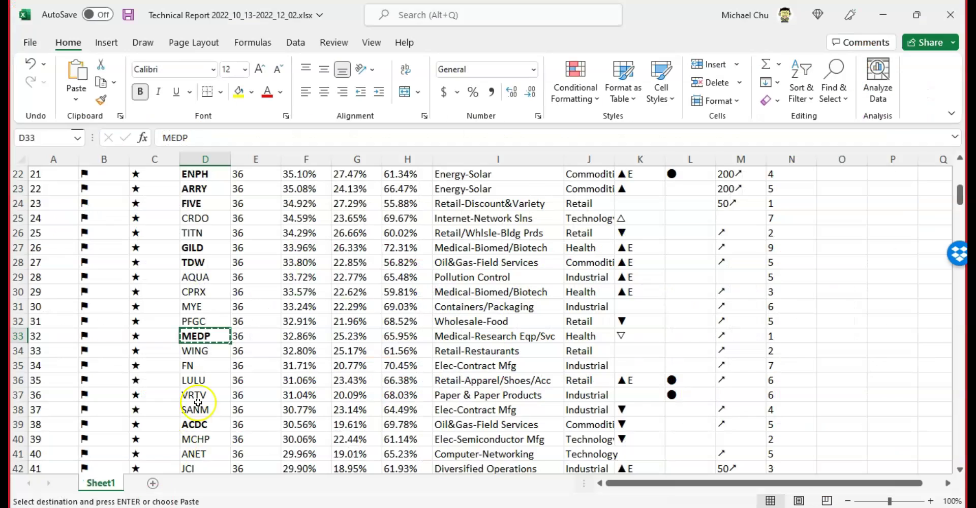
{"action": "scroll", "coordinate": [208, 358], "scroll_direction": "down", "scroll_amount": 2}
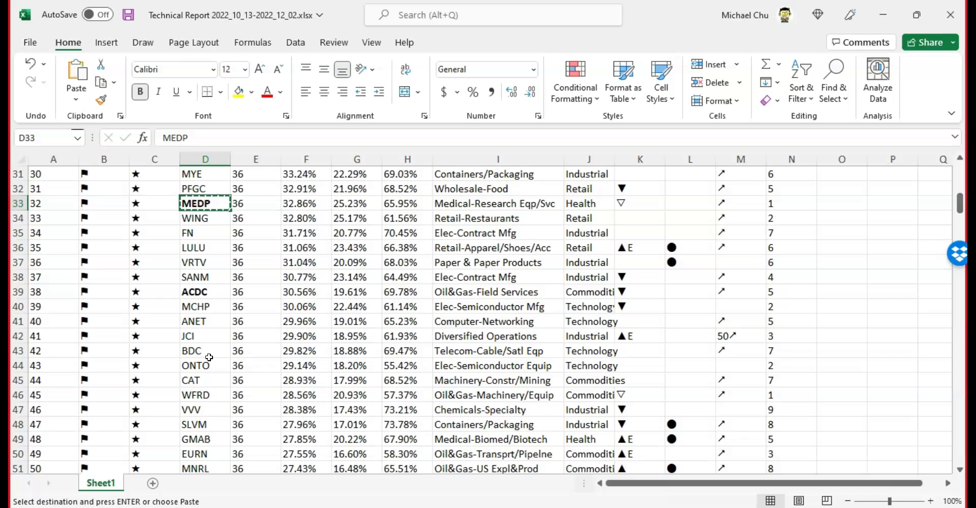
{"action": "left_click", "coordinate": [210, 321]}
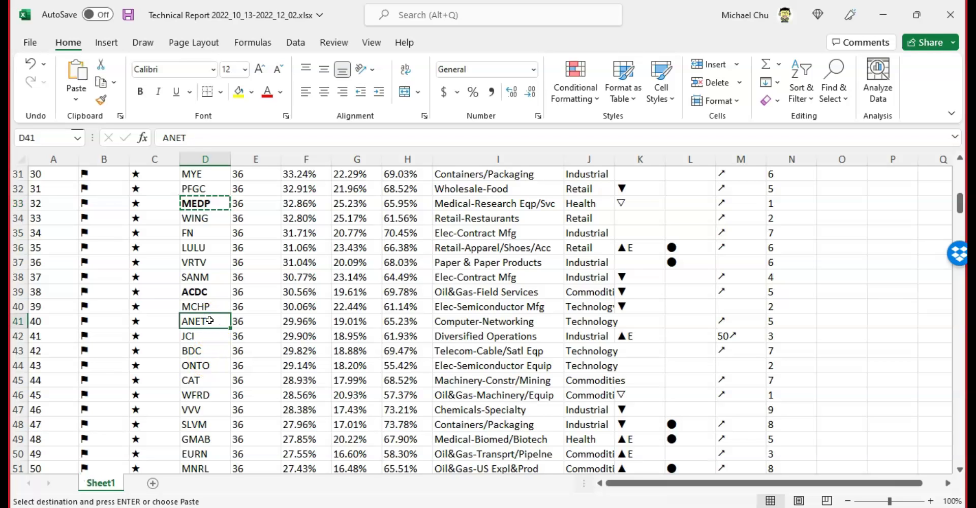
{"action": "key", "text": "ctrl+c"}
- Open the ANET daily chart in MarketSmith and mark its latest bars with short rising red lines and a horizontal red line
{"action": "key", "text": "alt+Tab"}
{"action": "key", "text": "ctrl+v"}
{"action": "key", "text": "Return"}
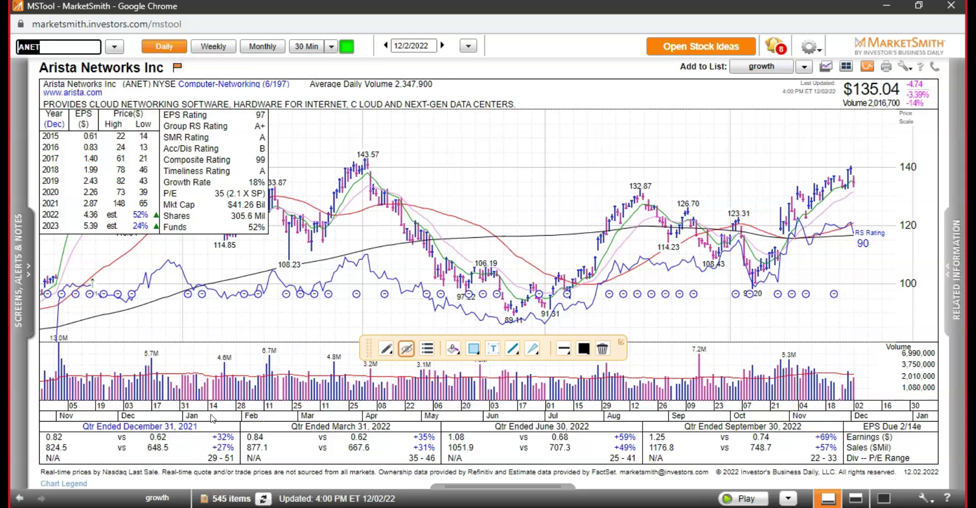
{"action": "left_click_drag", "start_coordinate": [846, 192], "coordinate": [837, 206]}
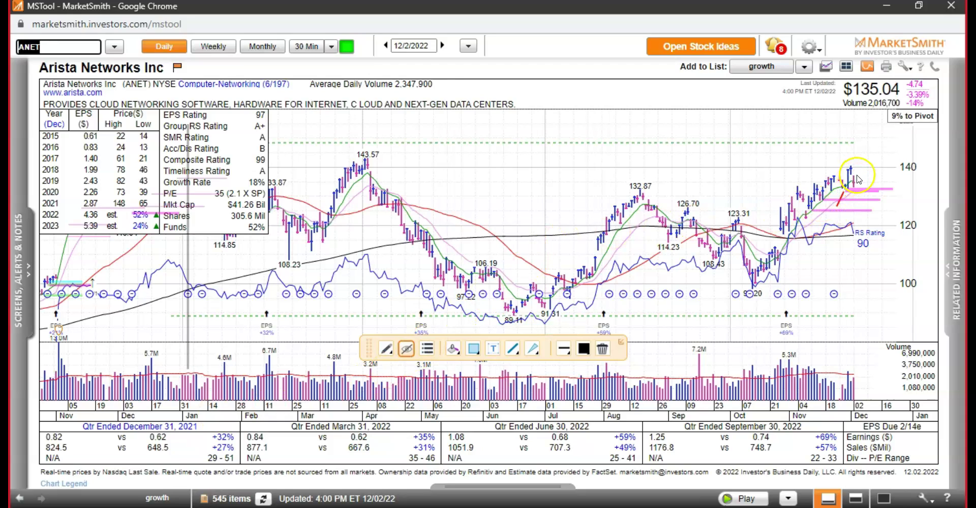
{"action": "mouse_move", "coordinate": [870, 164]}
{"action": "left_mouse_down"}
{"action": "mouse_move", "coordinate": [846, 187]}
{"action": "mouse_move", "coordinate": [908, 182]}
{"action": "left_mouse_up"}
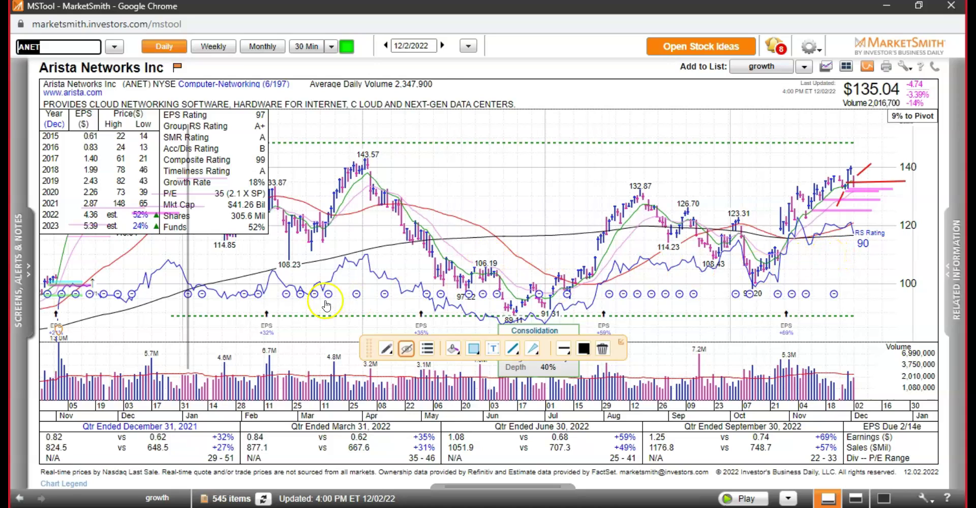
{"action": "mouse_move", "coordinate": [157, 506]}
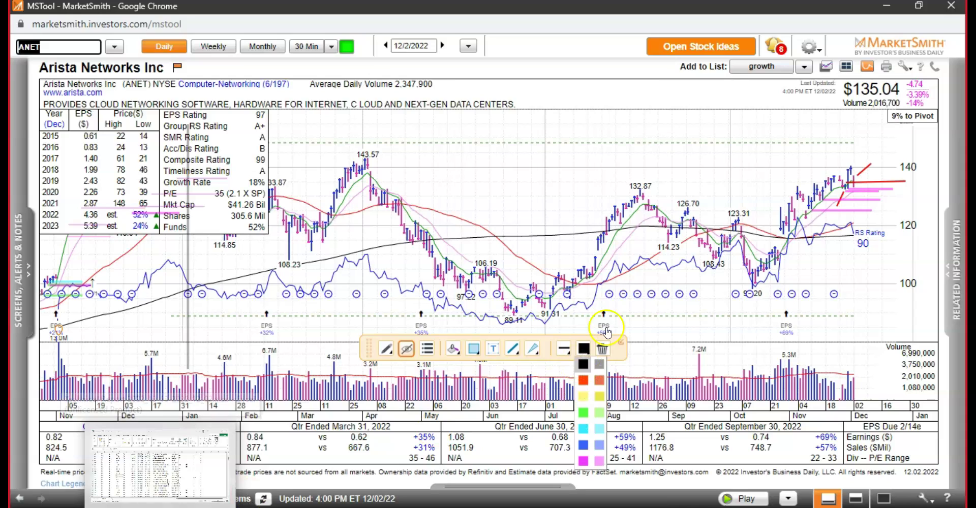
{"action": "left_click", "coordinate": [855, 183]}
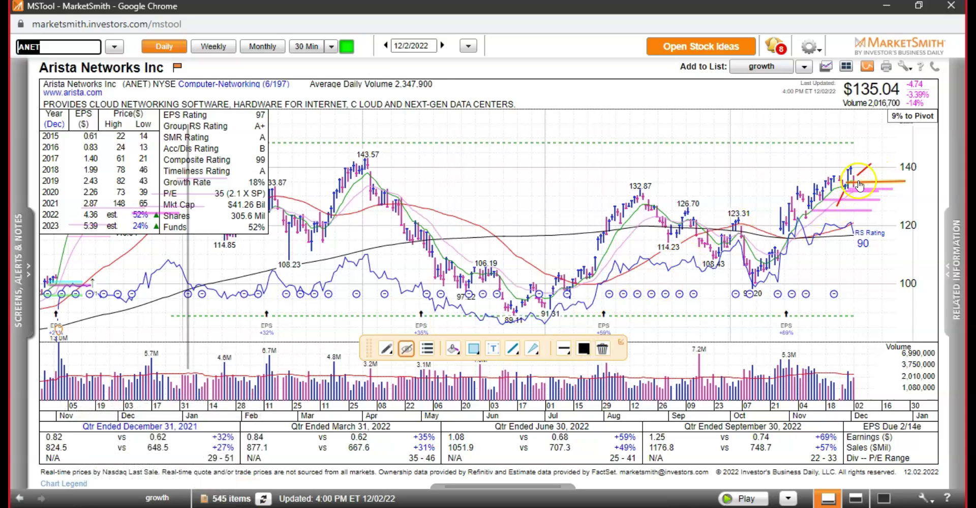
{"action": "left_click", "coordinate": [546, 285]}
- Switch back to the Excel report and look over the ranked tickers from WING in D34 to MNRL in D51
{"action": "left_click", "coordinate": [159, 495]}
{"action": "key", "text": "alt+Tab"}
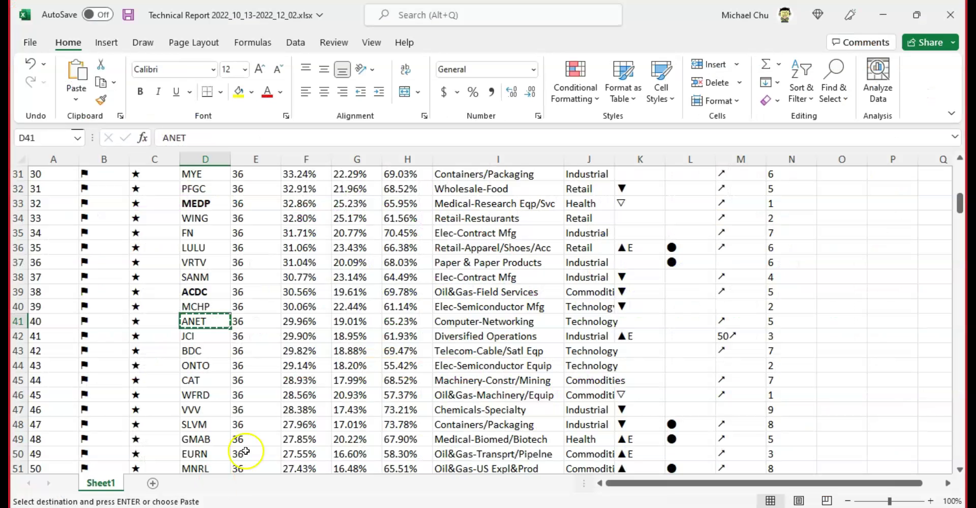
{"action": "left_click", "coordinate": [206, 307]}
{"action": "left_click", "coordinate": [209, 322]}
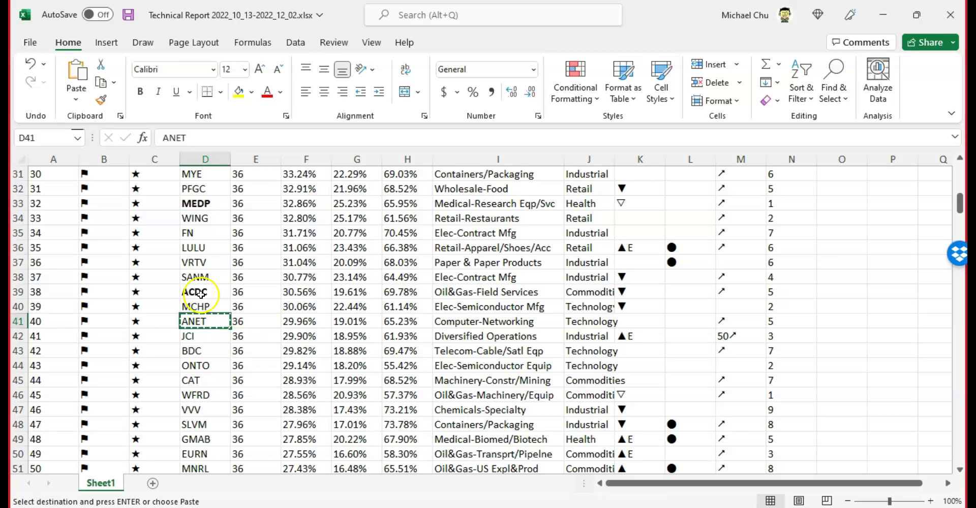
{"action": "left_click", "coordinate": [208, 224]}
{"action": "left_click_drag", "start_coordinate": [207, 224], "coordinate": [192, 409]}
{"action": "left_click", "coordinate": [191, 412]}
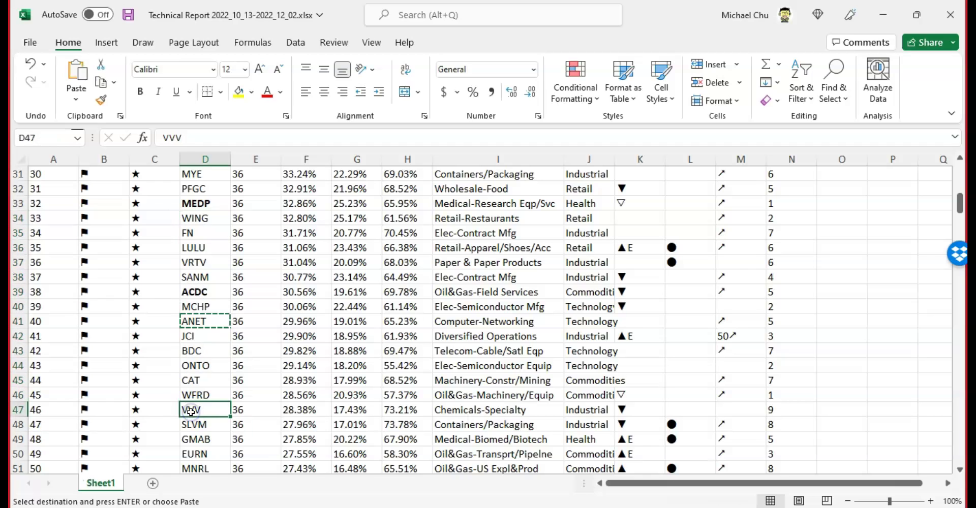
{"action": "scroll", "coordinate": [190, 411], "scroll_direction": "down", "scroll_amount": 1}
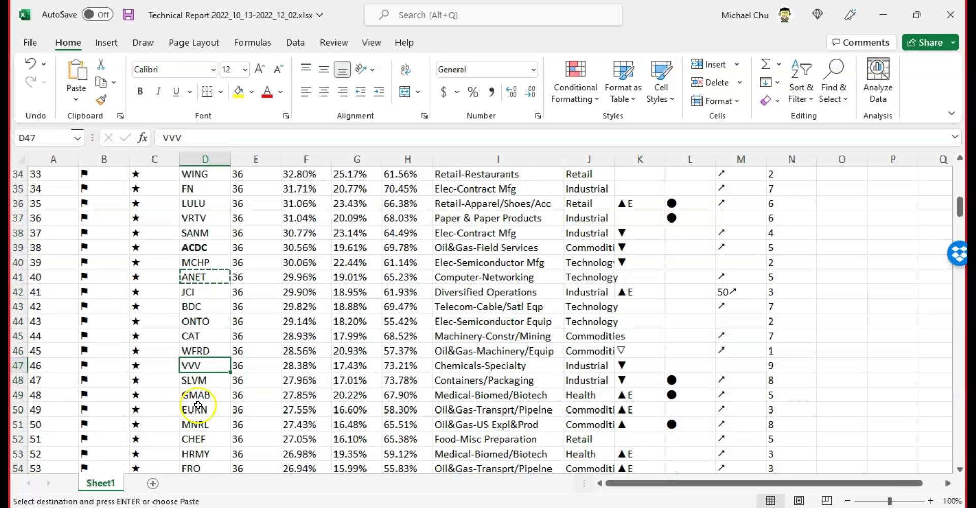
{"action": "left_click_drag", "start_coordinate": [197, 293], "coordinate": [194, 381]}
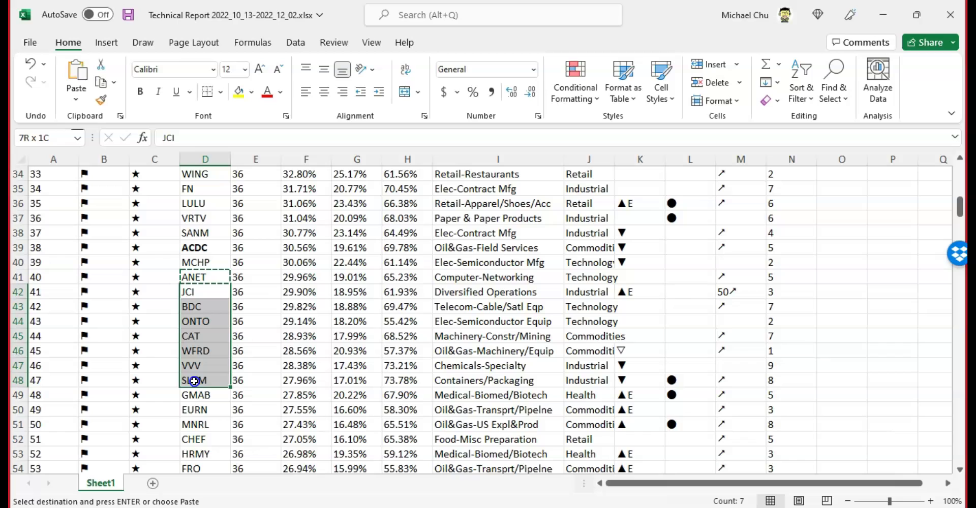
{"action": "left_click", "coordinate": [209, 289]}
{"action": "left_click", "coordinate": [218, 277]}
{"action": "left_click", "coordinate": [213, 291]}
{"action": "left_click", "coordinate": [208, 308]}
{"action": "left_click", "coordinate": [207, 322]}
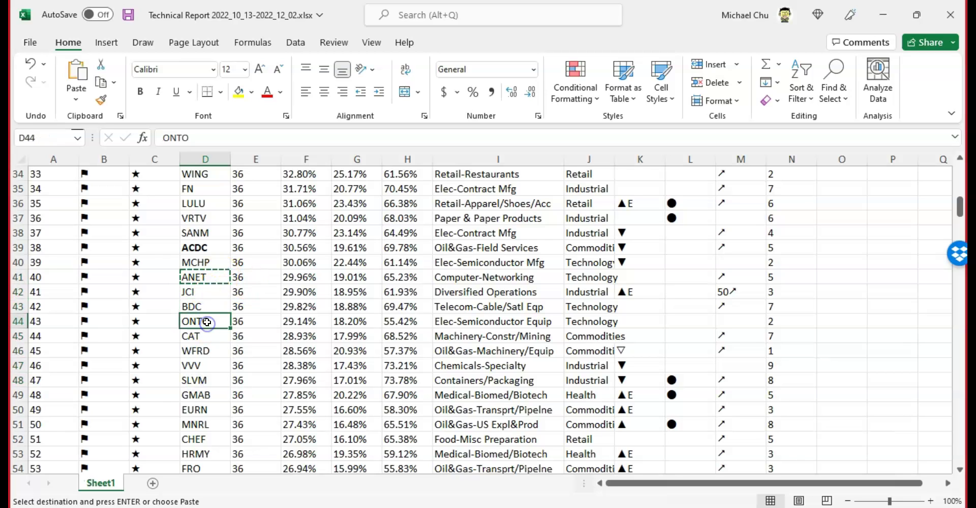
{"action": "left_click", "coordinate": [208, 290]}
{"action": "left_click_drag", "start_coordinate": [215, 275], "coordinate": [192, 413]}
{"action": "left_click", "coordinate": [191, 425]}
{"action": "left_click", "coordinate": [210, 277]}
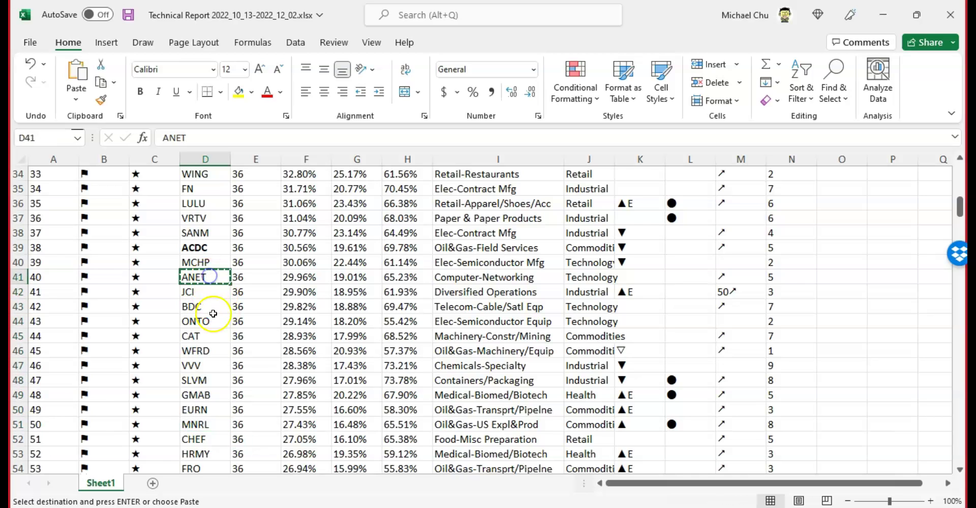
- Copy the ONTO ticker from D44
{"action": "scroll", "coordinate": [392, 380], "scroll_direction": "down", "scroll_amount": 1}
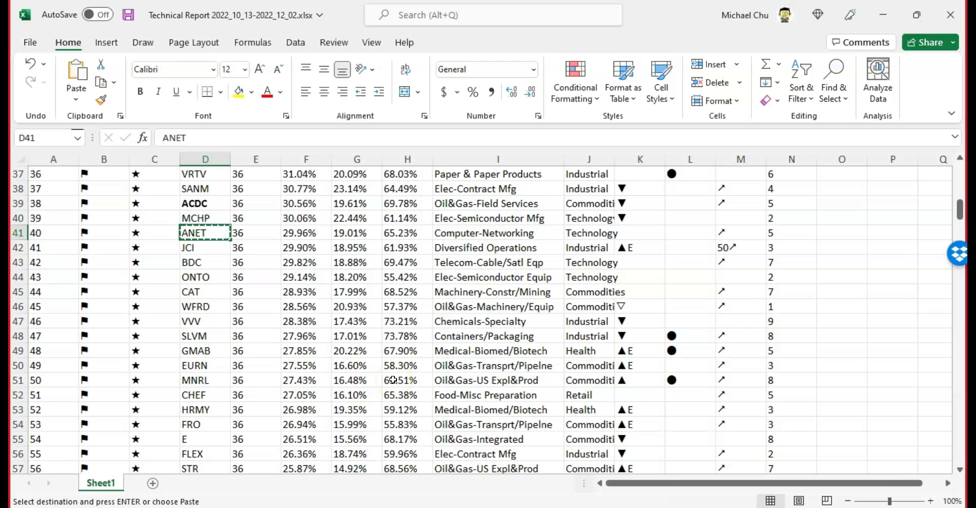
{"action": "left_click", "coordinate": [205, 277]}
{"action": "key", "text": "ctrl+c"}
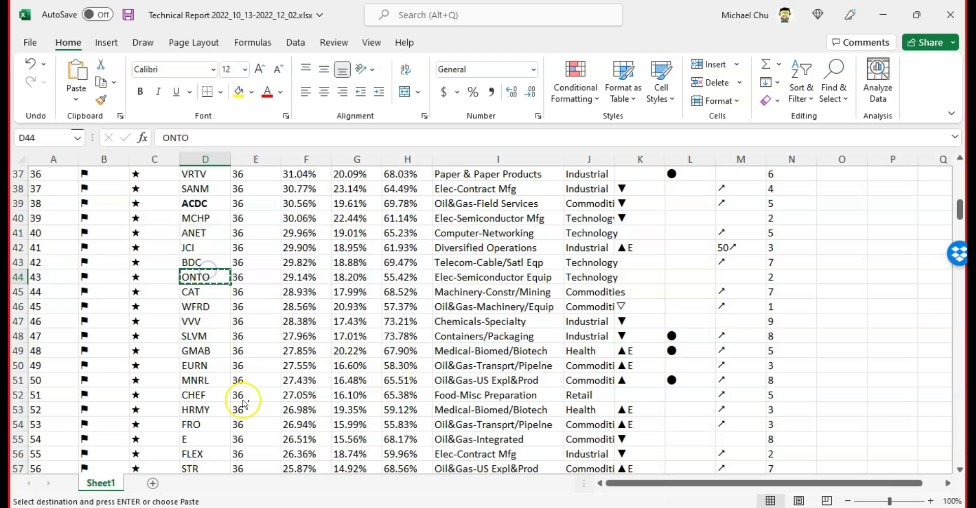
- Open the ONTO daily chart in MarketSmith and draw a horizontal red line just below 80 and a falling red line from the 86.86 high
{"action": "key", "text": "alt+Tab"}
{"action": "key", "text": "ctrl+v"}
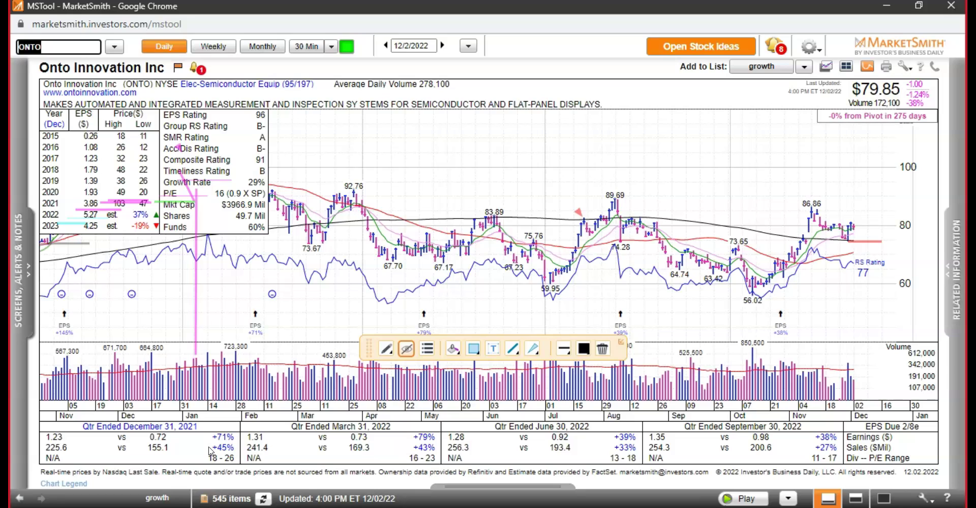
{"action": "left_click", "coordinate": [851, 231]}
{"action": "left_click_drag", "start_coordinate": [869, 233], "coordinate": [904, 232]}
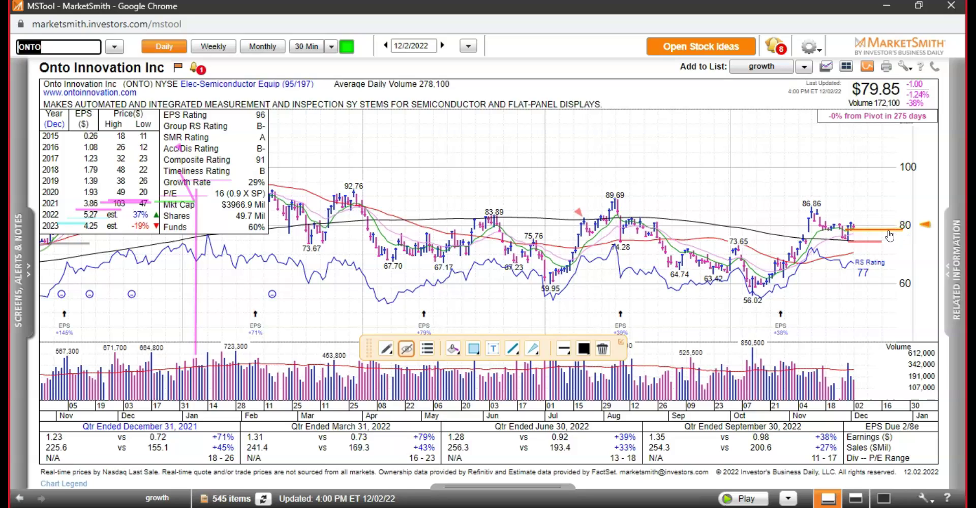
{"action": "left_click_drag", "start_coordinate": [819, 204], "coordinate": [850, 230]}
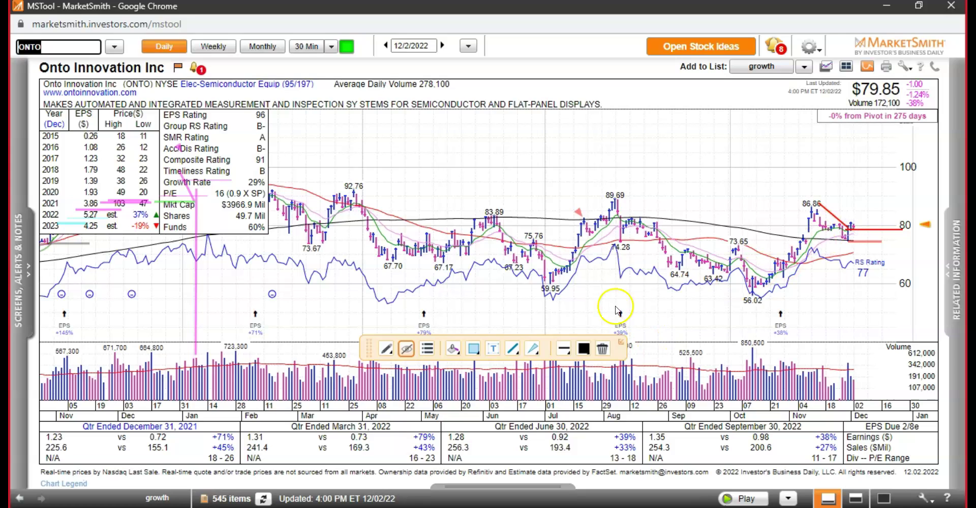
- Switch back to the Excel report and copy the TITN ticker from D26
{"action": "key", "text": "alt+Tab"}
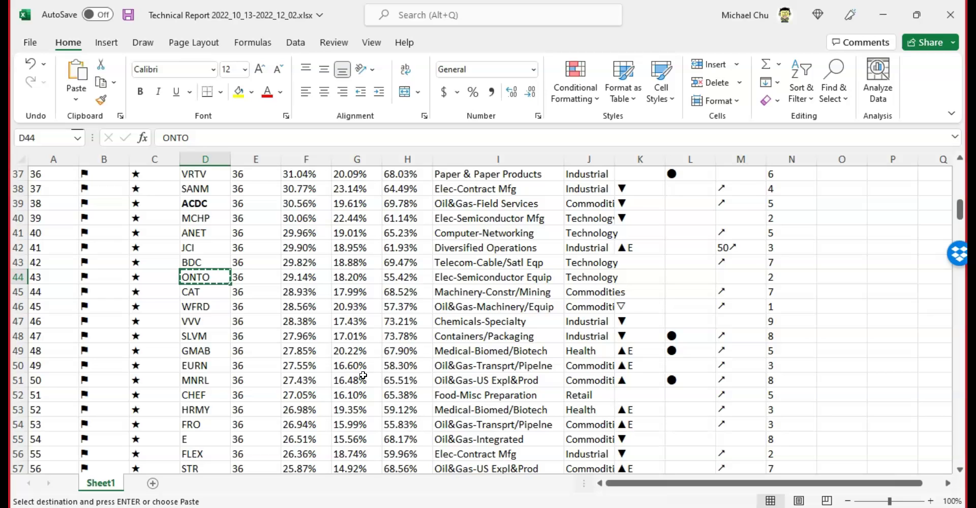
{"action": "scroll", "coordinate": [362, 375], "scroll_direction": "up", "scroll_amount": 12}
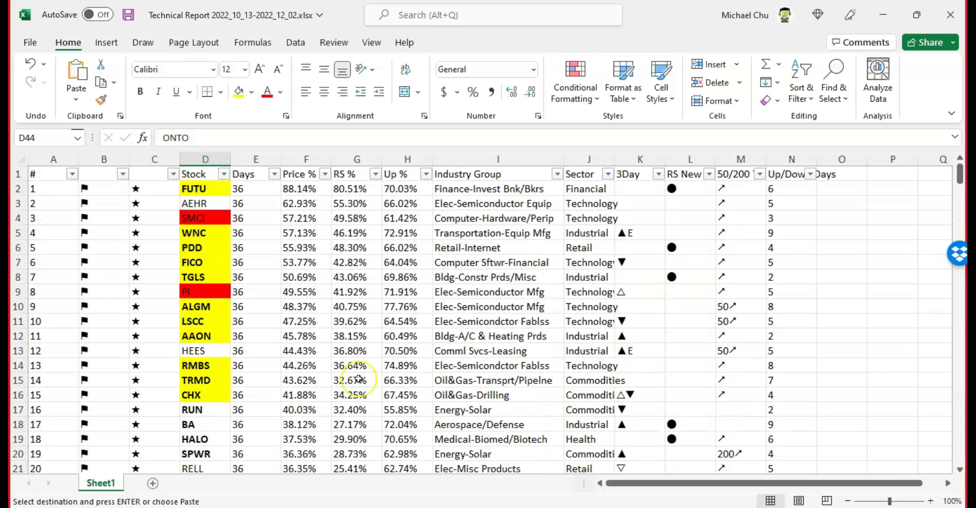
{"action": "scroll", "coordinate": [359, 379], "scroll_direction": "down", "scroll_amount": 5}
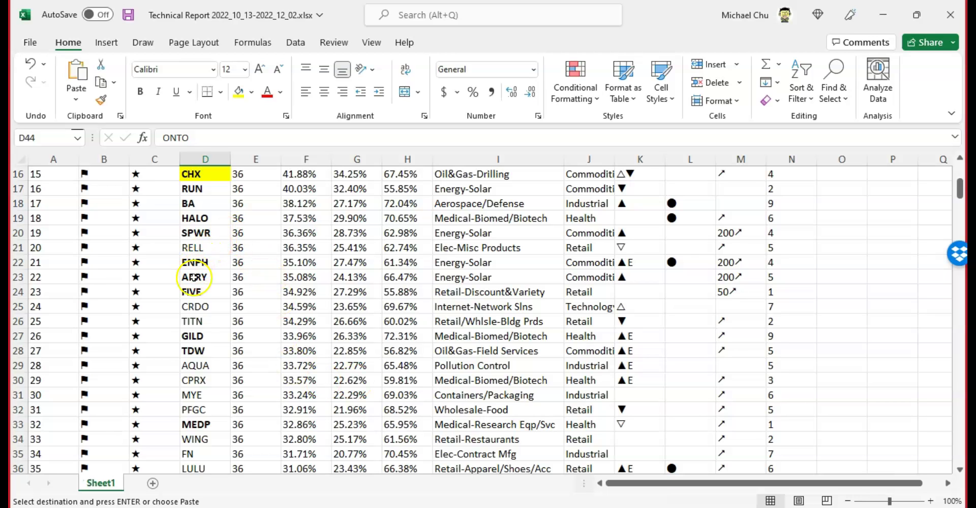
{"action": "left_click", "coordinate": [193, 322]}
{"action": "key", "text": "ctrl+c"}
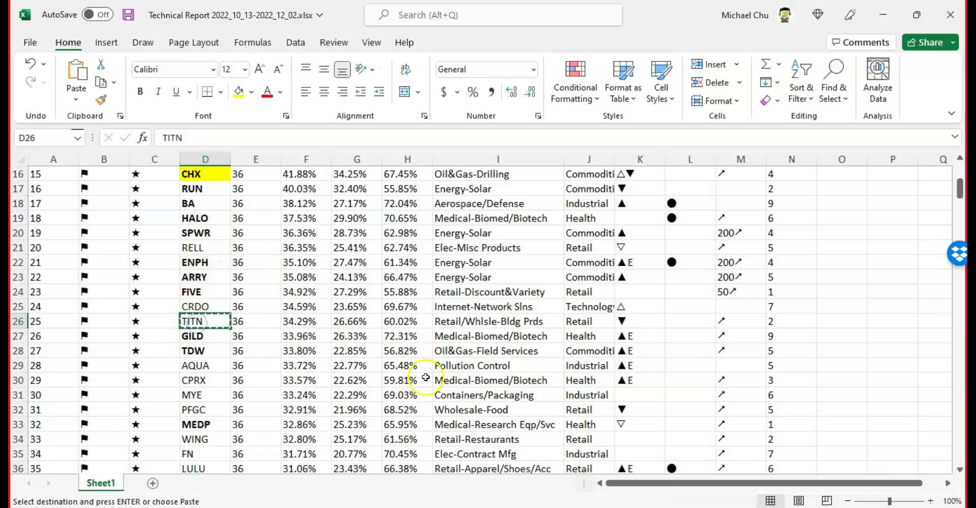
- Open the TITN daily chart in MarketSmith and draw a short falling line beside the latest price bars
{"action": "key", "text": "alt+Tab"}
{"action": "key", "text": "ctrl+v"}
{"action": "key", "text": "Return"}
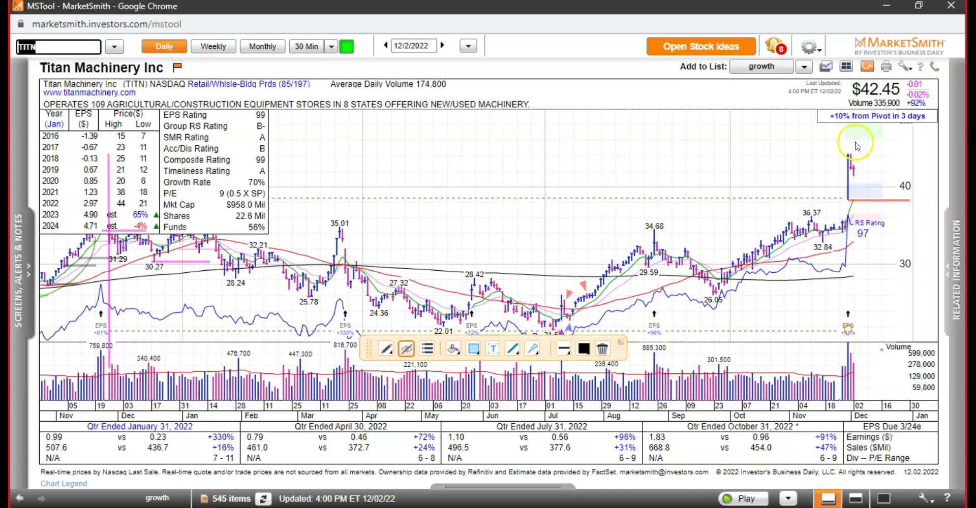
{"action": "left_click_drag", "start_coordinate": [852, 148], "coordinate": [865, 172]}
- Switch back to the Excel report and copy the CPRX ticker from D30
{"action": "left_click", "coordinate": [233, 496]}
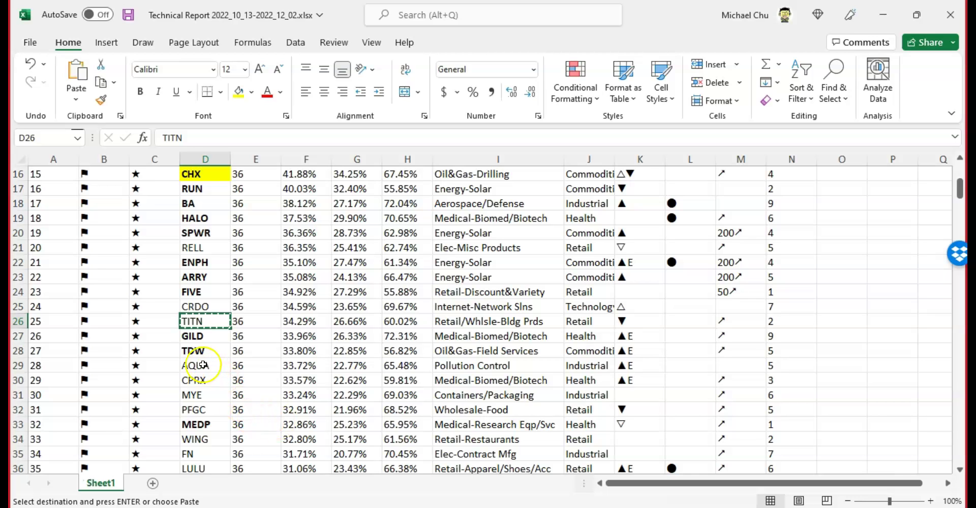
{"action": "left_click", "coordinate": [196, 380]}
{"action": "key", "text": "ctrl+c"}
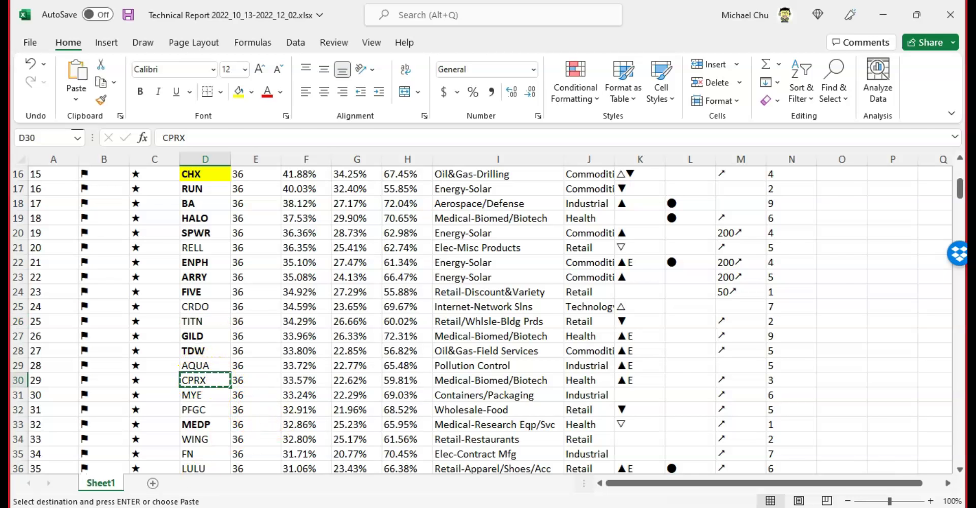
- Open the CPRX daily chart in MarketSmith and draw a rising red line from the mid-November low through the recent lows
{"action": "key", "text": "alt+Tab"}
{"action": "key", "text": "ctrl+v"}
{"action": "key", "text": "Return"}
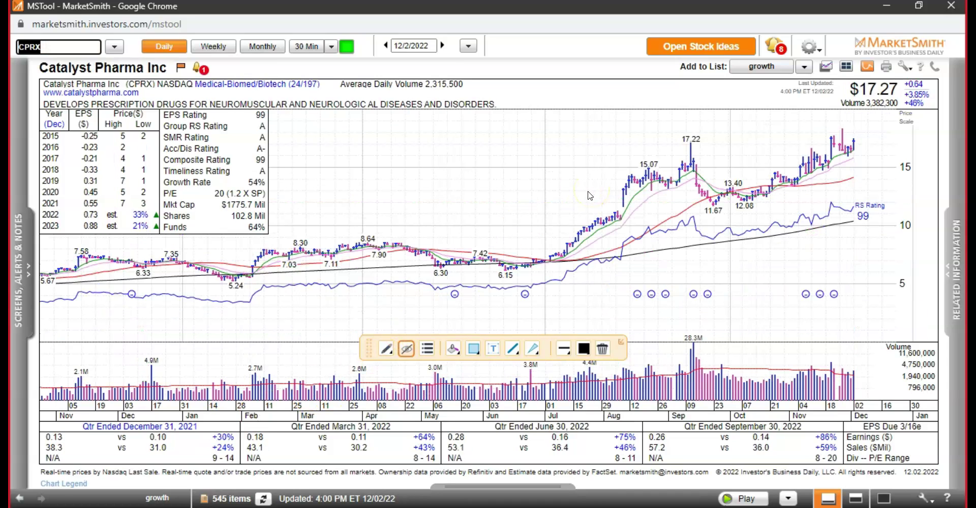
{"action": "left_click", "coordinate": [870, 163]}
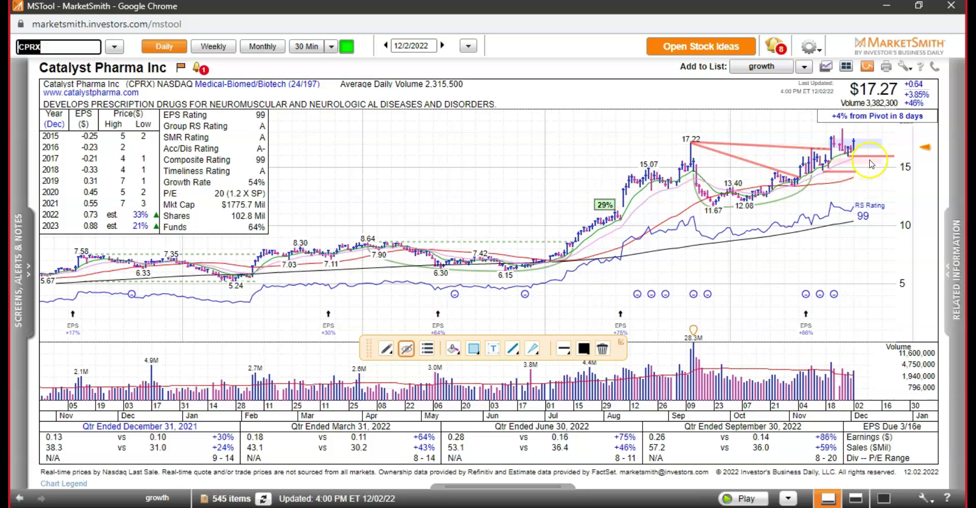
{"action": "mouse_move", "coordinate": [822, 176]}
{"action": "left_click_drag", "start_coordinate": [821, 173], "coordinate": [893, 130]}
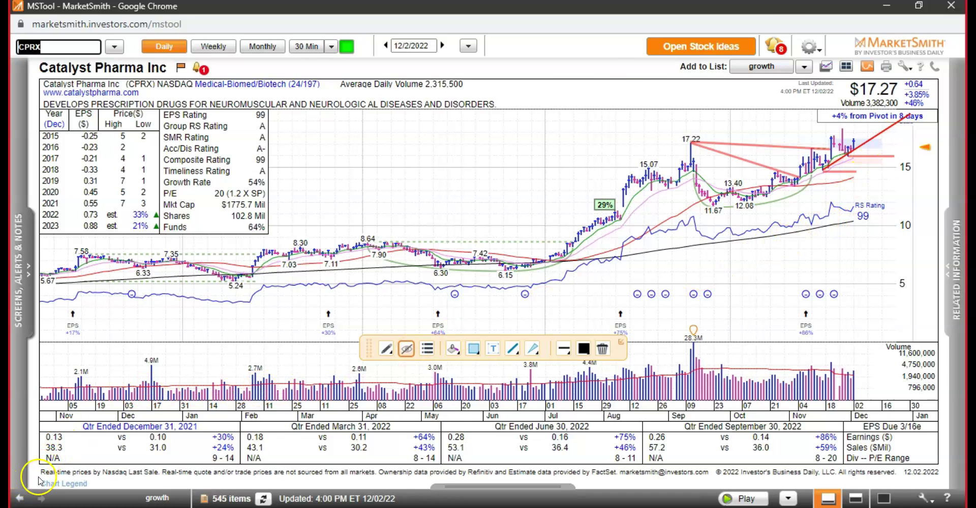
- Bold the CPRX ticker in D30 of the Excel report and copy the MYE ticker from D31
{"action": "key", "text": "alt+Tab"}
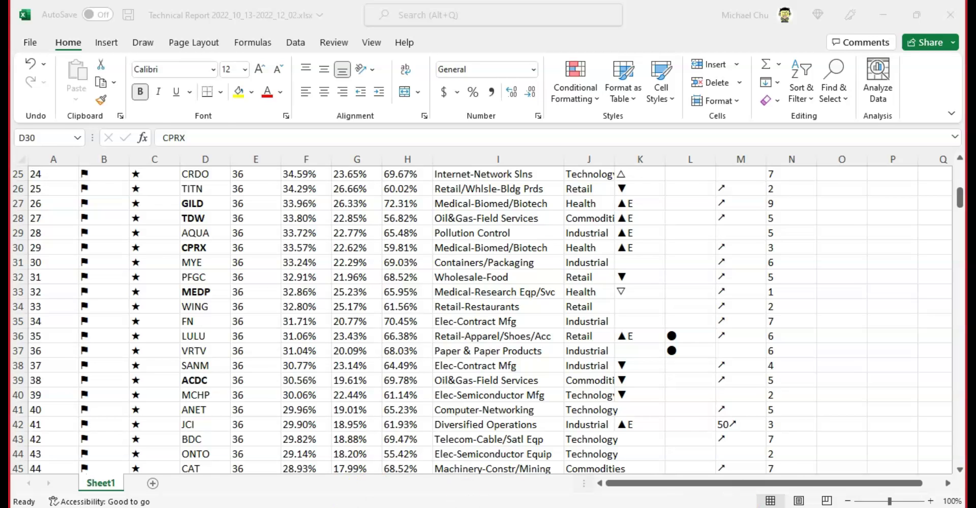
{"action": "key", "text": "alt+Tab"}
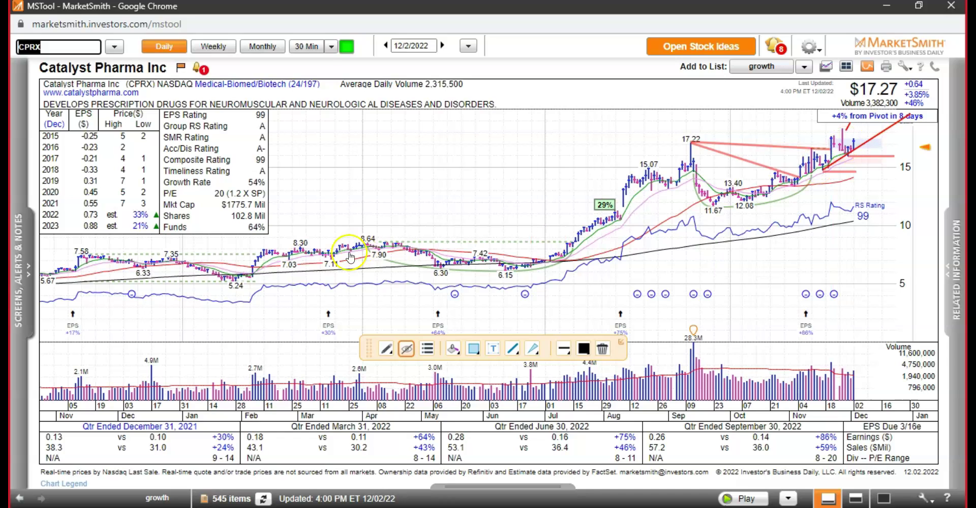
{"action": "left_click", "coordinate": [209, 507]}
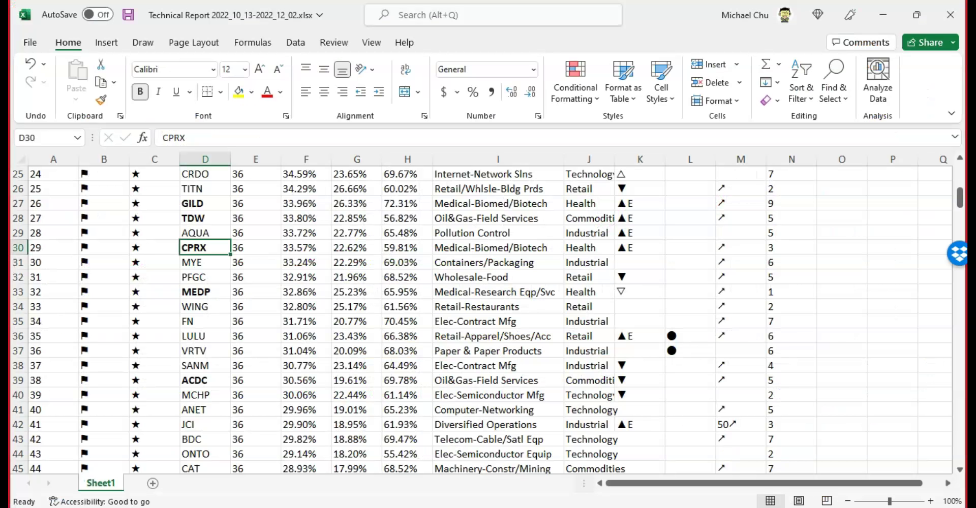
{"action": "left_click", "coordinate": [200, 260]}
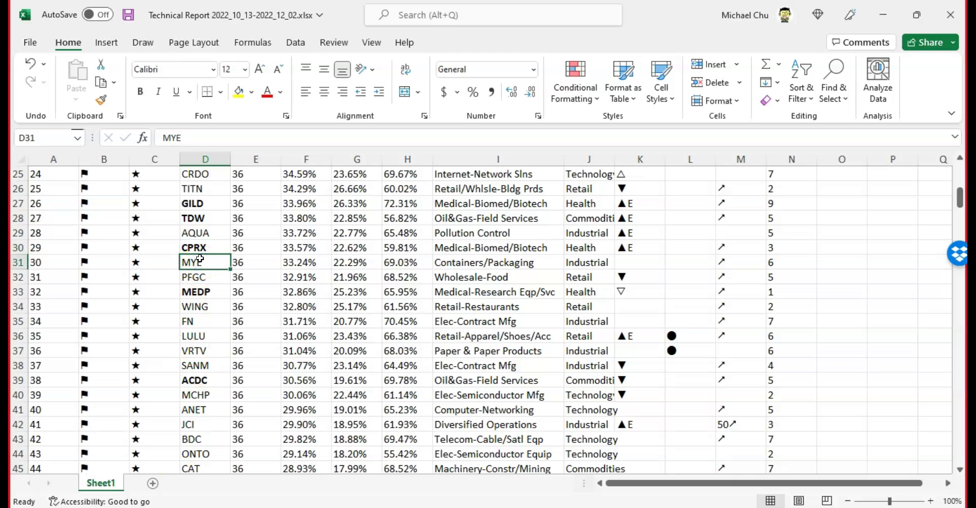
{"action": "key", "text": "ctrl+c"}
- Open the MYE daily chart in MarketSmith and draw a rising red line beneath the November advance
{"action": "left_click", "coordinate": [139, 505]}
{"action": "key", "text": "ctrl+v"}
{"action": "key", "text": "Return"}
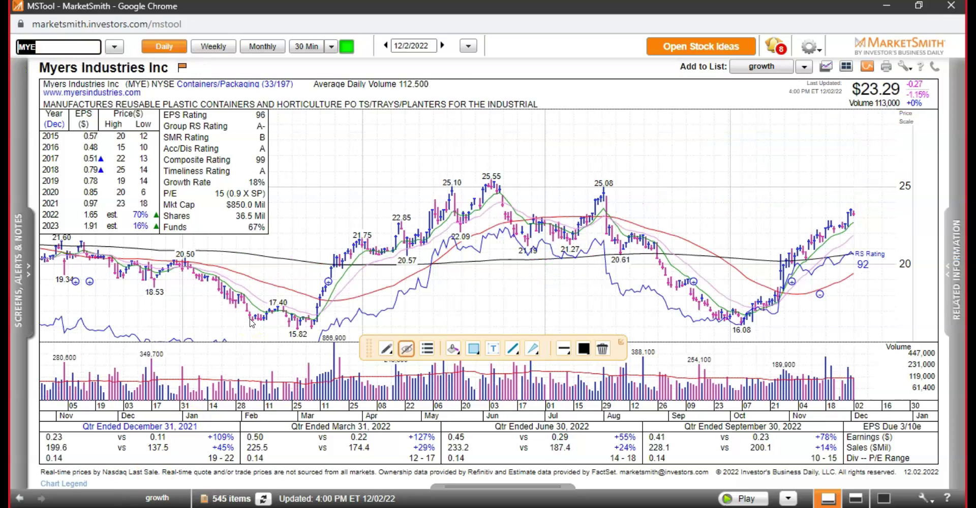
{"action": "left_click_drag", "start_coordinate": [788, 281], "coordinate": [883, 200]}
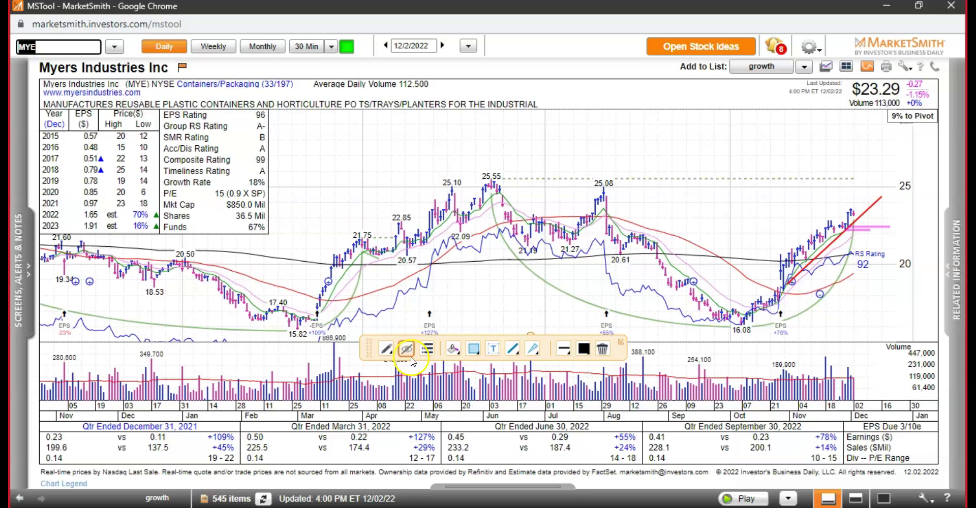
- Switch back to the Excel report, bold the MYE ticker in D31 and copy the PFGC ticker from D32
{"action": "key", "text": "alt+Tab"}
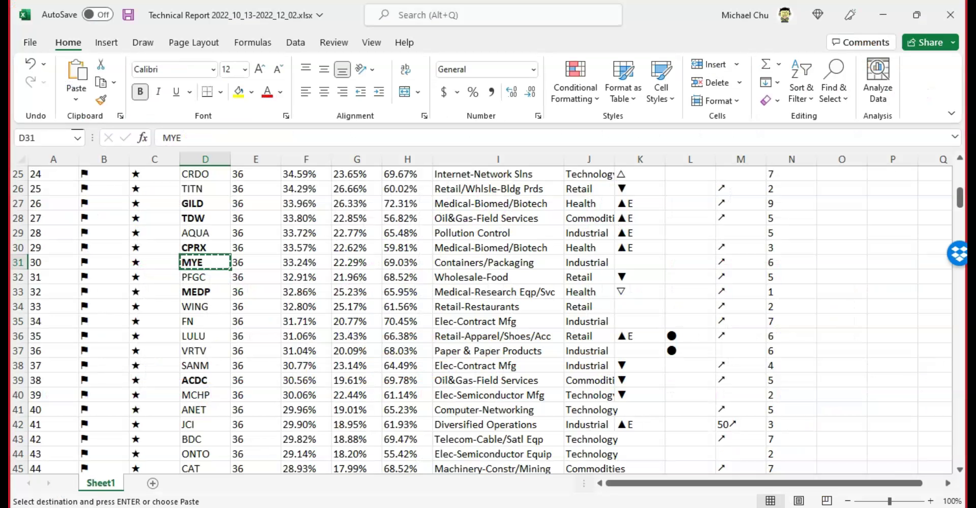
{"action": "left_click", "coordinate": [203, 277]}
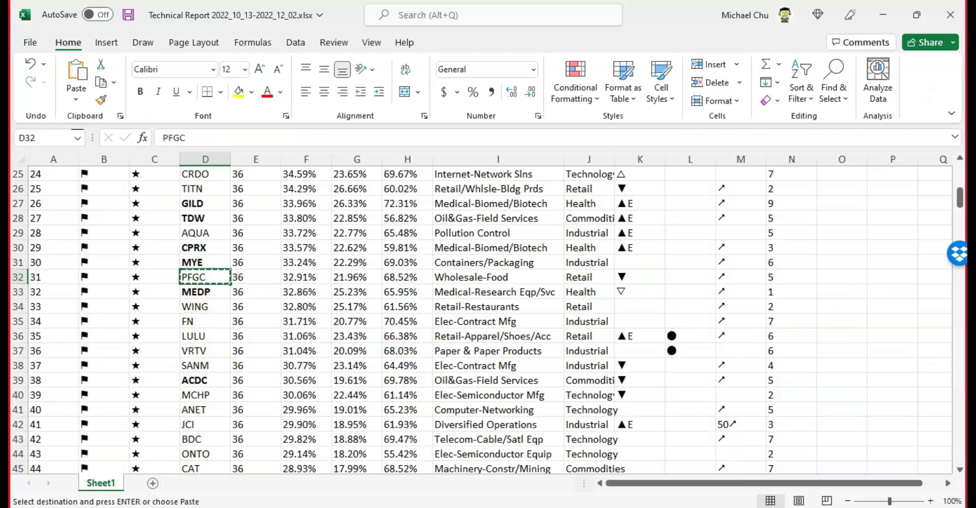
- Open the PFGC daily chart in MarketSmith and draw a rising red line from the late-October low beneath the advance
{"action": "key", "text": "alt+Tab"}
{"action": "key", "text": "ctrl+v"}
{"action": "key", "text": "Return"}
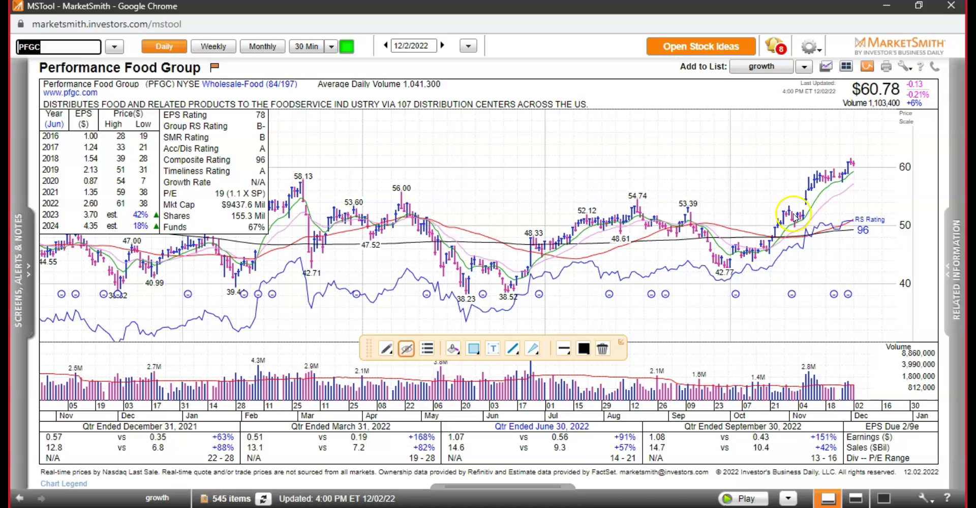
{"action": "left_click_drag", "start_coordinate": [773, 239], "coordinate": [905, 132]}
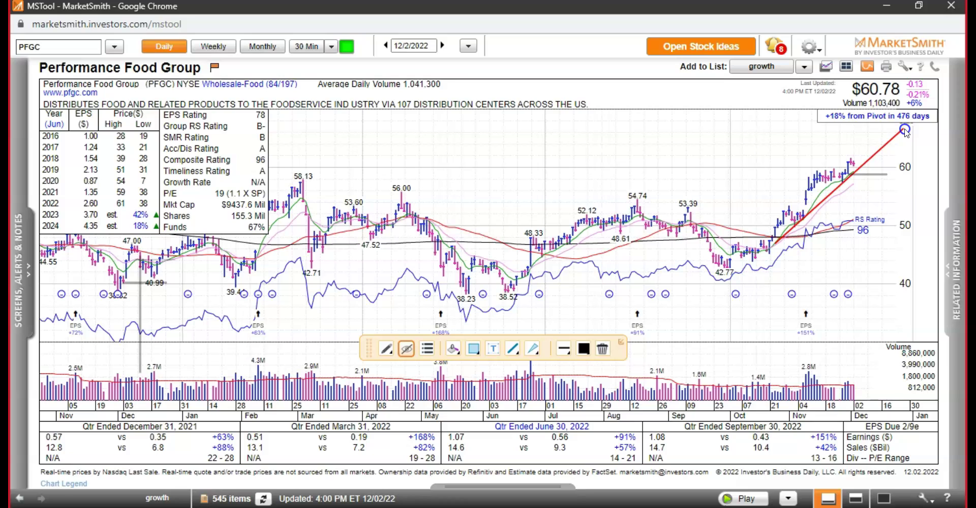
{"action": "left_click", "coordinate": [906, 131]}
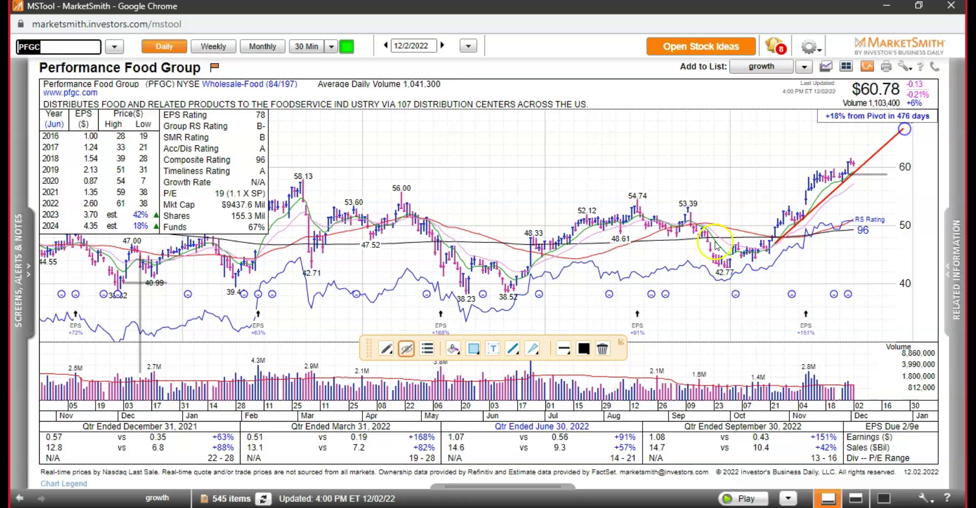
- Switch back to the Excel report and copy the WING ticker from D34
{"action": "key", "text": "alt+Tab"}
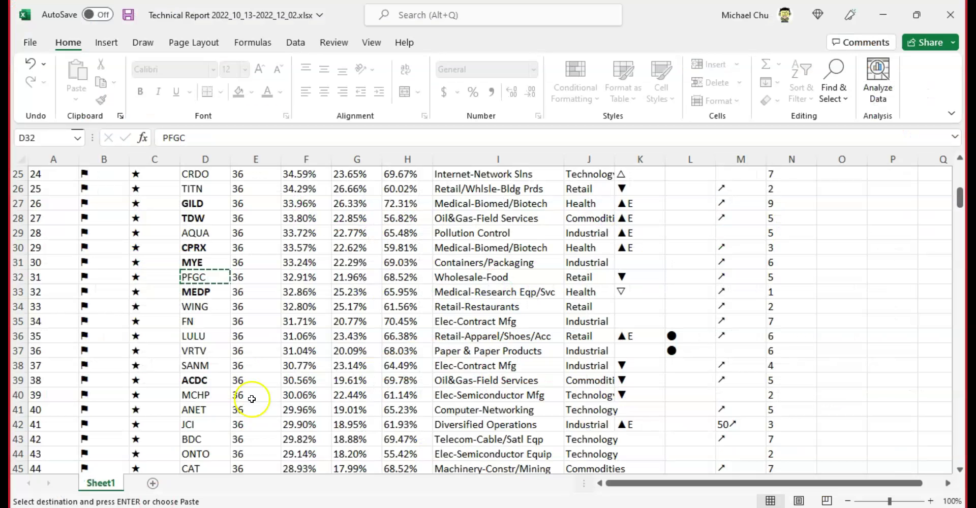
{"action": "left_click", "coordinate": [191, 305]}
{"action": "key", "text": "ctrl+c"}
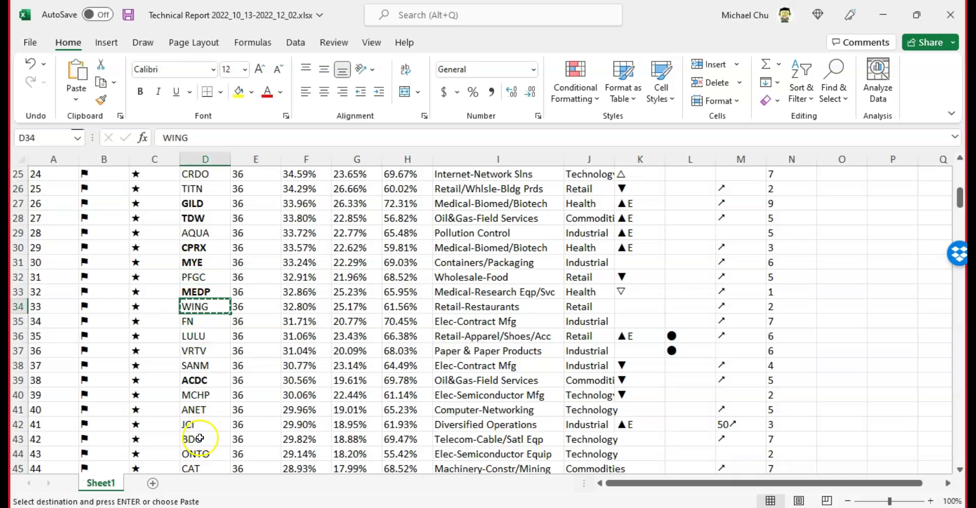
- Open the WING daily chart in MarketSmith and draw a steep rising red line from the late-November low near 150, plus a short mark at the latest bars
{"action": "key", "text": "alt+Tab"}
{"action": "key", "text": "ctrl+v"}
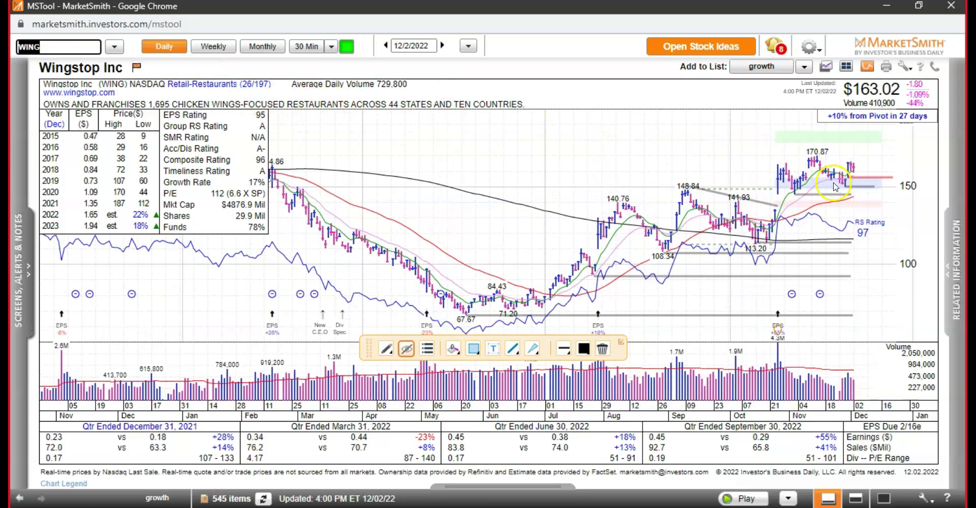
{"action": "left_click_drag", "start_coordinate": [846, 191], "coordinate": [902, 120]}
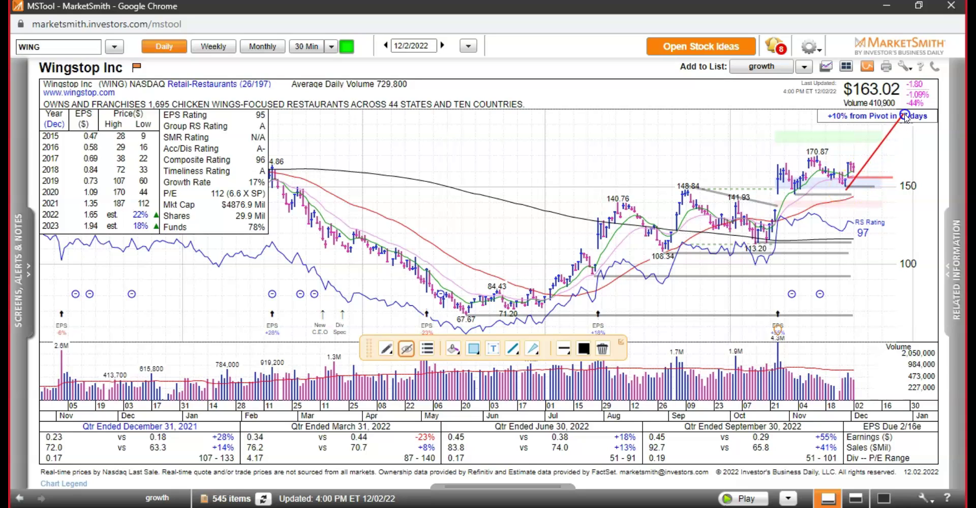
{"action": "left_click", "coordinate": [859, 164]}
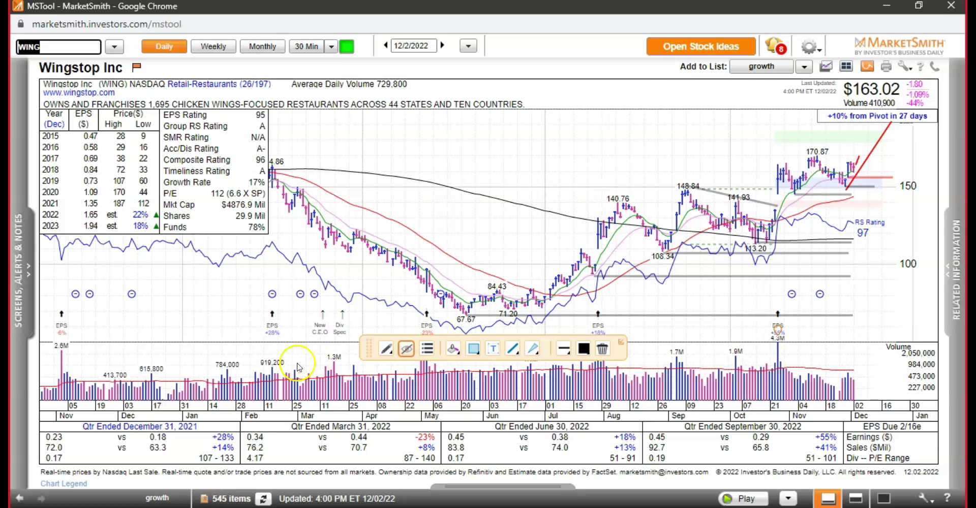
- Switch back to the Excel report and copy the FN ticker from D35
{"action": "key", "text": "alt+Tab"}
{"action": "left_click", "coordinate": [211, 321]}
- Open the FN daily chart in MarketSmith and draw a rising red line from the early-November low through the recent lows
{"action": "key", "text": "alt+Tab"}
{"action": "type", "text": "FN"}
{"action": "key", "text": "Return"}
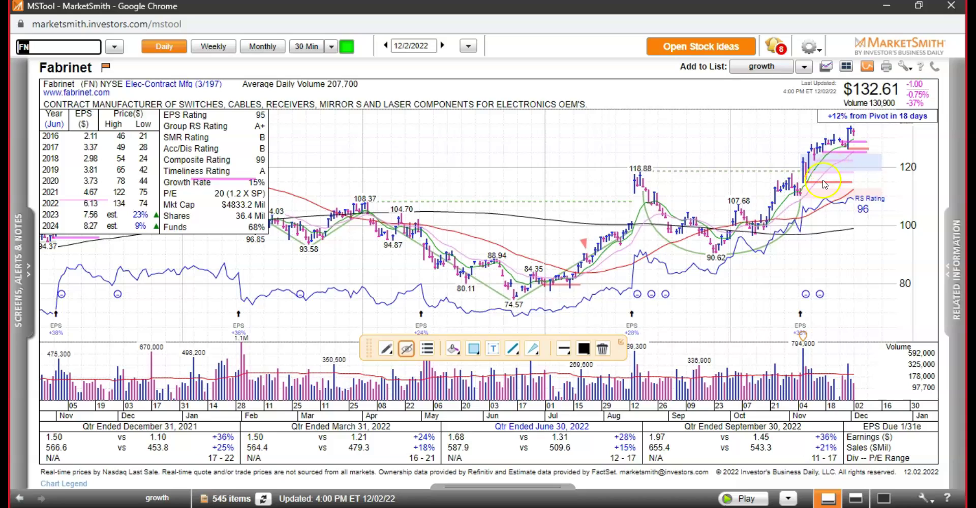
{"action": "left_click_drag", "start_coordinate": [846, 147], "coordinate": [889, 117]}
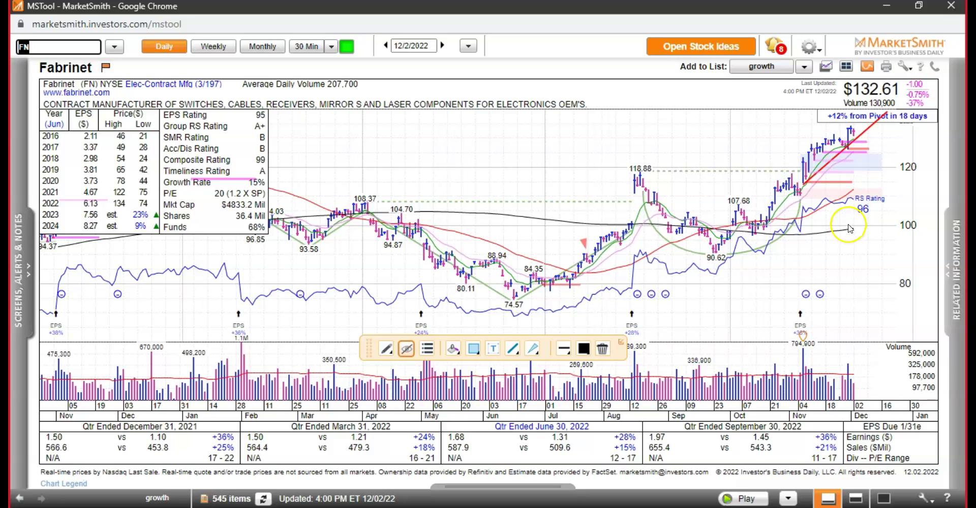
- Switch back to the Excel report and copy the LULU ticker from D36
{"action": "key", "text": "alt+Tab"}
{"action": "scroll", "coordinate": [227, 390], "scroll_direction": "down", "scroll_amount": 1}
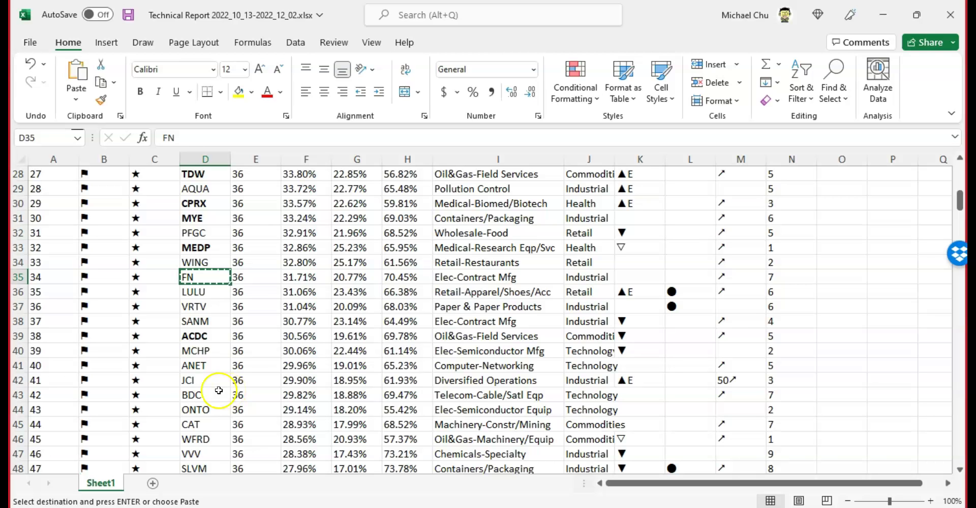
{"action": "left_click", "coordinate": [205, 292]}
{"action": "key", "text": "ctrl+c"}
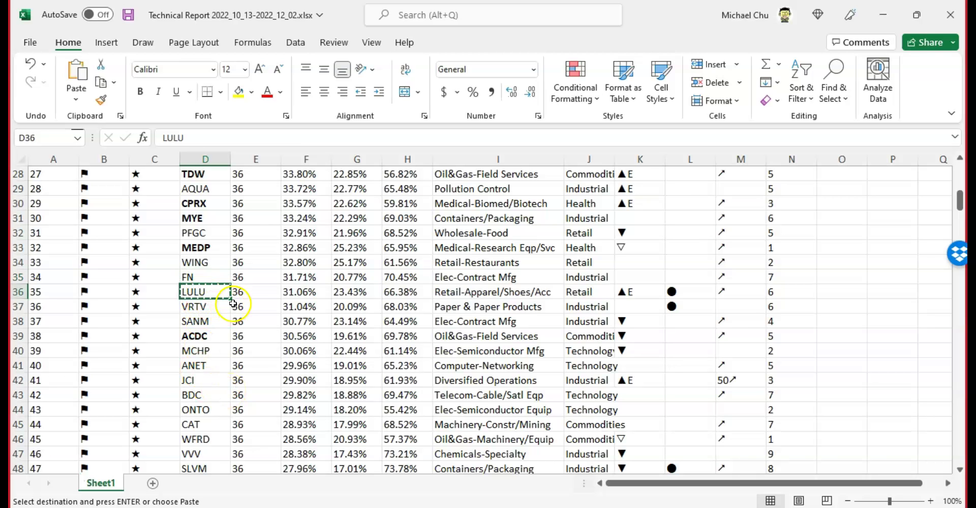
- Switch to MarketSmith and open the LULU daily chart
{"action": "key", "text": "alt+Tab"}
{"action": "key", "text": "ctrl+v"}
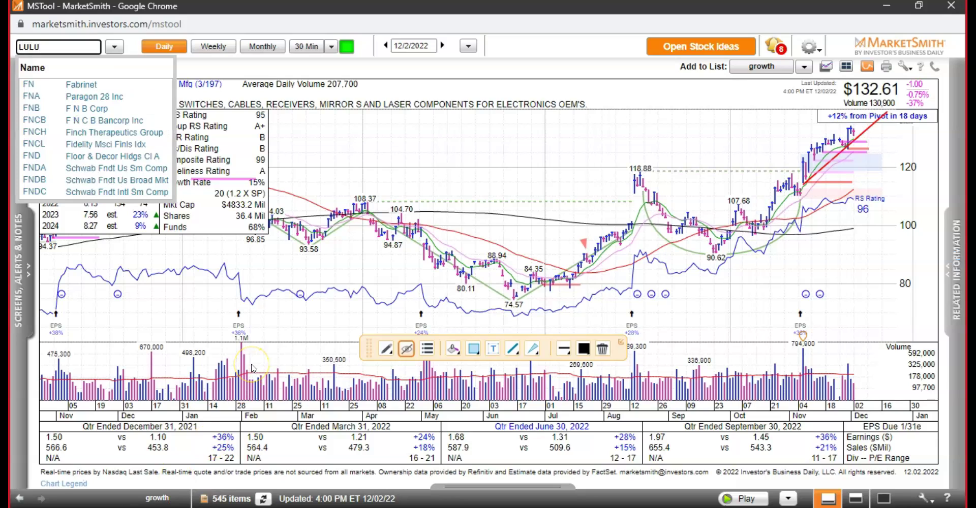
{"action": "key", "text": "Return"}
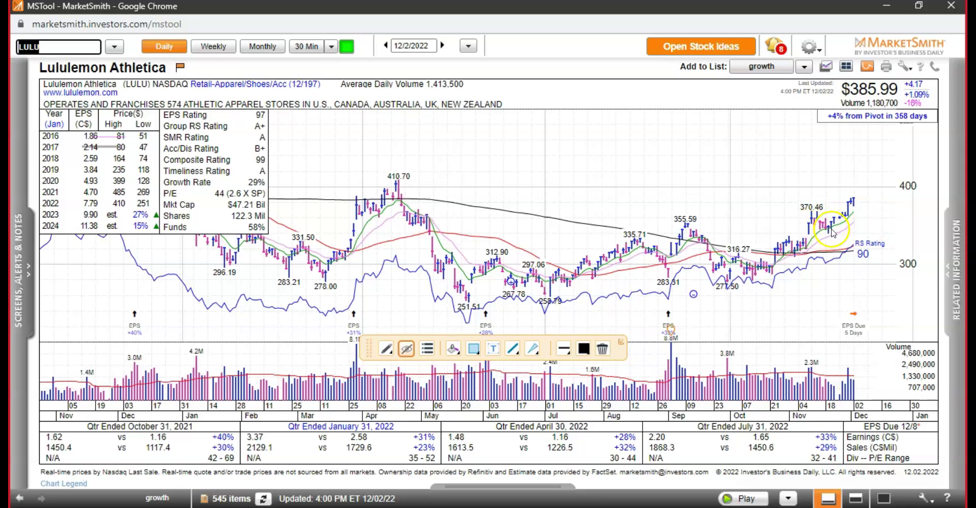
- Draw a rising red line under LULU's November lows, a falling line from the 410.70 high, and a short falling line toward the November gap
{"action": "mouse_move", "coordinate": [805, 248]}
{"action": "left_mouse_down"}
{"action": "mouse_move", "coordinate": [886, 202]}
{"action": "mouse_move", "coordinate": [907, 177]}
{"action": "left_mouse_up"}
{"action": "left_click", "coordinate": [867, 261]}
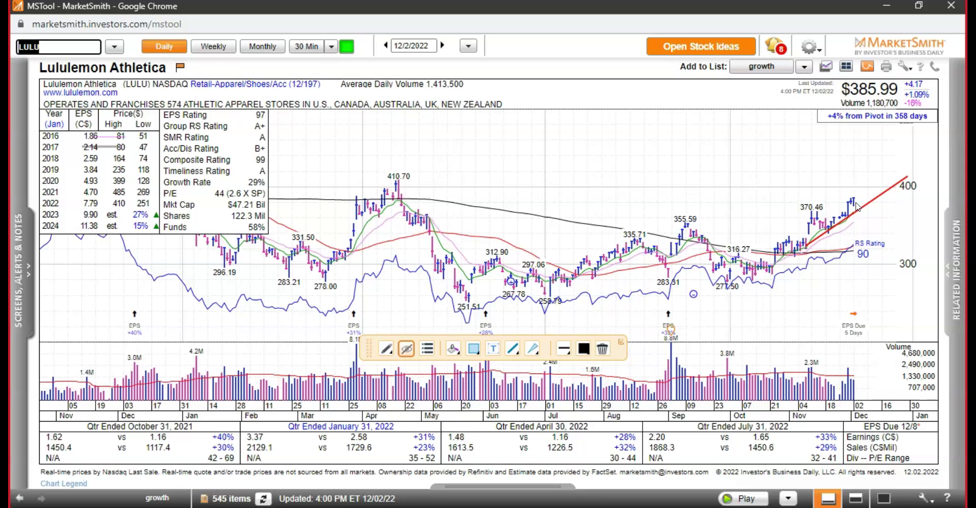
{"action": "left_click_drag", "start_coordinate": [404, 175], "coordinate": [829, 237]}
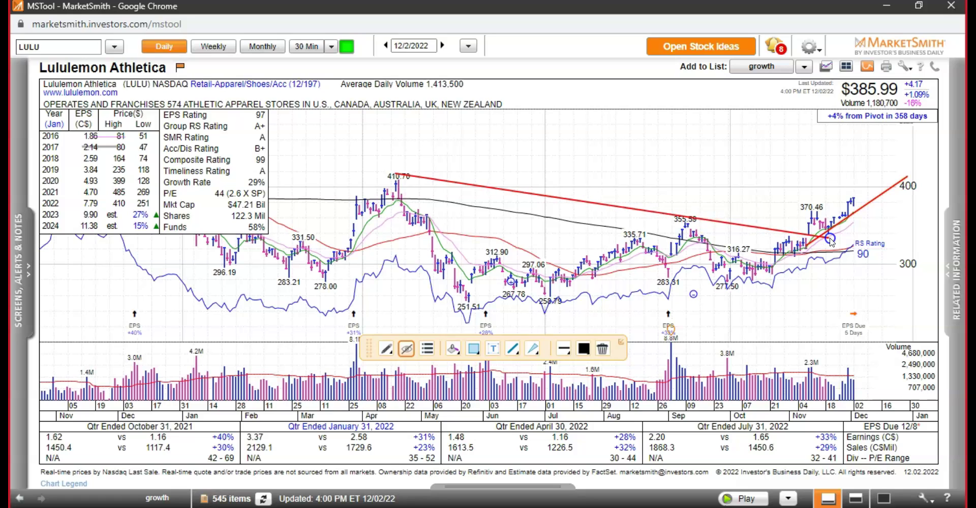
{"action": "left_click_drag", "start_coordinate": [778, 201], "coordinate": [807, 227]}
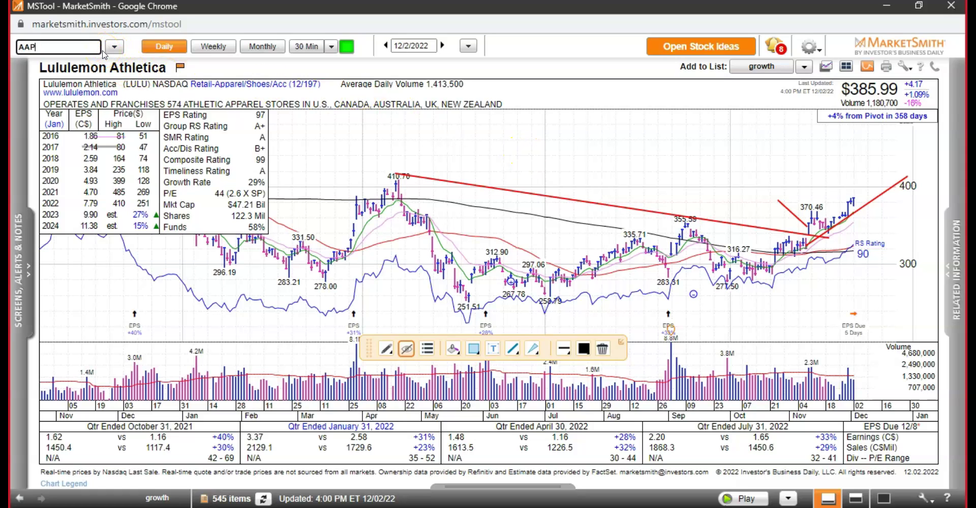
- Open the AAPL daily chart and draw a falling red line from the 157.50 high and a horizontal one along the 134.37 and 134.38 lows
{"action": "key", "text": "Return"}
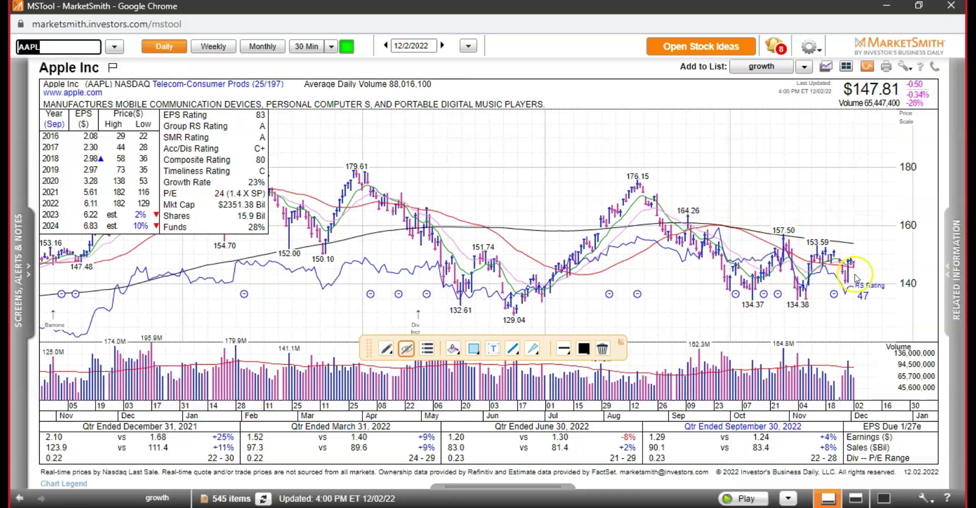
{"action": "left_click_drag", "start_coordinate": [785, 231], "coordinate": [938, 295]}
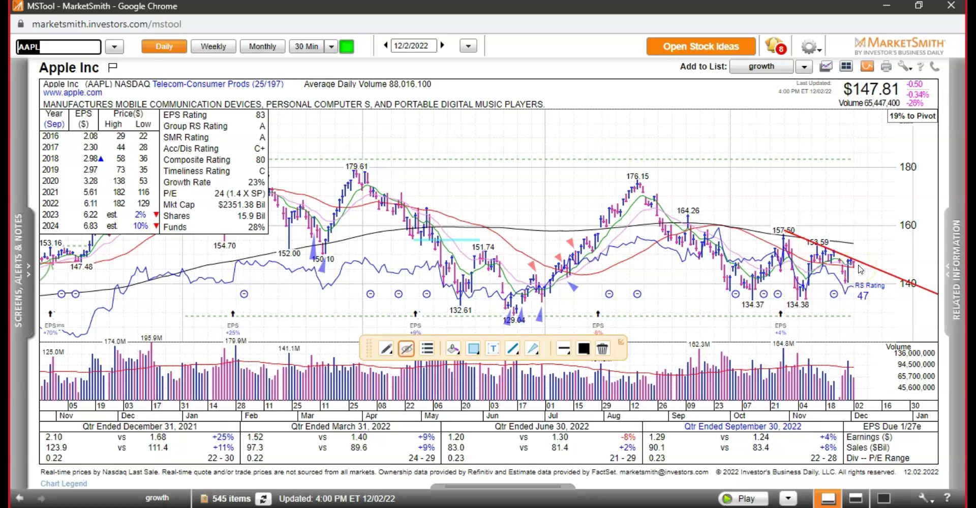
{"action": "left_click_drag", "start_coordinate": [751, 301], "coordinate": [866, 300]}
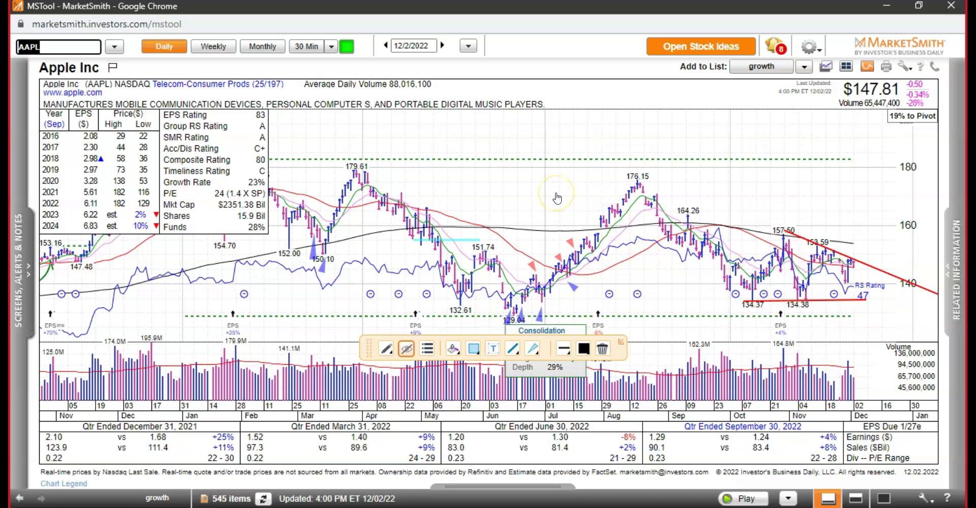
{"action": "left_click", "coordinate": [862, 271]}
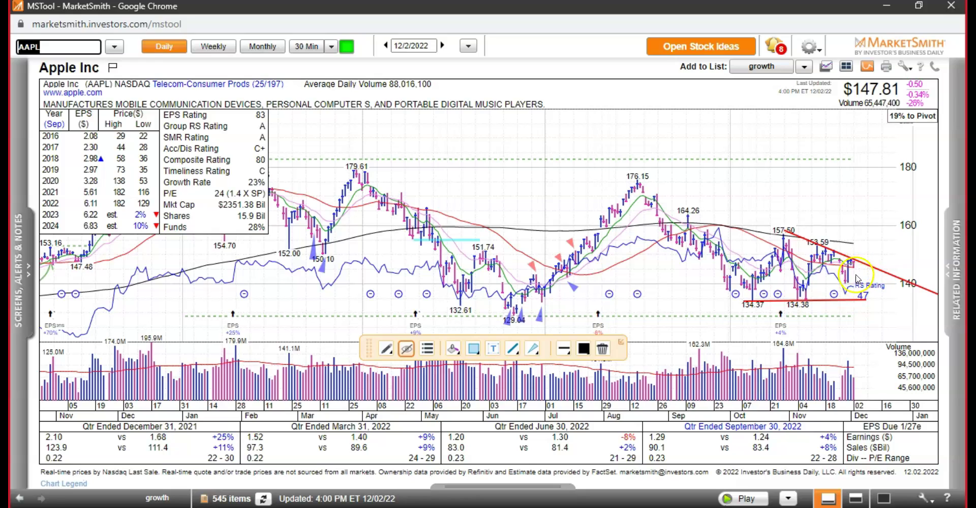
- Open the TSLA daily chart and draw a short rising red line at the latest bars and a falling one from the 313.80 high
{"action": "mouse_move", "coordinate": [857, 272]}
{"action": "type", "text": "TSLA"}
{"action": "key", "text": "Return"}
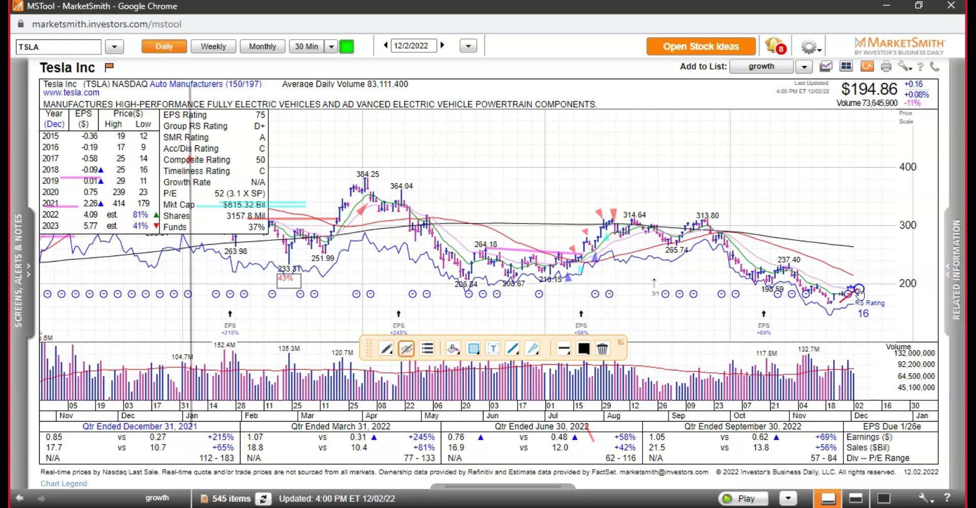
{"action": "left_click", "coordinate": [857, 292]}
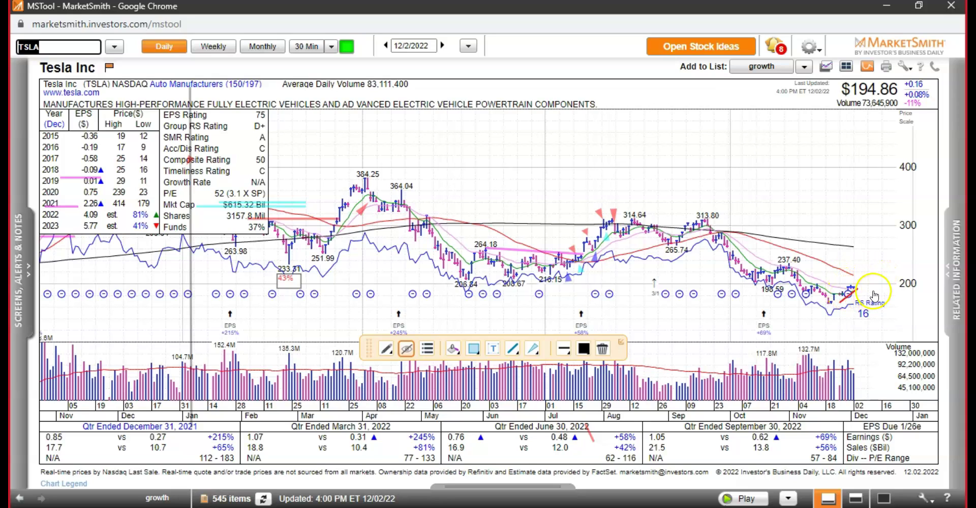
{"action": "left_click_drag", "start_coordinate": [707, 219], "coordinate": [917, 329]}
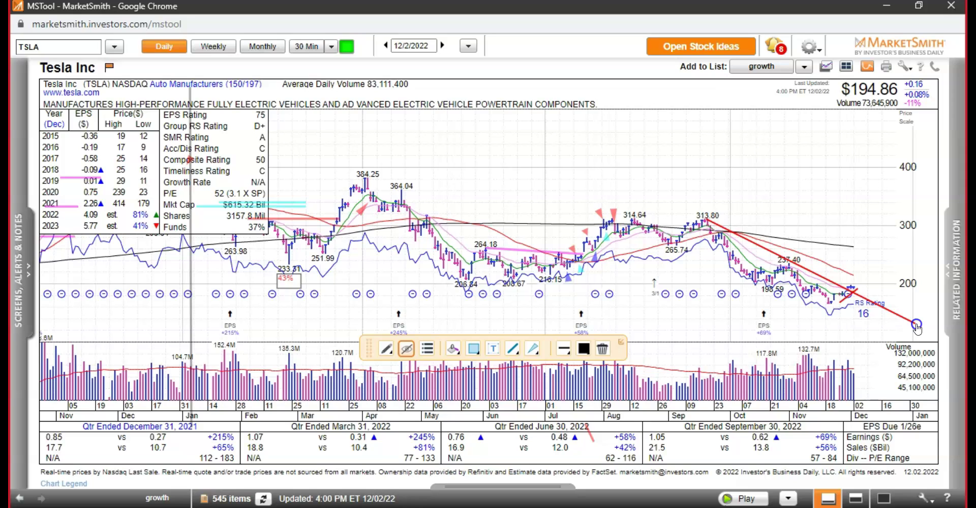
- Draw a short, steep red line upward from TSLA's latest bars to above the falling trendline
{"action": "left_click", "coordinate": [853, 294]}
{"action": "left_click", "coordinate": [847, 293]}
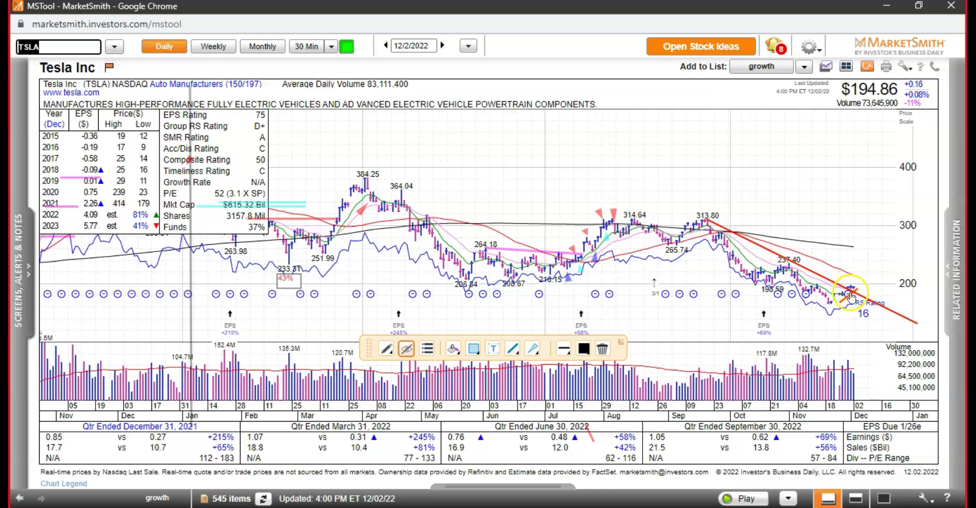
{"action": "left_click", "coordinate": [852, 310]}
{"action": "left_click_drag", "start_coordinate": [848, 282], "coordinate": [854, 265]}
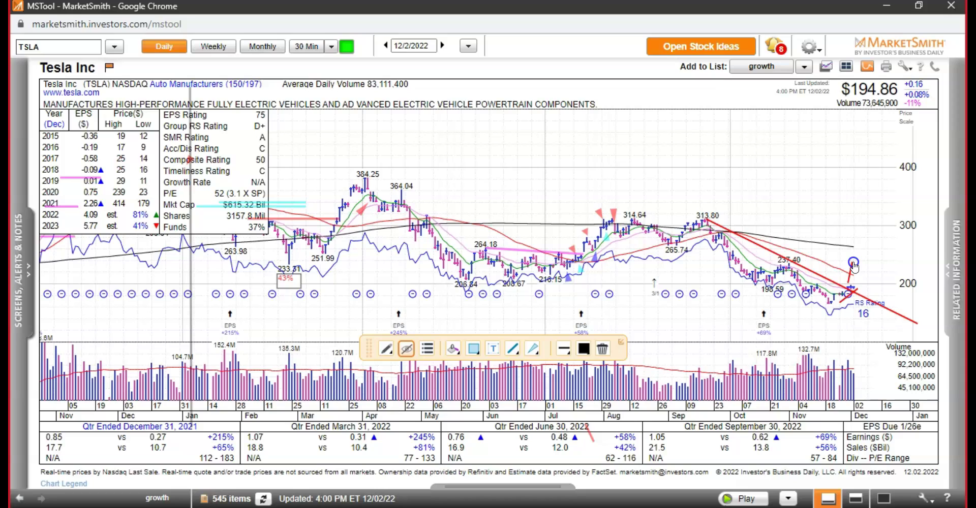
{"action": "left_click", "coordinate": [850, 292]}
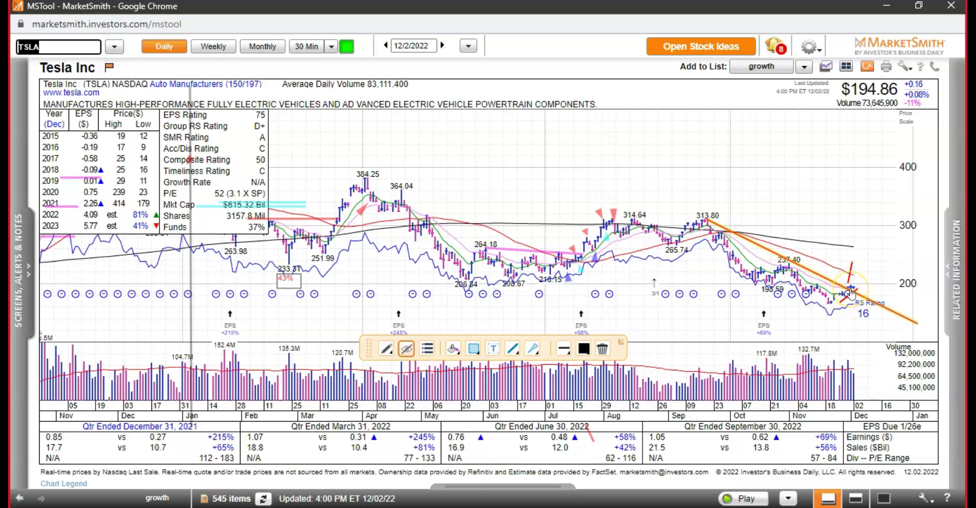
{"action": "left_click", "coordinate": [848, 294]}
{"action": "left_click", "coordinate": [864, 294]}
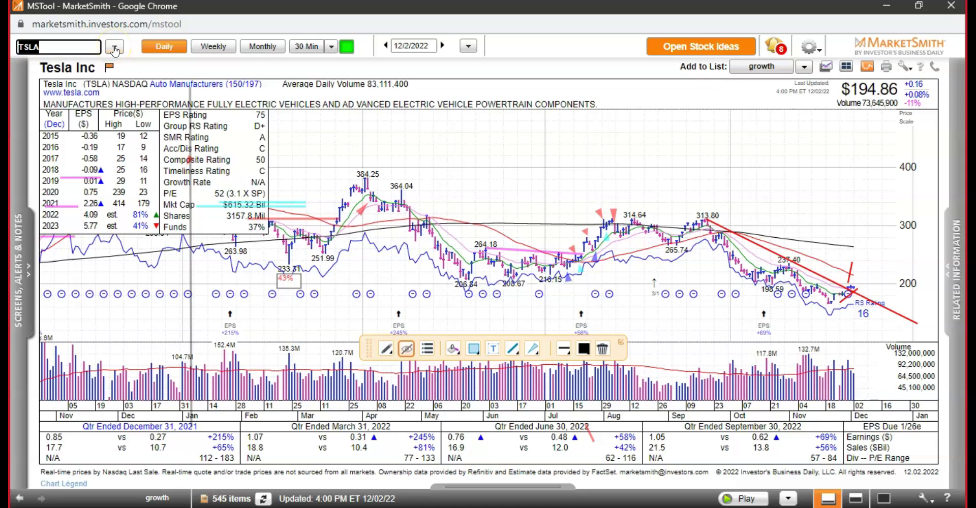
- Open the AMZN daily chart and draw a falling red line from the 103.79 high across the latest bars
{"action": "type", "text": "AMZN"}
{"action": "key", "text": "Return"}
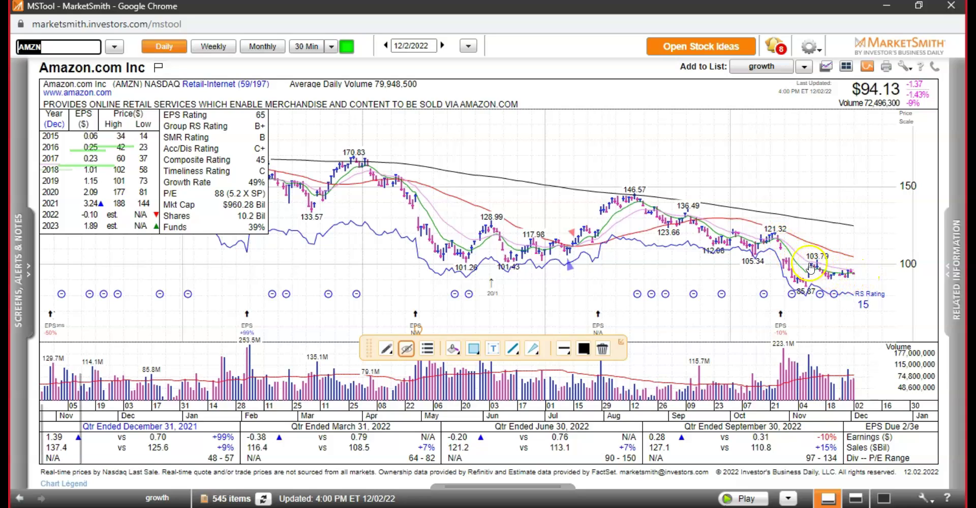
{"action": "left_click_drag", "start_coordinate": [813, 263], "coordinate": [898, 283]}
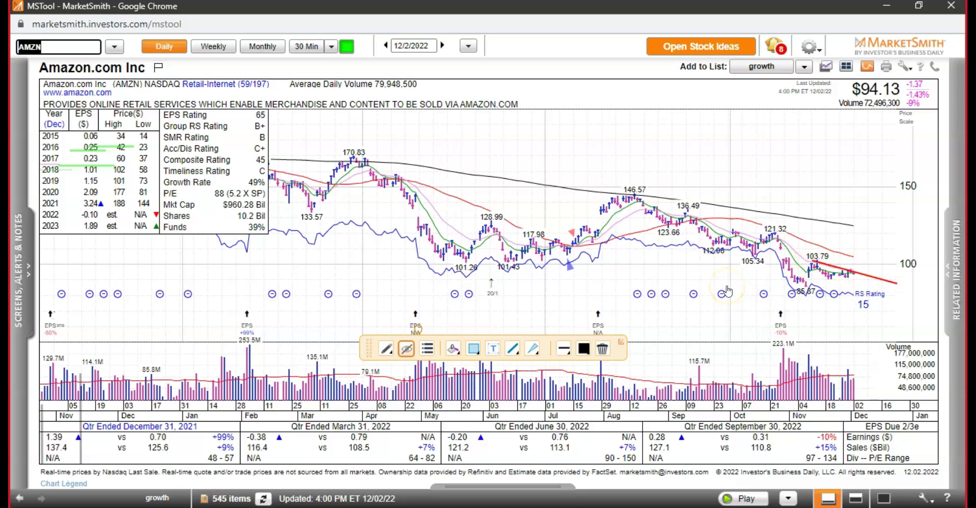
- View the GOOGL daily chart, followed by the MSFT daily chart
{"action": "type", "text": "GOOGL"}
{"action": "key", "text": "Return"}
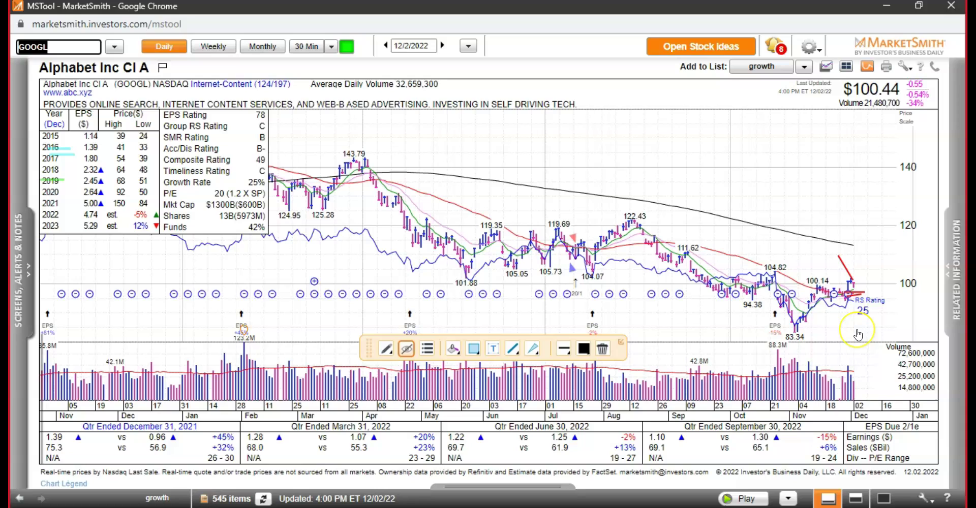
{"action": "type", "text": "MSFT"}
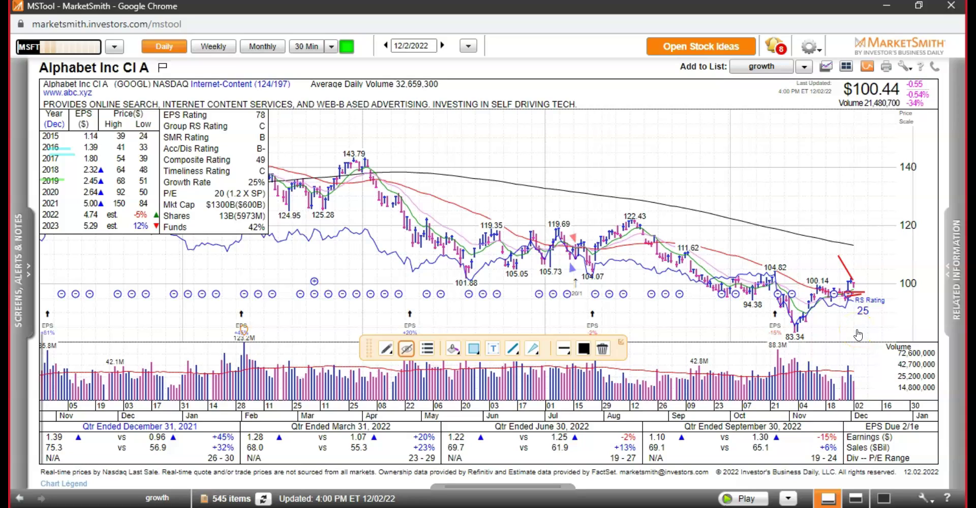
{"action": "key", "text": "Return"}
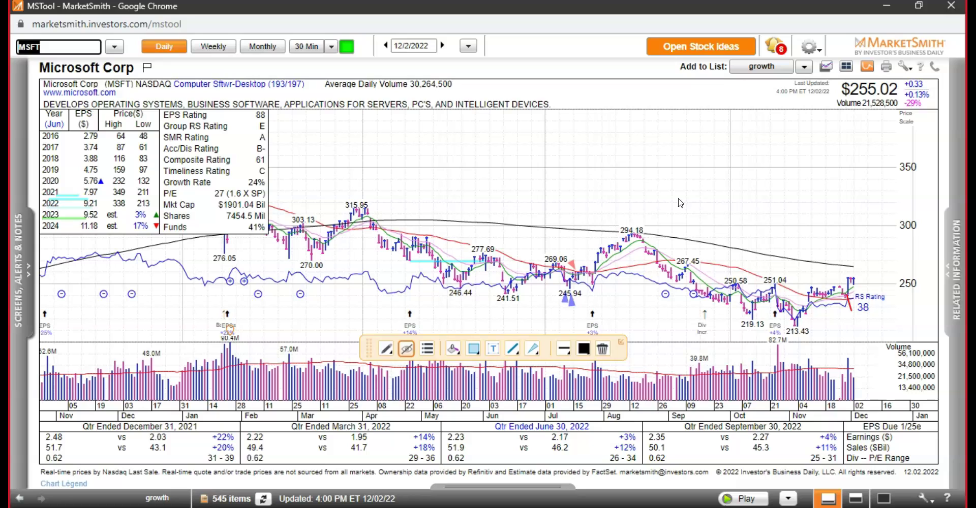
- Switch to the Excel technical report, look over the ranked tickers around LULU, and return to MarketSmith
{"action": "key", "text": "alt+Tab"}
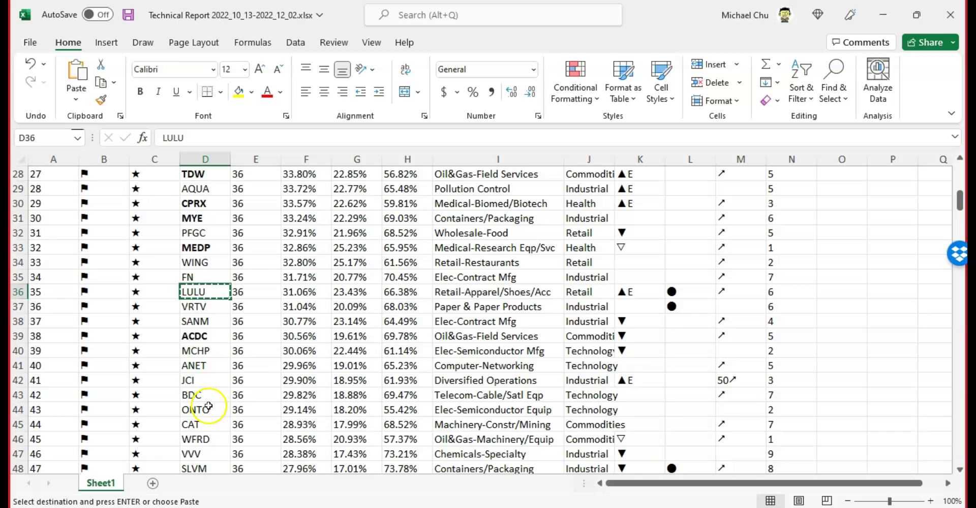
{"action": "scroll", "coordinate": [214, 381], "scroll_direction": "up", "scroll_amount": 9}
{"action": "scroll", "coordinate": [214, 380], "scroll_direction": "down", "scroll_amount": 6}
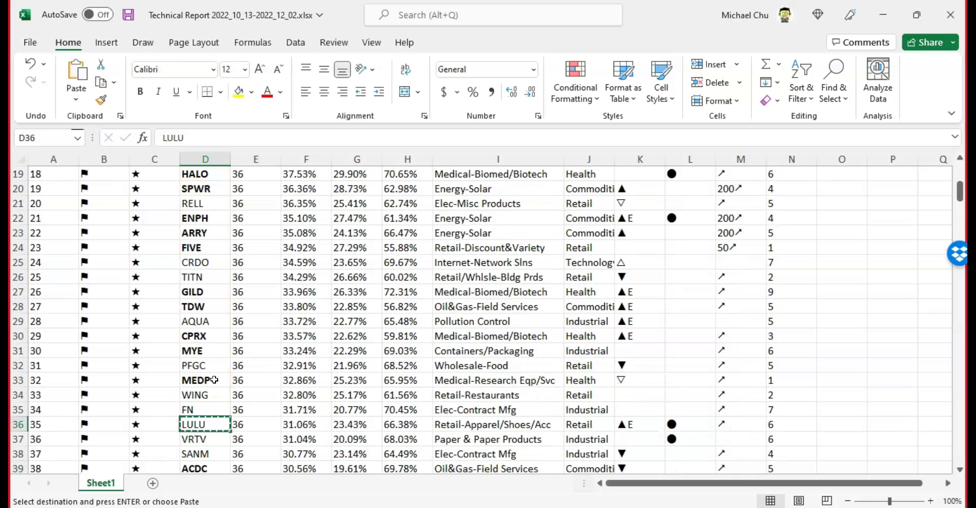
{"action": "scroll", "coordinate": [214, 380], "scroll_direction": "down", "scroll_amount": 2}
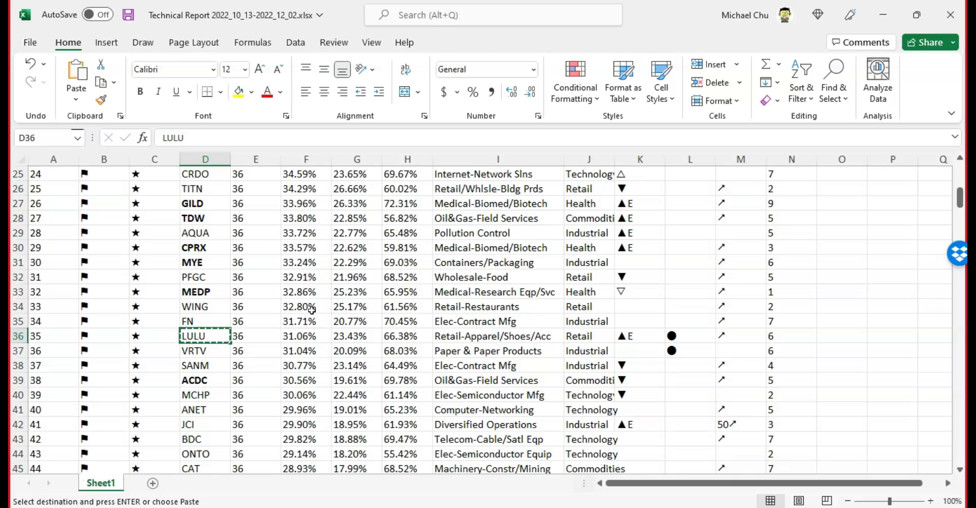
{"action": "left_click", "coordinate": [891, 21]}
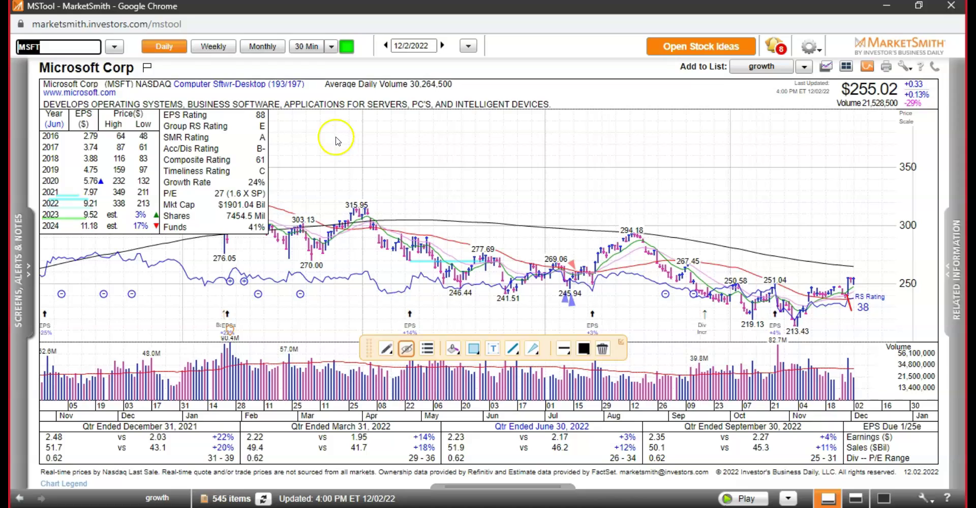
- Open the S&P 500 index (0S&P5) daily chart from the popular indices
{"action": "left_click", "coordinate": [115, 47]}
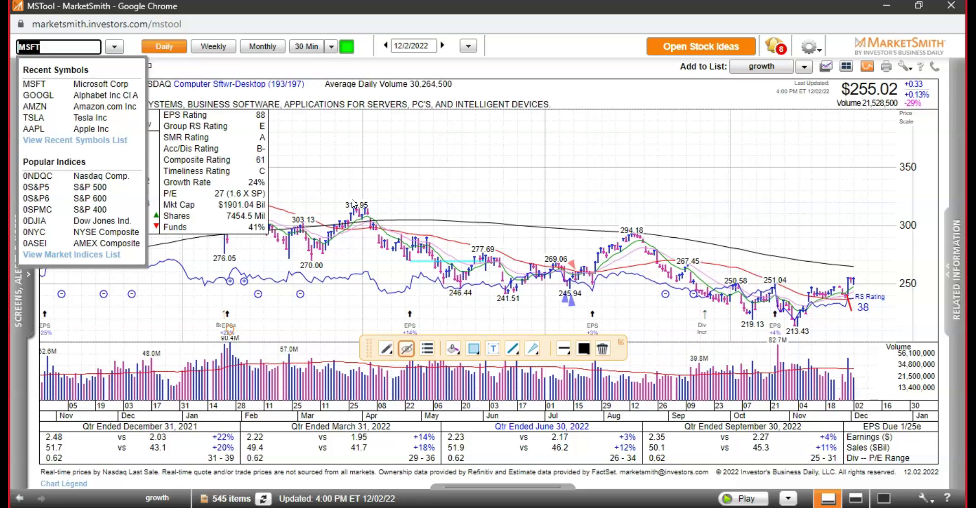
{"action": "left_click", "coordinate": [115, 49]}
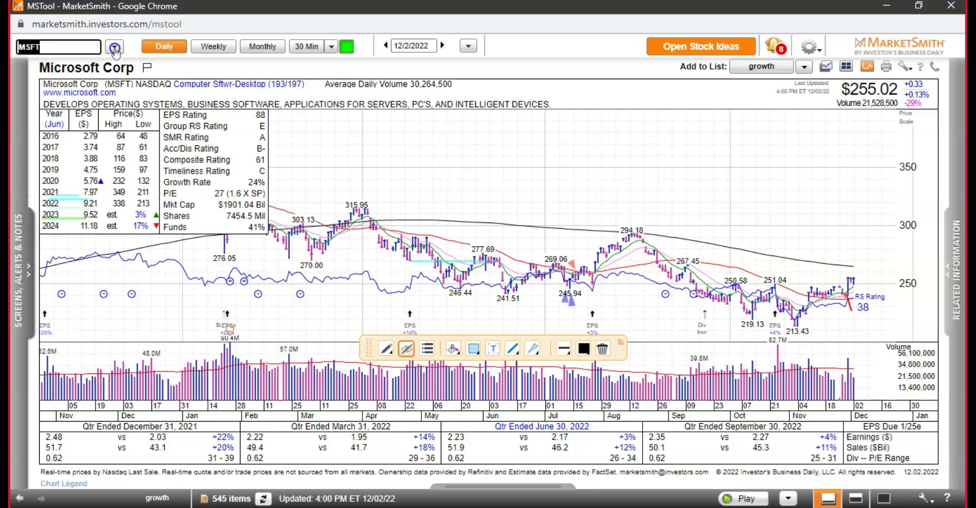
{"action": "left_click", "coordinate": [114, 48]}
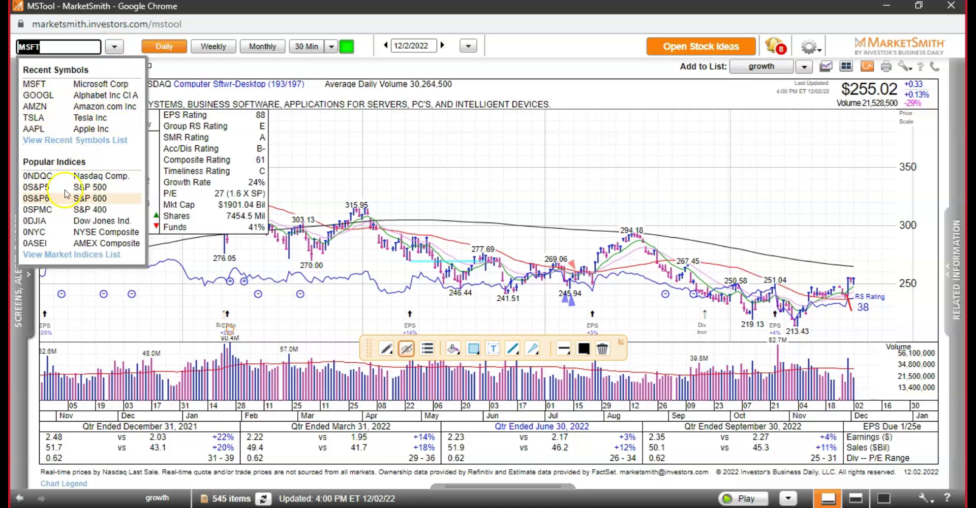
{"action": "left_click", "coordinate": [65, 189]}
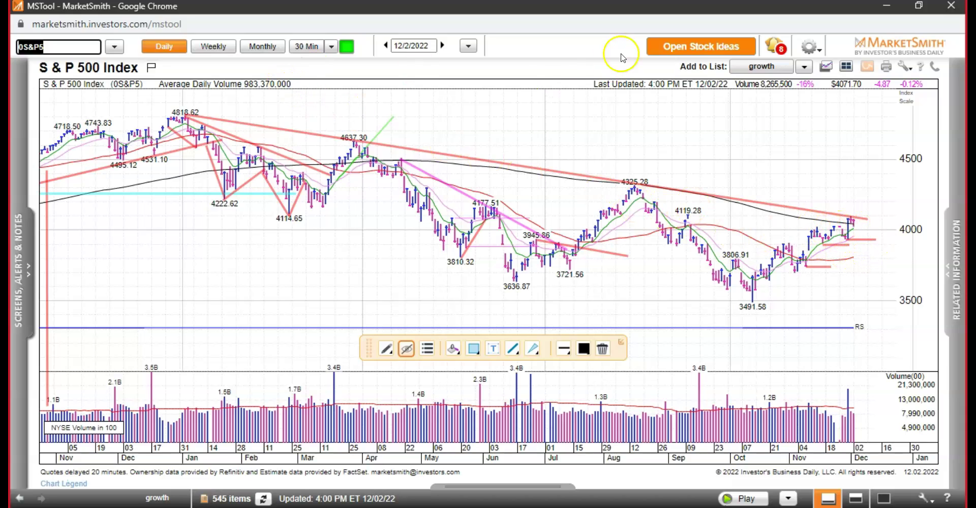
- Turn off the display of saved markups on the S&P 500 chart
{"action": "left_click", "coordinate": [811, 48]}
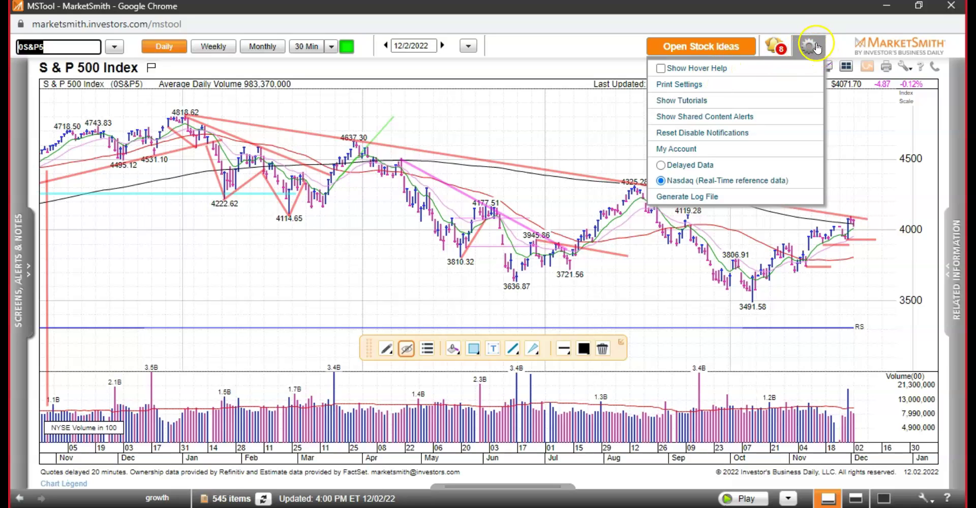
{"action": "left_click", "coordinate": [815, 48]}
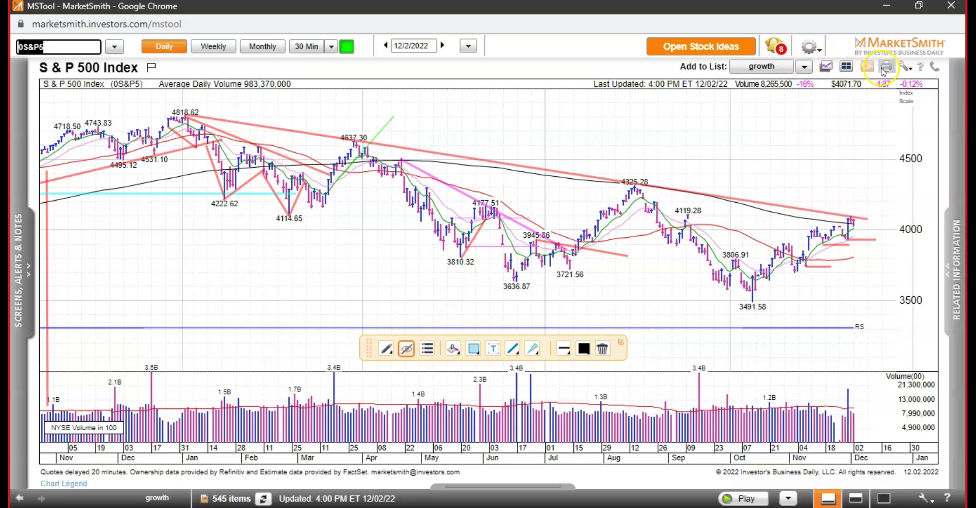
{"action": "left_click", "coordinate": [905, 67]}
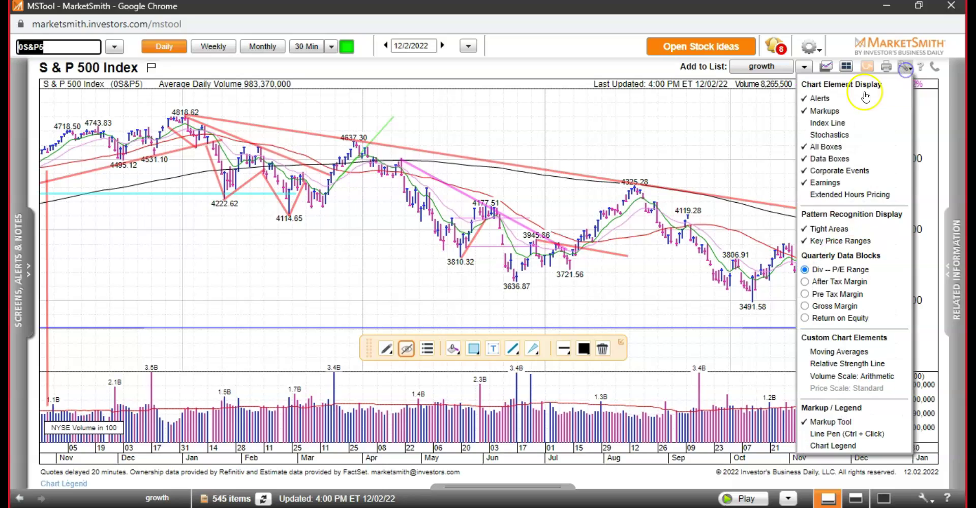
{"action": "left_click", "coordinate": [821, 111]}
{"action": "right_click", "coordinate": [790, 158]}
{"action": "left_click", "coordinate": [831, 166]}
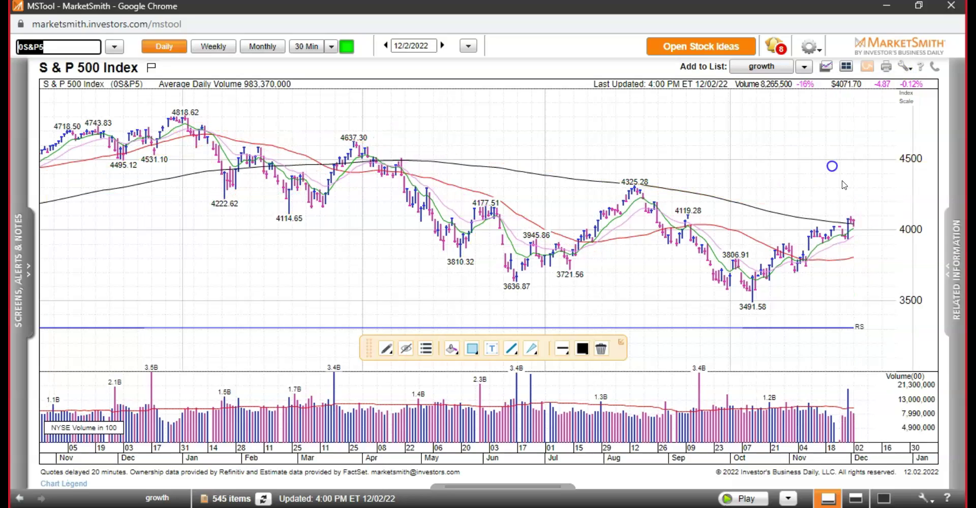
- Draw red horizontal lines along the top and bottom of the S&P 500's November range and a short one under the 4000 scale label
{"action": "left_click_drag", "start_coordinate": [803, 225], "coordinate": [879, 225]}
{"action": "left_click", "coordinate": [809, 243]}
{"action": "left_click_drag", "start_coordinate": [809, 243], "coordinate": [888, 242]}
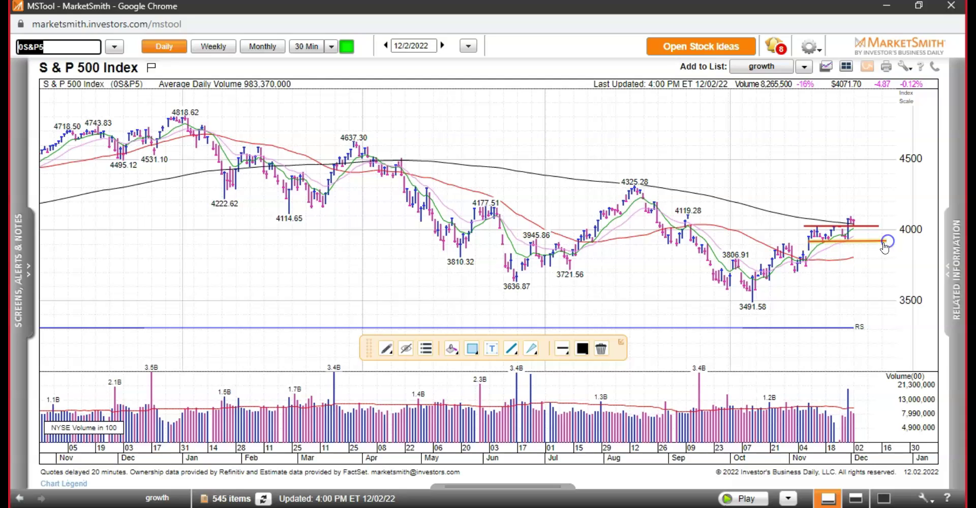
{"action": "left_click", "coordinate": [846, 227]}
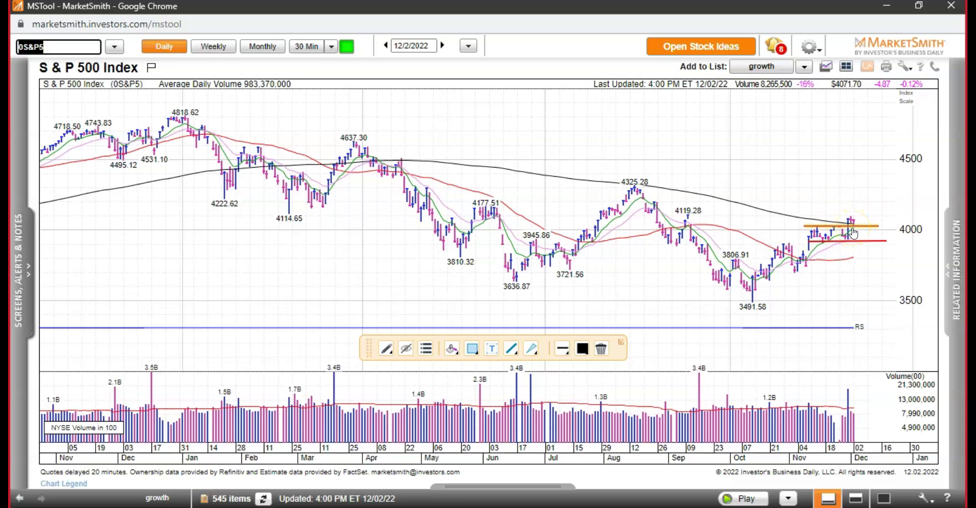
{"action": "left_click", "coordinate": [853, 261]}
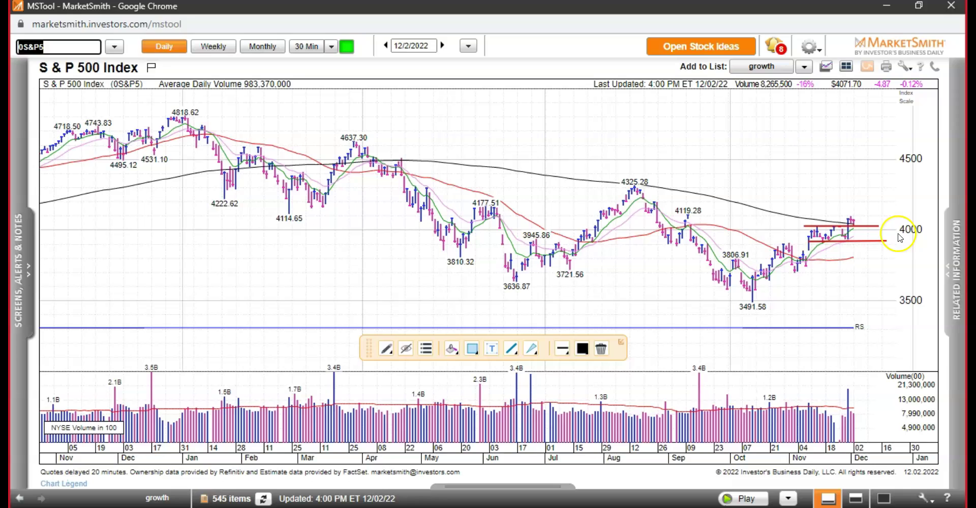
{"action": "left_click", "coordinate": [839, 227]}
{"action": "left_click", "coordinate": [853, 231]}
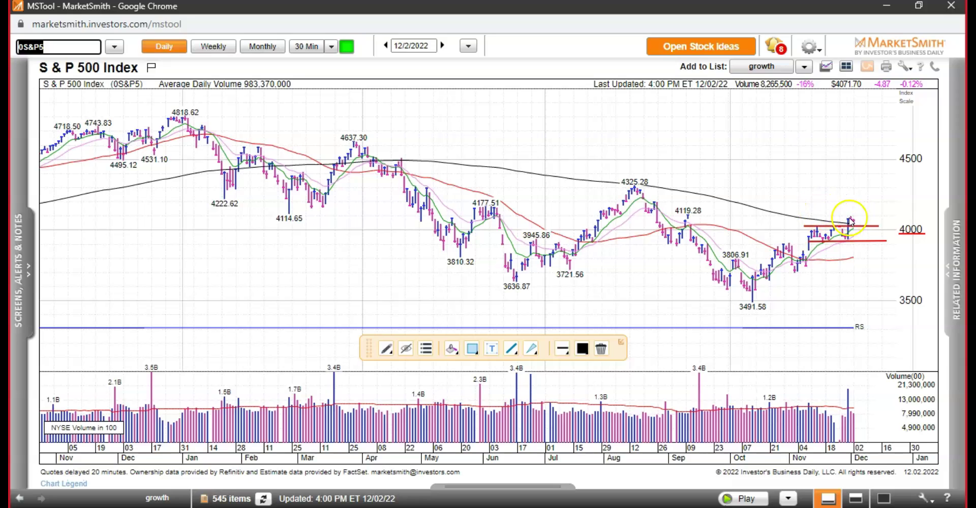
- Draw a short falling red line toward the latest bars and two rising lines, one through the November lows and one below them
{"action": "left_click_drag", "start_coordinate": [824, 205], "coordinate": [846, 216]}
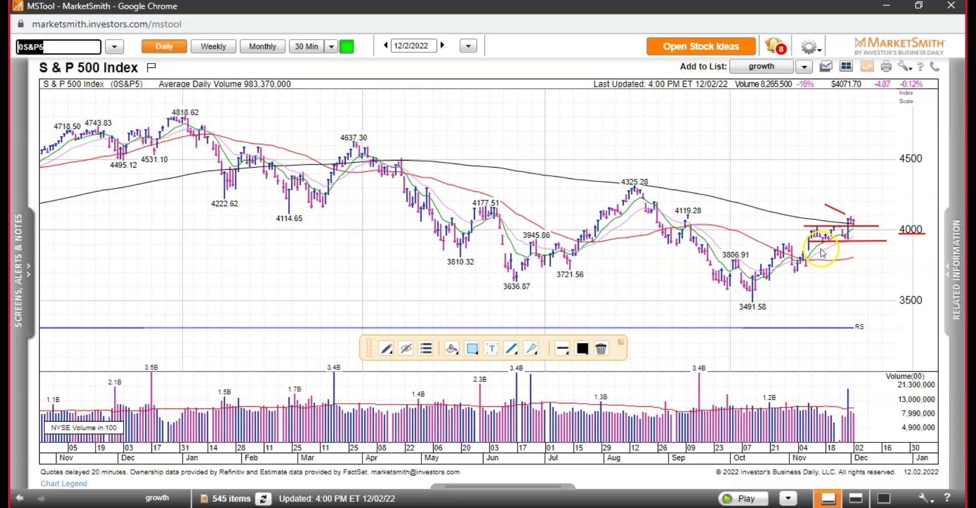
{"action": "left_click_drag", "start_coordinate": [809, 252], "coordinate": [923, 189]}
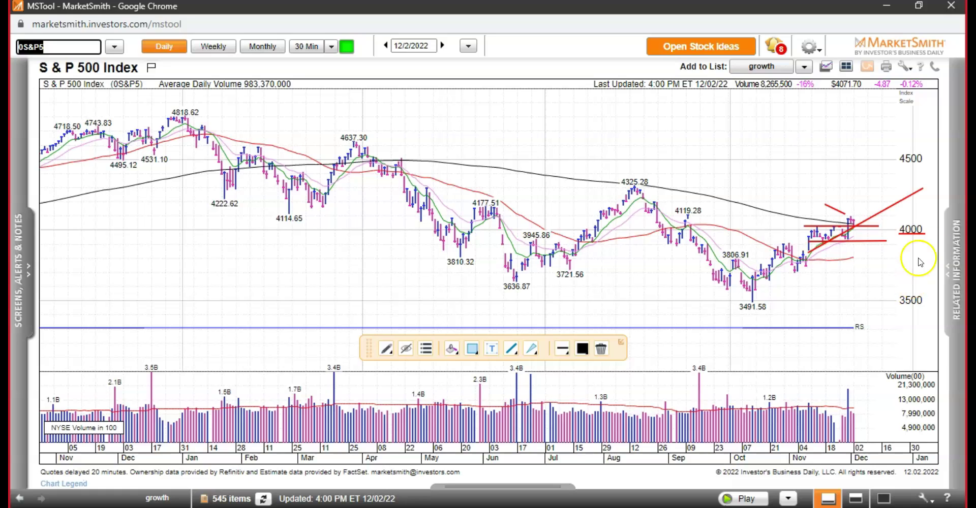
{"action": "left_click", "coordinate": [851, 227]}
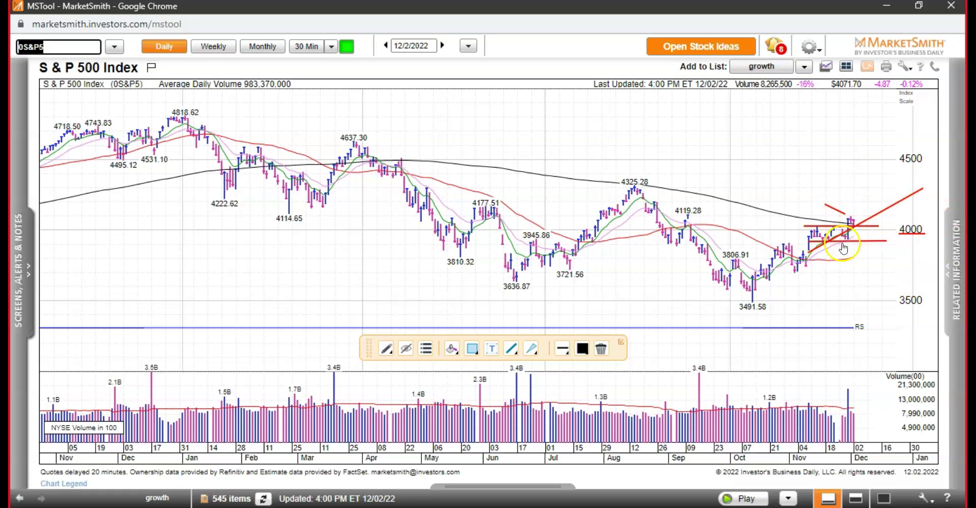
{"action": "left_click", "coordinate": [876, 247]}
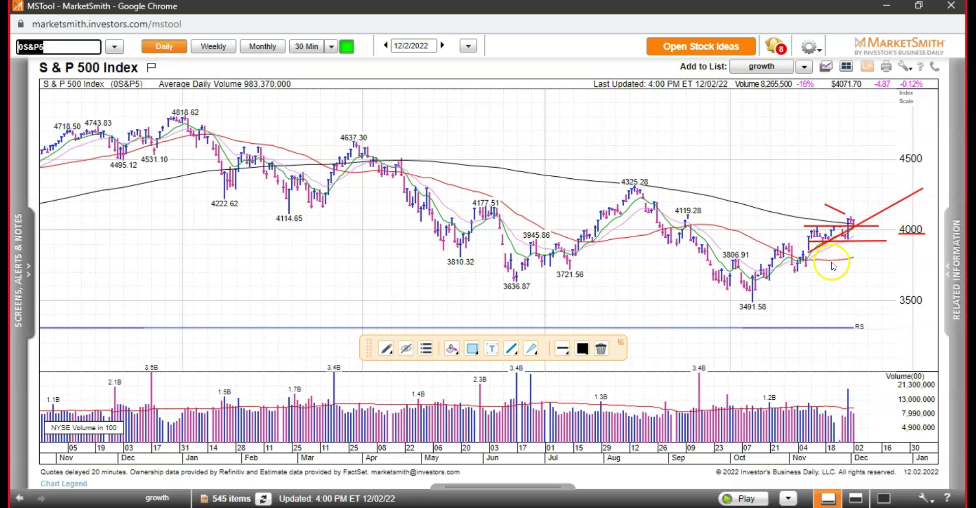
{"action": "left_click_drag", "start_coordinate": [835, 262], "coordinate": [924, 229]}
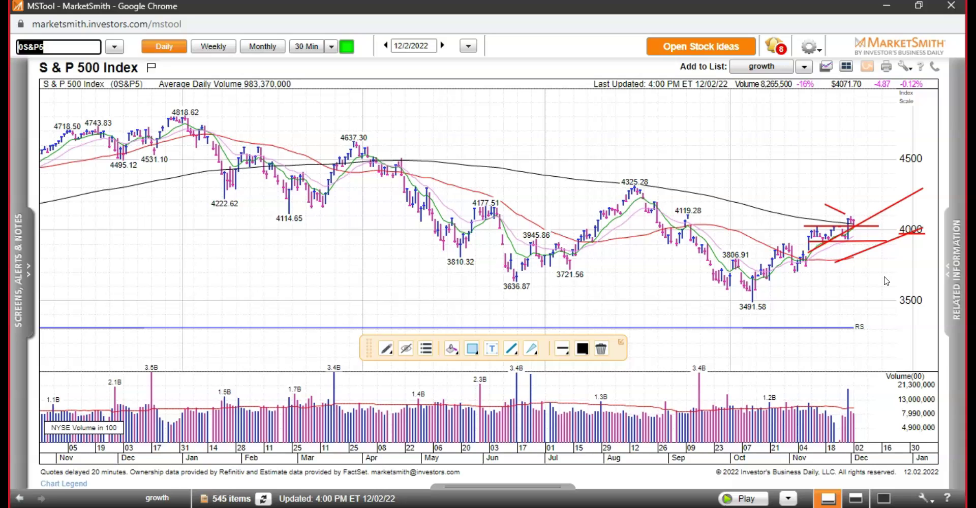
- Clear the drawn lines from the S&P 500 chart and draw one rising red line under the November lows
{"action": "left_click", "coordinate": [180, 44]}
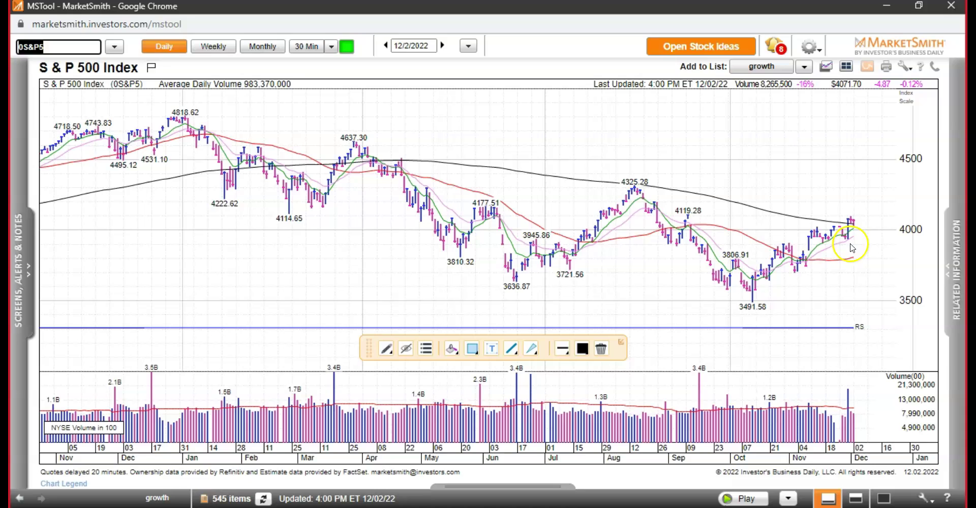
{"action": "left_click_drag", "start_coordinate": [808, 260], "coordinate": [916, 205]}
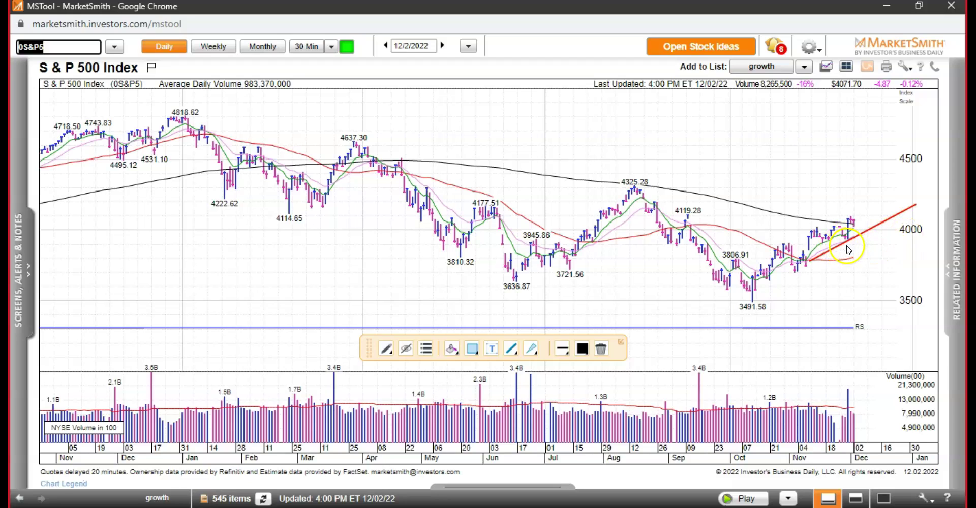
- Draw a short vertical red line under the S&P 500's latest bars and a short falling one above them
{"action": "left_click_drag", "start_coordinate": [845, 246], "coordinate": [846, 266]}
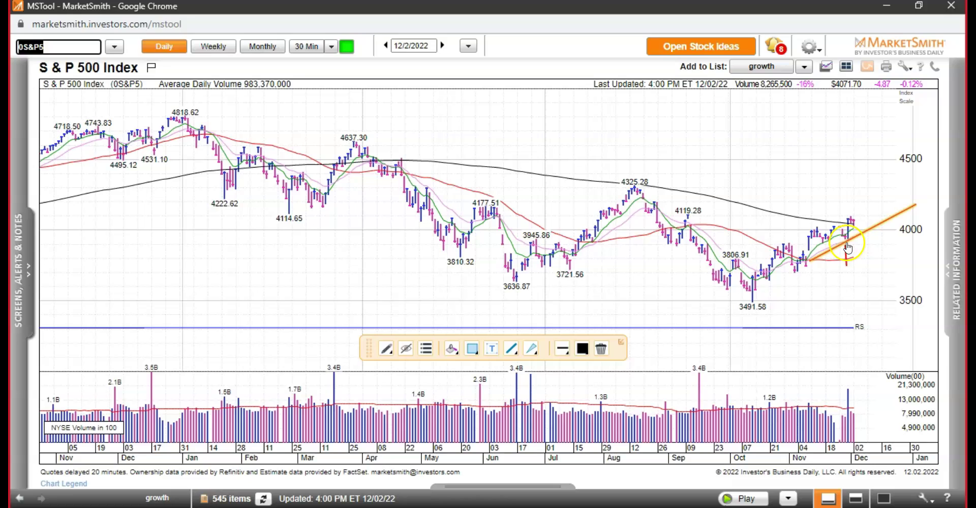
{"action": "left_click_drag", "start_coordinate": [846, 219], "coordinate": [834, 198]}
{"action": "left_click", "coordinate": [835, 266]}
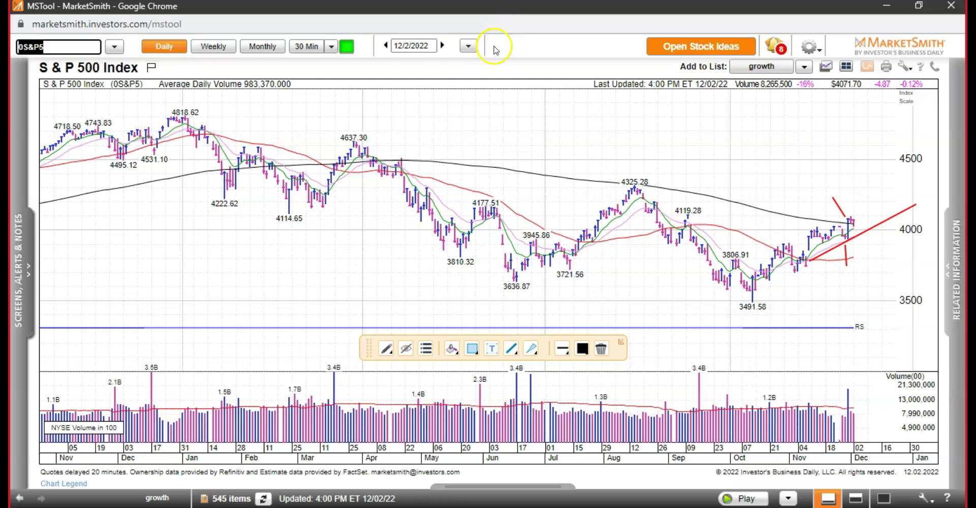
- Open the Dow Jones Industrial chart and draw a Temporary Line Pen line from the August high across to the latest bars
{"action": "left_click", "coordinate": [107, 47]}
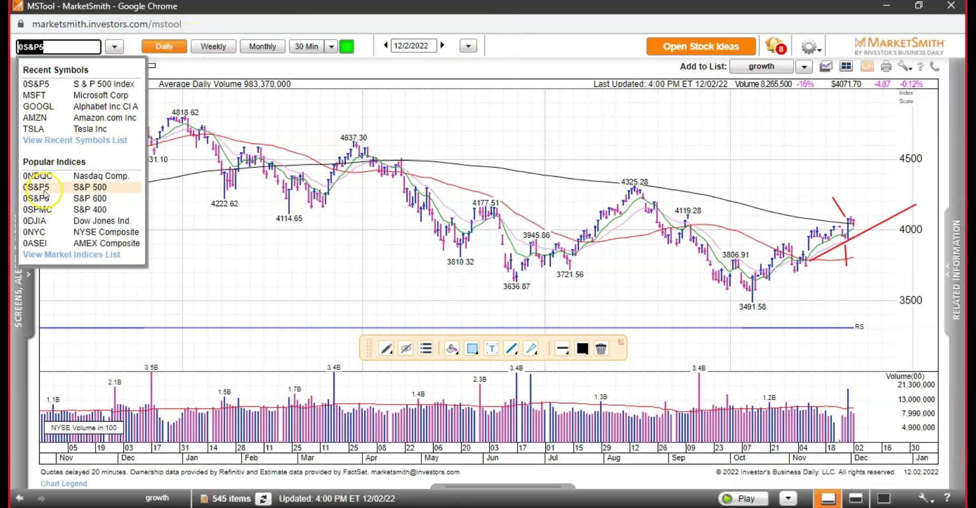
{"action": "left_click", "coordinate": [44, 220]}
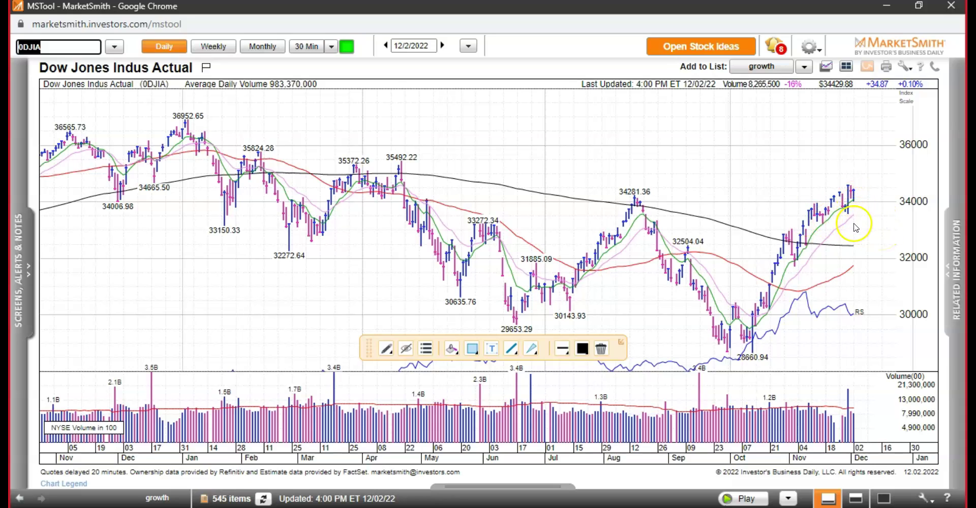
{"action": "right_click", "coordinate": [666, 156]}
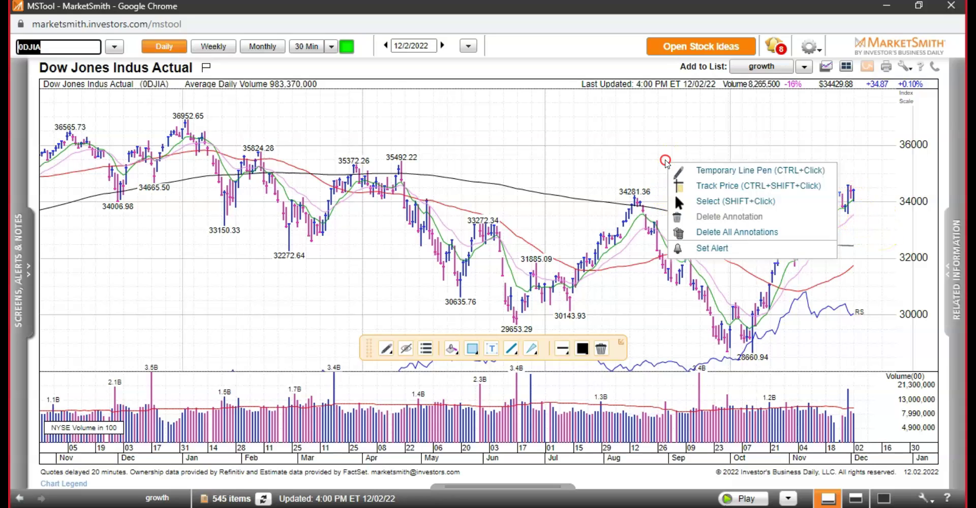
{"action": "left_click", "coordinate": [690, 171]}
{"action": "mouse_move", "coordinate": [634, 196]}
{"action": "left_mouse_down"}
{"action": "mouse_move", "coordinate": [847, 199]}
{"action": "mouse_move", "coordinate": [832, 188]}
{"action": "mouse_move", "coordinate": [844, 177]}
{"action": "left_mouse_up"}
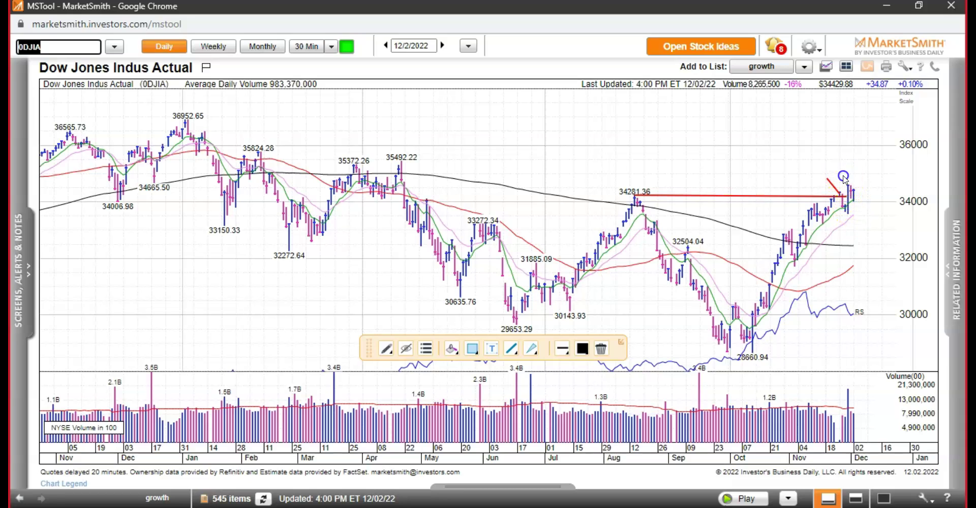
- Mark the Dow's latest bars with short red lines above and below, plus a longer line rising from the last bar
{"action": "left_click", "coordinate": [856, 198]}
{"action": "left_click", "coordinate": [847, 218]}
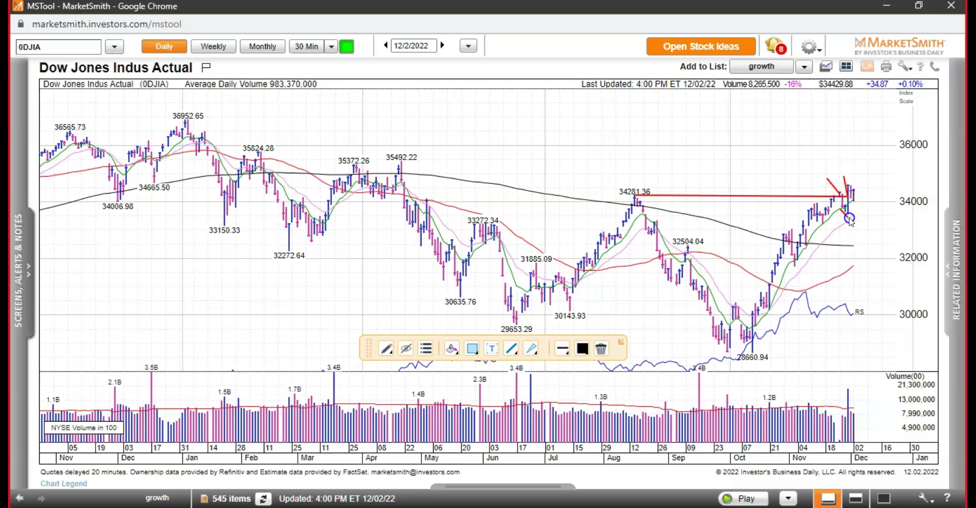
{"action": "left_click", "coordinate": [856, 188]}
{"action": "left_click", "coordinate": [856, 192]}
{"action": "left_click", "coordinate": [863, 182]}
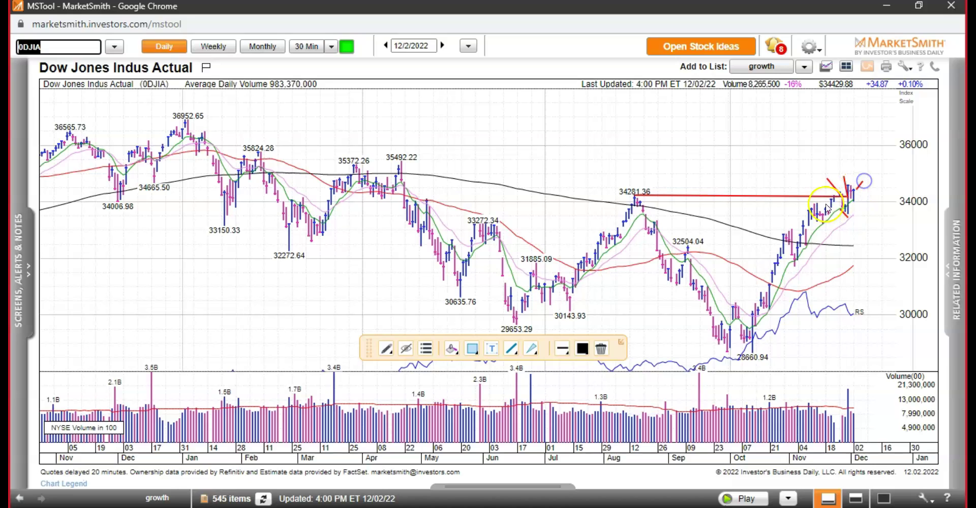
{"action": "left_click", "coordinate": [857, 198]}
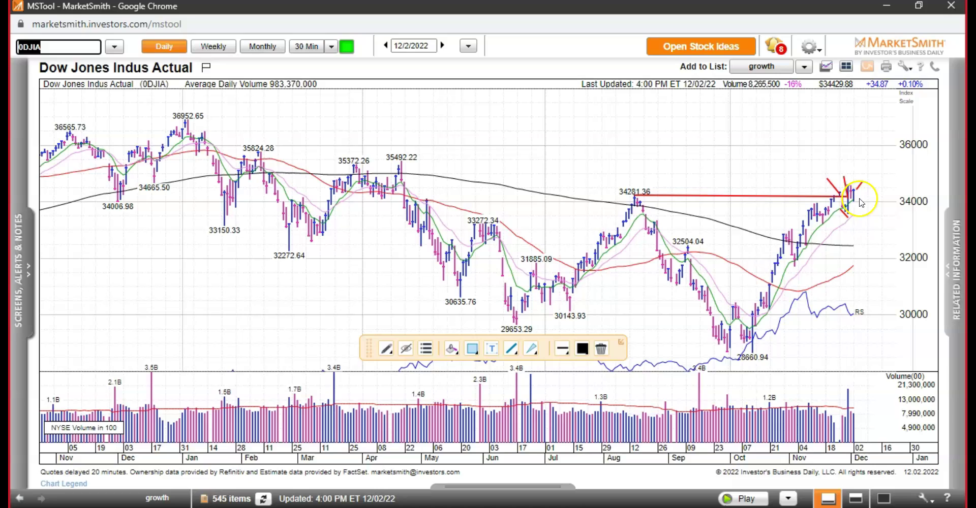
{"action": "left_click_drag", "start_coordinate": [857, 196], "coordinate": [890, 154]}
- Load the IWM chart, then replace it with the Russell 2000 index, symbol 0RUS
{"action": "type", "text": "IWM"}
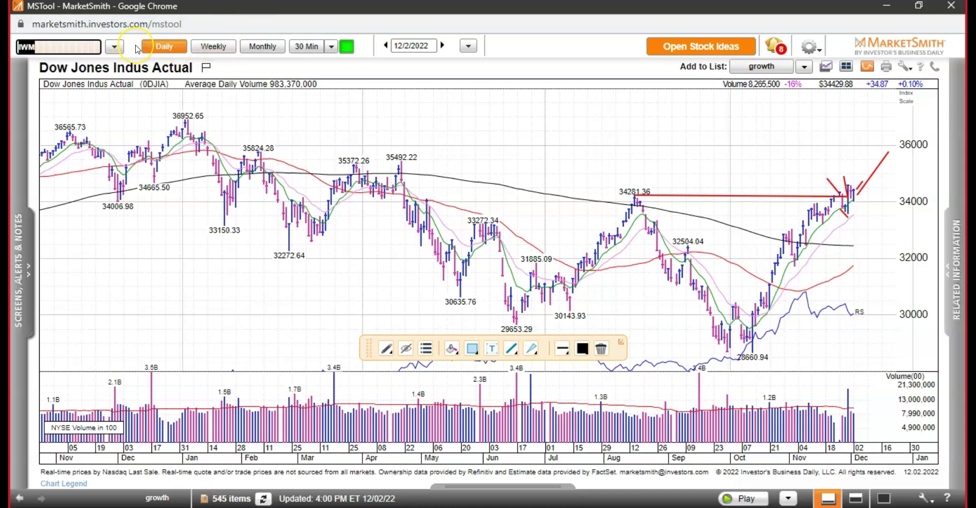
{"action": "type", "text": "0RUS"}
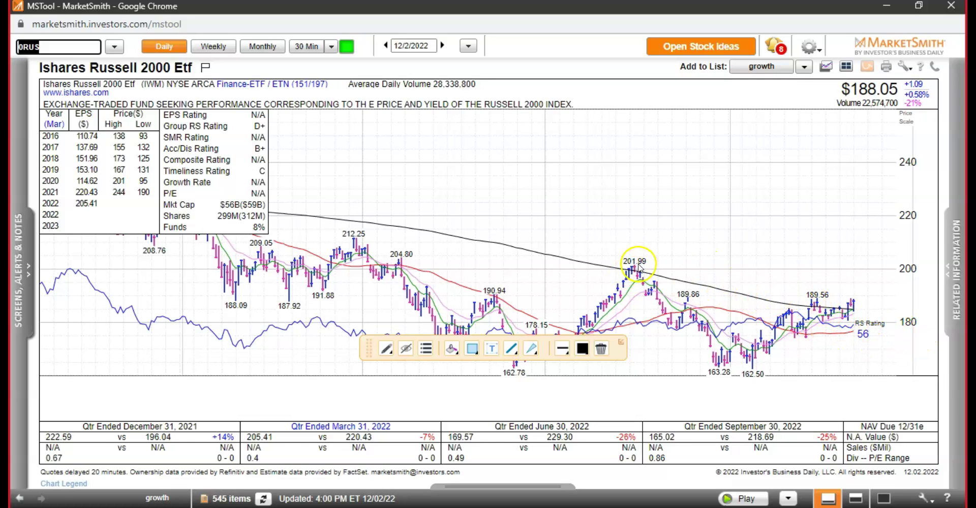
{"action": "key", "text": "Return"}
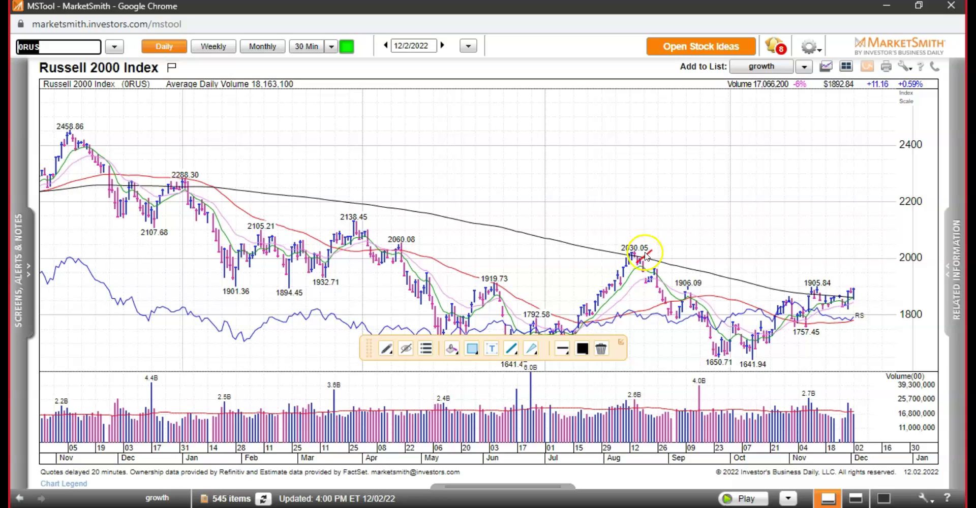
- Draw rising red lines from the Russell 2000's August peak and from its mid-November high
{"action": "left_click", "coordinate": [636, 255]}
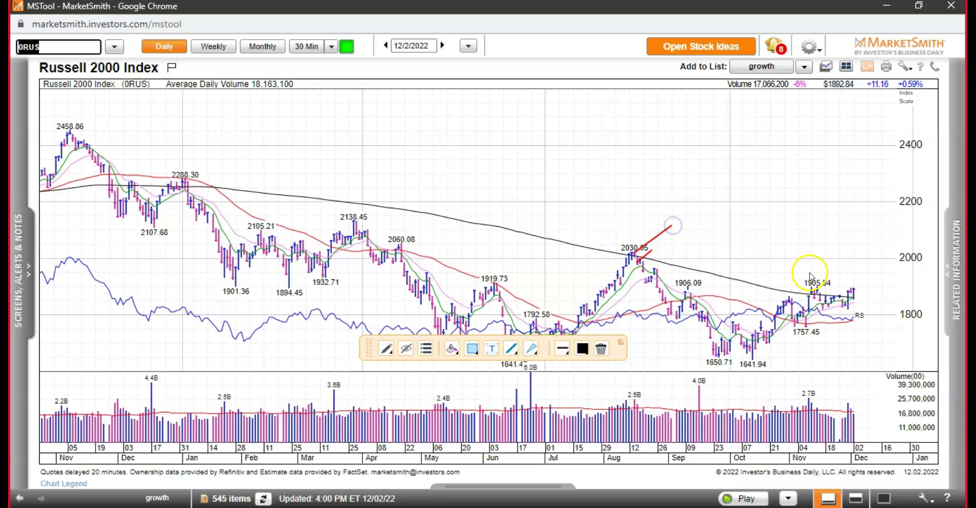
{"action": "left_click_drag", "start_coordinate": [813, 288], "coordinate": [832, 249]}
{"action": "left_click_drag", "start_coordinate": [822, 289], "coordinate": [832, 274]}
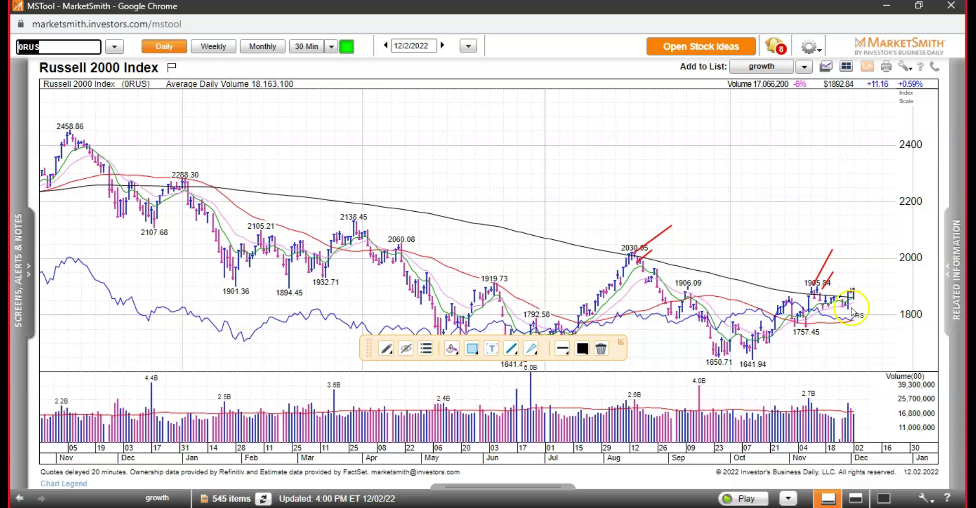
- Draw a short falling line toward the Russell 2000's latest bars, plus one falling and one rising line from the last bar
{"action": "left_click_drag", "start_coordinate": [832, 273], "coordinate": [843, 289]}
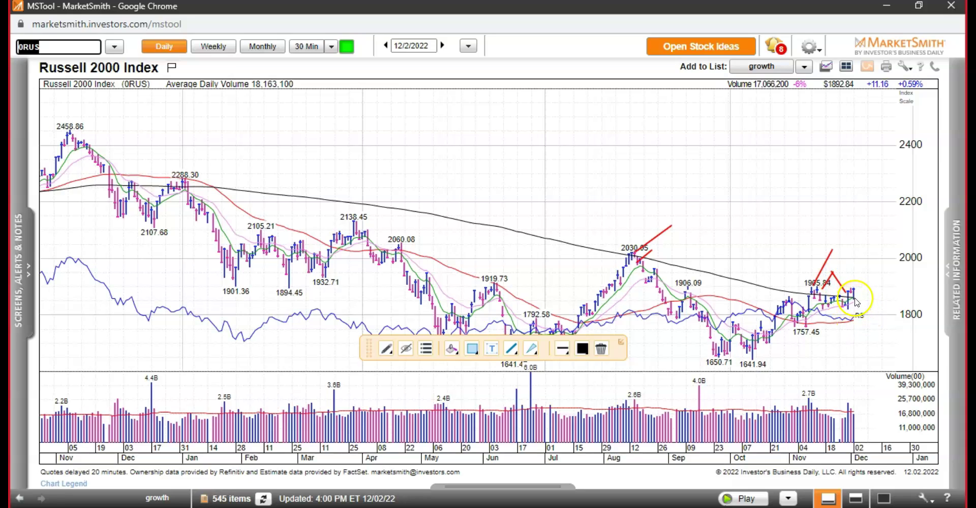
{"action": "left_click", "coordinate": [857, 302]}
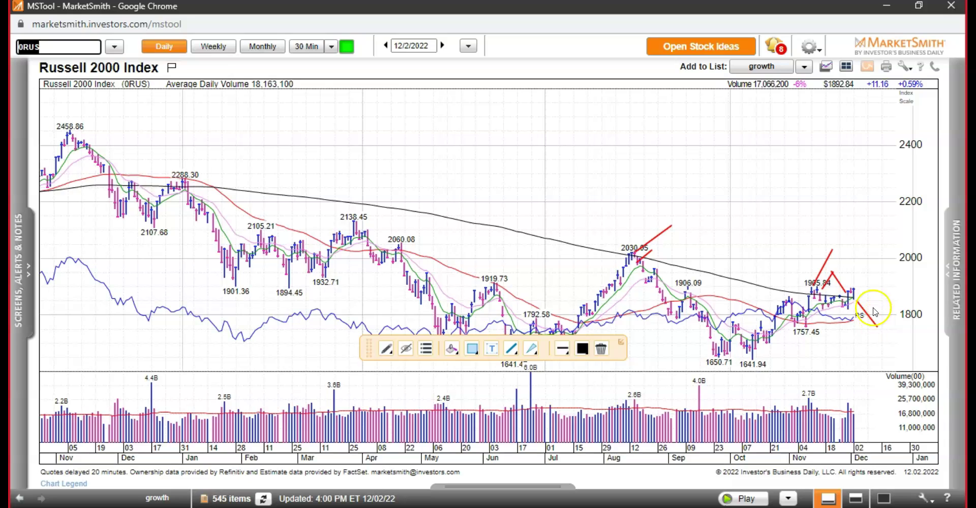
{"action": "left_click_drag", "start_coordinate": [855, 296], "coordinate": [896, 243]}
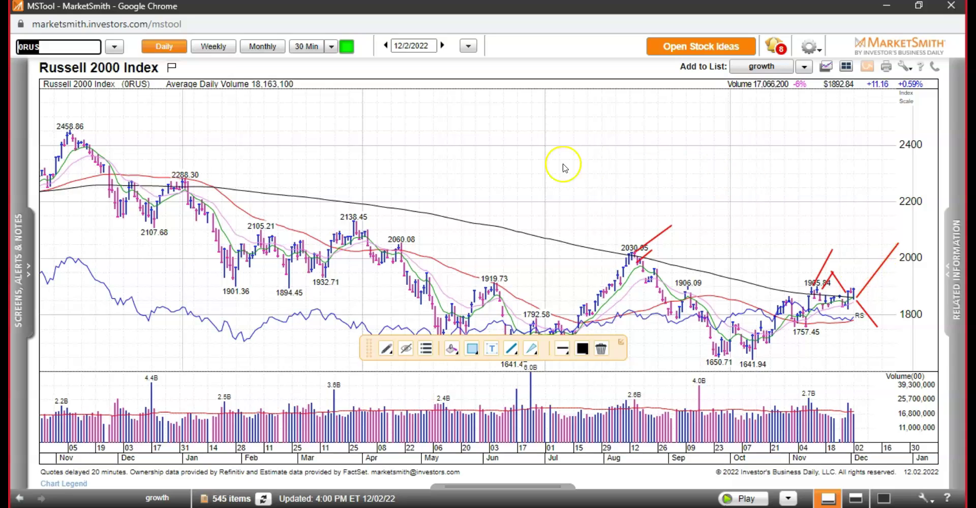
- Reopen the S&P 500 chart and draw a falling trendline from the January high past the latest bars
{"action": "left_click", "coordinate": [114, 47]}
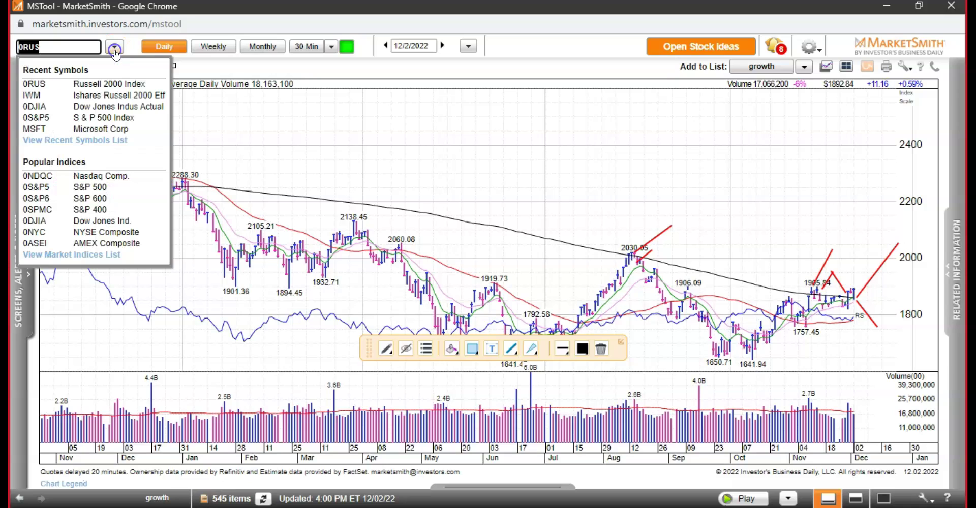
{"action": "left_click", "coordinate": [81, 188]}
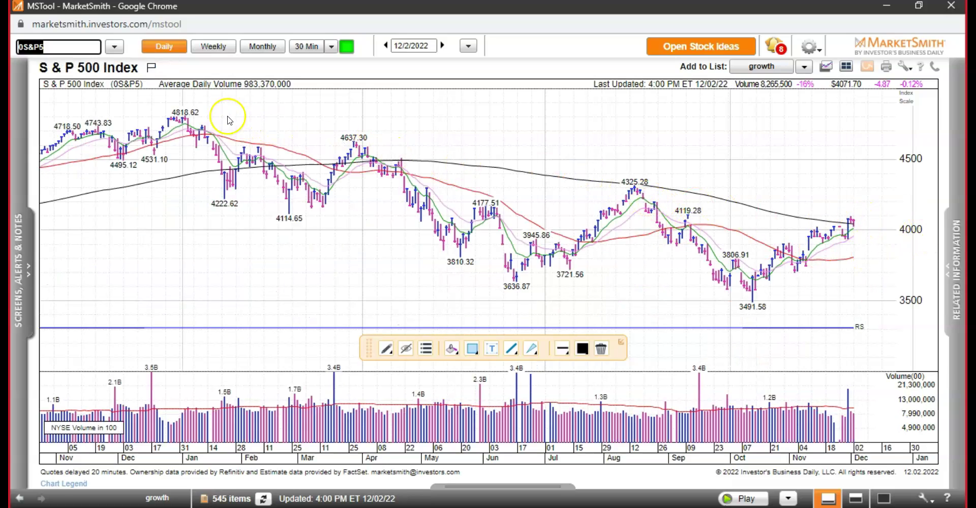
{"action": "mouse_move", "coordinate": [187, 113]}
{"action": "left_mouse_down"}
{"action": "mouse_move", "coordinate": [730, 188]}
{"action": "mouse_move", "coordinate": [915, 229]}
{"action": "left_mouse_up"}
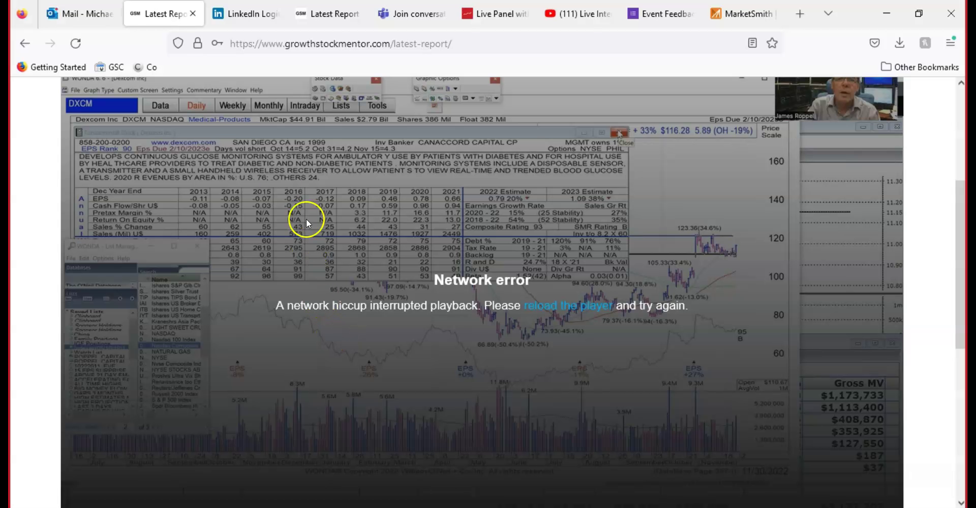
- Switch to Outlook in Firefox, open the "Candle chart" email from the inbox and follow its Twitter link
{"action": "left_click", "coordinate": [71, 8]}
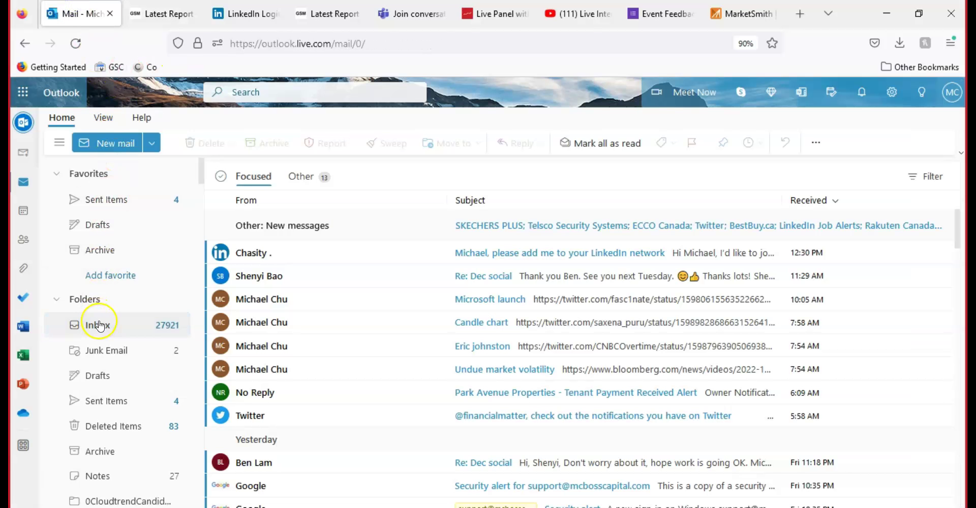
{"action": "scroll", "coordinate": [349, 290], "scroll_direction": "down", "scroll_amount": 1}
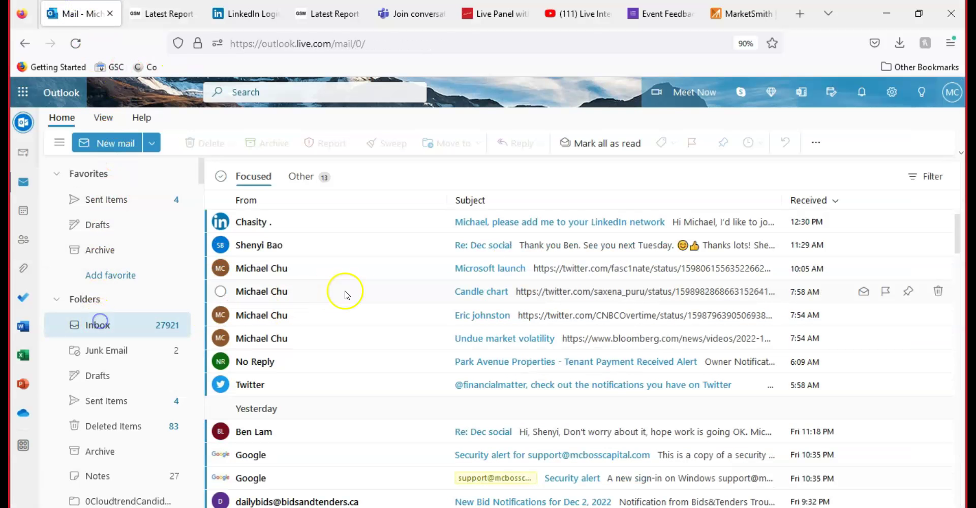
{"action": "left_click", "coordinate": [515, 273]}
{"action": "left_click", "coordinate": [127, 325]}
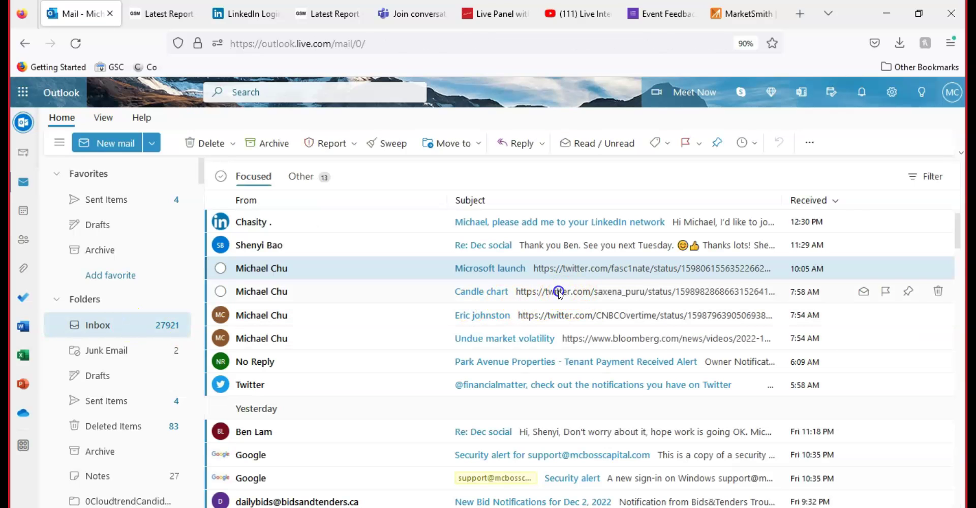
{"action": "left_click", "coordinate": [559, 293]}
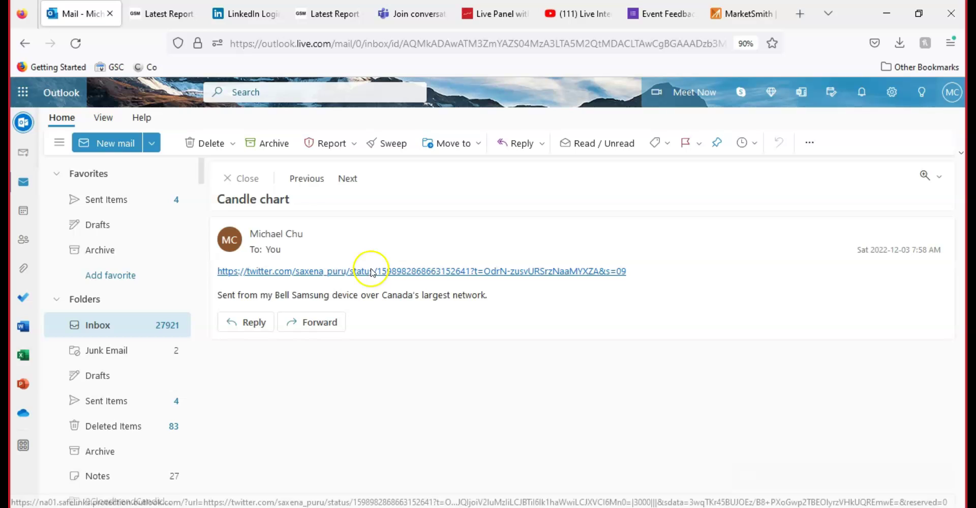
{"action": "left_click", "coordinate": [364, 275]}
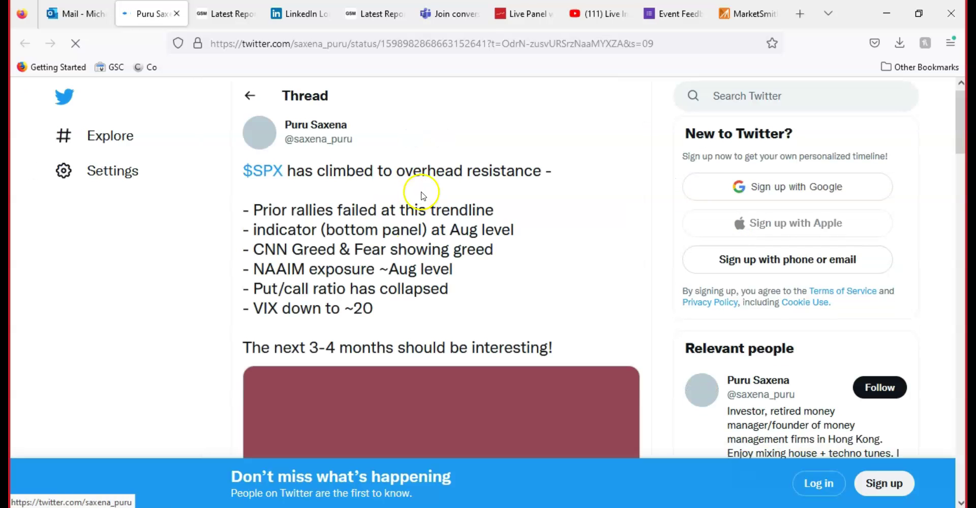
- Examine the tweet's S&P 500 candle chart at full size, dismiss the notifications prompt and close the photo
{"action": "scroll", "coordinate": [398, 272], "scroll_direction": "down", "scroll_amount": 5}
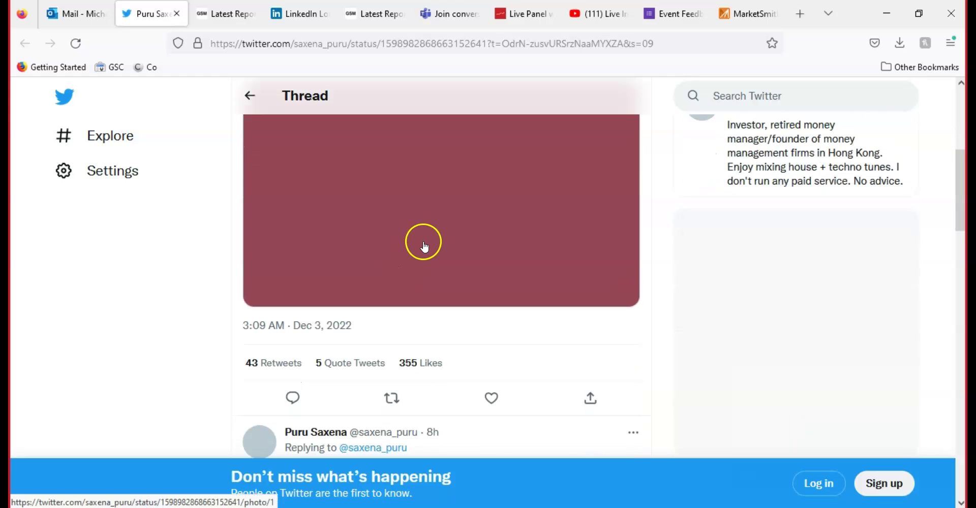
{"action": "scroll", "coordinate": [410, 267], "scroll_direction": "up", "scroll_amount": 3}
{"action": "left_click", "coordinate": [427, 302]}
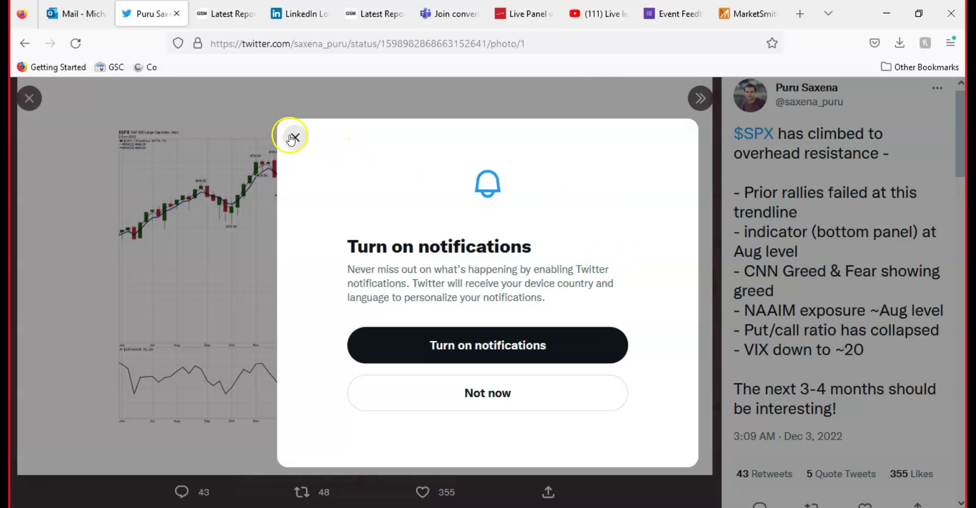
{"action": "left_click", "coordinate": [293, 137]}
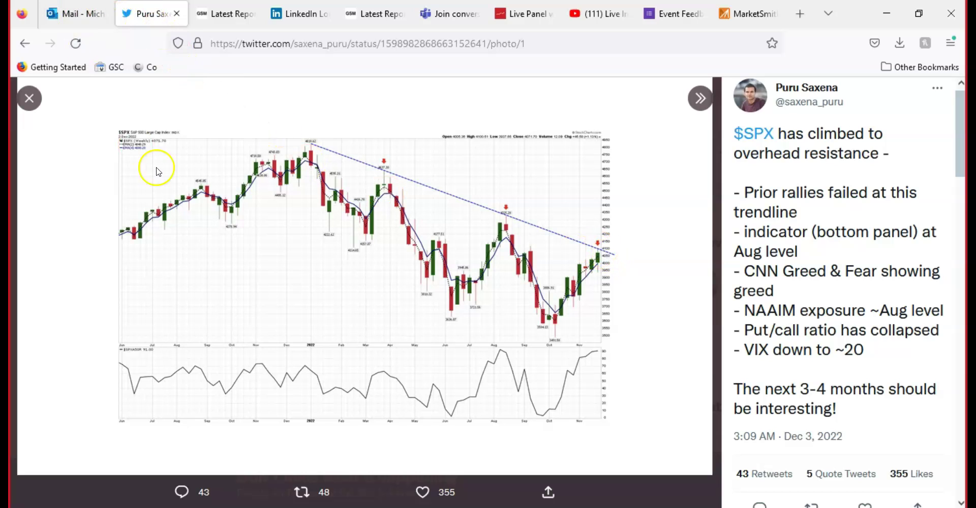
{"action": "left_click", "coordinate": [29, 98]}
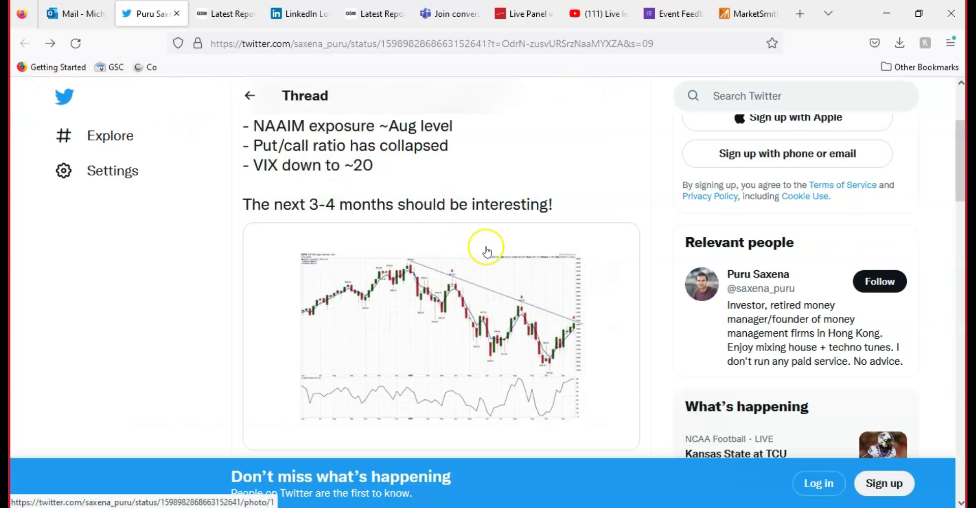
- Read through the Twitter thread from the S&P 500 chart down to the nonfarm payrolls reply
{"action": "scroll", "coordinate": [582, 325], "scroll_direction": "down", "scroll_amount": 3}
{"action": "scroll", "coordinate": [584, 323], "scroll_direction": "up", "scroll_amount": 3}
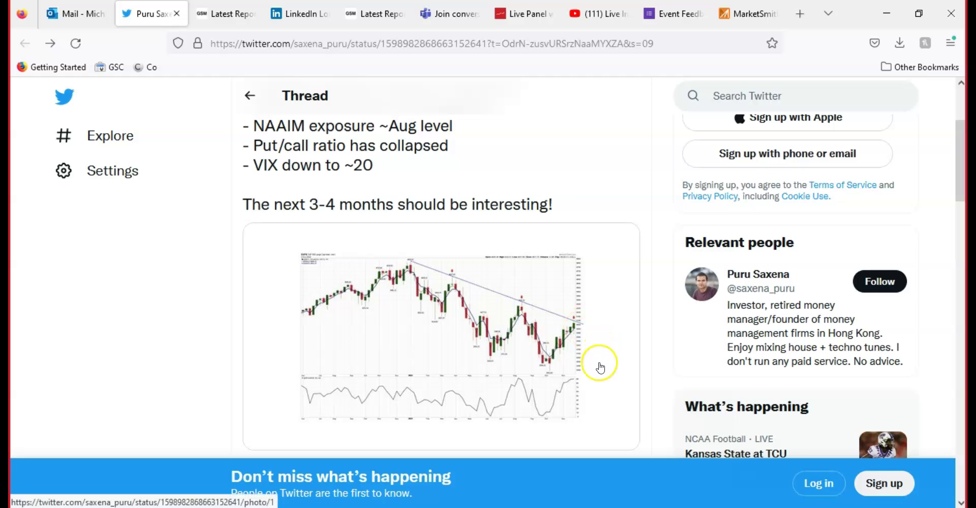
{"action": "scroll", "coordinate": [600, 366], "scroll_direction": "down", "scroll_amount": 1}
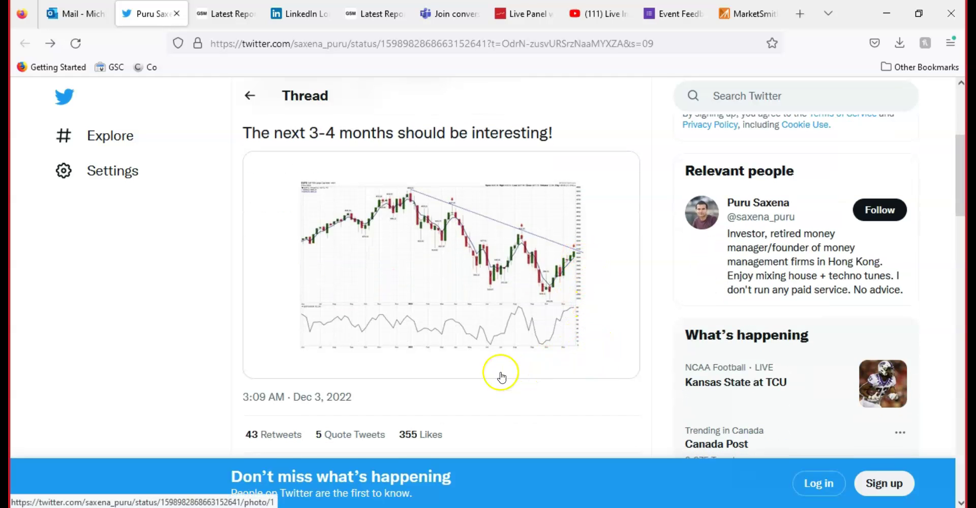
{"action": "scroll", "coordinate": [482, 366], "scroll_direction": "up", "scroll_amount": 3}
{"action": "scroll", "coordinate": [427, 347], "scroll_direction": "down", "scroll_amount": 8}
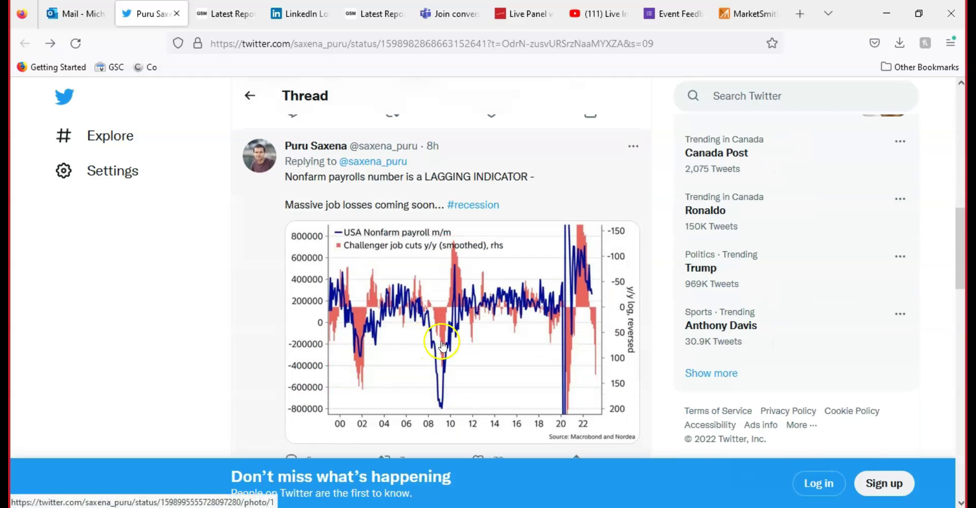
- Return to the Outlook inbox and open the "Undue market volatility" email
{"action": "left_click", "coordinate": [76, 14]}
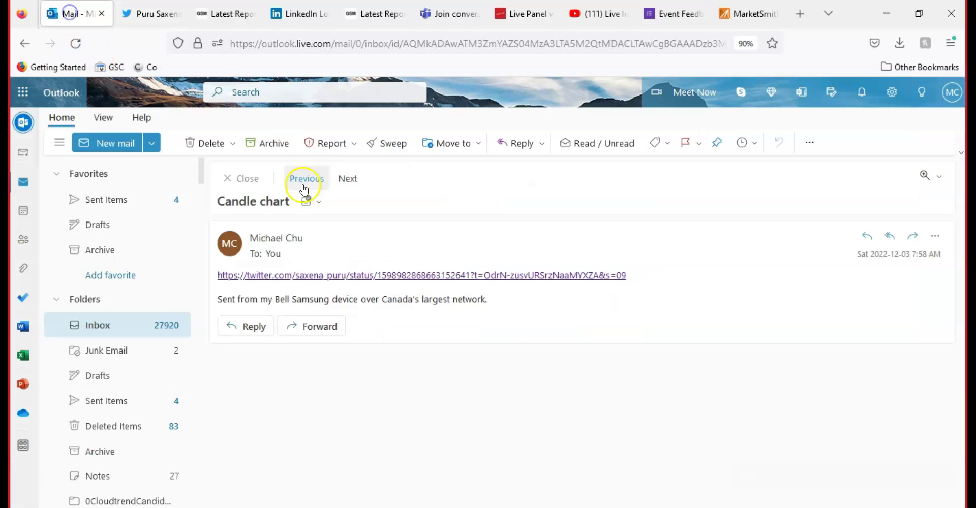
{"action": "left_click", "coordinate": [116, 325]}
{"action": "scroll", "coordinate": [333, 321], "scroll_direction": "down", "scroll_amount": 2}
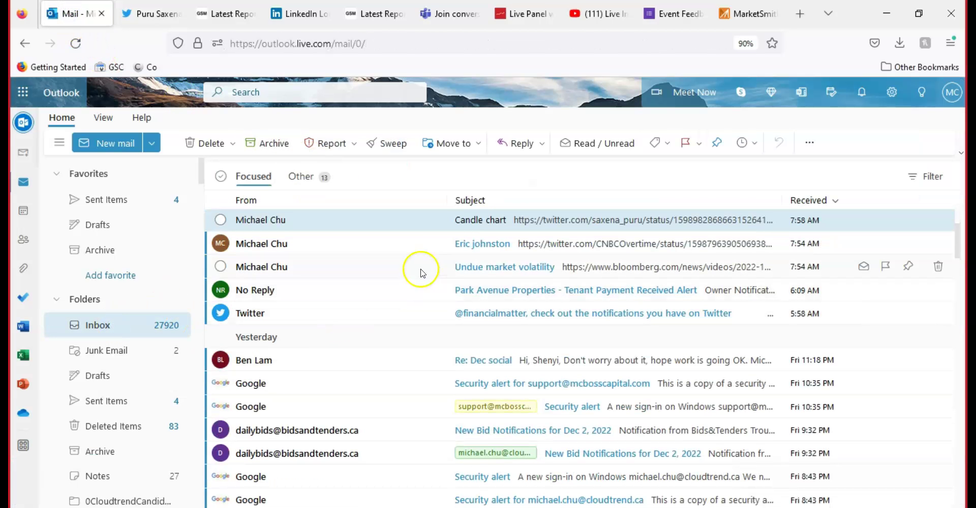
{"action": "left_click", "coordinate": [503, 269]}
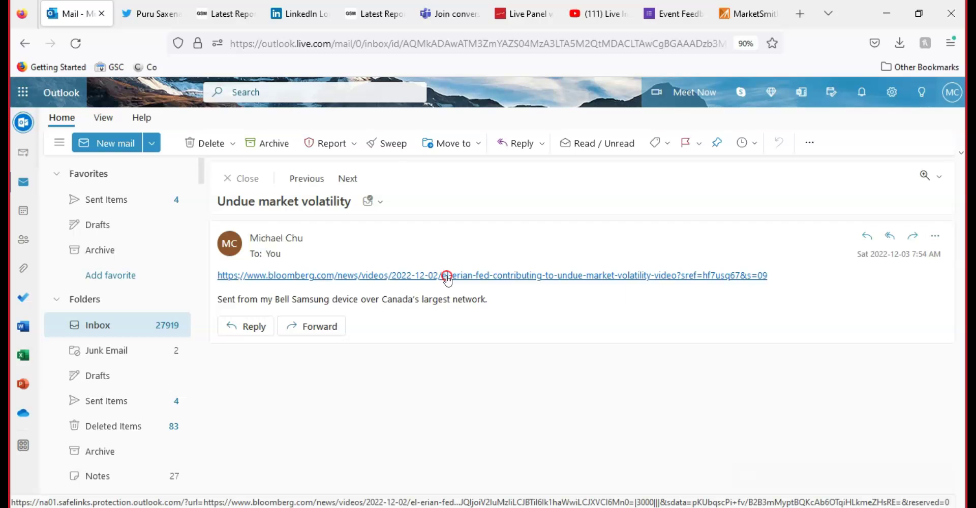
- Copy the Bloomberg video link from the email, send it in the open Teams chat and return to Outlook
{"action": "right_click", "coordinate": [446, 277]}
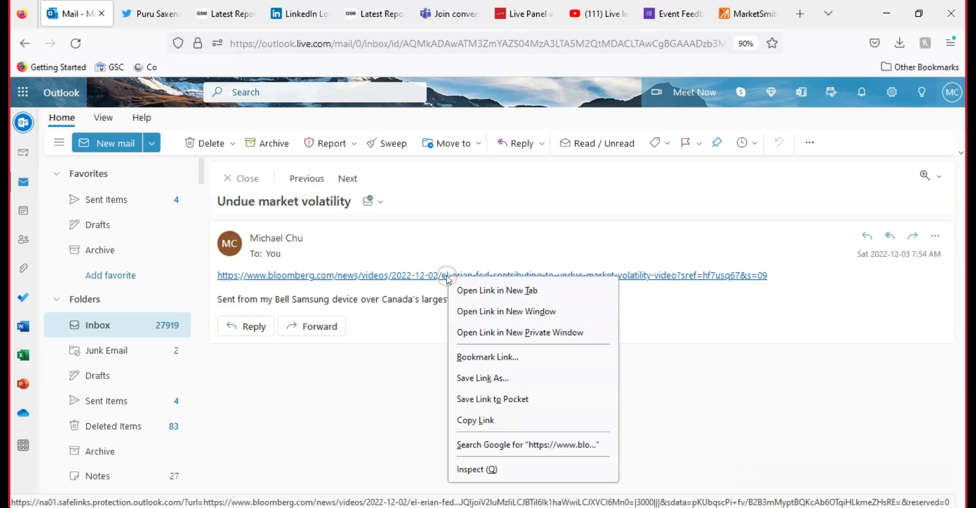
{"action": "left_click", "coordinate": [480, 422]}
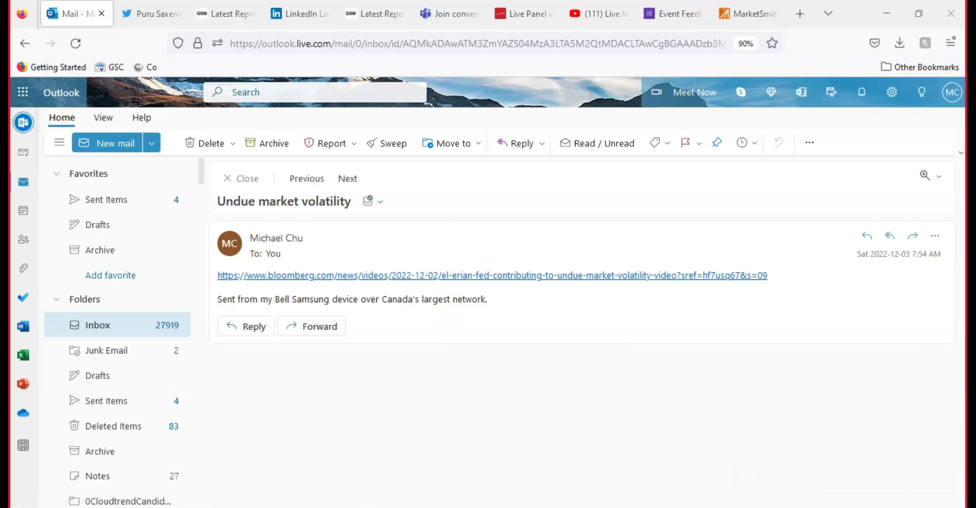
{"action": "key", "text": "alt+Tab"}
{"action": "left_click", "coordinate": [403, 460]}
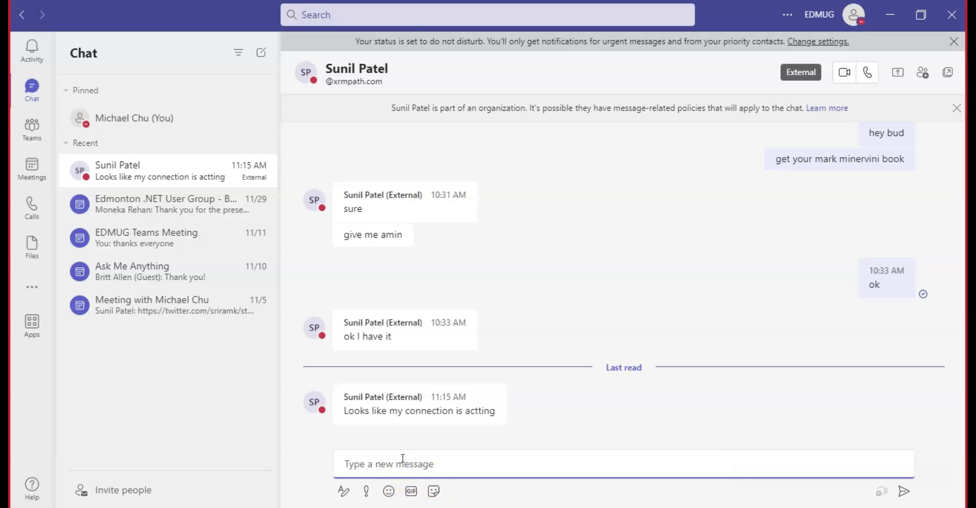
{"action": "left_click", "coordinate": [456, 442]}
{"action": "key", "text": "ctrl+v"}
{"action": "key", "text": "Return"}
{"action": "left_click", "coordinate": [893, 23]}
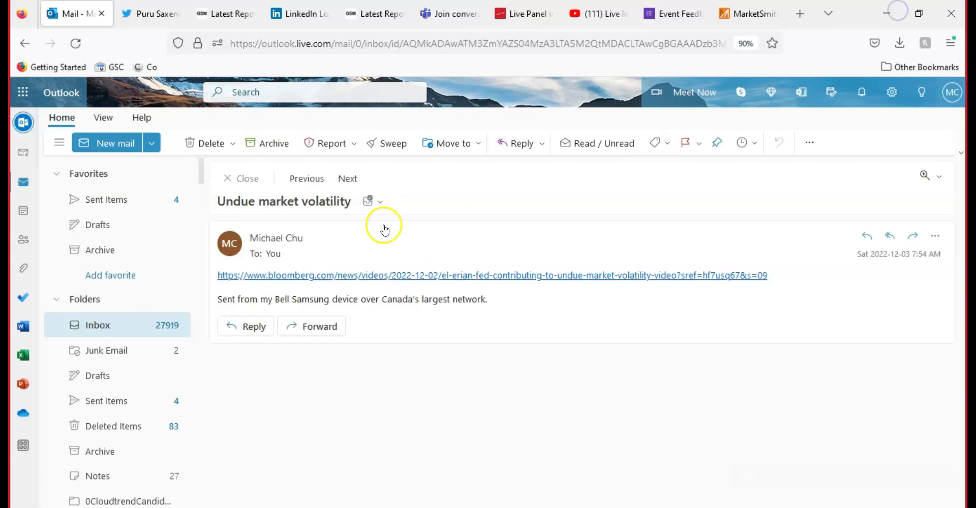
- Open the 7:54 AM inbox email containing the CNBCOvertime Twitter link and copy that link
{"action": "left_click", "coordinate": [115, 324]}
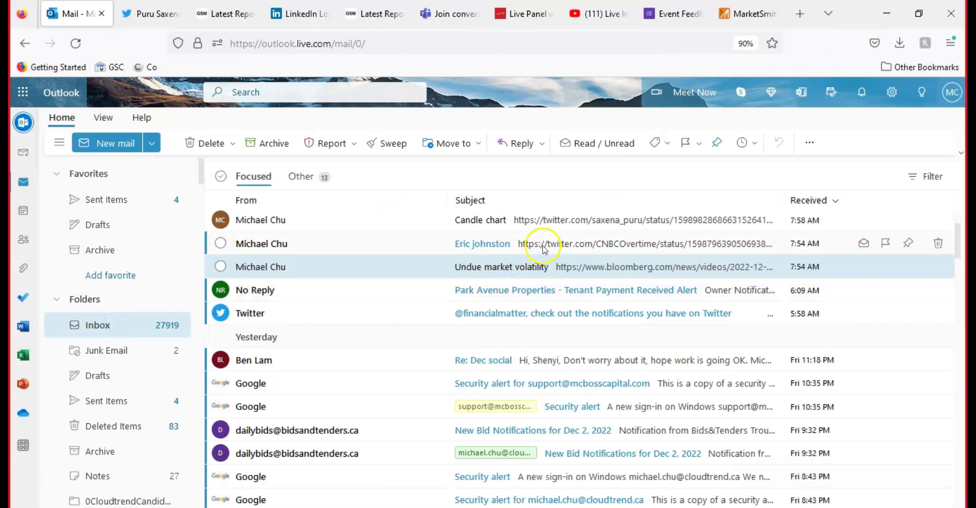
{"action": "left_click", "coordinate": [546, 247]}
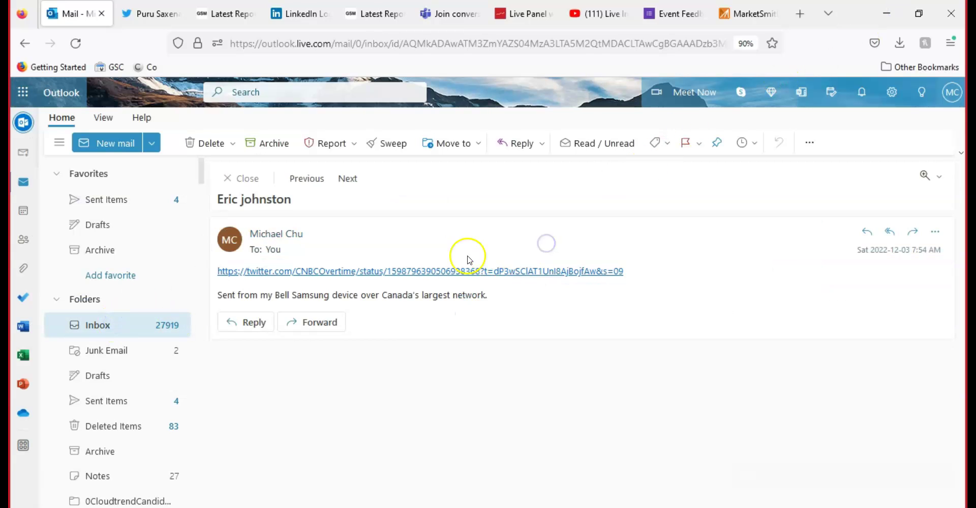
{"action": "right_click", "coordinate": [402, 269]}
{"action": "left_click", "coordinate": [391, 274]}
{"action": "right_click", "coordinate": [395, 274]}
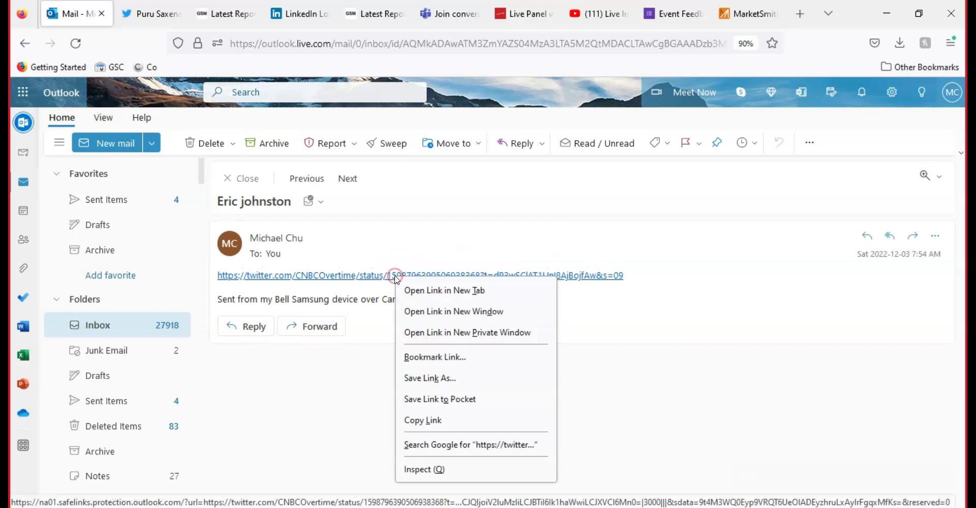
{"action": "left_click", "coordinate": [430, 421]}
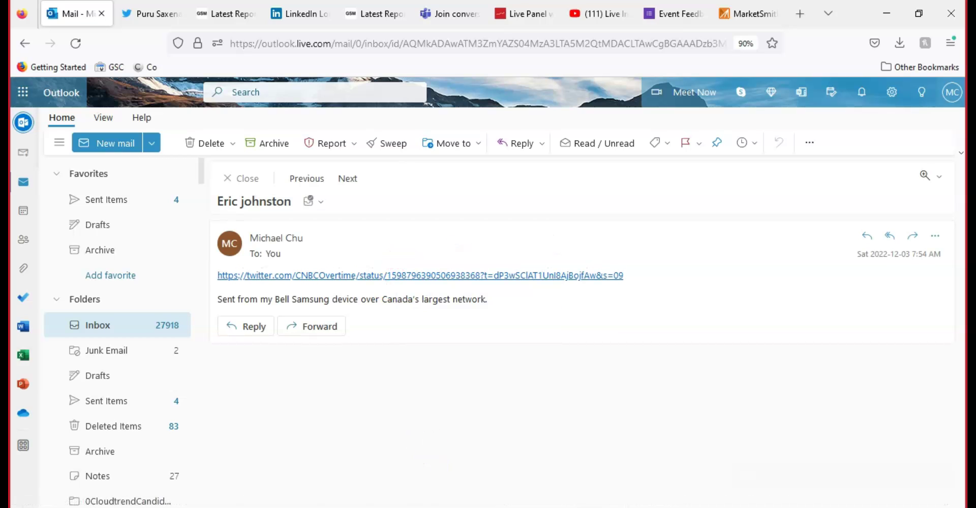
- Send the copied CNBCOvertime link in the Teams chat and return to the Outlook inbox
{"action": "key", "text": "alt+Tab"}
{"action": "left_click", "coordinate": [430, 463]}
{"action": "key", "text": "ctrl+v"}
{"action": "key", "text": "Return"}
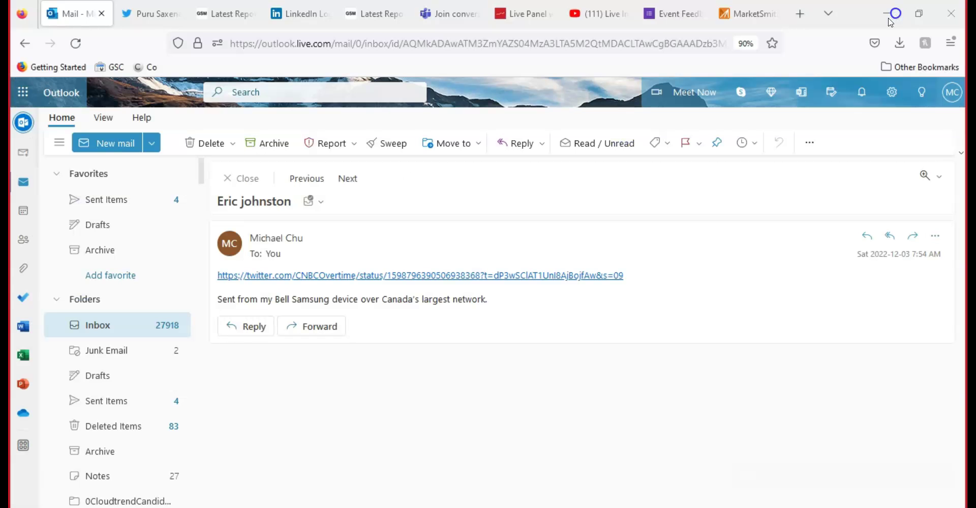
{"action": "left_click", "coordinate": [890, 15]}
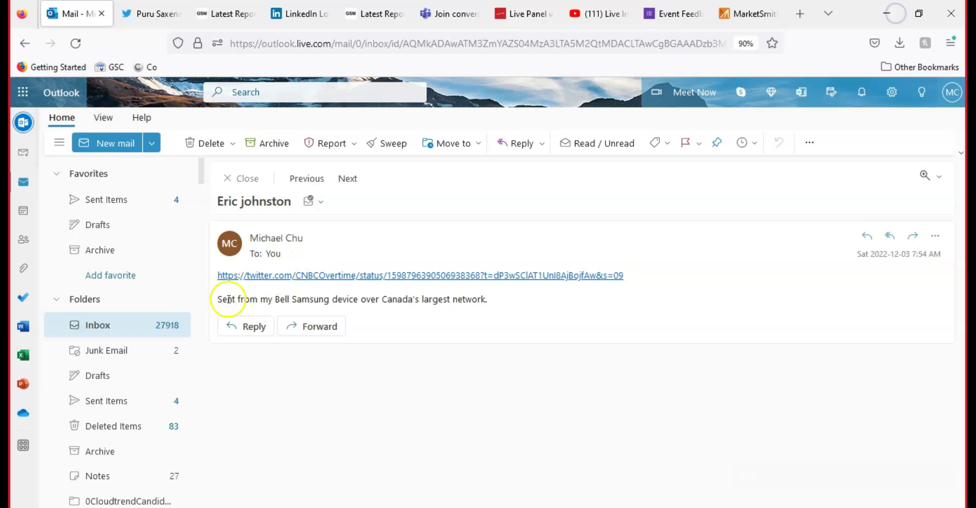
{"action": "left_click", "coordinate": [129, 328]}
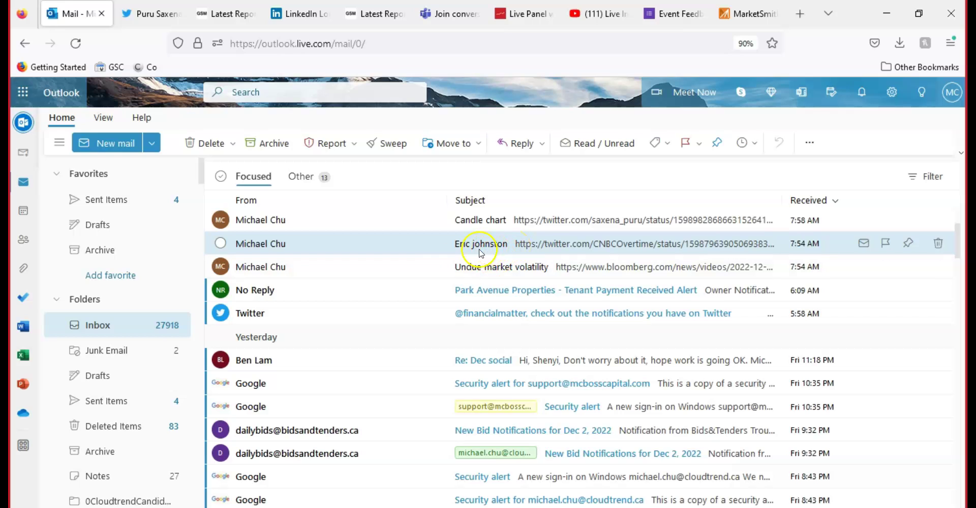
{"action": "left_click", "coordinate": [138, 326]}
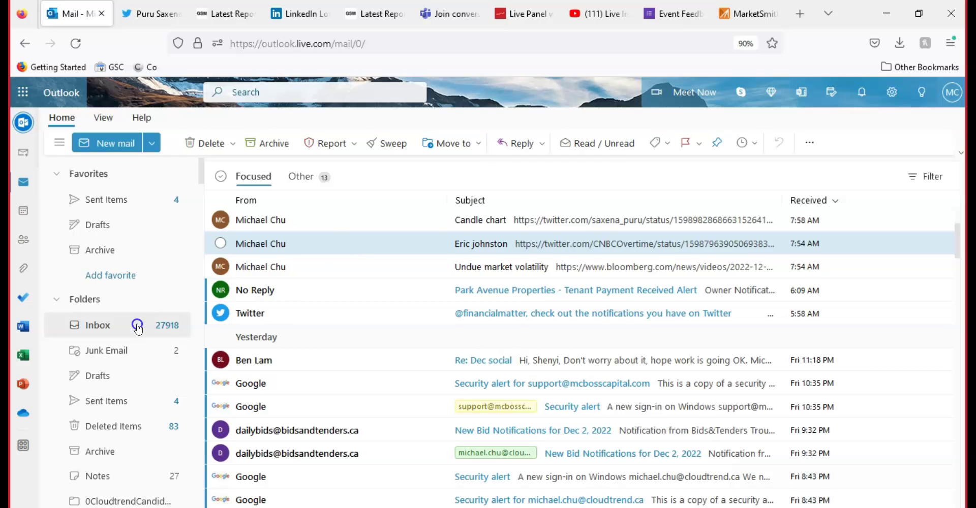
- Switch from Outlook to MarketSmith and load the daily chart for UUP
{"action": "left_click", "coordinate": [886, 14]}
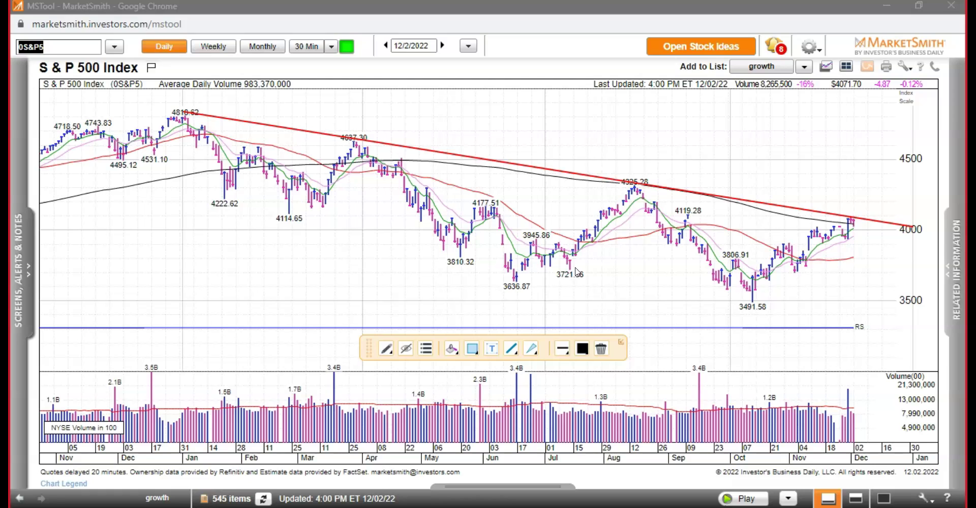
{"action": "left_click", "coordinate": [81, 48]}
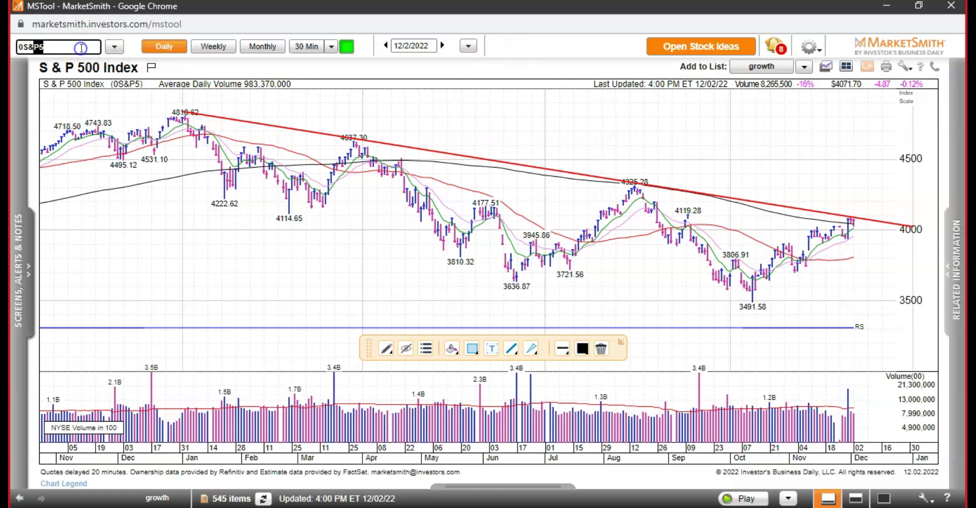
{"action": "type", "text": "UP"}
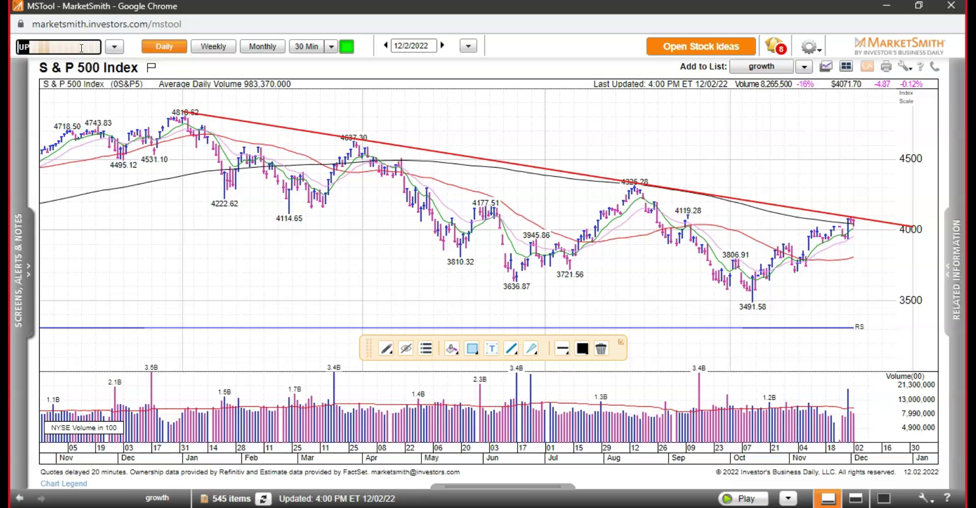
{"action": "key", "text": "BackSpace"}
{"action": "type", "text": "UP"}
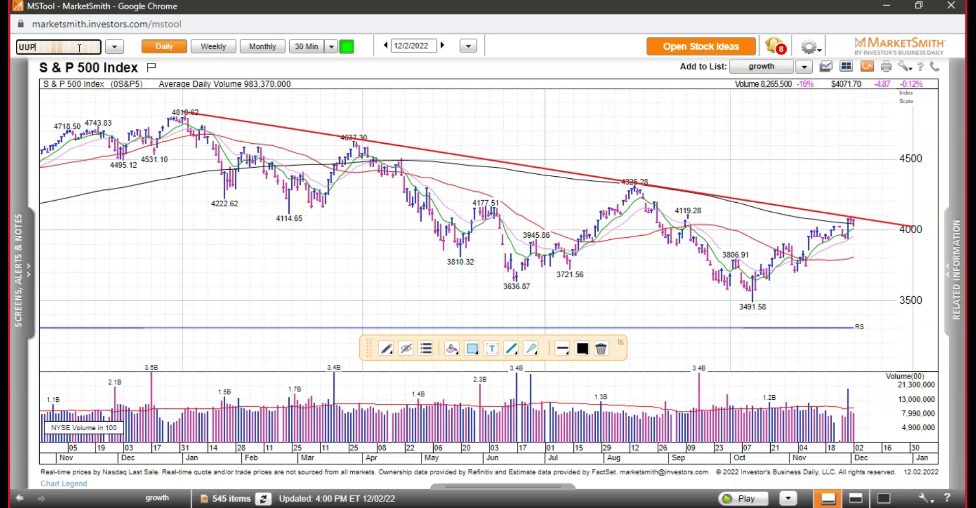
{"action": "key", "text": "Return"}
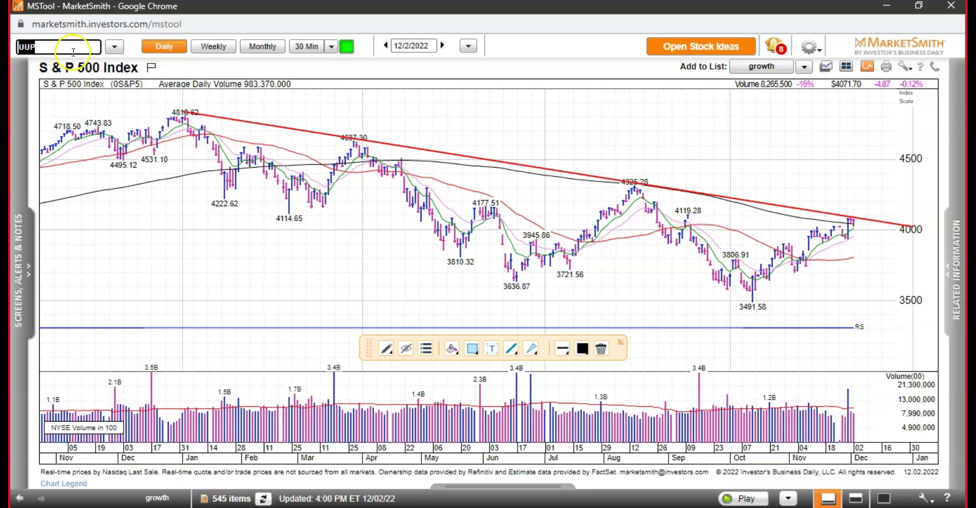
{"action": "left_click", "coordinate": [260, 94]}
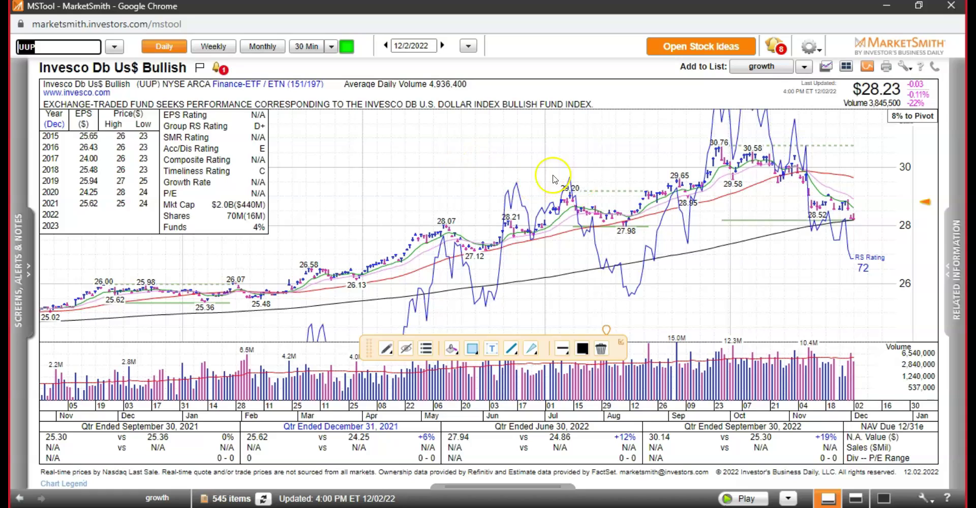
- Draw a short support line under UUP's November lows and a near-horizontal line from the latest bar at about 28
{"action": "mouse_move", "coordinate": [838, 219]}
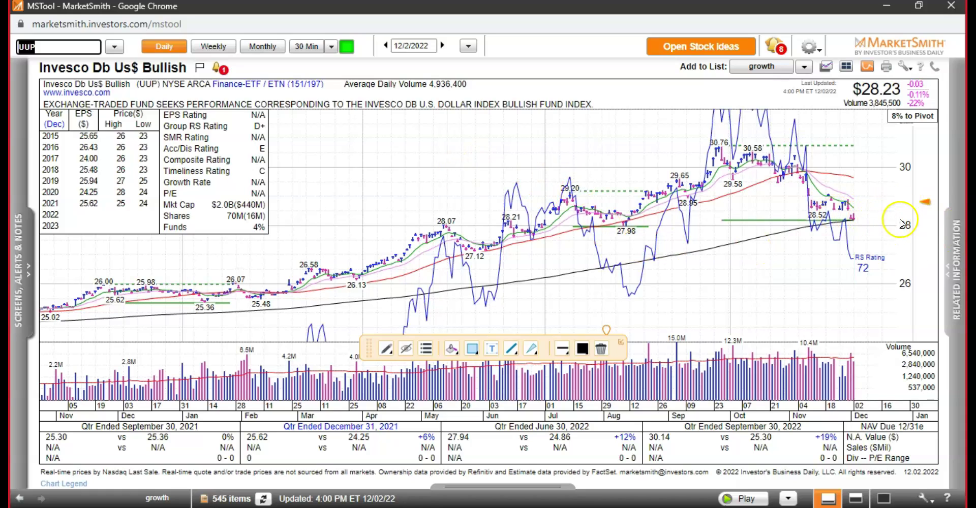
{"action": "left_click_drag", "start_coordinate": [810, 213], "coordinate": [855, 217]}
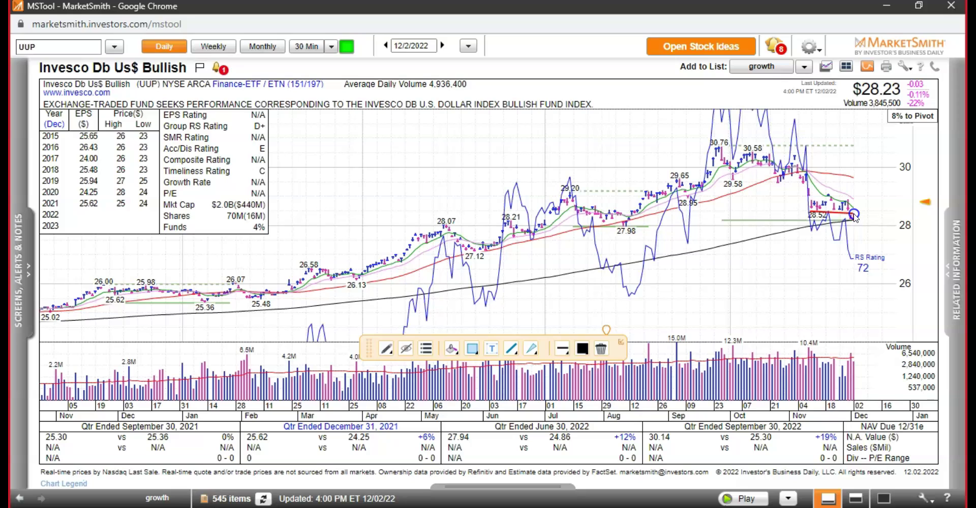
{"action": "left_click_drag", "start_coordinate": [855, 218], "coordinate": [935, 226]}
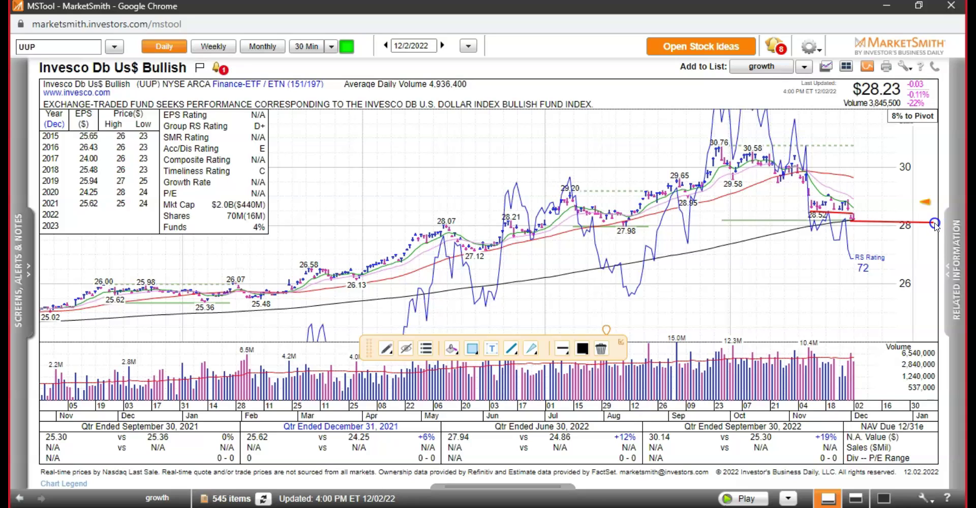
{"action": "left_click", "coordinate": [868, 232]}
{"action": "left_click", "coordinate": [855, 222]}
{"action": "left_click", "coordinate": [821, 229]}
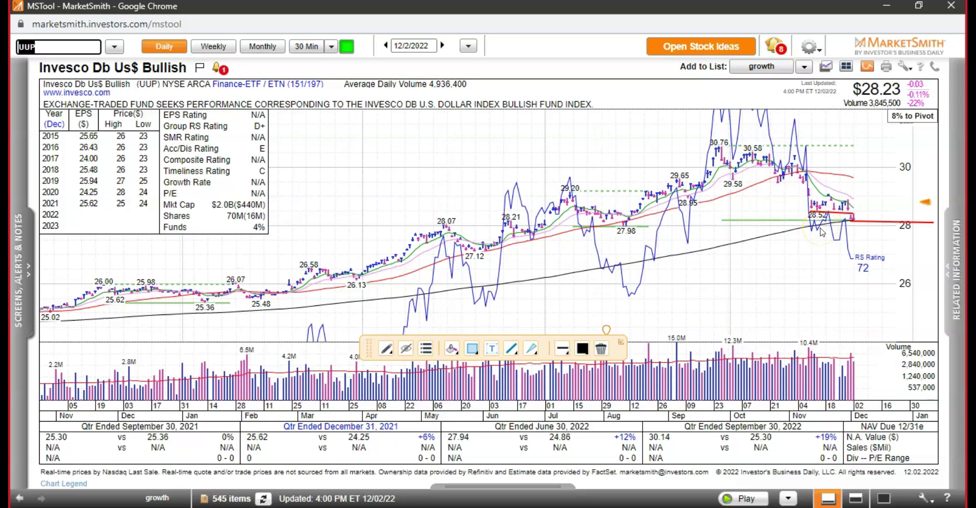
- Draw a short, steep falling line from UUP's latest bar down to just above the RS Rating label
{"action": "left_click", "coordinate": [879, 247]}
{"action": "left_click", "coordinate": [866, 218]}
{"action": "left_click", "coordinate": [852, 224]}
{"action": "left_click_drag", "start_coordinate": [852, 223], "coordinate": [859, 250]}
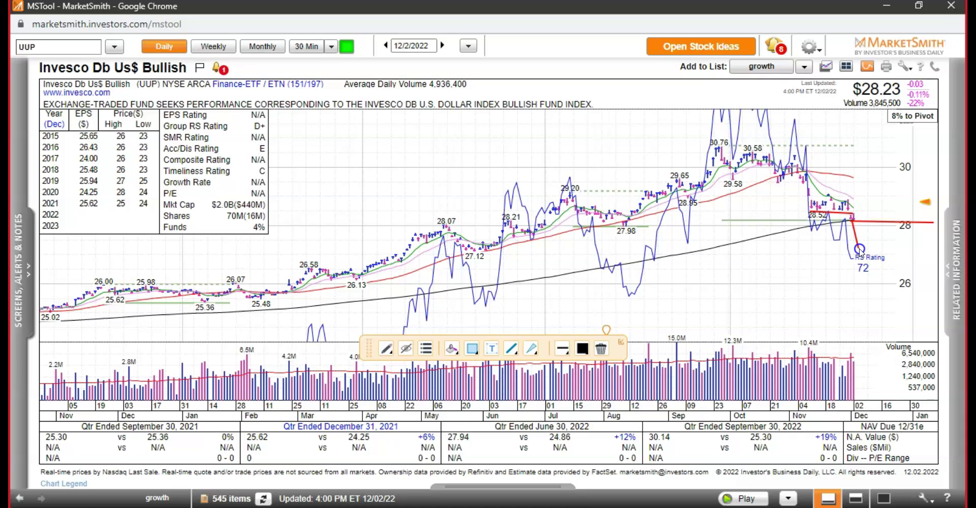
{"action": "left_click", "coordinate": [854, 227]}
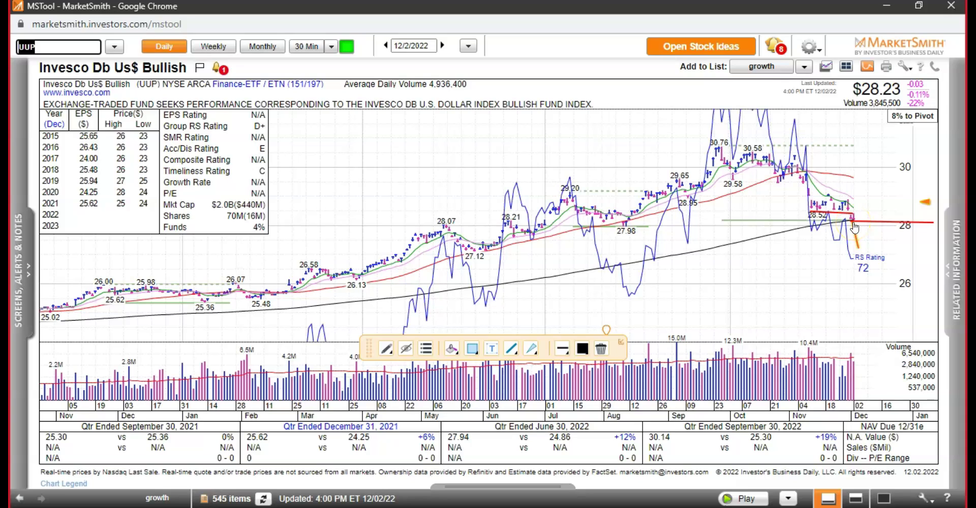
{"action": "left_click", "coordinate": [805, 245]}
{"action": "left_click", "coordinate": [802, 245]}
- Mark UUP's April-to-November uptrend, its November decline and a possible bounce with lines, plus a steep drop to about 26
{"action": "mouse_move", "coordinate": [408, 275]}
{"action": "left_mouse_down"}
{"action": "mouse_move", "coordinate": [791, 176]}
{"action": "mouse_move", "coordinate": [870, 249]}
{"action": "mouse_move", "coordinate": [858, 217]}
{"action": "mouse_move", "coordinate": [867, 200]}
{"action": "left_mouse_up"}
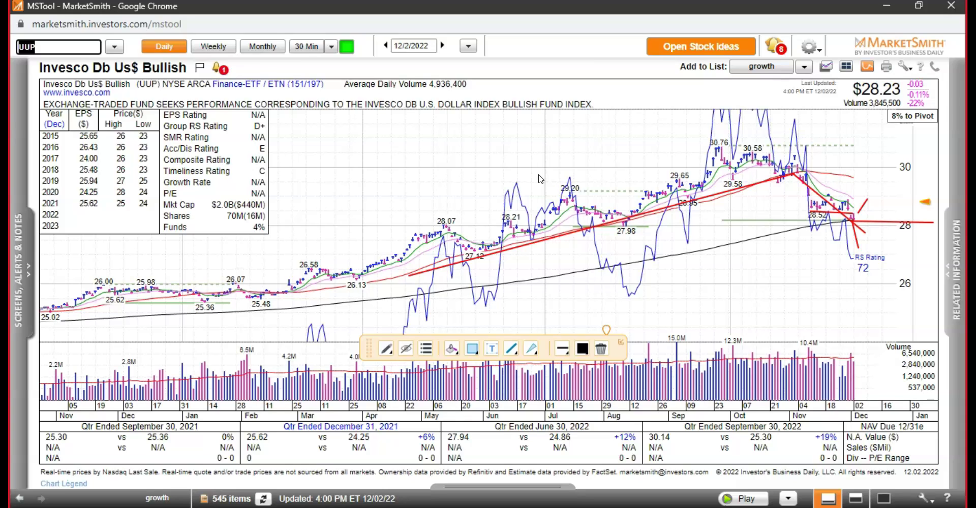
{"action": "left_click_drag", "start_coordinate": [856, 219], "coordinate": [882, 283]}
{"action": "left_click", "coordinate": [864, 242]}
{"action": "left_click", "coordinate": [857, 212]}
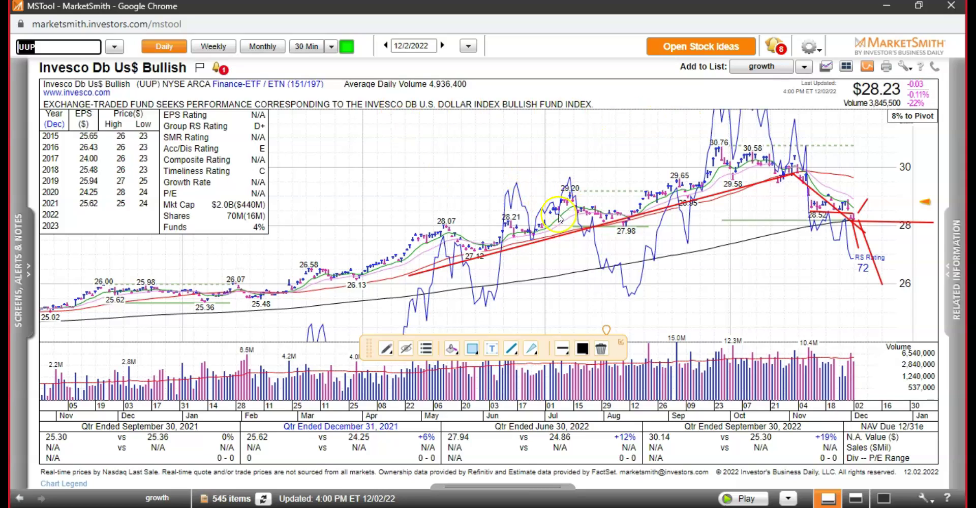
- View the FUTU chart and return to the S&P 500 Index chart from the recent symbols
{"action": "type", "text": "FUTU"}
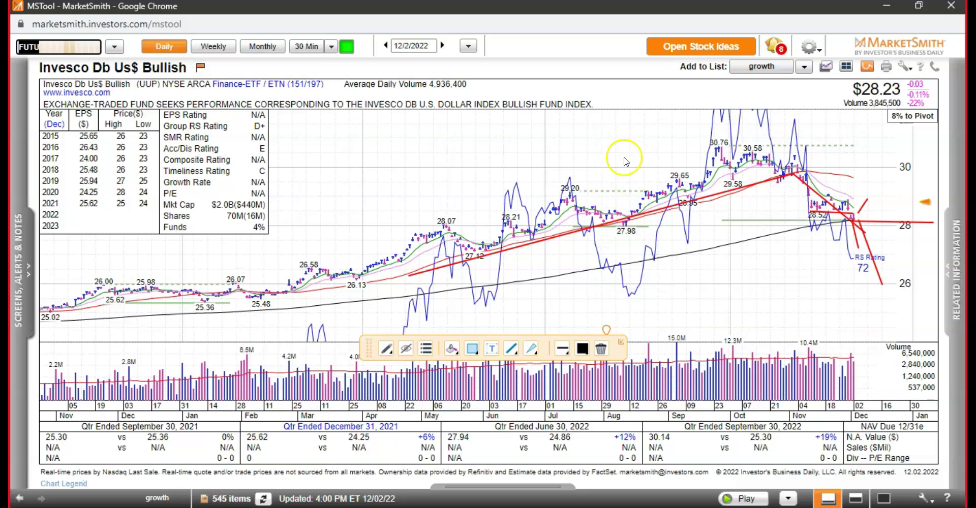
{"action": "key", "text": "Return"}
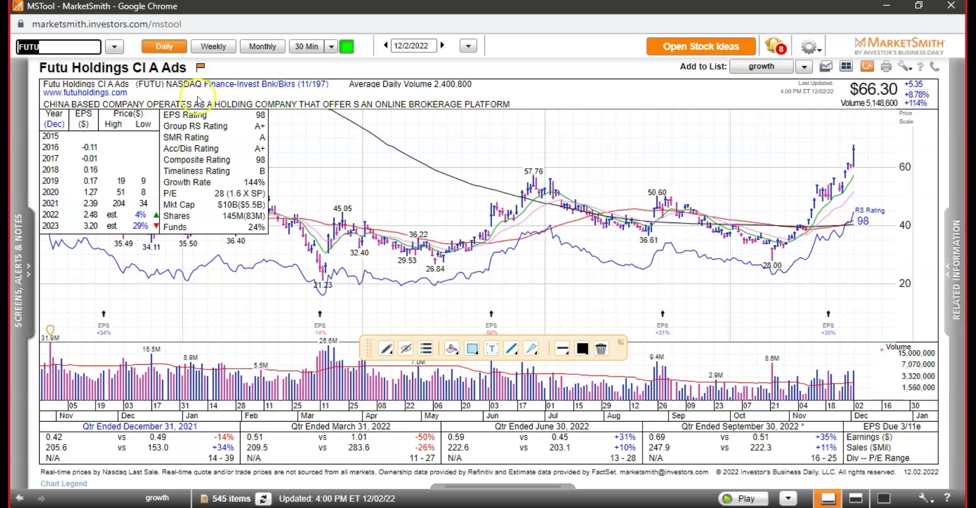
{"action": "left_click", "coordinate": [114, 47]}
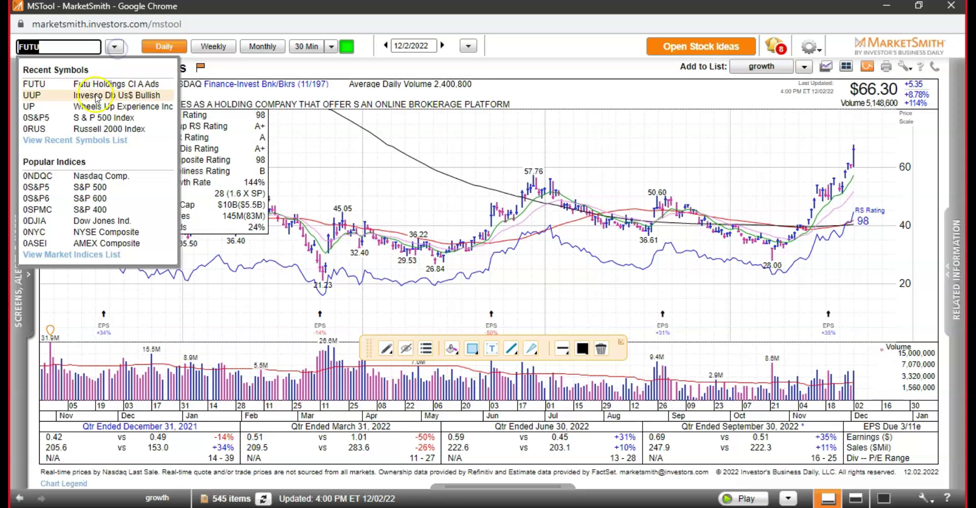
{"action": "left_click", "coordinate": [92, 120]}
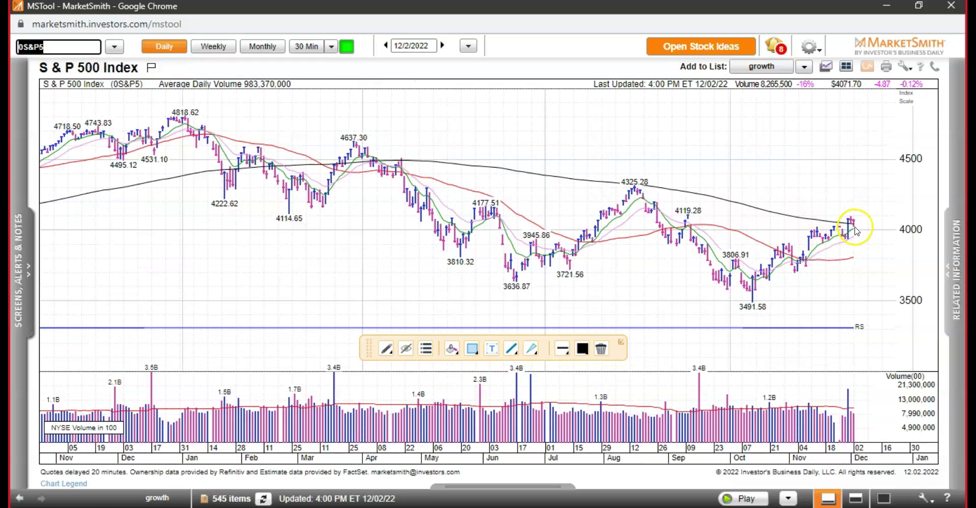
- Draw a descending trendline from the S&P 500's 4818.62 peak through December, with short rising and falling lines from the latest bar
{"action": "left_click_drag", "start_coordinate": [186, 115], "coordinate": [905, 228]}
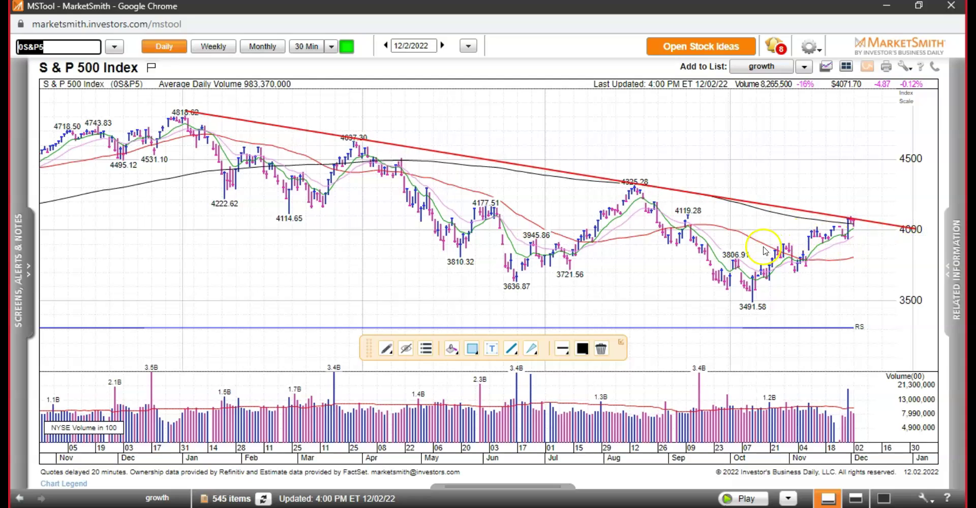
{"action": "left_click_drag", "start_coordinate": [874, 197], "coordinate": [858, 227]}
{"action": "left_click_drag", "start_coordinate": [860, 227], "coordinate": [889, 272]}
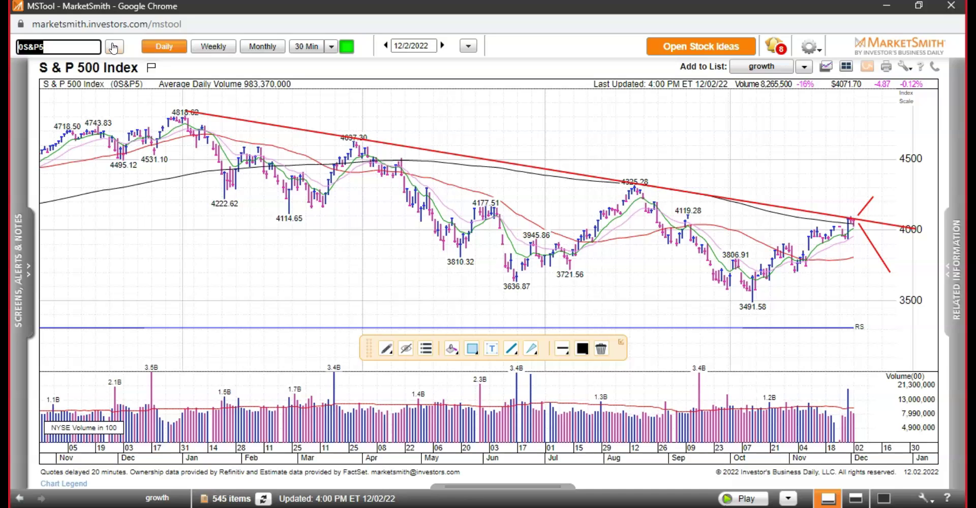
{"action": "left_click", "coordinate": [857, 222]}
{"action": "left_click", "coordinate": [849, 222]}
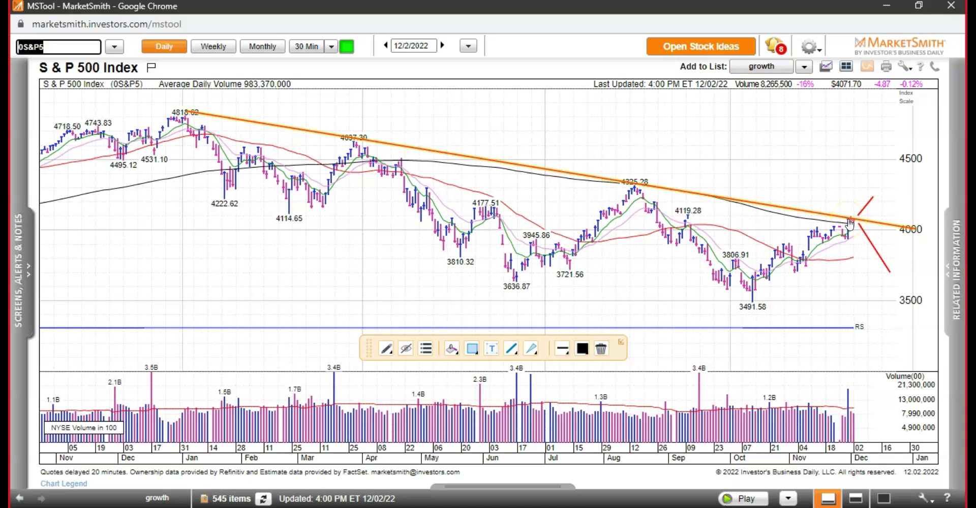
{"action": "left_click", "coordinate": [885, 299]}
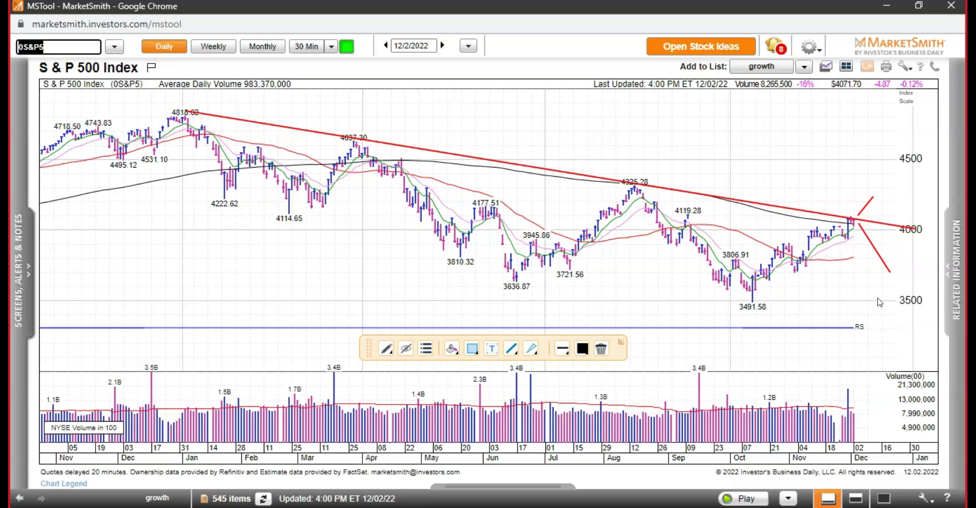
- Draw short rising breakout lines above the S&P 500's 4637.30 and 4325.28 peaks
{"action": "left_click_drag", "start_coordinate": [363, 131], "coordinate": [422, 107]}
{"action": "left_click_drag", "start_coordinate": [641, 175], "coordinate": [706, 152]}
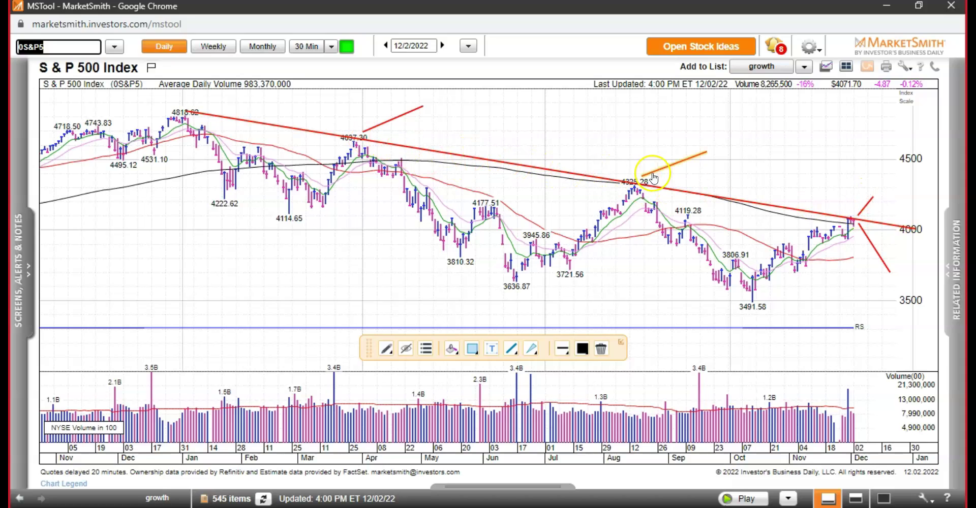
- Extend the short rising line from the S&P 500's latest bar, and clear all drawn lines by reloading the daily chart
{"action": "left_click", "coordinate": [883, 190]}
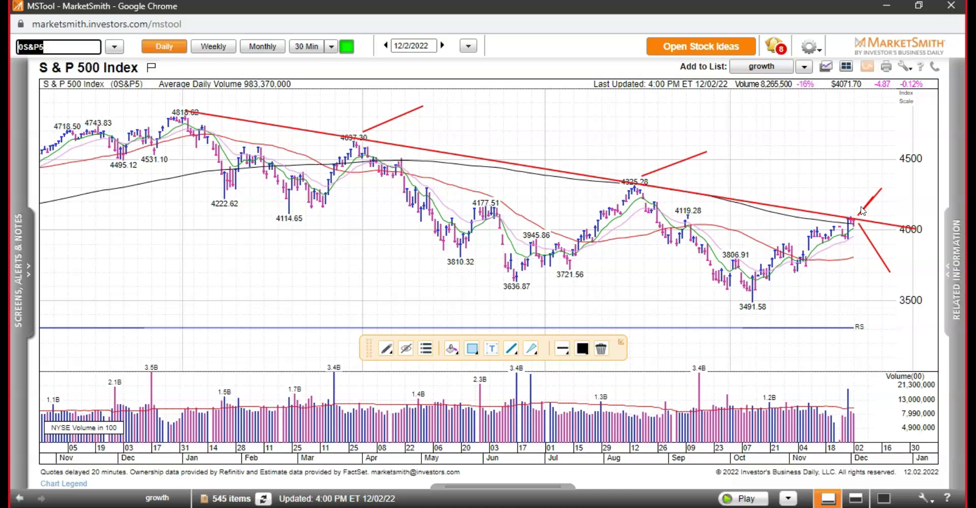
{"action": "left_click", "coordinate": [858, 217]}
{"action": "left_click", "coordinate": [863, 206]}
{"action": "left_click", "coordinate": [168, 45]}
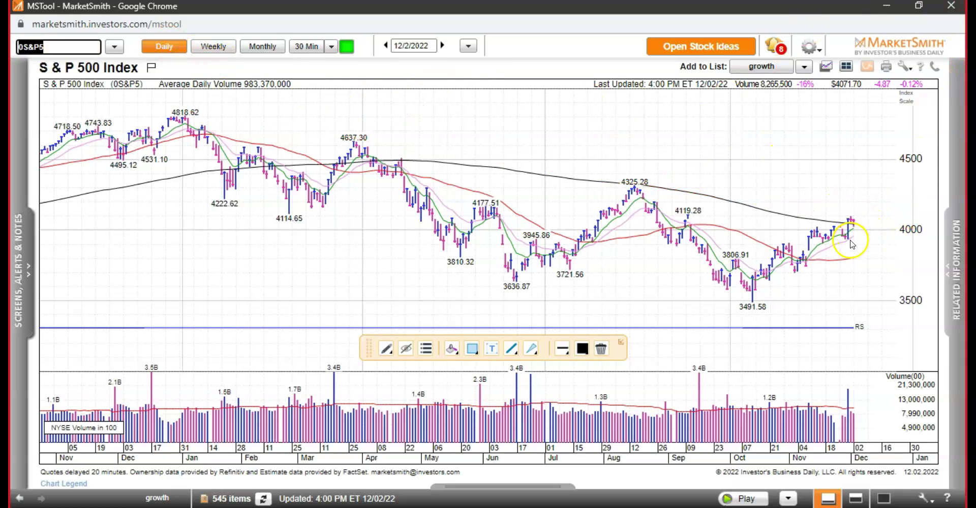
- Draw a short falling line below the latest bar and a rising staircase of vertical bars above the October price action
{"action": "left_click_drag", "start_coordinate": [851, 243], "coordinate": [857, 273]}
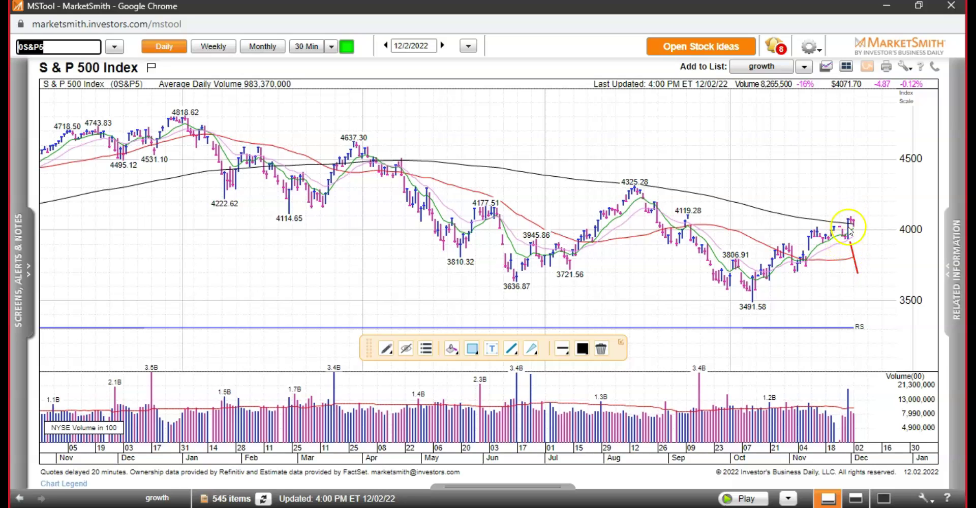
{"action": "left_click_drag", "start_coordinate": [729, 119], "coordinate": [730, 181]}
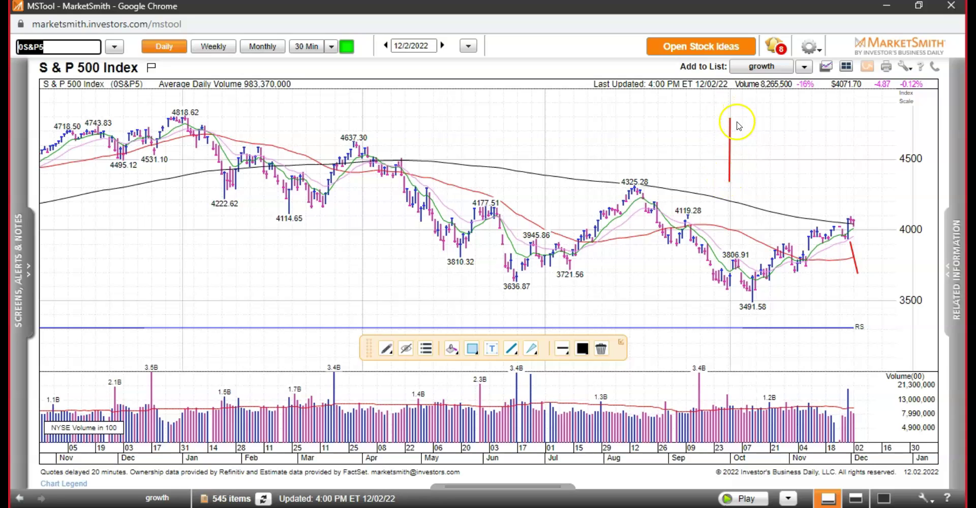
{"action": "left_click_drag", "start_coordinate": [736, 120], "coordinate": [742, 134]}
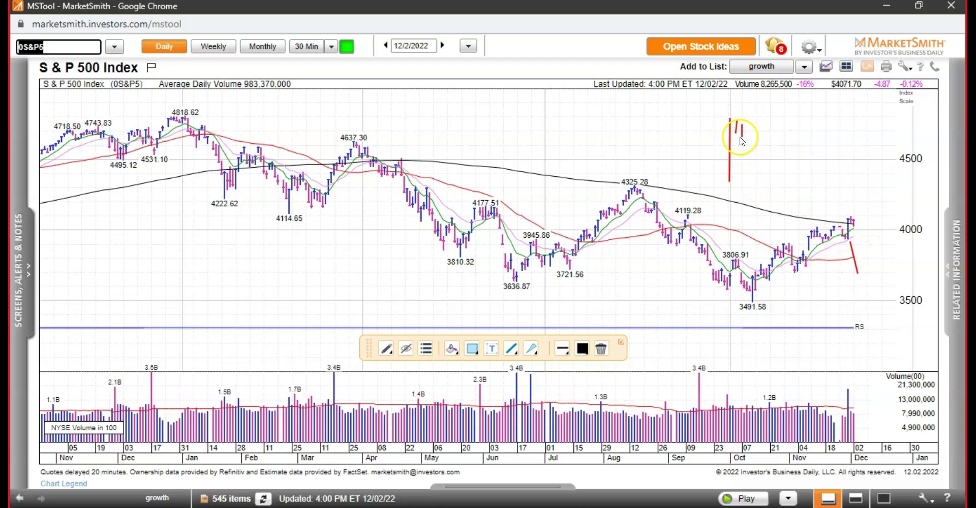
{"action": "mouse_move", "coordinate": [750, 136]}
{"action": "left_mouse_down"}
{"action": "mouse_move", "coordinate": [751, 96]}
{"action": "mouse_move", "coordinate": [763, 99]}
{"action": "mouse_move", "coordinate": [777, 81]}
{"action": "left_mouse_up"}
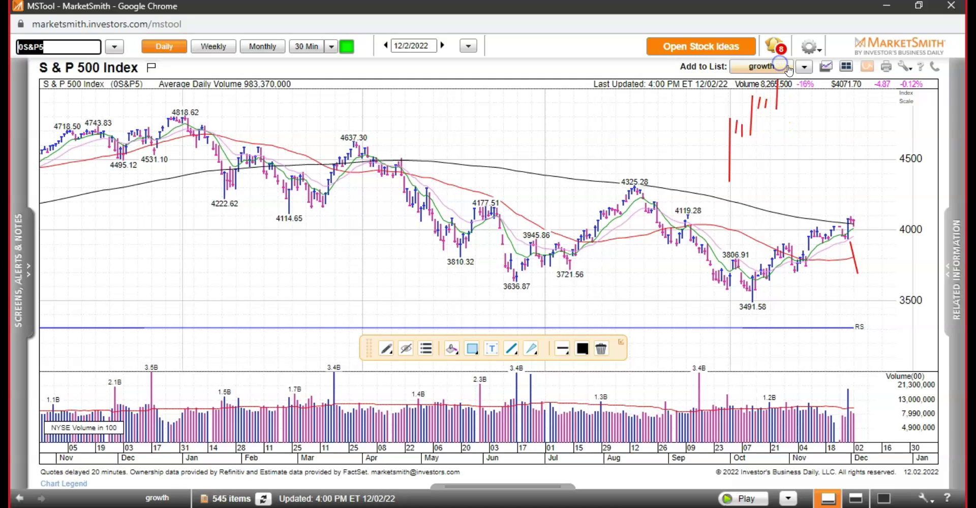
{"action": "left_click_drag", "start_coordinate": [740, 120], "coordinate": [746, 137]}
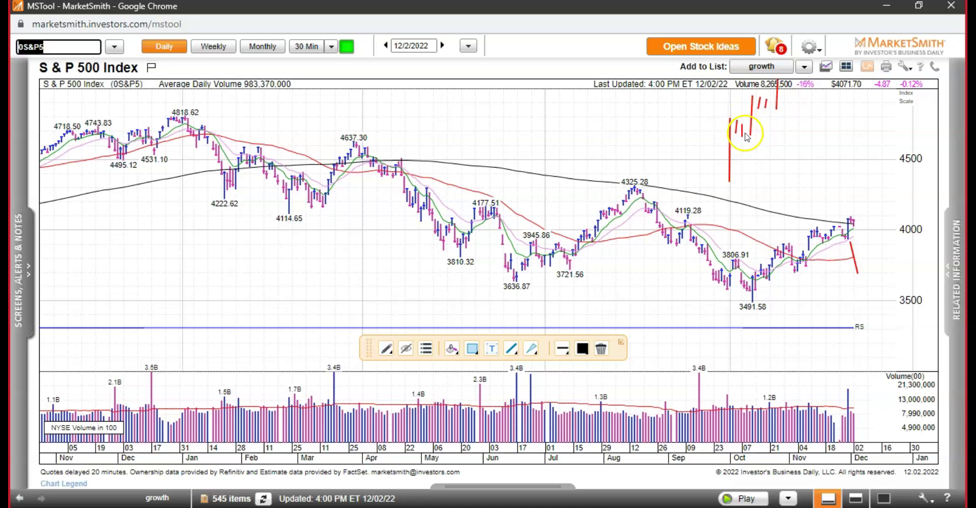
- Mark the 200-day average near the latest bar with a nearly flat line, small vertical bars and a short rising line
{"action": "mouse_move", "coordinate": [846, 222]}
{"action": "left_mouse_down"}
{"action": "mouse_move", "coordinate": [883, 226]}
{"action": "mouse_move", "coordinate": [844, 231]}
{"action": "mouse_move", "coordinate": [852, 218]}
{"action": "mouse_move", "coordinate": [858, 226]}
{"action": "mouse_move", "coordinate": [859, 208]}
{"action": "mouse_move", "coordinate": [751, 235]}
{"action": "mouse_move", "coordinate": [639, 210]}
{"action": "left_mouse_up"}
{"action": "left_click", "coordinate": [883, 255]}
{"action": "left_click", "coordinate": [857, 210]}
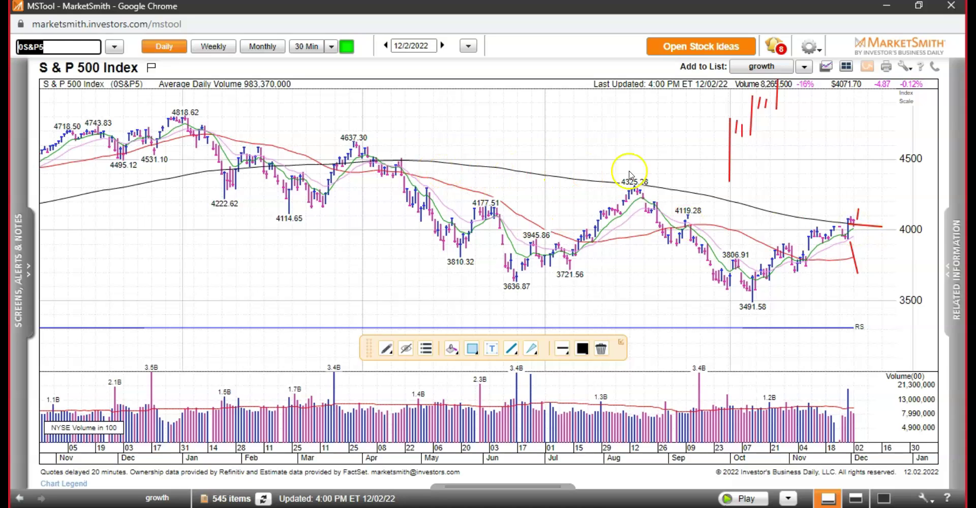
{"action": "left_click", "coordinate": [855, 230]}
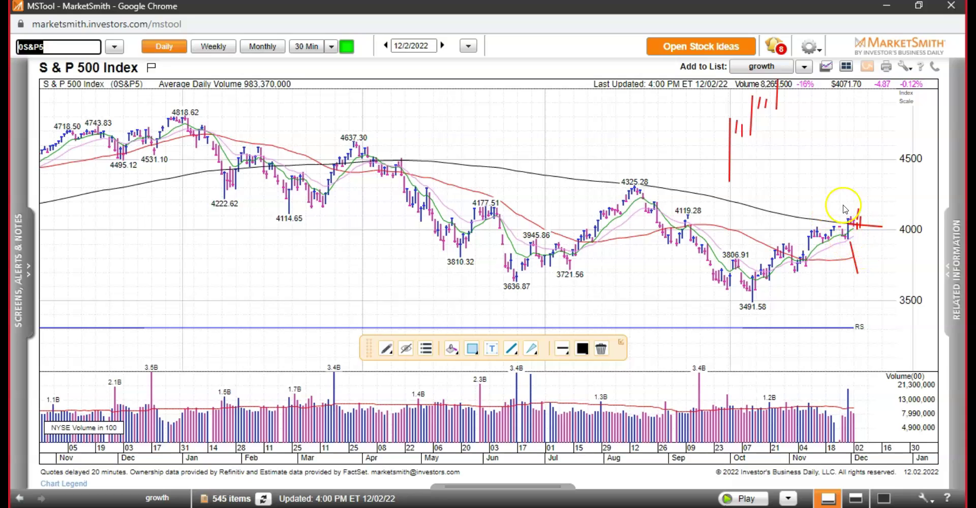
{"action": "left_click_drag", "start_coordinate": [861, 195], "coordinate": [857, 226]}
{"action": "left_click", "coordinate": [855, 229]}
{"action": "left_click", "coordinate": [855, 230]}
{"action": "left_click", "coordinate": [855, 232]}
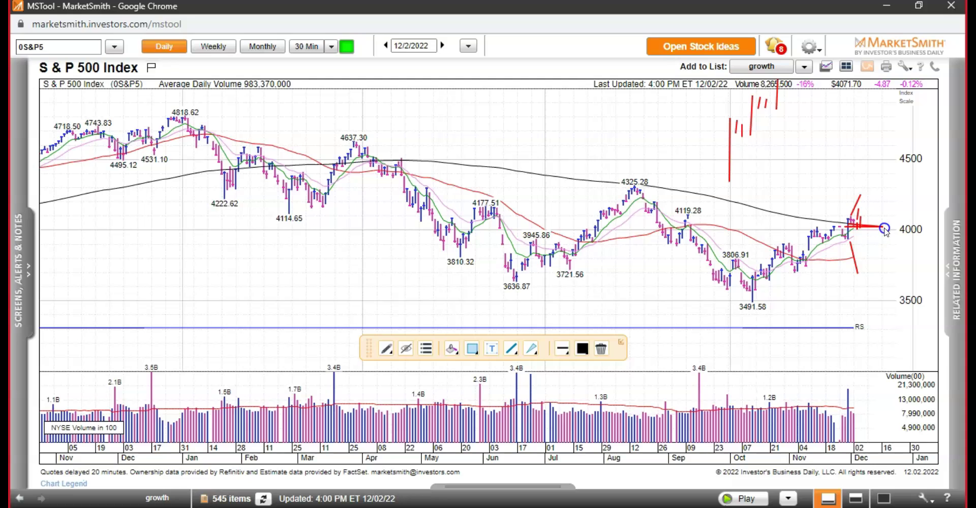
- Sketch short lines around the latest bars near 4000 and at their lows, plus a falling stroke past the 50-day average
{"action": "left_click", "coordinate": [856, 228]}
{"action": "left_click", "coordinate": [861, 245]}
{"action": "left_click_drag", "start_coordinate": [856, 230], "coordinate": [867, 234]}
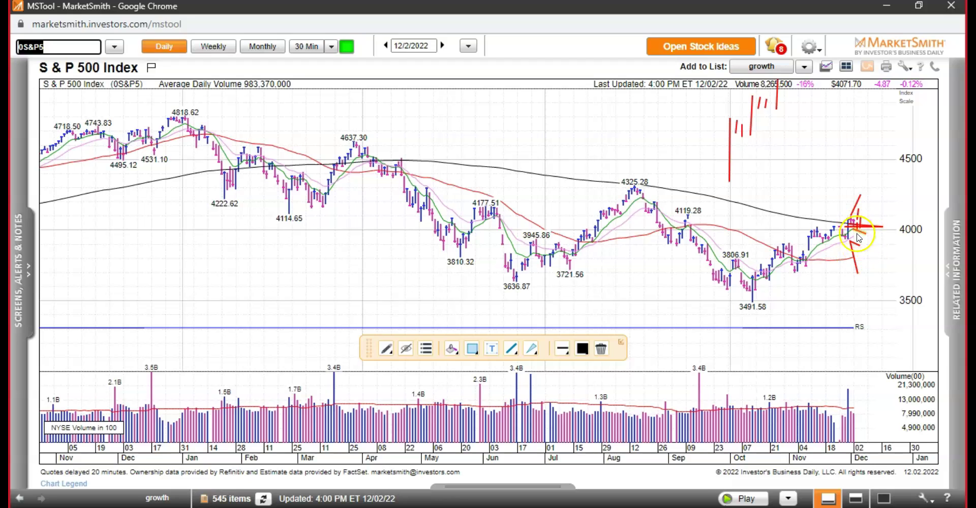
{"action": "left_click", "coordinate": [882, 233]}
{"action": "left_click", "coordinate": [840, 233]}
{"action": "left_click", "coordinate": [836, 238]}
{"action": "left_click", "coordinate": [841, 258]}
{"action": "left_click", "coordinate": [852, 257]}
{"action": "left_click_drag", "start_coordinate": [852, 260], "coordinate": [859, 281]}
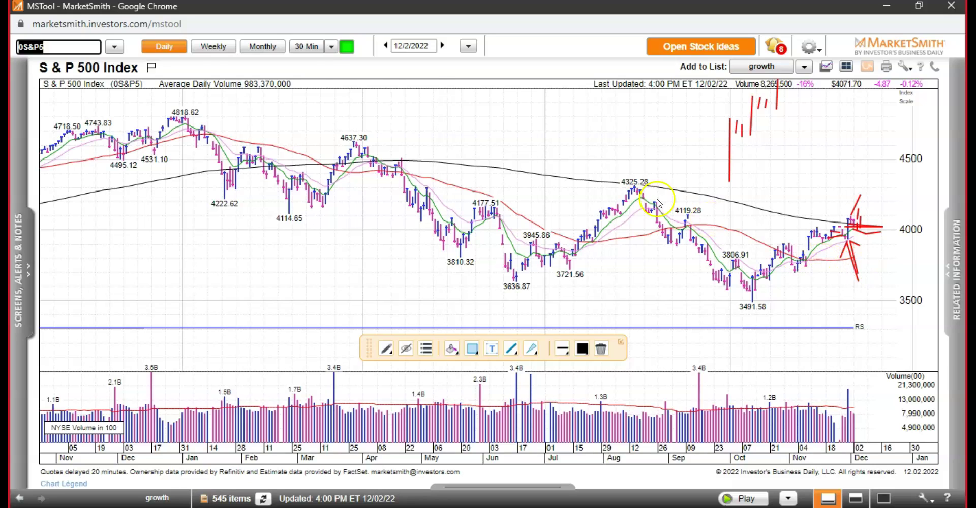
- Clear the sketch, redraw the descending trendline from the 4818.62 peak past December, and add a horizontal line from the latest bar's high
{"action": "left_click", "coordinate": [158, 48]}
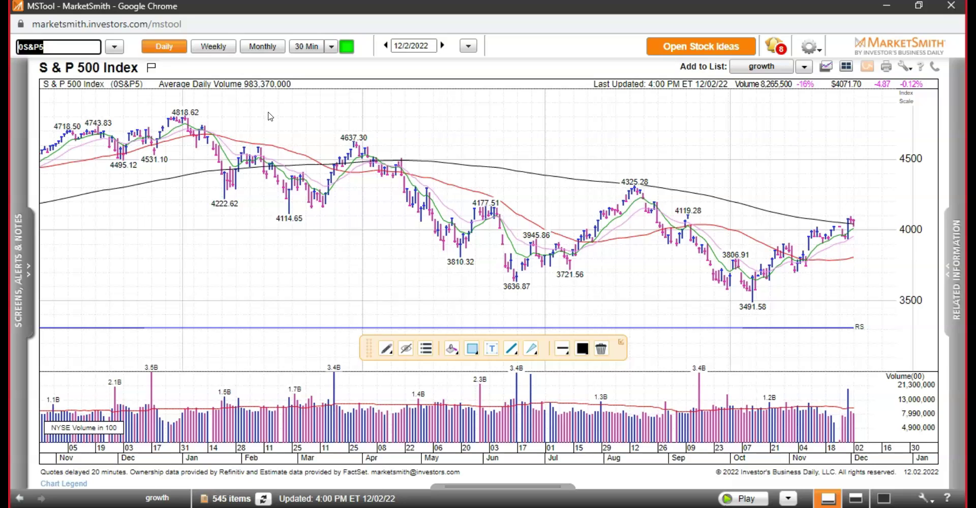
{"action": "mouse_move", "coordinate": [187, 113]}
{"action": "left_mouse_down"}
{"action": "mouse_move", "coordinate": [688, 212]}
{"action": "mouse_move", "coordinate": [938, 231]}
{"action": "left_mouse_up"}
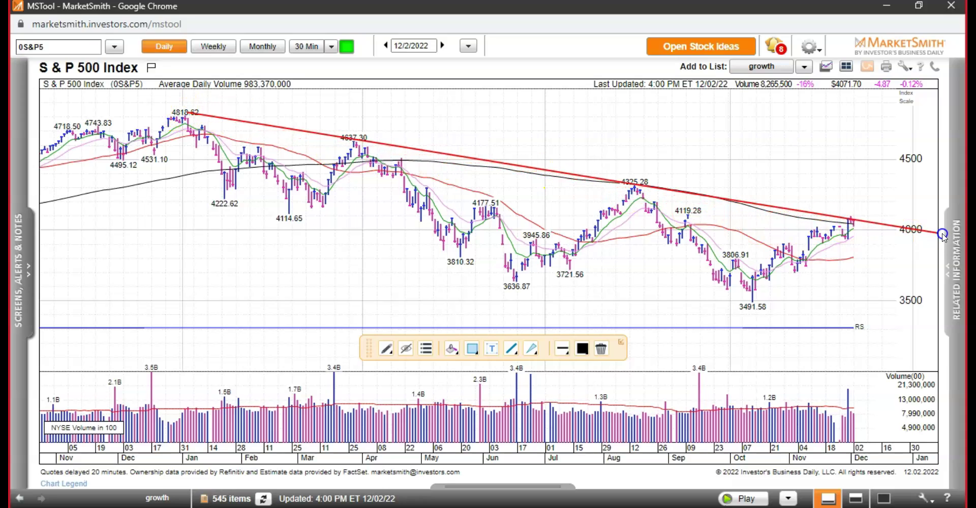
{"action": "left_click", "coordinate": [876, 279]}
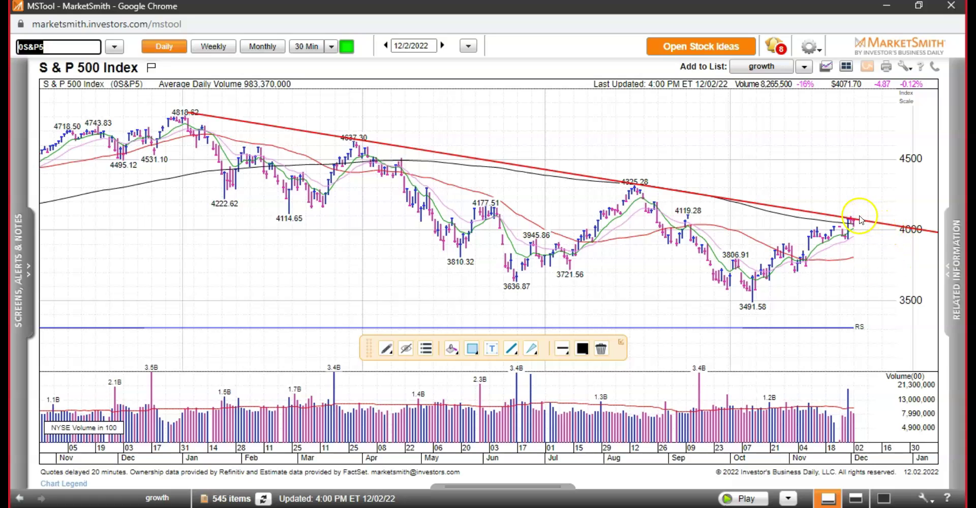
{"action": "left_click_drag", "start_coordinate": [852, 220], "coordinate": [915, 219]}
- Track the S&P 500's price data on the 12/02/2022 and 11/30/2022 bars
{"action": "right_click", "coordinate": [892, 269]}
{"action": "left_click", "coordinate": [913, 297]}
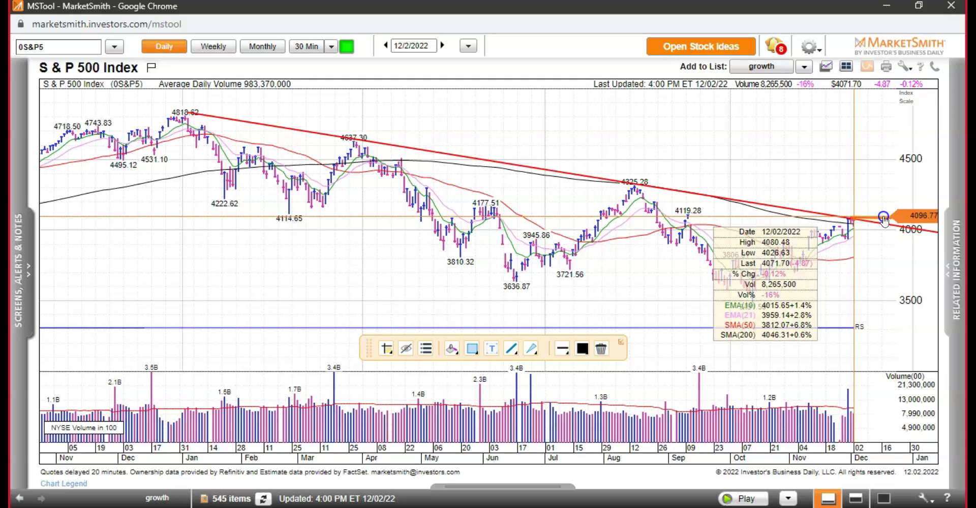
{"action": "left_click", "coordinate": [854, 271]}
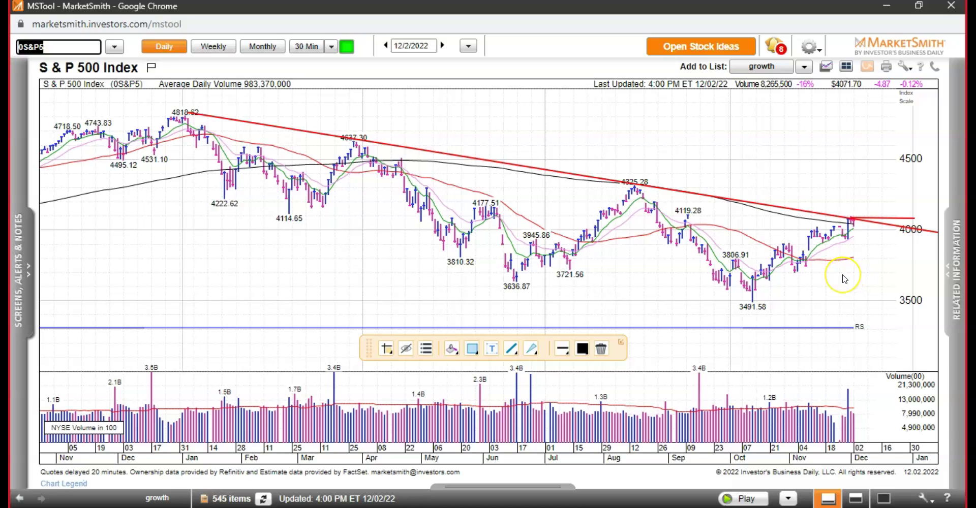
{"action": "right_click", "coordinate": [876, 282]}
{"action": "left_click", "coordinate": [854, 234]}
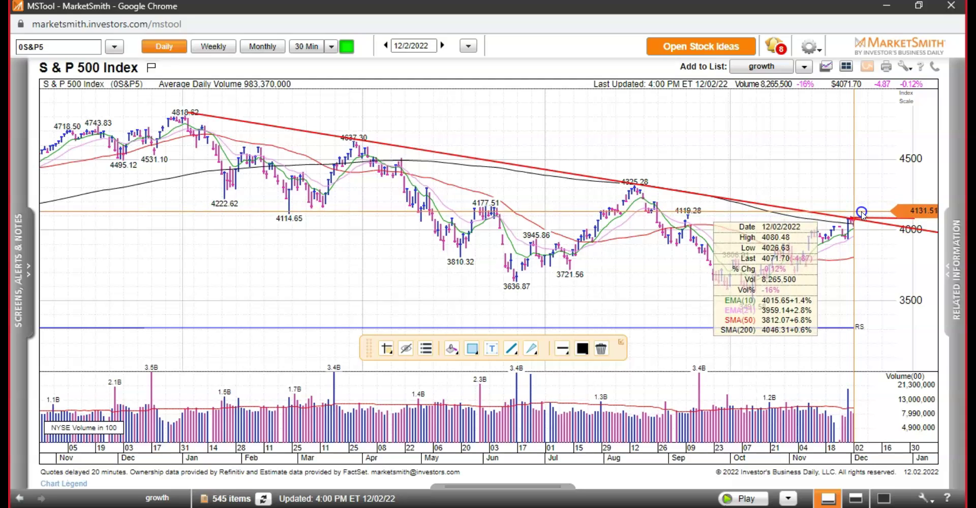
{"action": "left_click", "coordinate": [862, 213]}
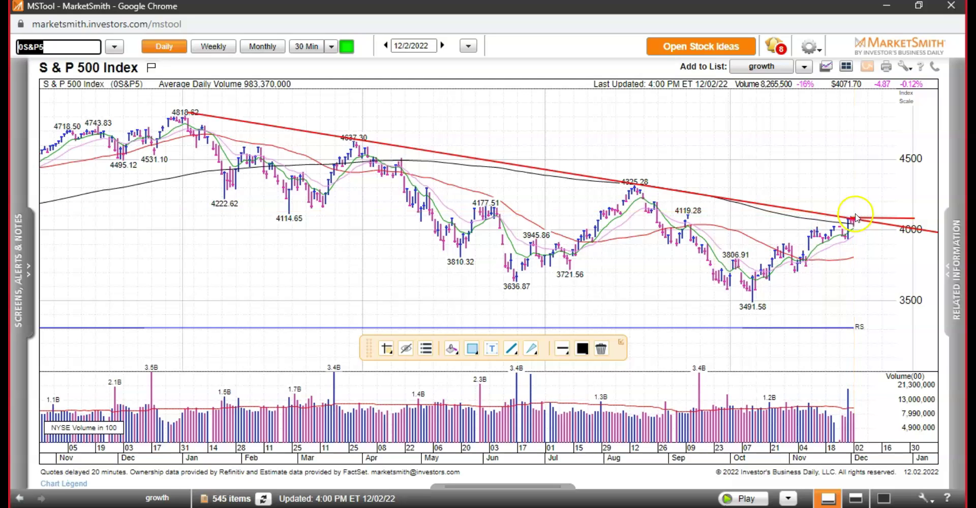
{"action": "left_click", "coordinate": [853, 219]}
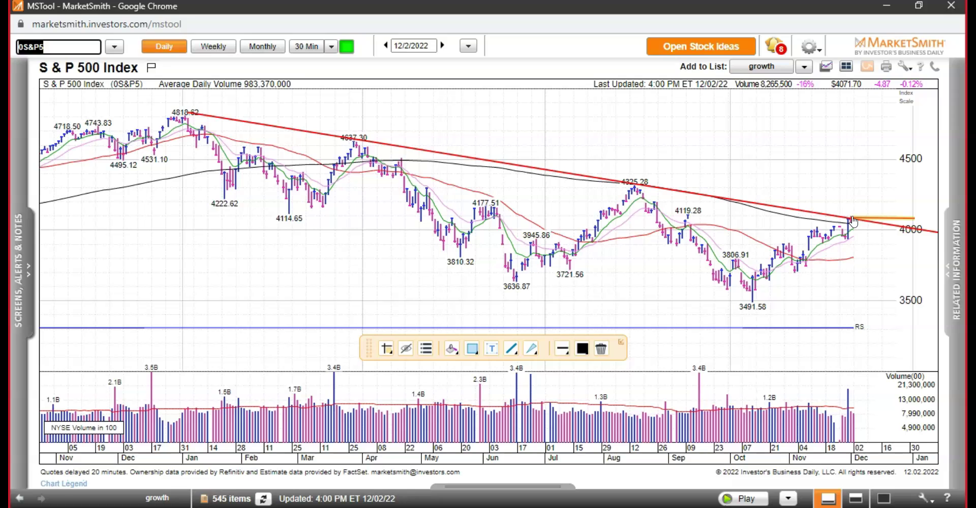
{"action": "left_click", "coordinate": [850, 243]}
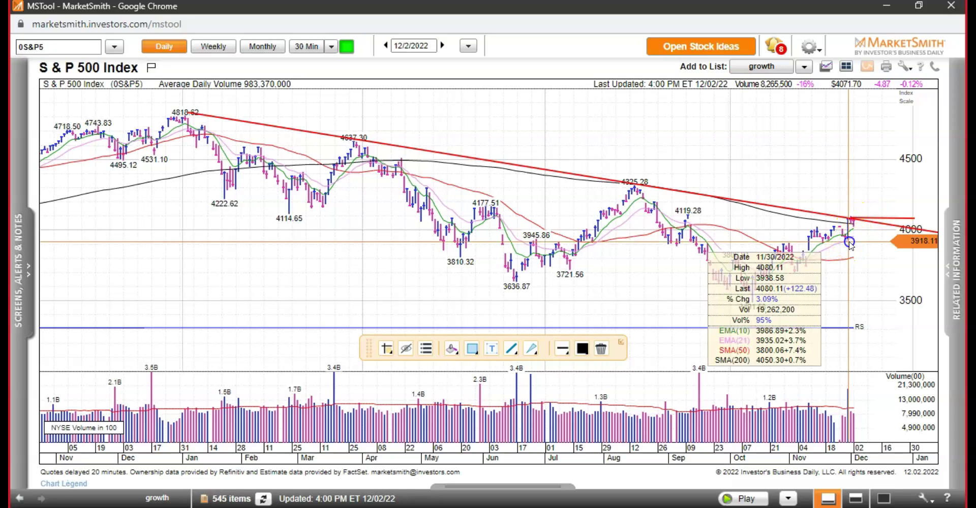
- Select the Temporary Line Pen and draw short marks pointing at the latest bars' highs and the 11/30/2022 low
{"action": "right_click", "coordinate": [851, 246]}
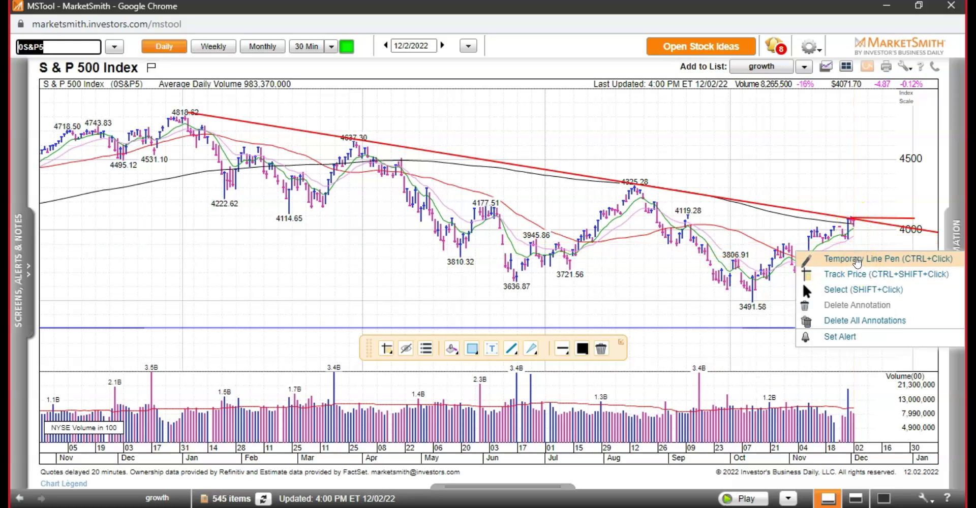
{"action": "left_click", "coordinate": [857, 258]}
{"action": "left_click_drag", "start_coordinate": [853, 248], "coordinate": [841, 218]}
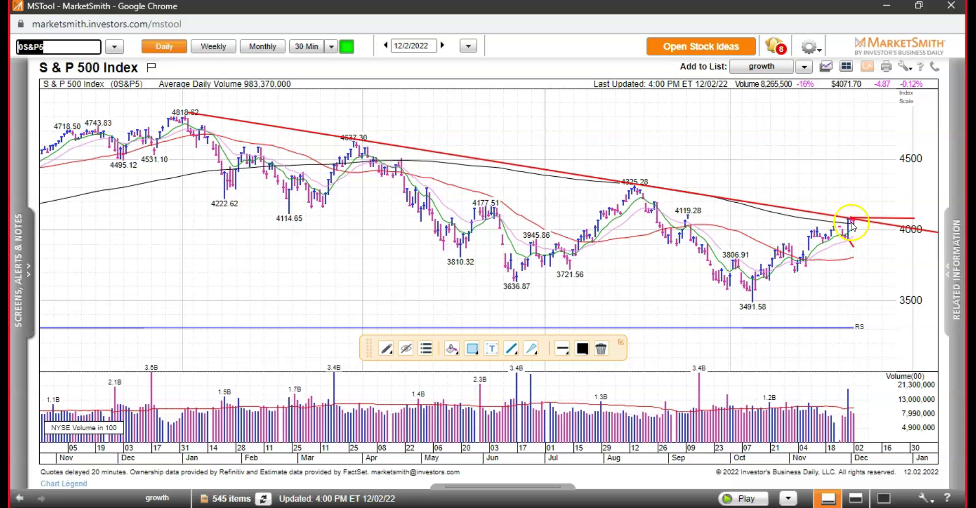
{"action": "left_click_drag", "start_coordinate": [834, 208], "coordinate": [849, 220]}
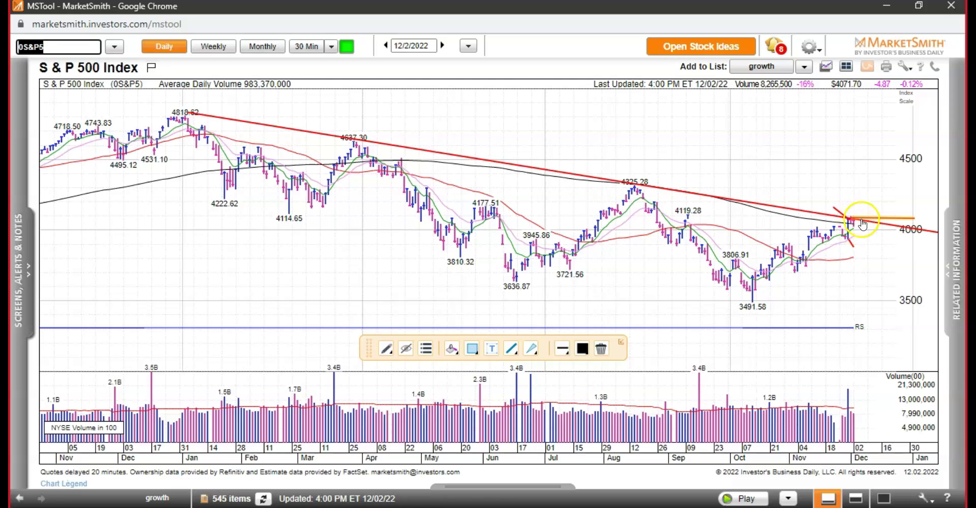
{"action": "left_click", "coordinate": [857, 215]}
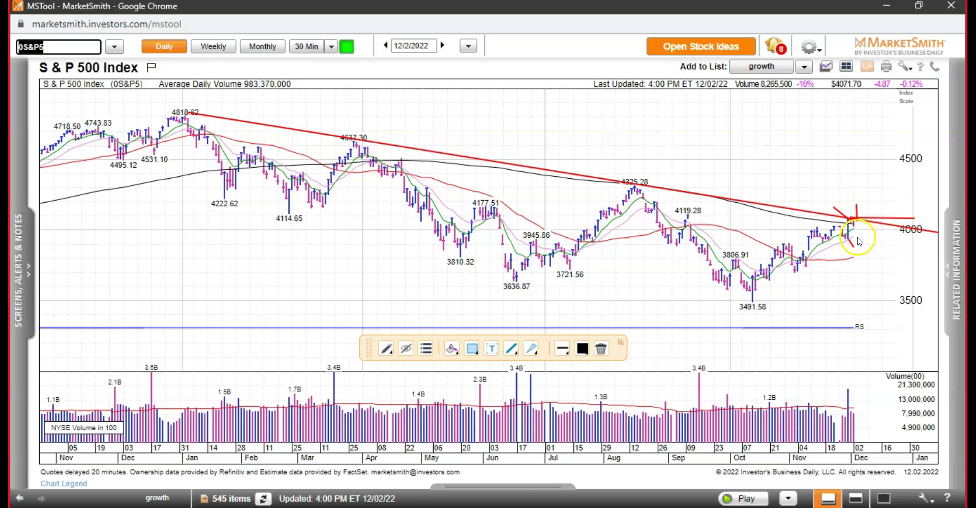
{"action": "left_click_drag", "start_coordinate": [850, 235], "coordinate": [867, 249]}
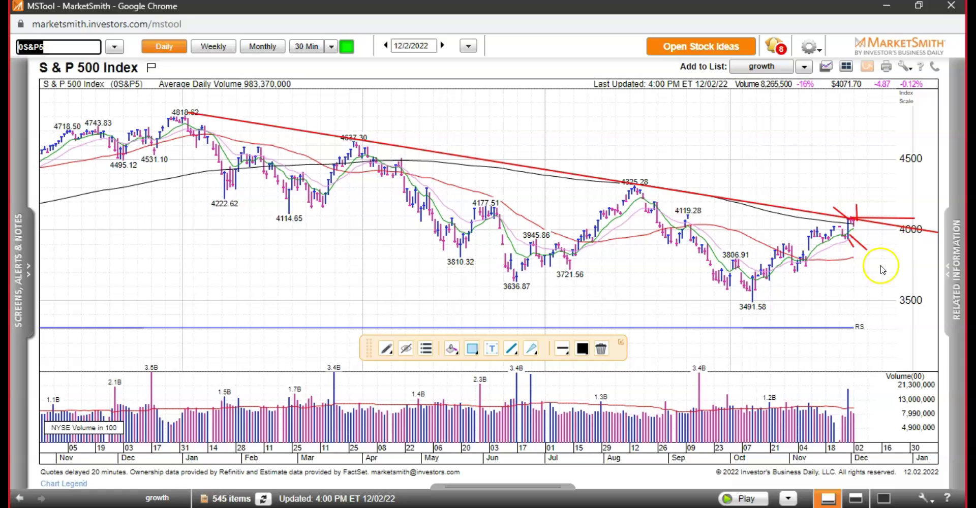
- Draw a rising breakout line from the latest bar and a horizontal line from the 4325.28 peak through December
{"action": "left_click_drag", "start_coordinate": [858, 213], "coordinate": [862, 201]}
{"action": "left_click", "coordinate": [859, 213]}
{"action": "mouse_move", "coordinate": [860, 214]}
{"action": "left_mouse_down"}
{"action": "mouse_move", "coordinate": [845, 211]}
{"action": "mouse_move", "coordinate": [861, 226]}
{"action": "mouse_move", "coordinate": [640, 189]}
{"action": "mouse_move", "coordinate": [850, 220]}
{"action": "mouse_move", "coordinate": [874, 176]}
{"action": "left_mouse_up"}
{"action": "left_click_drag", "start_coordinate": [857, 243], "coordinate": [860, 249]}
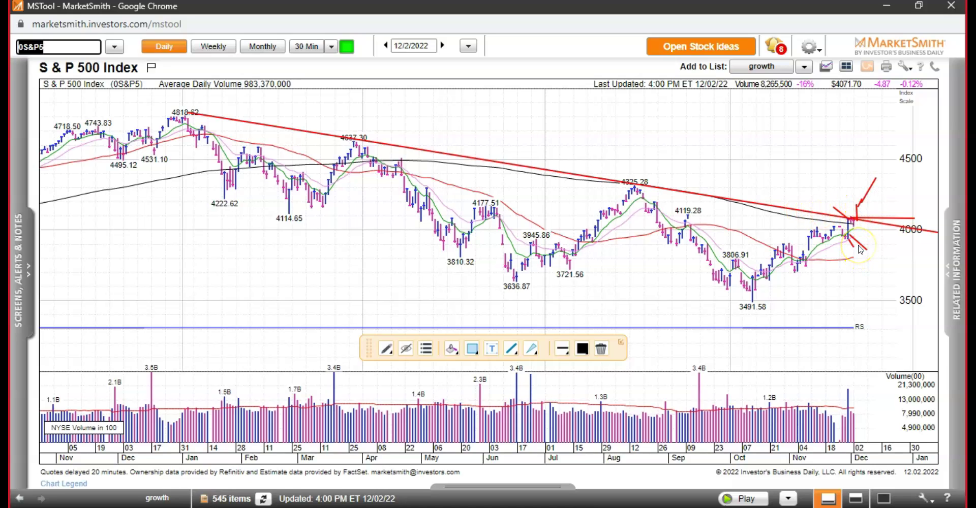
{"action": "mouse_move", "coordinate": [859, 206]}
{"action": "left_mouse_down"}
{"action": "mouse_move", "coordinate": [860, 195]}
{"action": "mouse_move", "coordinate": [859, 218]}
{"action": "left_mouse_up"}
{"action": "left_click", "coordinate": [905, 245]}
{"action": "left_click_drag", "start_coordinate": [637, 187], "coordinate": [910, 187]}
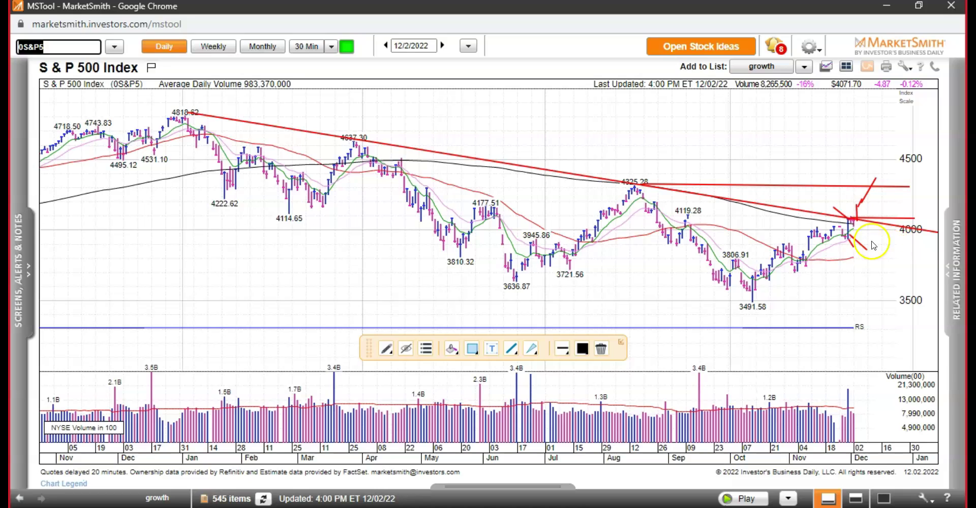
{"action": "left_click", "coordinate": [859, 222]}
{"action": "left_click", "coordinate": [861, 219]}
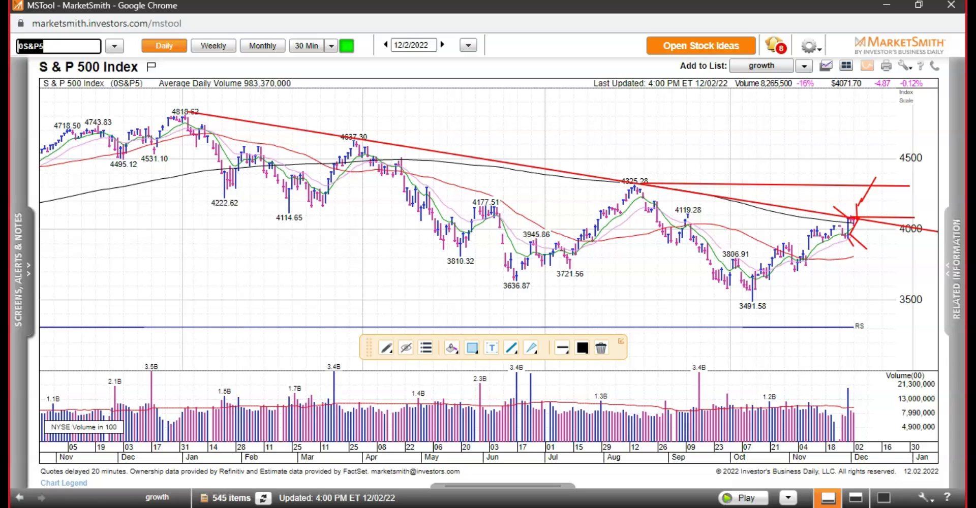
- Switch to the Dropbox folder in File Explorer and look through its contents and the _EODData 2020 subfolder
{"action": "key", "text": "alt+Tab"}
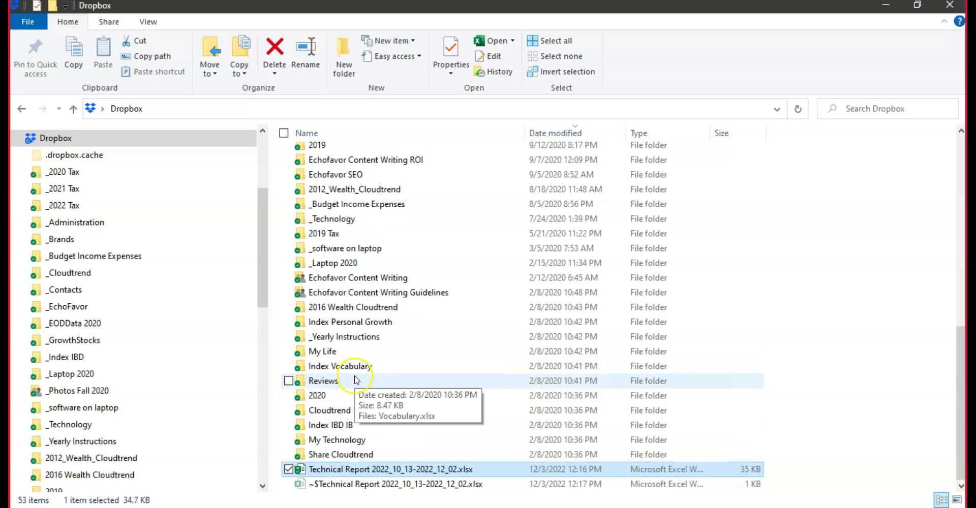
{"action": "scroll", "coordinate": [356, 380], "scroll_direction": "up", "scroll_amount": 10}
{"action": "double_click", "coordinate": [325, 257]}
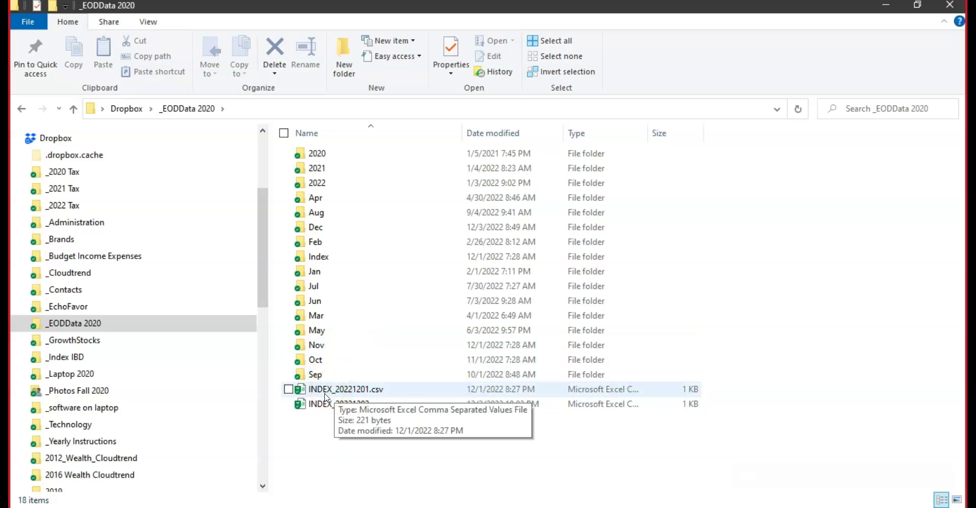
{"action": "left_click", "coordinate": [127, 108]}
{"action": "scroll", "coordinate": [325, 386], "scroll_direction": "down", "scroll_amount": 5}
{"action": "scroll", "coordinate": [331, 394], "scroll_direction": "up", "scroll_amount": 5}
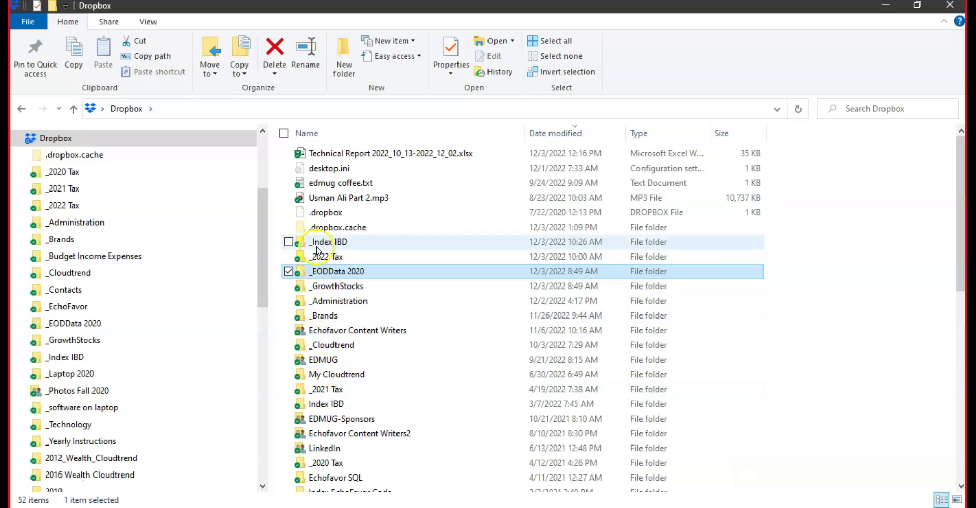
{"action": "scroll", "coordinate": [307, 378], "scroll_direction": "down", "scroll_amount": 3}
{"action": "scroll", "coordinate": [307, 379], "scroll_direction": "down", "scroll_amount": 3}
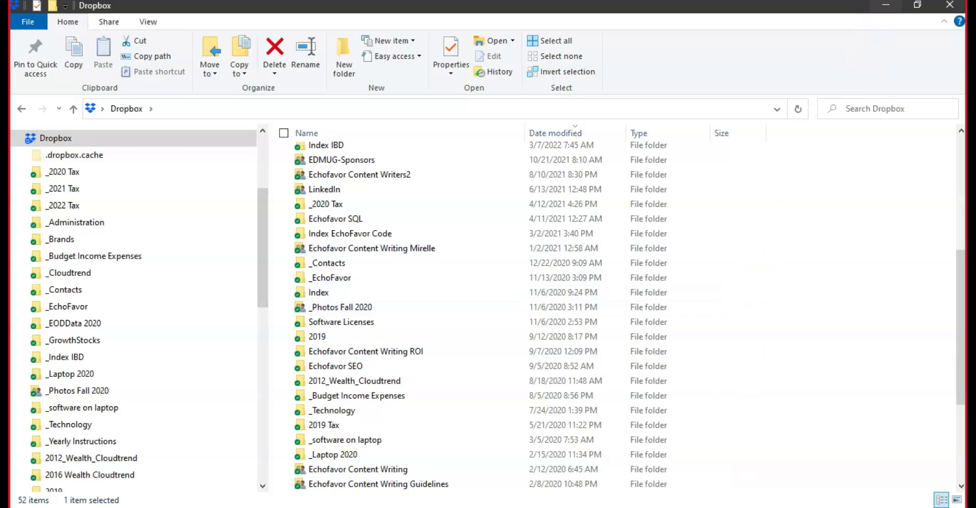
{"action": "left_click", "coordinate": [885, 7]}
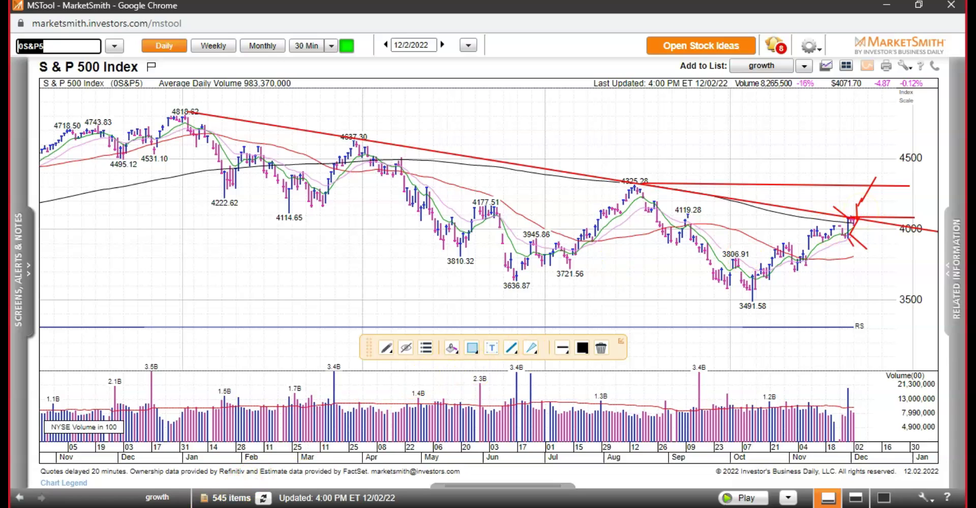
- Switch to the Technical Report 2022_10_13-2022_12_02 workbook in Excel and show the start of its stock list
{"action": "key", "text": "alt+Tab"}
{"action": "scroll", "coordinate": [222, 359], "scroll_direction": "up", "scroll_amount": 8}
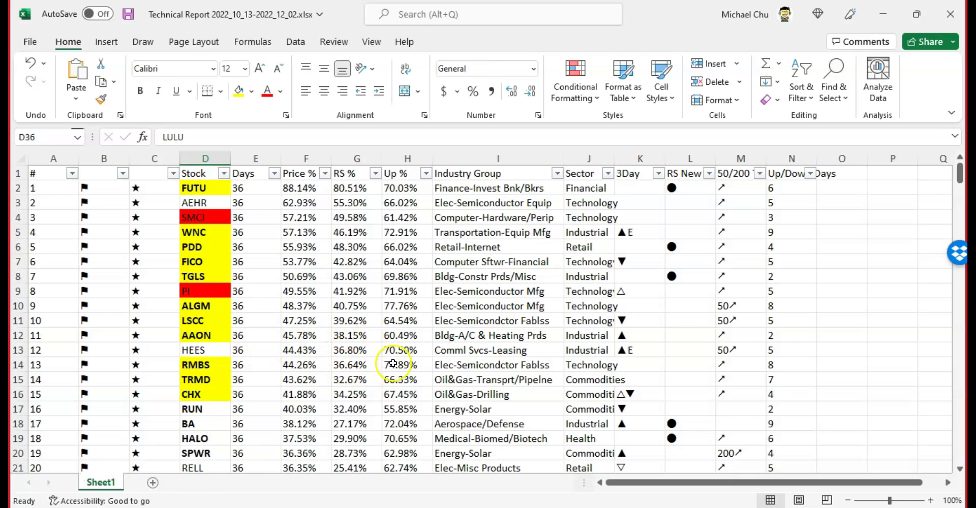
- Highlight the leading stocks in the Stock column, from FUTU down to RUN
{"action": "left_click", "coordinate": [198, 173]}
{"action": "left_click_drag", "start_coordinate": [201, 188], "coordinate": [216, 465]}
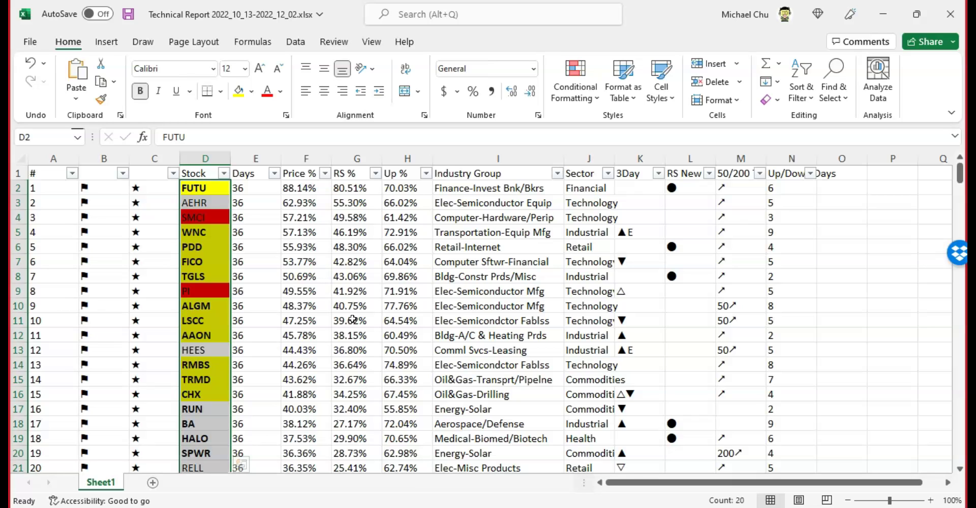
{"action": "left_click_drag", "start_coordinate": [200, 189], "coordinate": [197, 399]}
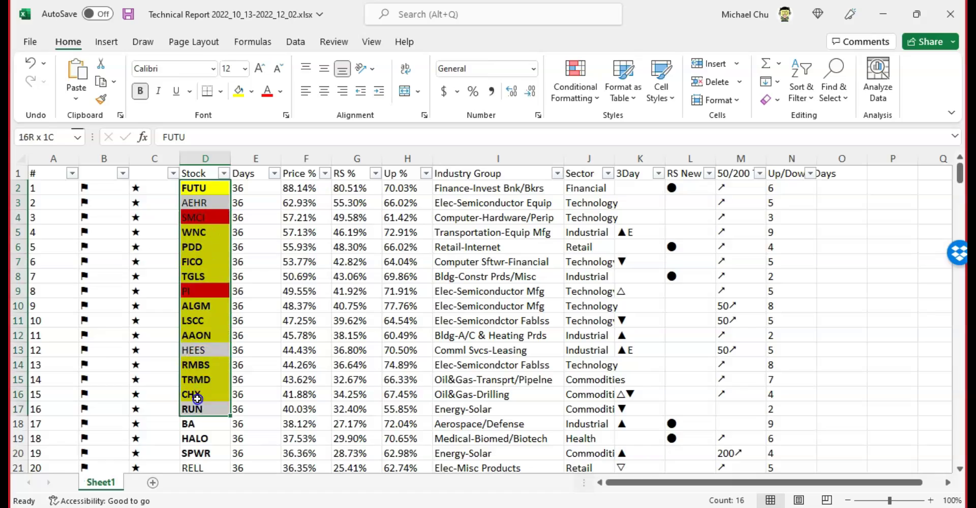
- Examine the Price % column down to about row 180 of the stock list and return to the start of the sheet
{"action": "scroll", "coordinate": [259, 392], "scroll_direction": "down", "scroll_amount": 20}
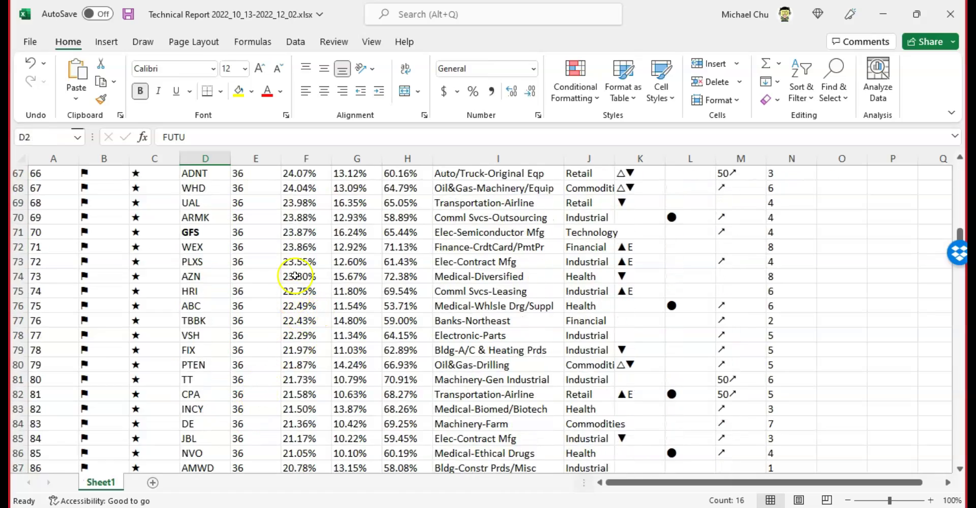
{"action": "scroll", "coordinate": [295, 276], "scroll_direction": "down", "scroll_amount": 7}
{"action": "left_click_drag", "start_coordinate": [300, 188], "coordinate": [302, 417]}
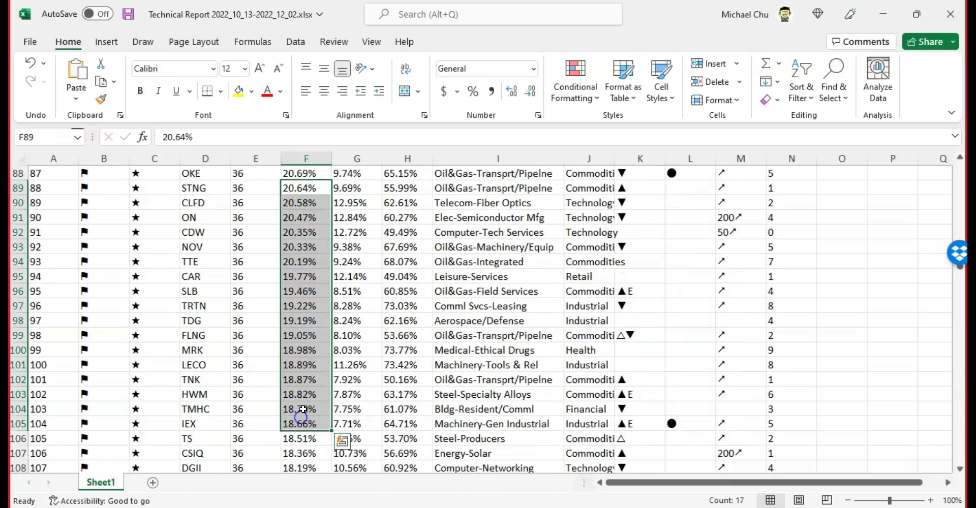
{"action": "scroll", "coordinate": [302, 406], "scroll_direction": "down", "scroll_amount": 10}
{"action": "scroll", "coordinate": [277, 391], "scroll_direction": "down", "scroll_amount": 2}
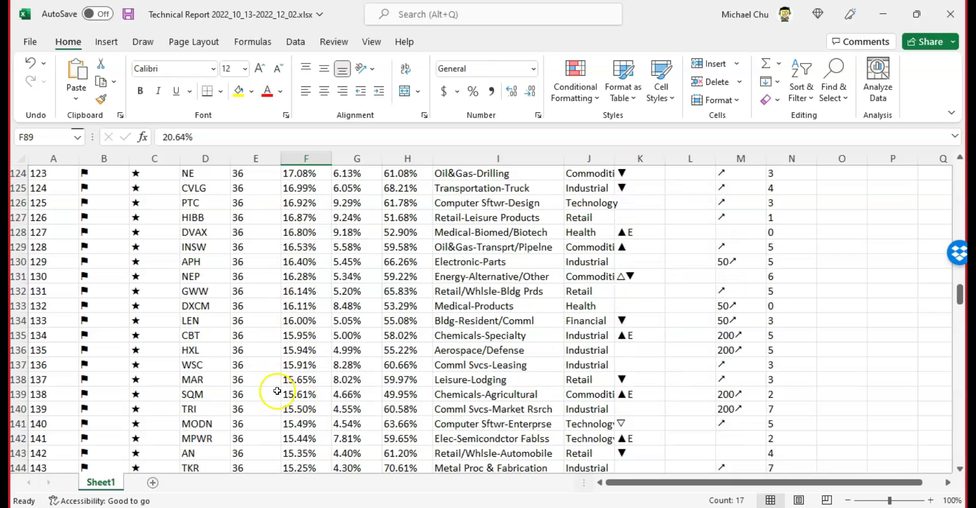
{"action": "scroll", "coordinate": [277, 391], "scroll_direction": "down", "scroll_amount": 5}
{"action": "scroll", "coordinate": [277, 390], "scroll_direction": "down", "scroll_amount": 7}
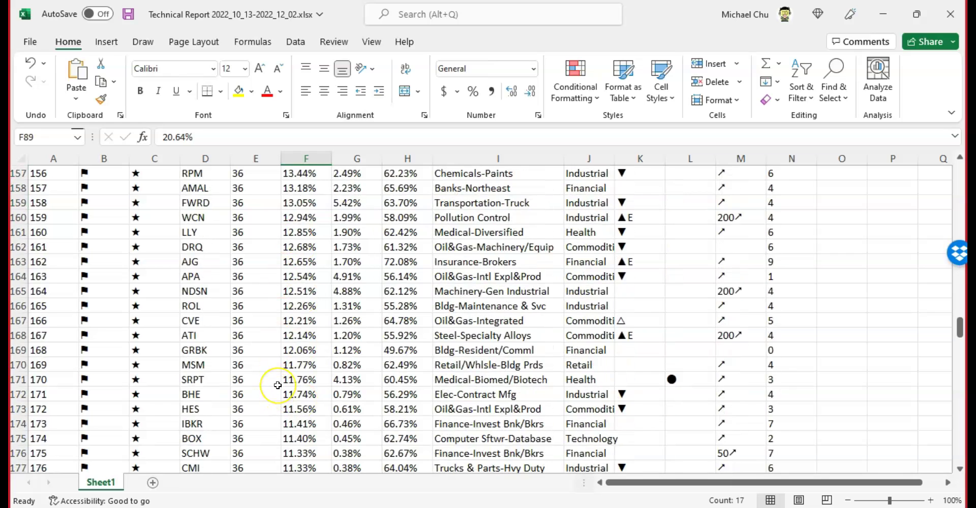
{"action": "left_click_drag", "start_coordinate": [300, 174], "coordinate": [296, 465]}
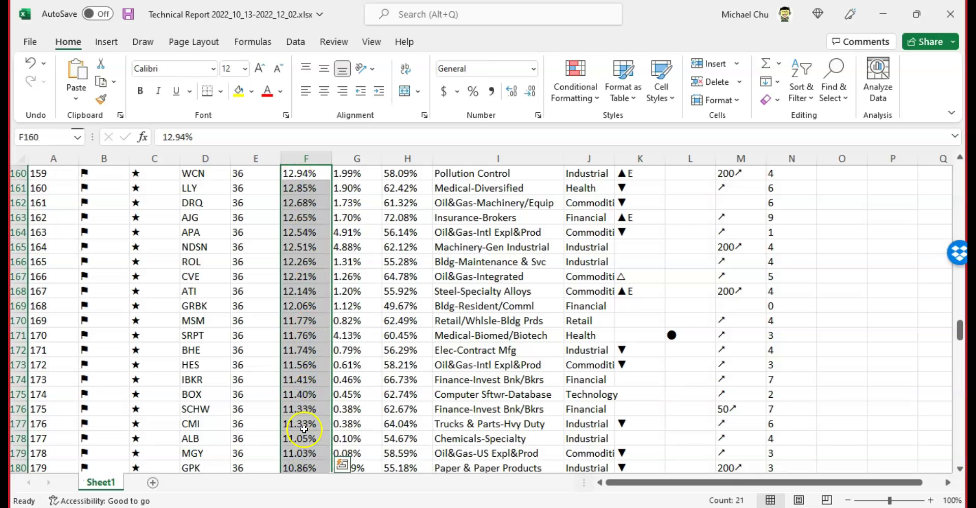
{"action": "scroll", "coordinate": [282, 379], "scroll_direction": "up", "scroll_amount": 20}
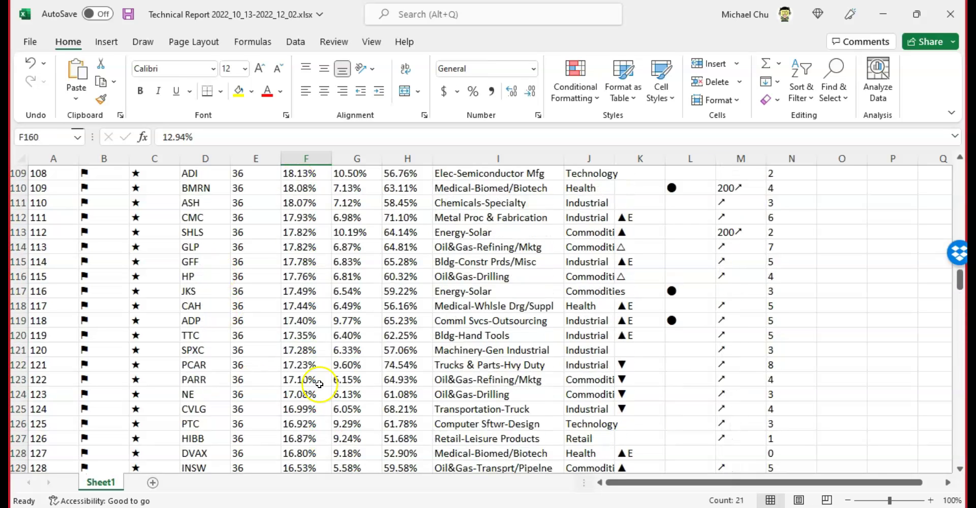
{"action": "scroll", "coordinate": [319, 383], "scroll_direction": "up", "scroll_amount": 9}
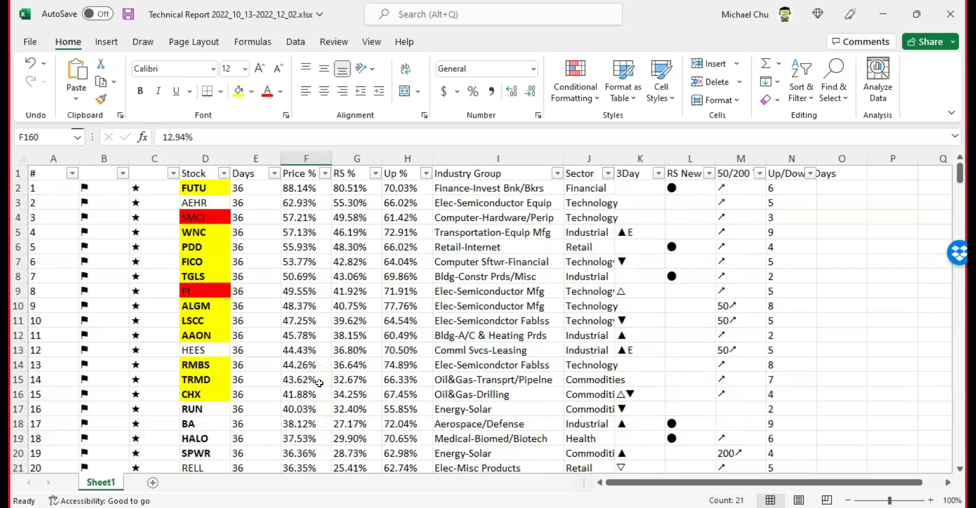
- Highlight the leading Price % values in rows 2 to 22, and the AAON to CHX entries from Stock through Price %
{"action": "left_click", "coordinate": [303, 189]}
{"action": "left_click_drag", "start_coordinate": [304, 189], "coordinate": [305, 468]}
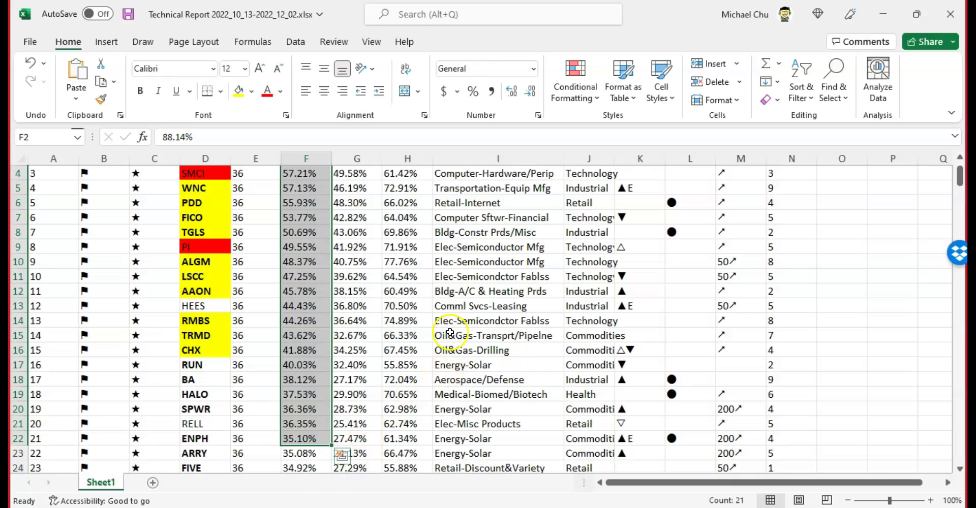
{"action": "left_click_drag", "start_coordinate": [206, 350], "coordinate": [313, 296]}
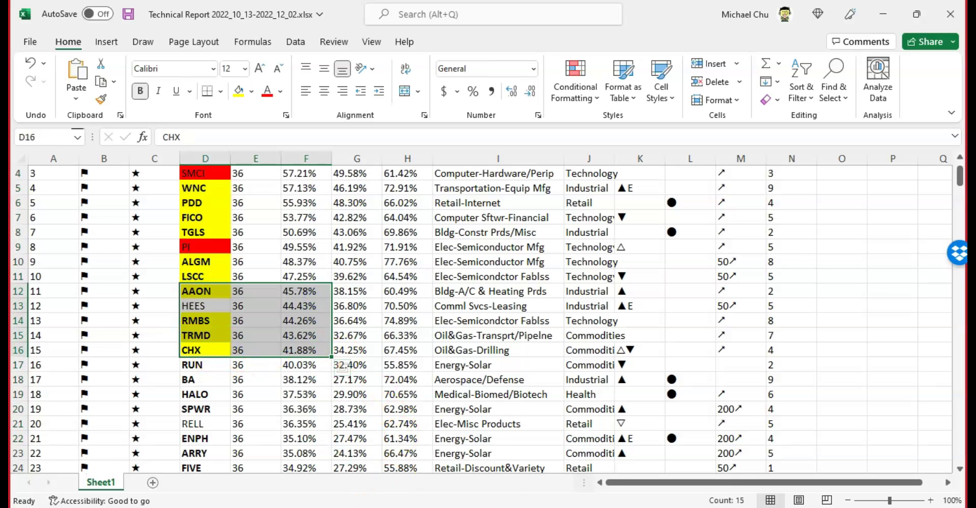
{"action": "left_click", "coordinate": [200, 289]}
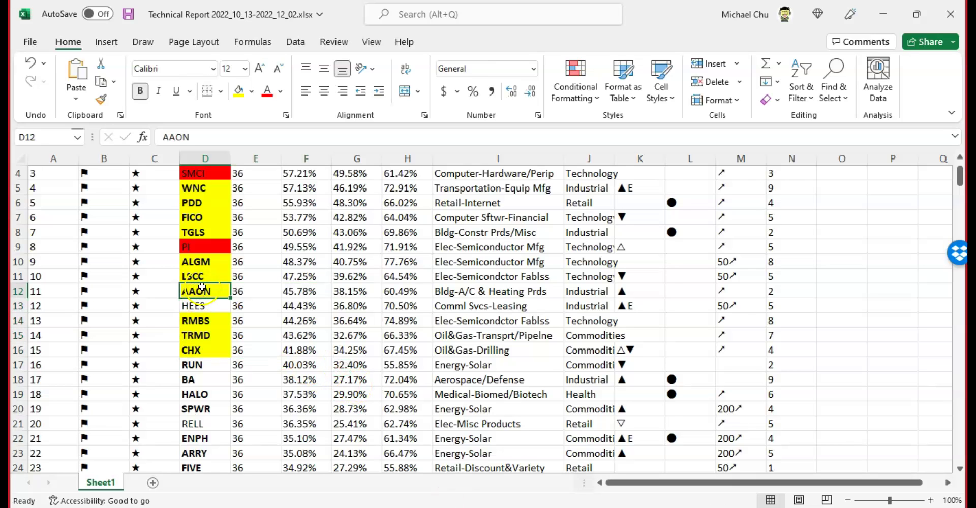
{"action": "scroll", "coordinate": [201, 289], "scroll_direction": "up", "scroll_amount": 1}
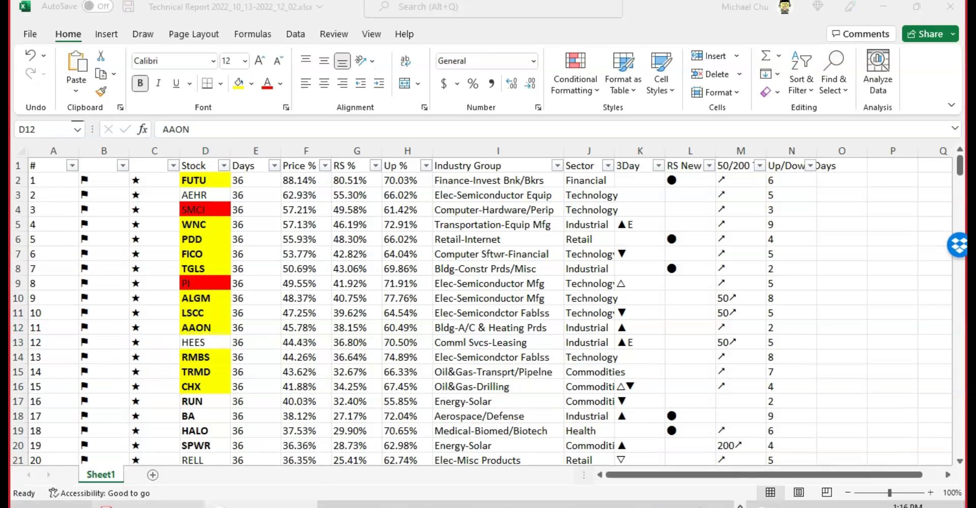
- Leave the workbook, bring up the GSM-Comments PDF, and switch to the MarketSmith S&P 500 chart
{"action": "left_click", "coordinate": [107, 507]}
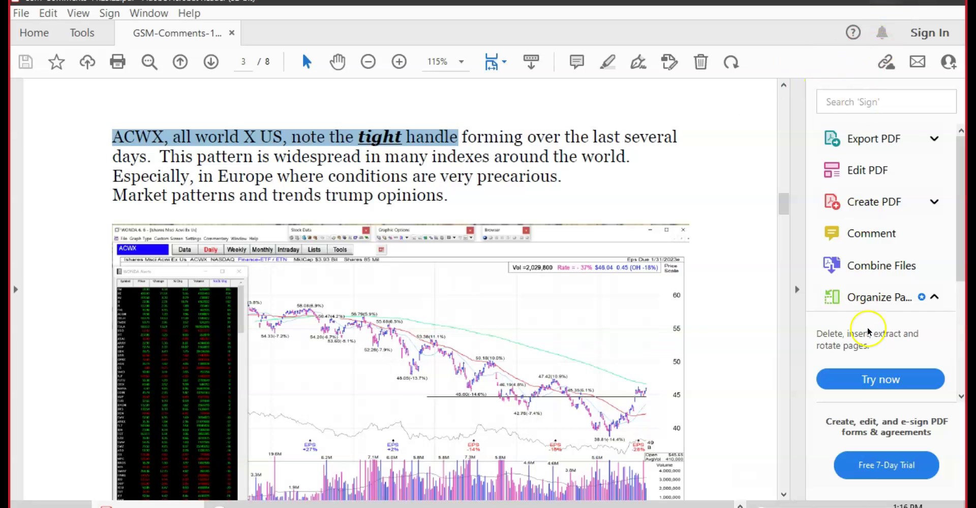
{"action": "key", "text": "alt+Tab"}
{"action": "key", "text": "super+d"}
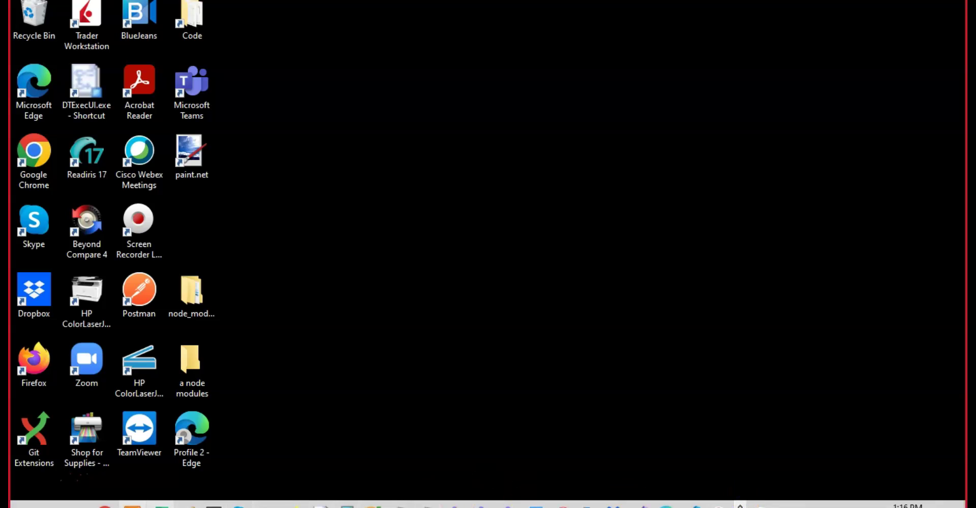
{"action": "key", "text": "alt+Tab"}
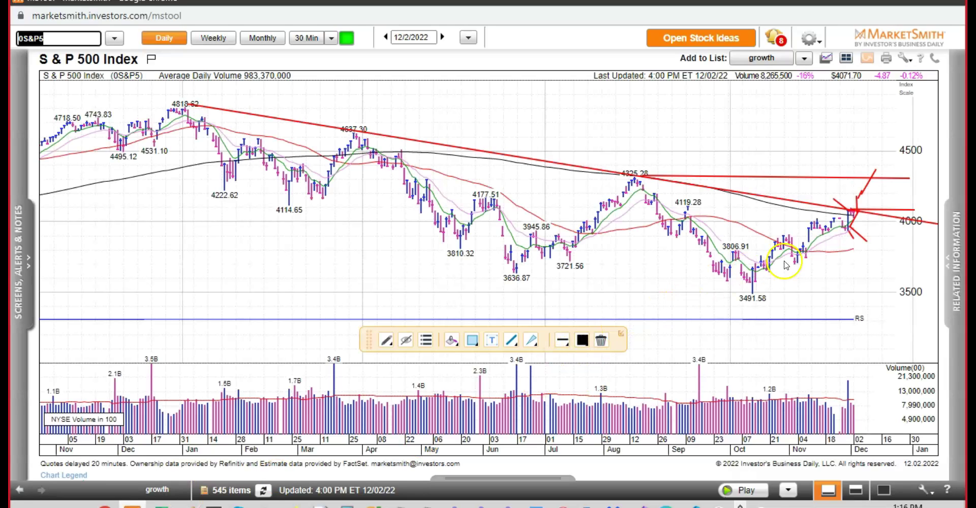
- Show the daily Dow Jones Industrial chart, followed by the Nasdaq Composite chart, from the popular indices
{"action": "left_click", "coordinate": [114, 38]}
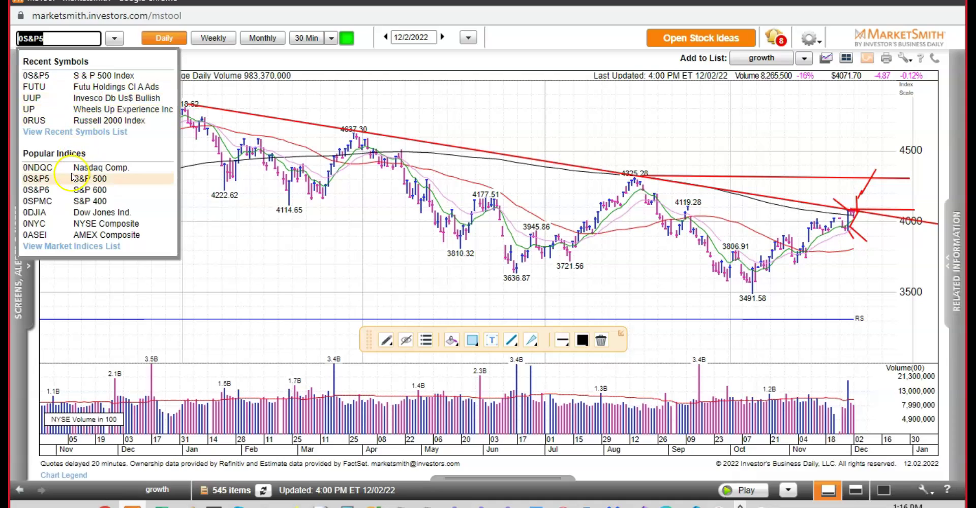
{"action": "left_click", "coordinate": [66, 212]}
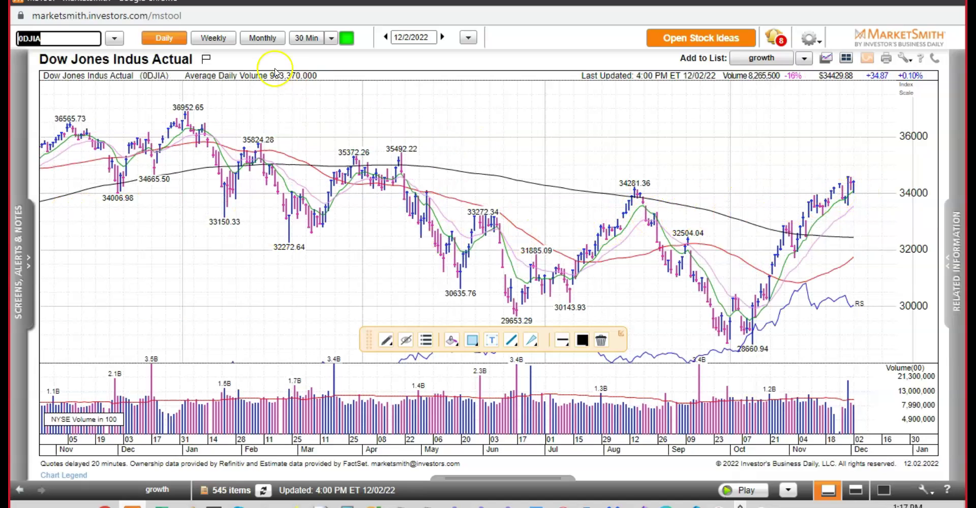
{"action": "left_click", "coordinate": [112, 43]}
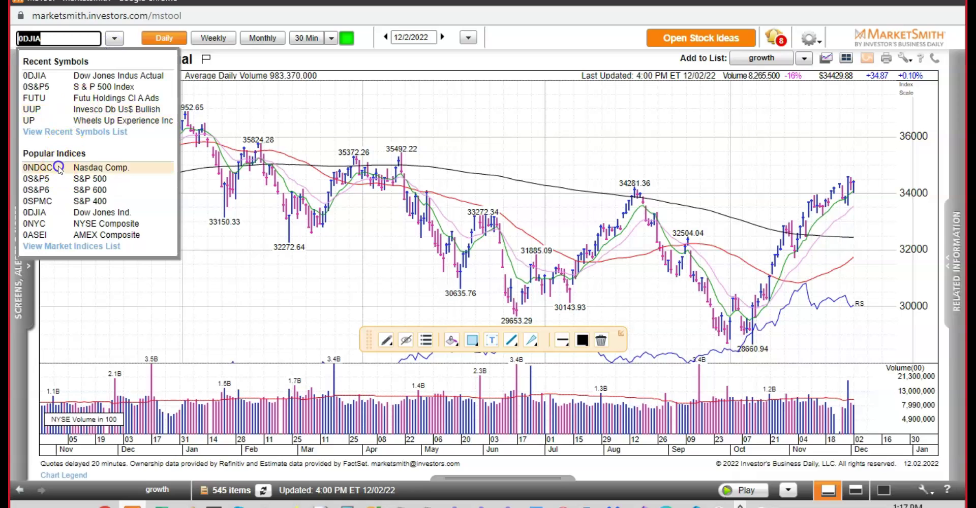
{"action": "left_click", "coordinate": [69, 227]}
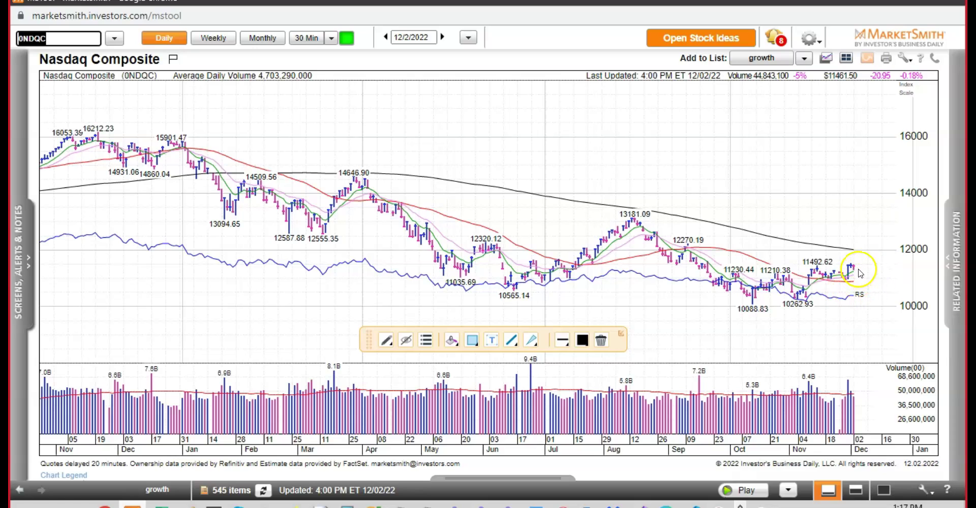
- Draw a short rising line from the latest Nasdaq bar and a descending line along the black moving average from August through December
{"action": "left_click_drag", "start_coordinate": [861, 265], "coordinate": [871, 252]}
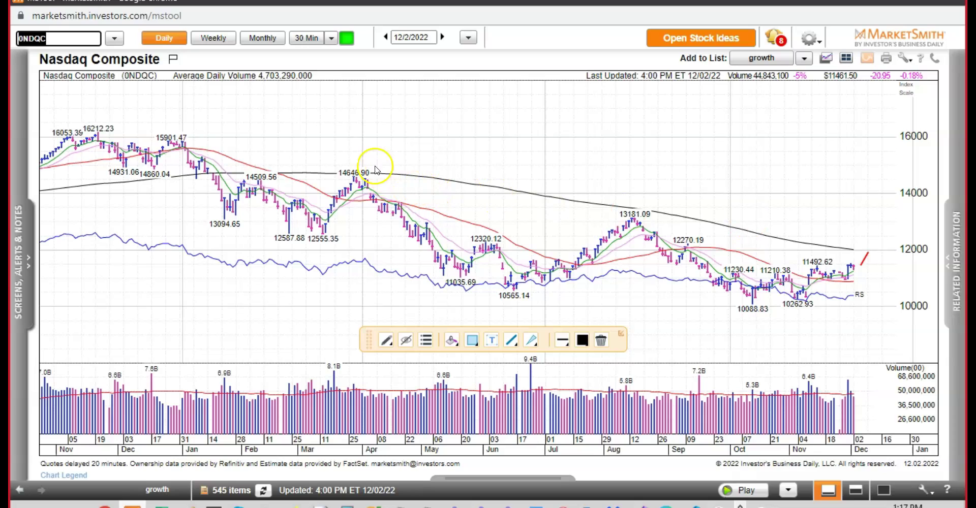
{"action": "left_click_drag", "start_coordinate": [662, 212], "coordinate": [867, 252]}
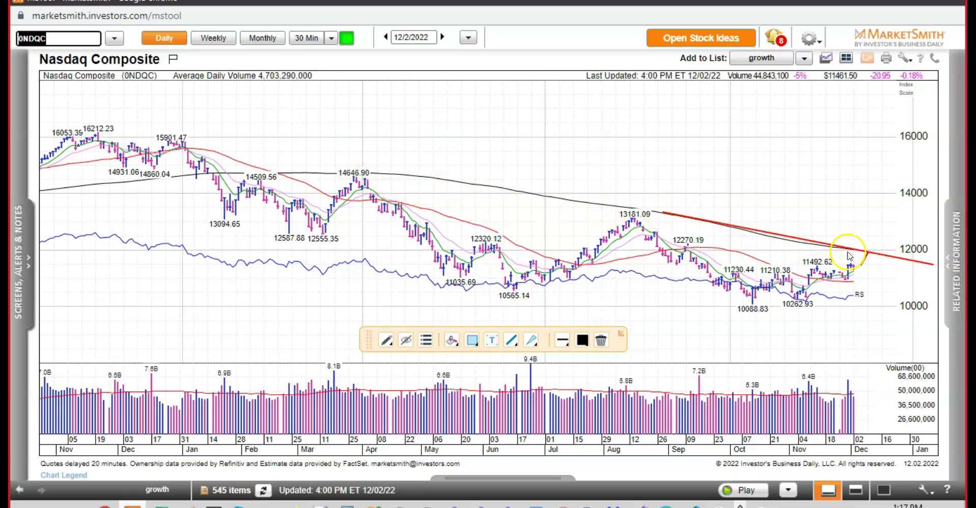
{"action": "mouse_move", "coordinate": [861, 264]}
{"action": "left_mouse_down"}
{"action": "mouse_move", "coordinate": [881, 250]}
{"action": "mouse_move", "coordinate": [866, 252]}
{"action": "mouse_move", "coordinate": [918, 257]}
{"action": "mouse_move", "coordinate": [856, 255]}
{"action": "left_mouse_up"}
- Look up the symbol CRM to load its chart
{"action": "left_click", "coordinate": [840, 283]}
{"action": "type", "text": "CRM"}
{"action": "key", "text": "Return"}
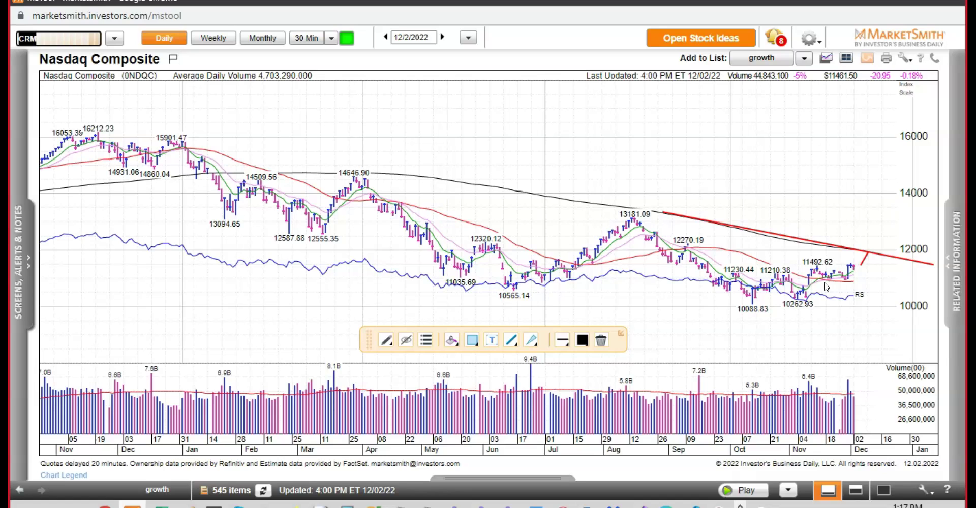